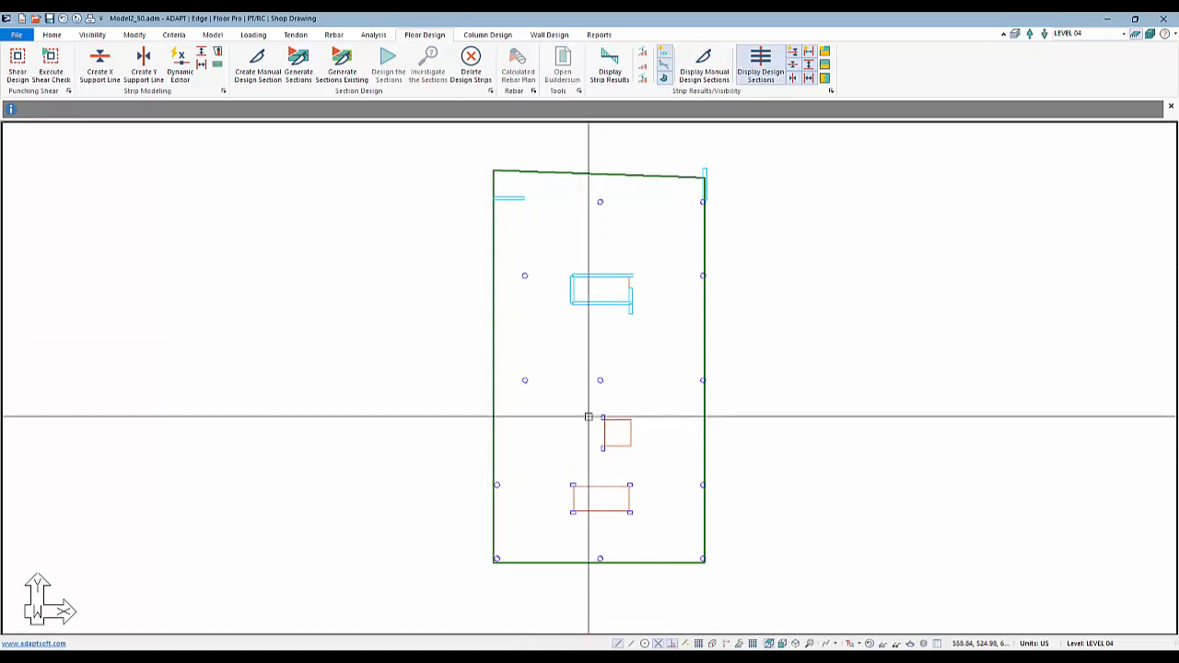
# Select the slab and review the defined load cases in the load case library
pyautogui.click(514, 170)
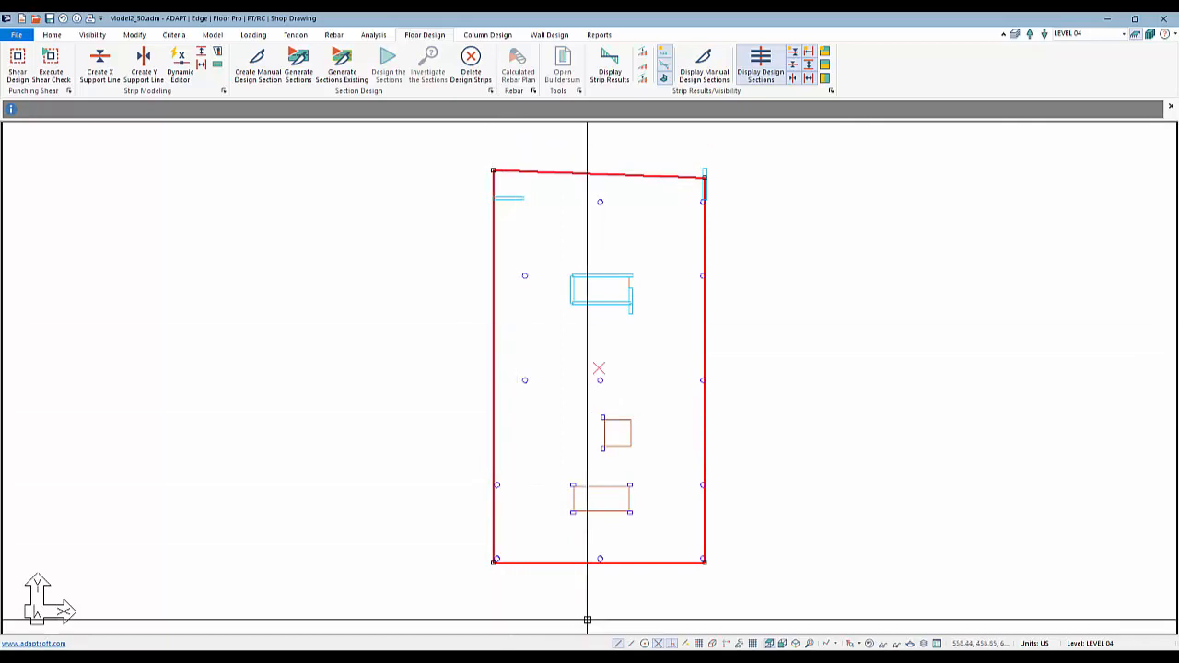
pyautogui.click(251, 36)
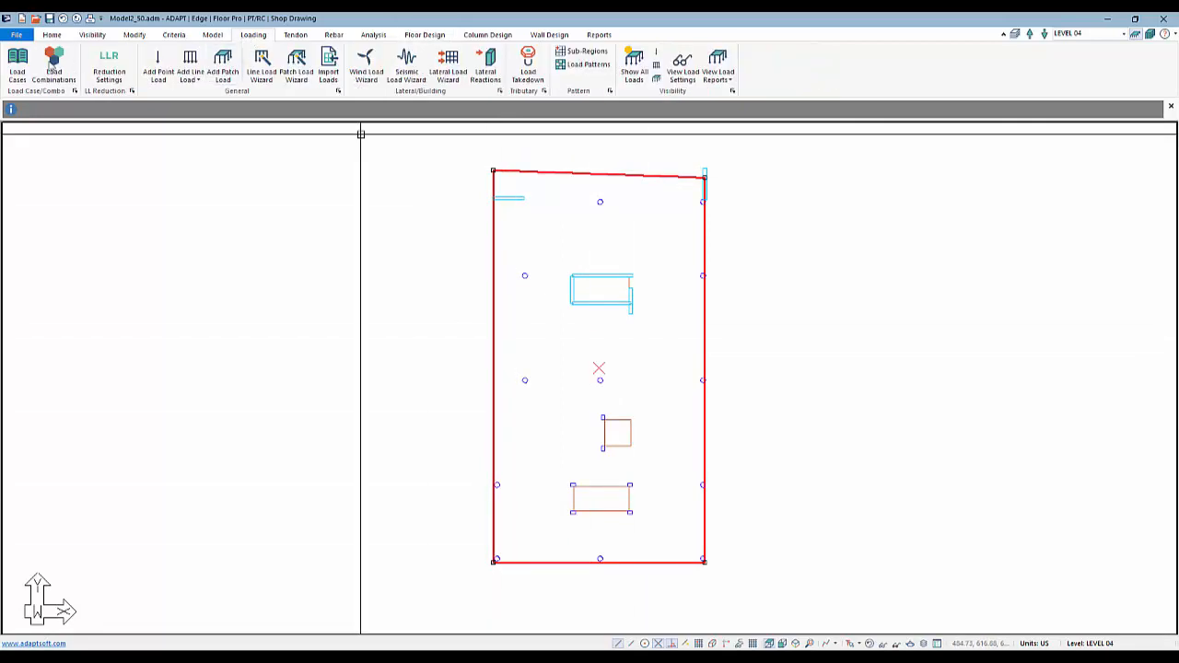
pyautogui.click(17, 67)
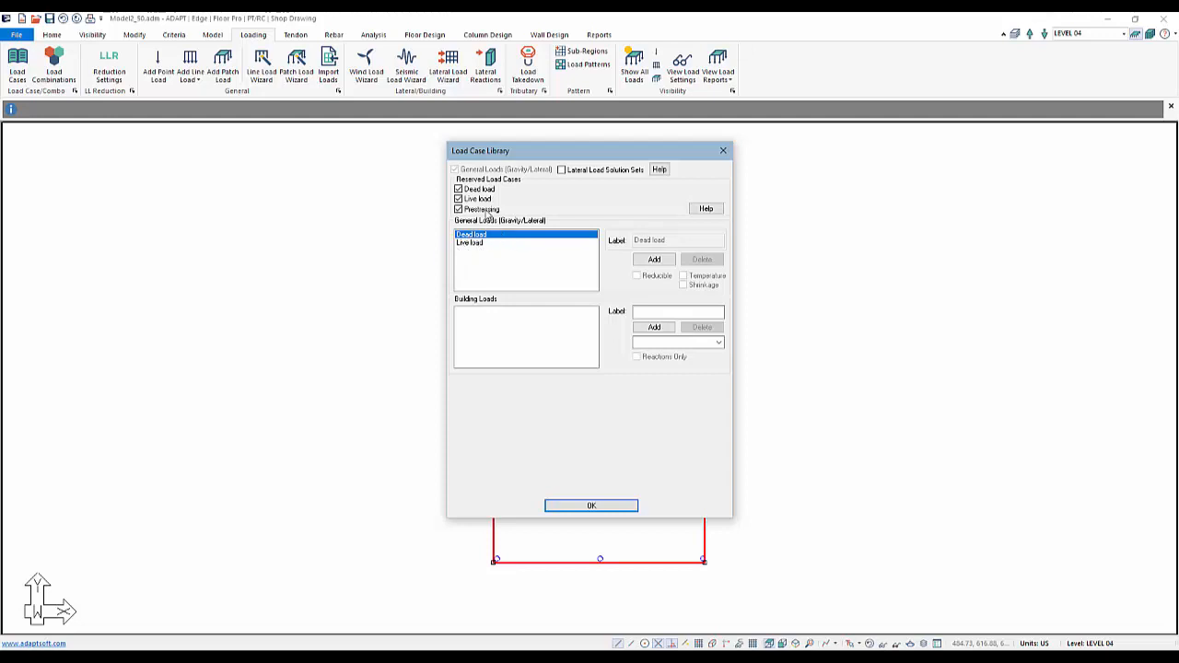
pyautogui.click(580, 511)
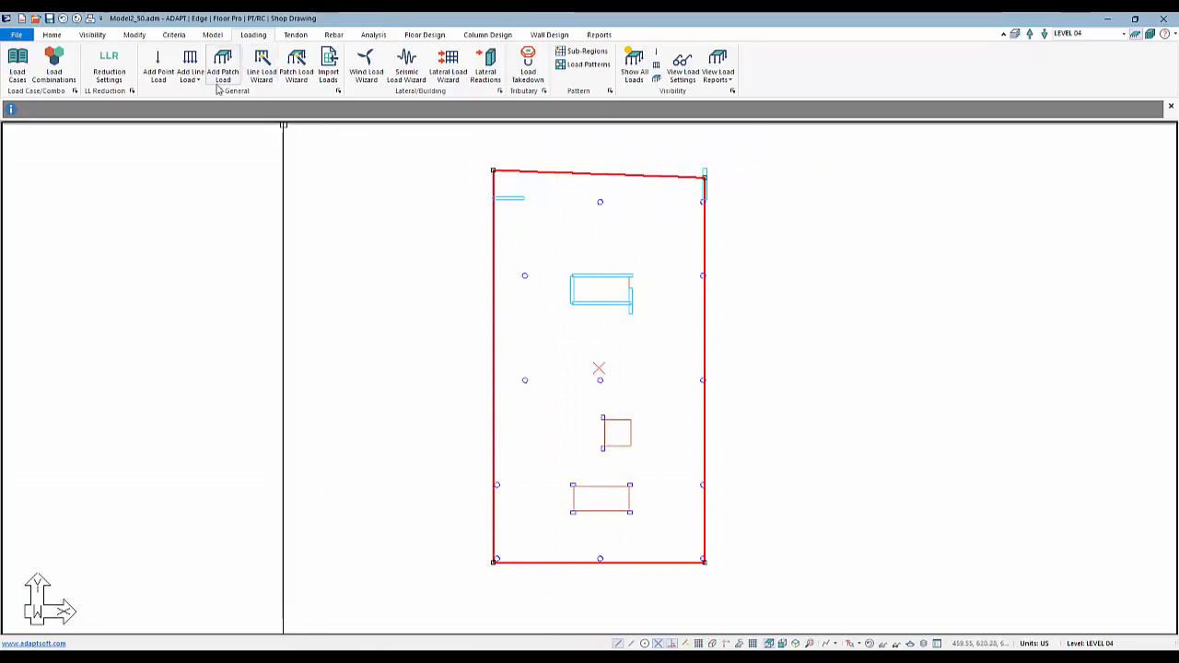
# Create a dead load patch load of 0.020 ksf over the selected slab with the Patch Load Wizard
pyautogui.click(296, 69)
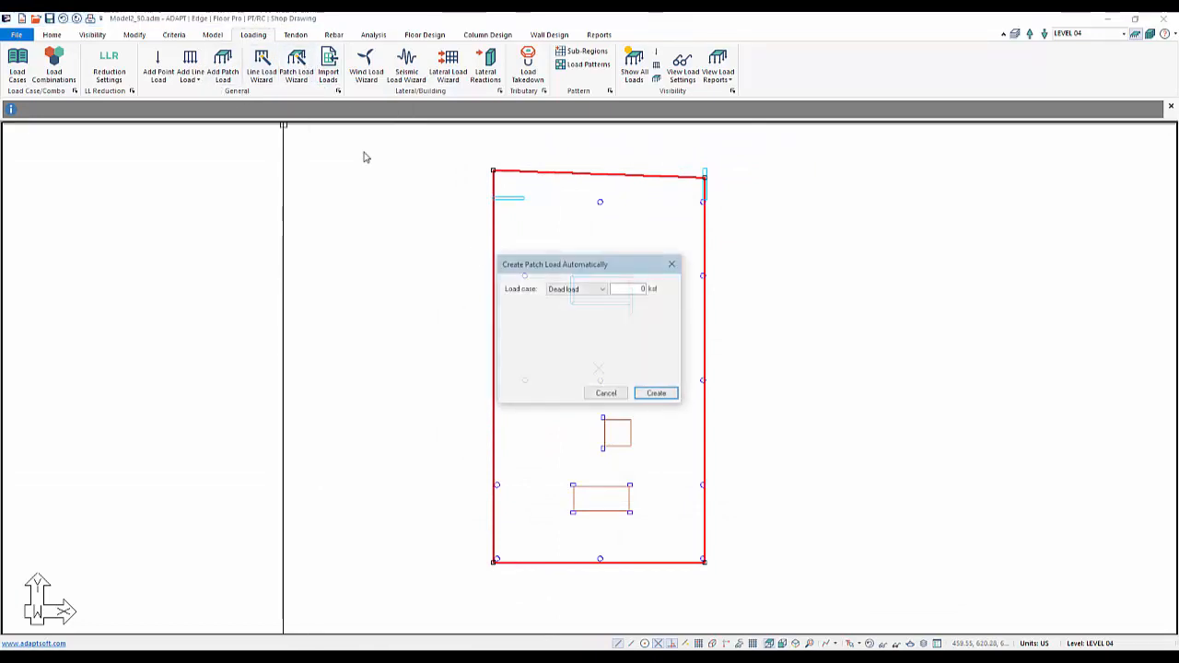
pyautogui.doubleClick(618, 290)
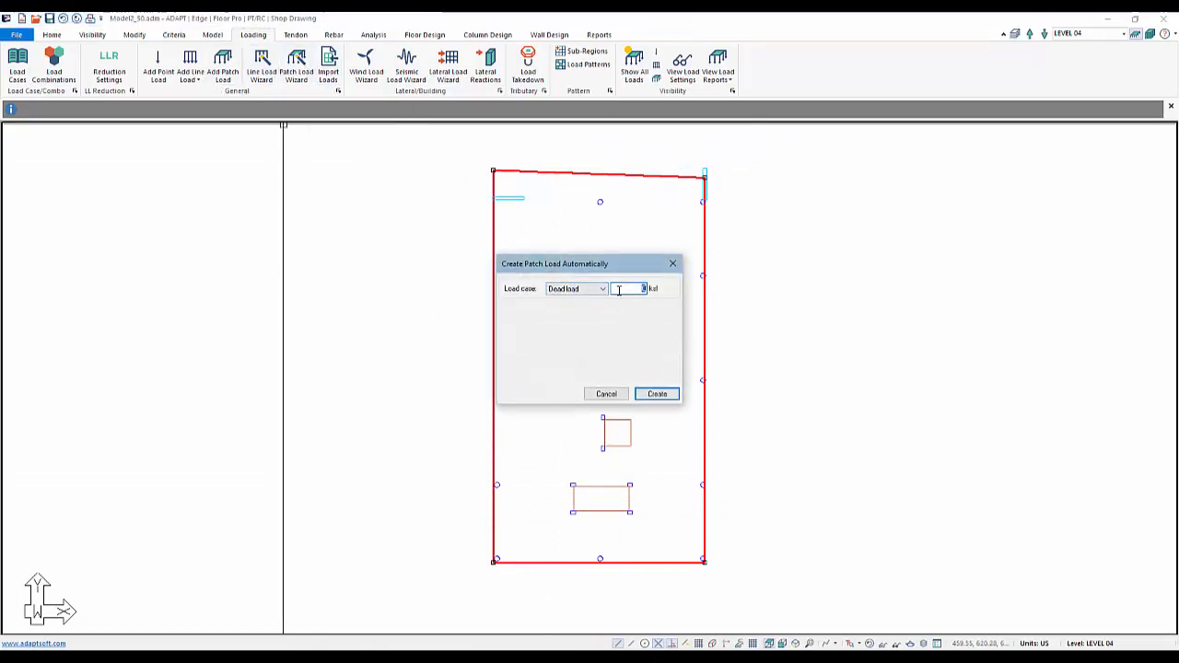
pyautogui.write('0')
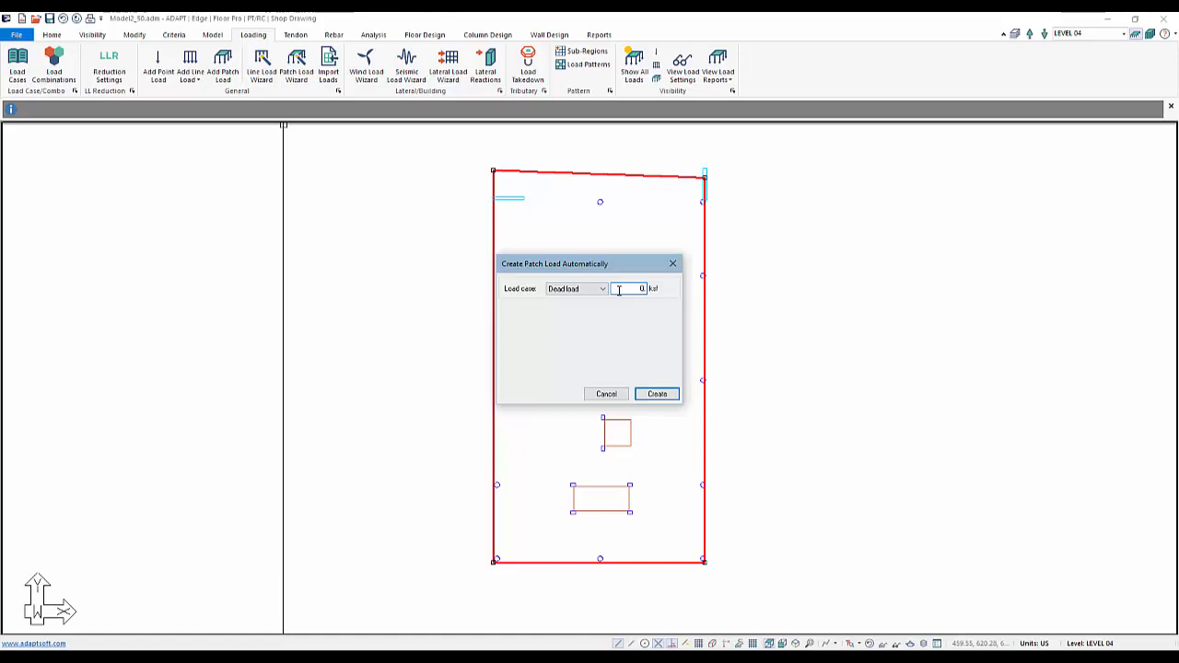
pyautogui.write('.020')
pyautogui.press('Return')
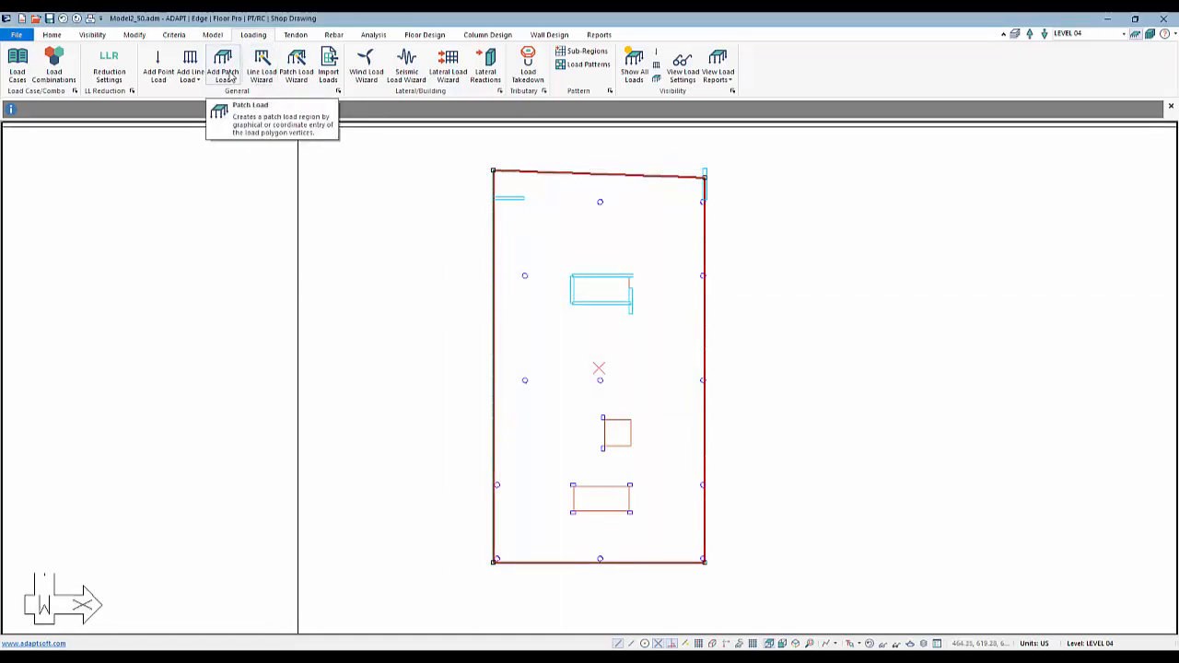
# Create a live load patch load of 0.050 ksf over the slab with the Patch Load Wizard
pyautogui.click(296, 68)
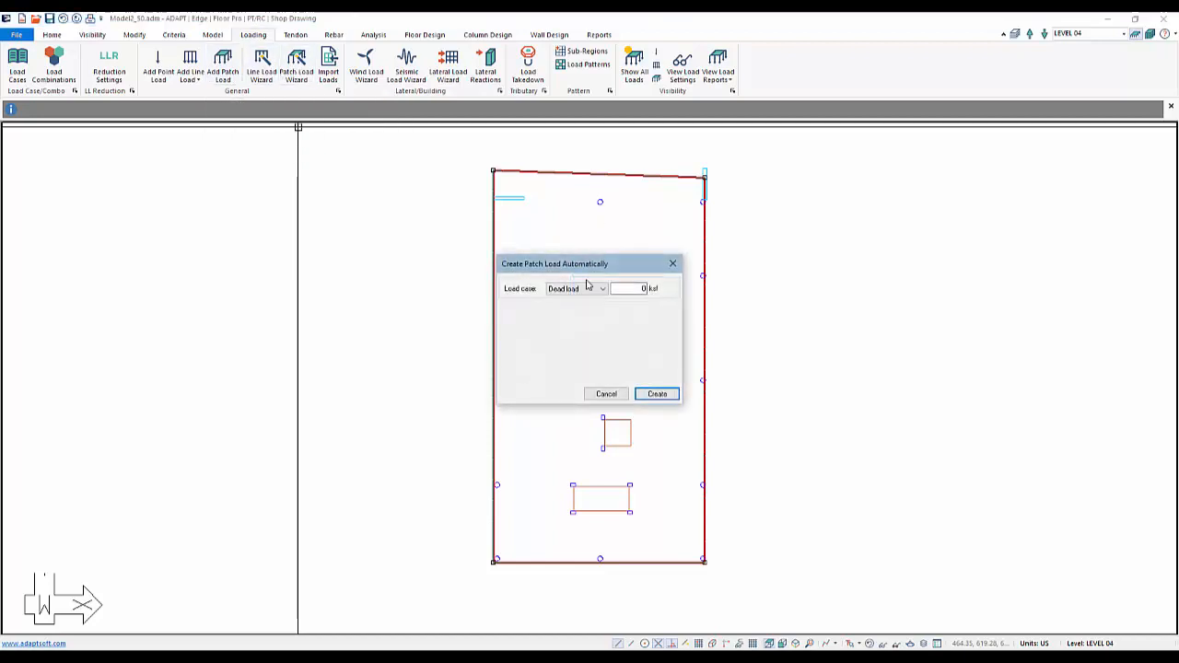
pyautogui.click(583, 289)
pyautogui.click(564, 307)
pyautogui.press('Tab')
pyautogui.write('0.065')
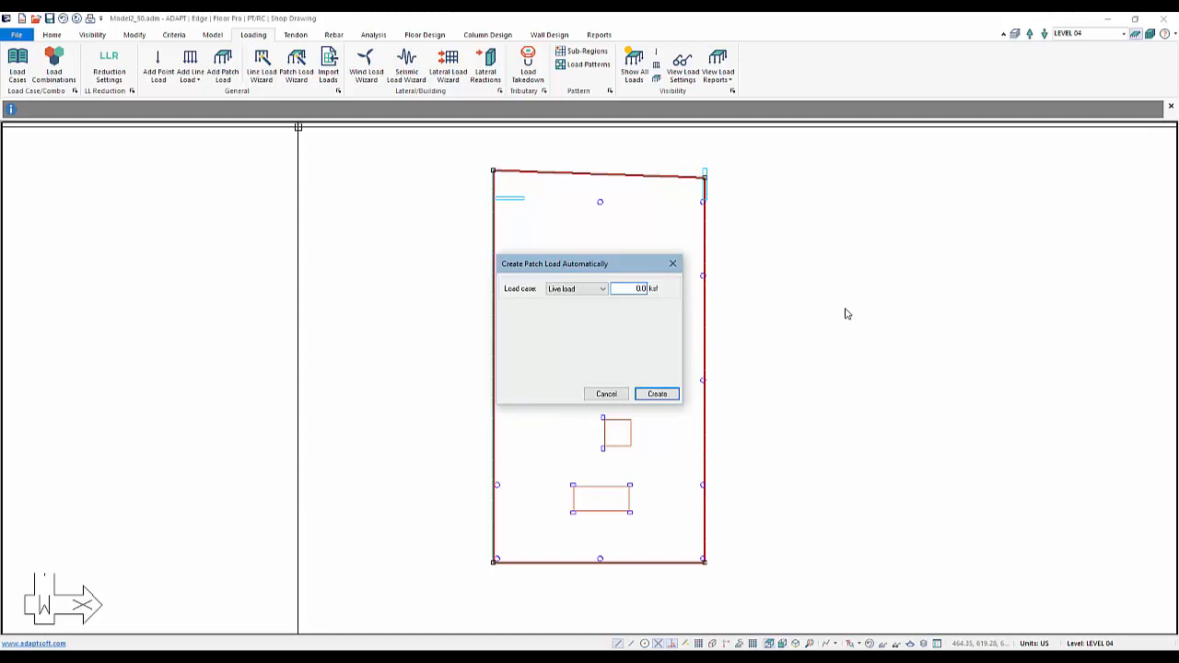
pyautogui.press('Return')
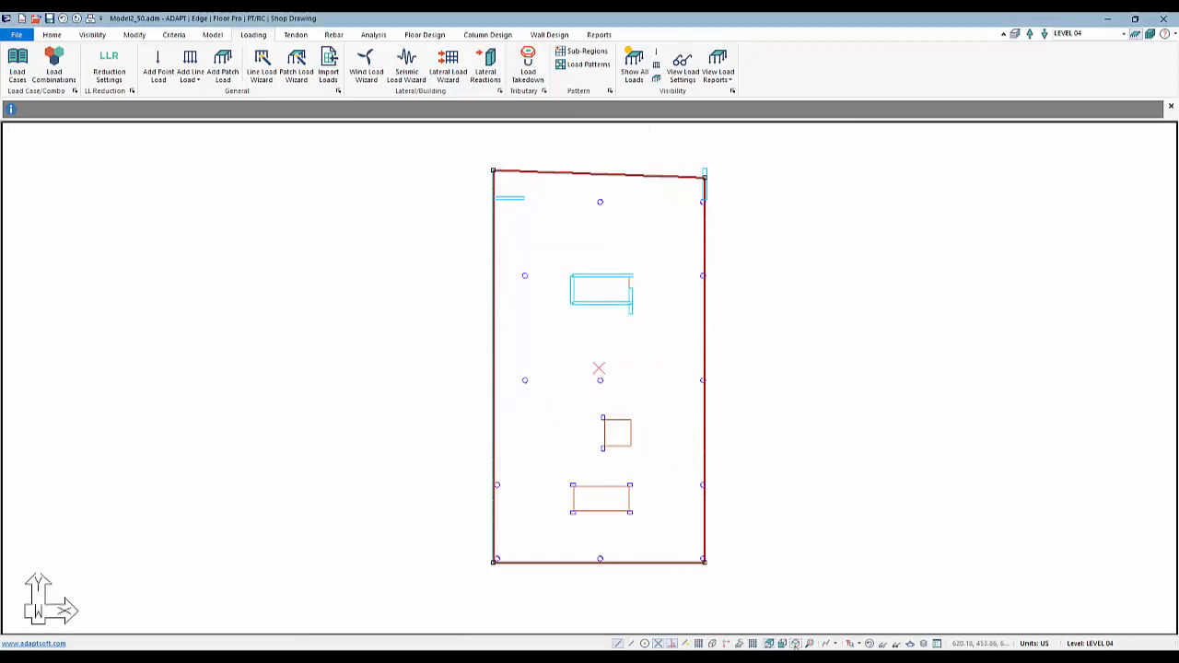
# Display all loads in a top-front-right 3D view of the model
pyautogui.click(782, 550)
pyautogui.click(632, 81)
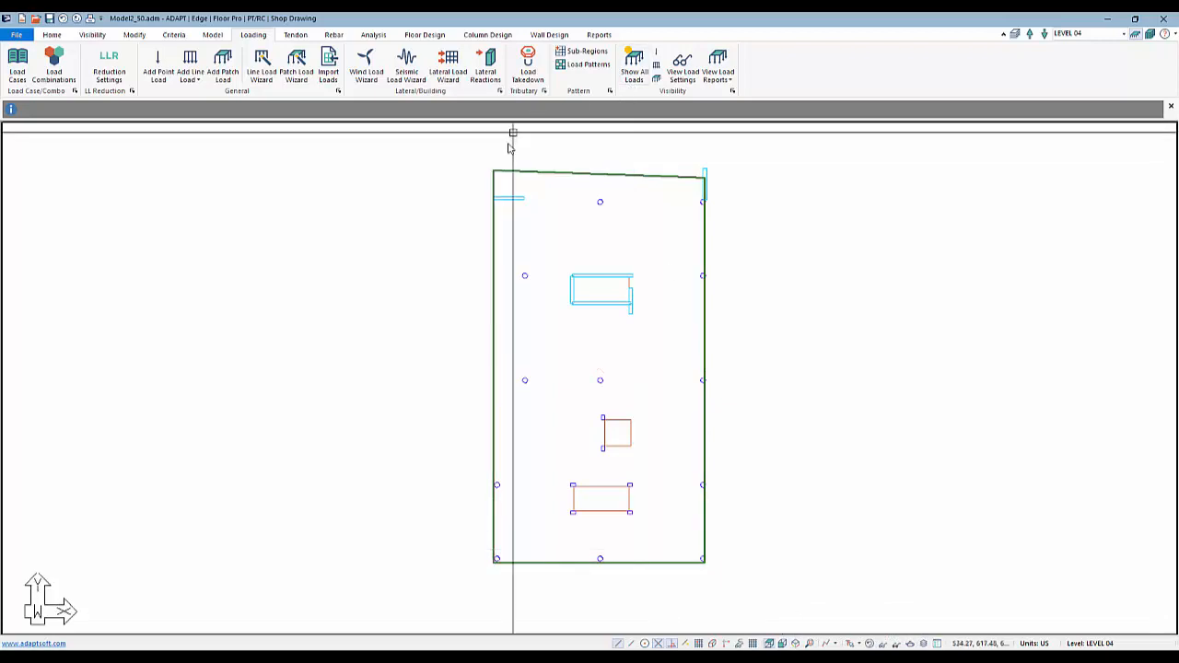
pyautogui.click(796, 643)
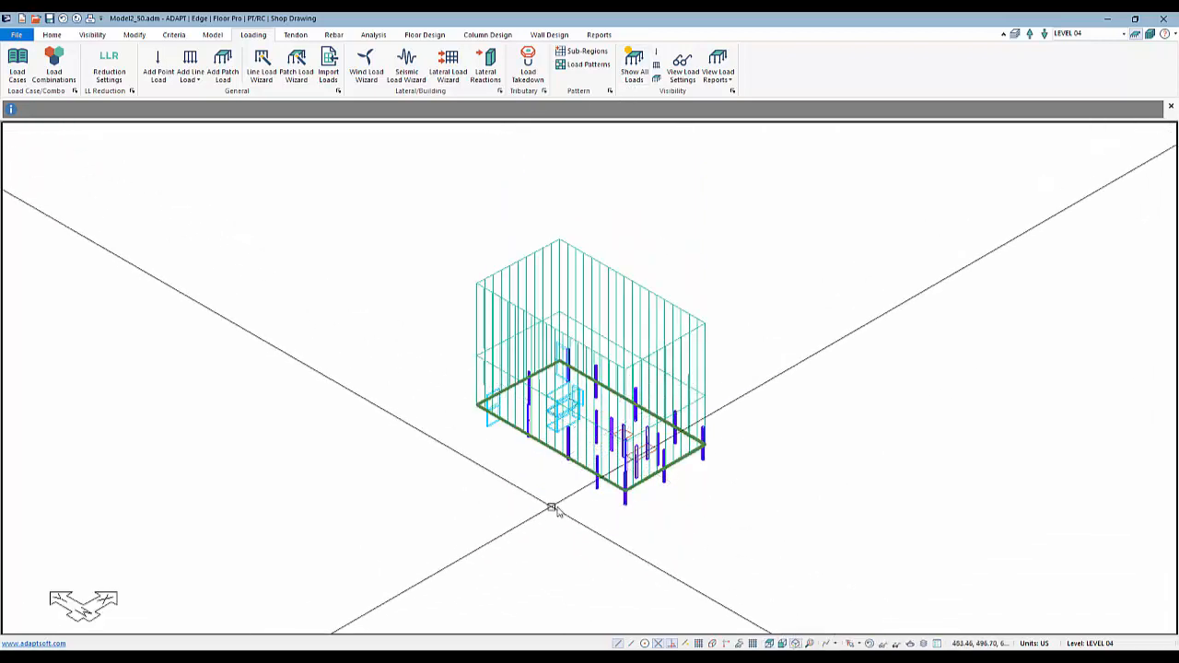
pyautogui.scroll(2, 579, 487)
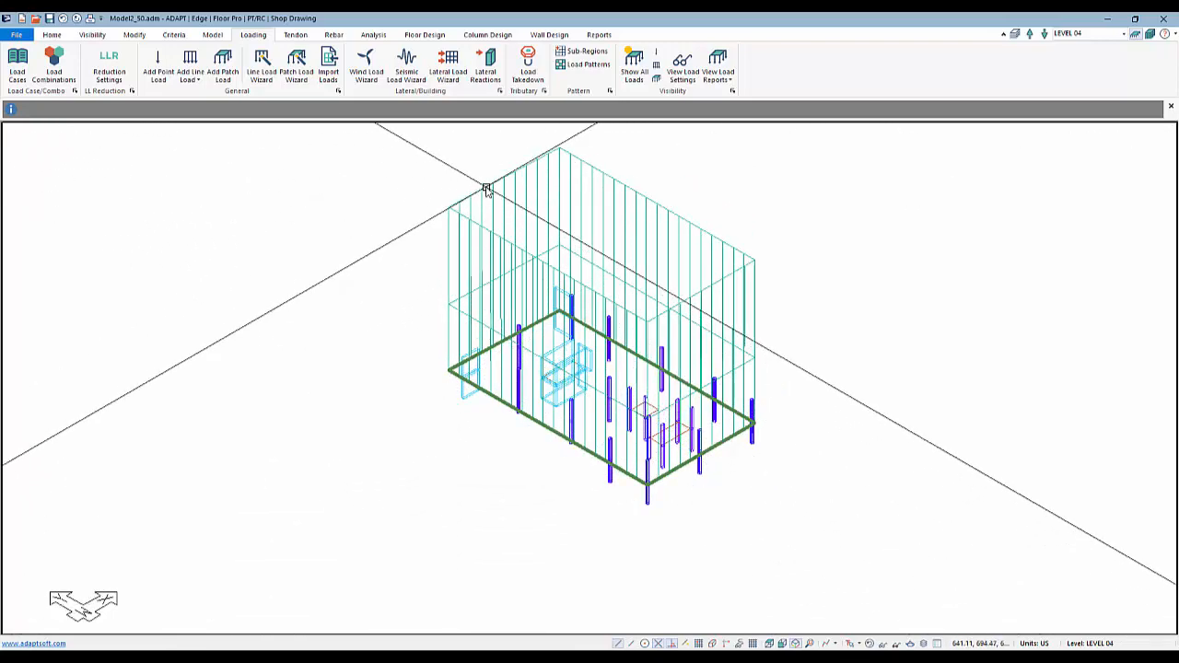
# Inspect the live-load patch load's properties and the load display settings
pyautogui.doubleClick(487, 191)
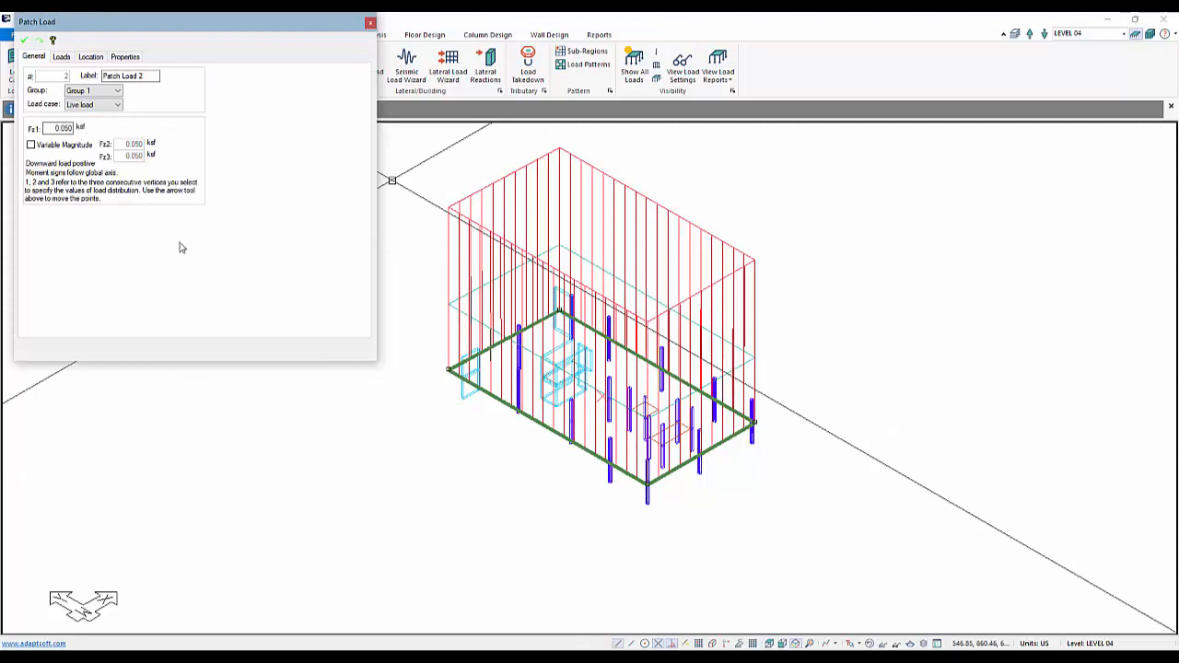
pyautogui.click(425, 450)
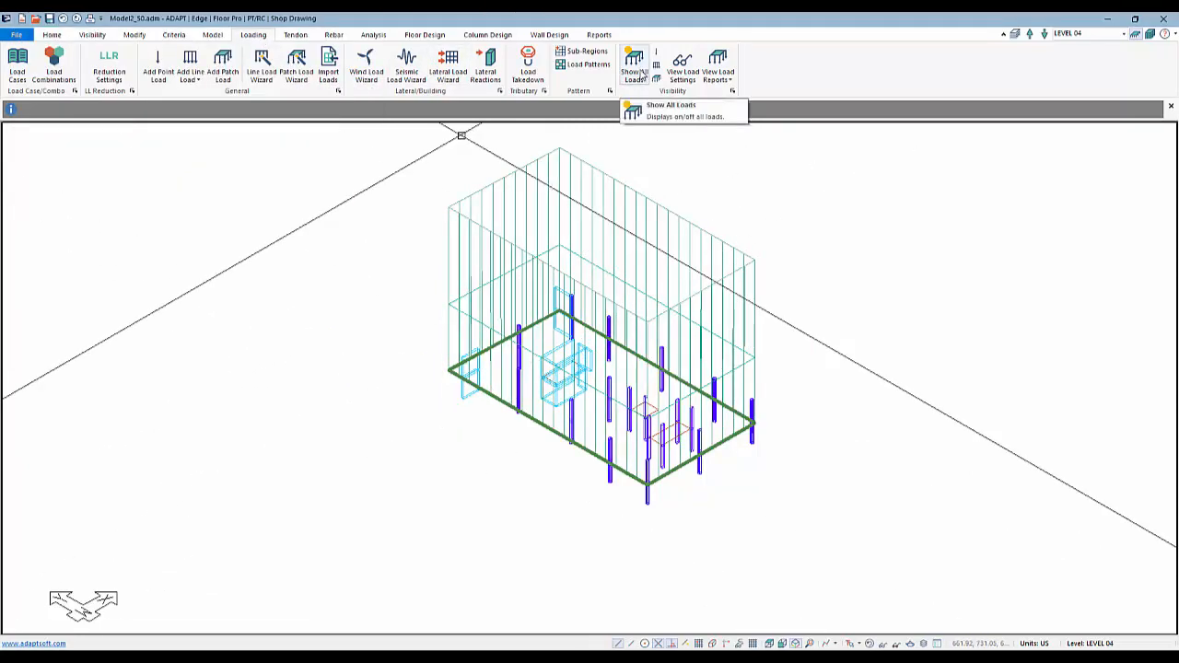
pyautogui.click(683, 69)
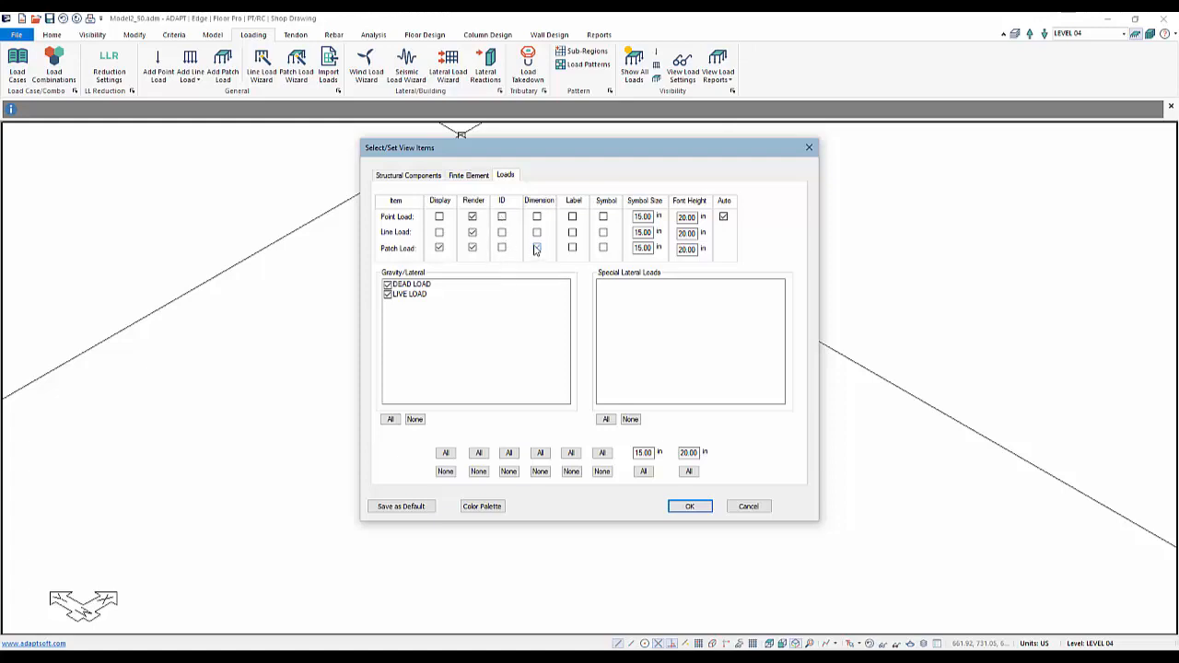
pyautogui.click(686, 508)
# Turn off the display of all loads
pyautogui.scroll(5, 553, 500)
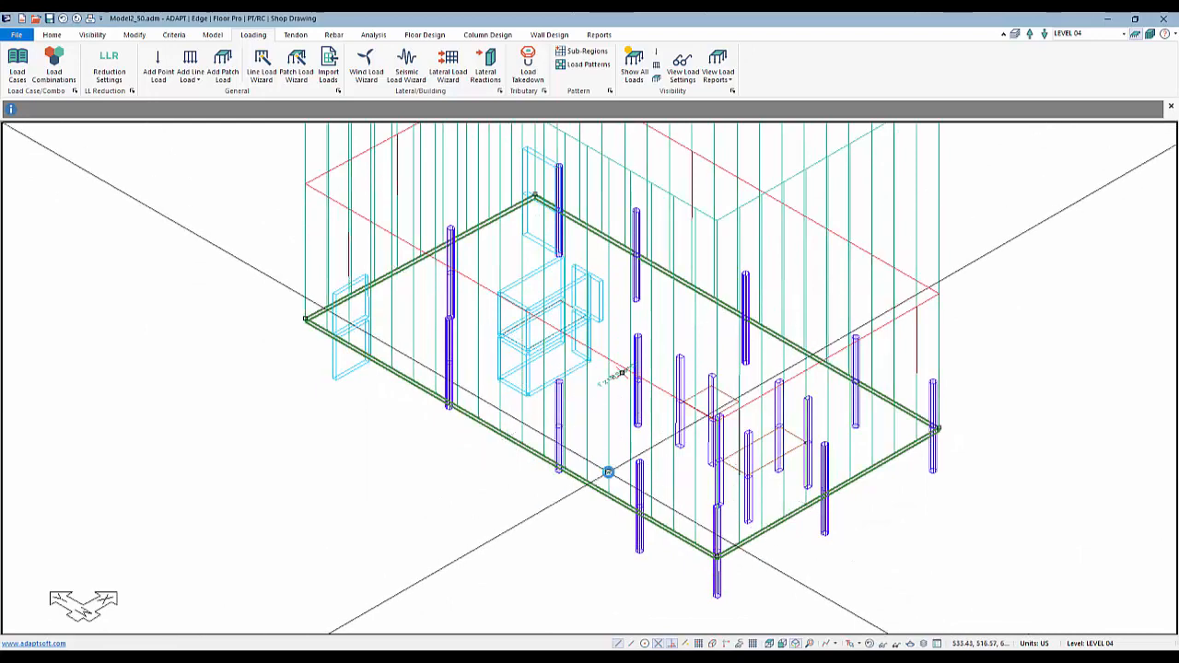
pyautogui.scroll(-3, 503, 514)
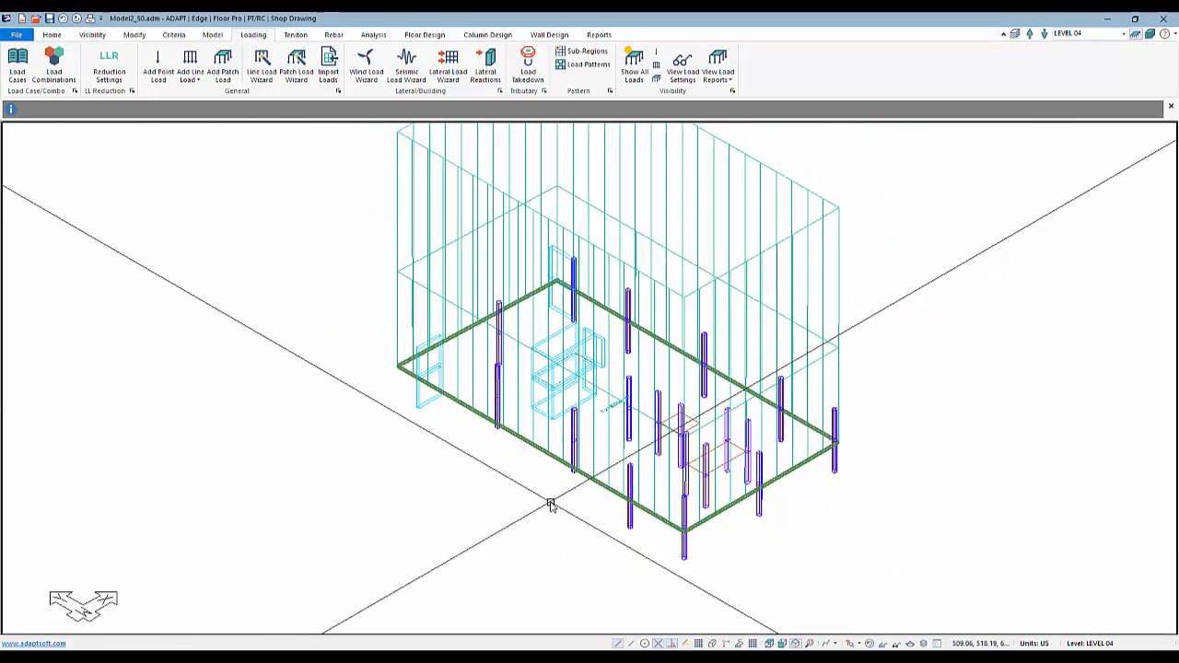
pyautogui.click(638, 64)
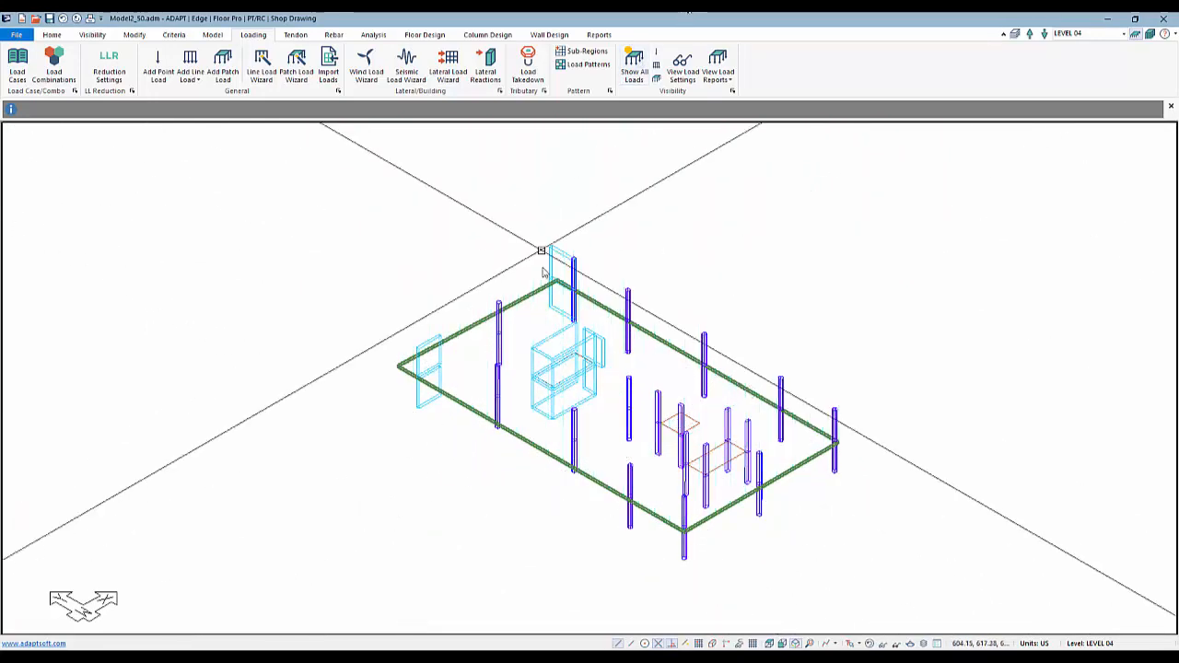
# Create dead load line loads of 0.350 k/ft along the slab edges with the Line Load Wizard
pyautogui.click(537, 292)
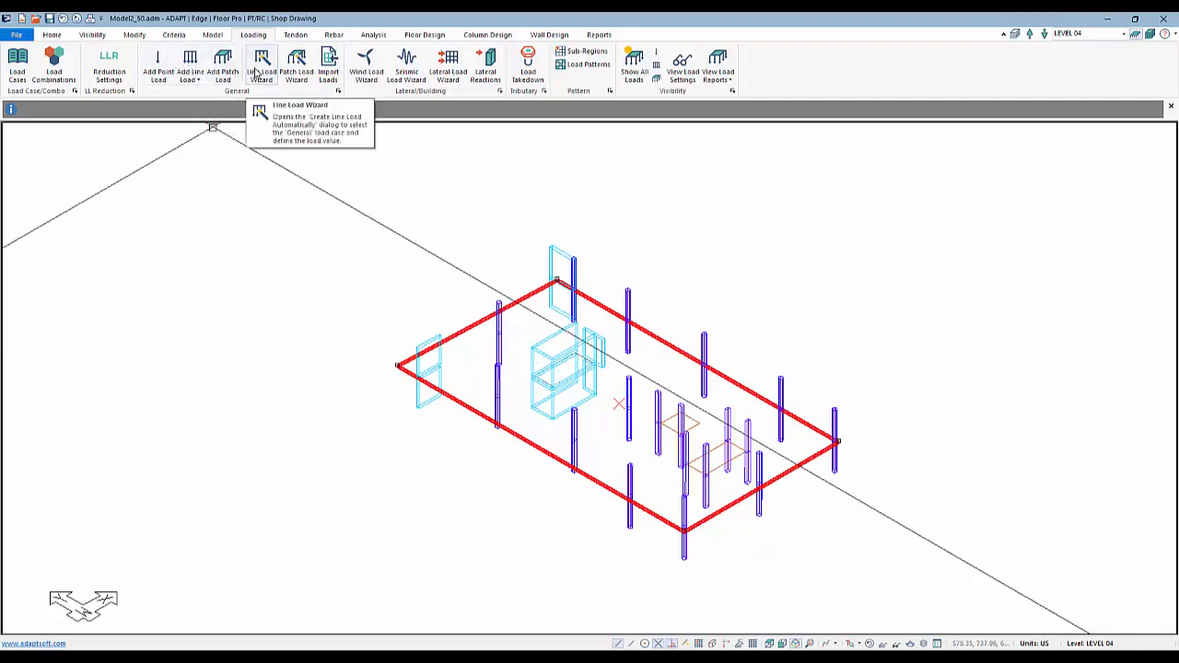
pyautogui.click(258, 74)
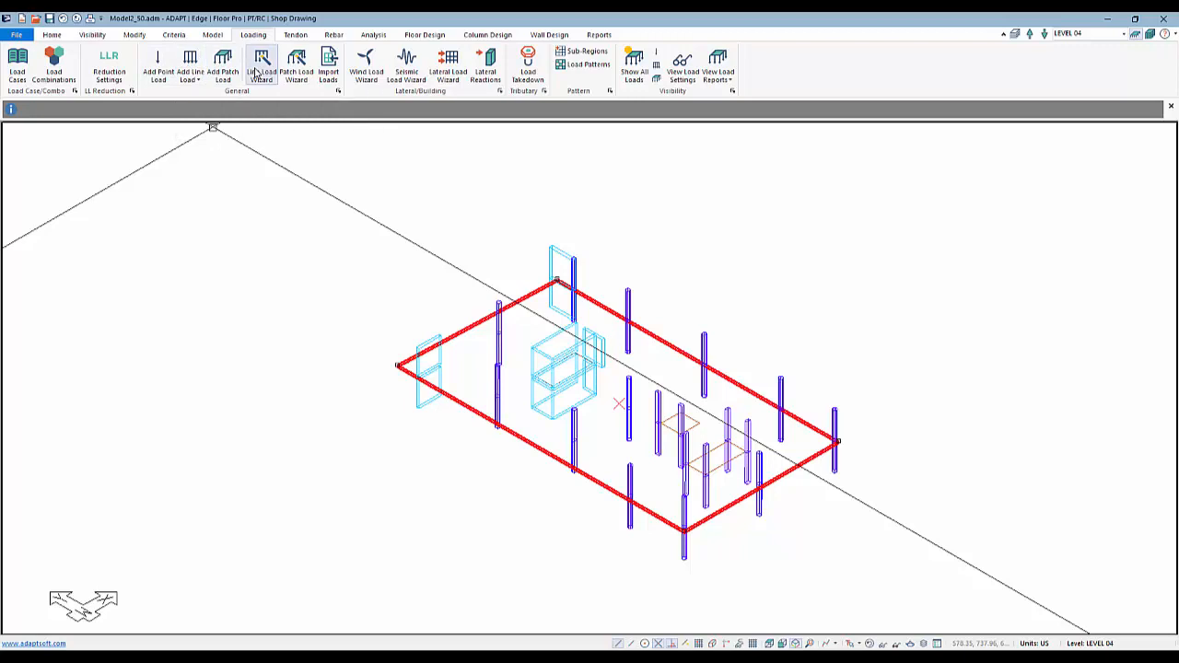
pyautogui.click(635, 325)
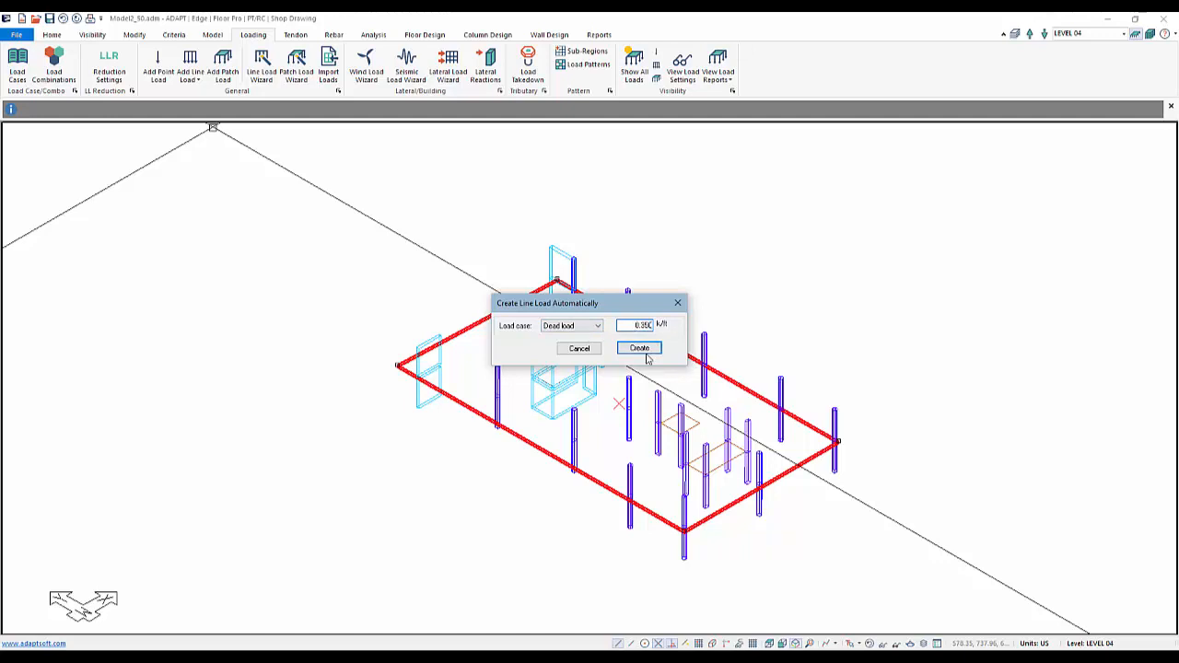
pyautogui.click(639, 348)
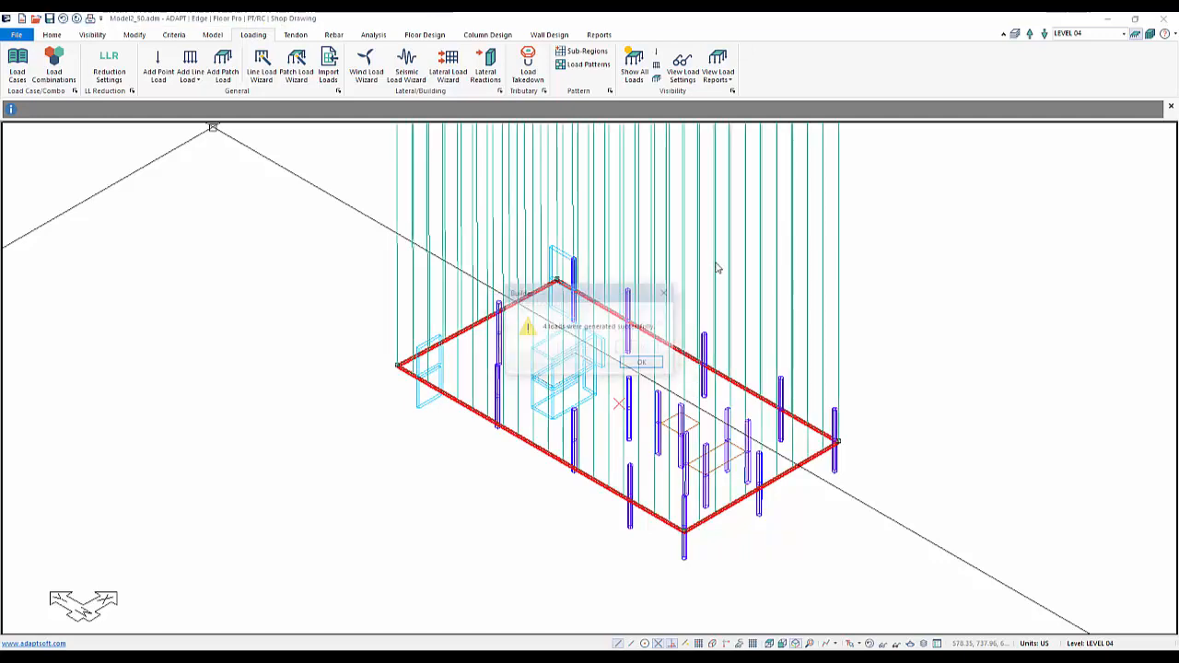
pyautogui.click(644, 362)
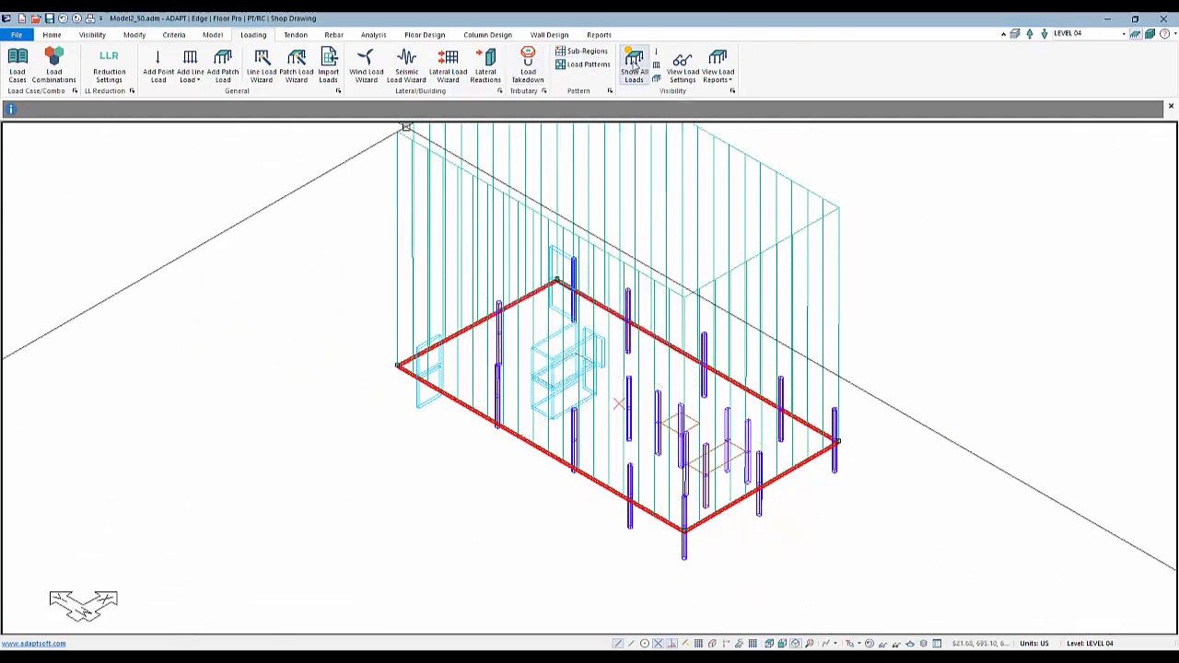
# Inspect the slab region's properties, including its material and thickness
pyautogui.click(634, 64)
pyautogui.click(632, 64)
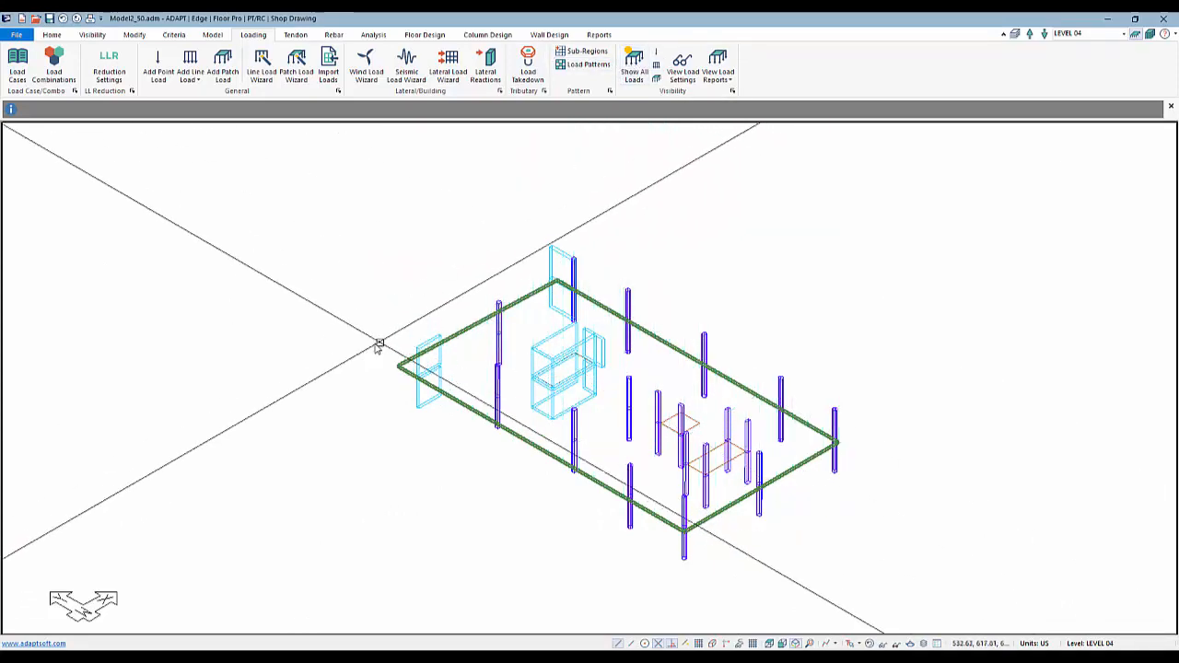
pyautogui.moveTo(337, 250); pyautogui.dragTo(316, 209, button='middle')
pyautogui.scroll(-1, 590, 469)
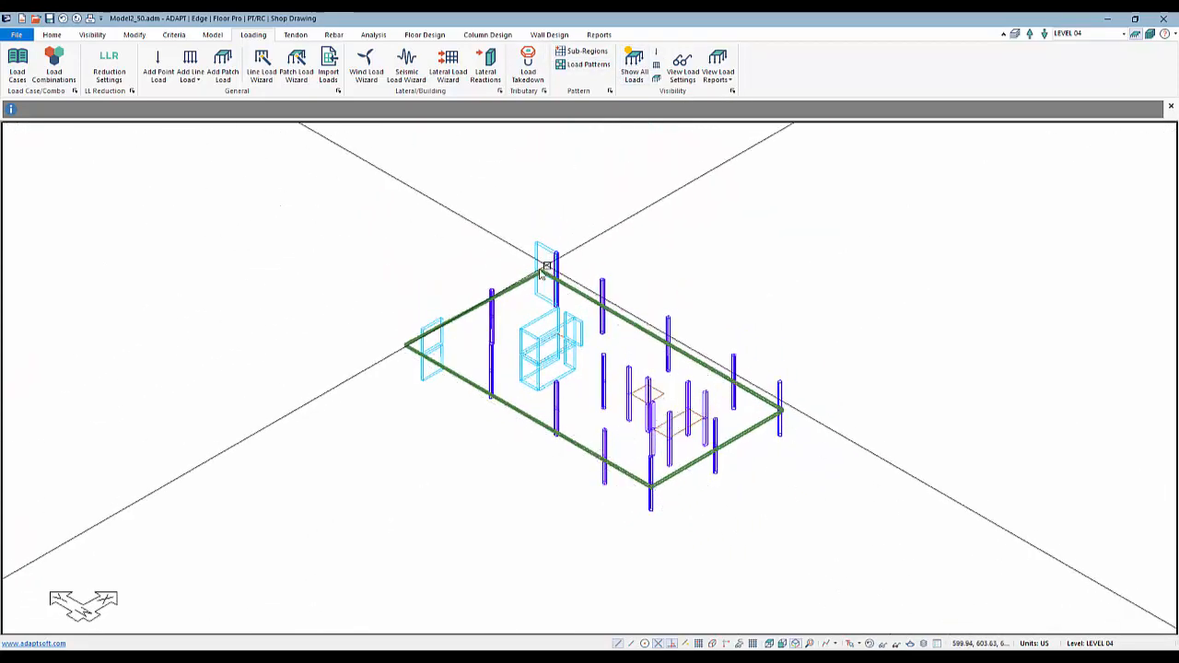
pyautogui.doubleClick(500, 295)
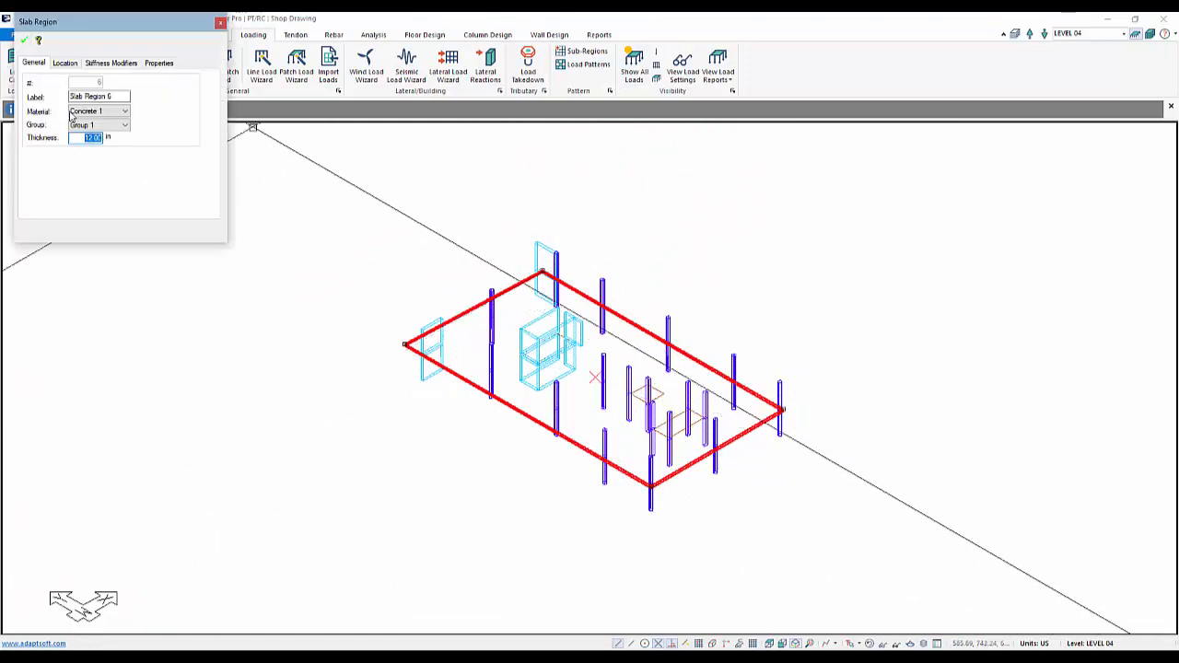
pyautogui.press('Escape')
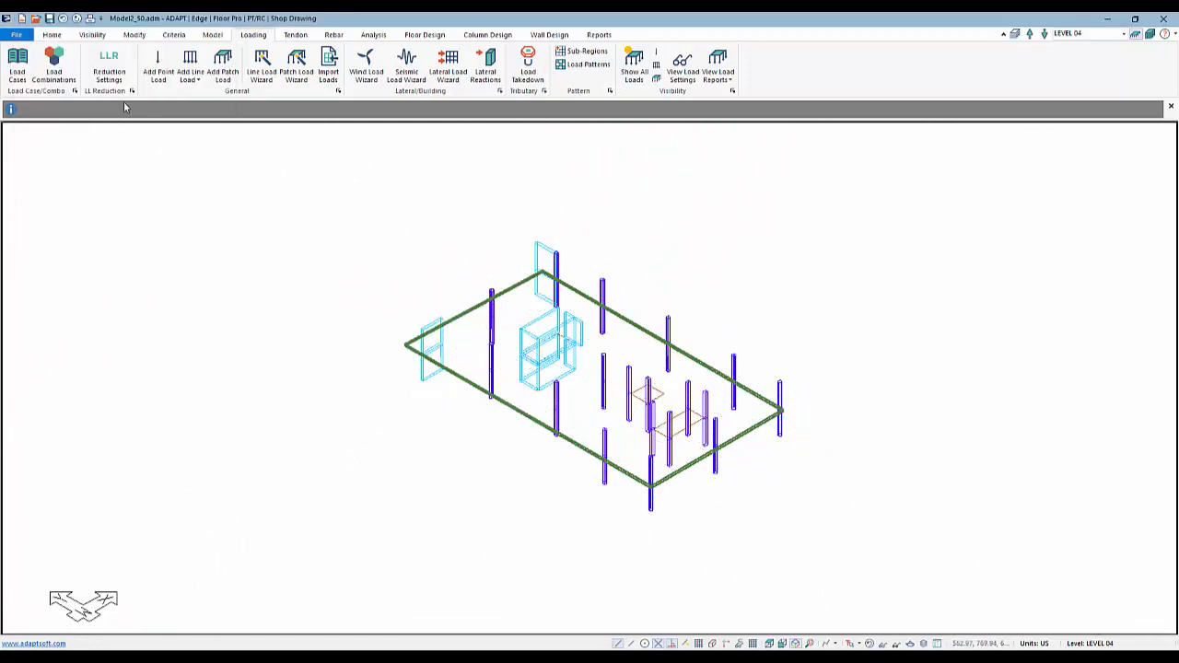
# Review the concrete material properties in the criteria settings
pyautogui.click(174, 34)
pyautogui.click(21, 65)
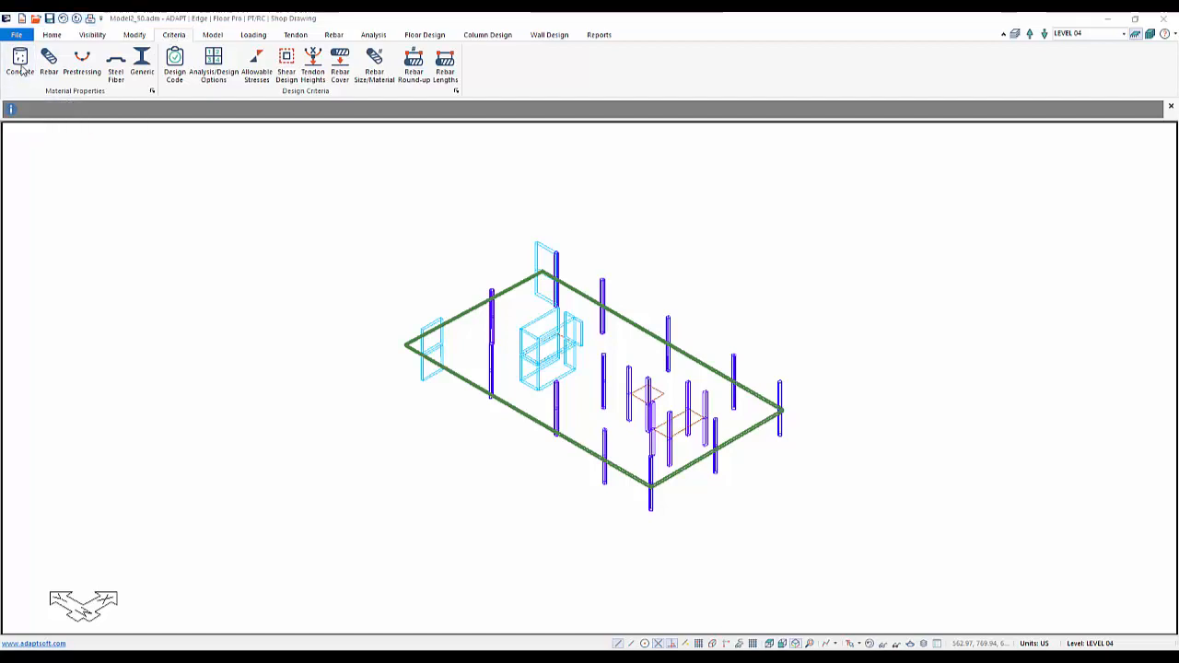
pyautogui.doubleClick(434, 310)
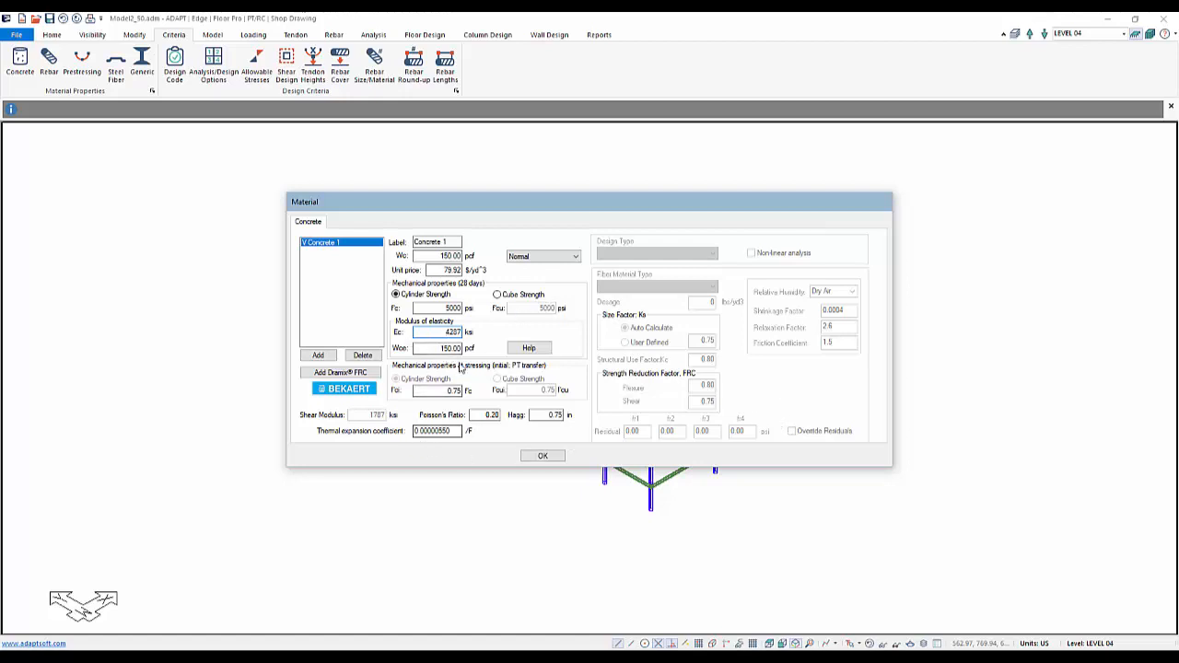
pyautogui.click(542, 457)
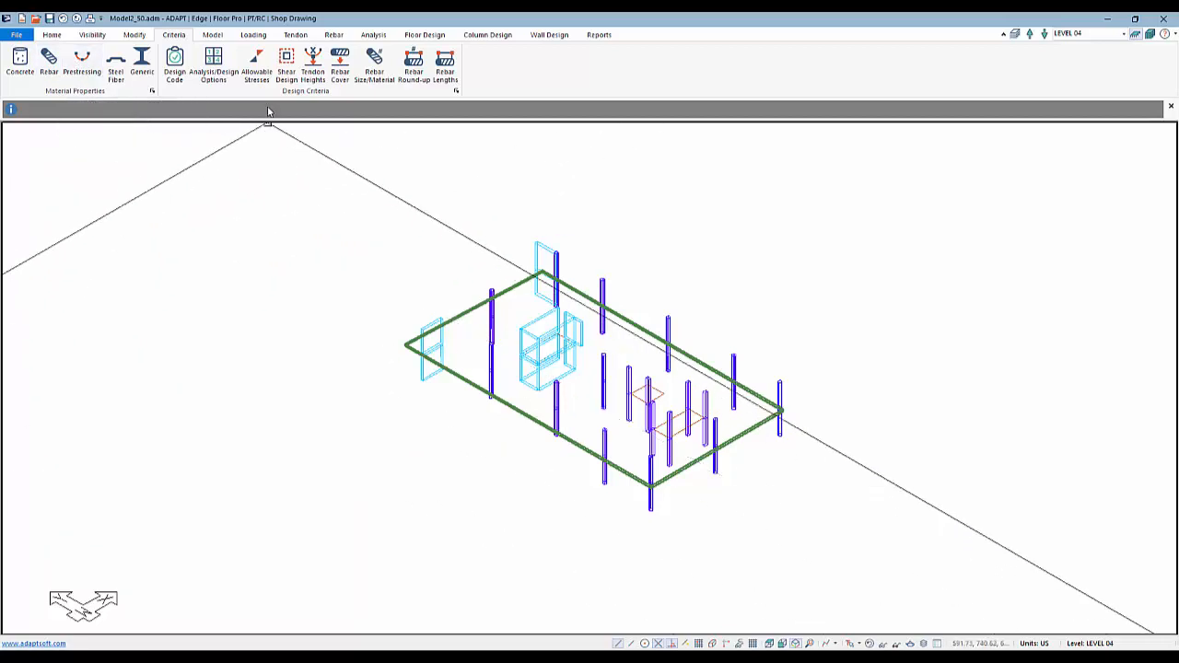
# Review the allowable stresses, design code, rebar minimum cover and preferred reinforcement criteria for the two-way slab
pyautogui.click(255, 61)
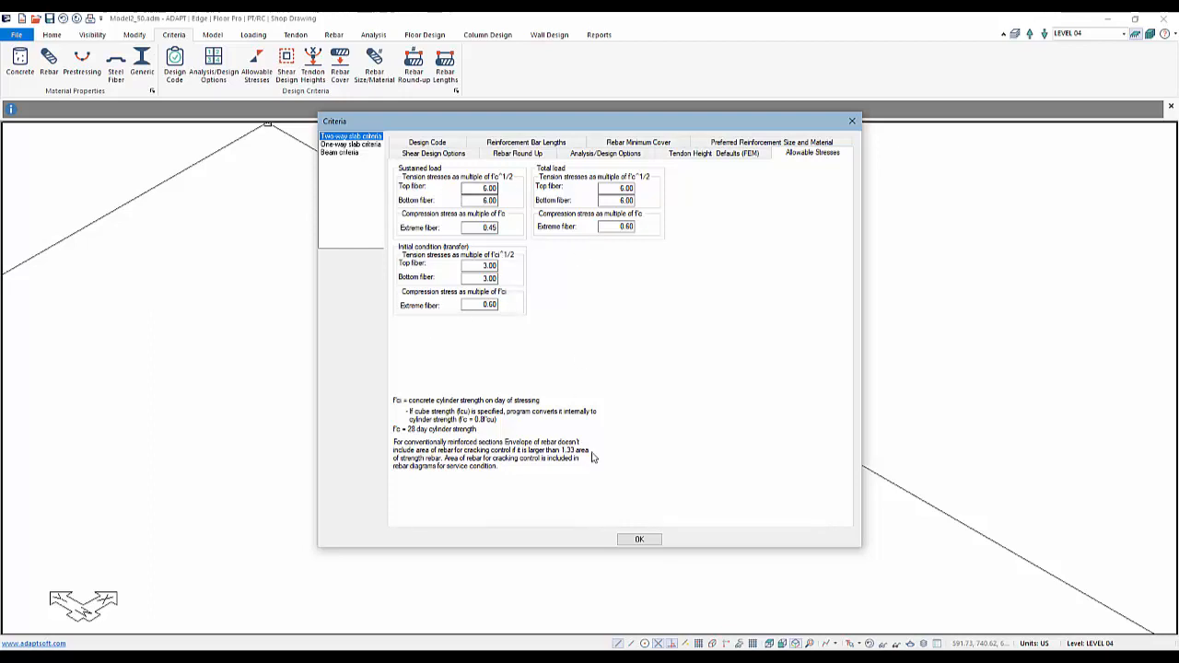
pyautogui.click(639, 538)
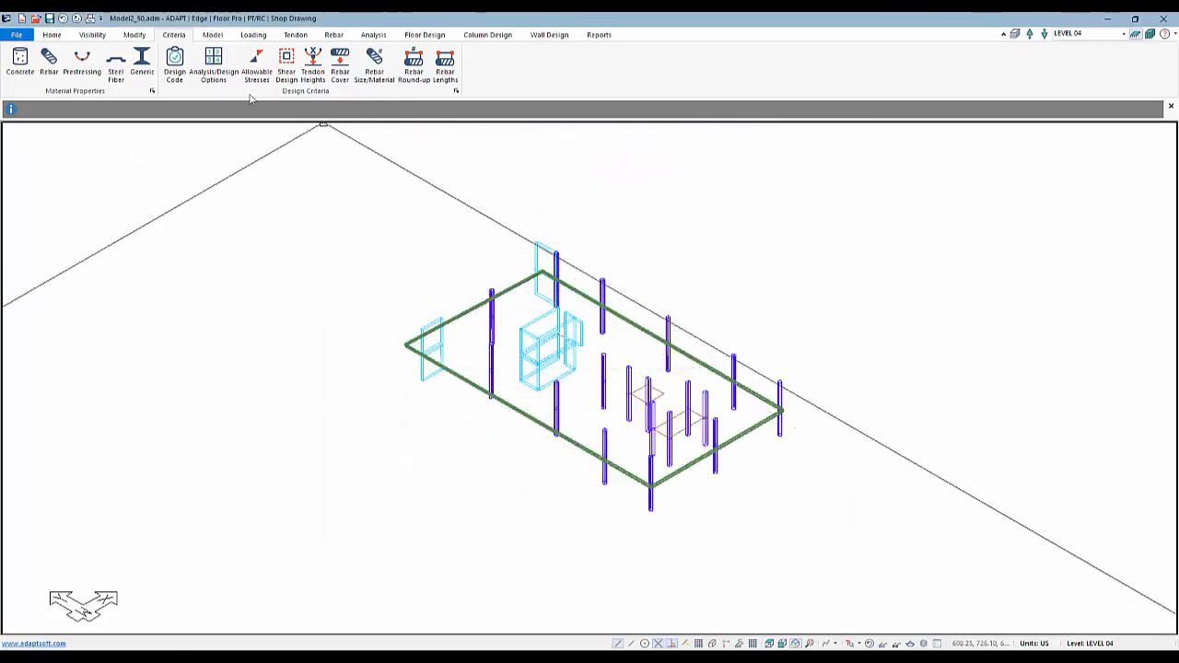
pyautogui.click(174, 64)
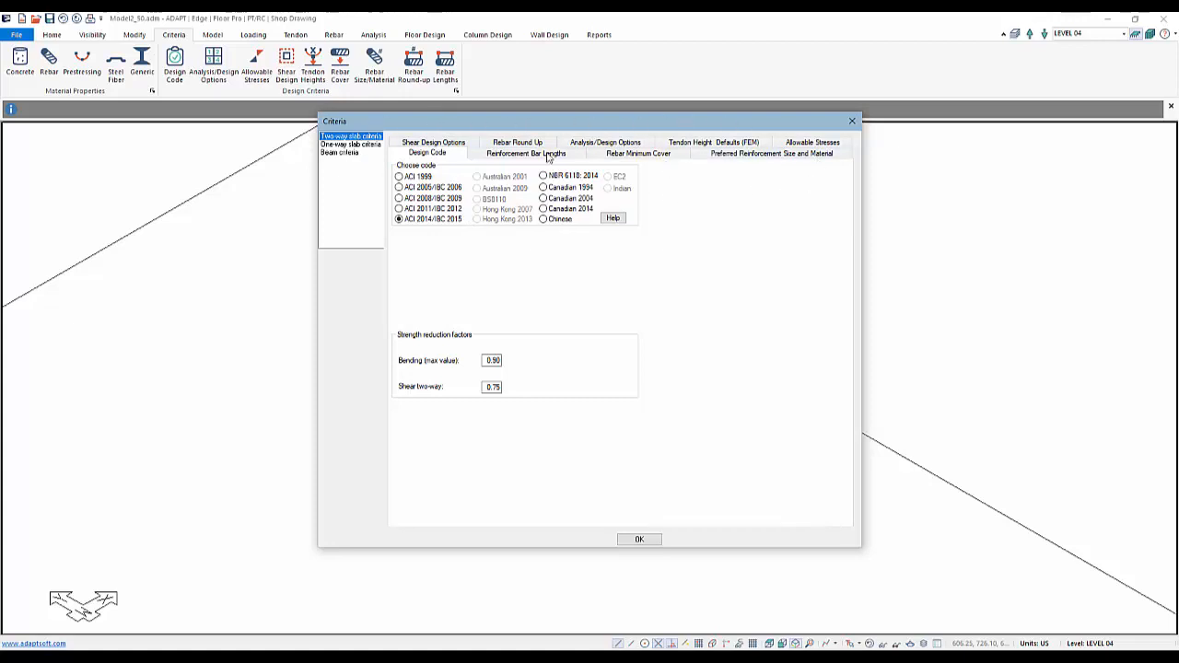
pyautogui.click(513, 153)
pyautogui.click(605, 155)
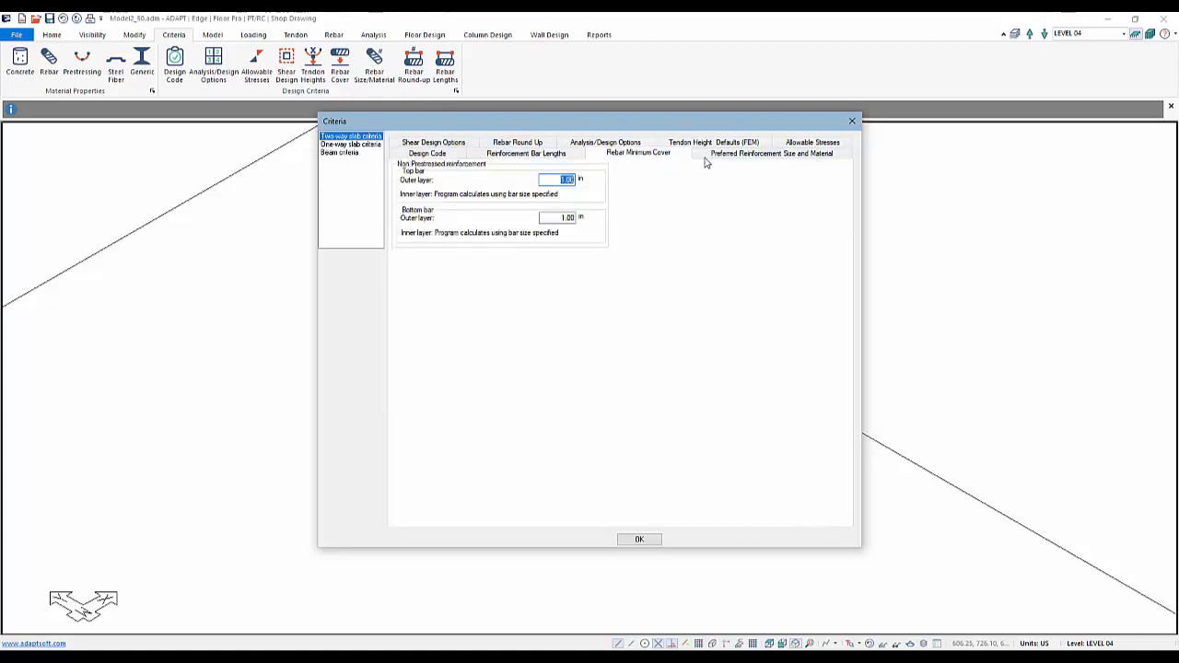
pyautogui.click(722, 154)
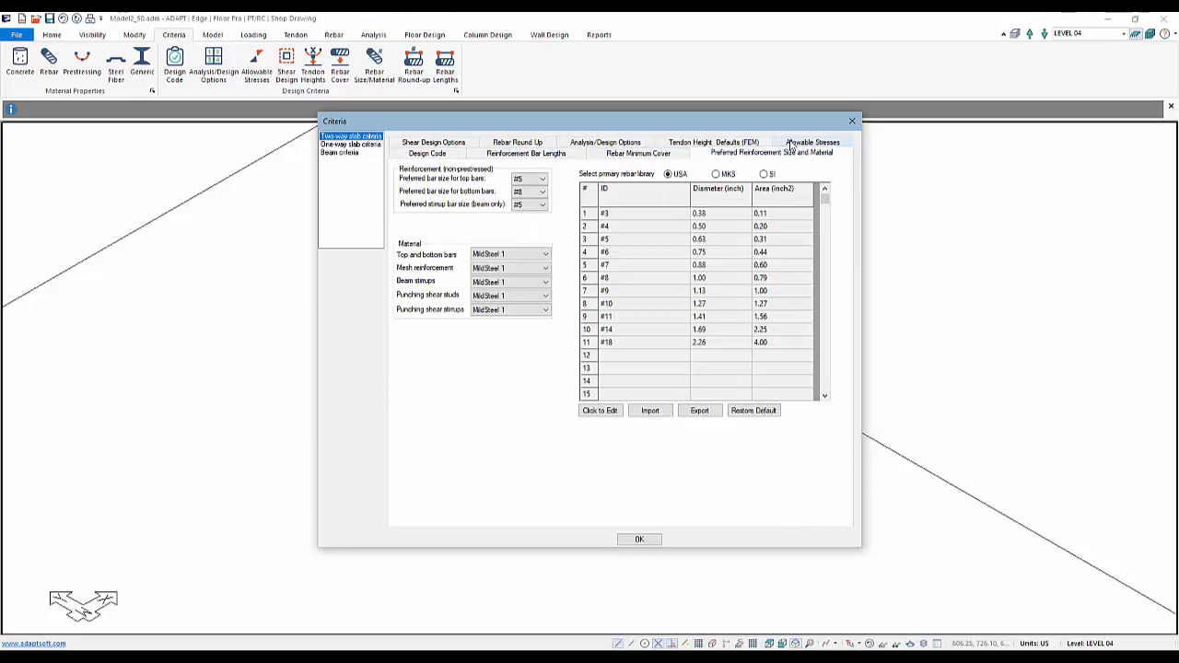
pyautogui.click(635, 539)
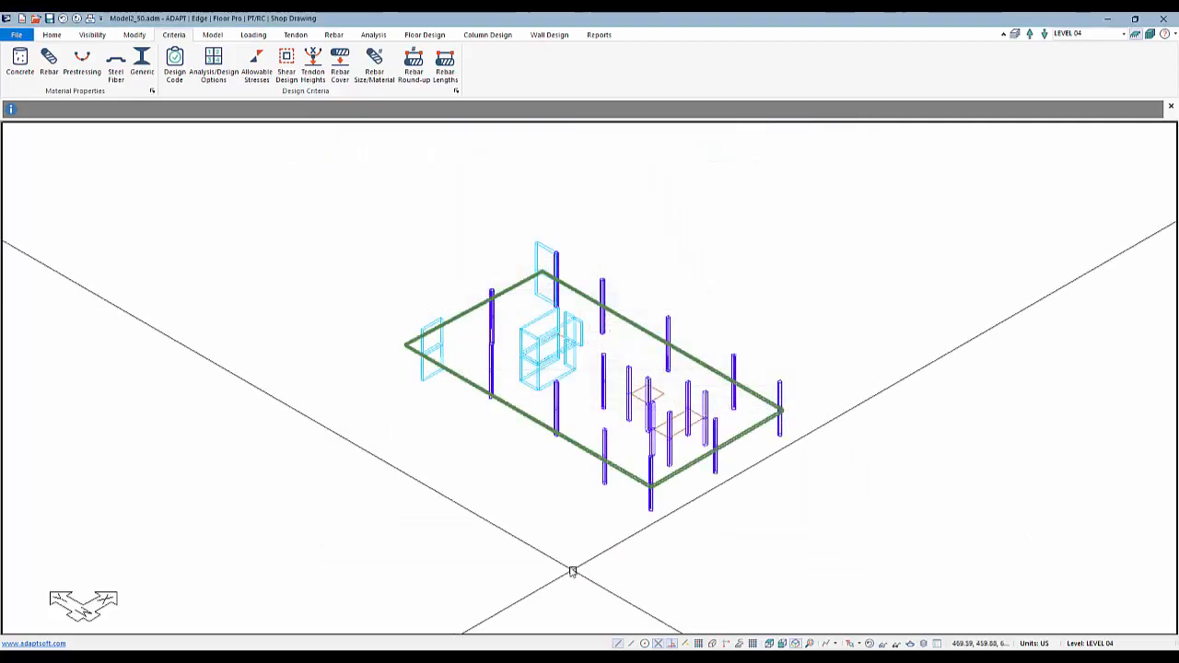
pyautogui.moveTo(535, 535); pyautogui.dragTo(502, 503, button='middle')
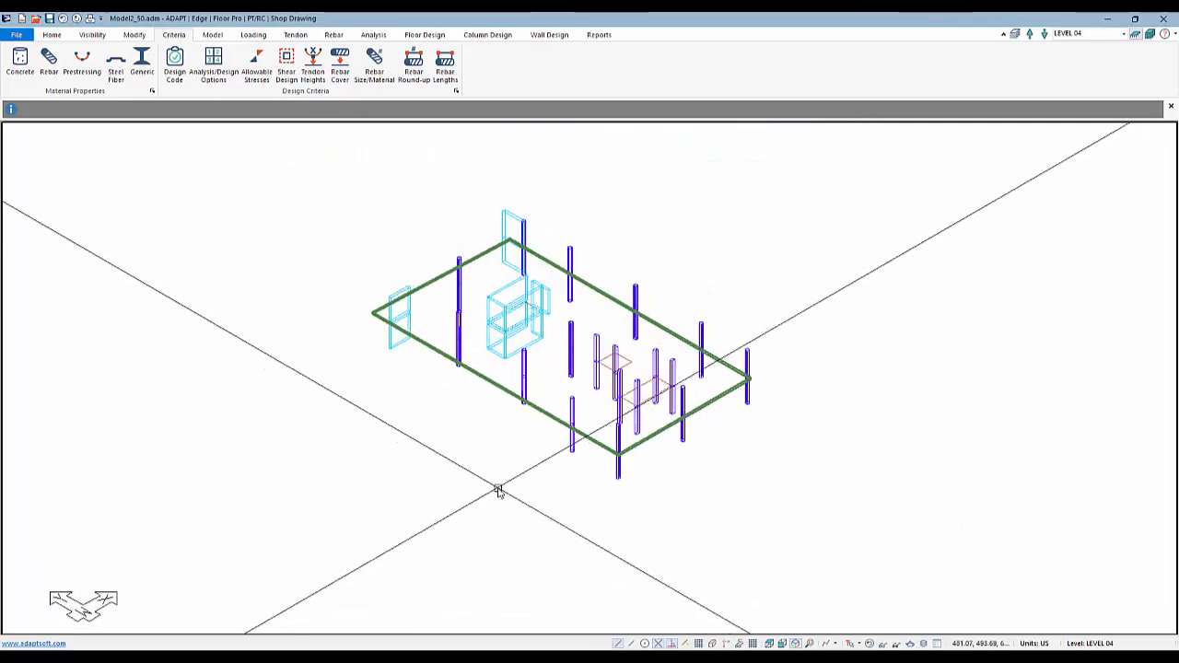
pyautogui.click(770, 642)
pyautogui.scroll(-1, 605, 436)
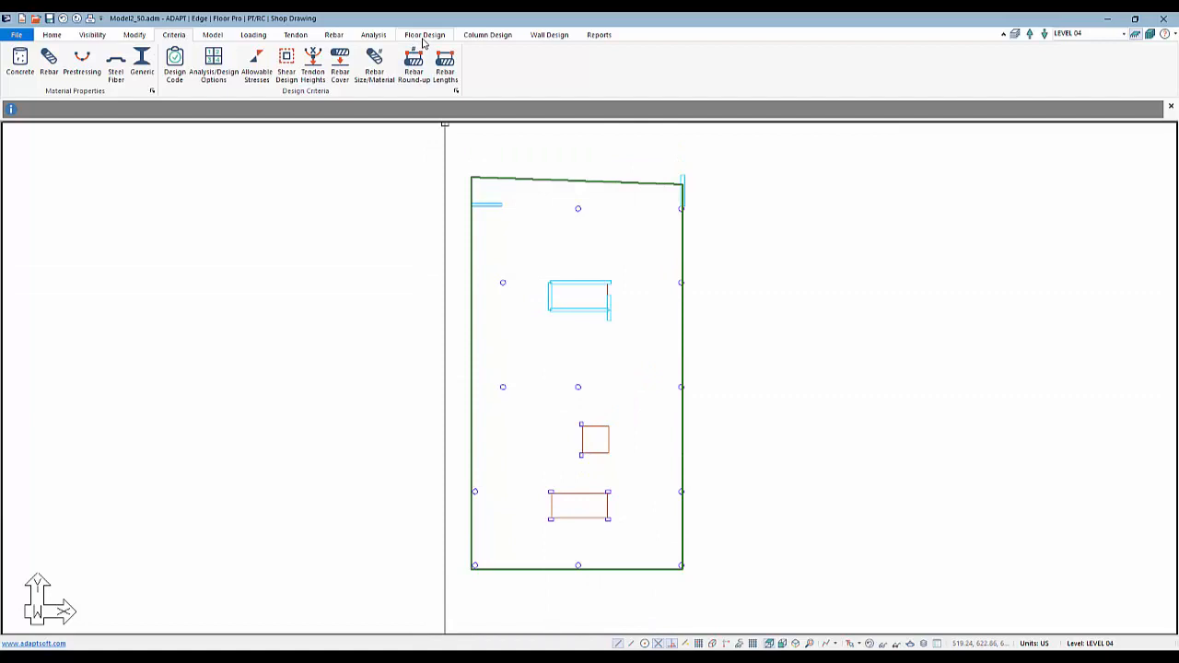
pyautogui.click(422, 37)
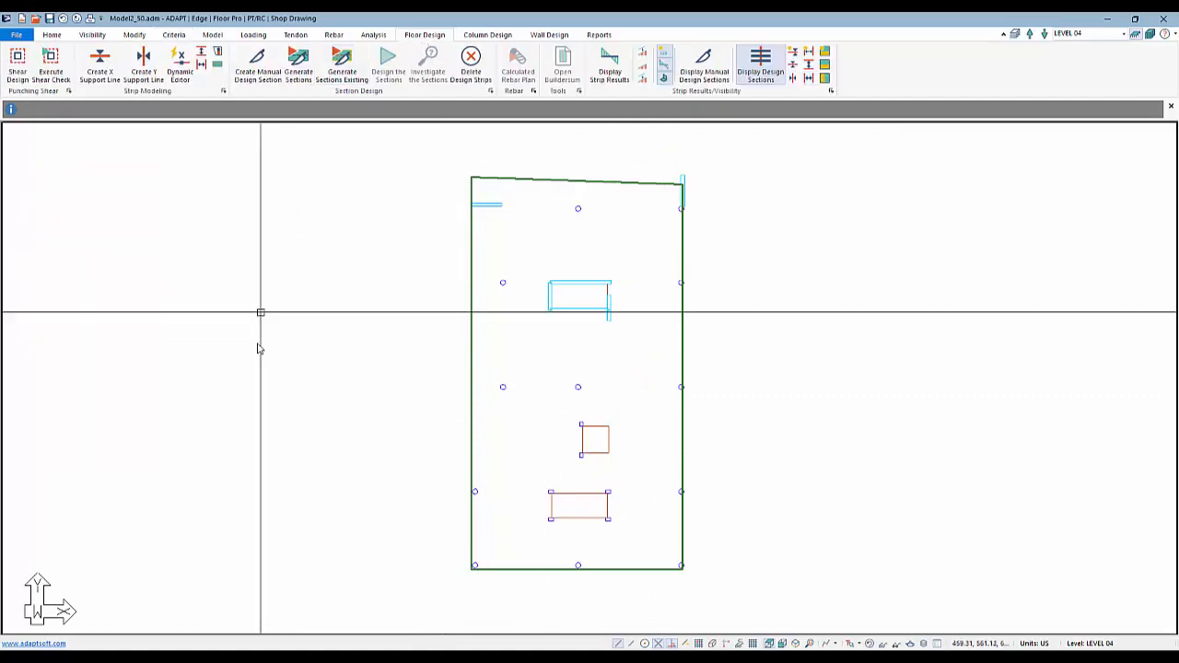
pyautogui.click(100, 61)
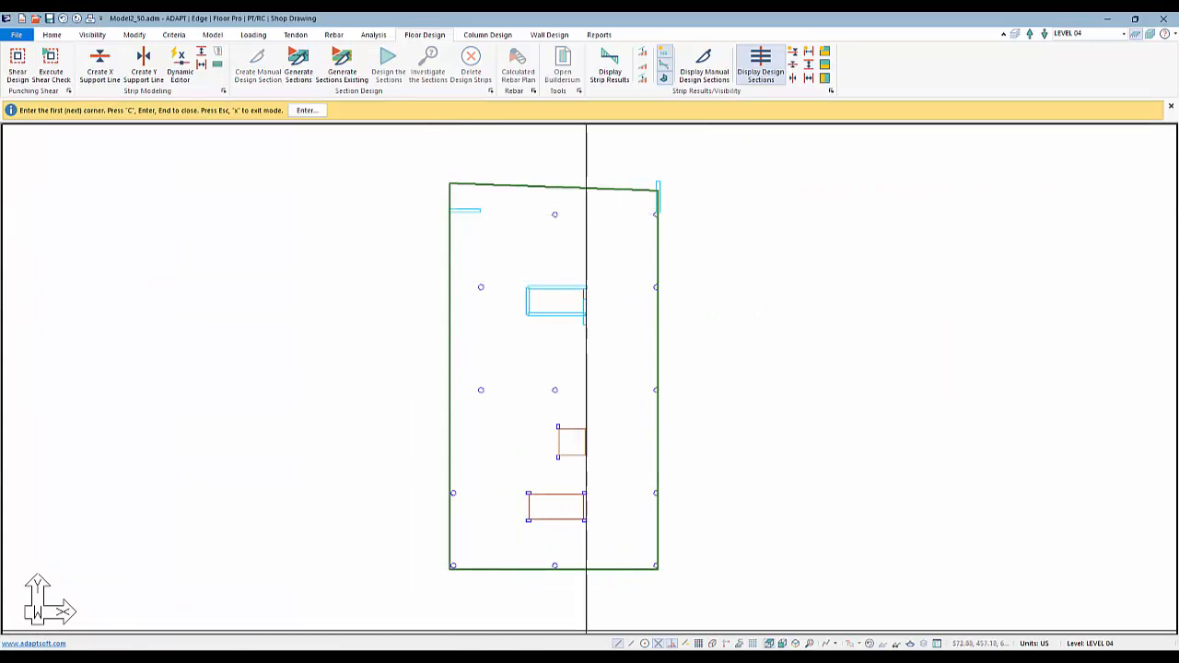
pyautogui.rightClick(262, 243)
pyautogui.click(285, 251)
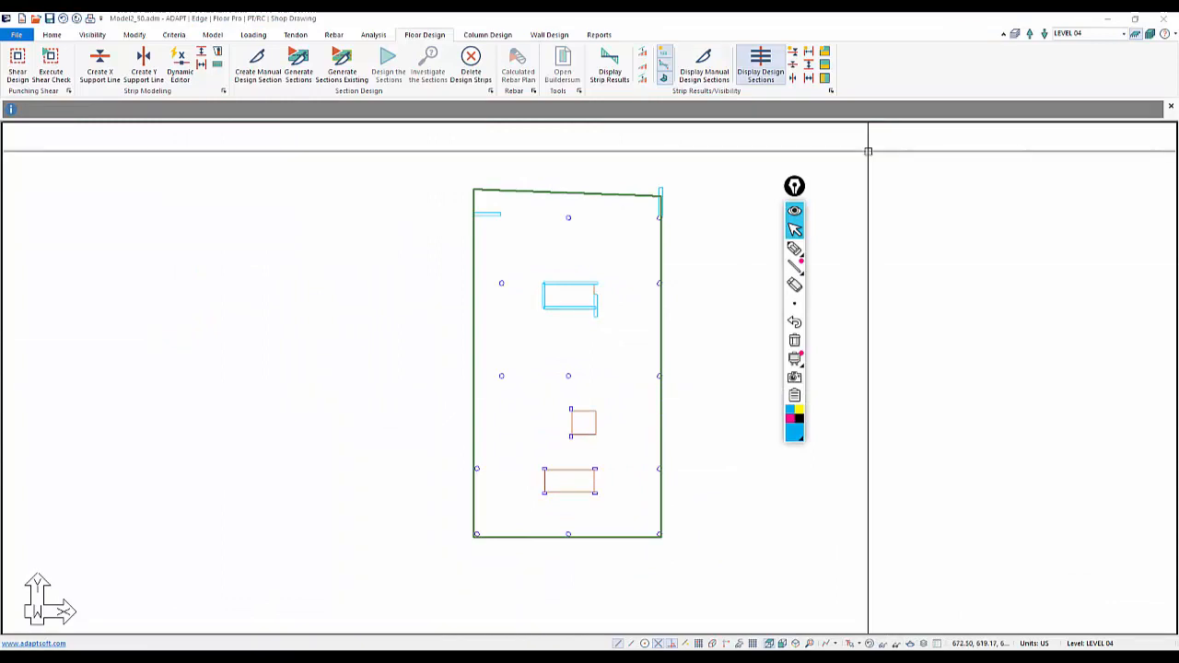
pyautogui.click(794, 250)
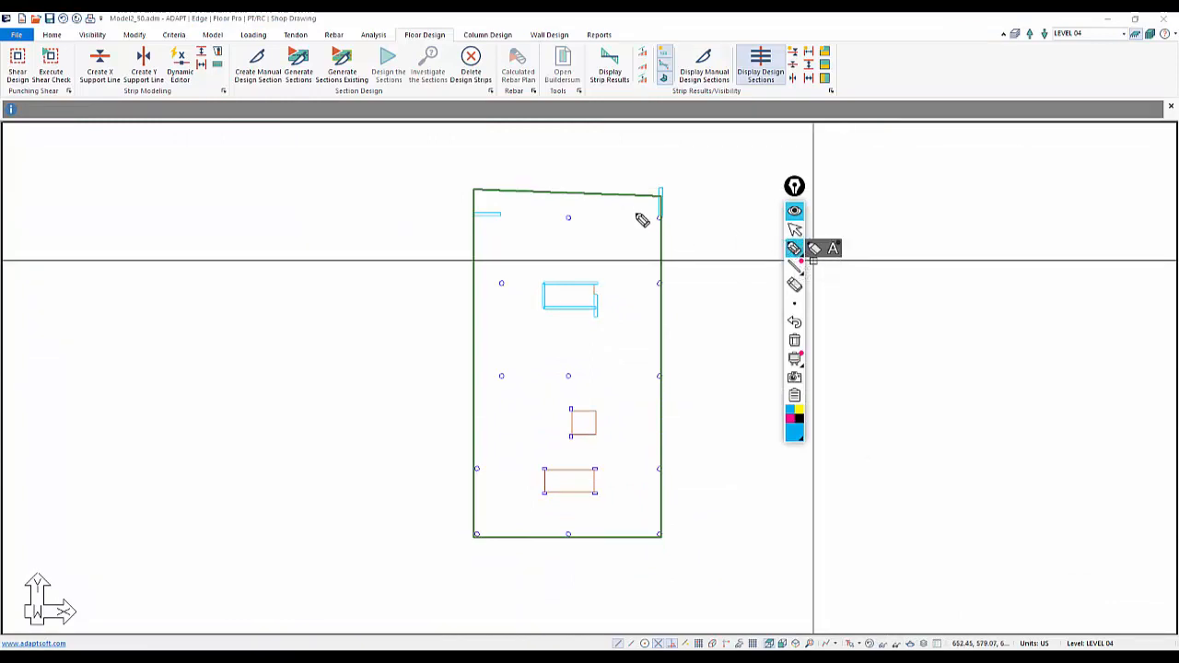
pyautogui.moveTo(657, 192); pyautogui.dragTo(648, 554)
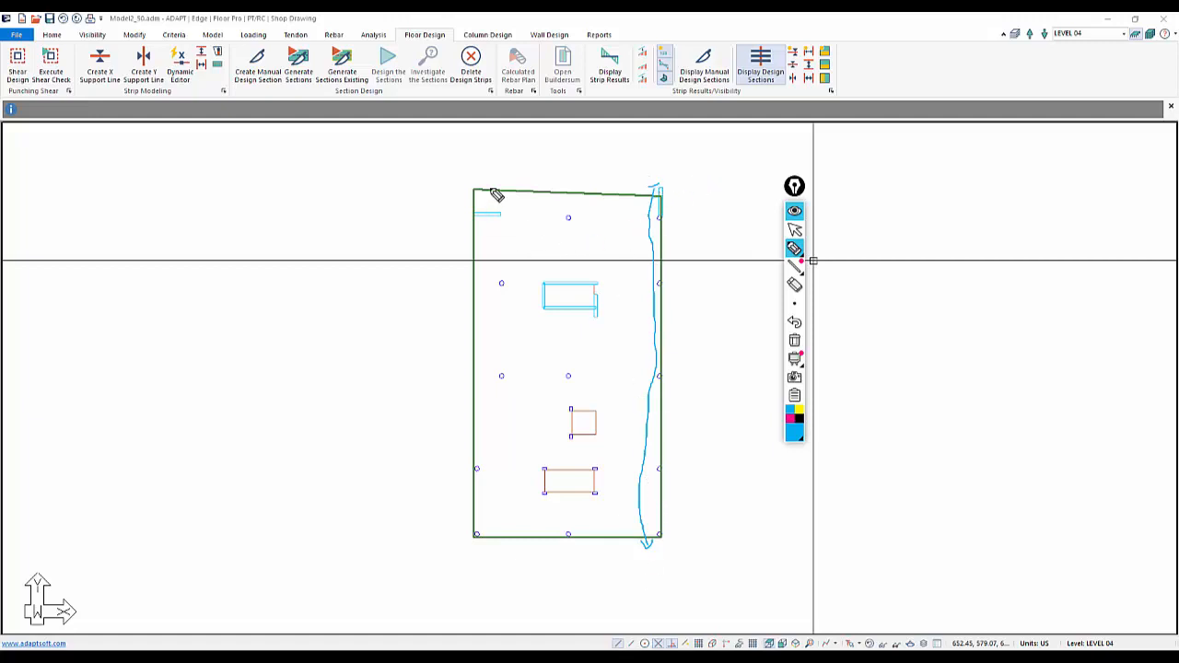
pyautogui.moveTo(494, 190)
pyautogui.mouseDown()
pyautogui.moveTo(508, 258)
pyautogui.moveTo(506, 392)
pyautogui.moveTo(470, 537)
pyautogui.mouseUp()
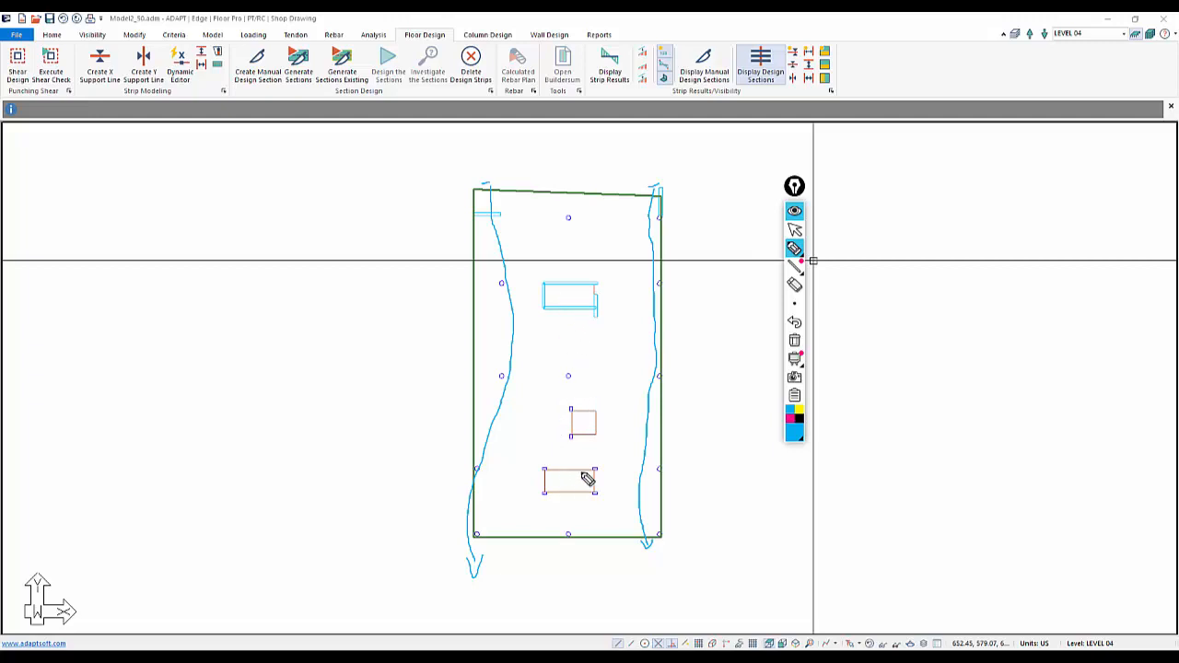
pyautogui.moveTo(571, 471); pyautogui.dragTo(572, 398)
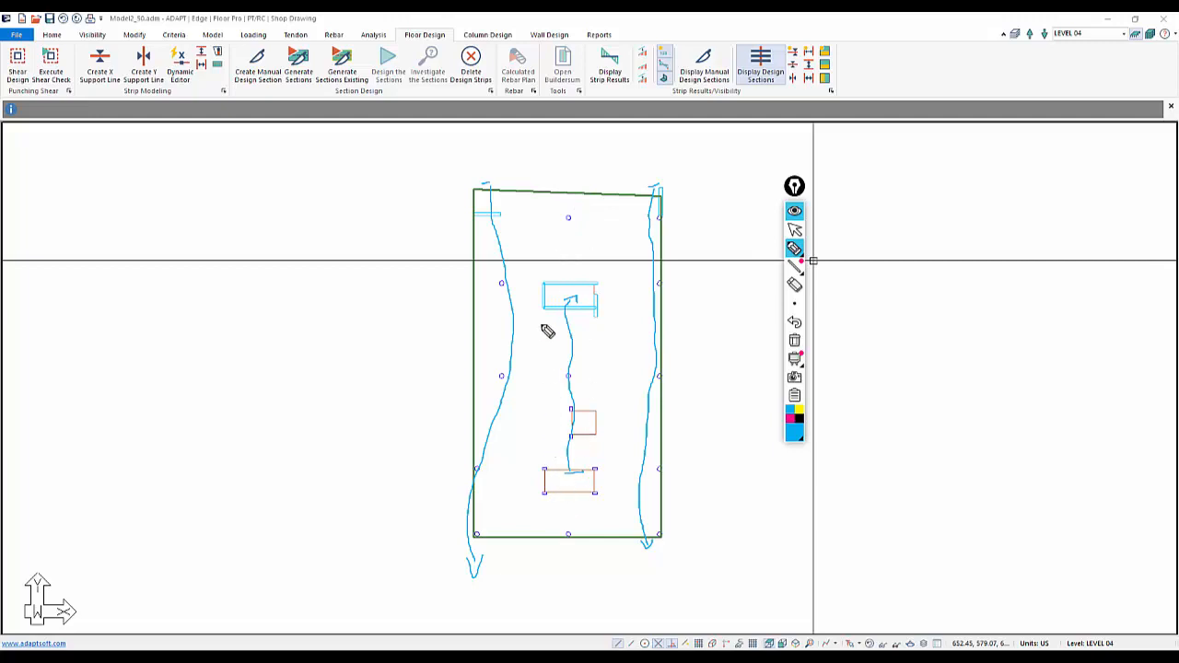
pyautogui.moveTo(549, 311)
pyautogui.mouseDown()
pyautogui.moveTo(576, 243)
pyautogui.moveTo(568, 211)
pyautogui.mouseUp()
pyautogui.moveTo(600, 301); pyautogui.dragTo(573, 201)
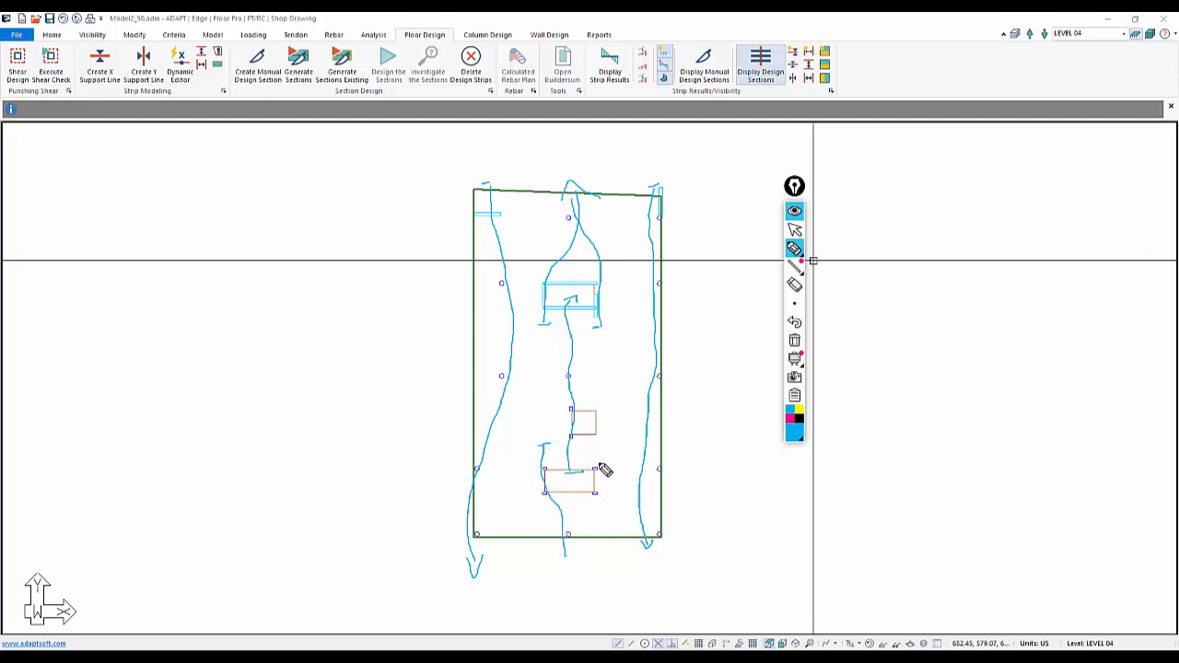
pyautogui.moveTo(596, 453); pyautogui.dragTo(589, 502)
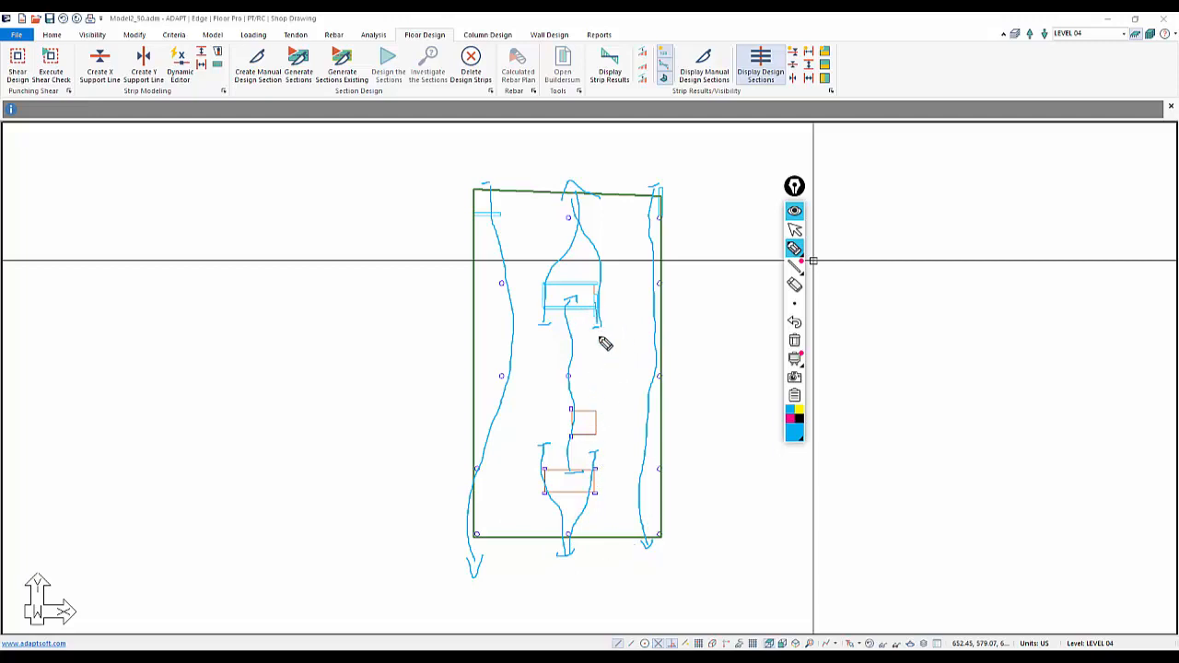
pyautogui.moveTo(606, 415); pyautogui.dragTo(608, 465)
pyautogui.moveTo(548, 329); pyautogui.dragTo(548, 471)
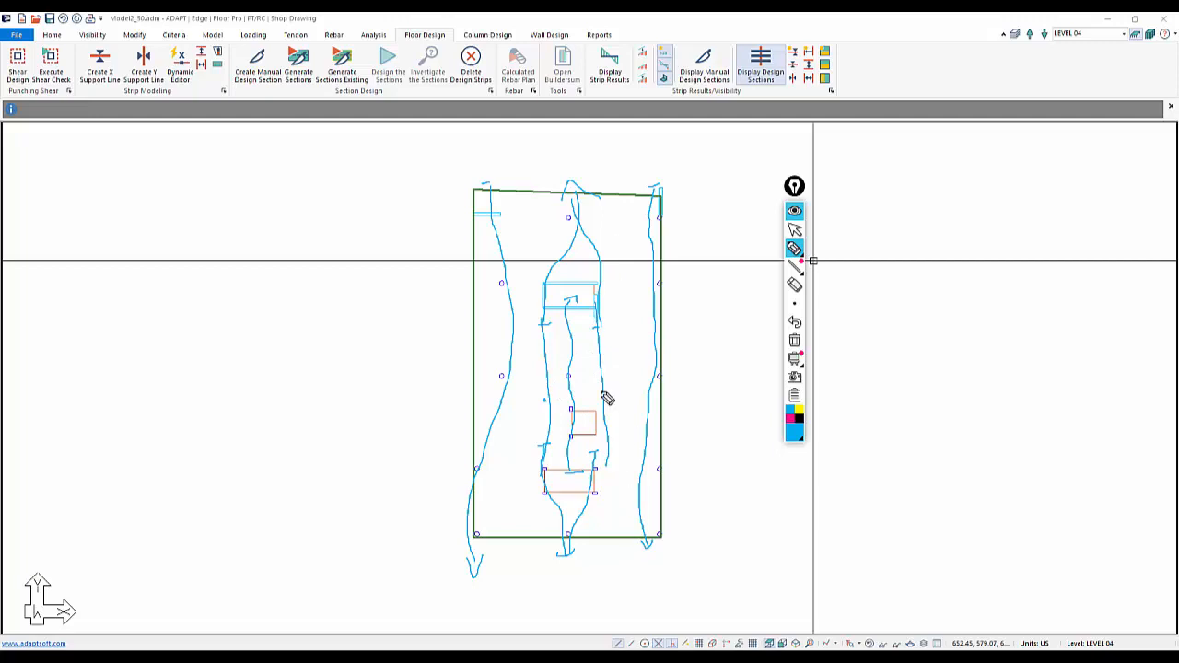
pyautogui.moveTo(594, 368); pyautogui.dragTo(618, 396)
pyautogui.moveTo(617, 366); pyautogui.dragTo(595, 393)
pyautogui.click(789, 420)
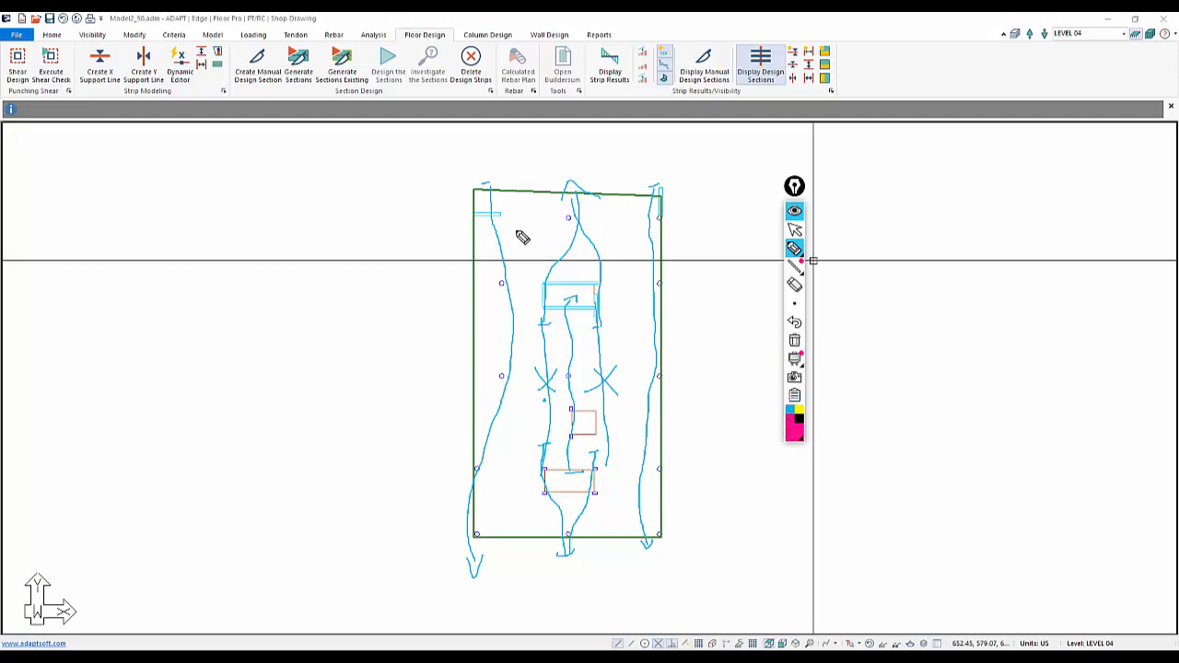
pyautogui.moveTo(475, 197); pyautogui.dragTo(610, 200)
pyautogui.moveTo(478, 218); pyautogui.dragTo(614, 225)
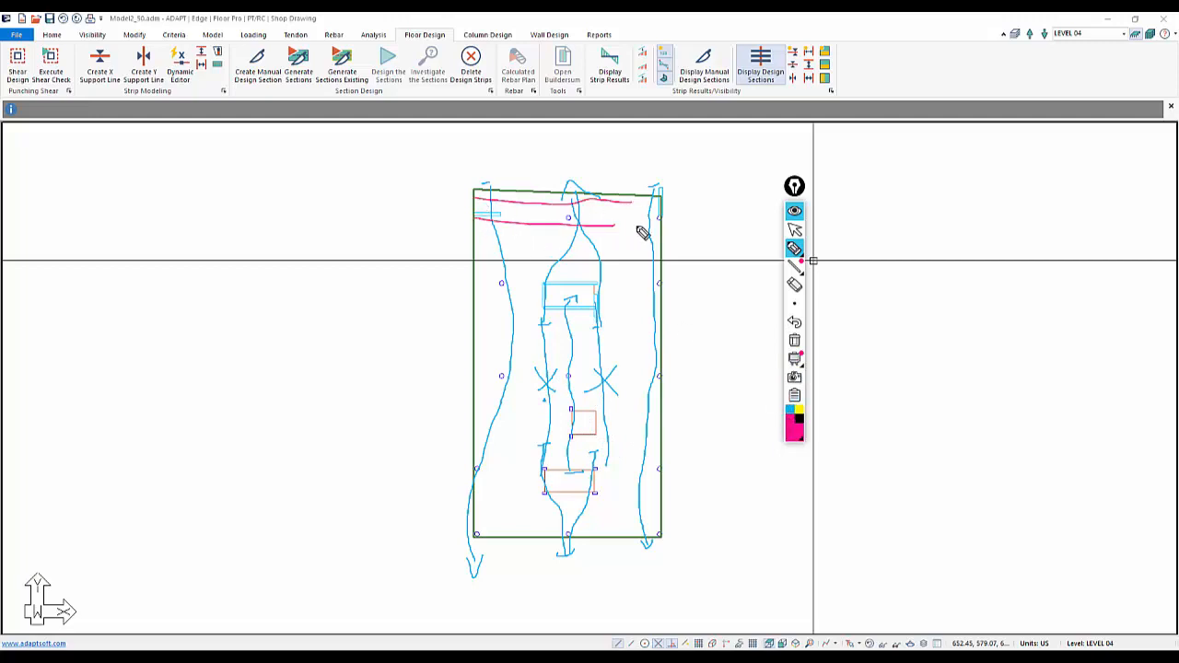
pyautogui.moveTo(485, 244); pyautogui.dragTo(647, 254)
pyautogui.moveTo(484, 267); pyautogui.dragTo(661, 281)
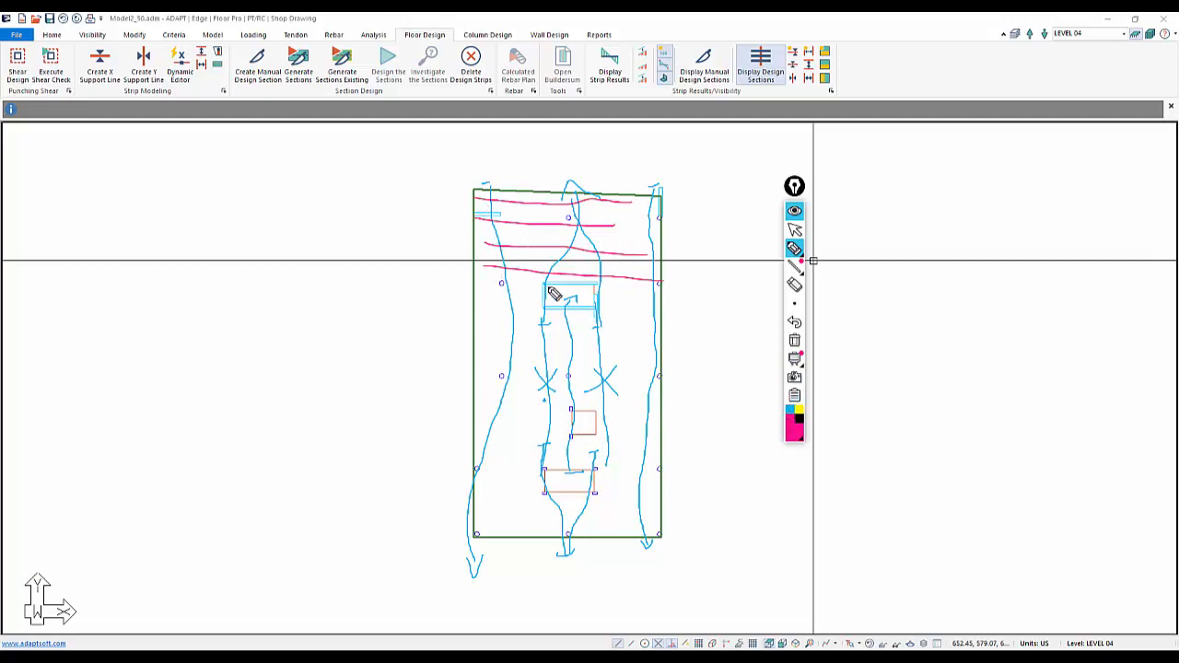
pyautogui.moveTo(491, 296); pyautogui.dragTo(684, 306)
pyautogui.moveTo(480, 316); pyautogui.dragTo(730, 333)
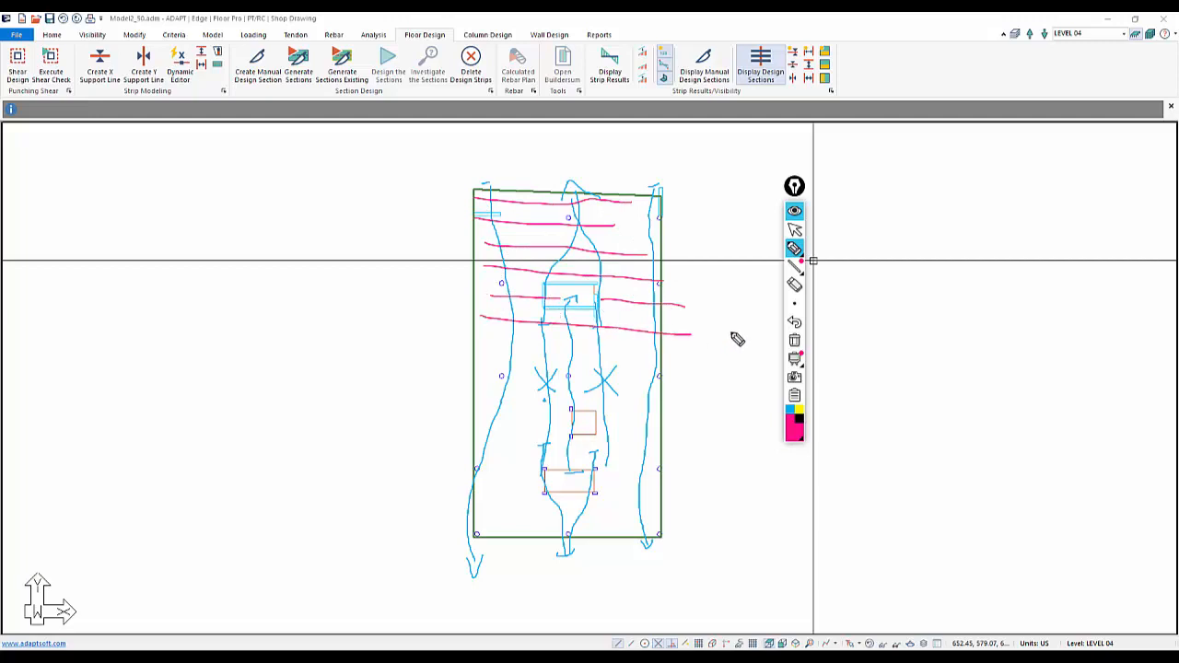
pyautogui.moveTo(539, 340); pyautogui.dragTo(715, 350)
pyautogui.moveTo(536, 364); pyautogui.dragTo(681, 369)
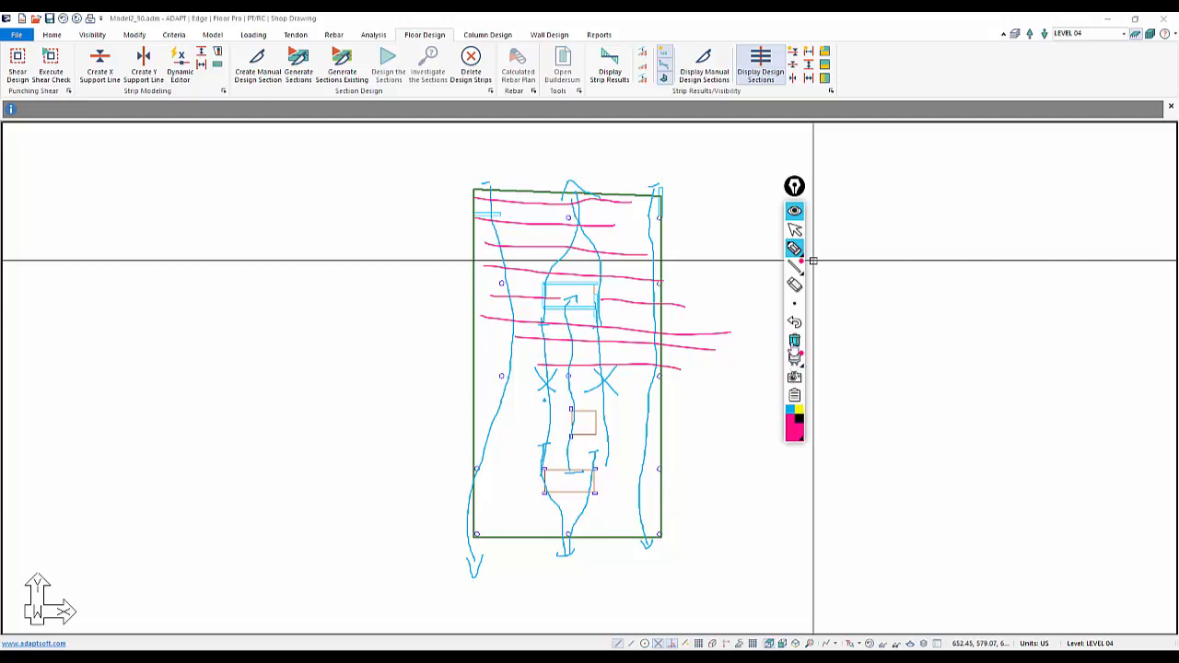
pyautogui.click(794, 369)
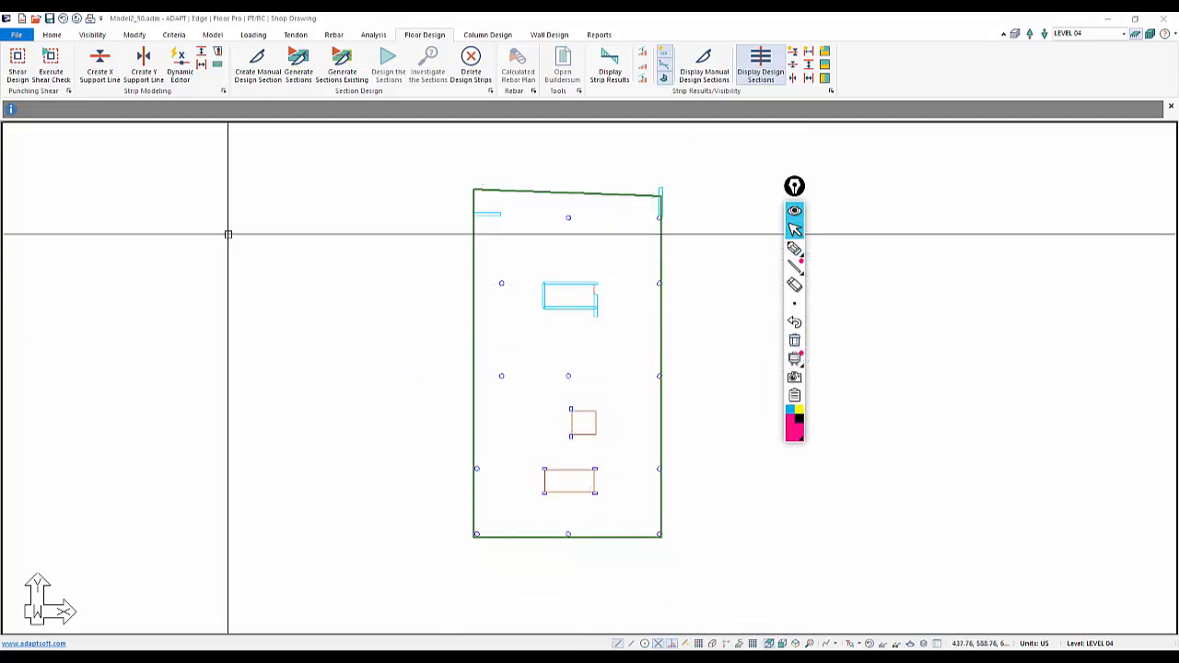
# Draw an X-direction support line along the top row of columns, from the slab's left edge to the right edge column
pyautogui.click(110, 72)
pyautogui.scroll(1, 476, 216)
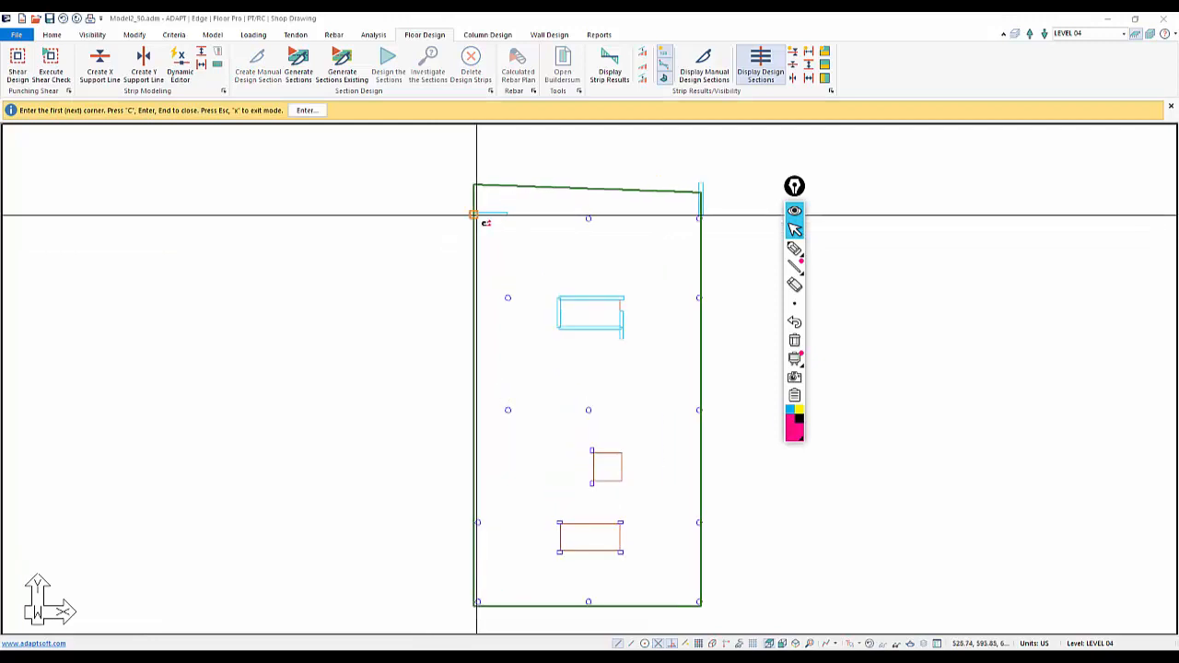
pyautogui.click(474, 214)
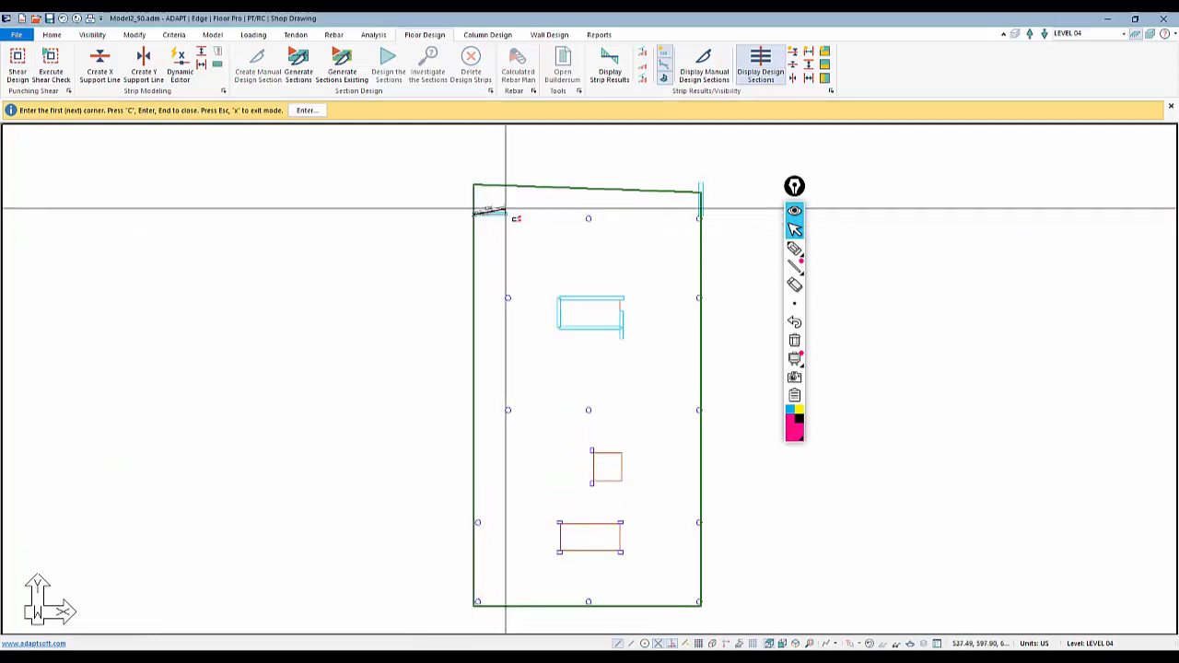
pyautogui.click(588, 219)
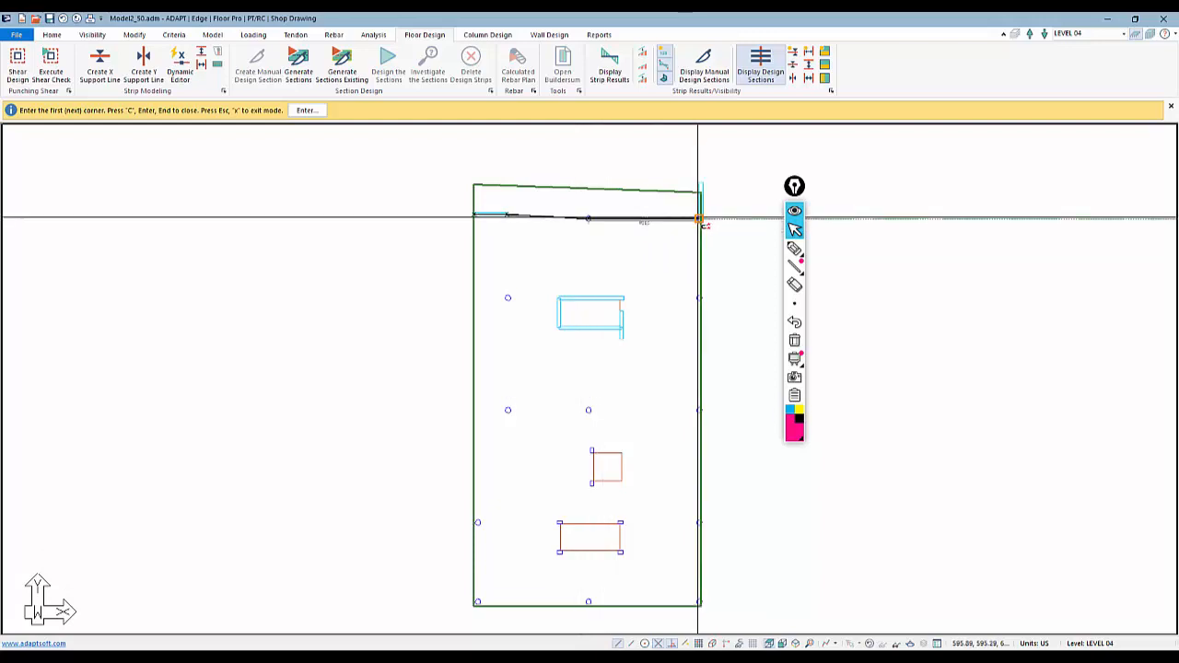
pyautogui.scroll(3, 700, 219)
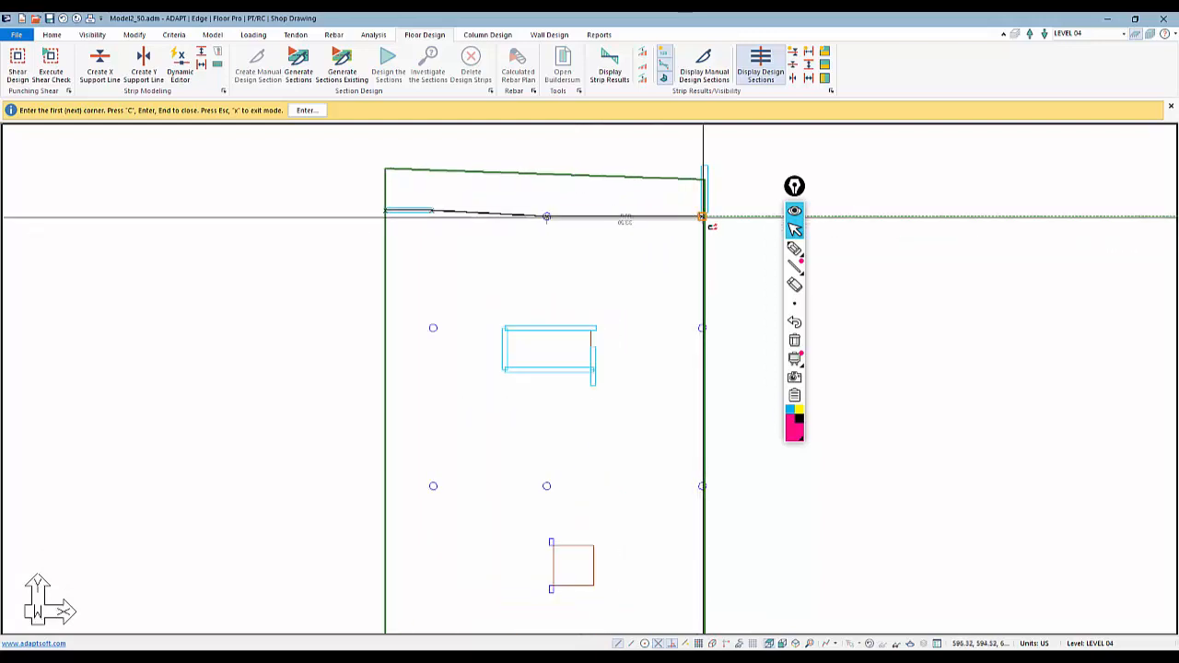
pyautogui.scroll(4, 702, 217)
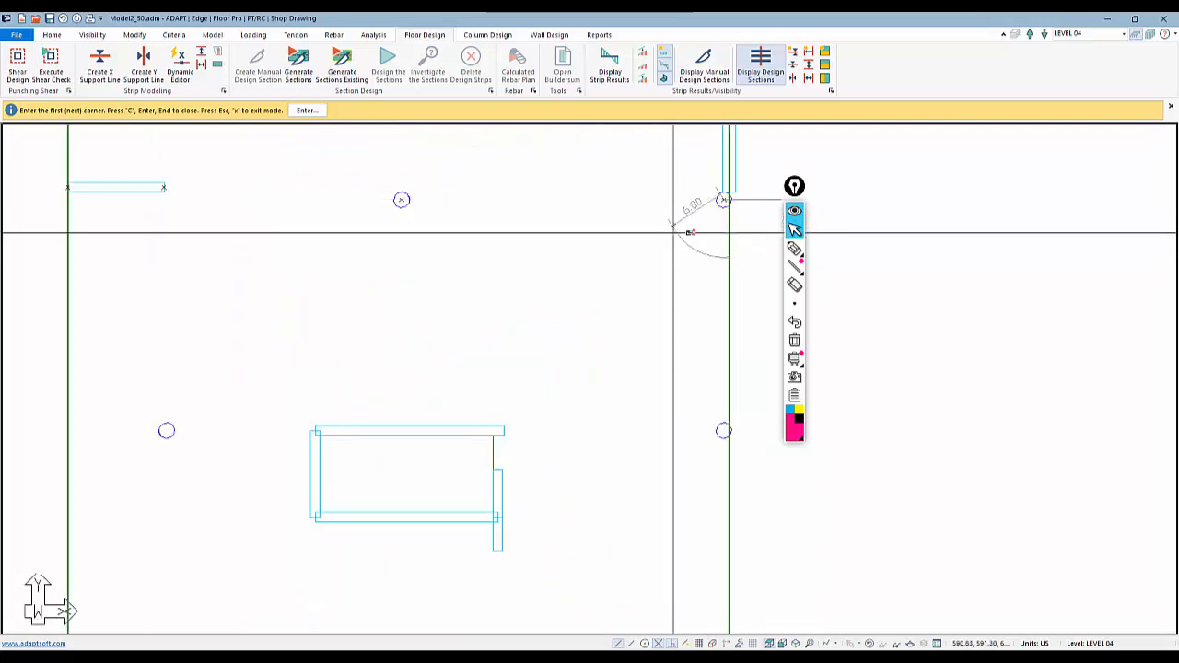
pyautogui.scroll(1, 725, 201)
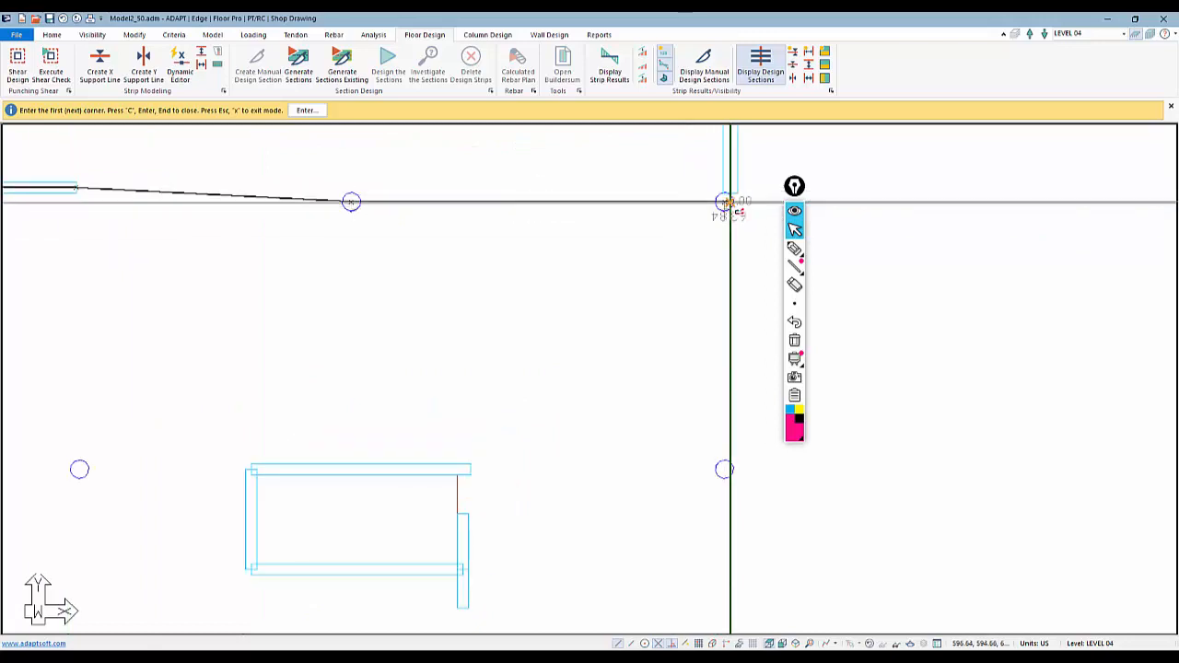
pyautogui.click(725, 200)
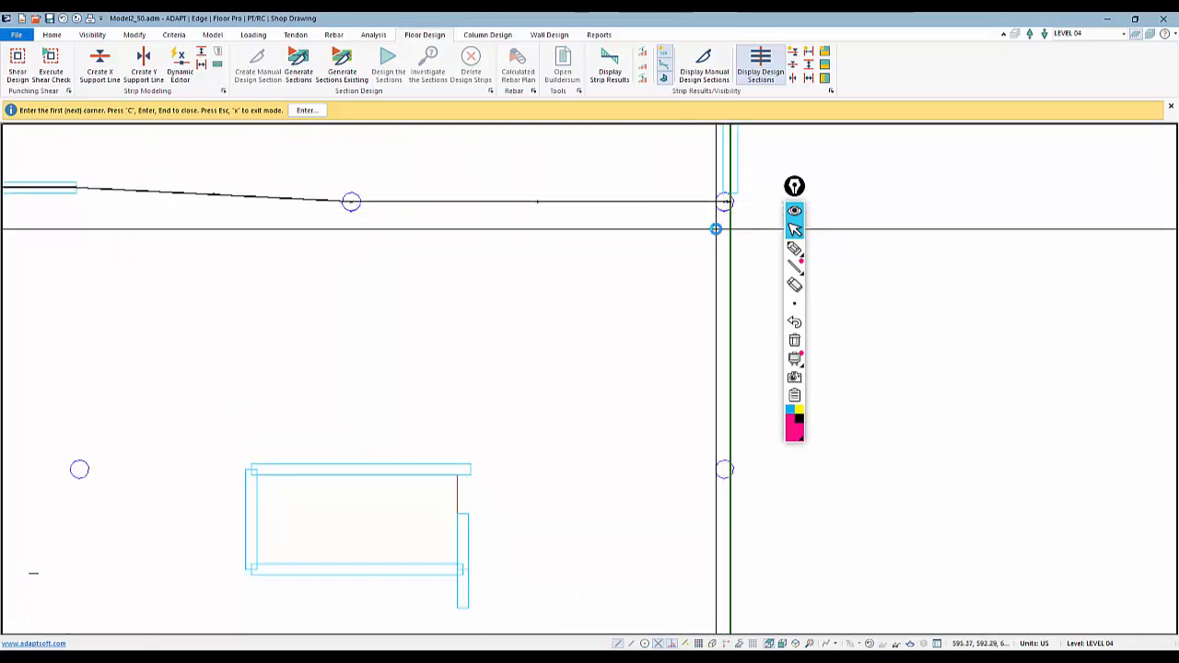
pyautogui.scroll(-2, 715, 227)
pyautogui.moveTo(304, 375); pyautogui.dragTo(294, 270, button='middle')
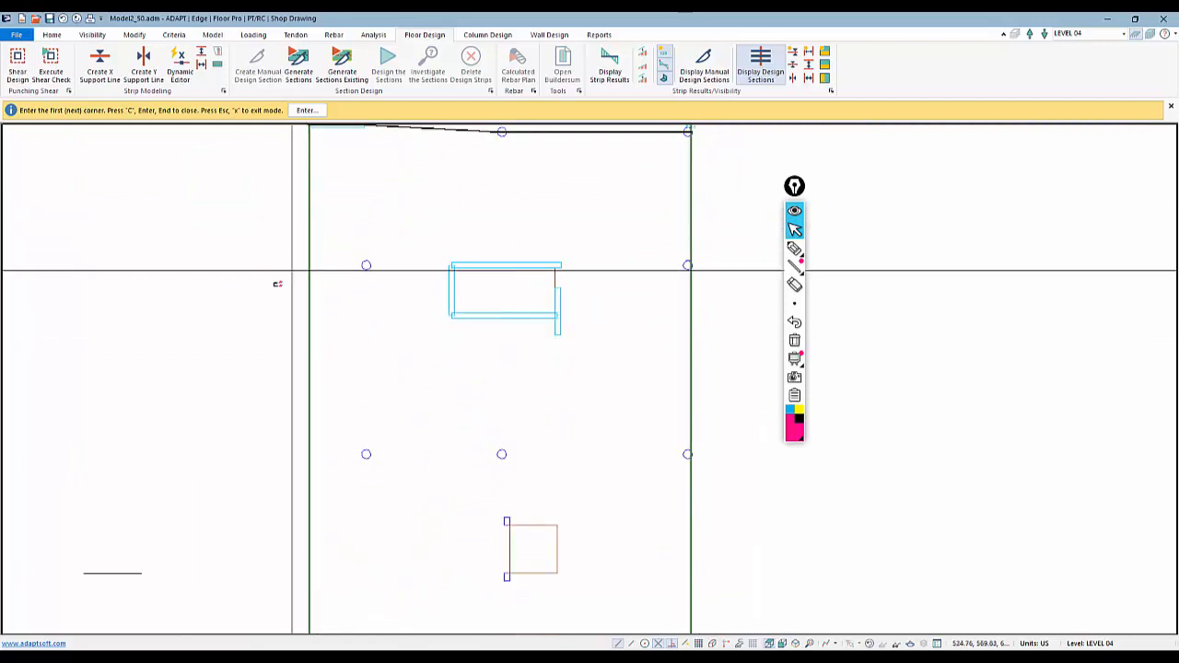
pyautogui.scroll(-2, 580, 333)
pyautogui.rightClick(478, 251)
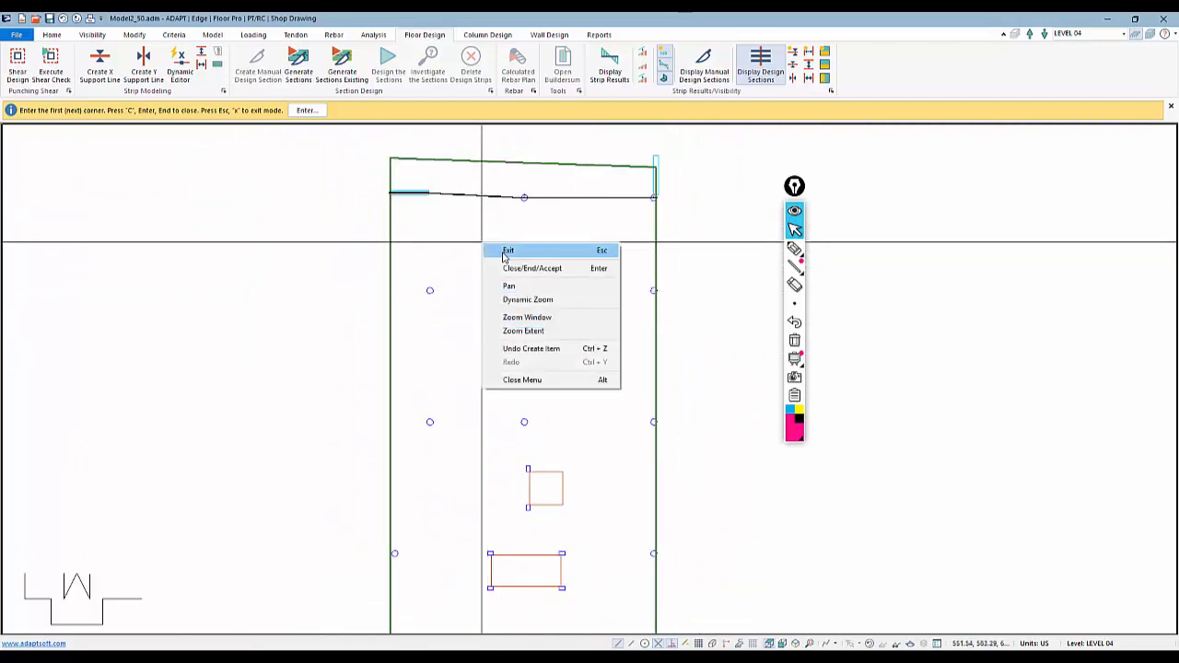
pyautogui.click(502, 251)
# Open the support line Dynamic Editor and add an X-direction support line along the second row of columns across the slab
pyautogui.scroll(-1, 507, 195)
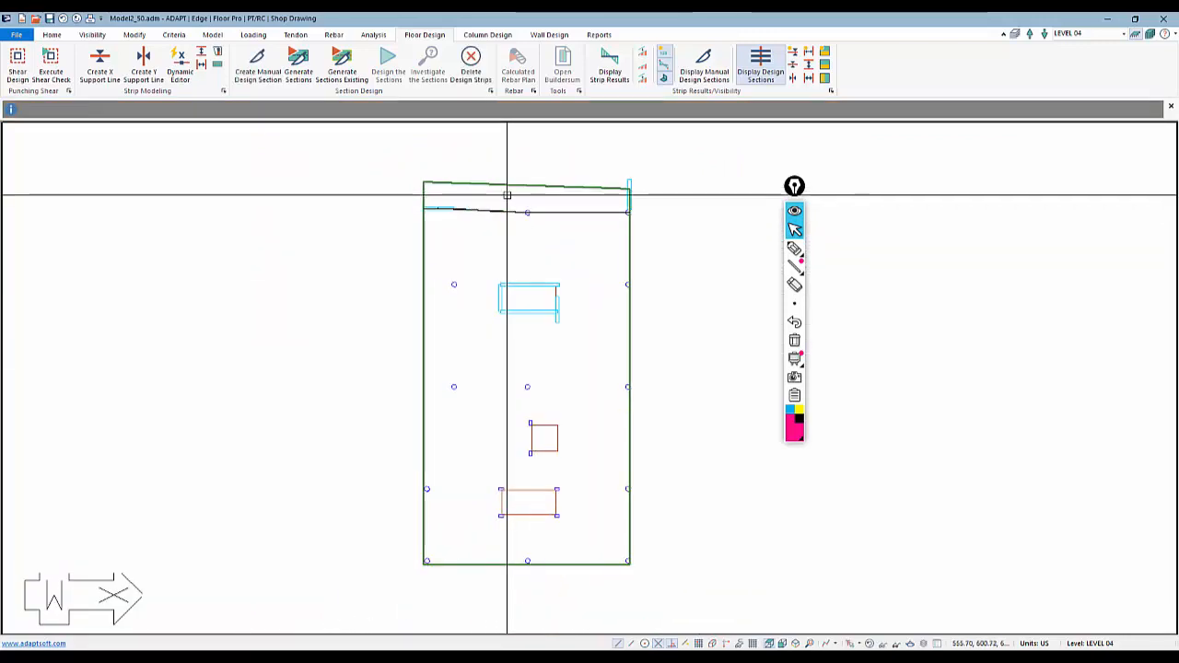
pyautogui.click(179, 72)
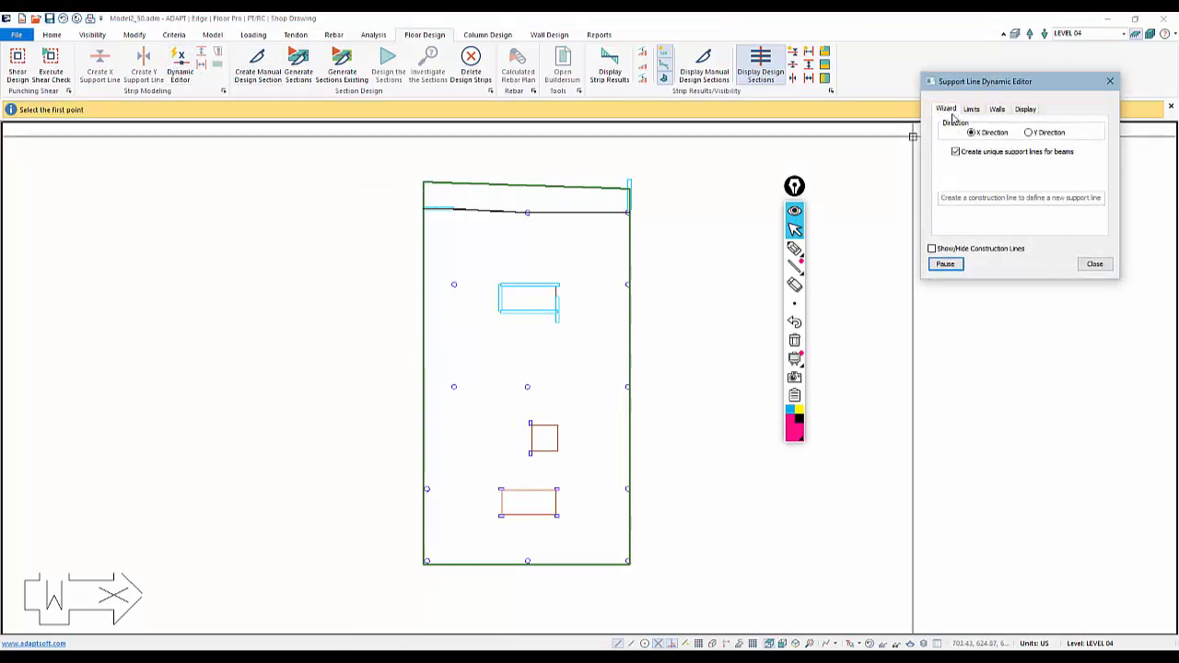
pyautogui.click(407, 284)
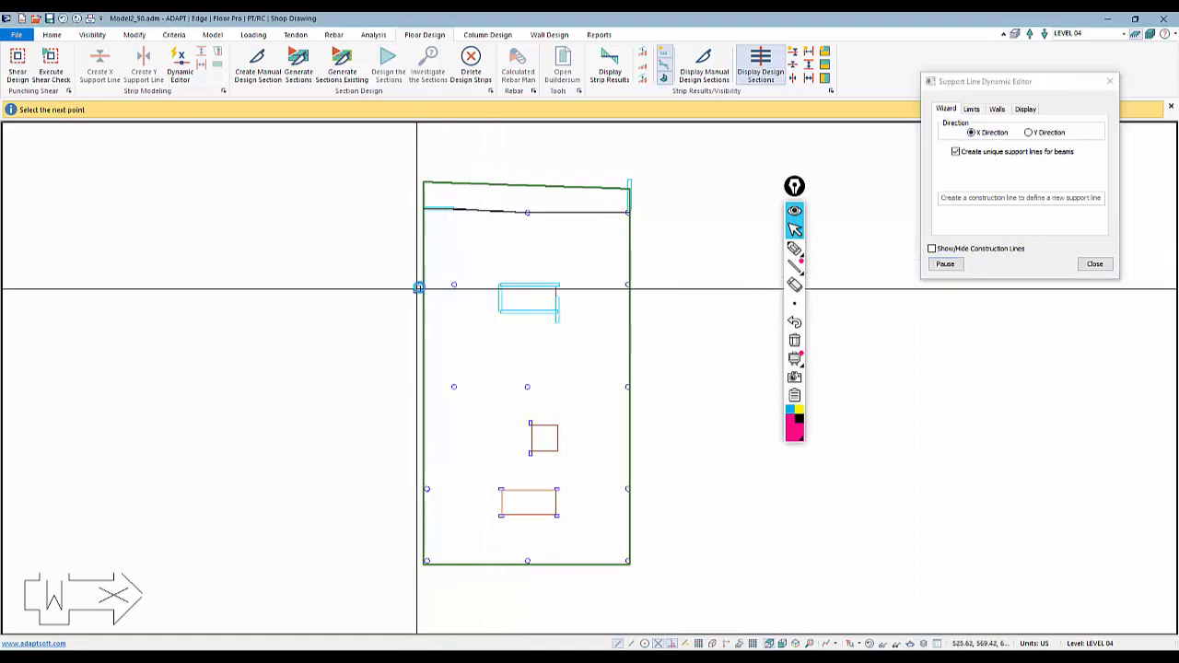
pyautogui.scroll(1, 415, 284)
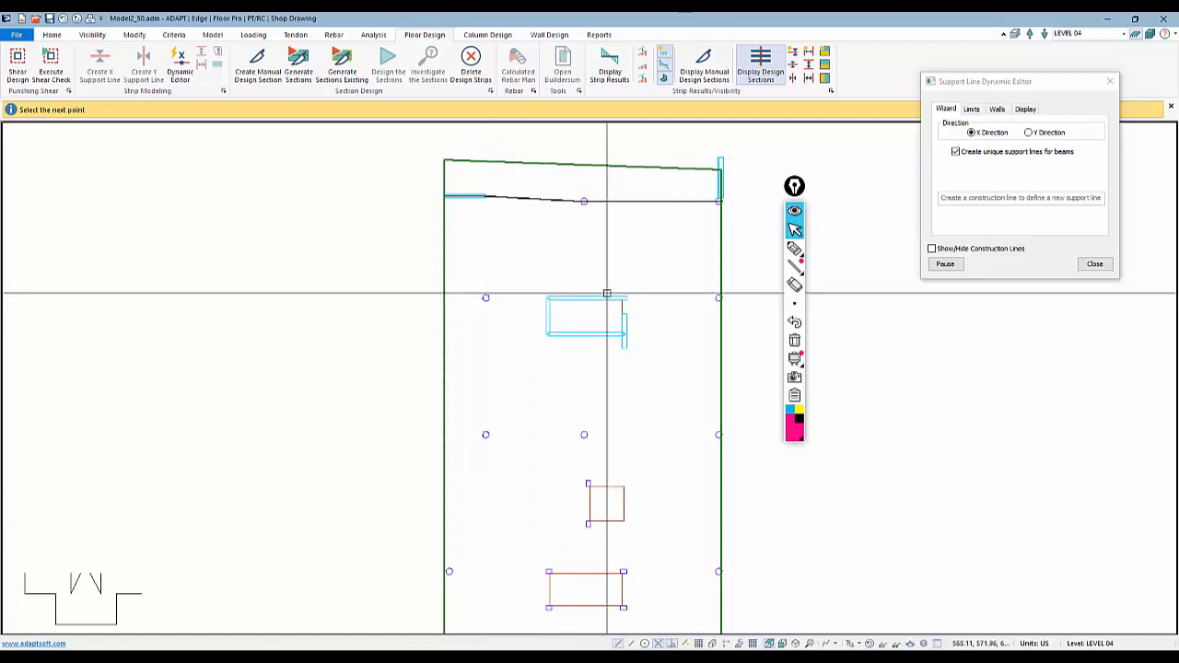
pyautogui.click(734, 298)
# Add an X-direction support line along the third row of columns, spanning the full slab width
pyautogui.moveTo(632, 380); pyautogui.dragTo(603, 301, button='middle')
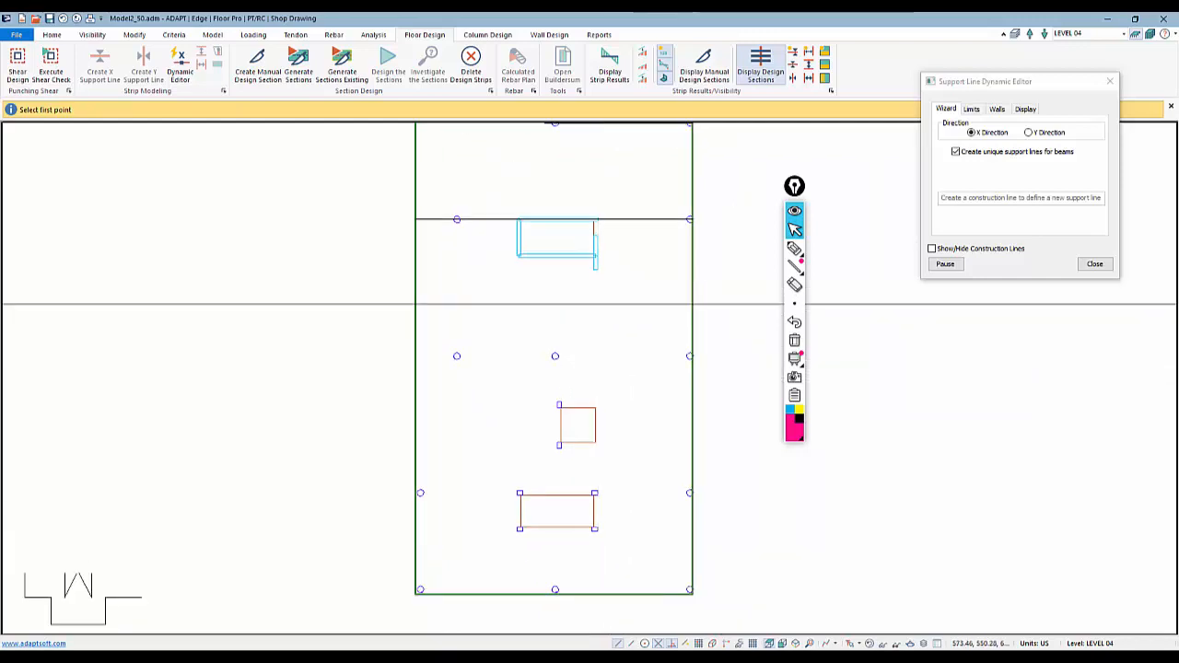
pyautogui.click(403, 356)
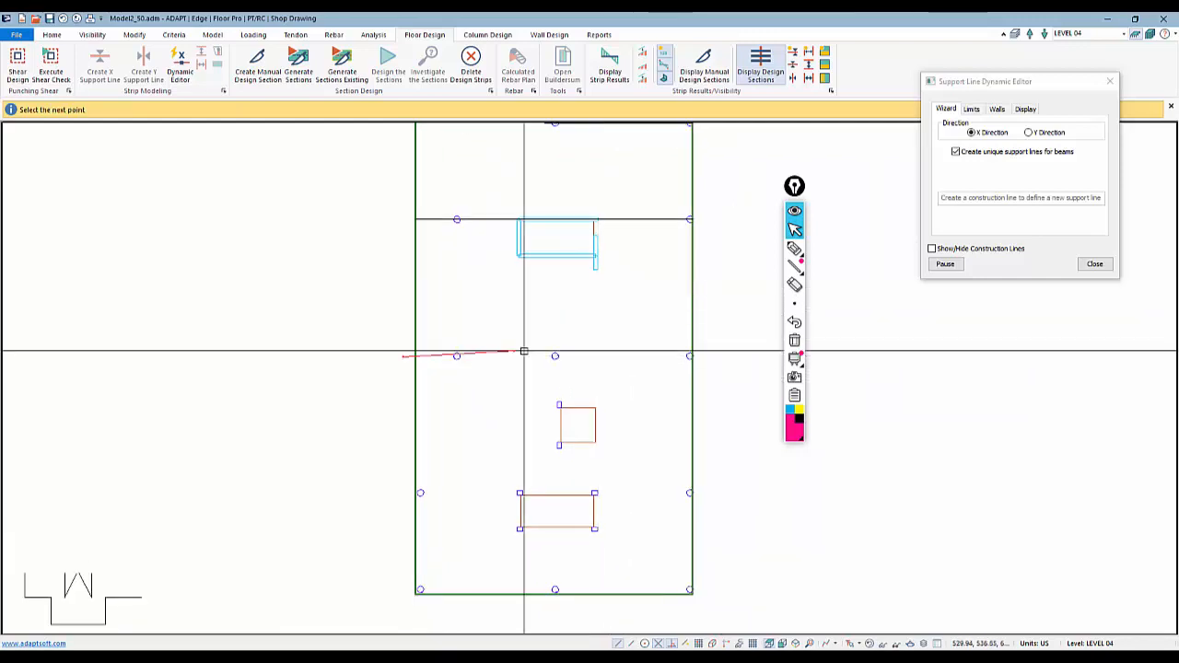
pyautogui.click(726, 356)
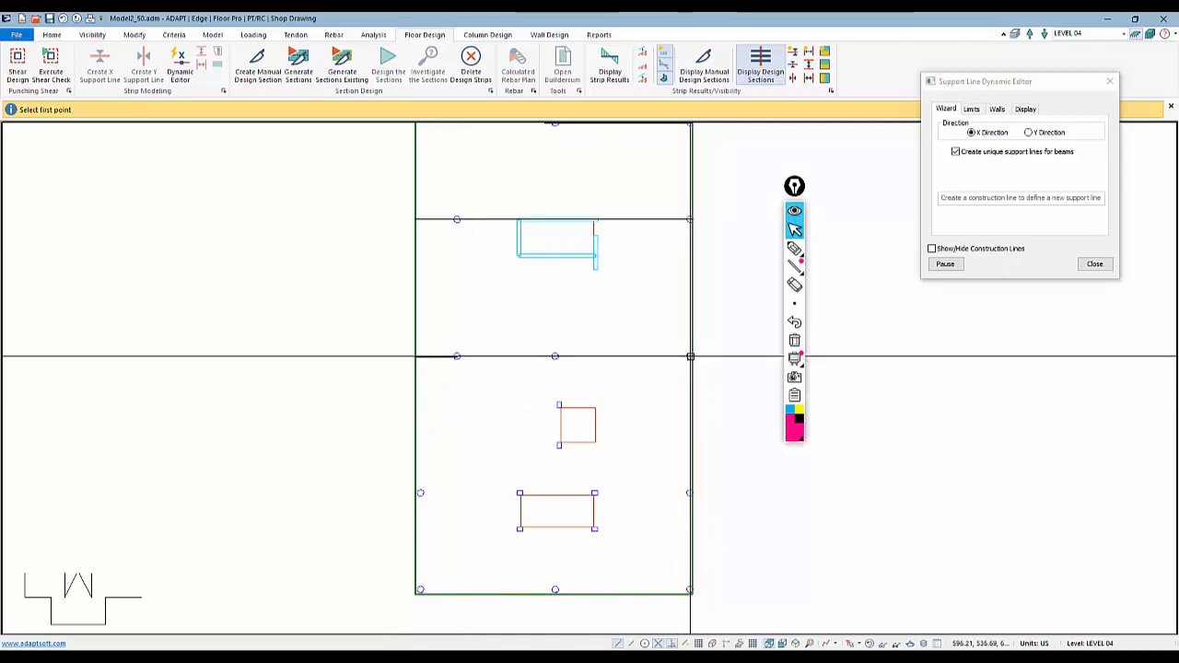
# Add an X-direction support line along the column row at the slab's bottom edge
pyautogui.moveTo(466, 461); pyautogui.dragTo(494, 359, button='middle')
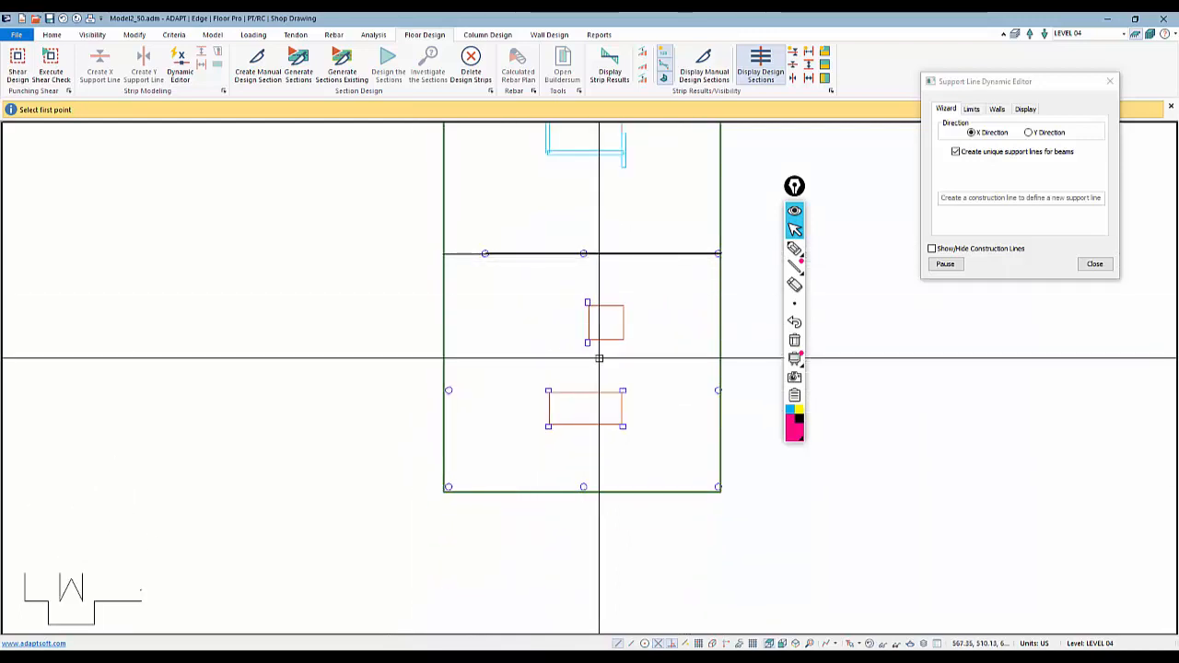
pyautogui.moveTo(600, 358); pyautogui.dragTo(553, 296, button='middle')
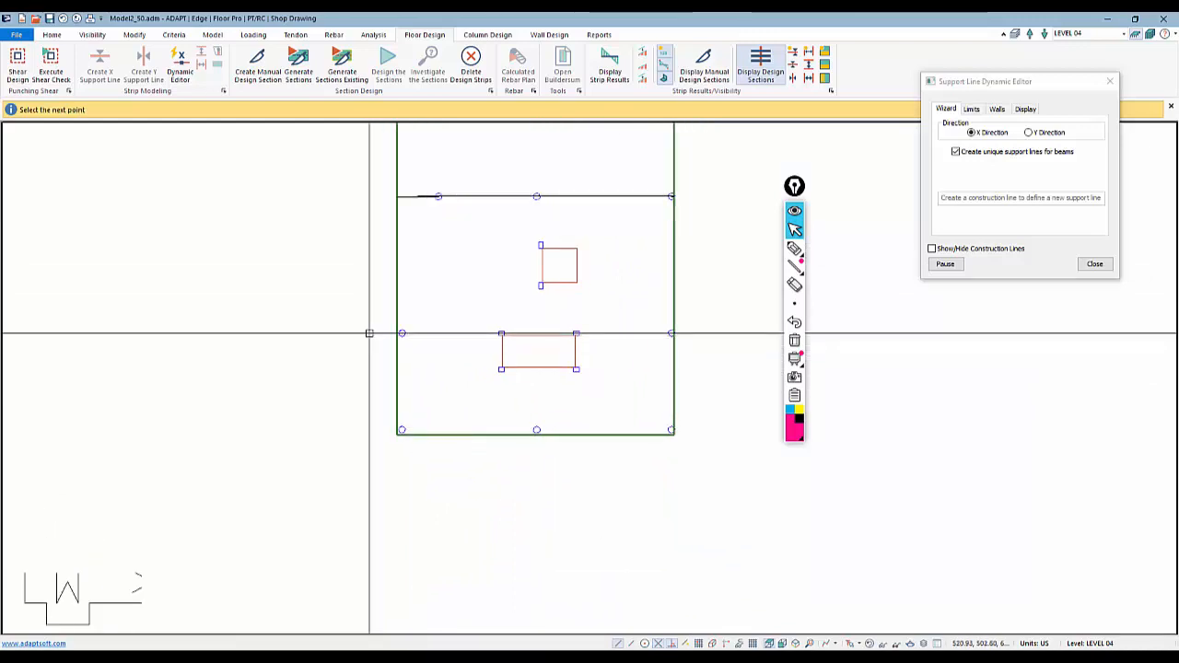
pyautogui.click(365, 429)
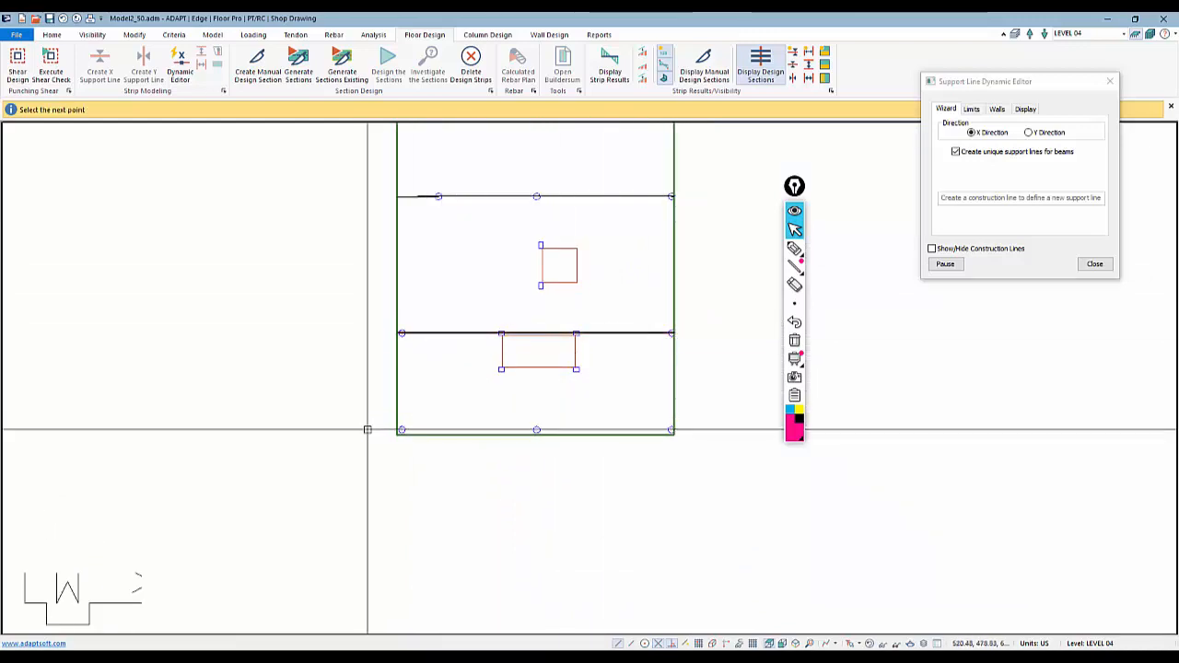
pyautogui.click(695, 431)
# Add X-direction support lines along the top and bottom edges of the small opening, spanning the slab width
pyautogui.moveTo(528, 254); pyautogui.dragTo(499, 285, button='middle')
pyautogui.scroll(4, 499, 285)
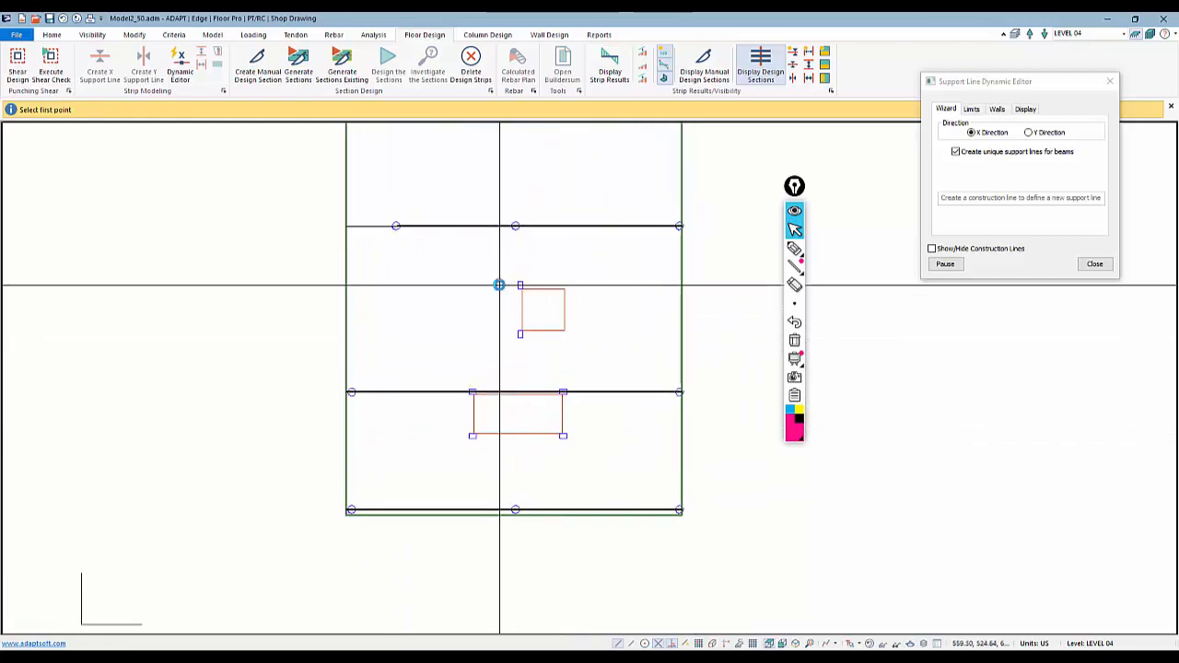
pyautogui.scroll(-4, 499, 285)
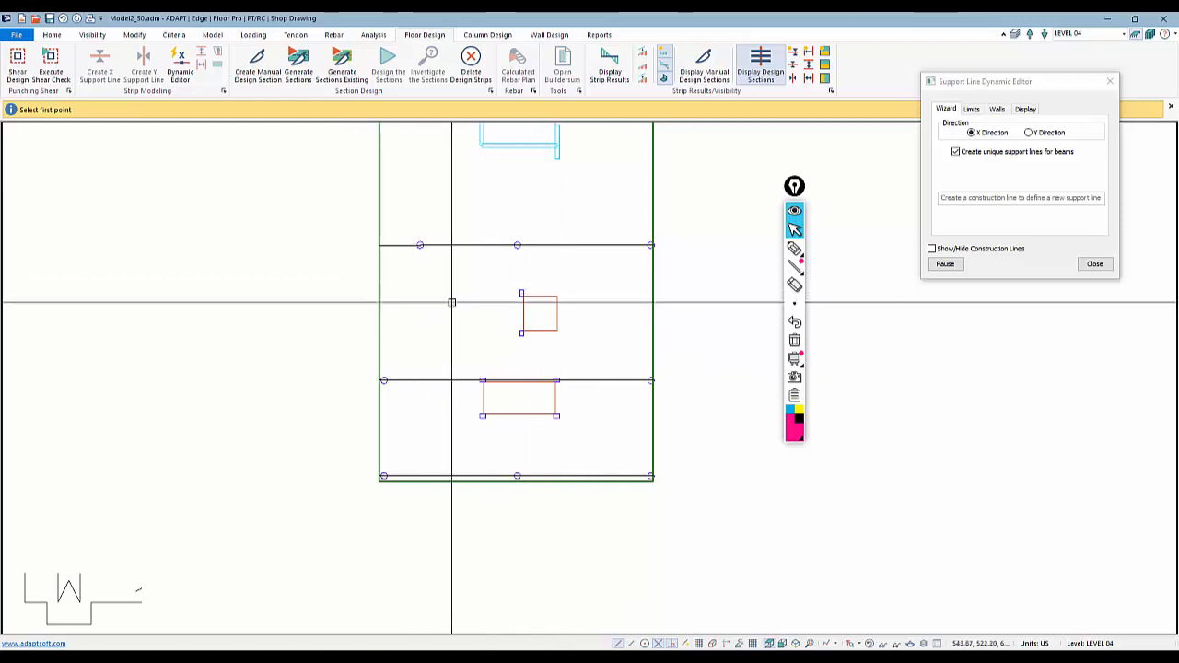
pyautogui.click(367, 293)
pyautogui.click(652, 293)
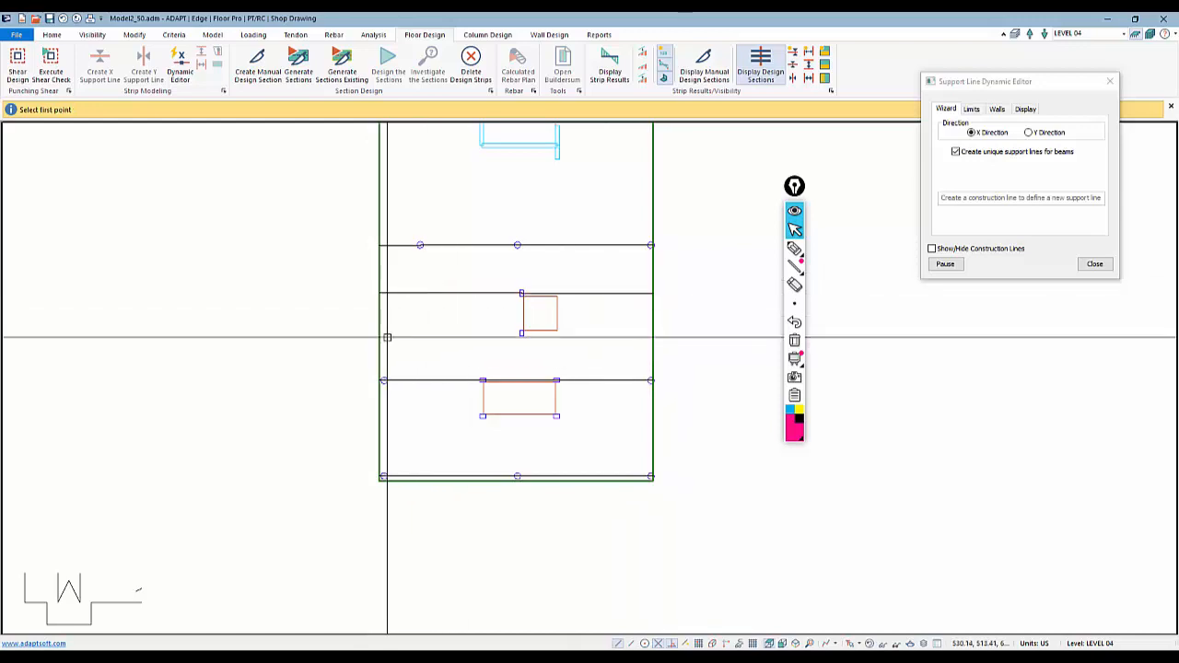
pyautogui.click(374, 334)
pyautogui.click(654, 334)
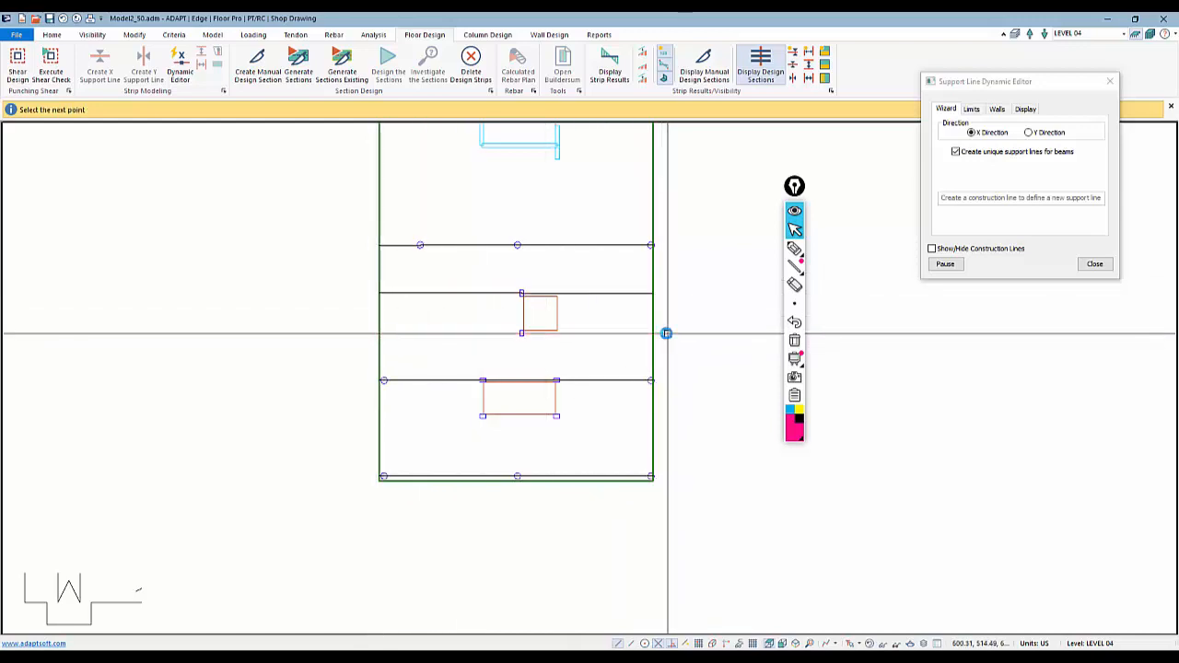
pyautogui.moveTo(522, 394); pyautogui.dragTo(541, 328, button='middle')
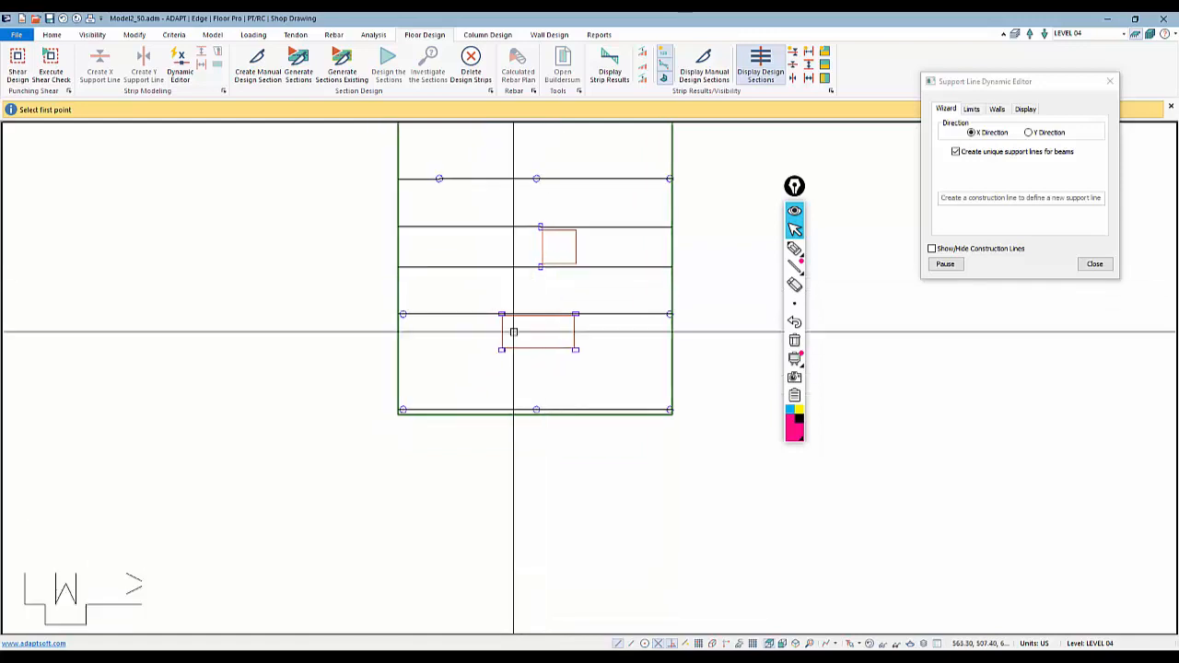
# Add an X-direction support line along the lower edge of the larger bottom opening across the slab
pyautogui.click(386, 349)
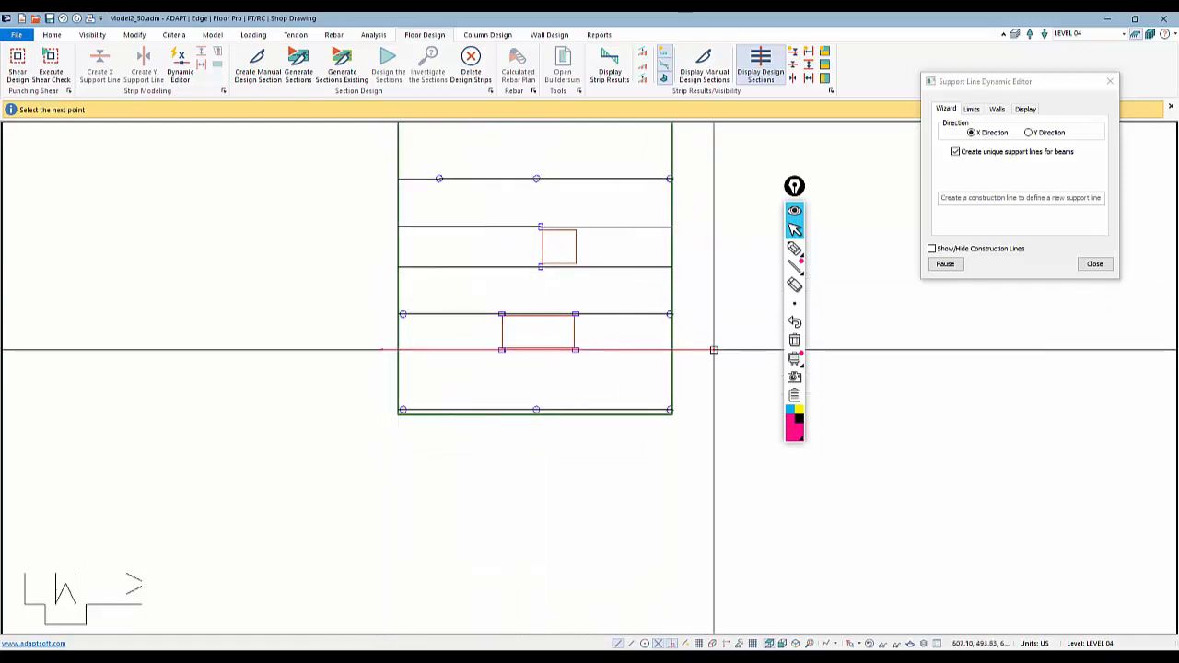
pyautogui.click(709, 349)
pyautogui.moveTo(553, 279); pyautogui.dragTo(535, 407, button='middle')
pyautogui.scroll(-2, 528, 364)
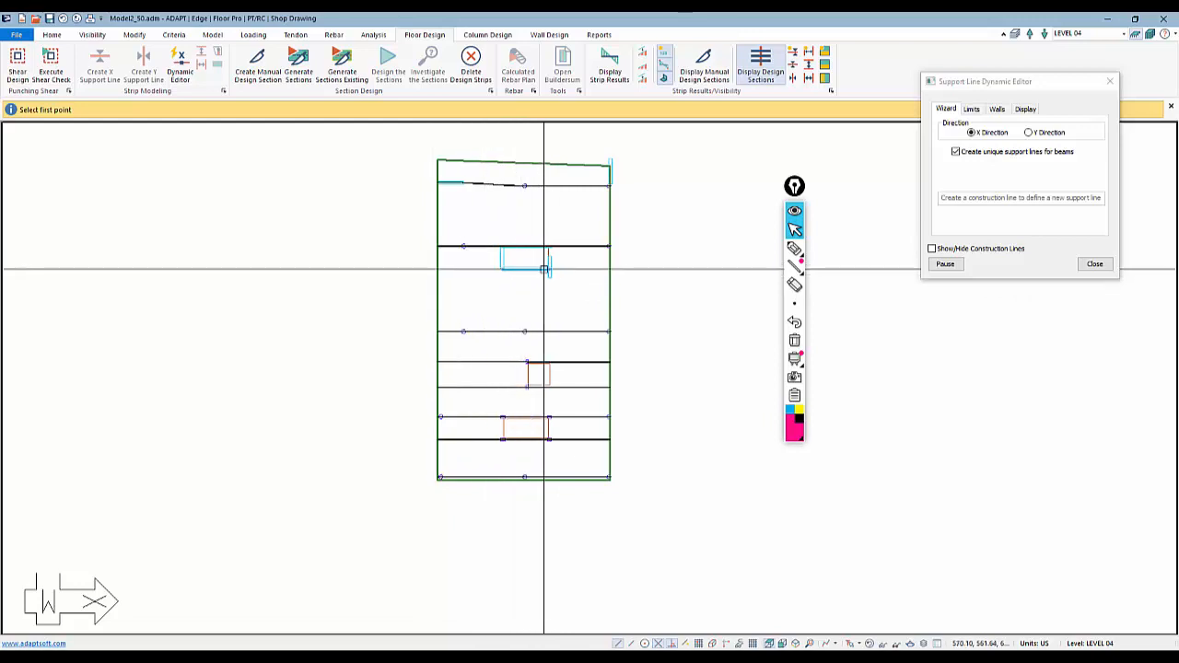
pyautogui.scroll(1, 425, 273)
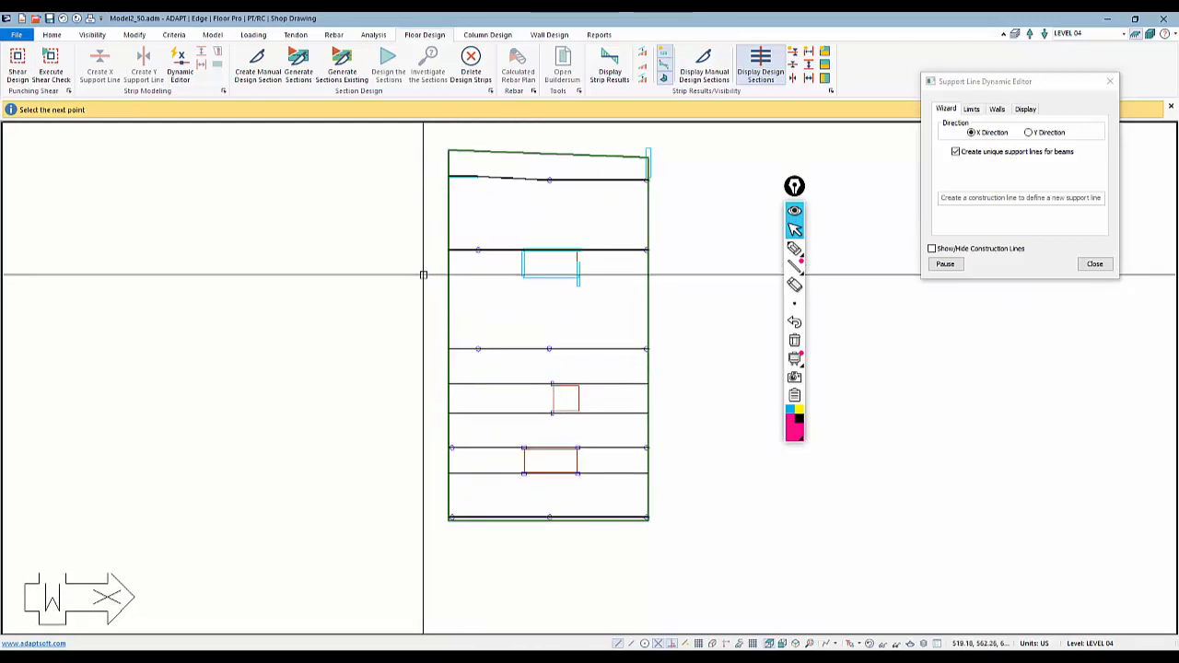
pyautogui.click(629, 355)
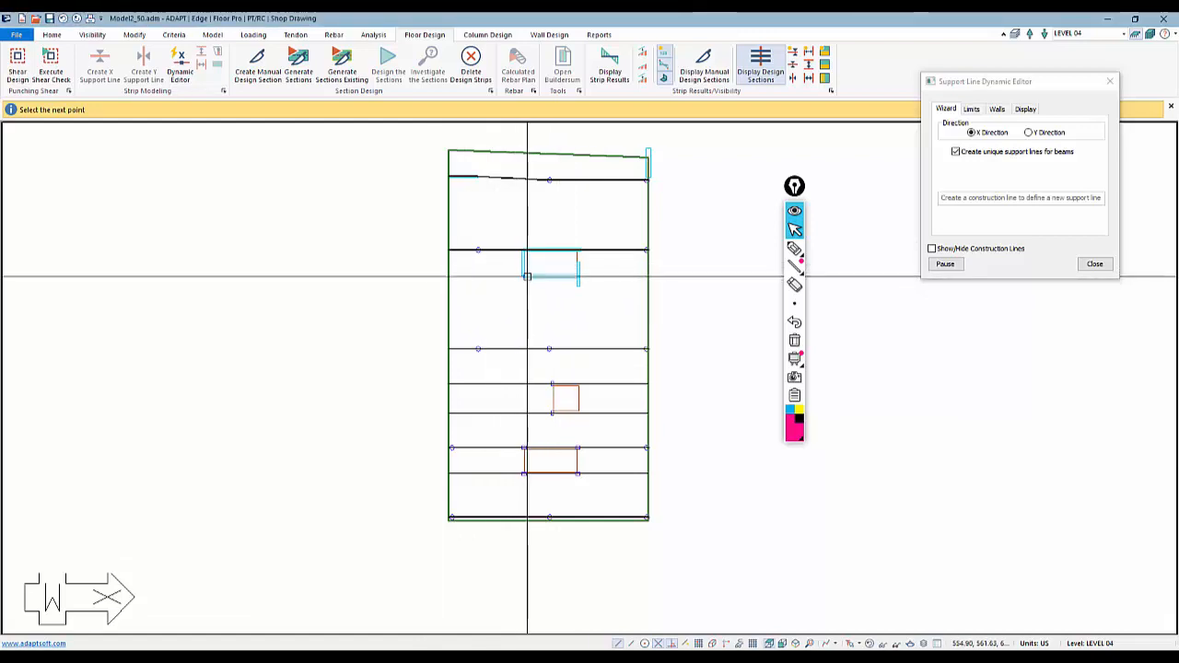
pyautogui.scroll(1, 526, 265)
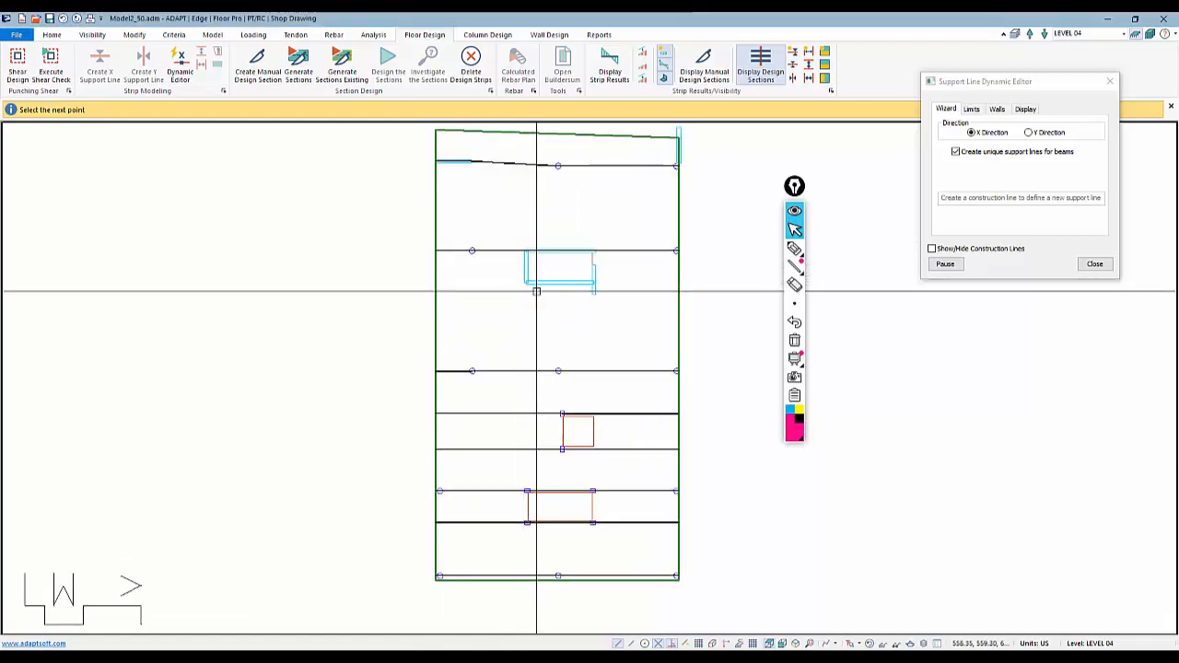
pyautogui.click(1094, 263)
# Reopen the Dynamic Editor and add an X-direction support line along the lower edge of the upper opening
pyautogui.click(189, 61)
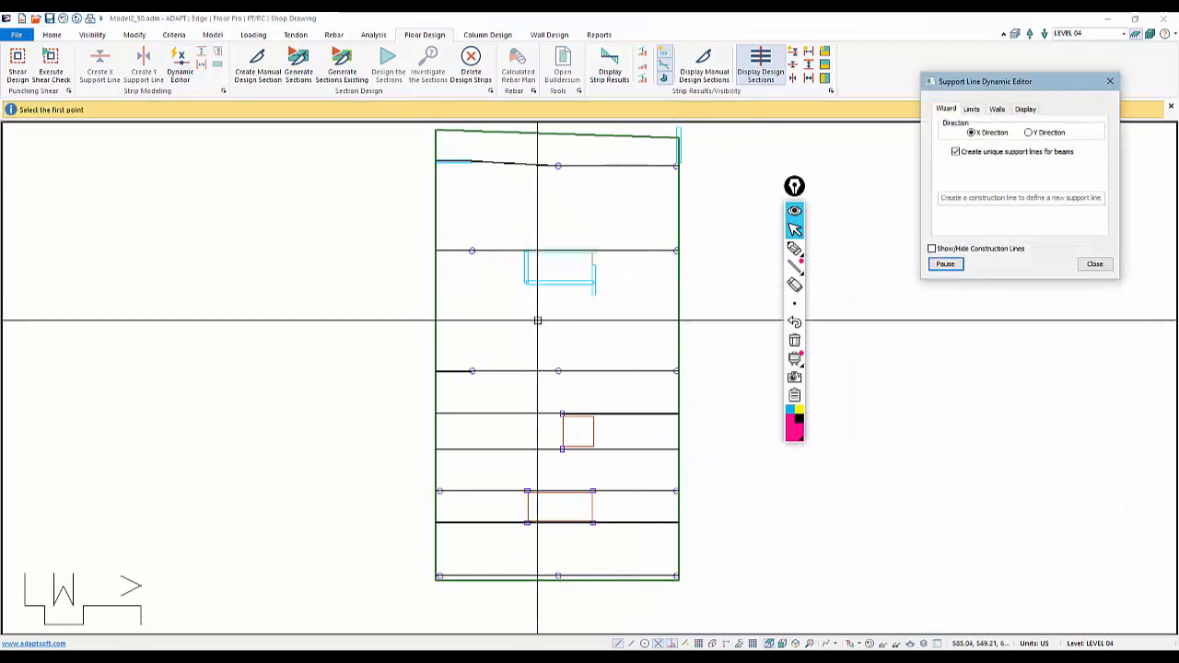
pyautogui.scroll(1, 429, 291)
pyautogui.click(429, 286)
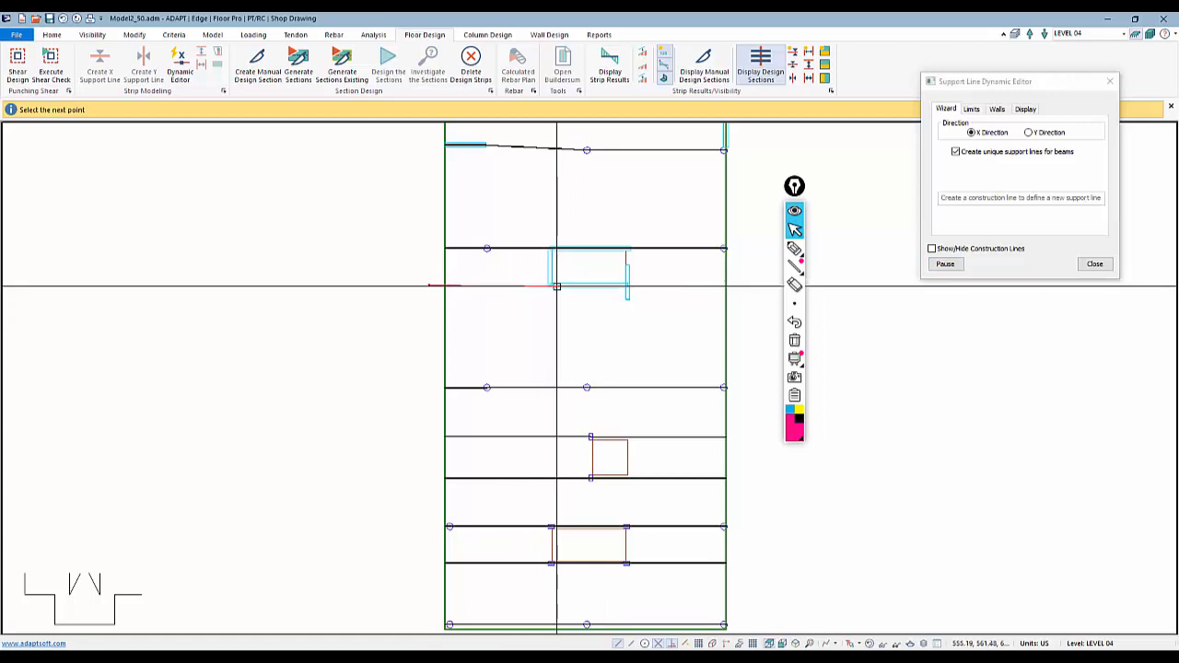
pyautogui.click(740, 286)
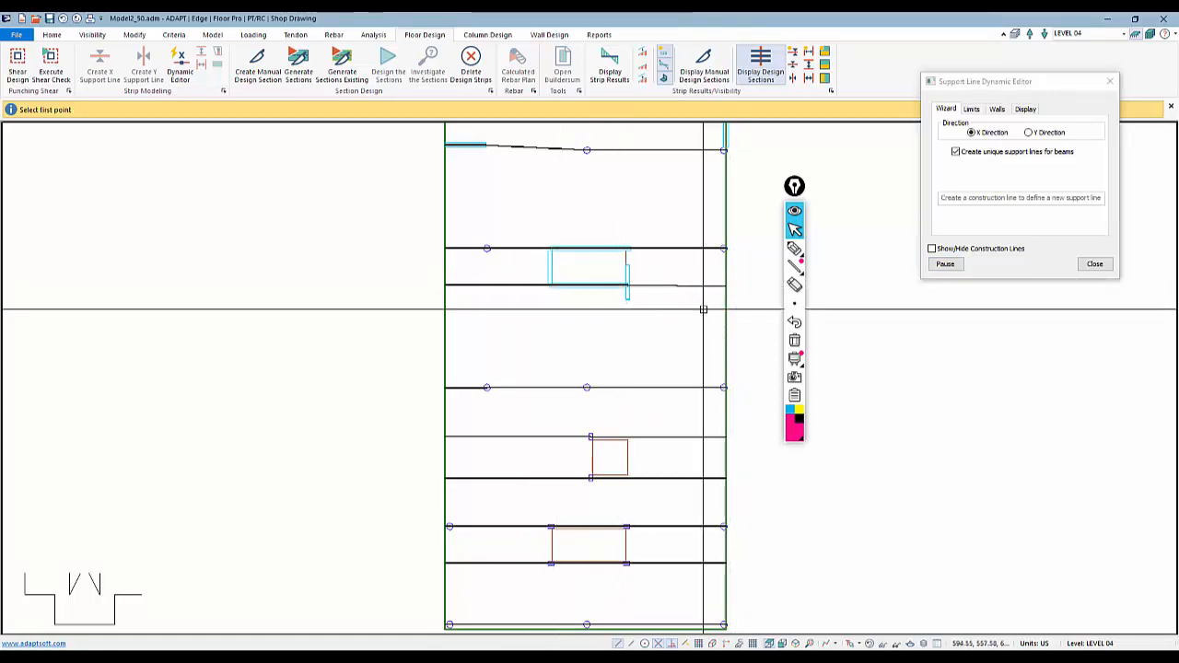
pyautogui.scroll(-3, 552, 318)
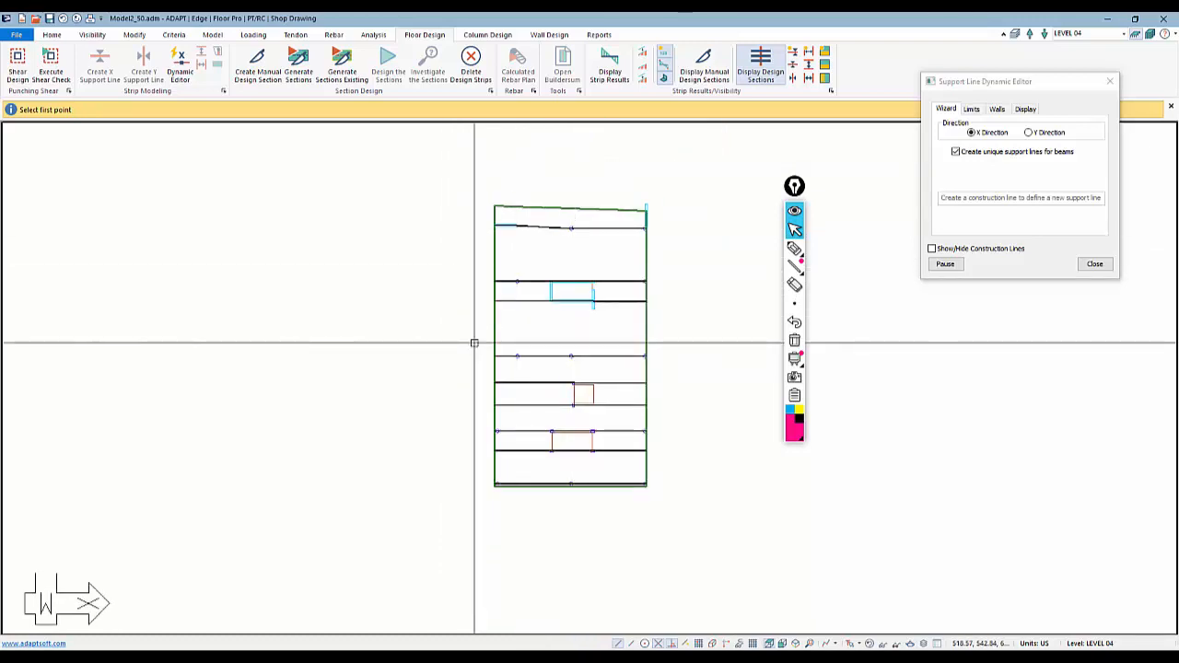
# Switch to Y direction and draw a support line from the slab's bottom-left corner up to the left column line
pyautogui.click(1029, 135)
pyautogui.moveTo(498, 492); pyautogui.dragTo(564, 483, button='middle')
pyautogui.scroll(2, 556, 497)
pyautogui.click(566, 490)
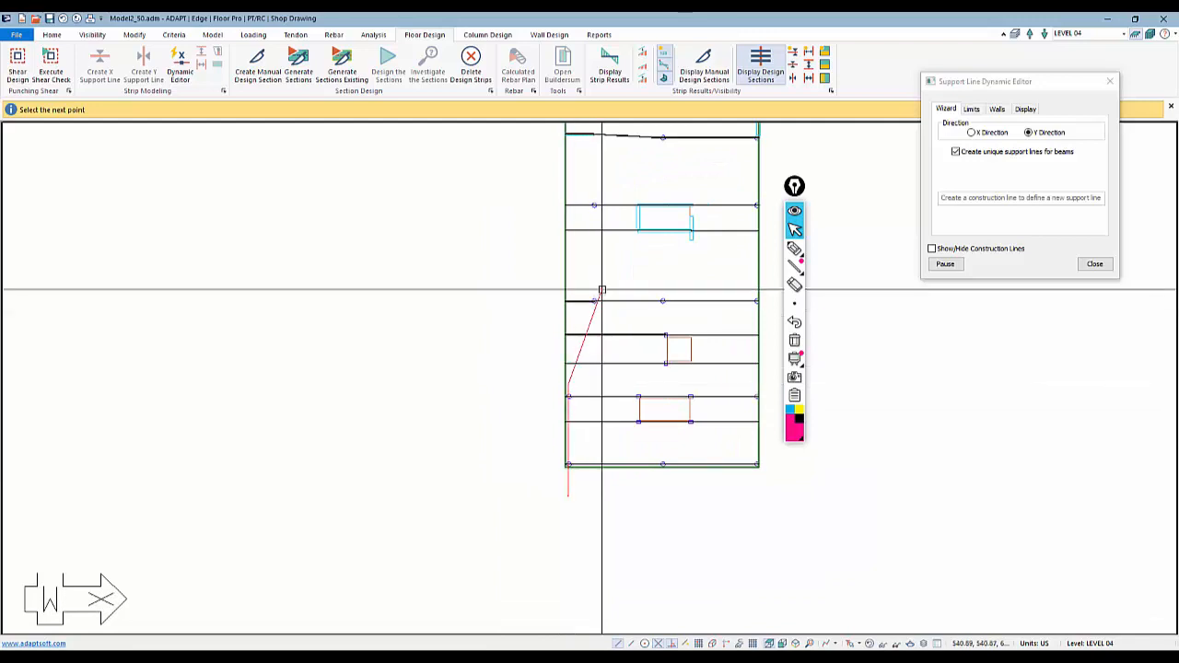
pyautogui.moveTo(595, 293); pyautogui.dragTo(629, 392, button='middle')
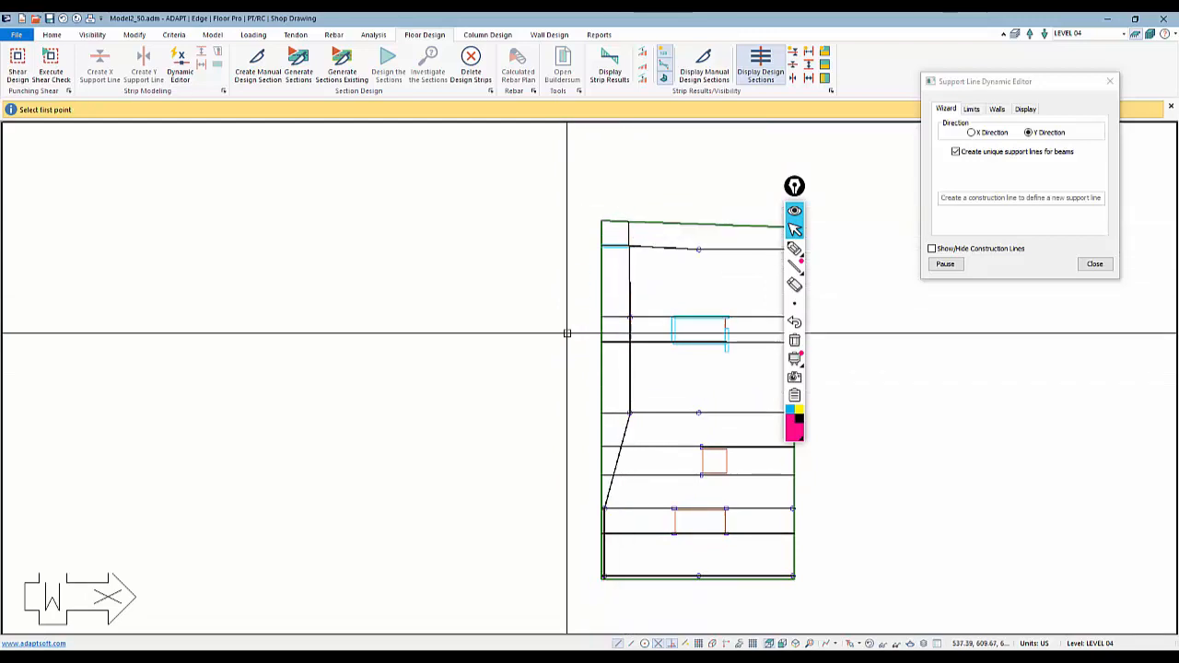
pyautogui.scroll(-3, 552, 336)
pyautogui.scroll(1, 665, 523)
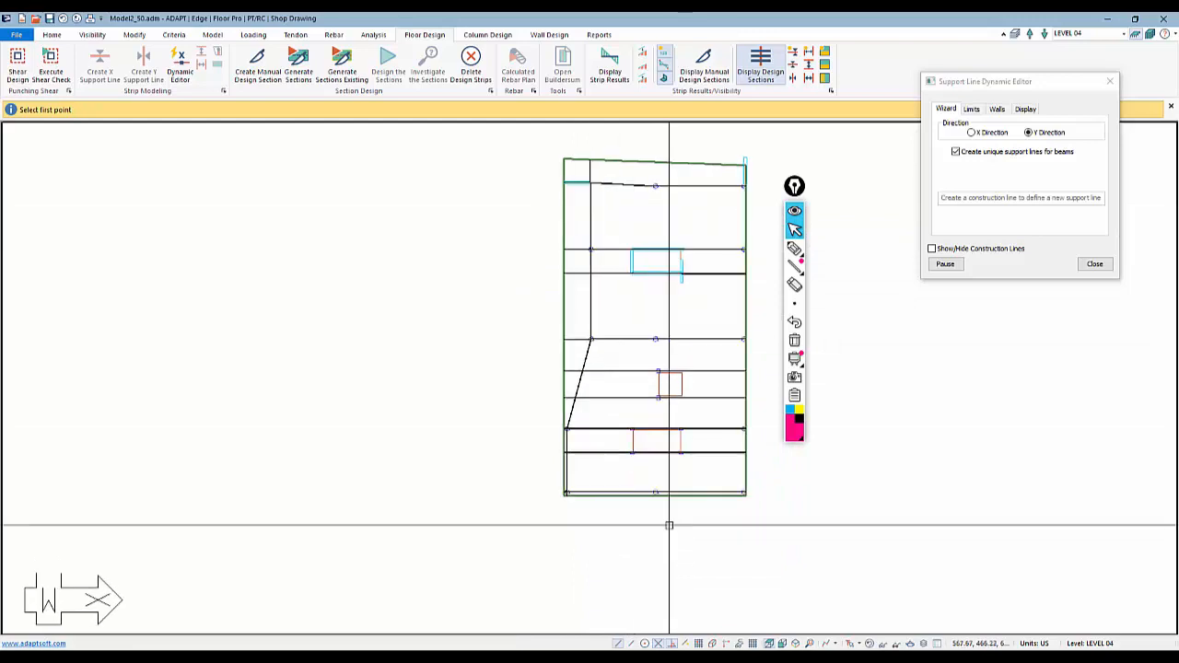
# Add a Y-direction support line along the slab's right edge, from bottom to top
pyautogui.click(743, 514)
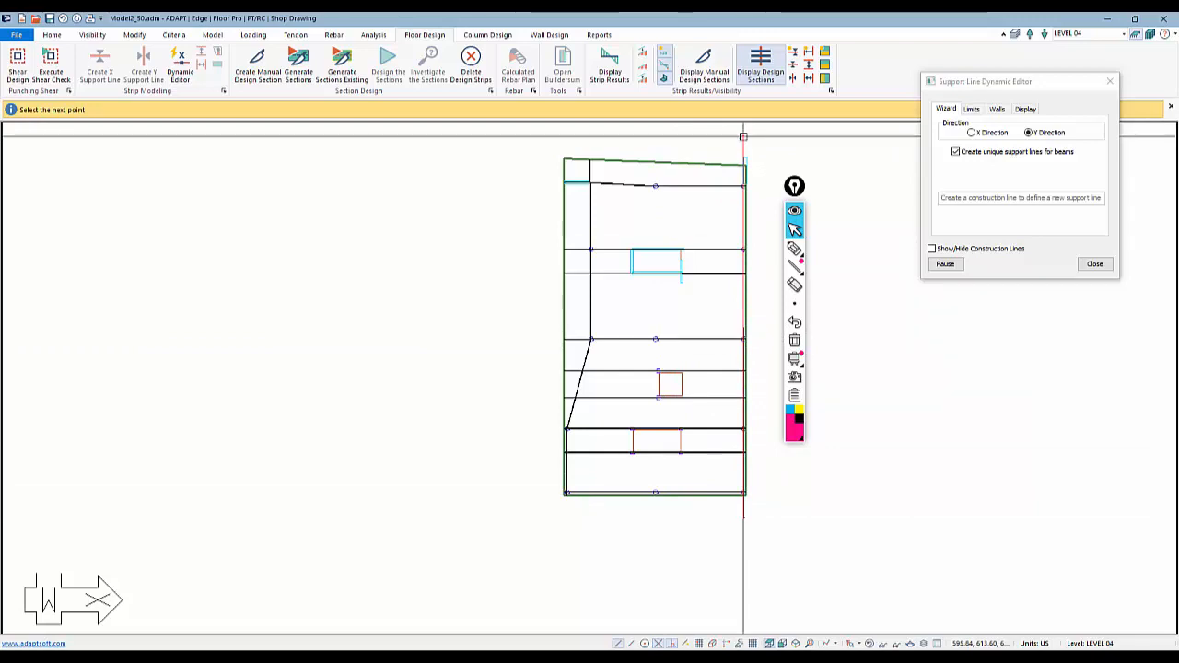
pyautogui.click(743, 136)
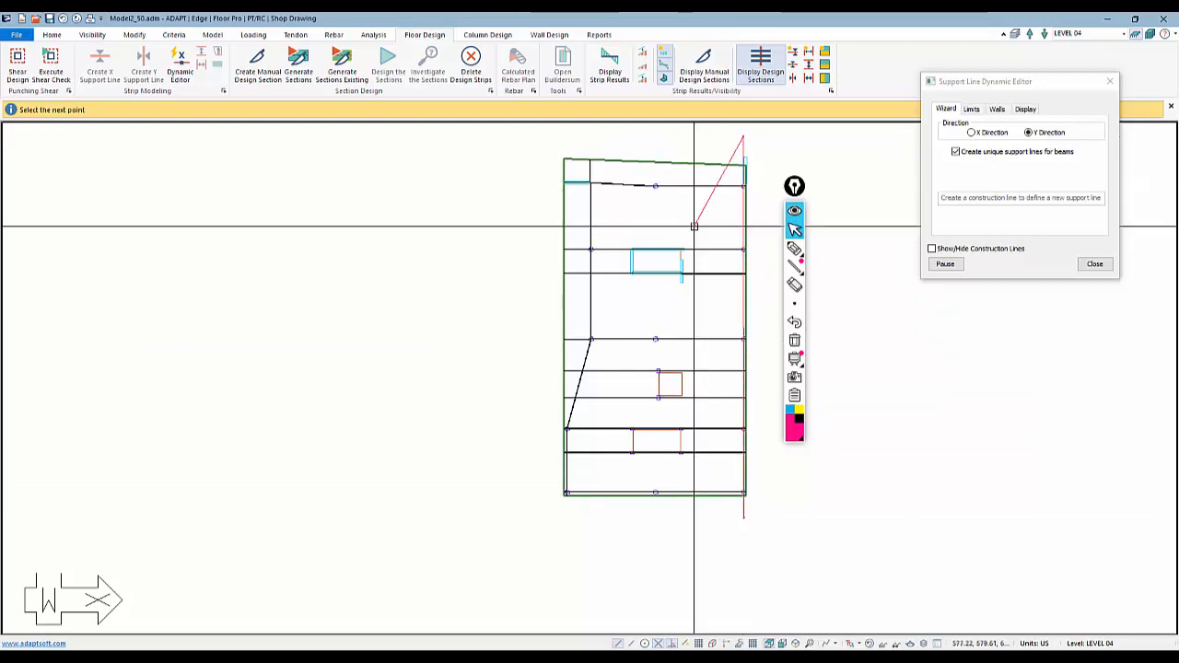
pyautogui.scroll(-1, 650, 350)
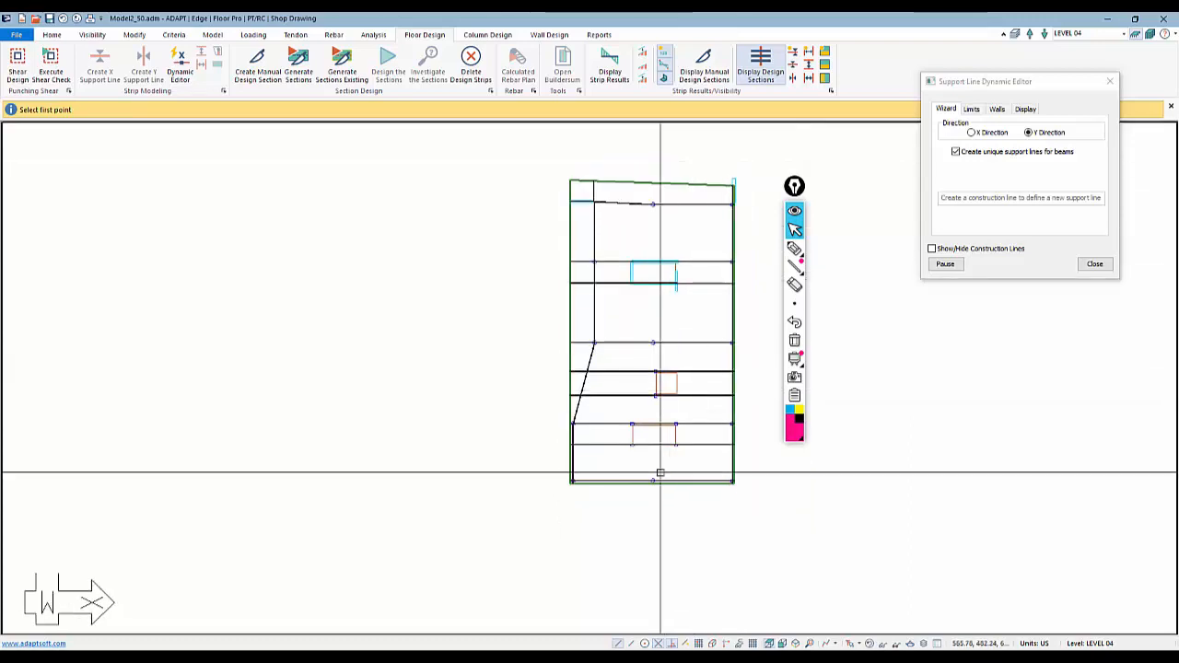
# Draw a Y-direction support line down the left edge of the bottom opening, angling to the slab's bottom midpoint
pyautogui.scroll(2, 658, 502)
pyautogui.scroll(3, 645, 479)
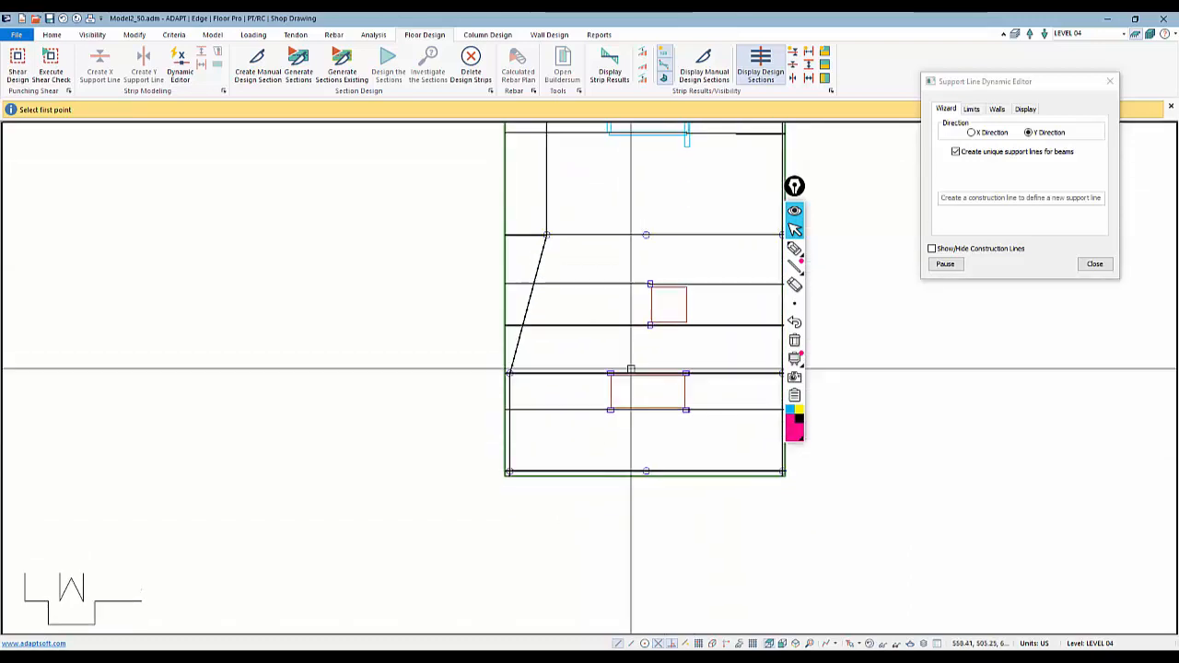
pyautogui.scroll(-1, 647, 339)
pyautogui.scroll(-1, 633, 426)
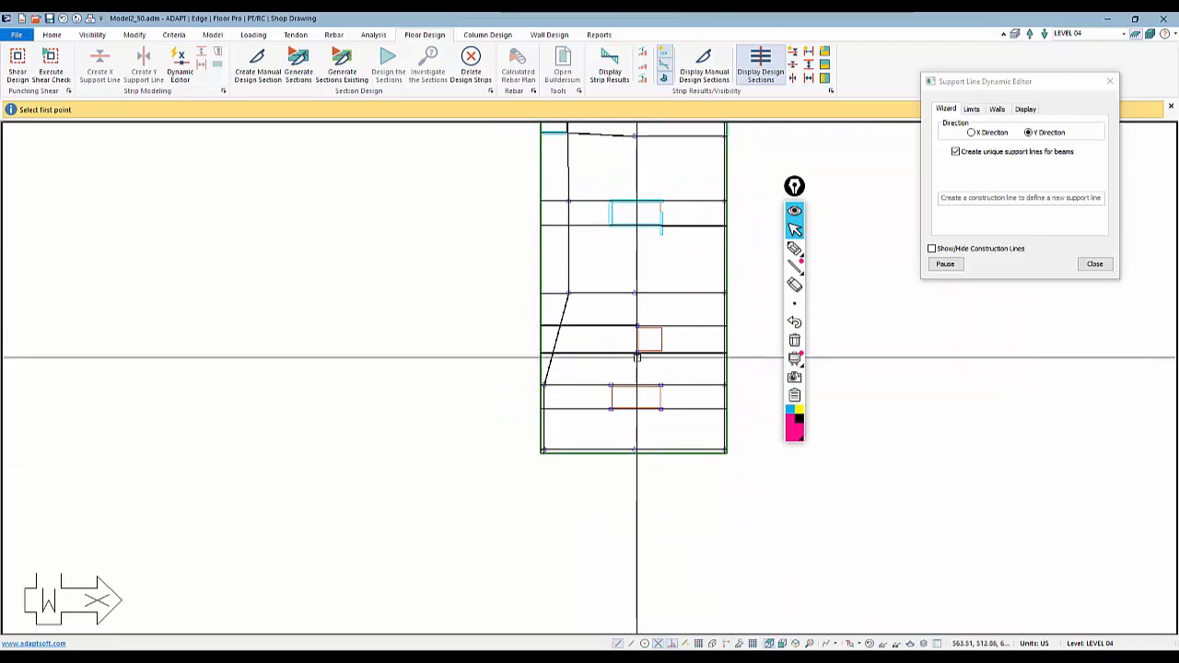
pyautogui.scroll(1, 621, 375)
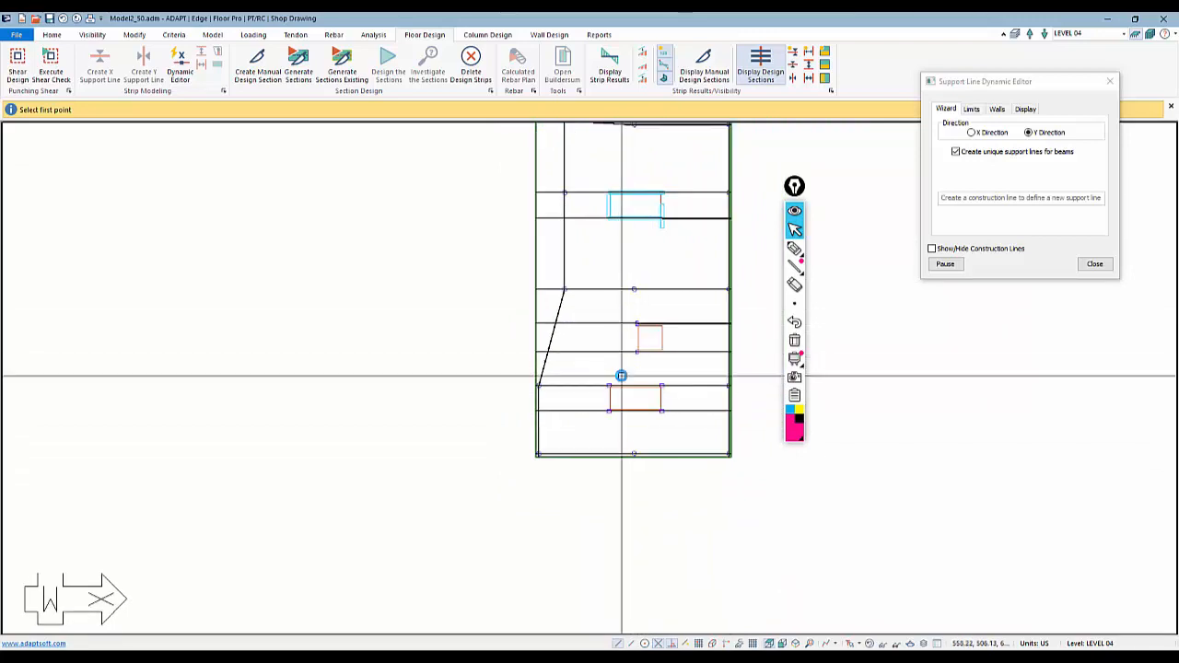
pyautogui.scroll(3, 620, 375)
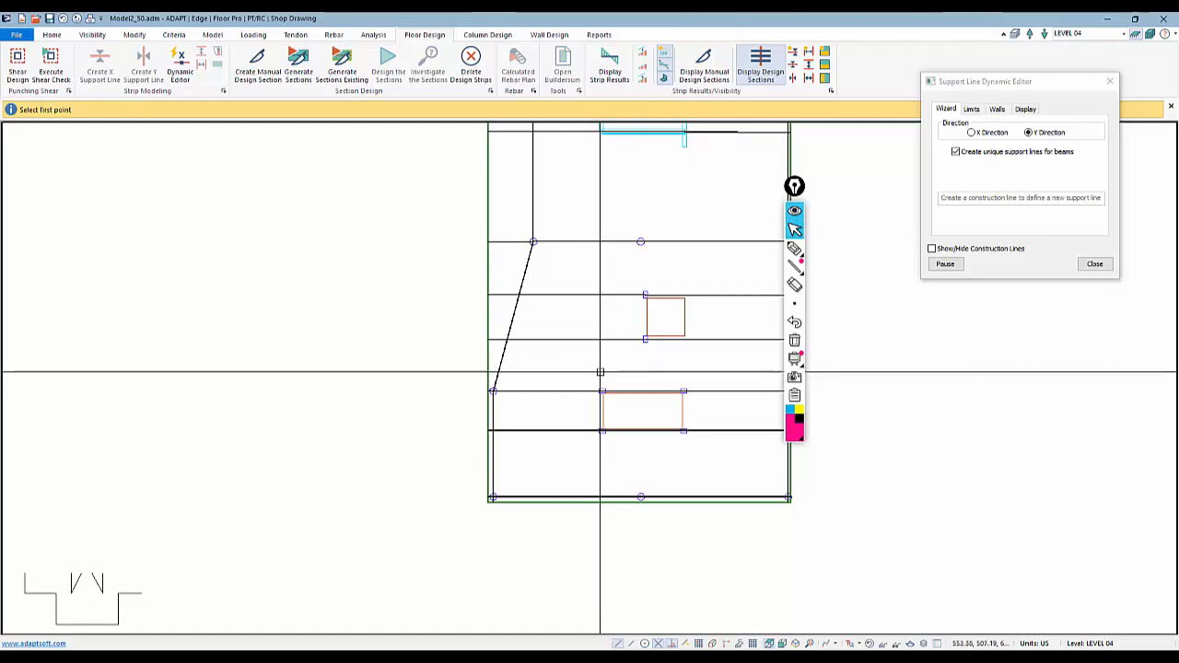
pyautogui.click(601, 372)
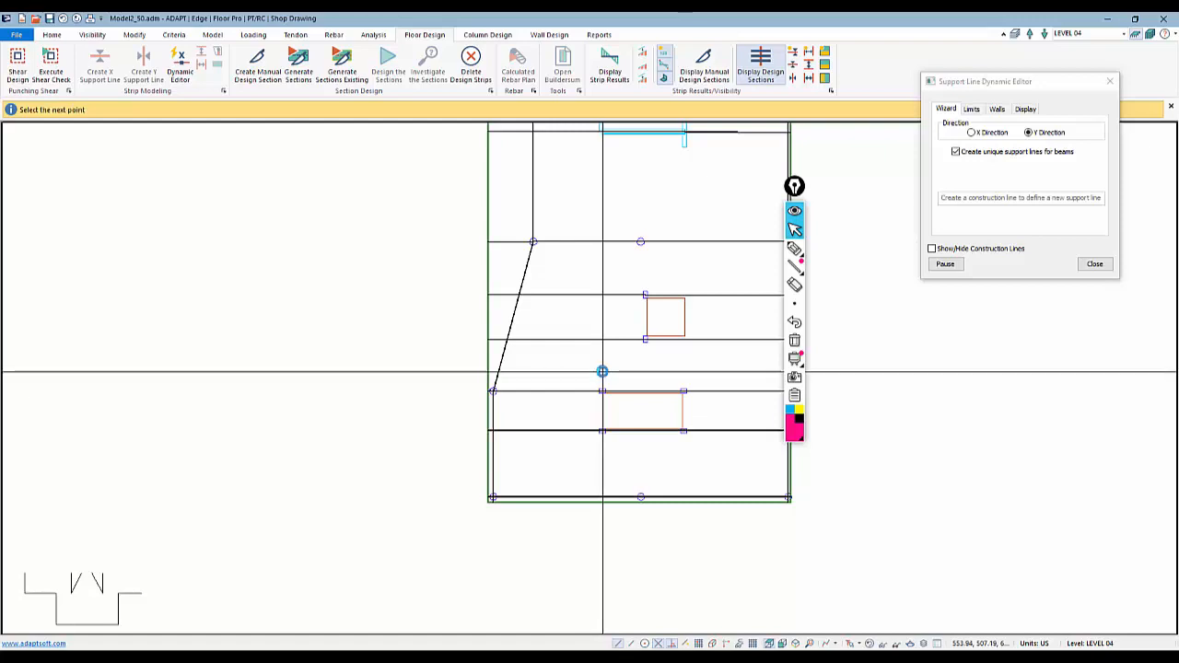
pyautogui.click(602, 453)
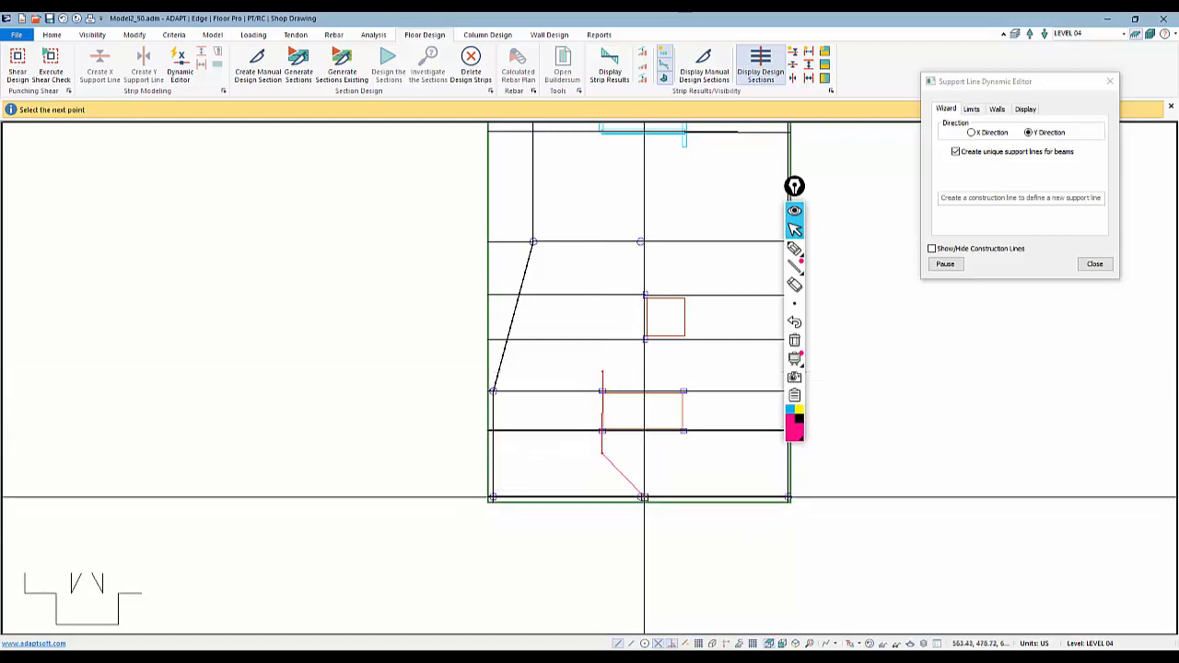
pyautogui.click(642, 498)
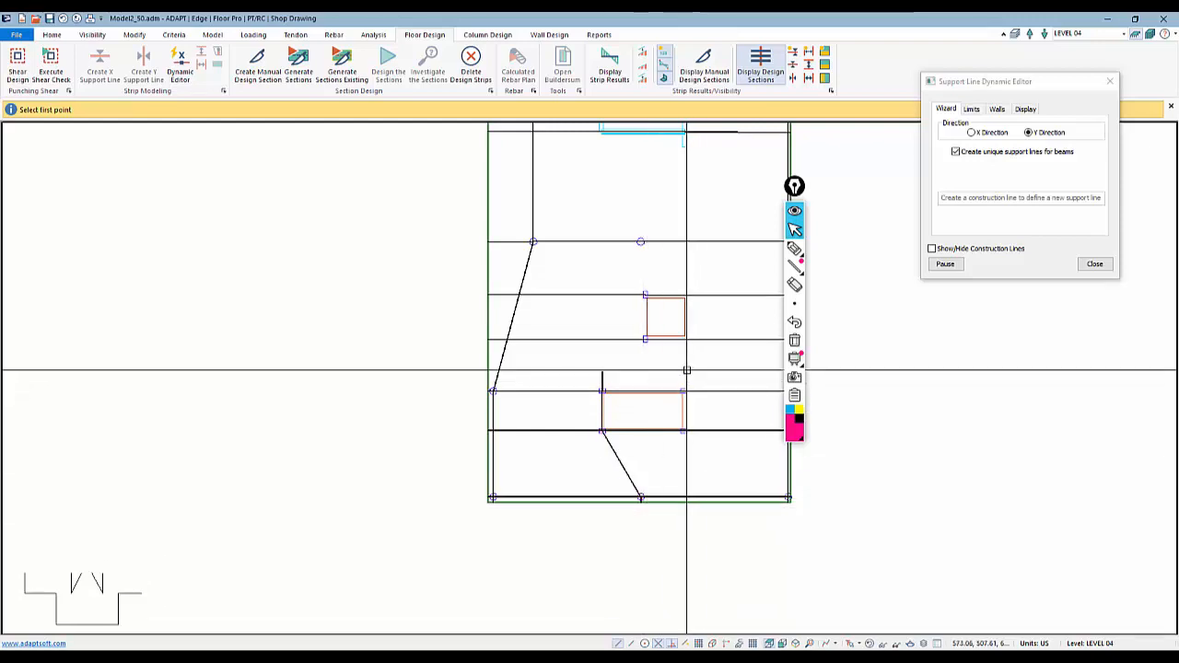
# Draw a matching Y-direction support line down the bottom opening's right edge to the bottom midpoint, then close the Dynamic Editor
pyautogui.click(683, 372)
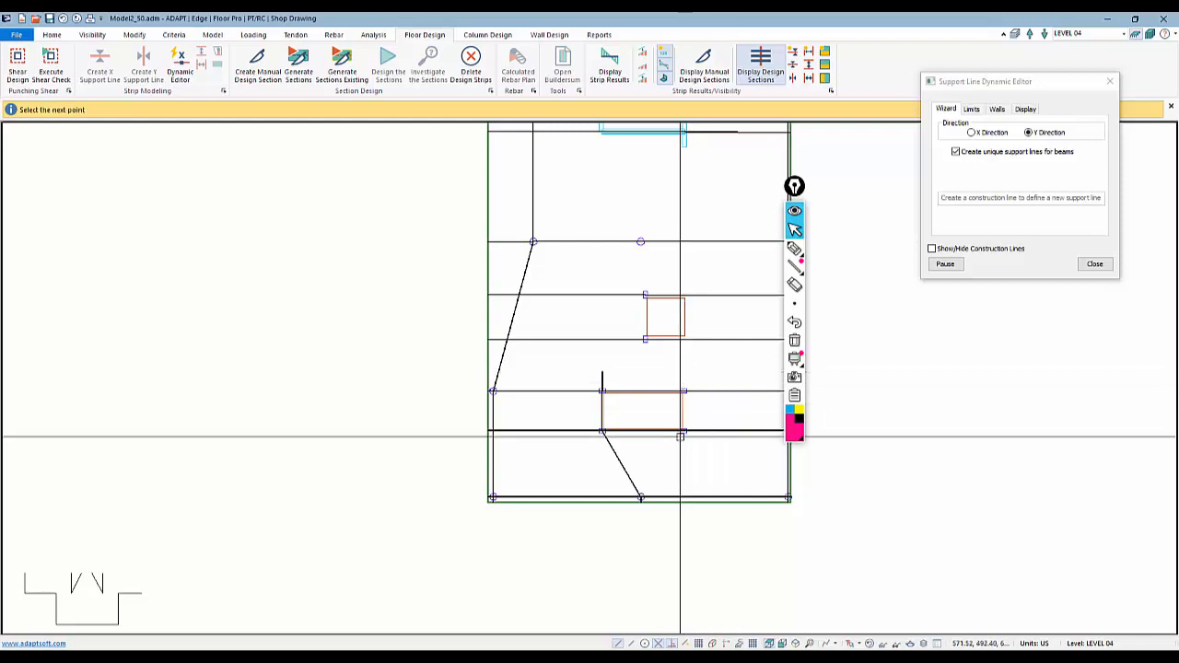
pyautogui.click(683, 438)
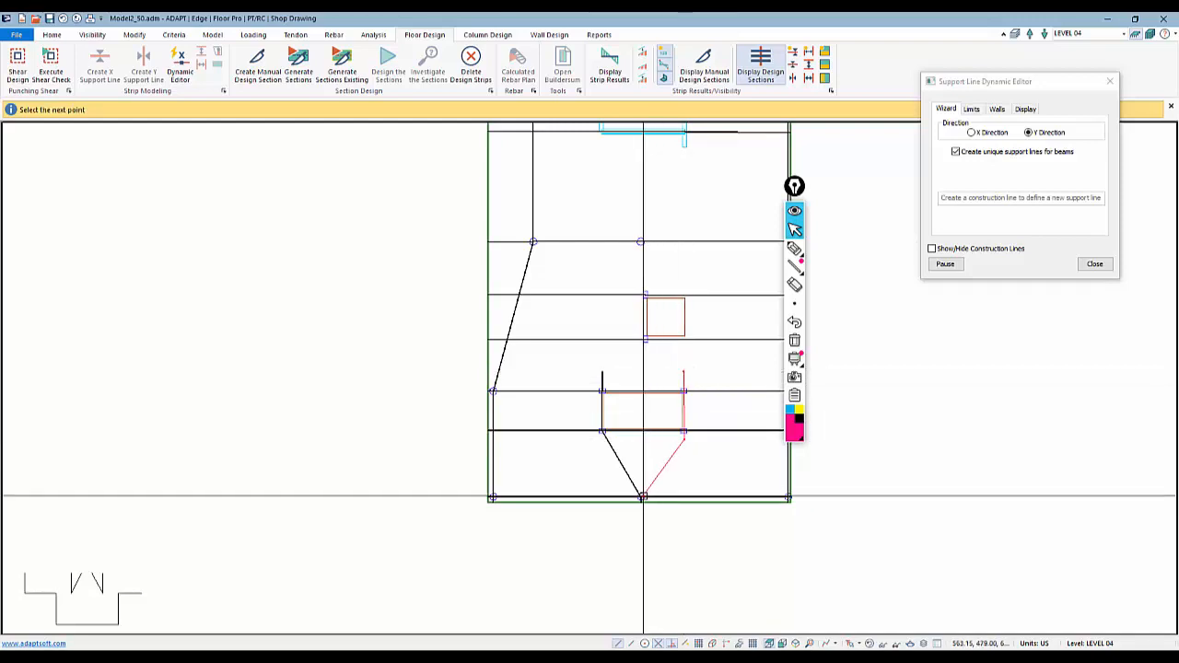
pyautogui.click(643, 498)
pyautogui.press('Return')
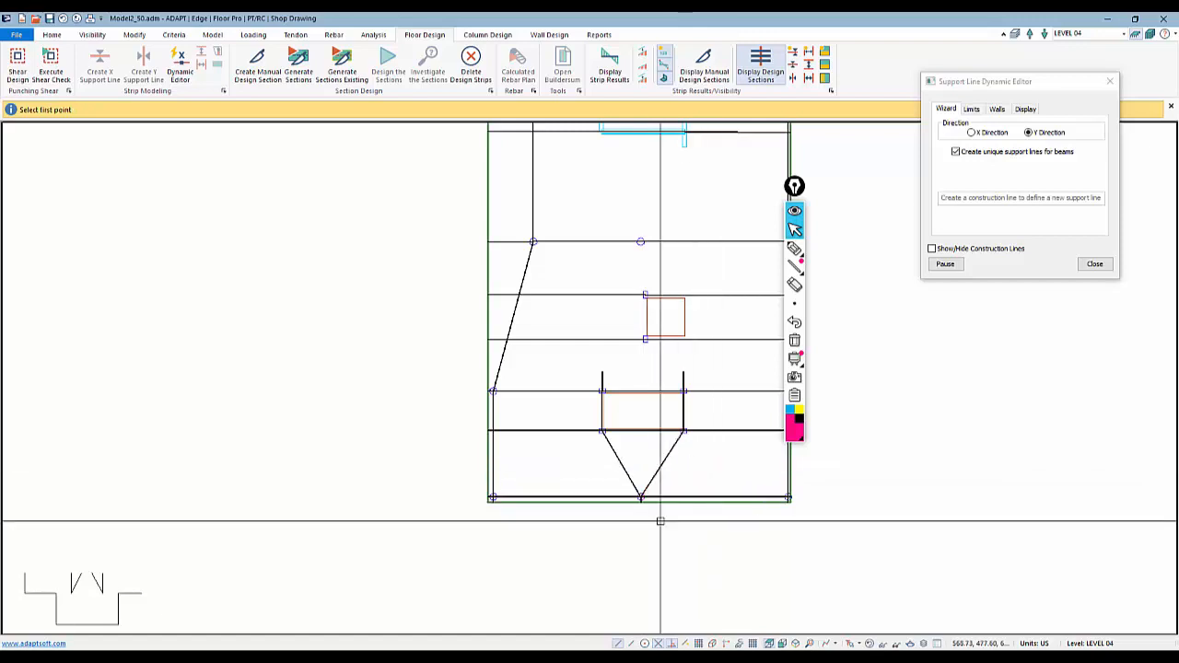
pyautogui.moveTo(632, 376); pyautogui.dragTo(623, 461, button='middle')
pyautogui.scroll(-2, 612, 415)
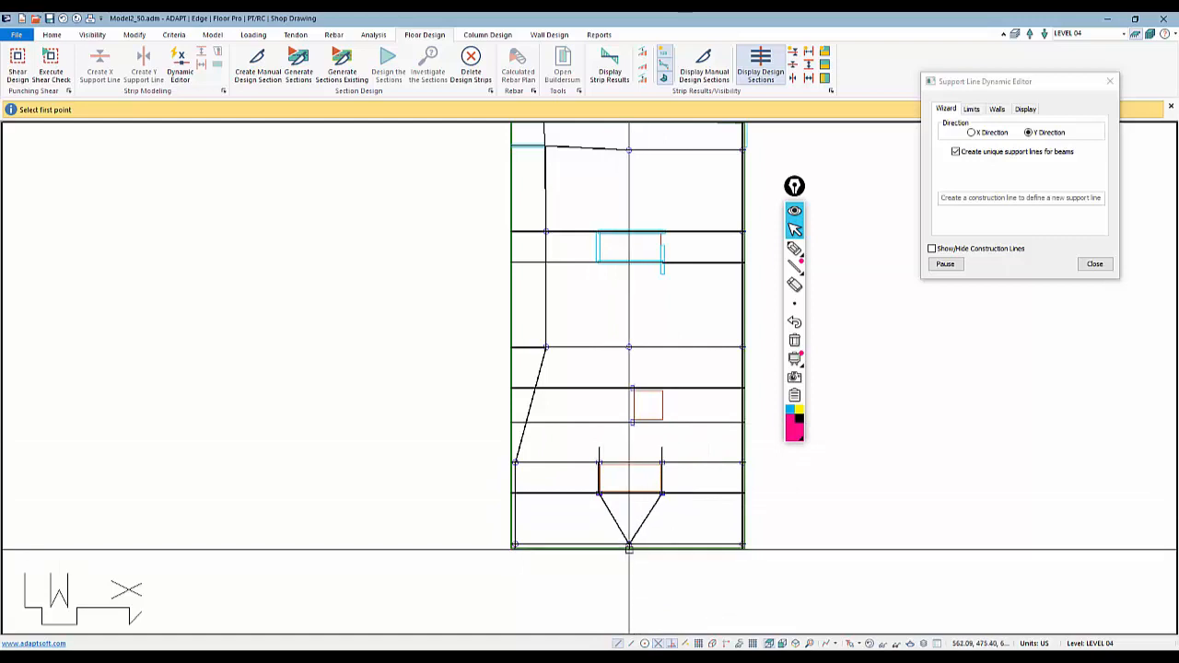
pyautogui.scroll(-1, 629, 536)
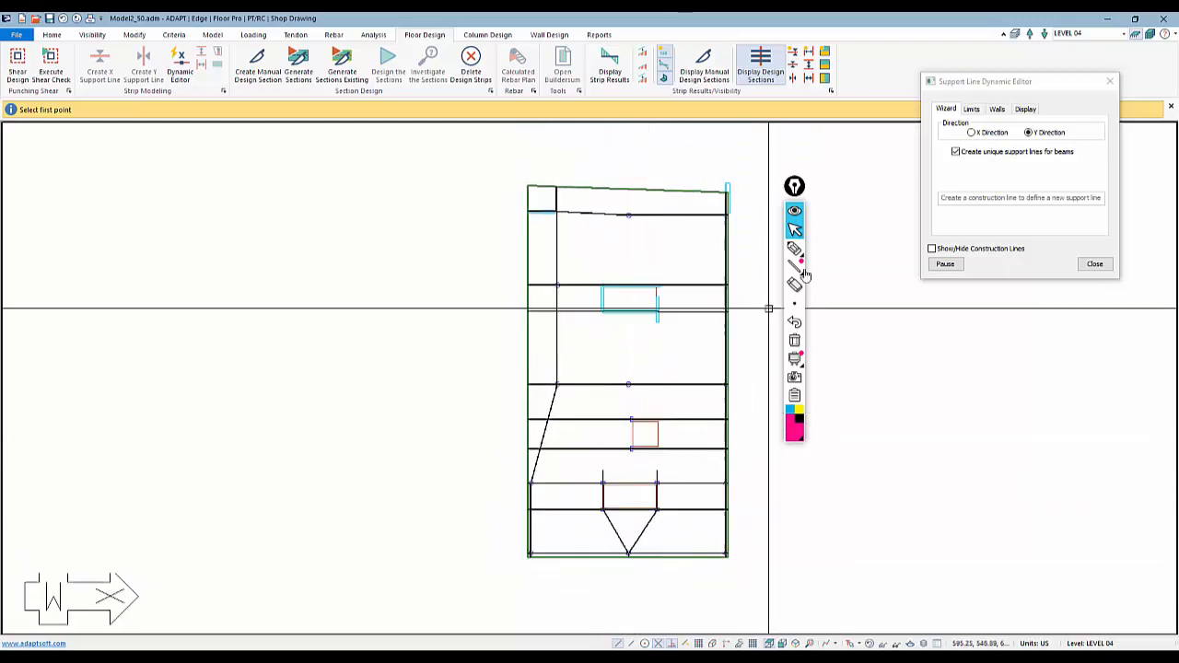
pyautogui.click(1093, 264)
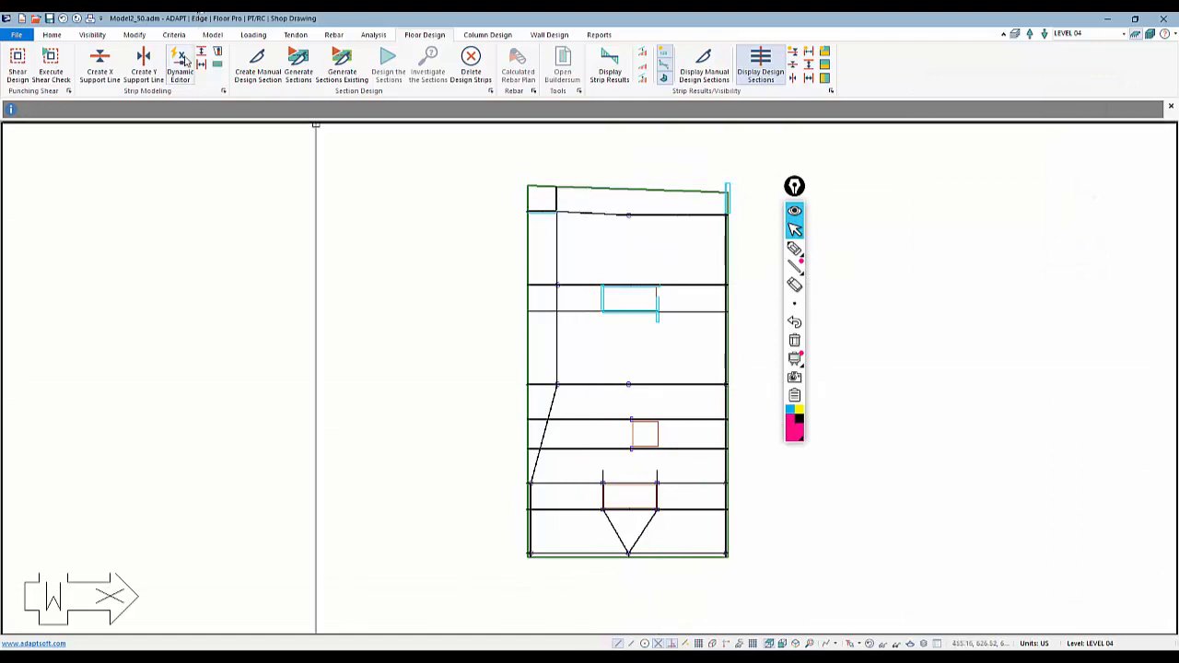
# Create a Y support line along the middle column line from the bottom opening up to the upper opening
pyautogui.click(143, 65)
pyautogui.scroll(3, 619, 493)
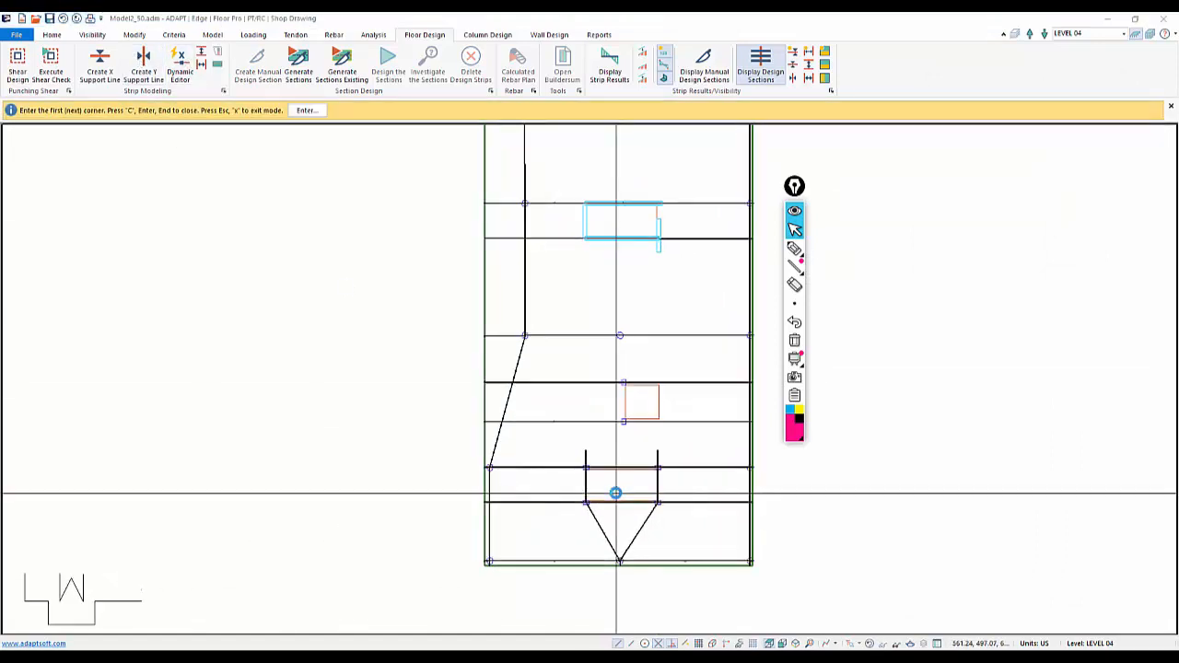
pyautogui.scroll(3, 615, 494)
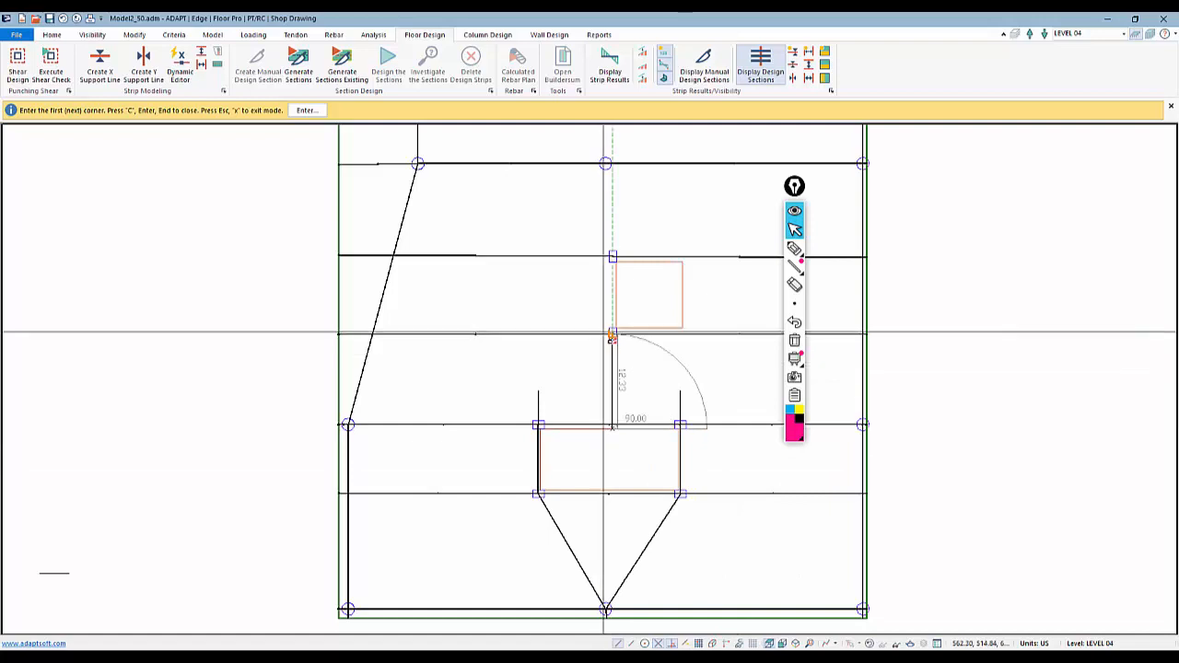
pyautogui.click(612, 334)
pyautogui.click(609, 257)
pyautogui.moveTo(597, 206); pyautogui.dragTo(594, 383, button='middle')
pyautogui.scroll(-1, 594, 383)
pyautogui.click(596, 344)
pyautogui.moveTo(591, 252); pyautogui.dragTo(591, 395, button='middle')
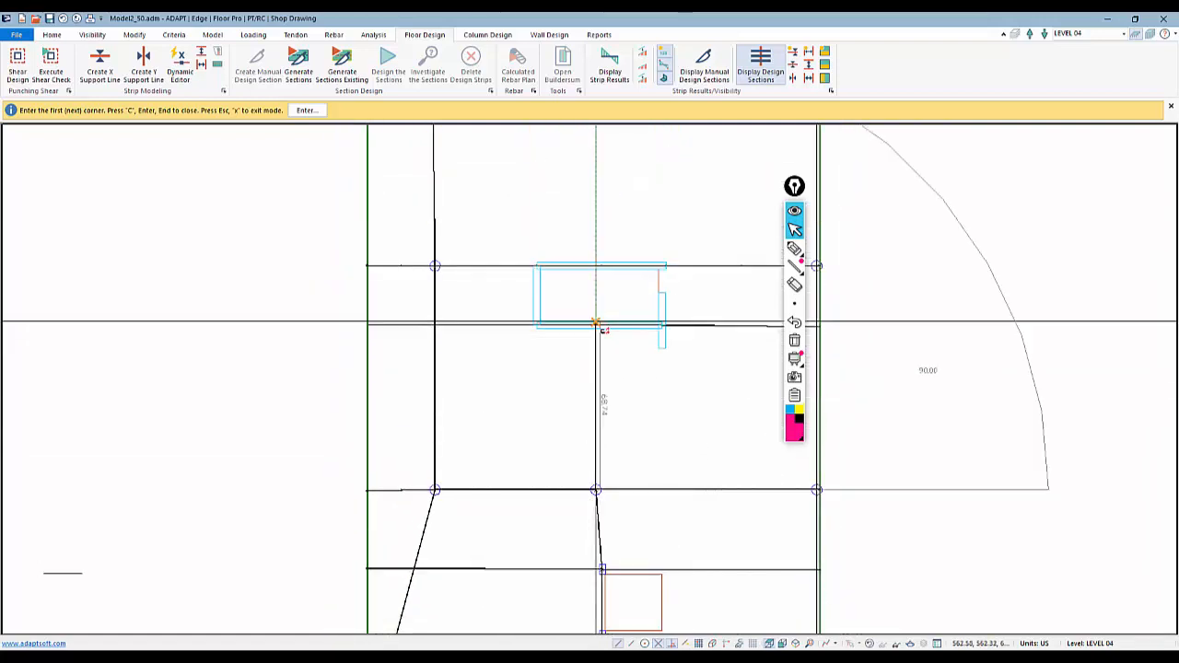
pyautogui.click(594, 321)
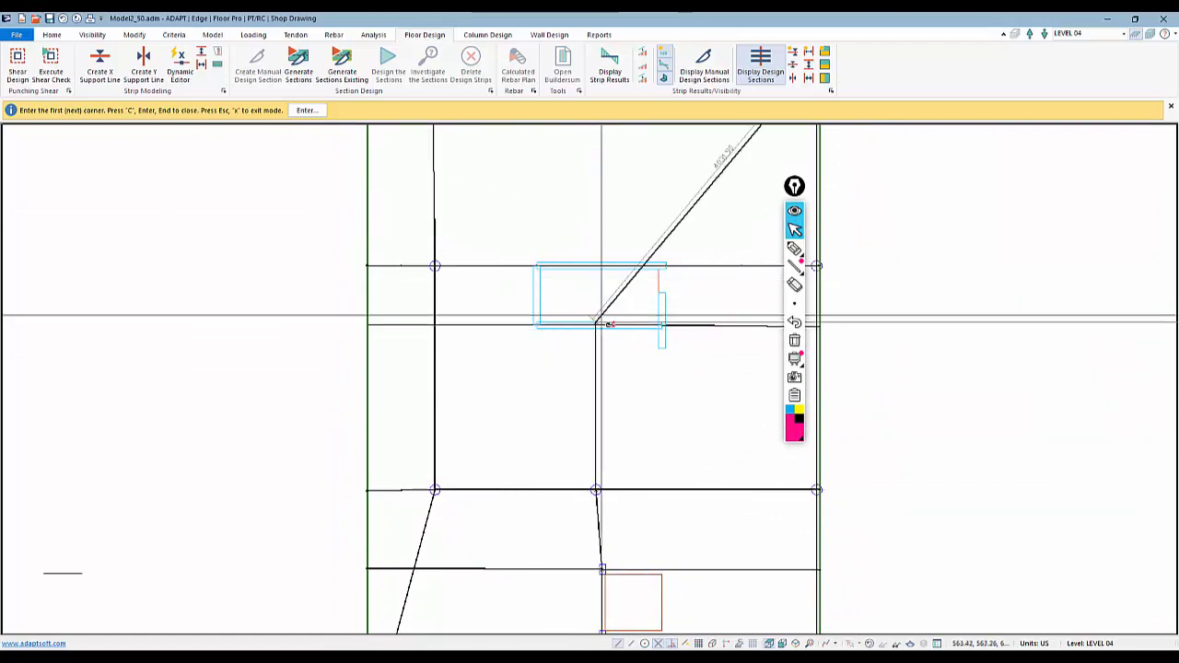
pyautogui.press('c')
# Add a Y support line from the topmost X support line up to the slab's top edge and exit the tool
pyautogui.scroll(-3, 604, 368)
pyautogui.scroll(2, 601, 272)
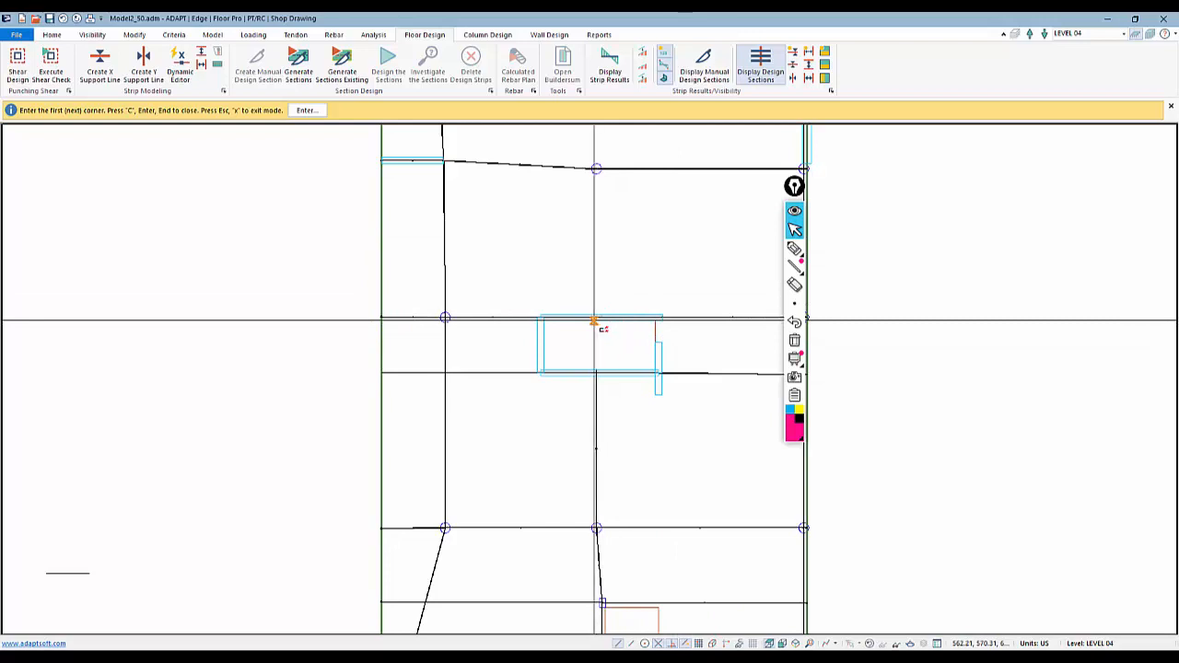
pyautogui.moveTo(603, 196); pyautogui.dragTo(594, 375, button='middle')
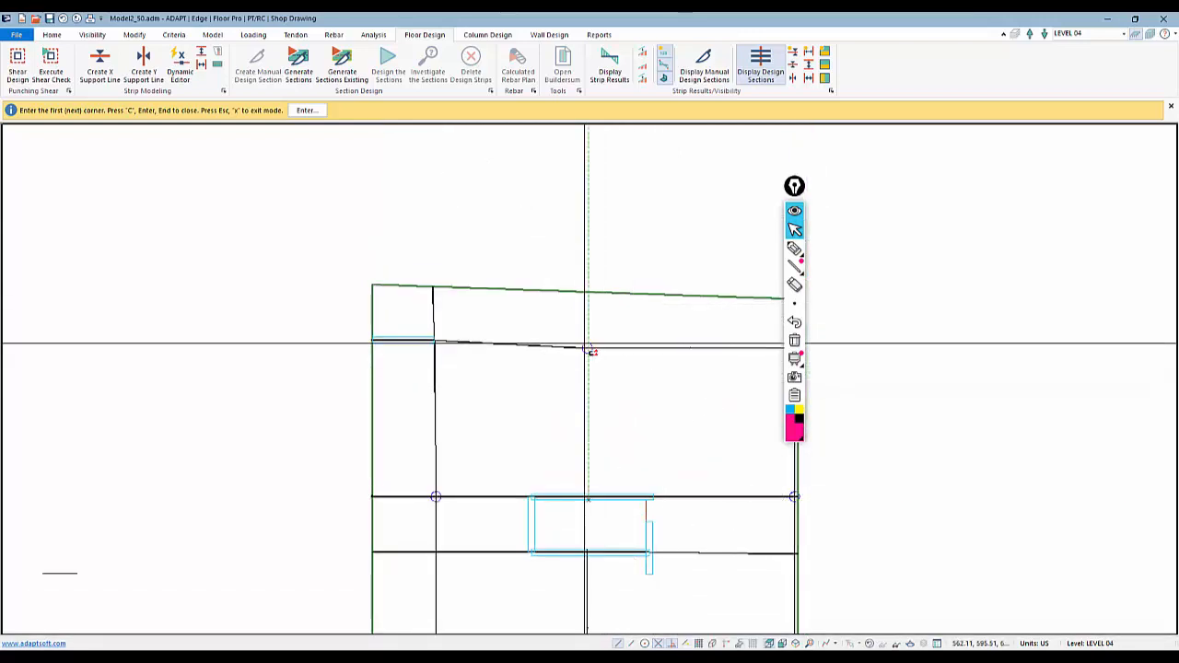
pyautogui.click(587, 347)
pyautogui.click(586, 278)
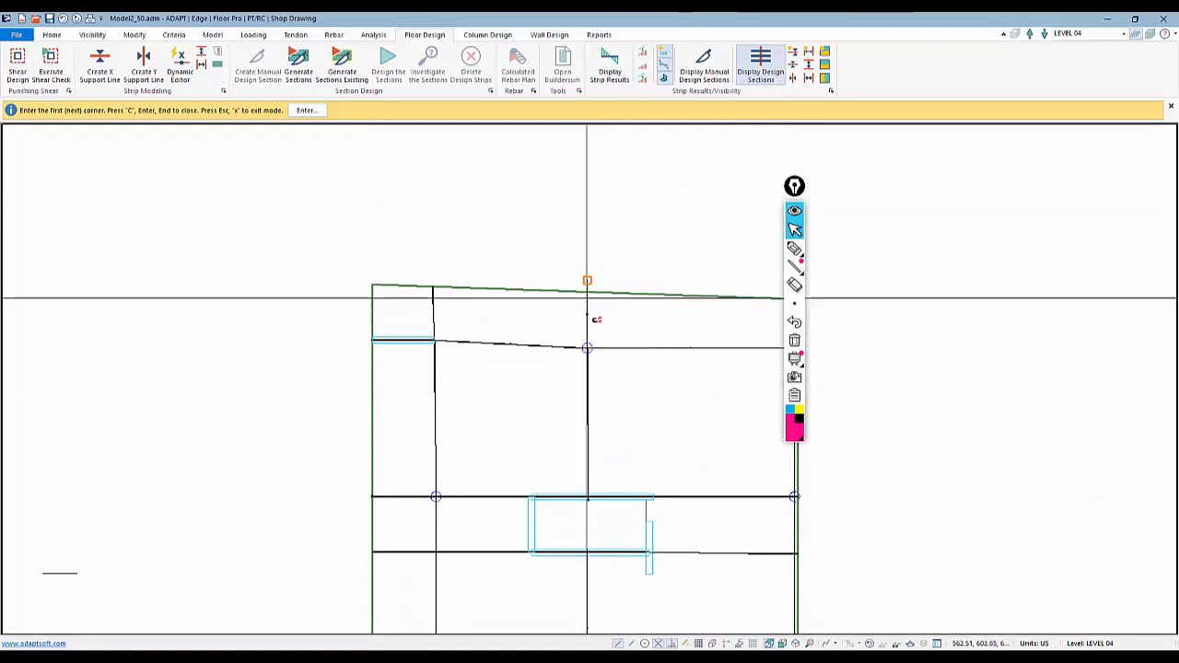
pyautogui.press('c')
pyautogui.press('Escape')
# Select the new top Y support line and move its upper end onto the slab's top edge
pyautogui.click(589, 313)
pyautogui.scroll(2, 582, 307)
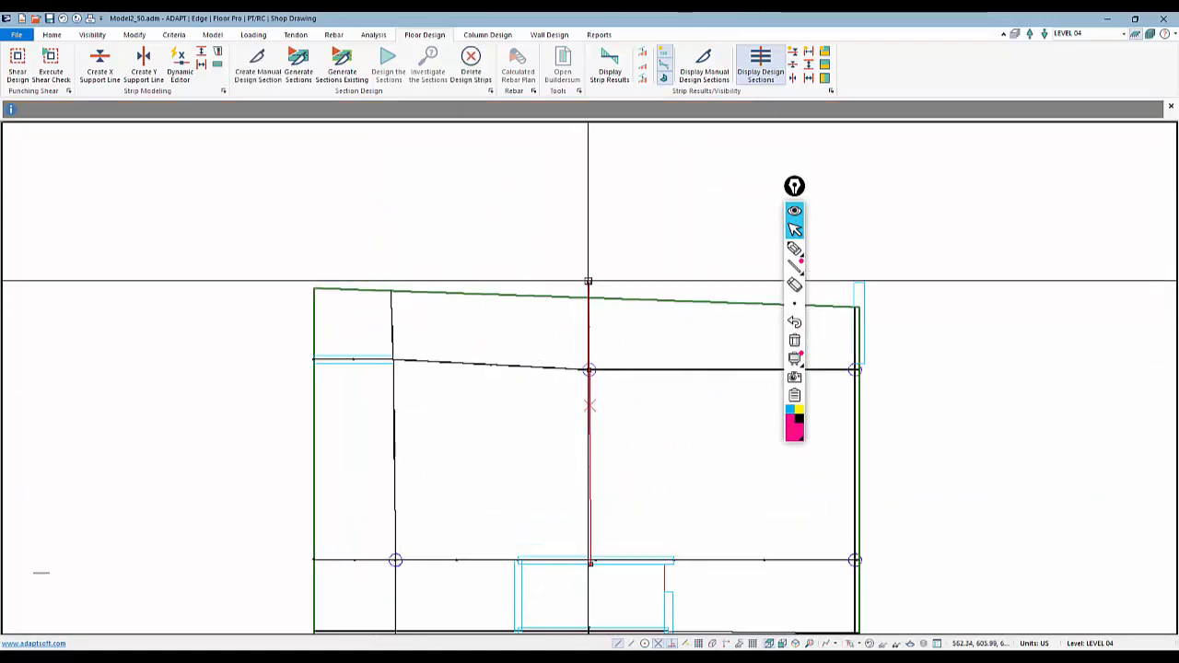
pyautogui.click(586, 284)
pyautogui.click(586, 298)
pyautogui.scroll(-4, 586, 297)
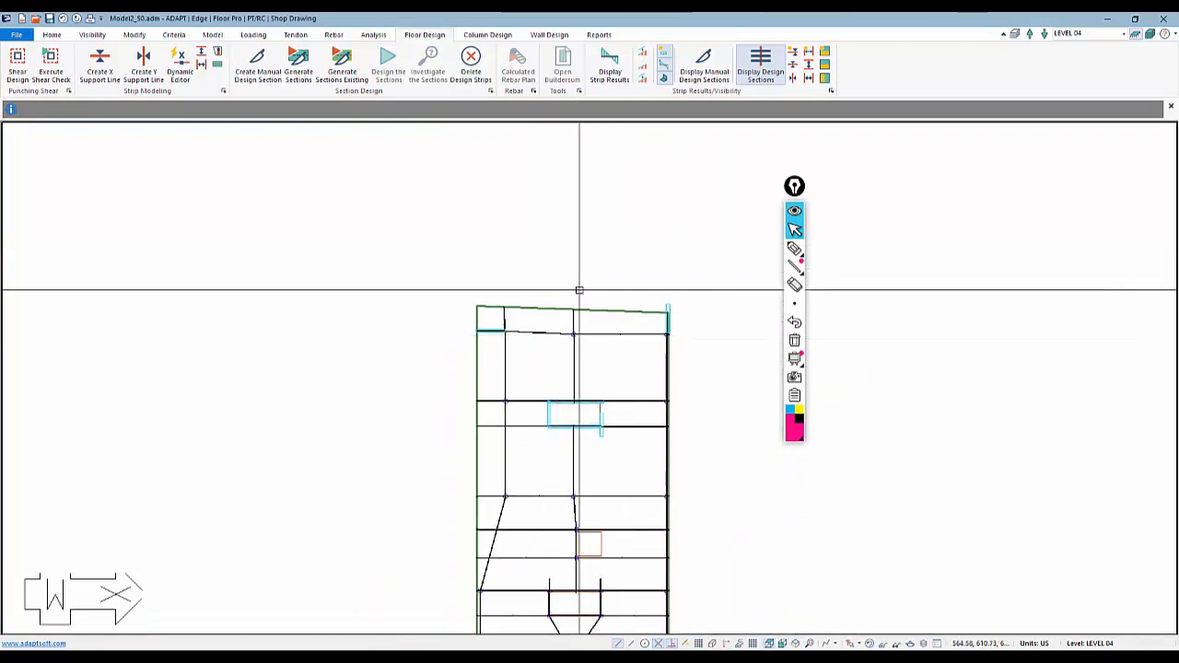
# Inspect the complete support line layout across the whole slab
pyautogui.scroll(-1, 571, 299)
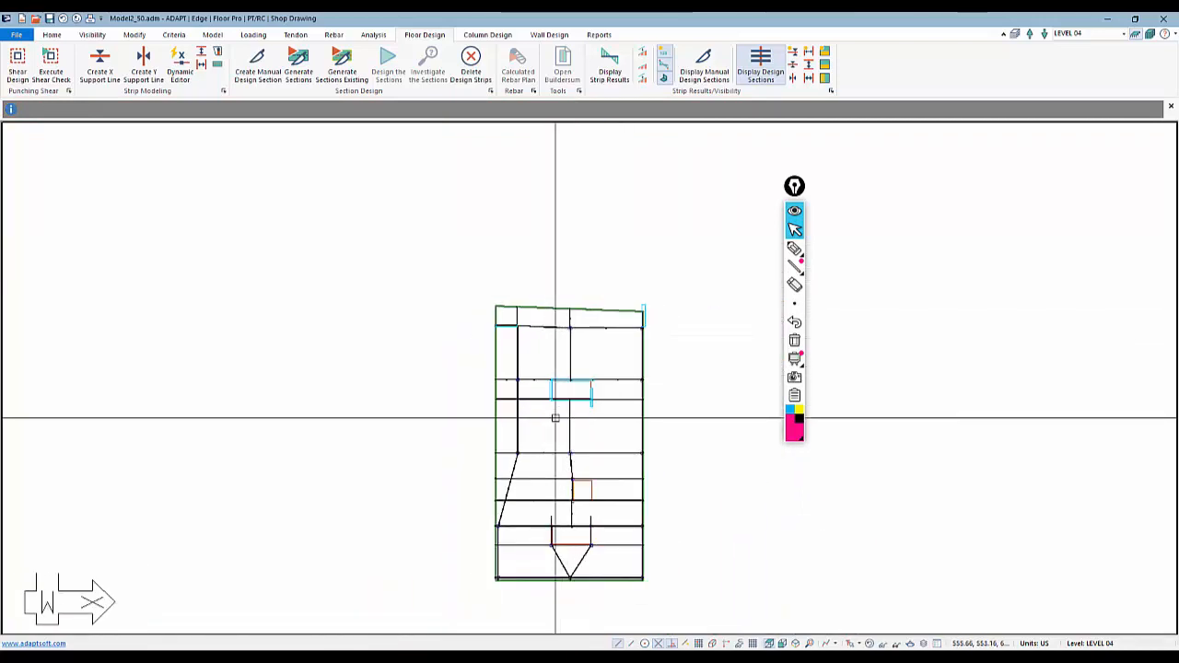
pyautogui.scroll(3, 553, 416)
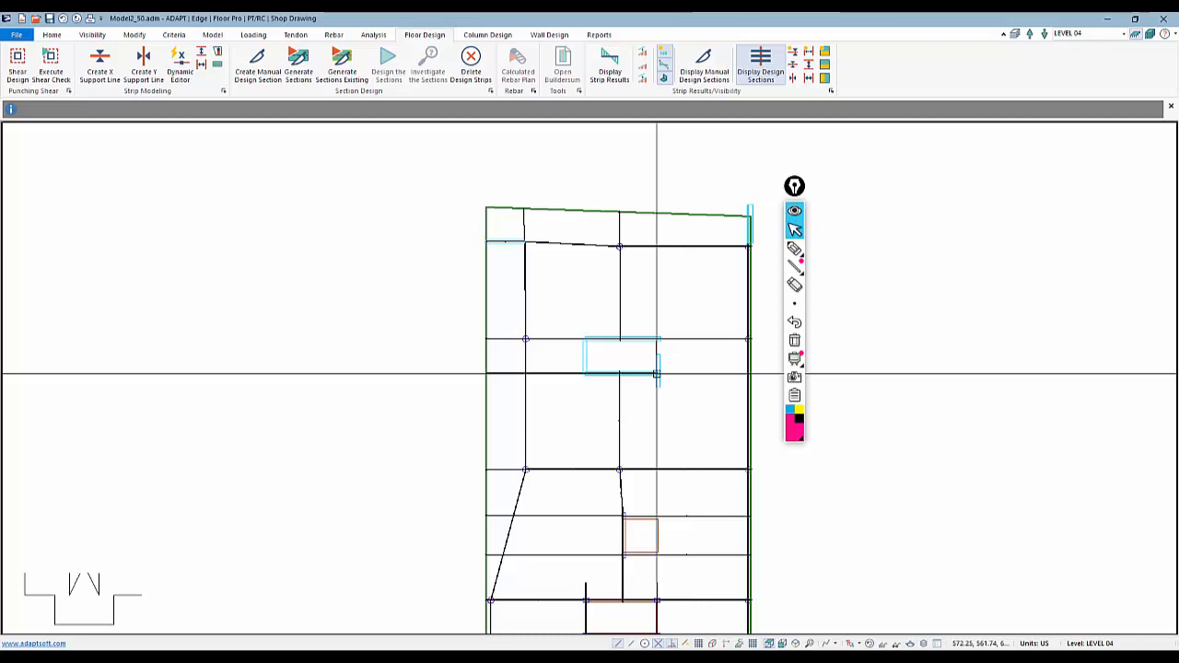
pyautogui.scroll(-3, 535, 399)
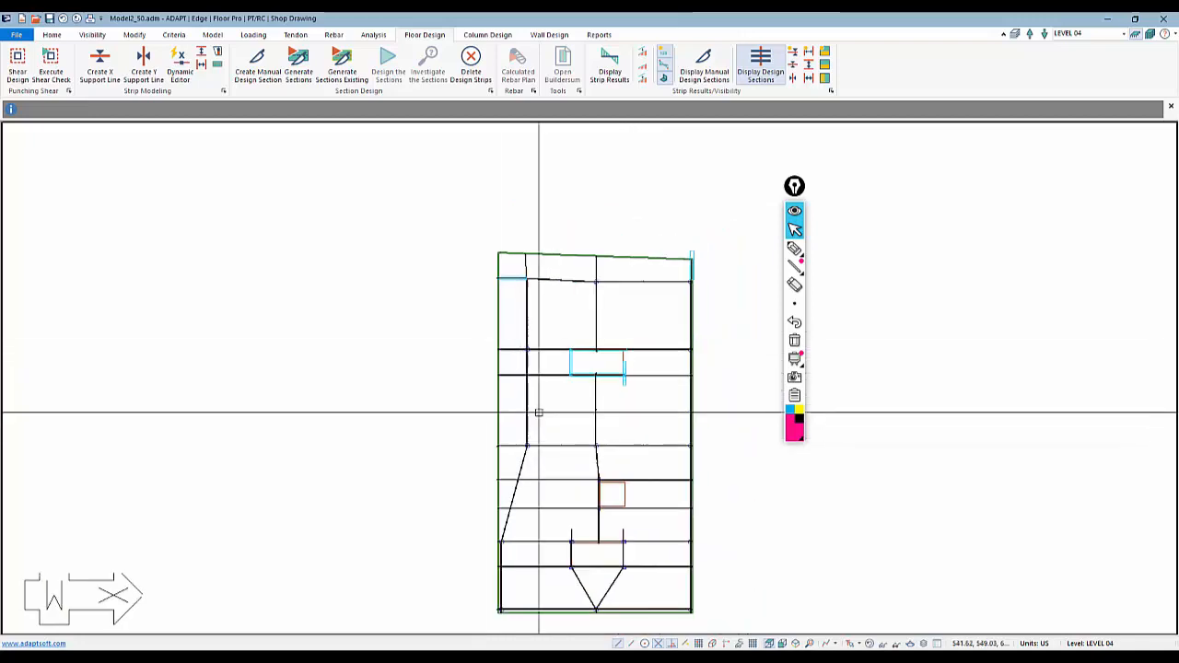
pyautogui.moveTo(537, 413); pyautogui.dragTo(470, 332, button='middle')
pyautogui.scroll(3, 464, 280)
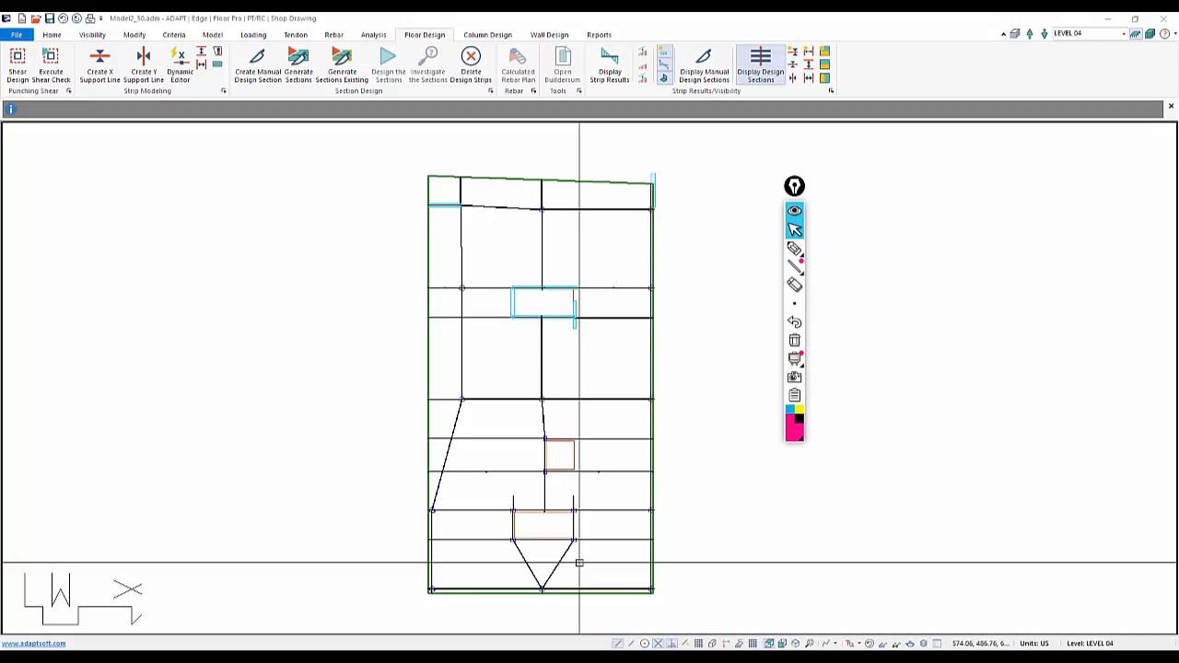
pyautogui.scroll(1, 558, 298)
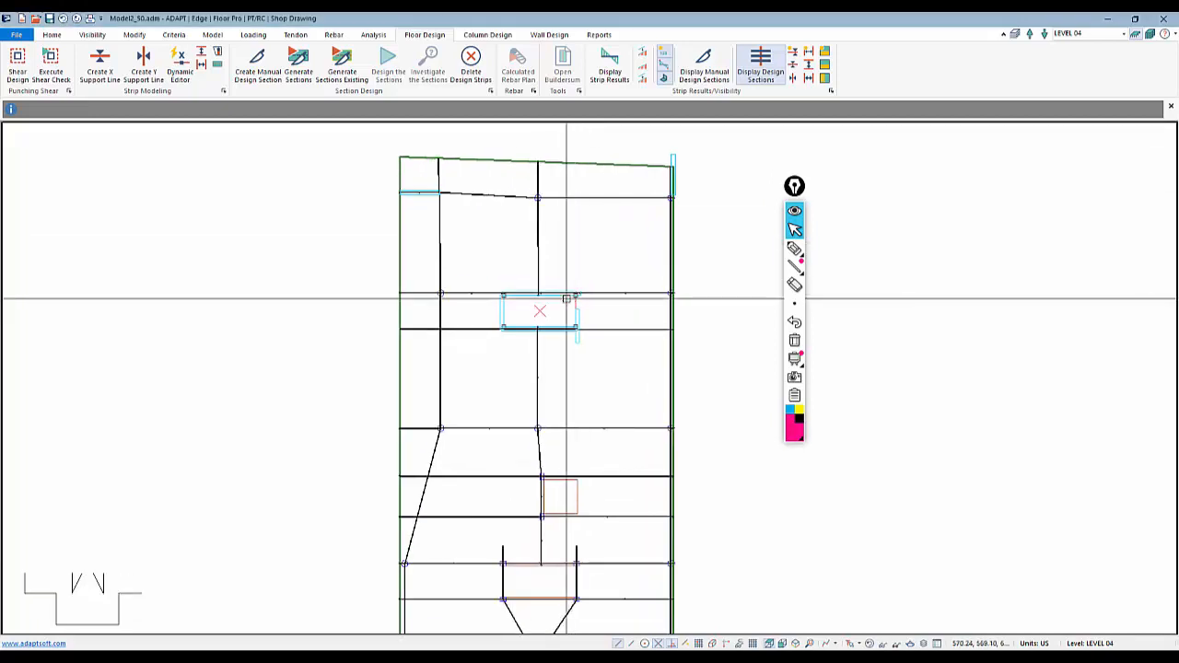
pyautogui.moveTo(594, 401); pyautogui.dragTo(623, 237, button='middle')
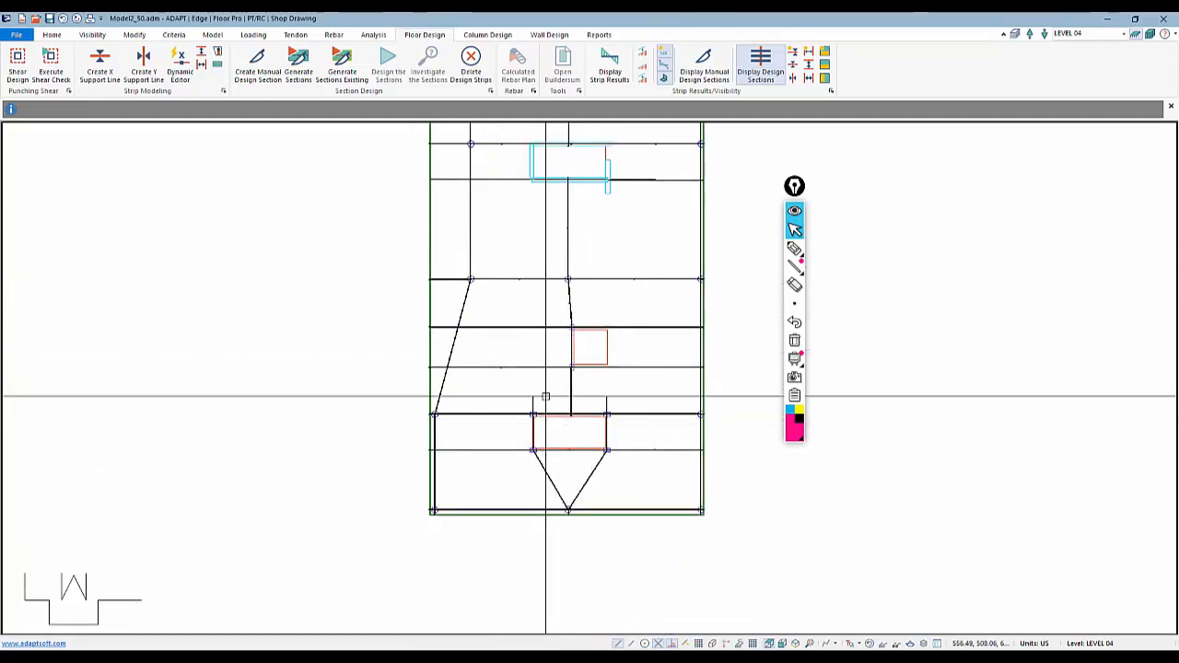
pyautogui.scroll(-2, 545, 396)
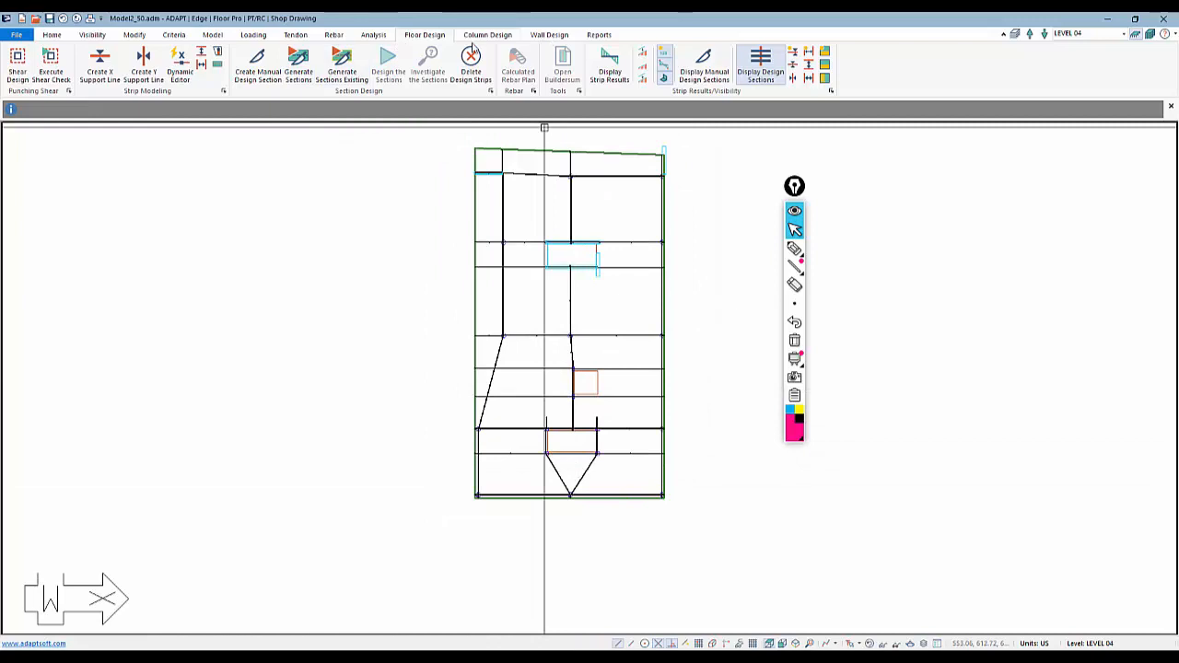
# Generate design sections for all support lines and toggle the support line display off
pyautogui.click(298, 64)
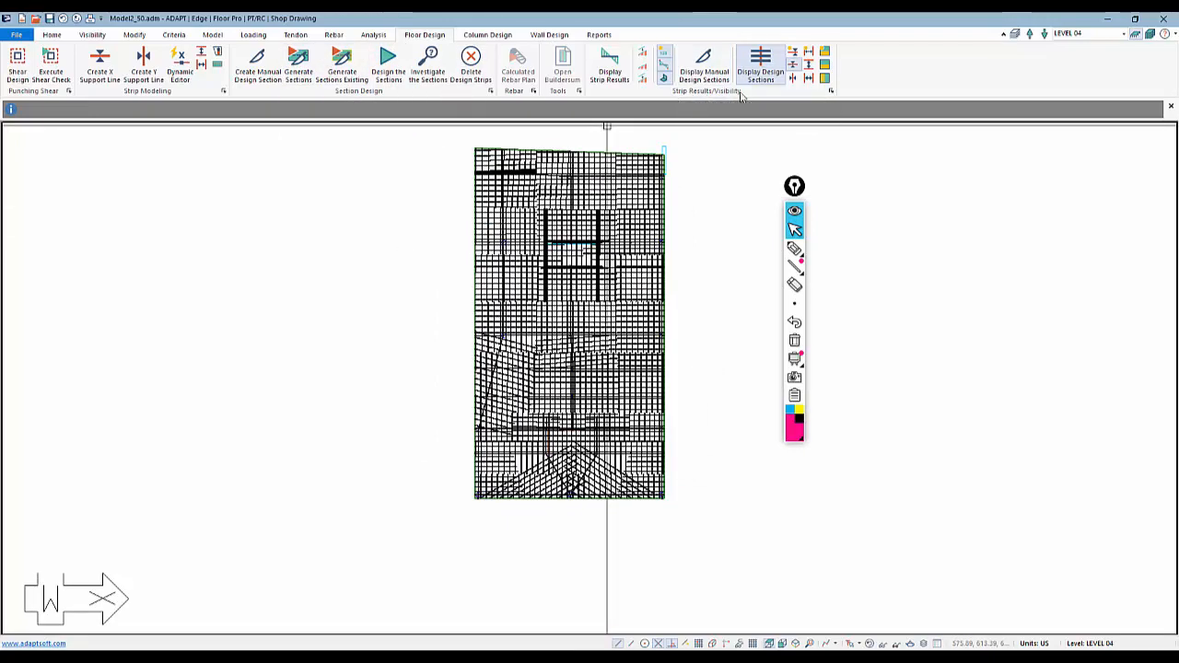
pyautogui.click(794, 64)
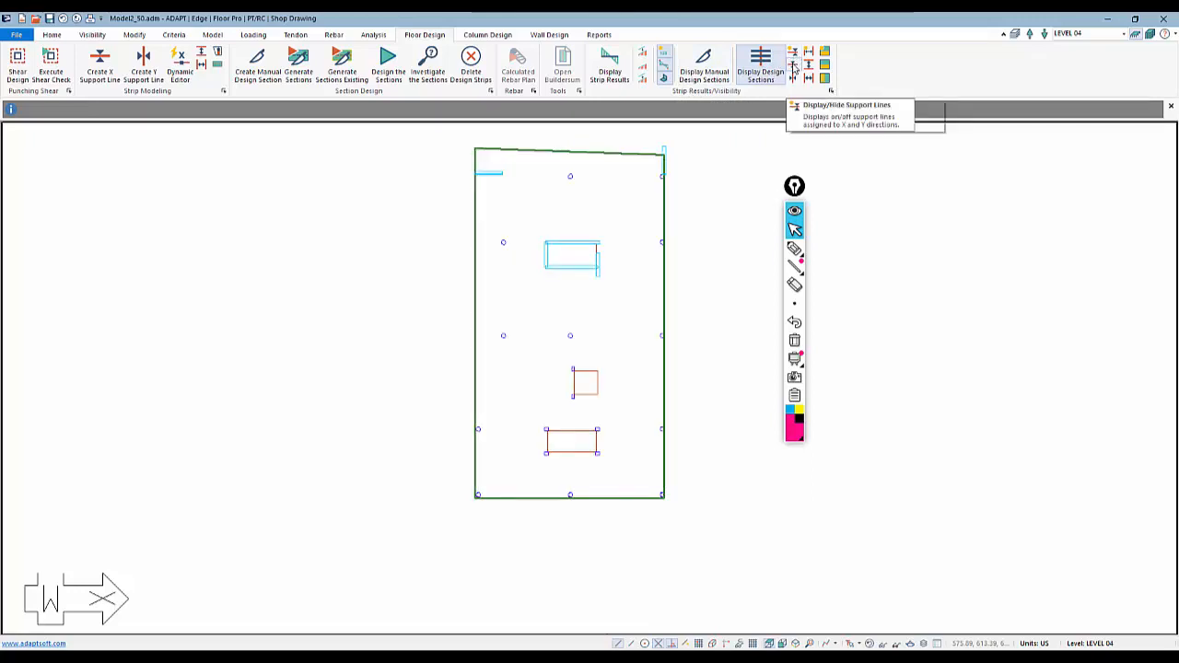
pyautogui.click(793, 66)
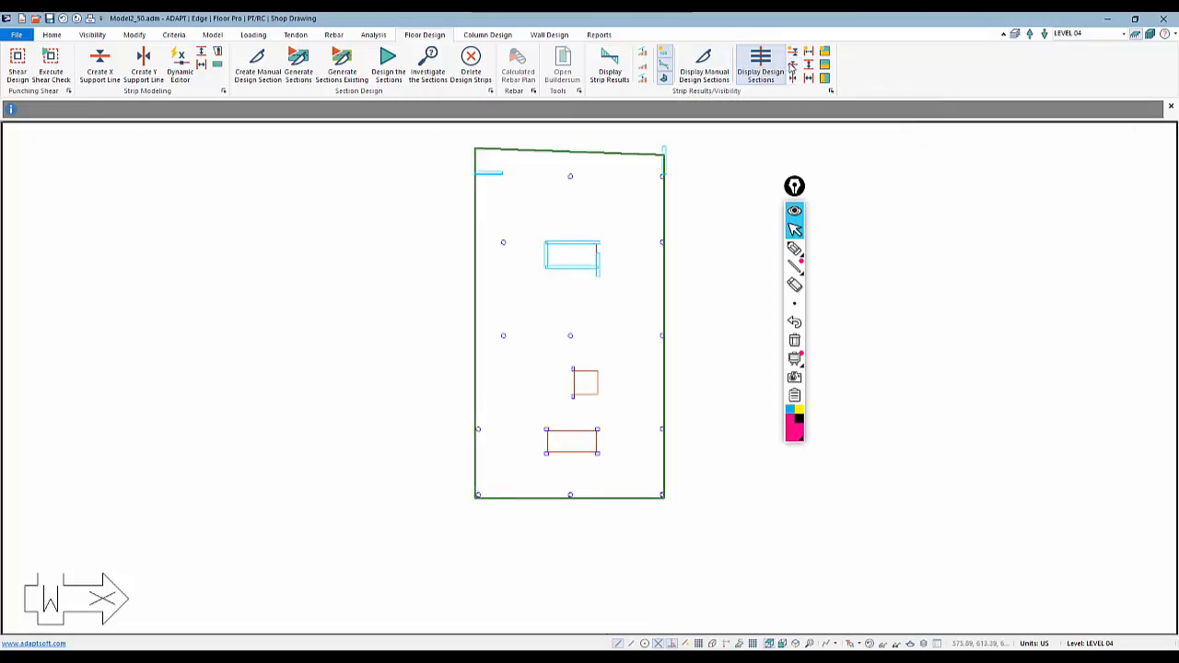
# Select the design strip along the slab's top edge and toggle an additional strip display option
pyautogui.moveTo(522, 290); pyautogui.dragTo(514, 322, button='middle')
pyautogui.scroll(2, 525, 211)
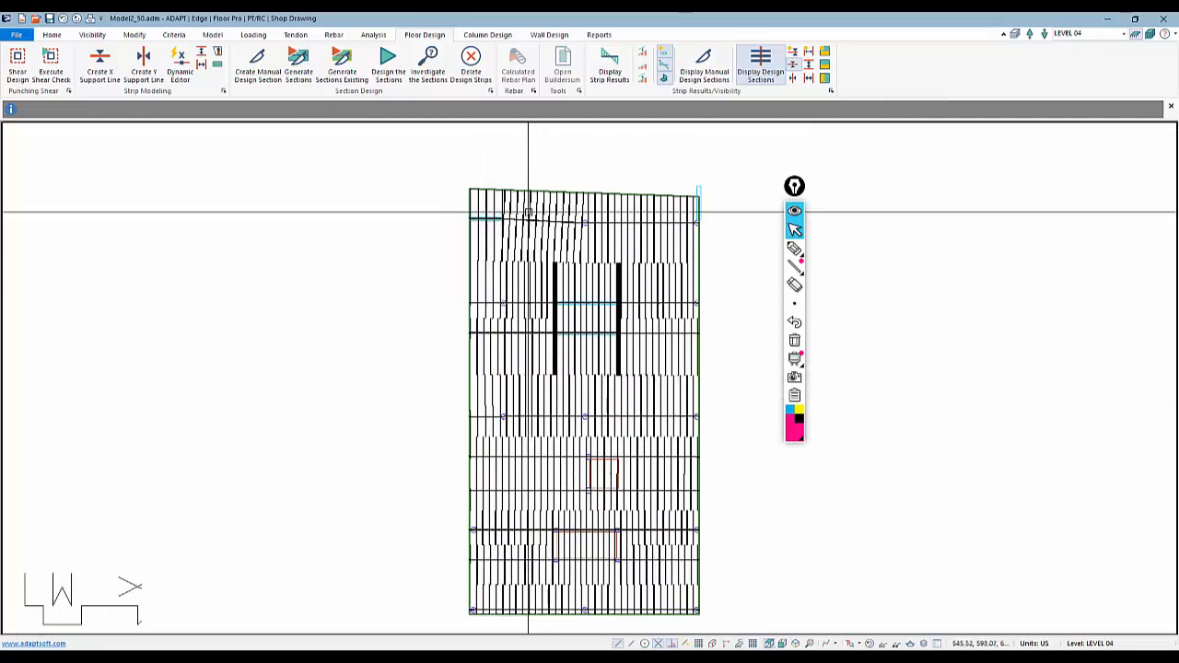
pyautogui.click(528, 212)
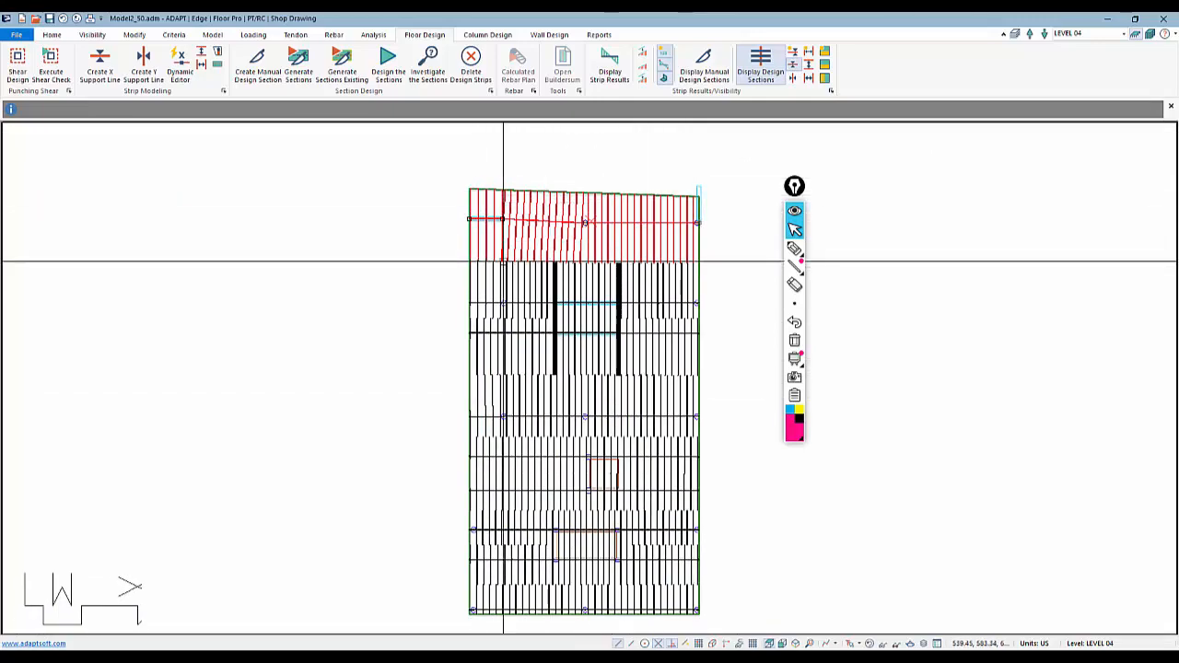
pyautogui.click(825, 65)
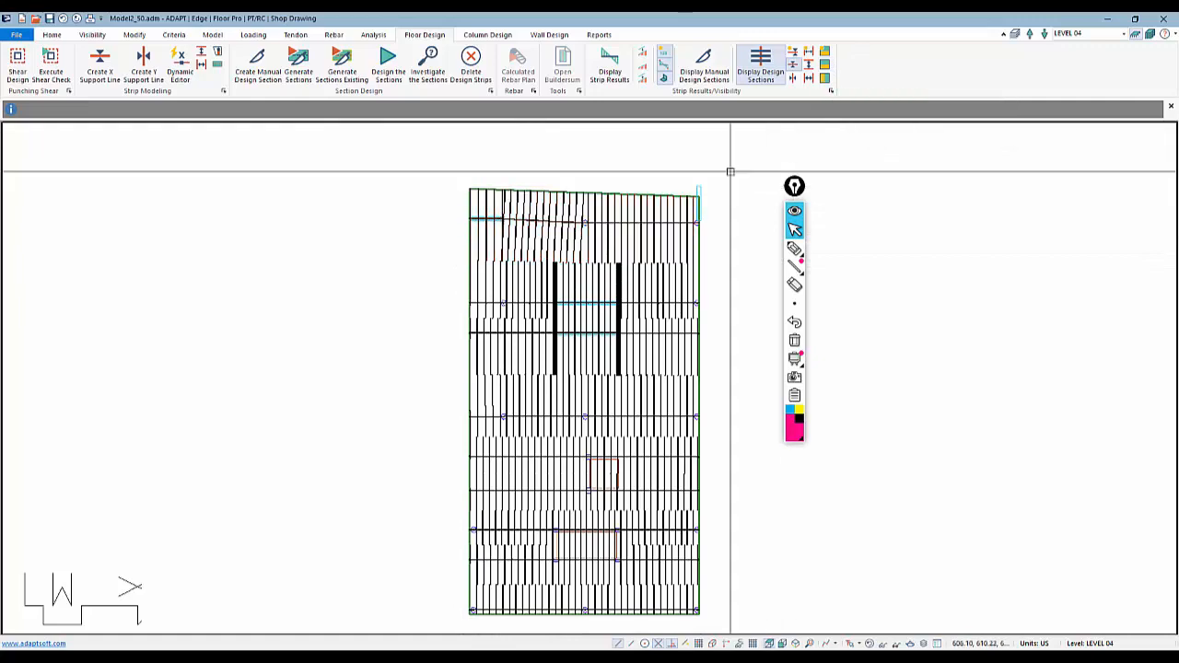
# Hide the design strip and design section displays and zoom in on the upper slab opening
pyautogui.moveTo(547, 244); pyautogui.dragTo(550, 171, button='middle')
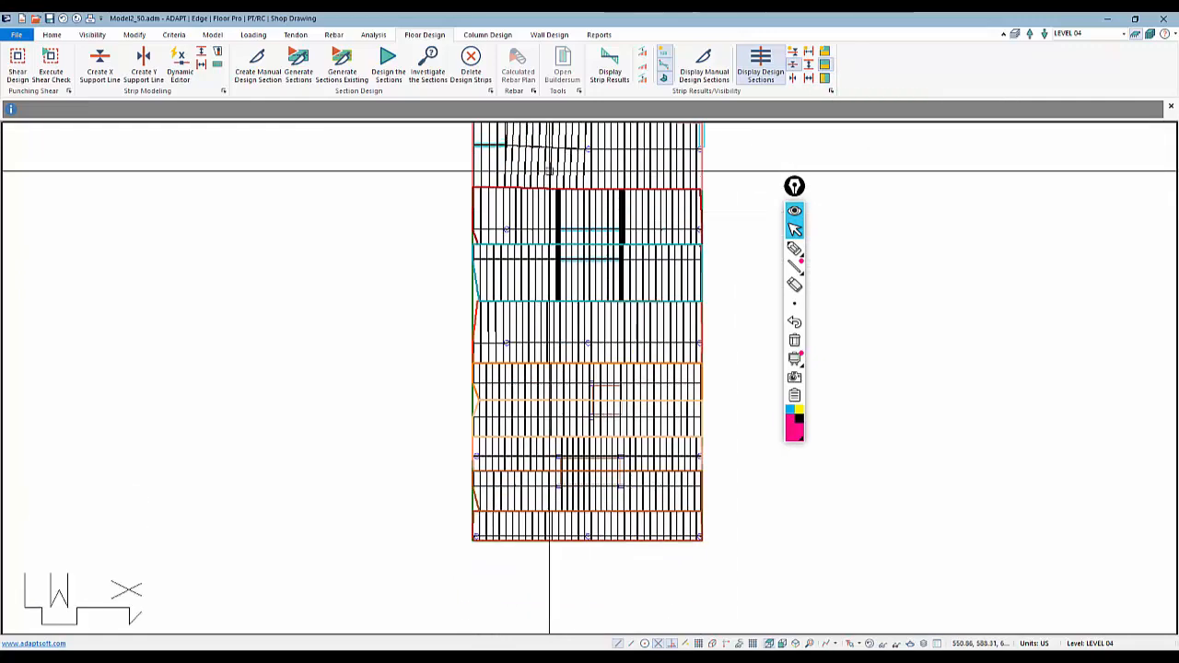
pyautogui.click(825, 64)
pyautogui.moveTo(686, 193); pyautogui.dragTo(684, 245, button='middle')
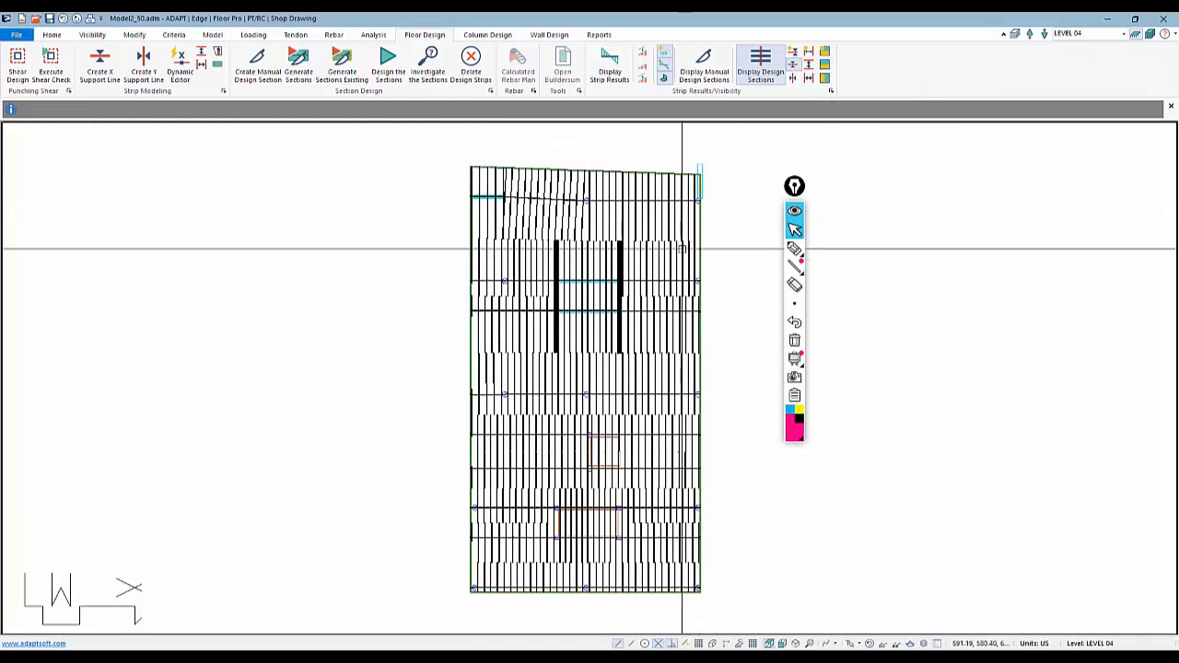
pyautogui.scroll(1, 581, 226)
pyautogui.moveTo(584, 270); pyautogui.dragTo(587, 361, button='middle')
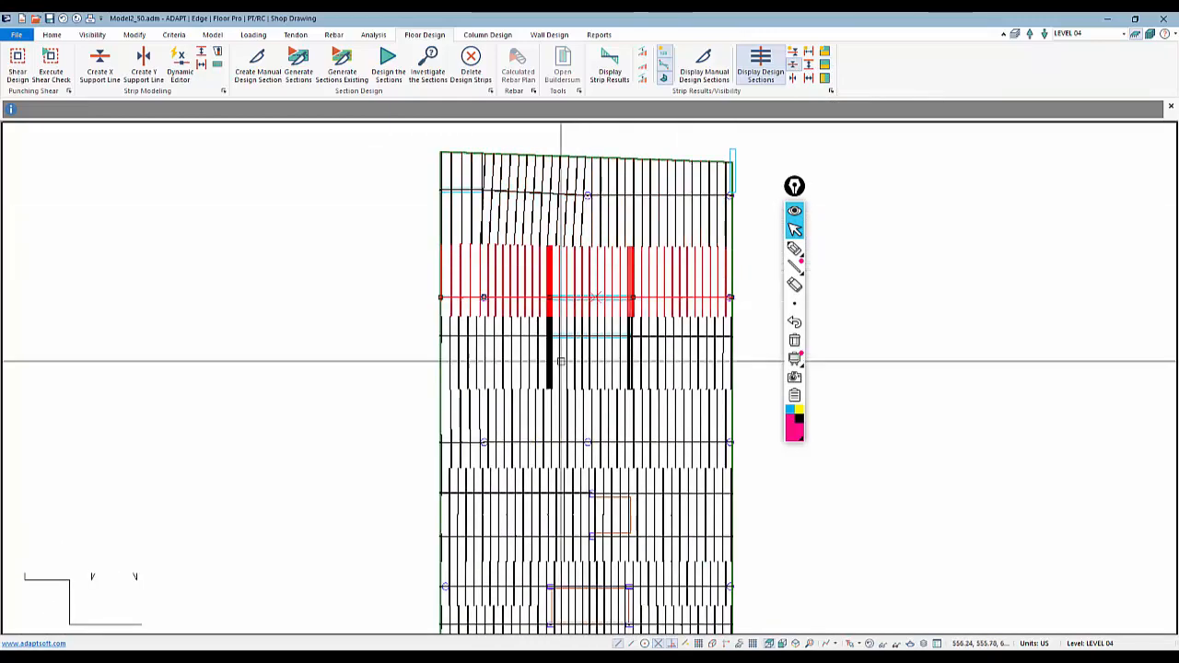
pyautogui.scroll(2, 590, 359)
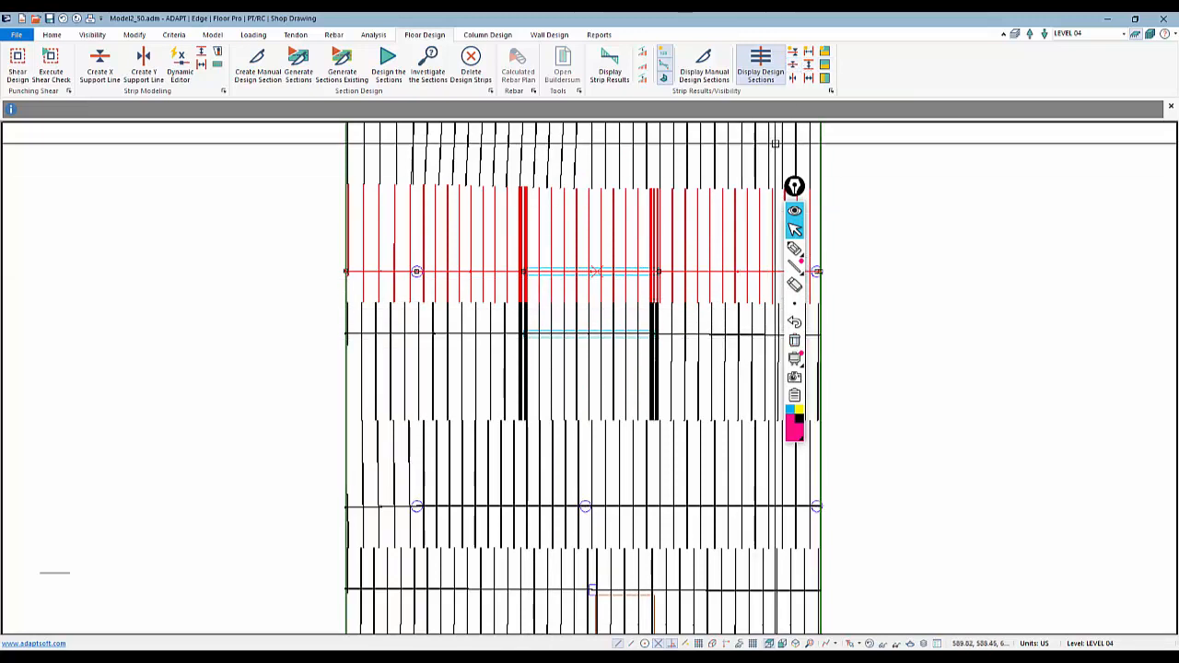
pyautogui.click(772, 73)
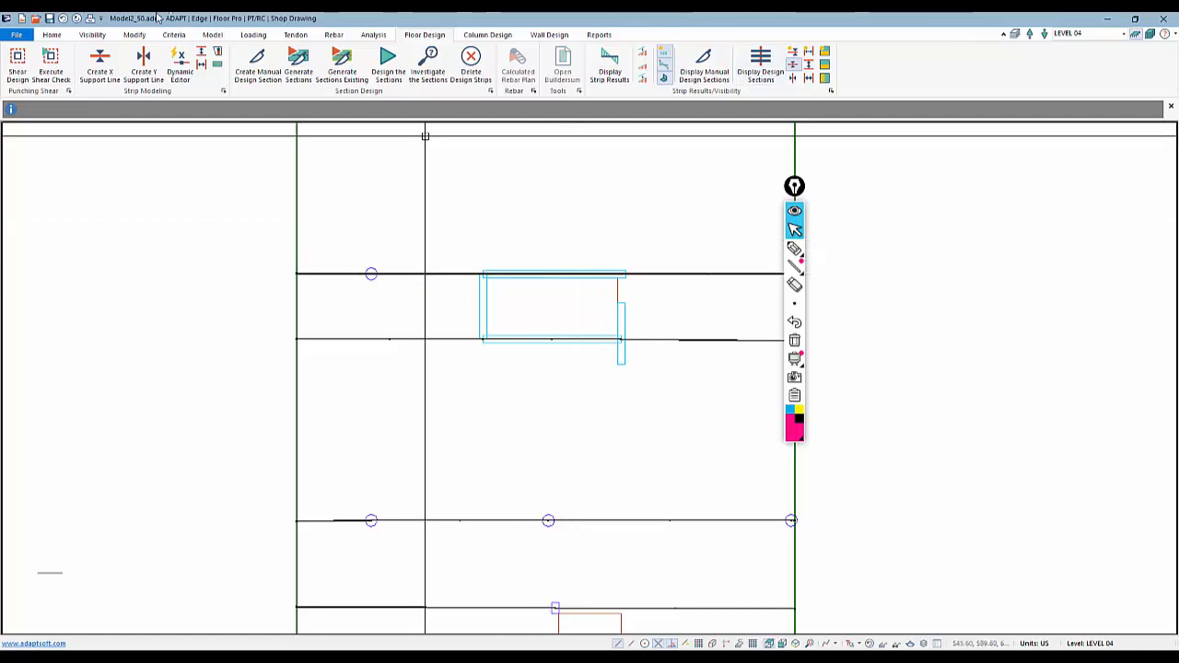
pyautogui.click(794, 248)
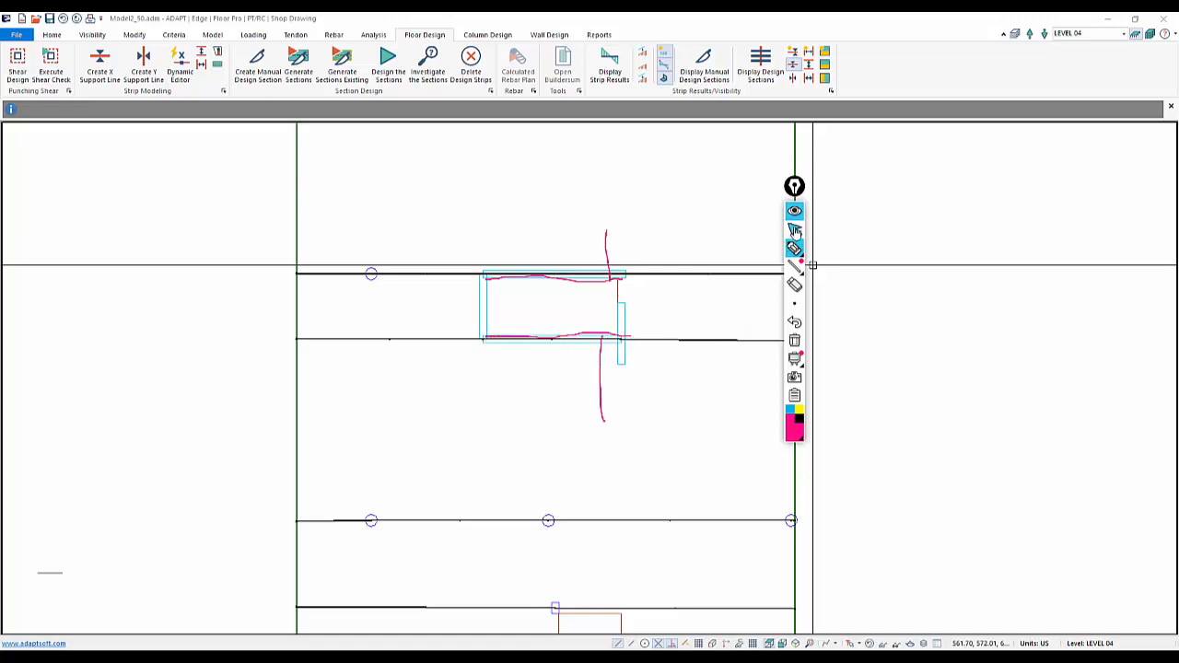
pyautogui.click(794, 344)
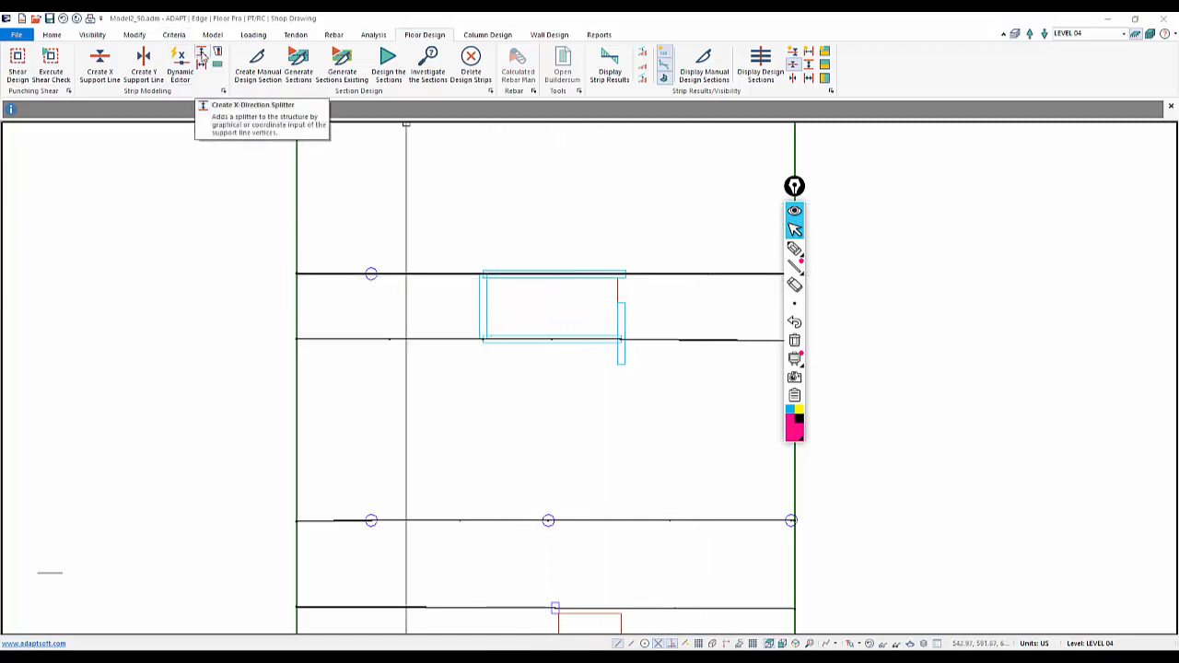
# Create X-direction splitters along the top and bottom edges of the upper opening, then exit the command
pyautogui.click(202, 56)
pyautogui.scroll(2, 488, 286)
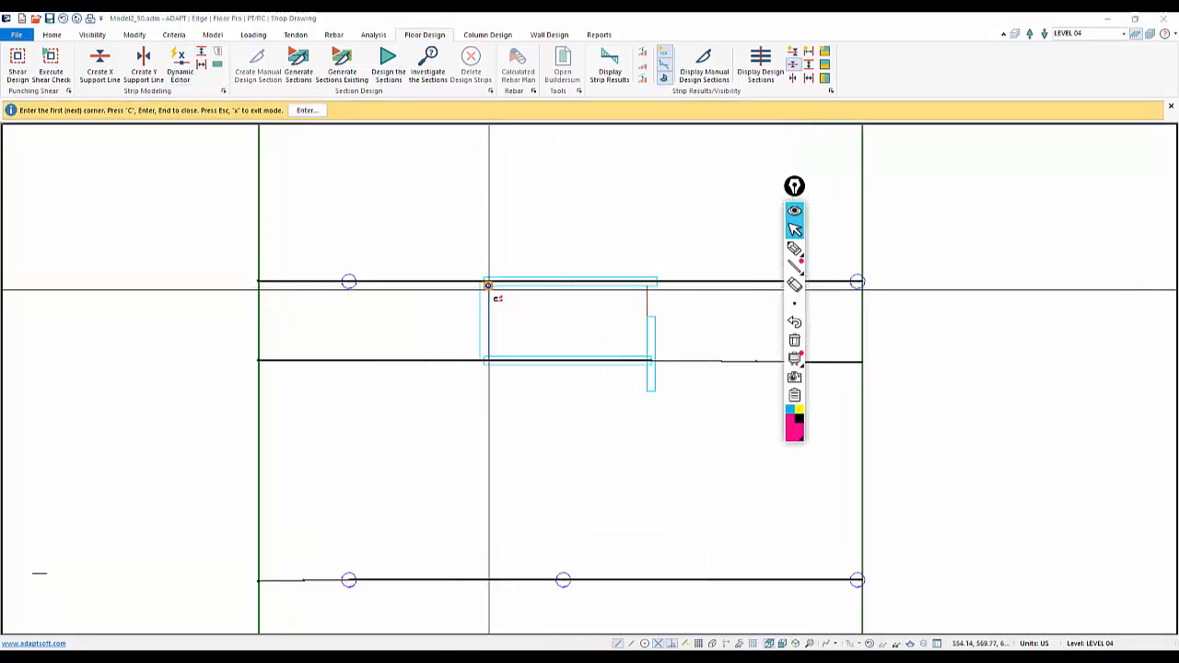
pyautogui.click(488, 286)
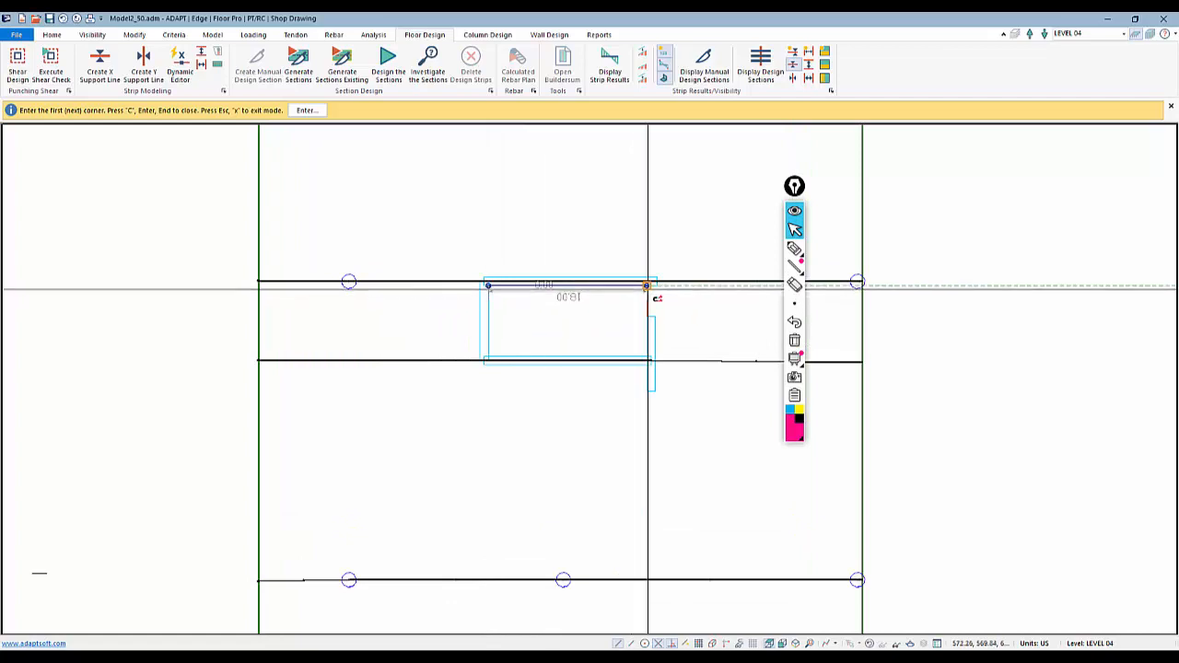
pyautogui.click(648, 285)
pyautogui.click(488, 357)
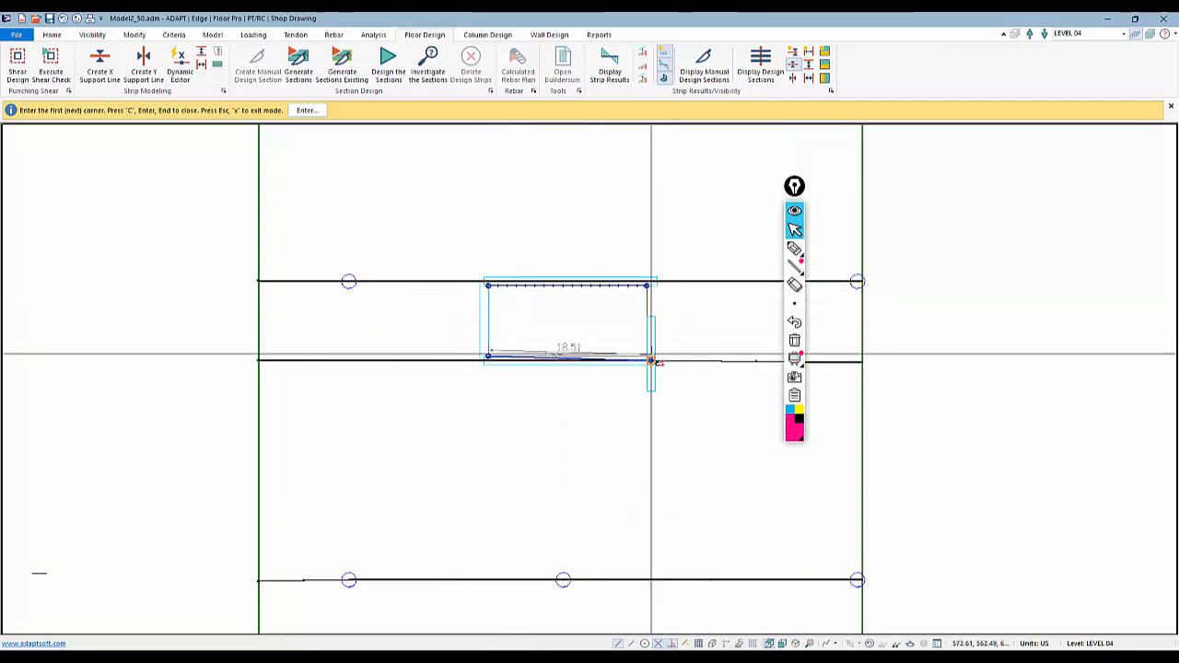
pyautogui.scroll(-2, 540, 318)
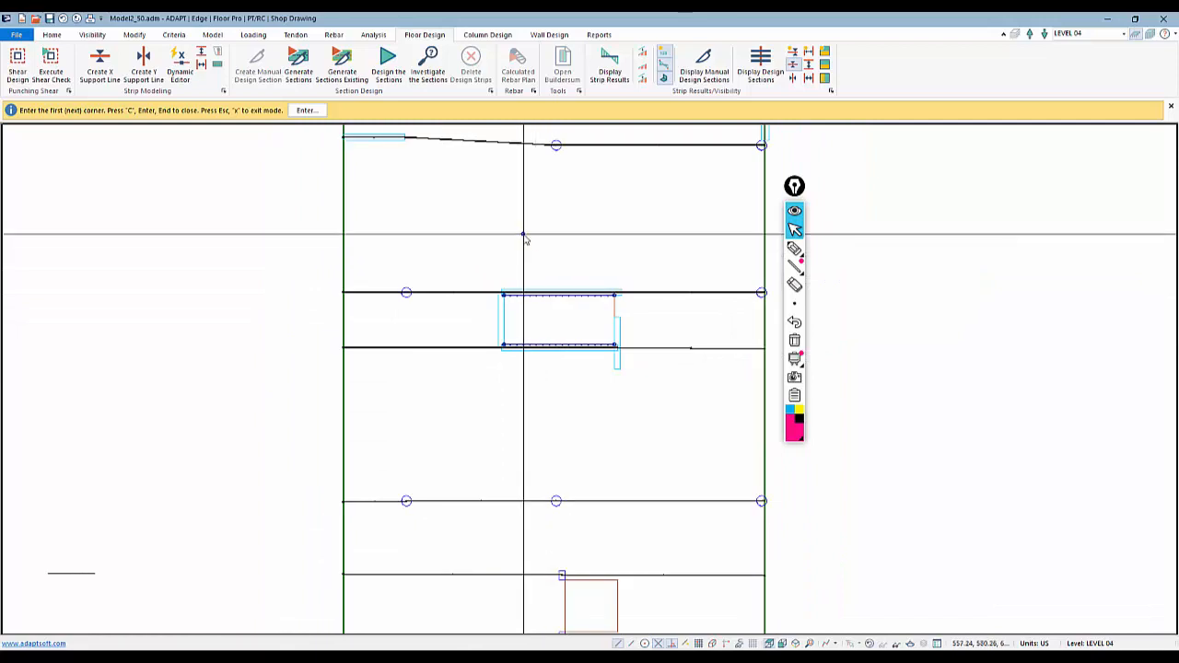
pyautogui.rightClick(523, 235)
pyautogui.rightClick(532, 202)
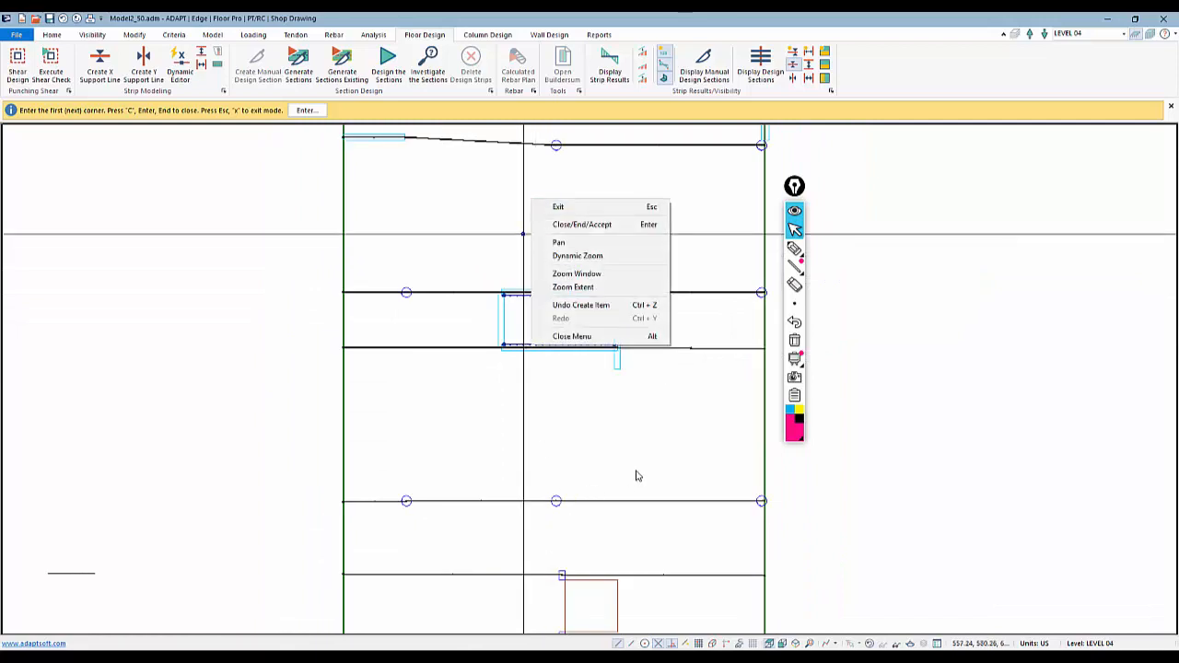
pyautogui.click(558, 208)
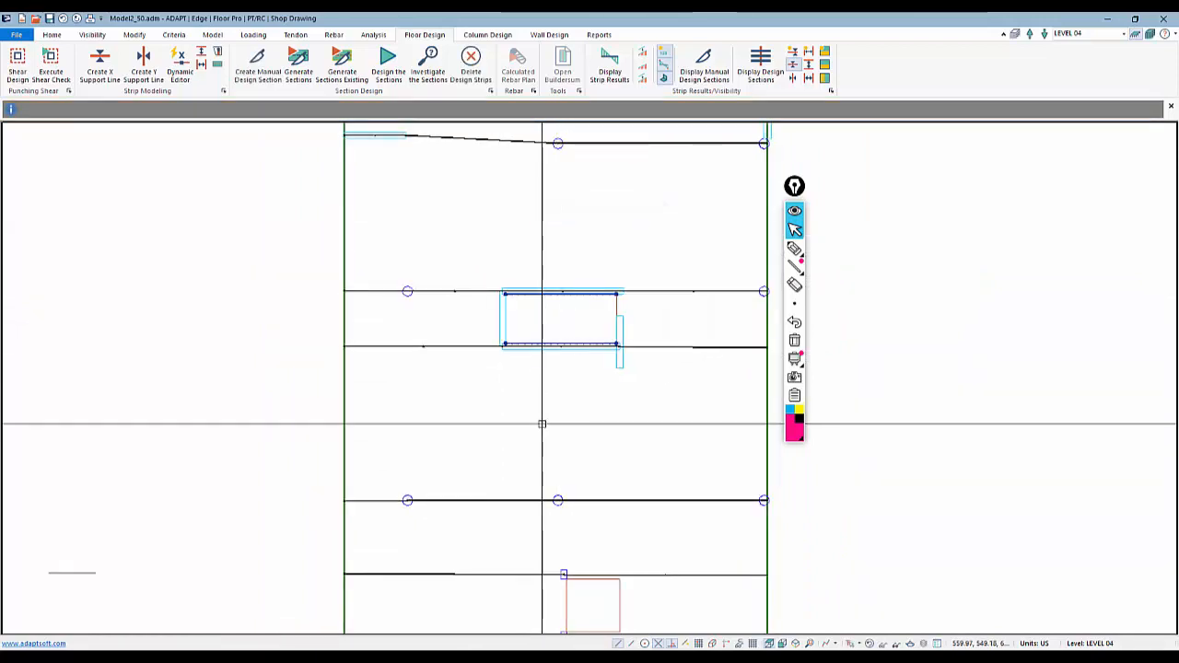
# Create X-direction splitters along the top and bottom edges of the middle rectangular opening
pyautogui.click(201, 55)
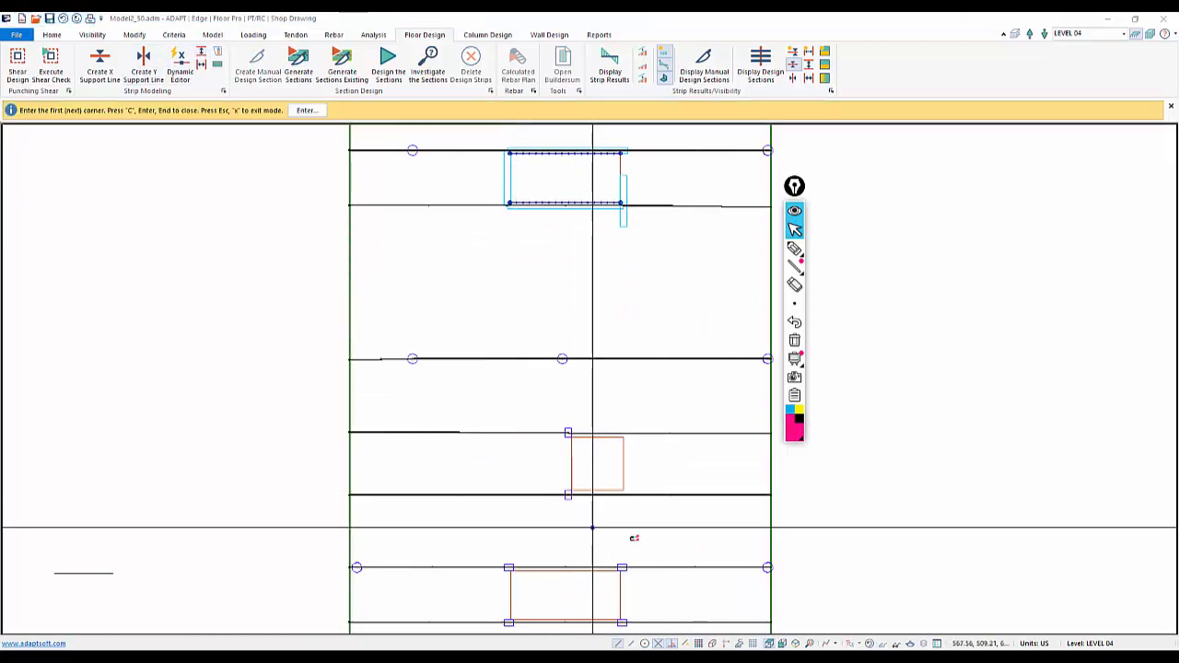
pyautogui.moveTo(577, 465); pyautogui.dragTo(585, 366, button='middle')
pyautogui.click(580, 338)
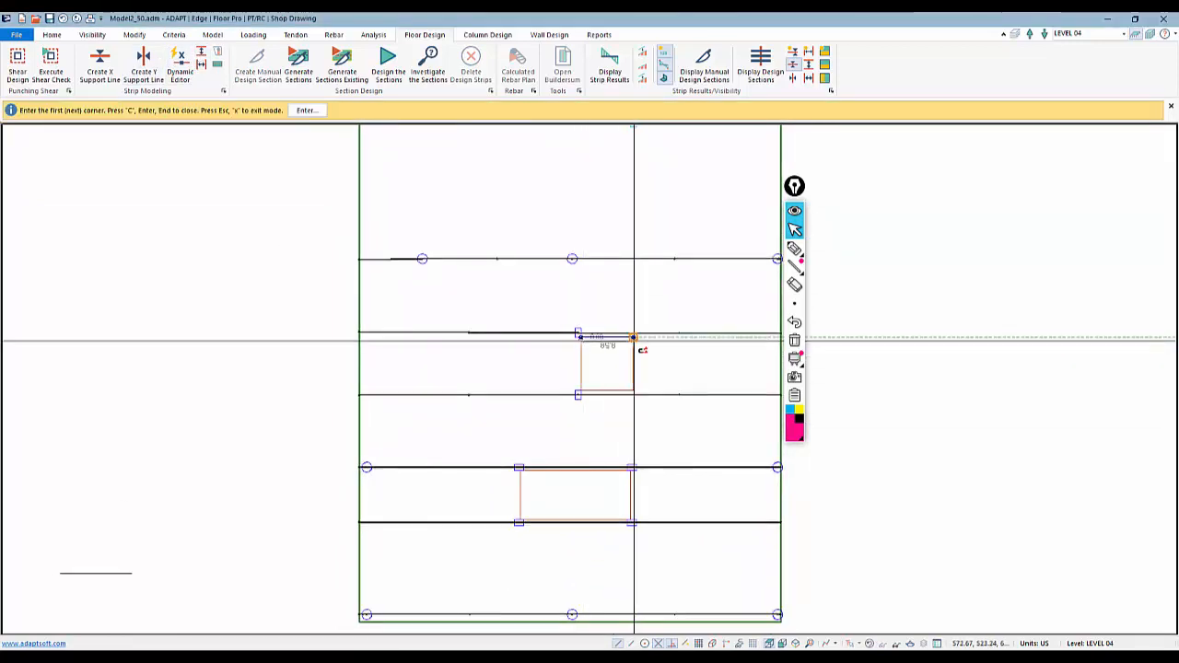
pyautogui.click(632, 338)
pyautogui.click(581, 390)
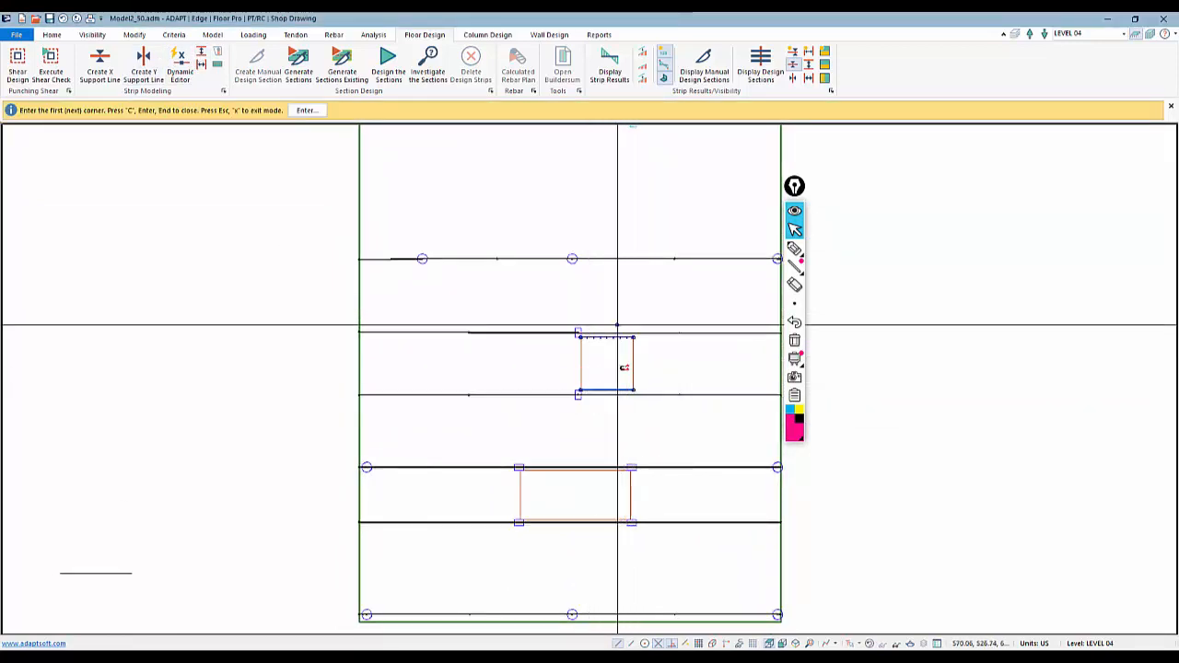
pyautogui.click(632, 393)
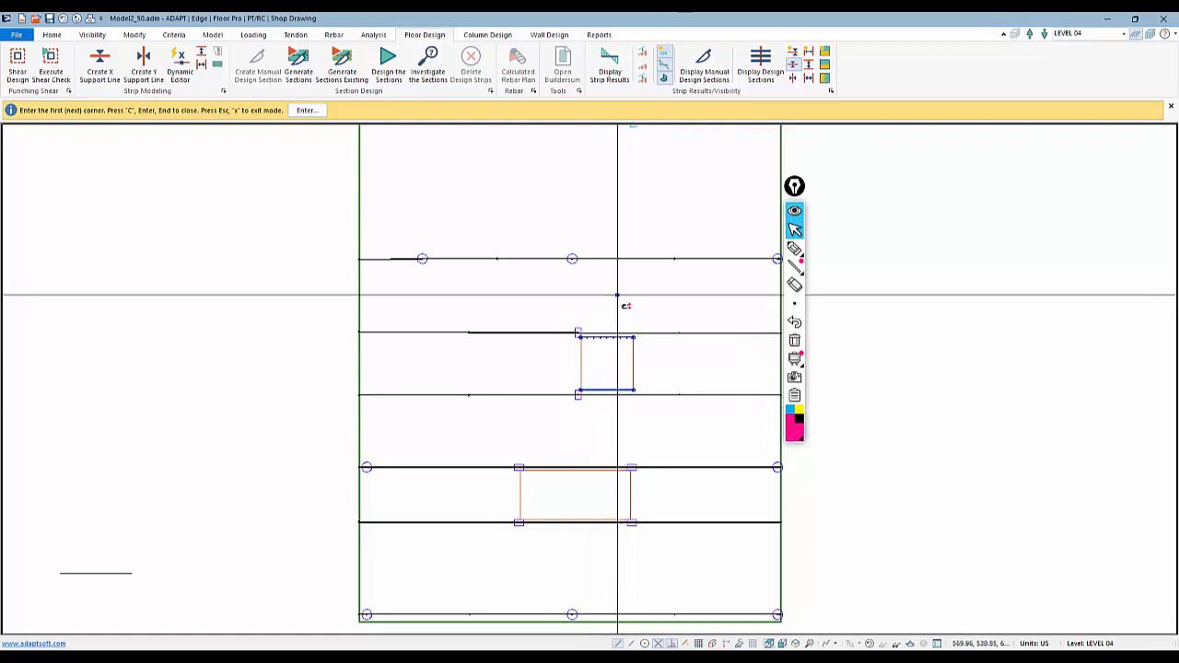
# Create X-direction splitters along the top and bottom edges of the lower opening and exit the command
pyautogui.moveTo(524, 467); pyautogui.dragTo(513, 374, button='middle')
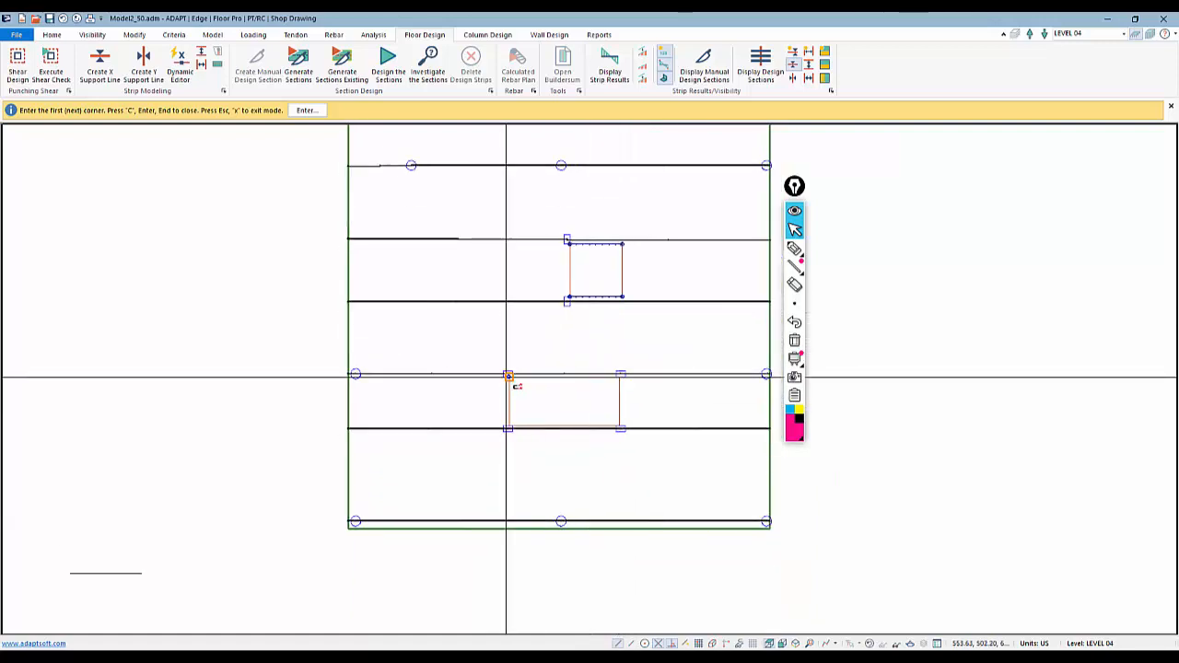
pyautogui.click(508, 375)
pyautogui.click(621, 375)
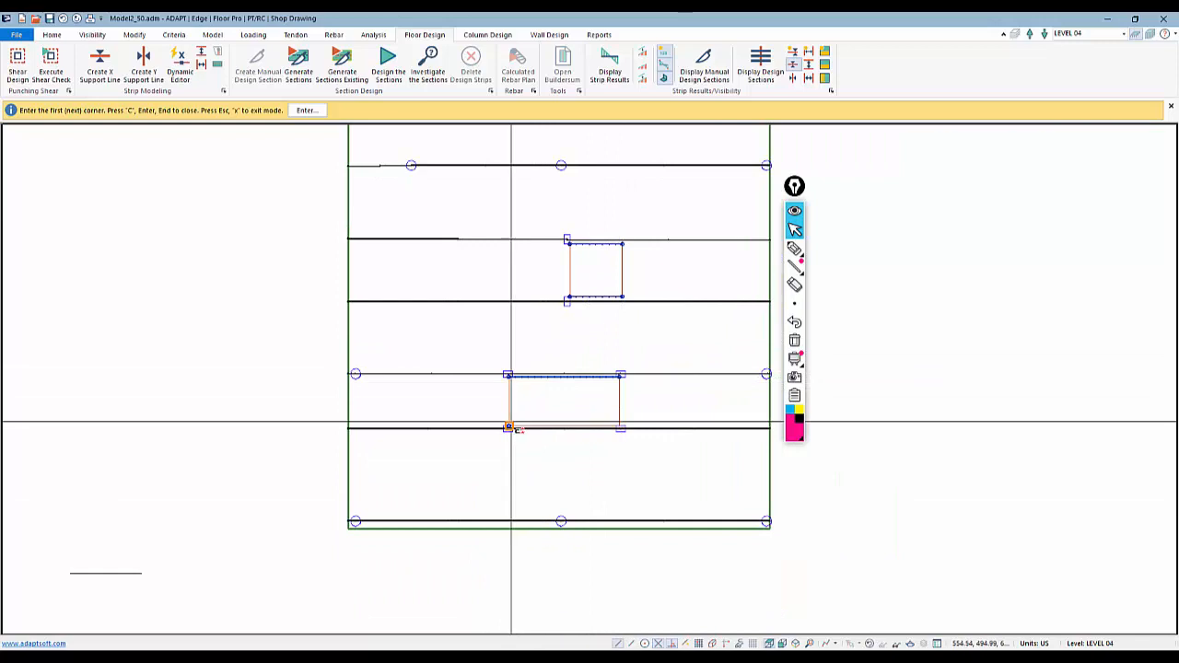
pyautogui.click(509, 426)
pyautogui.click(618, 427)
pyautogui.scroll(-1, 604, 432)
pyautogui.scroll(-3, 590, 470)
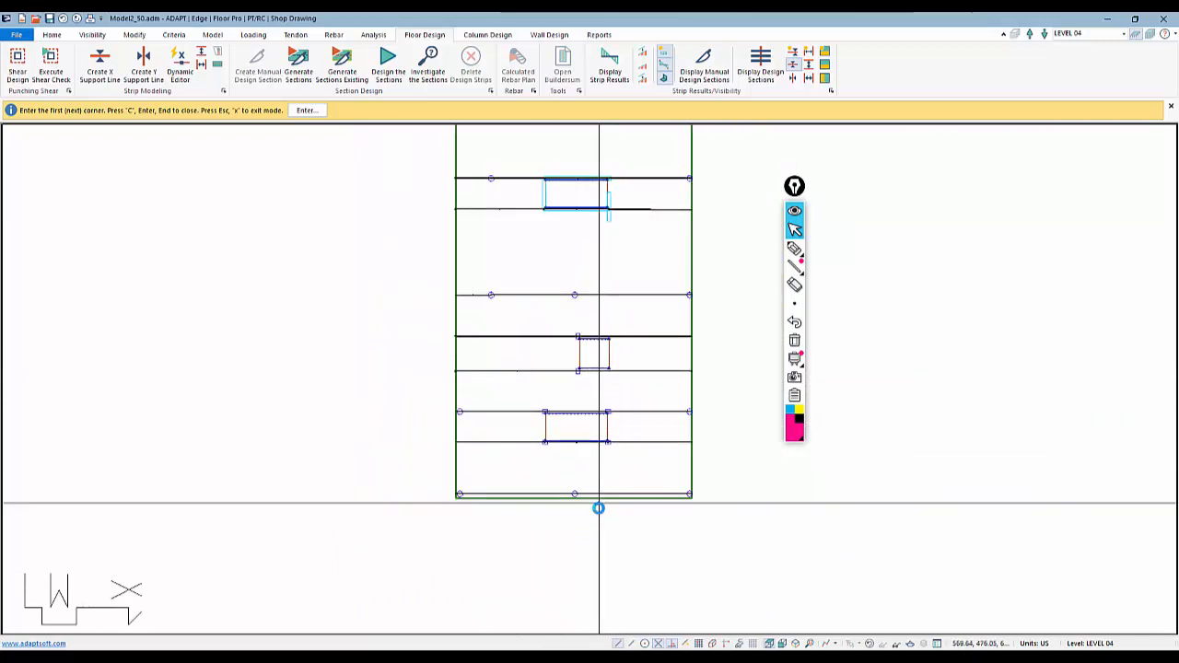
pyautogui.rightClick(442, 328)
pyautogui.click(464, 328)
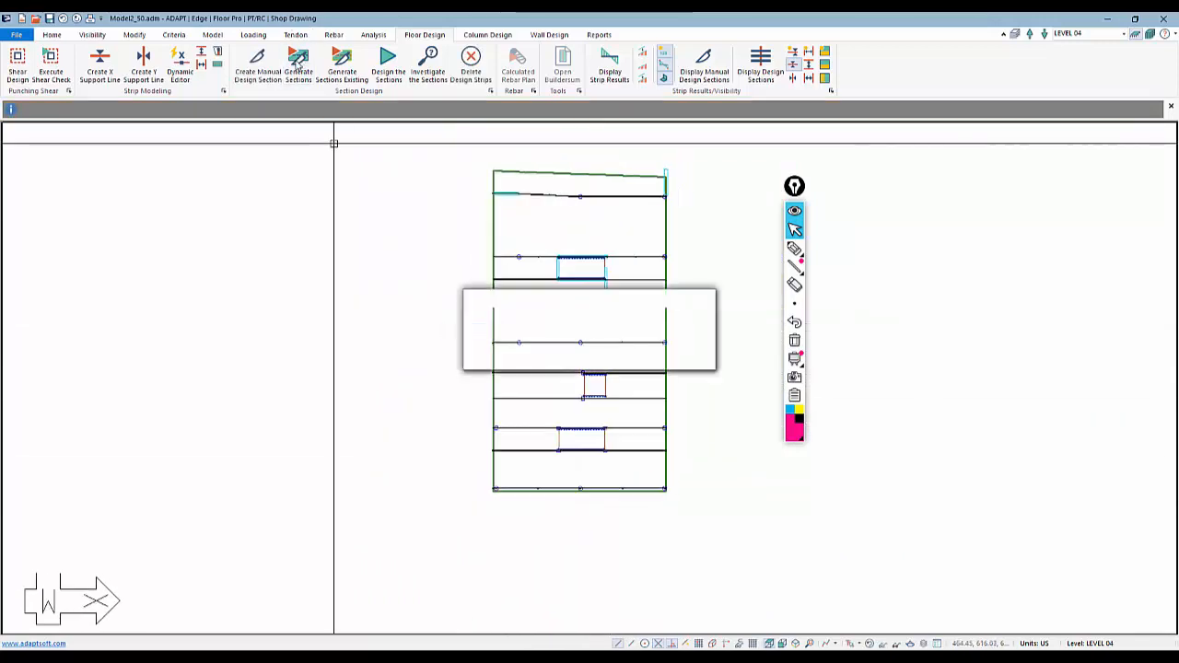
# Display the design sections and inspect how they are cut around the openings
pyautogui.click(761, 67)
pyautogui.scroll(1, 604, 316)
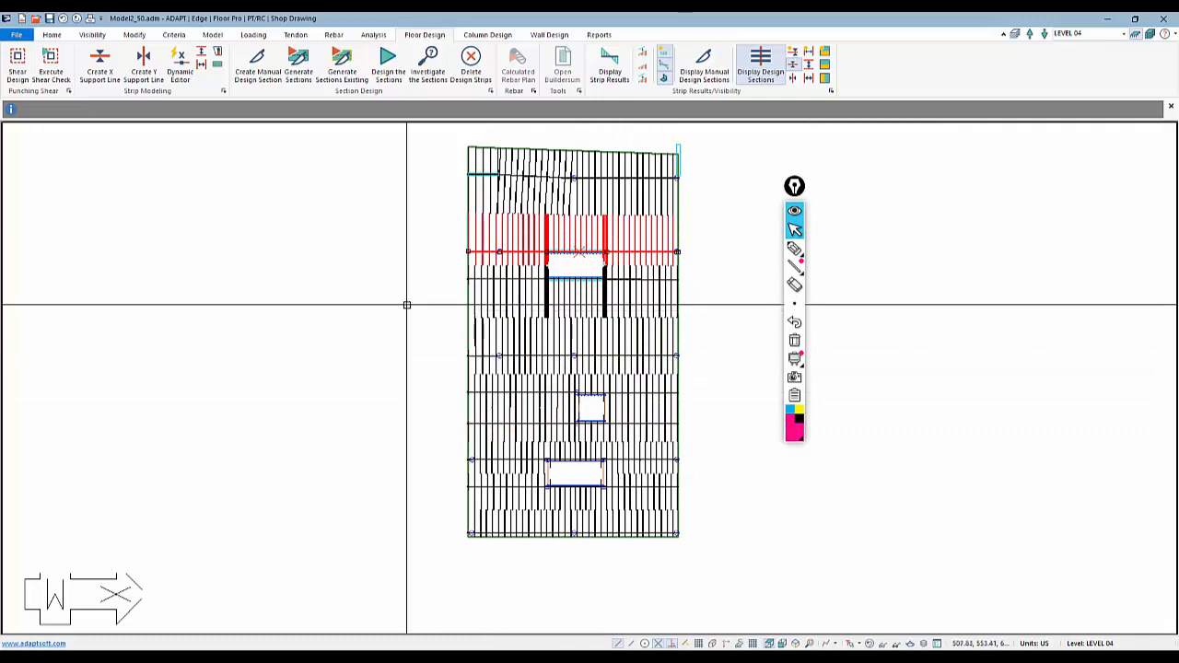
pyautogui.scroll(2, 384, 263)
pyautogui.scroll(2, 632, 291)
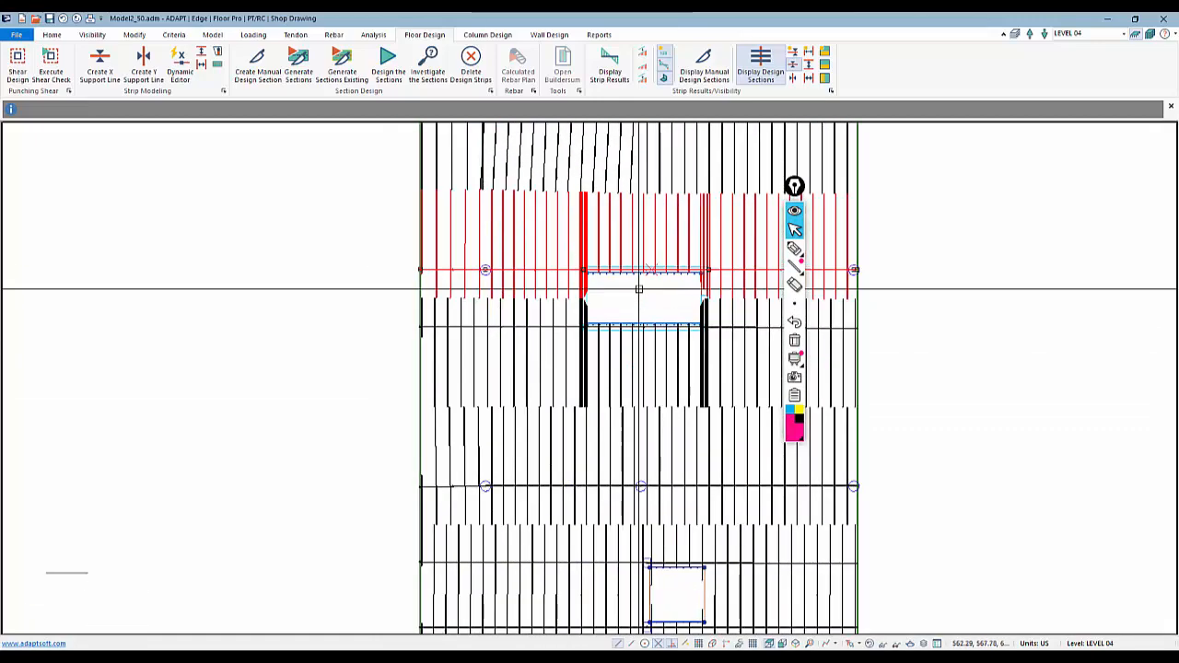
pyautogui.moveTo(640, 289); pyautogui.dragTo(519, 281, button='middle')
pyautogui.scroll(-2, 578, 293)
pyautogui.scroll(-1, 648, 325)
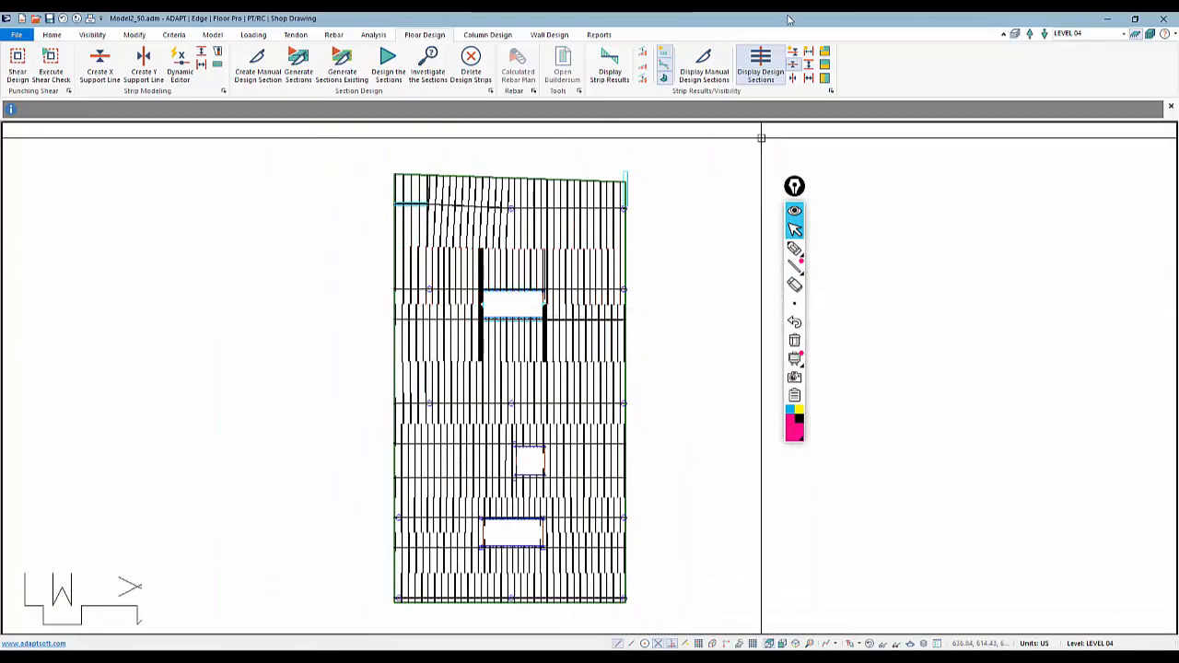
# Switch to the Y-direction design sections and select individual design strips to examine them
pyautogui.click(792, 65)
pyautogui.click(794, 81)
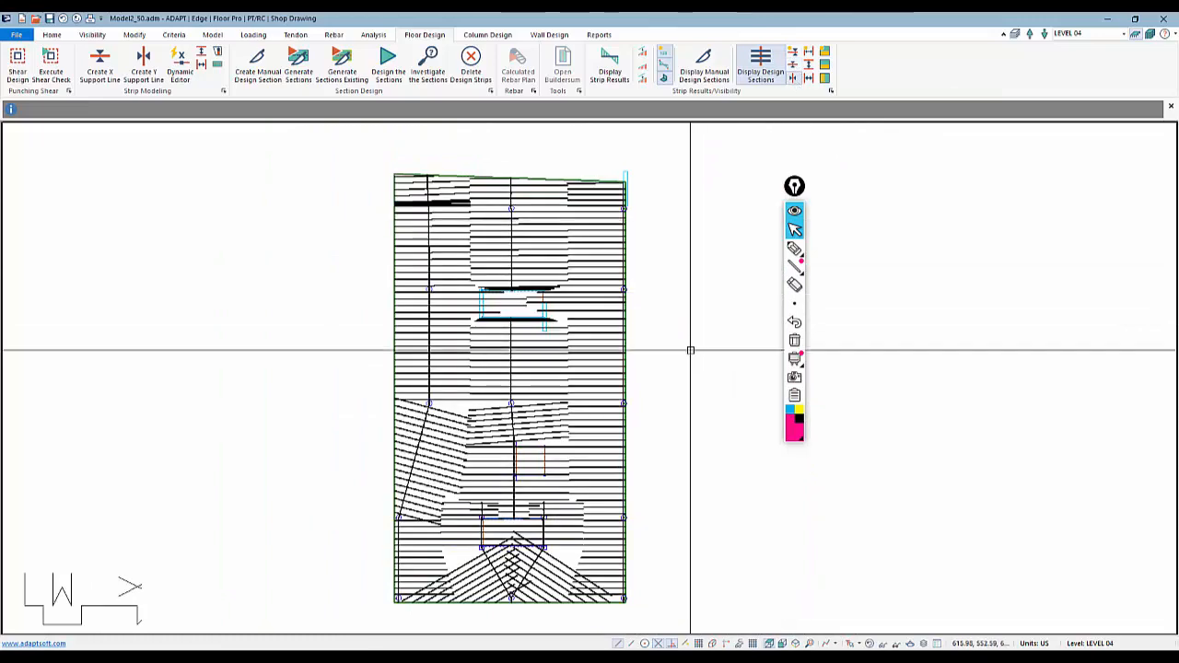
pyautogui.moveTo(690, 350); pyautogui.dragTo(710, 322, button='middle')
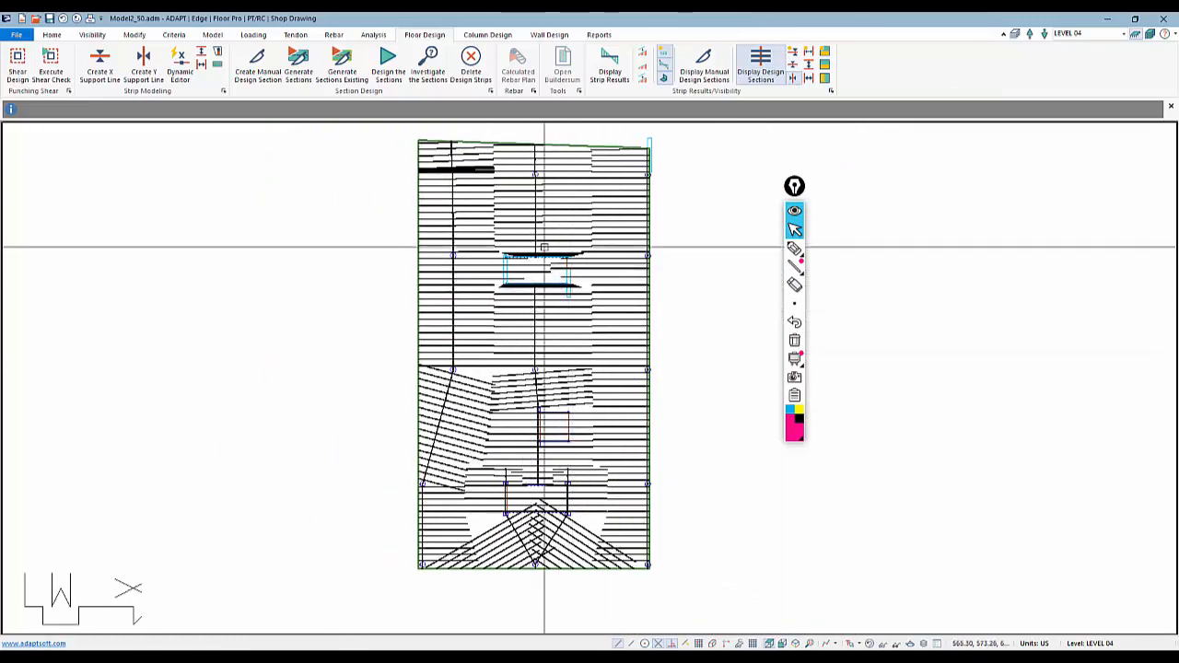
pyautogui.click(528, 266)
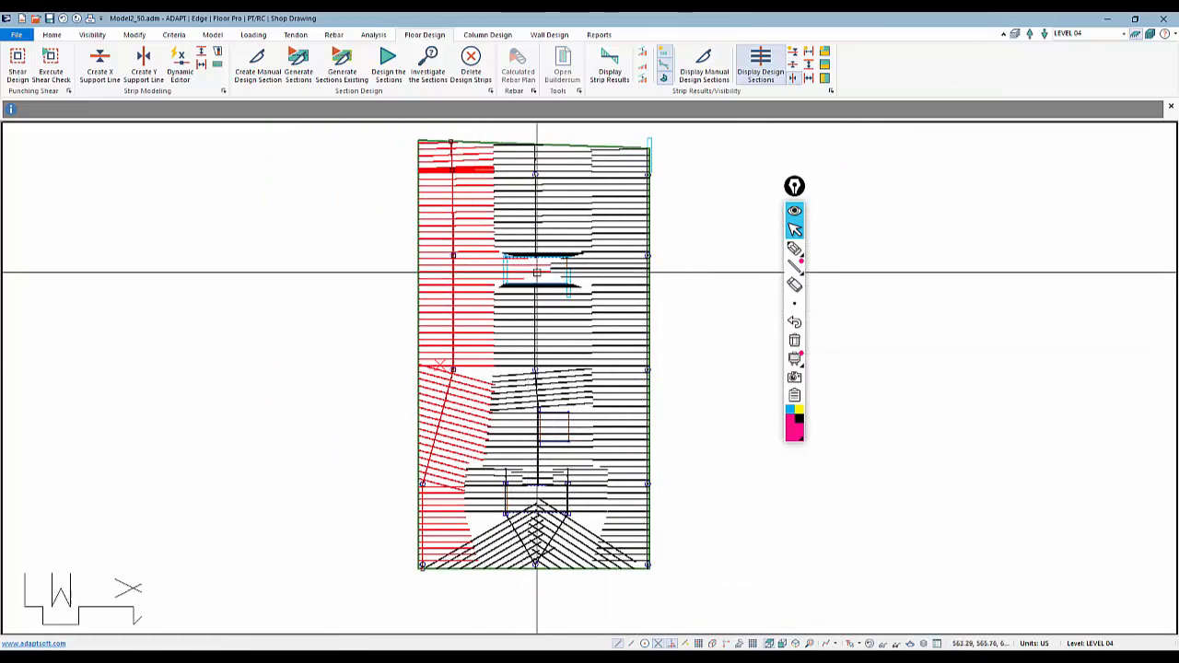
pyautogui.moveTo(547, 350); pyautogui.dragTo(542, 314, button='middle')
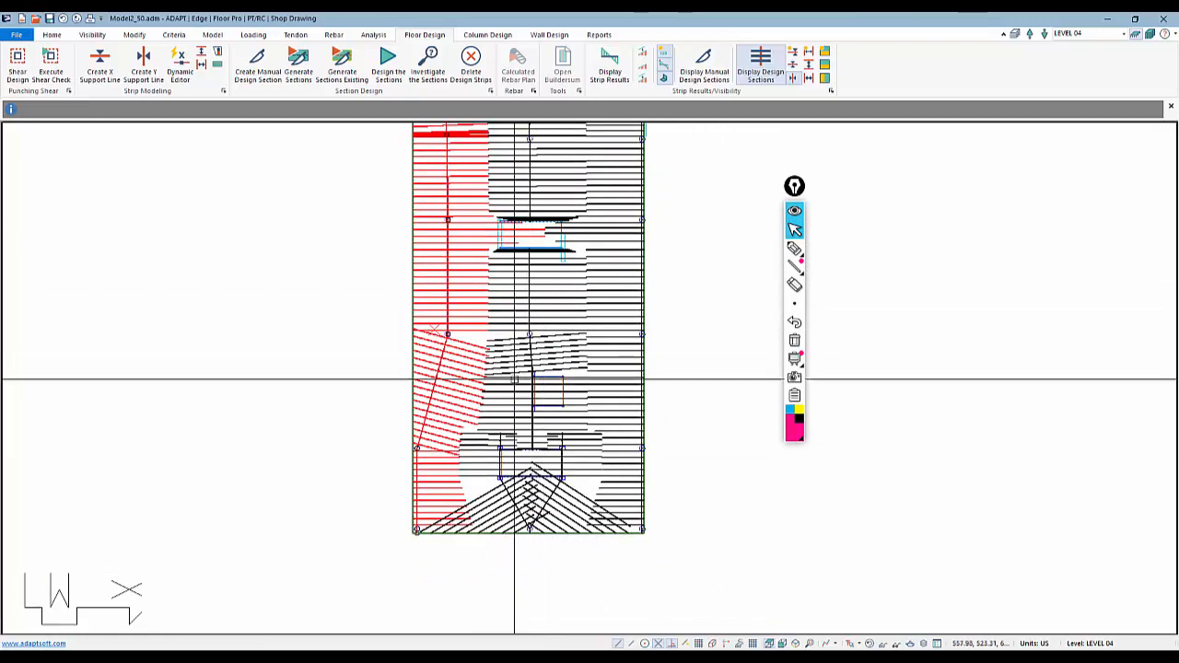
pyautogui.click(530, 379)
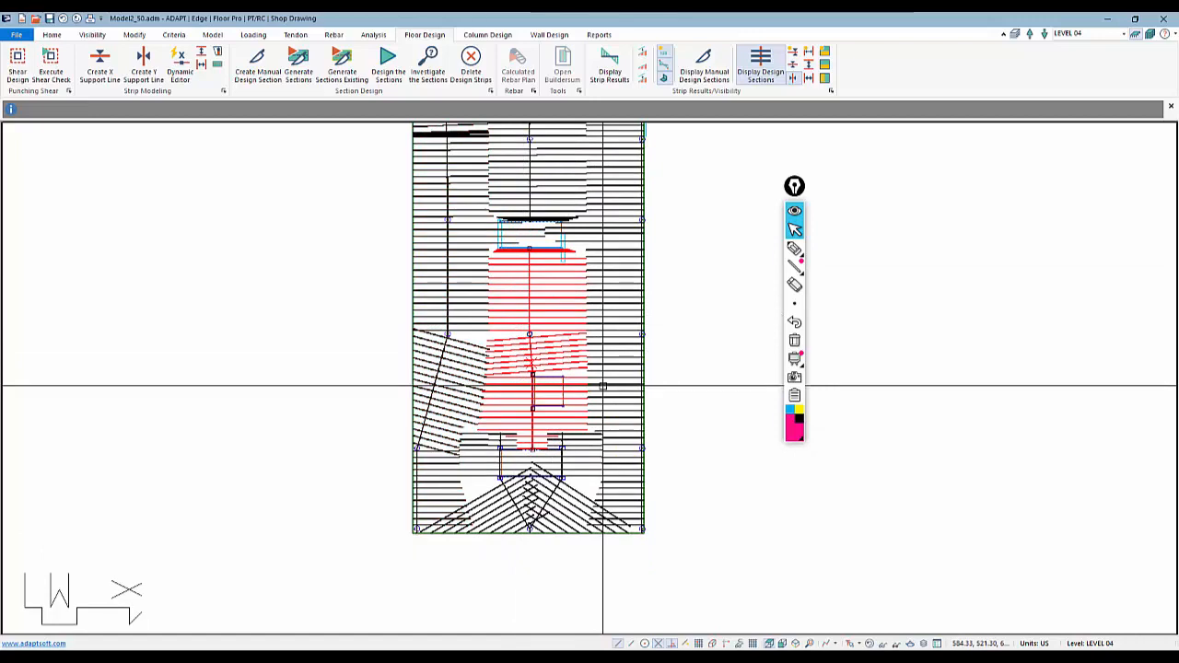
pyautogui.moveTo(547, 561); pyautogui.dragTo(560, 415, button='middle')
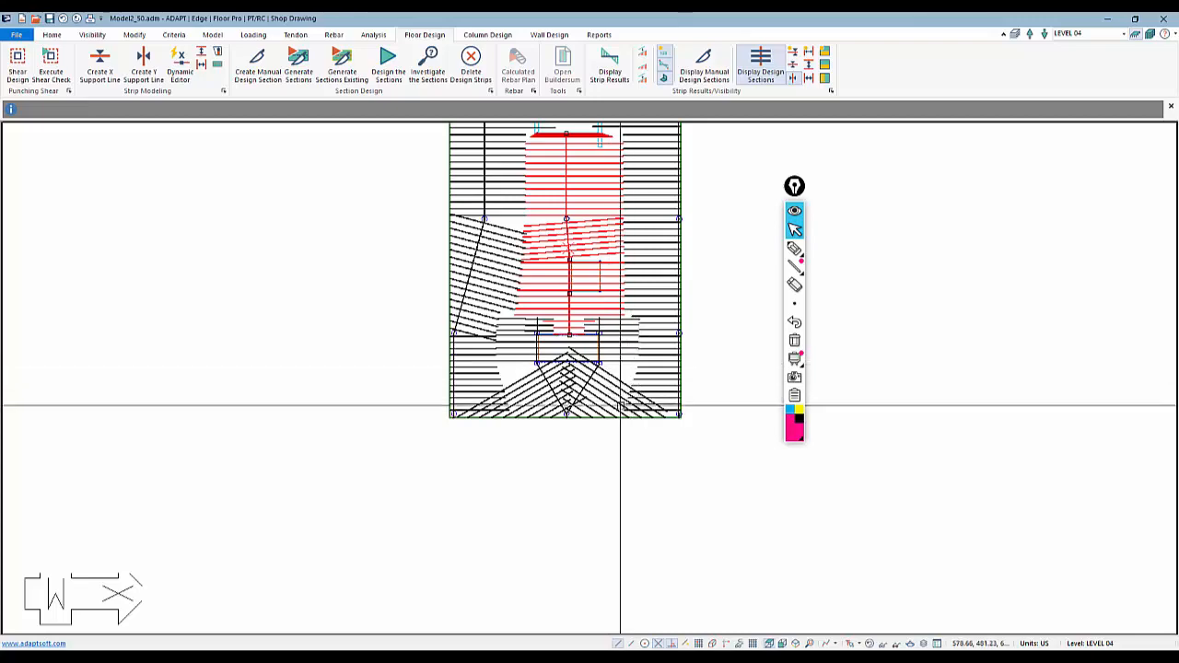
pyautogui.click(537, 531)
pyautogui.scroll(-4, 542, 558)
pyautogui.scroll(-2, 512, 567)
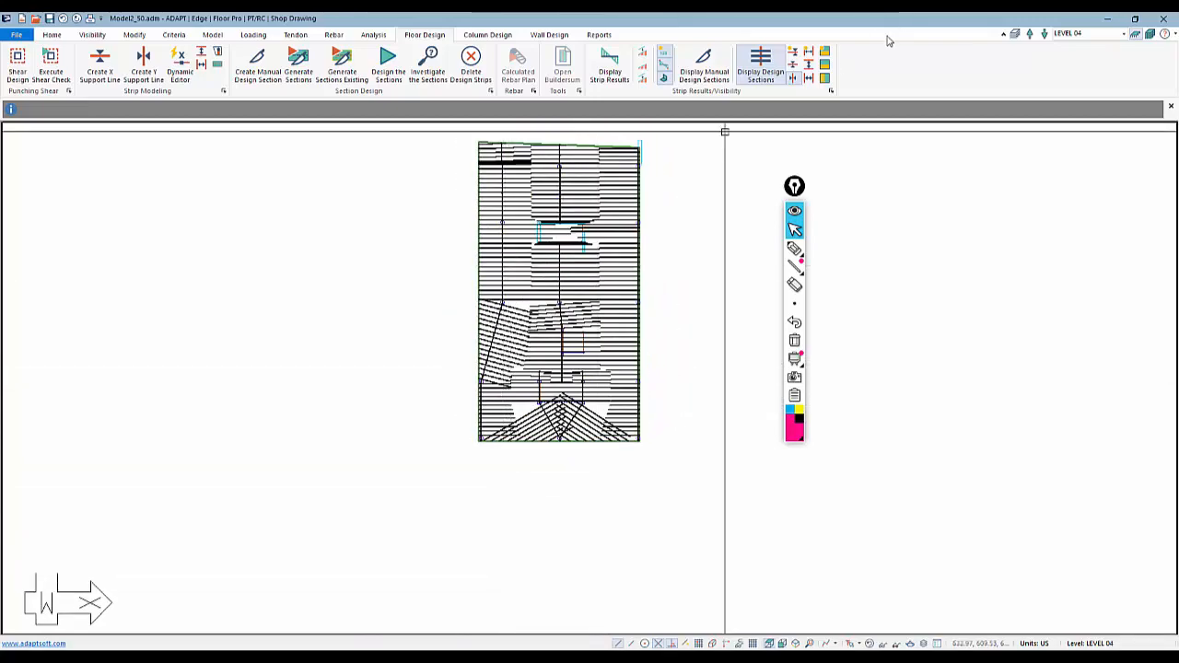
# Hide the design sections and create Y-direction splitters along the right and left edges of the middle rectangular opening
pyautogui.click(772, 68)
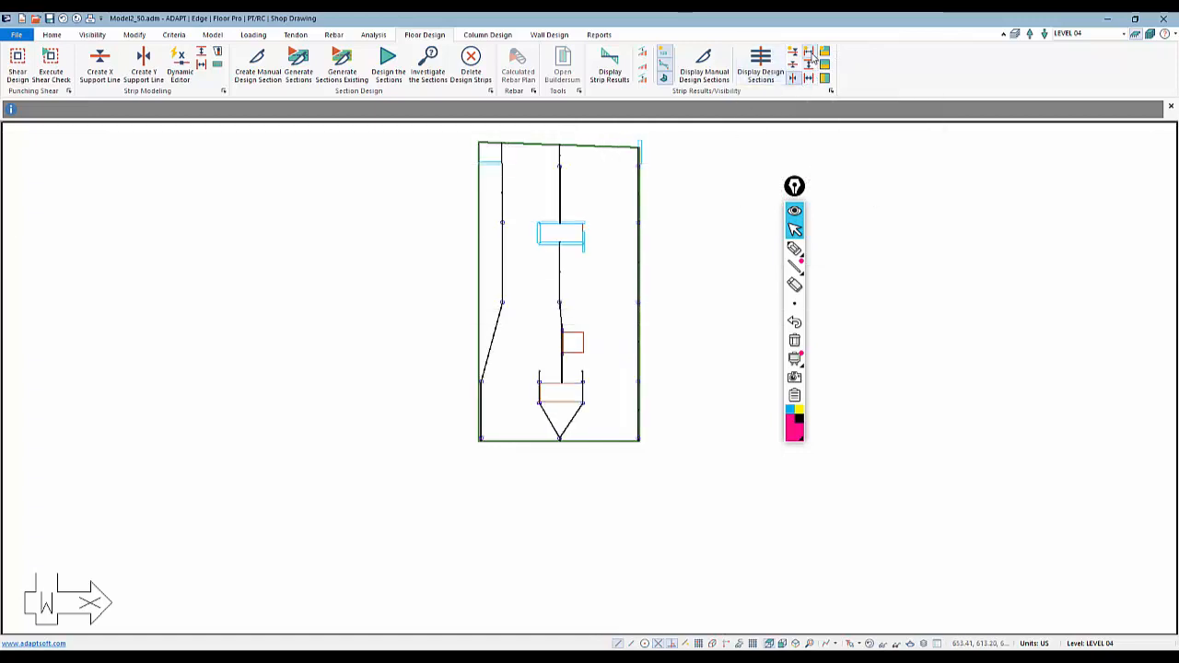
pyautogui.scroll(1, 589, 295)
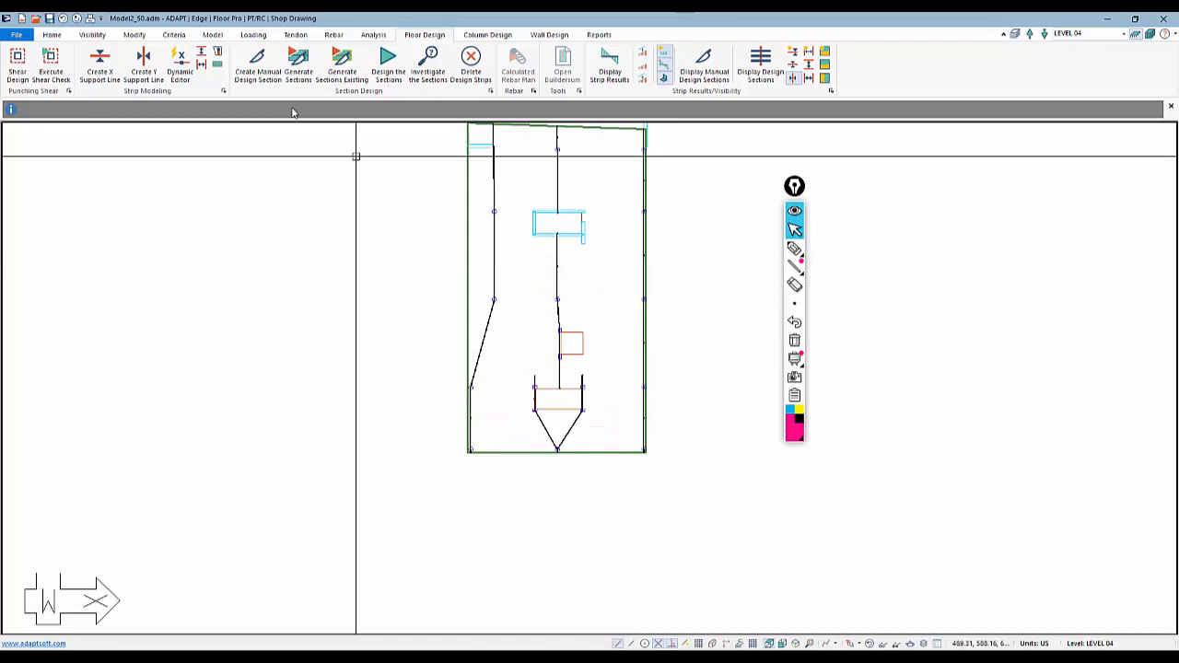
pyautogui.click(206, 61)
pyautogui.scroll(3, 636, 294)
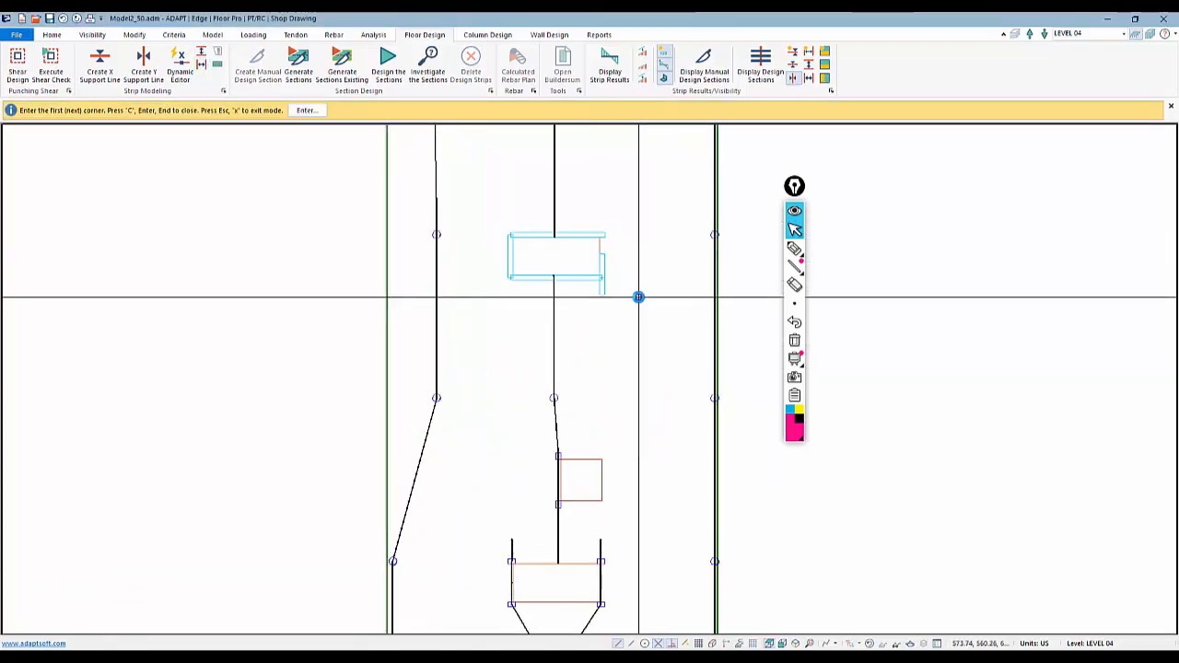
pyautogui.click(591, 231)
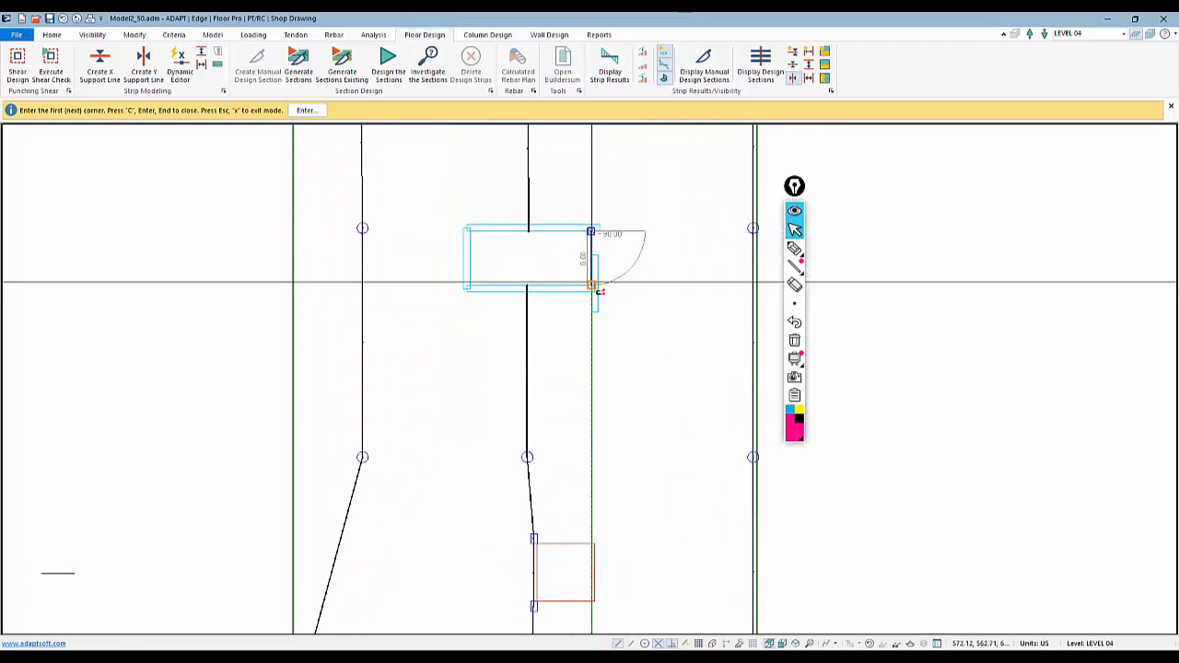
pyautogui.click(591, 283)
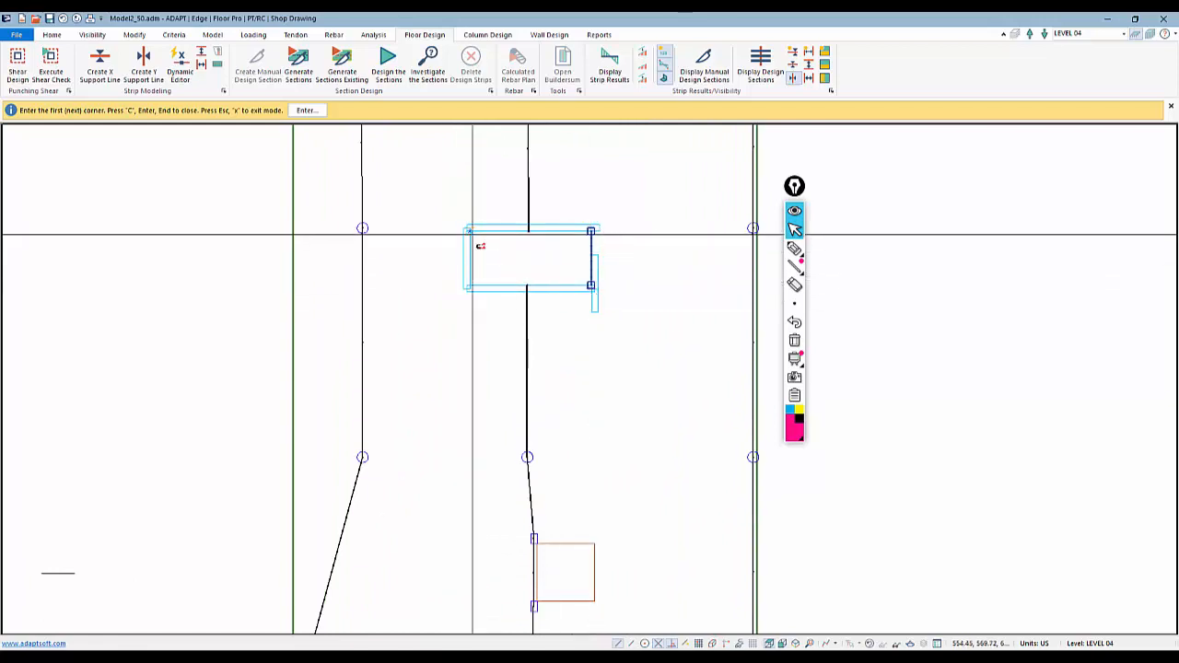
pyautogui.click(471, 232)
pyautogui.click(471, 283)
# Add Y-direction splitters along the left edges of the square opening and the lowest rectangular opening
pyautogui.moveTo(530, 355); pyautogui.dragTo(594, 236, button='middle')
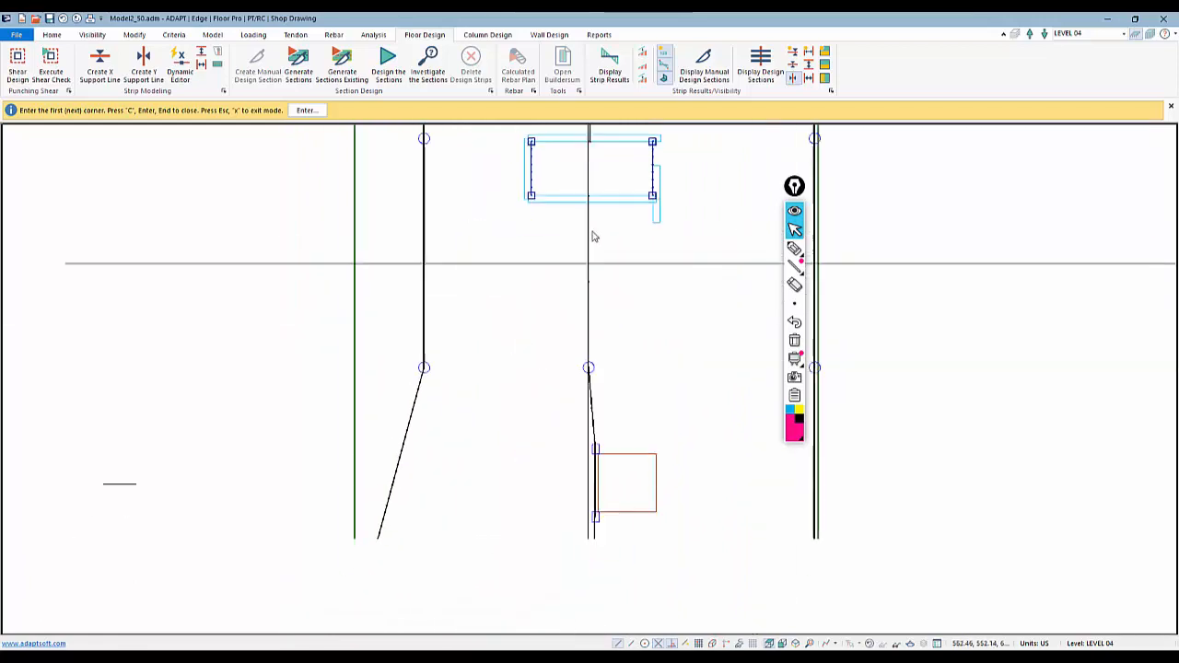
pyautogui.scroll(-3, 543, 237)
pyautogui.scroll(4, 562, 312)
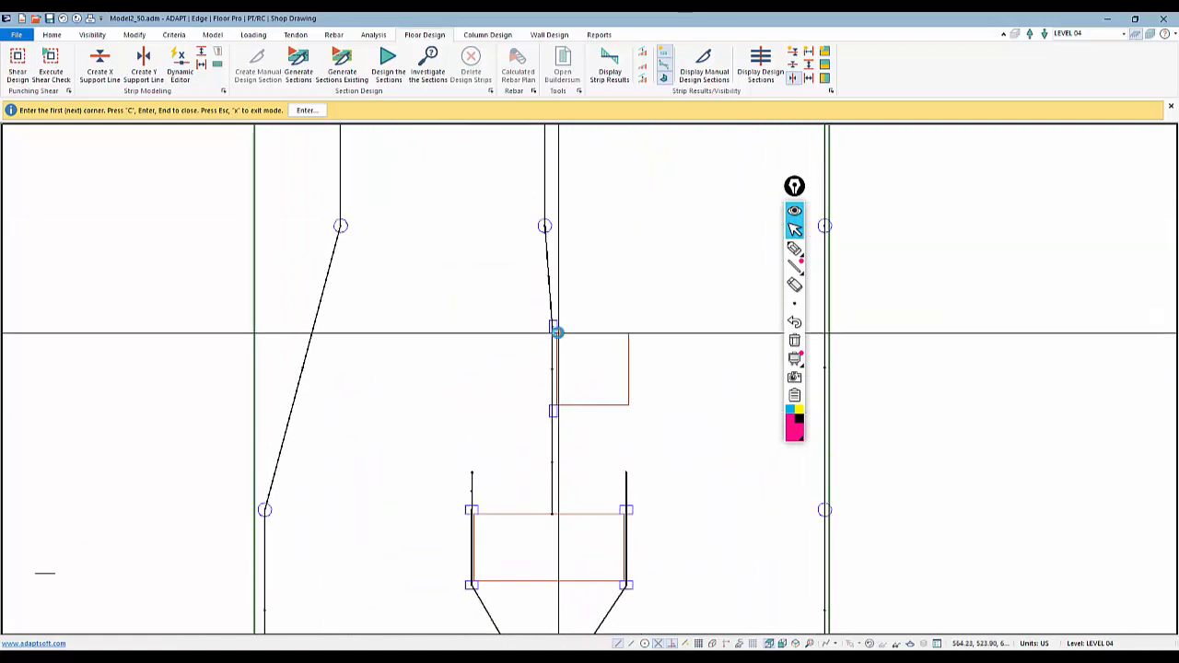
pyautogui.click(554, 333)
pyautogui.click(554, 405)
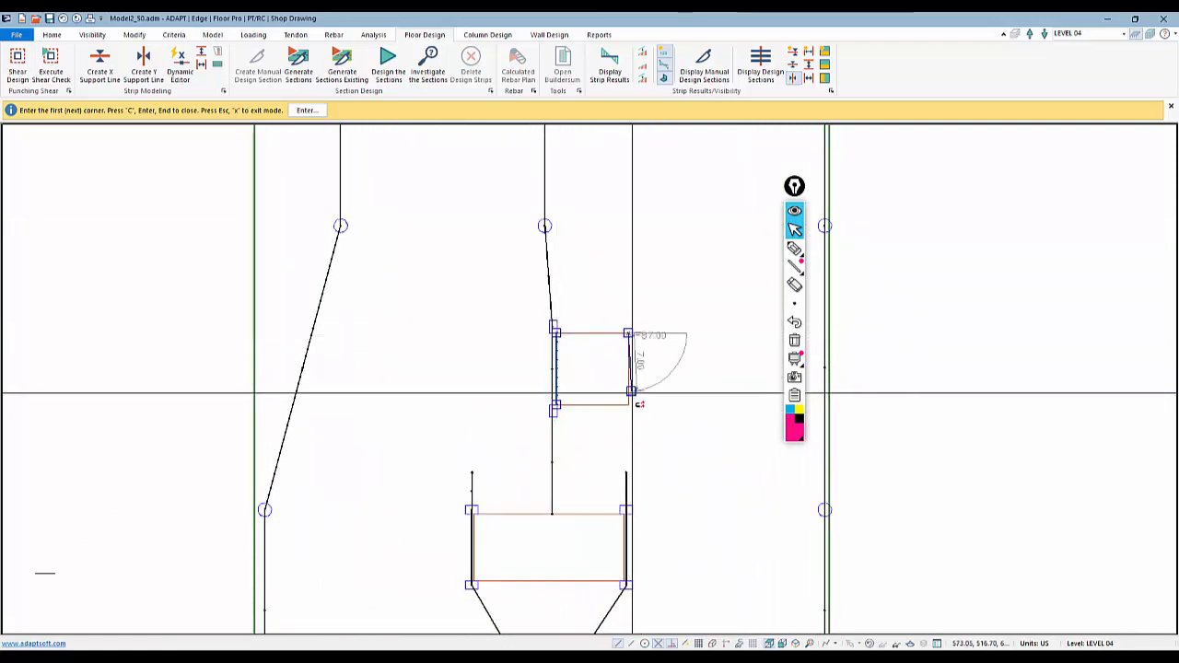
pyautogui.moveTo(640, 419); pyautogui.dragTo(636, 136, button='middle')
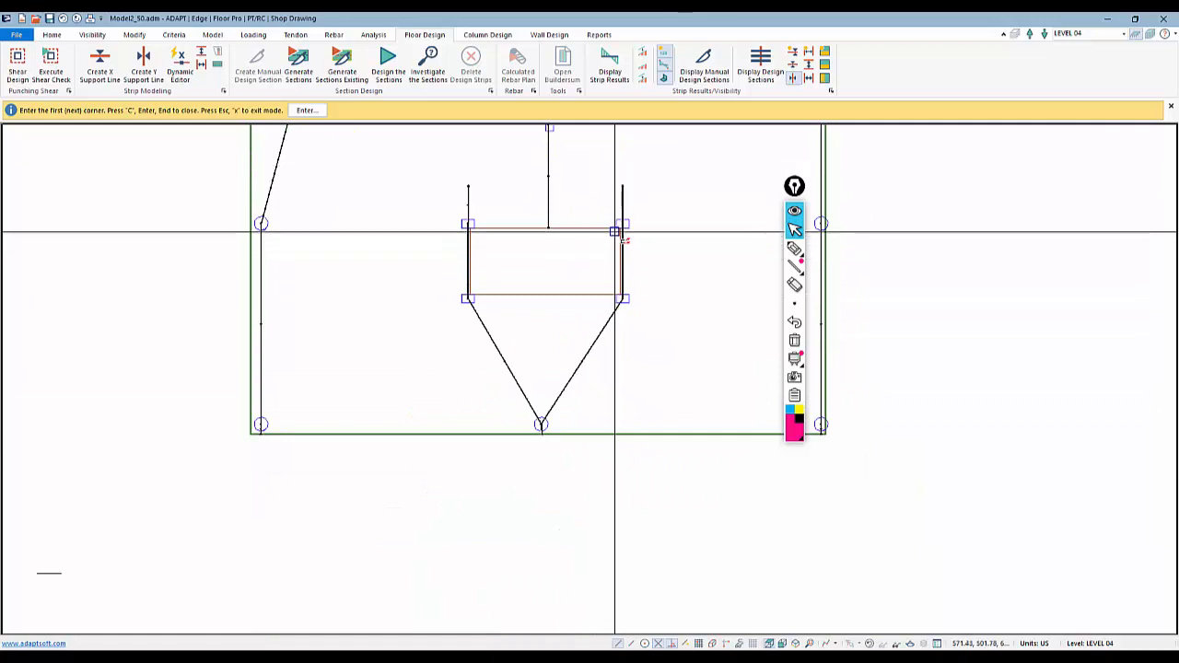
pyautogui.click(473, 230)
pyautogui.click(470, 291)
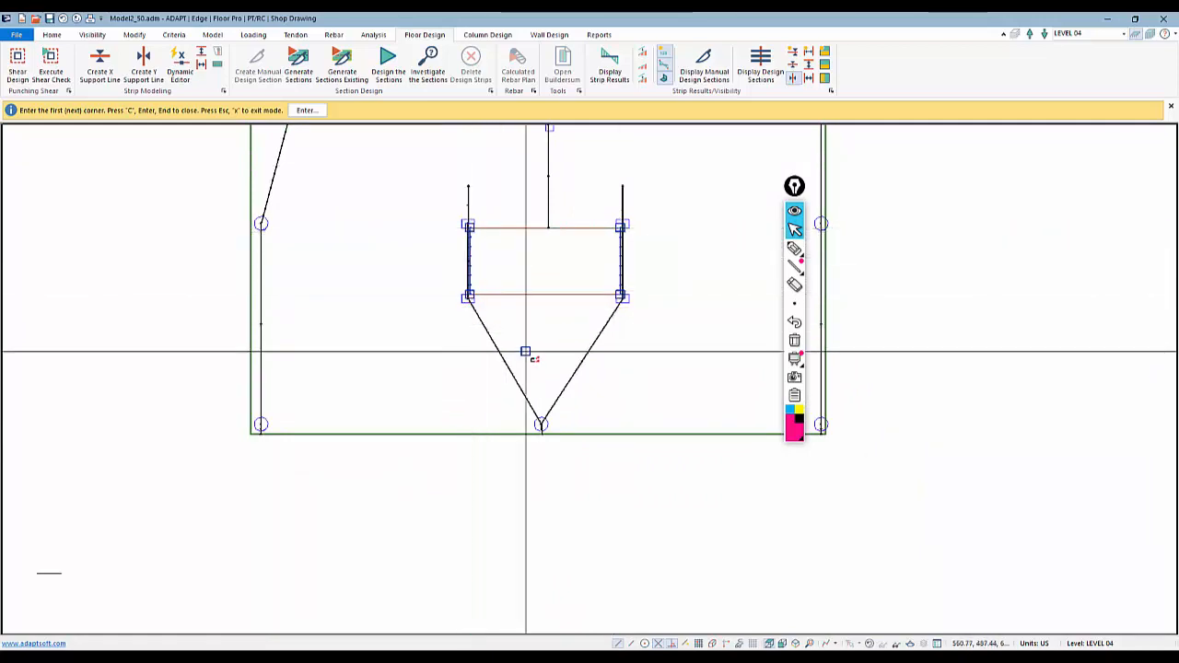
# Add a Y-direction splitter from the slab's bottom apex up to the bottom edge of the lowest opening
pyautogui.moveTo(528, 357); pyautogui.dragTo(541, 270, button='middle')
pyautogui.scroll(-1, 541, 270)
pyautogui.scroll(-1, 541, 270)
pyautogui.click(551, 324)
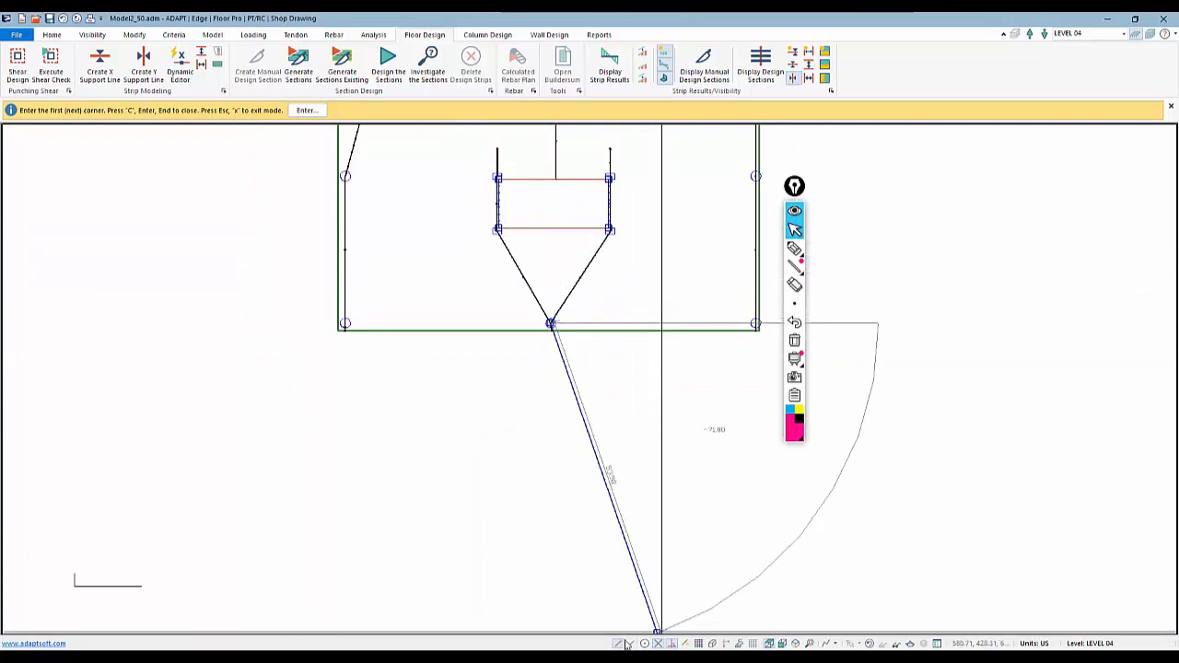
pyautogui.click(552, 228)
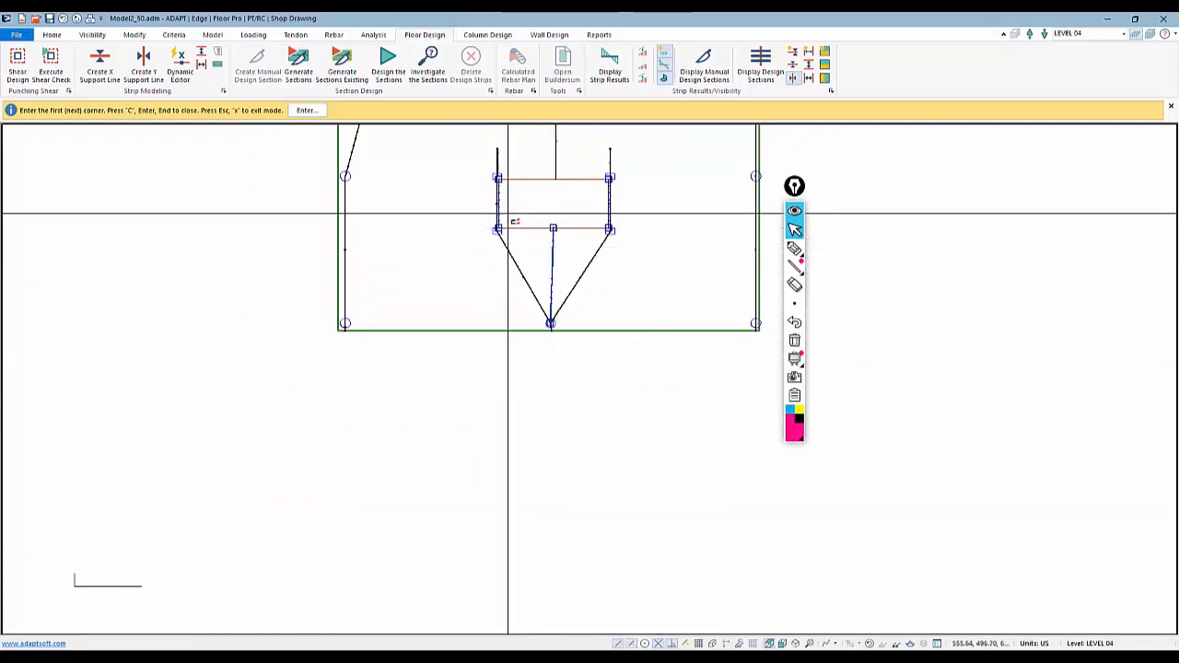
# Draw two inclined splitters from below the slab edge up toward the lowest opening's corners, then exit the command
pyautogui.moveTo(650, 308); pyautogui.dragTo(518, 377, button='middle')
pyautogui.scroll(-1, 554, 368)
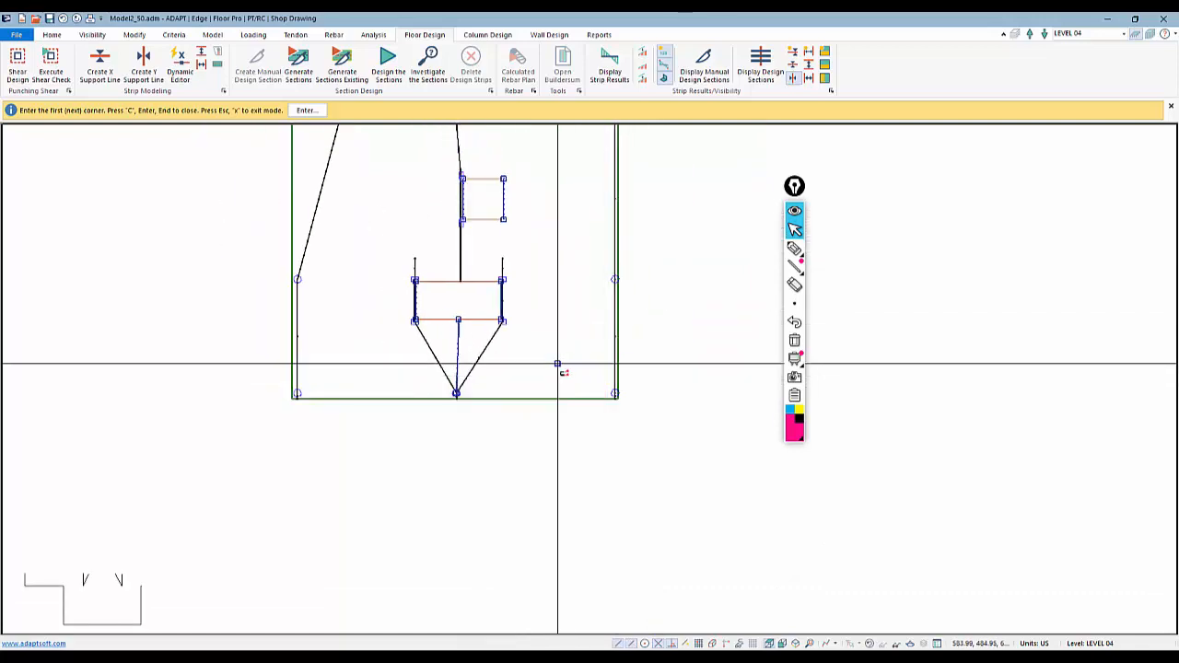
pyautogui.click(538, 423)
pyautogui.click(557, 320)
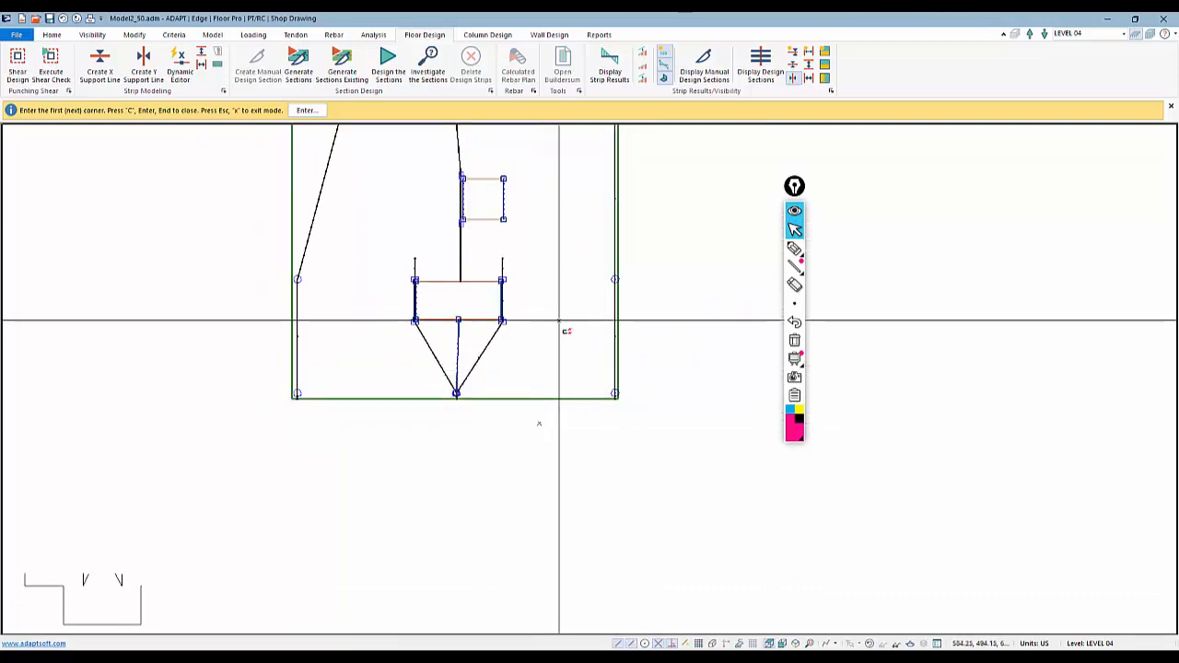
pyautogui.click(383, 422)
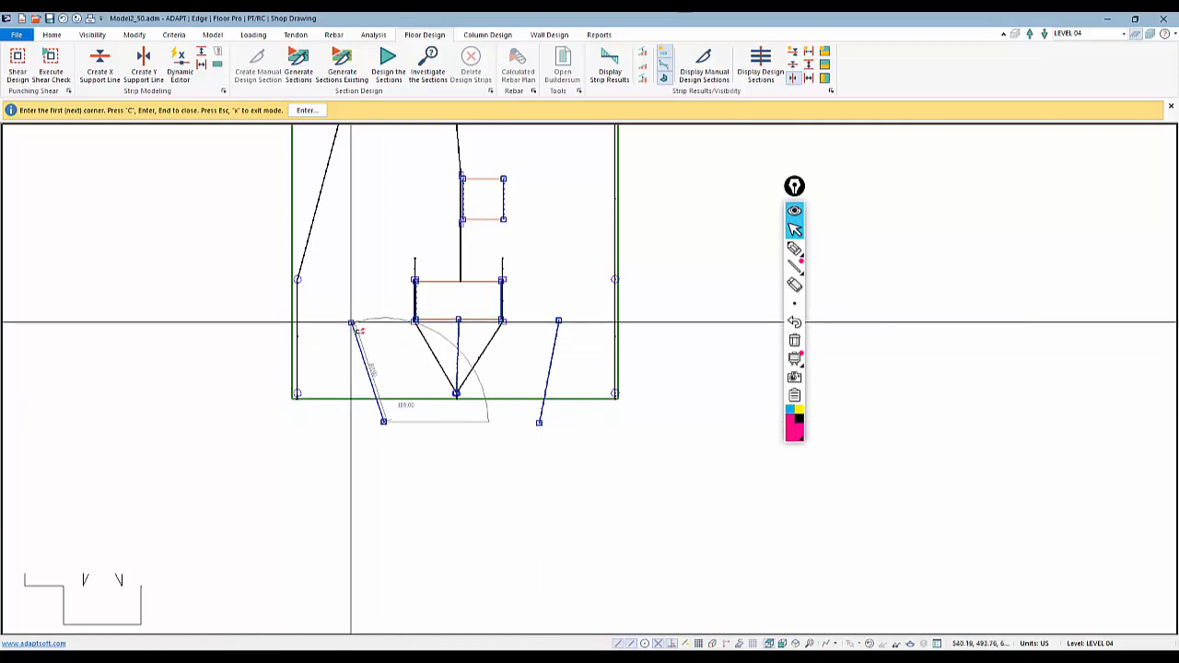
pyautogui.click(351, 321)
pyautogui.press('Return')
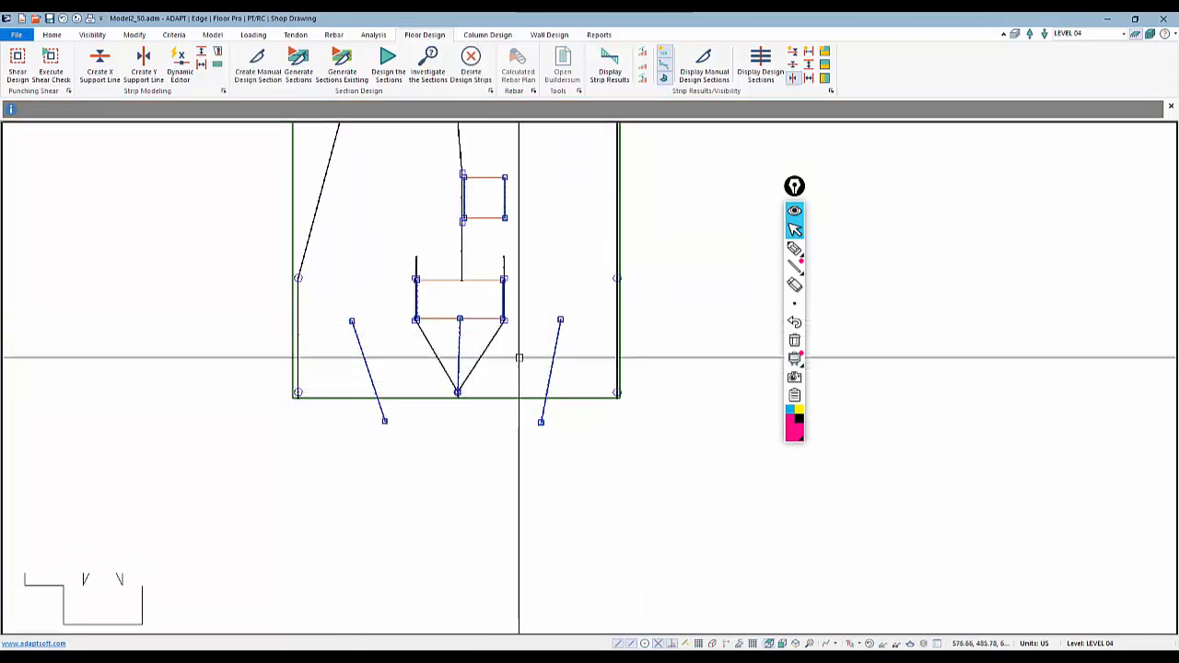
# Select support lines, display the design sections, and inspect how they are cut around the openings
pyautogui.click(494, 332)
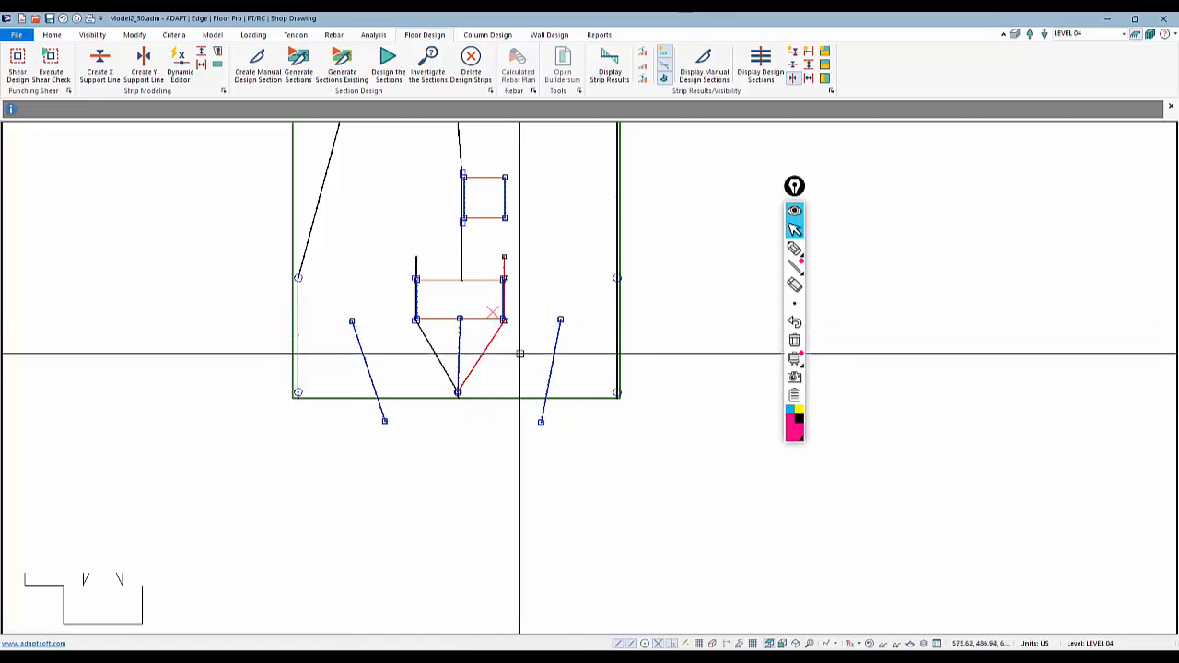
pyautogui.click(617, 350)
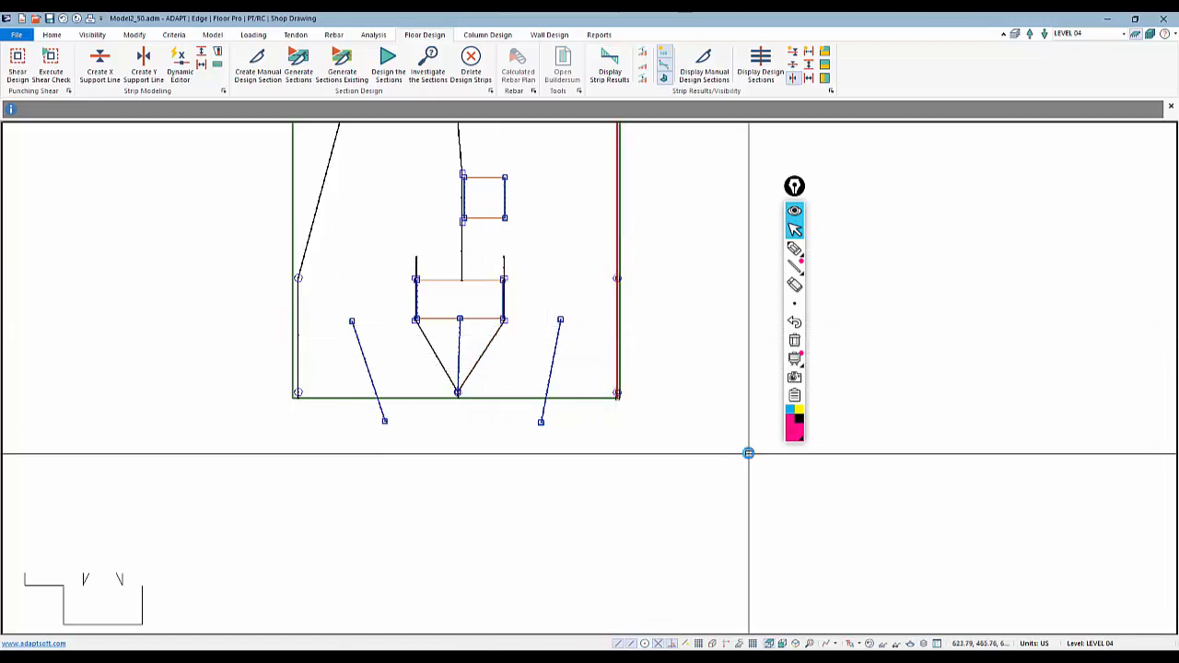
pyautogui.scroll(-3, 658, 553)
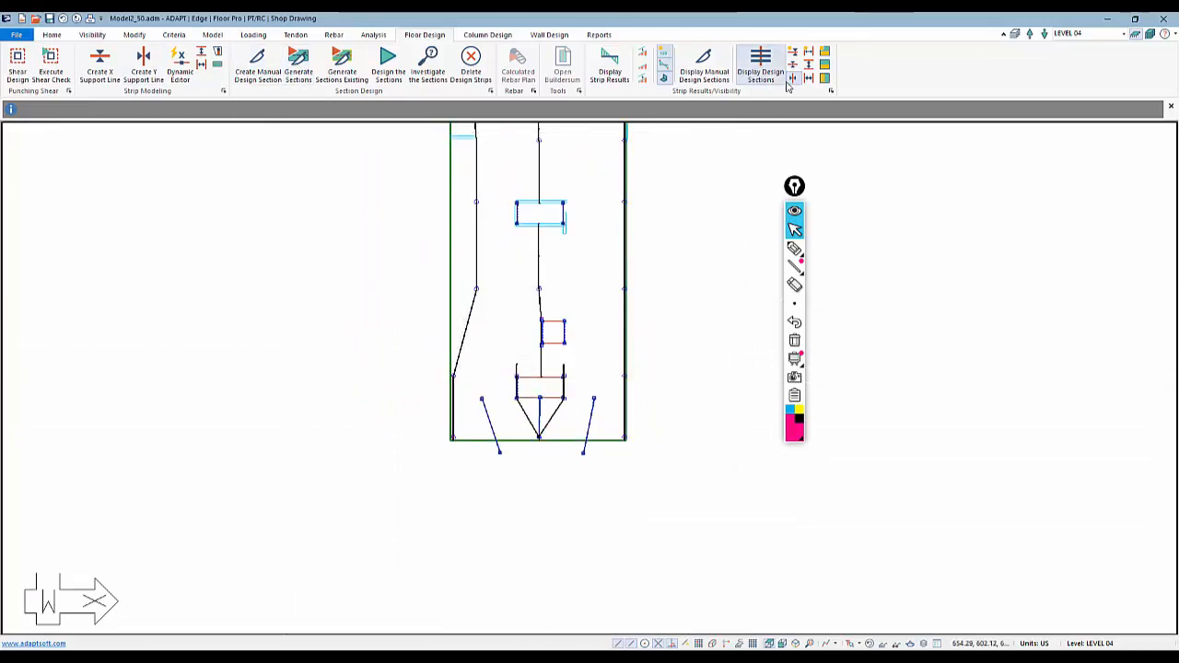
pyautogui.click(760, 69)
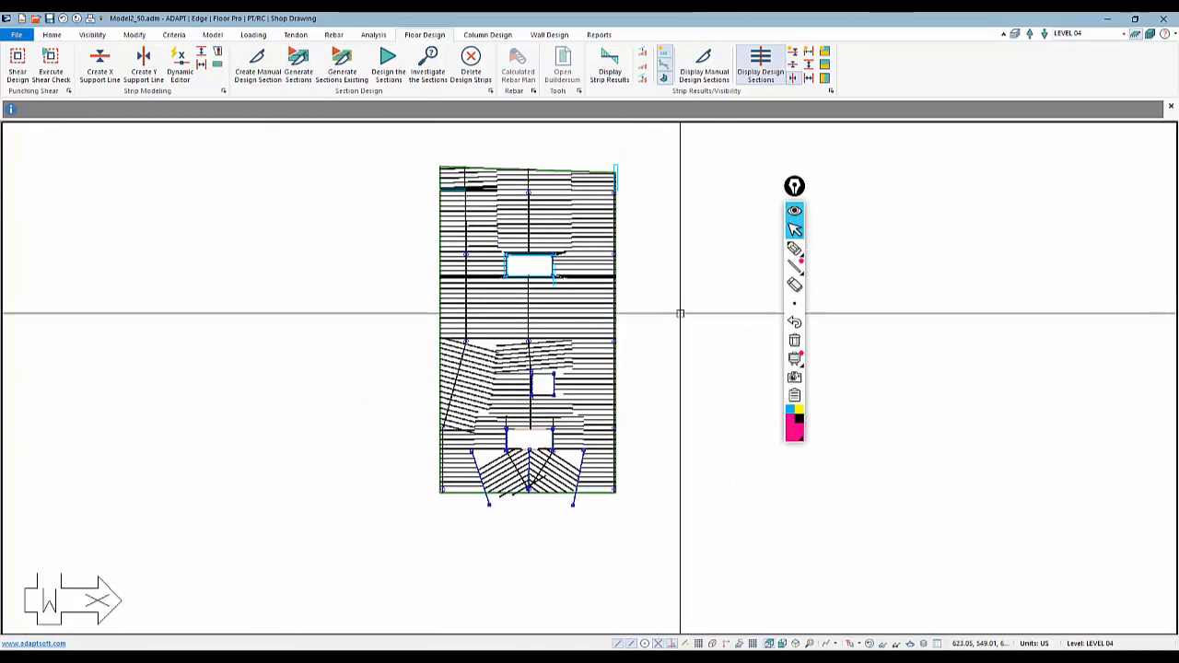
pyautogui.scroll(3, 420, 577)
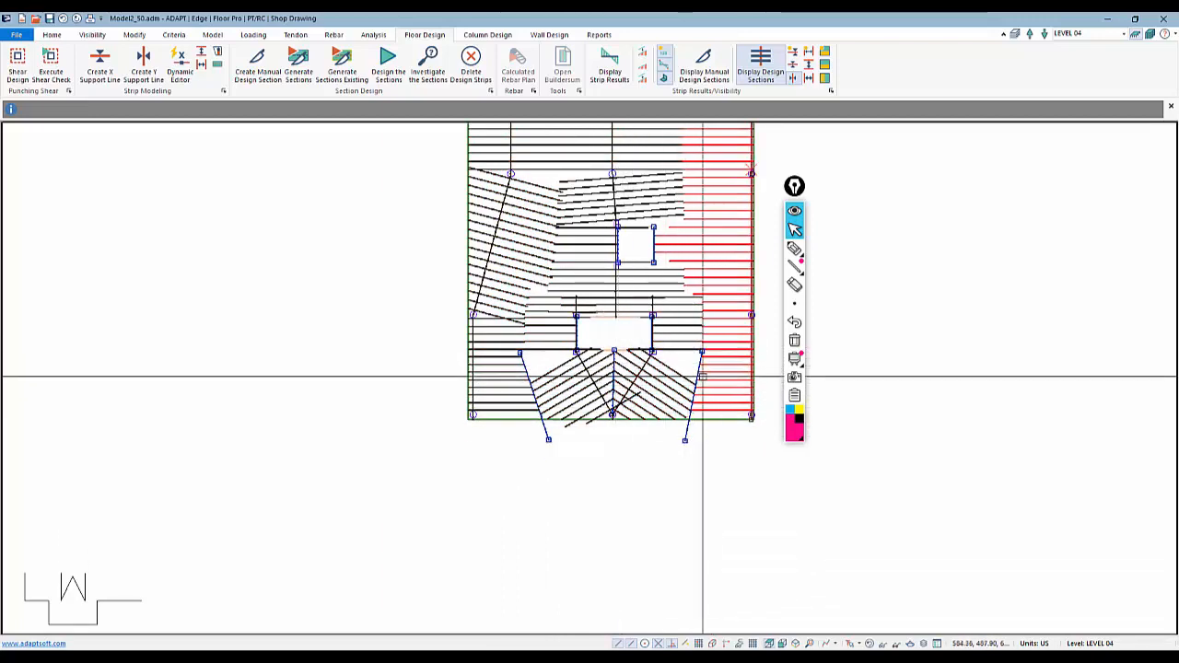
pyautogui.scroll(-2, 659, 504)
pyautogui.scroll(-1, 659, 503)
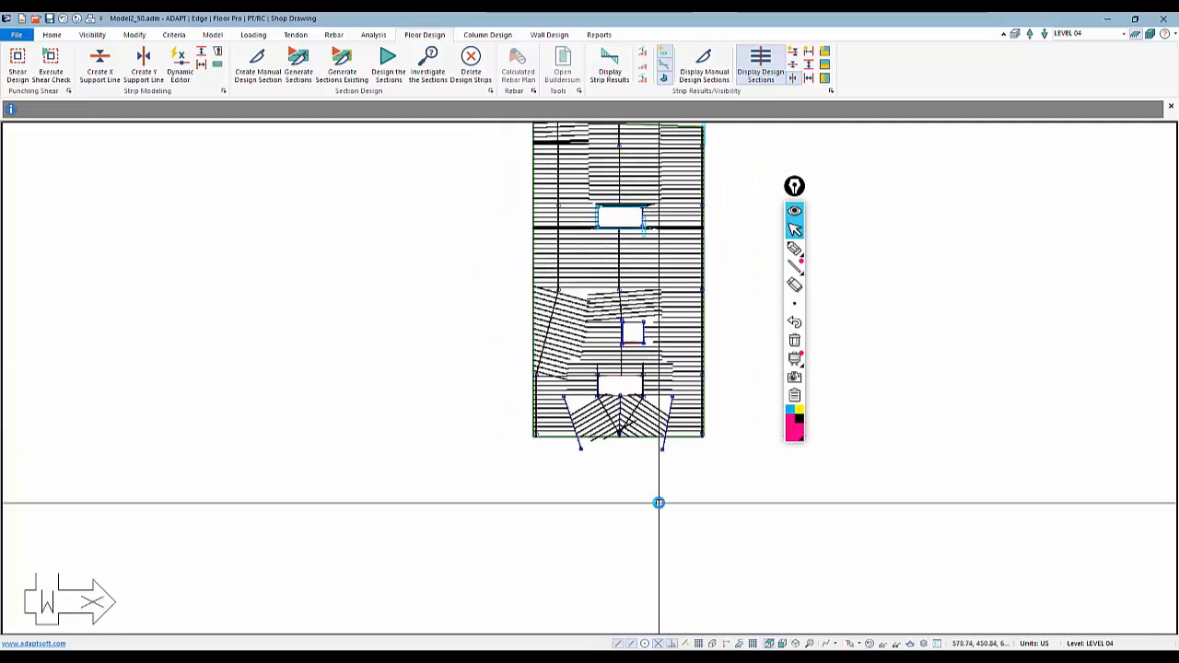
pyautogui.scroll(-2, 603, 316)
pyautogui.scroll(4, 658, 279)
pyautogui.scroll(3, 621, 331)
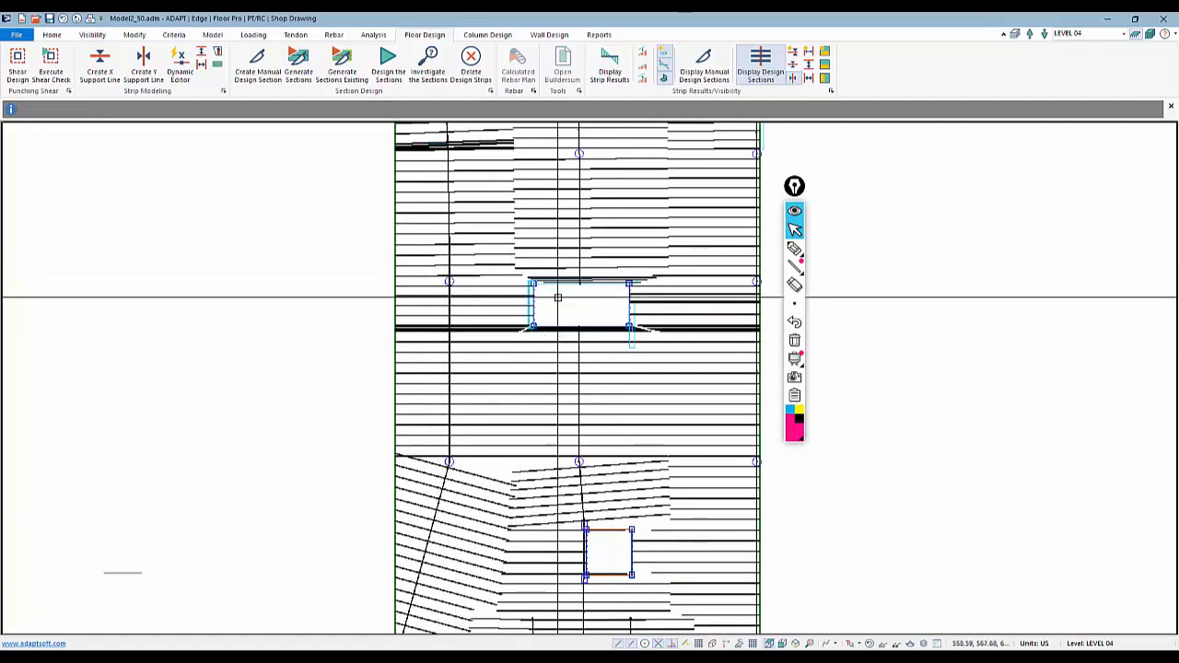
pyautogui.moveTo(639, 540); pyautogui.dragTo(643, 384, button='middle')
pyautogui.scroll(-3, 595, 505)
pyautogui.scroll(3, 581, 402)
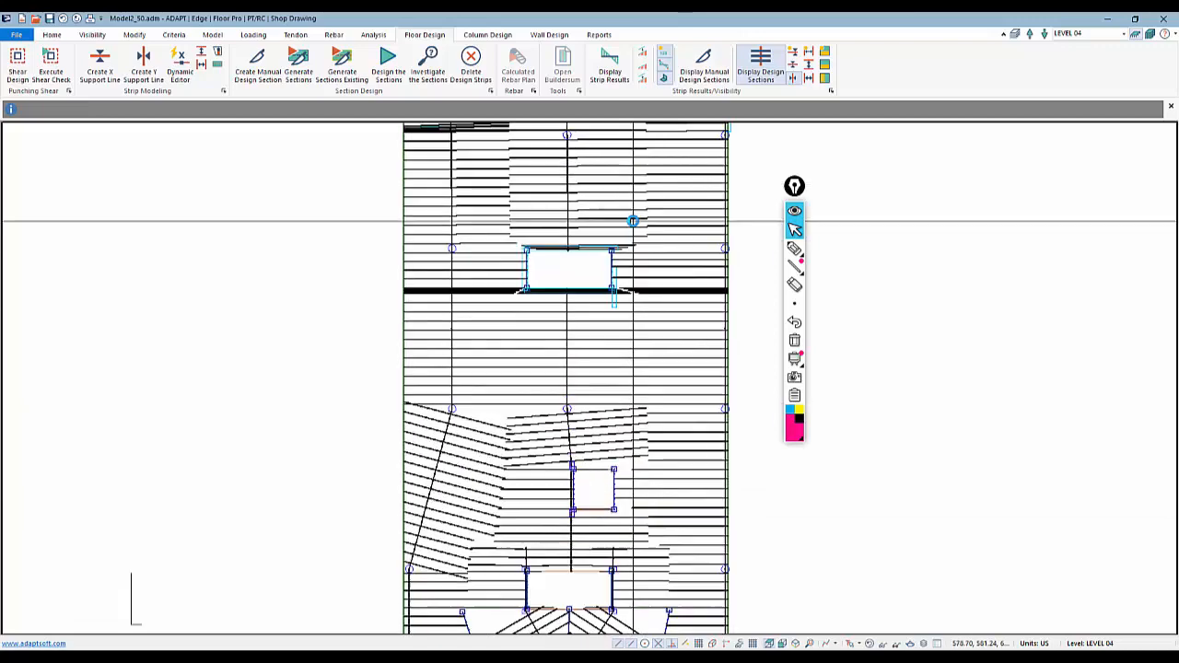
# Hide the design sections and set the middle opening's left and right walls to a user-defined Y Only boundary in the Support Line Dynamic Editor
pyautogui.click(797, 247)
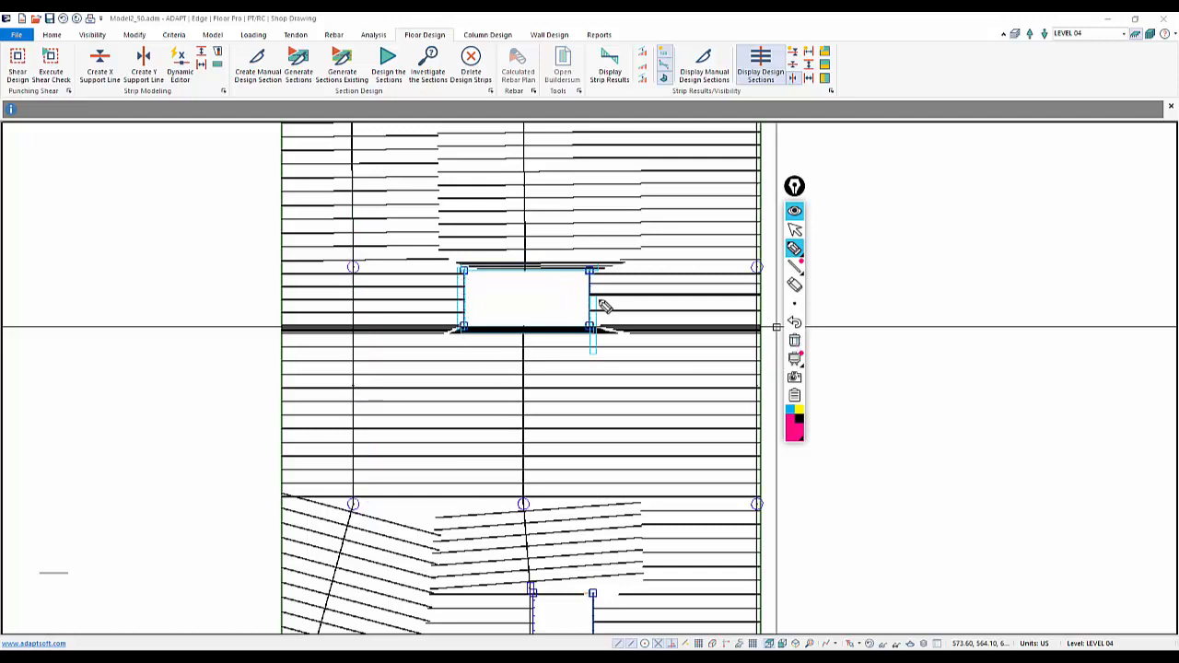
pyautogui.click(794, 229)
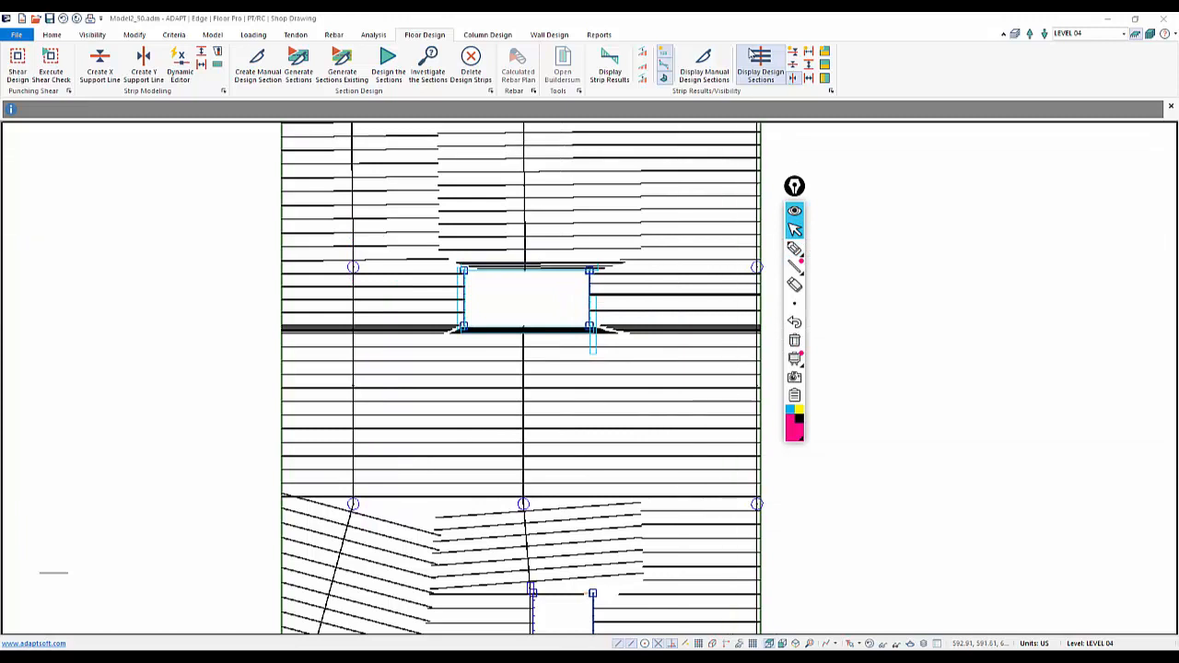
pyautogui.click(760, 69)
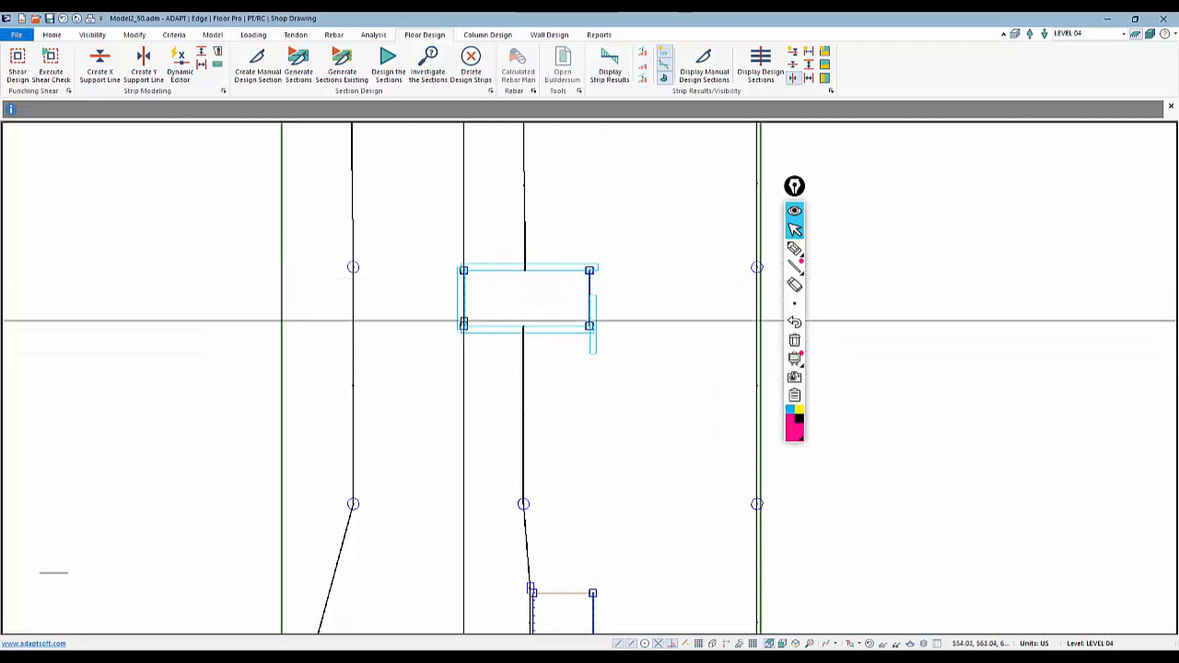
pyautogui.click(181, 73)
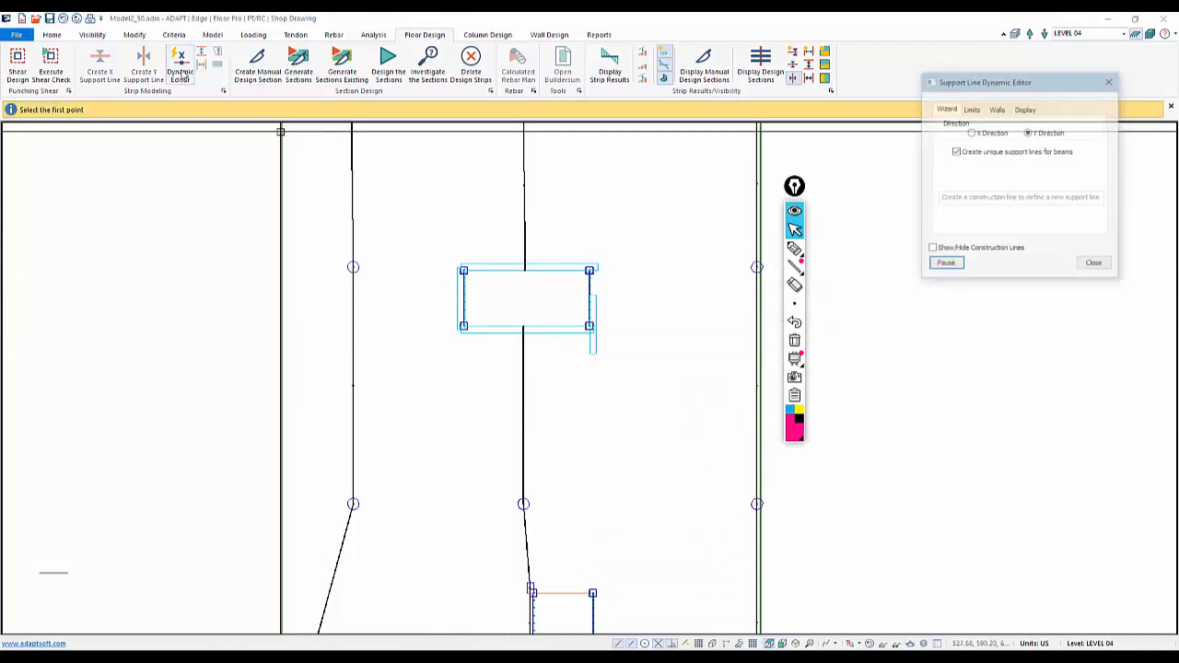
pyautogui.click(998, 109)
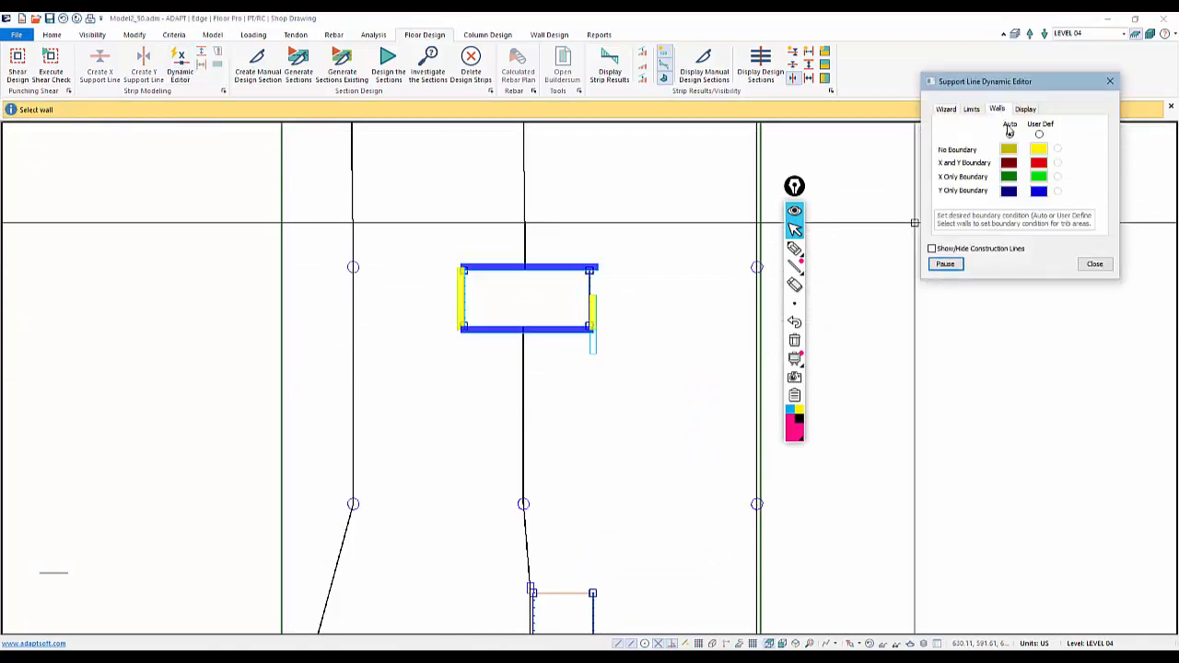
pyautogui.click(1039, 134)
pyautogui.click(1057, 190)
pyautogui.click(591, 310)
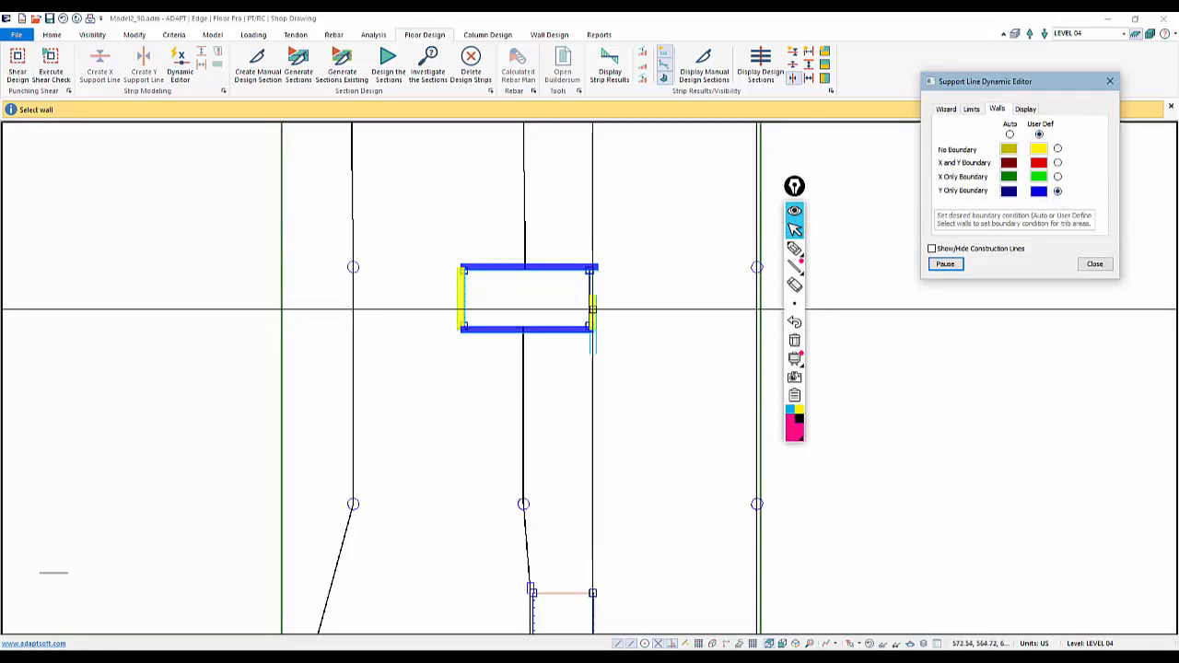
pyautogui.click(461, 299)
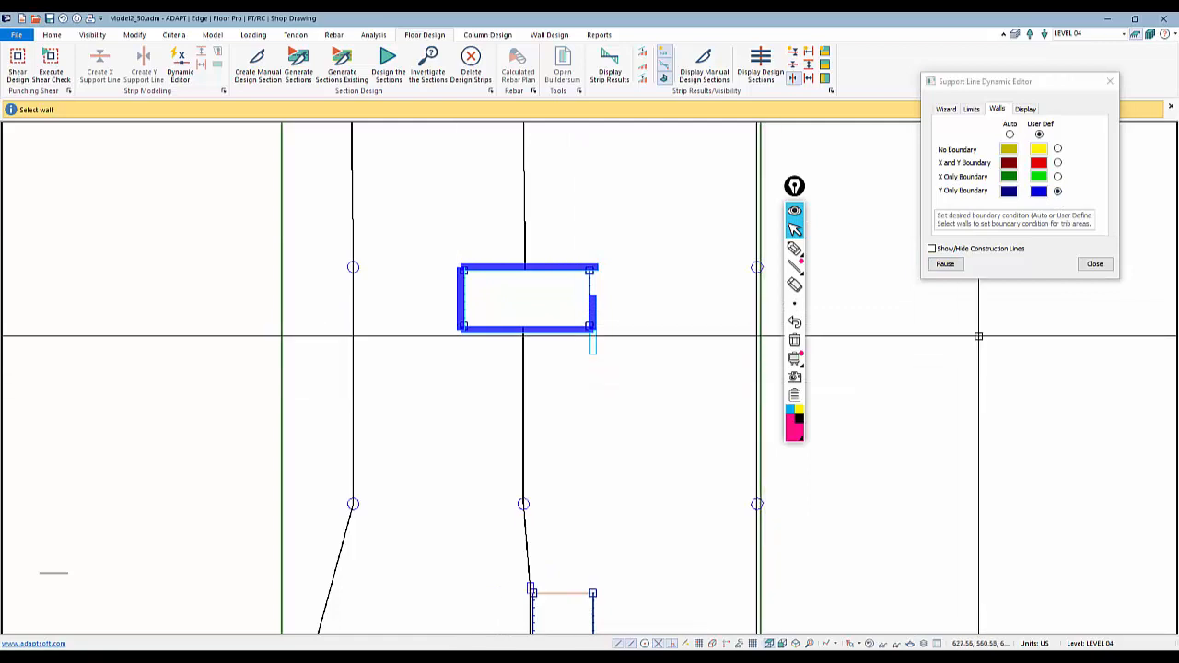
pyautogui.click(1093, 264)
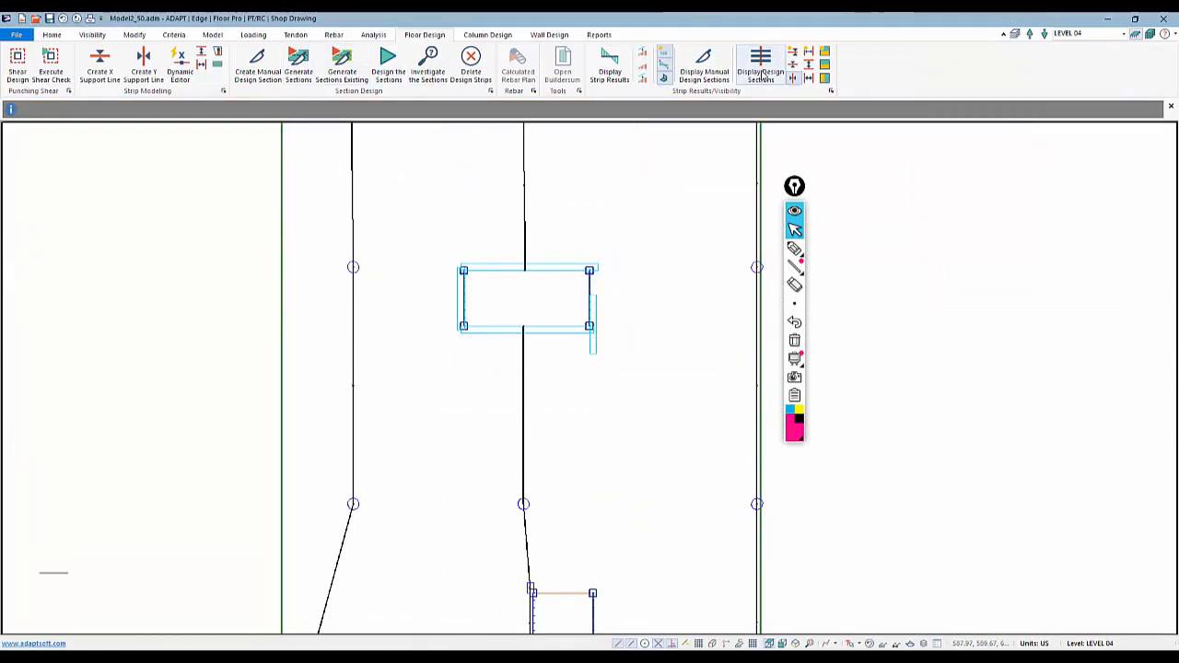
# Display the design sections and zoom in to examine them around the middle rectangular opening
pyautogui.click(761, 74)
pyautogui.scroll(3, 411, 275)
pyautogui.scroll(5, 411, 275)
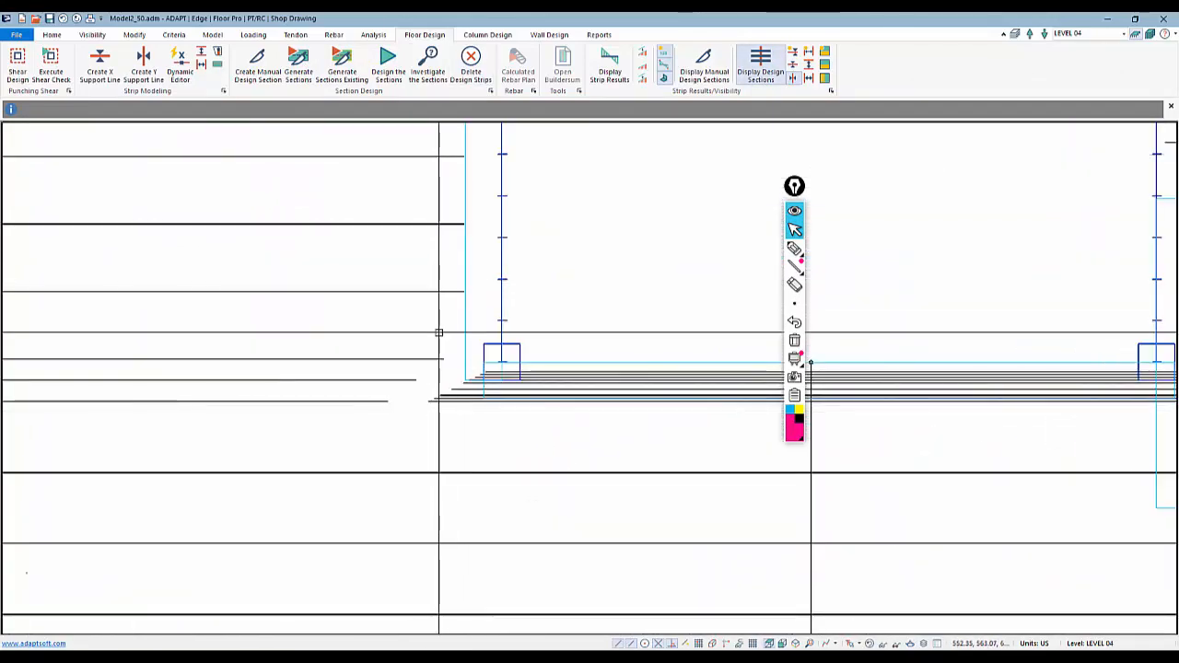
pyautogui.scroll(-5, 440, 318)
pyautogui.scroll(-3, 373, 337)
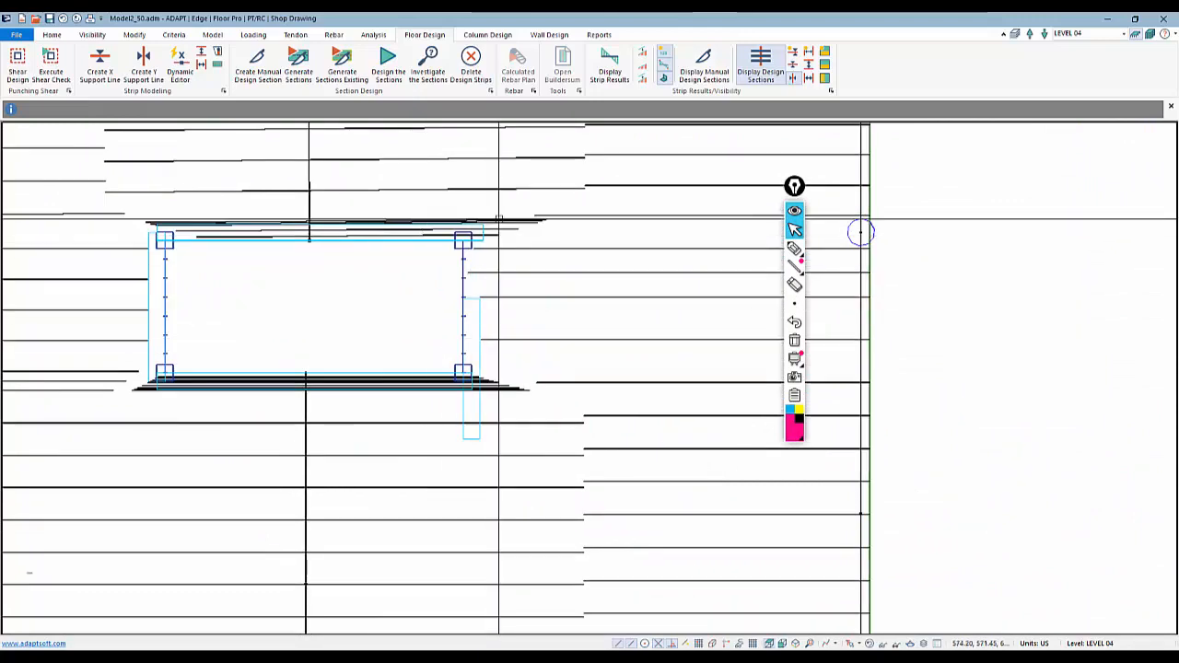
pyautogui.scroll(-2, 635, 410)
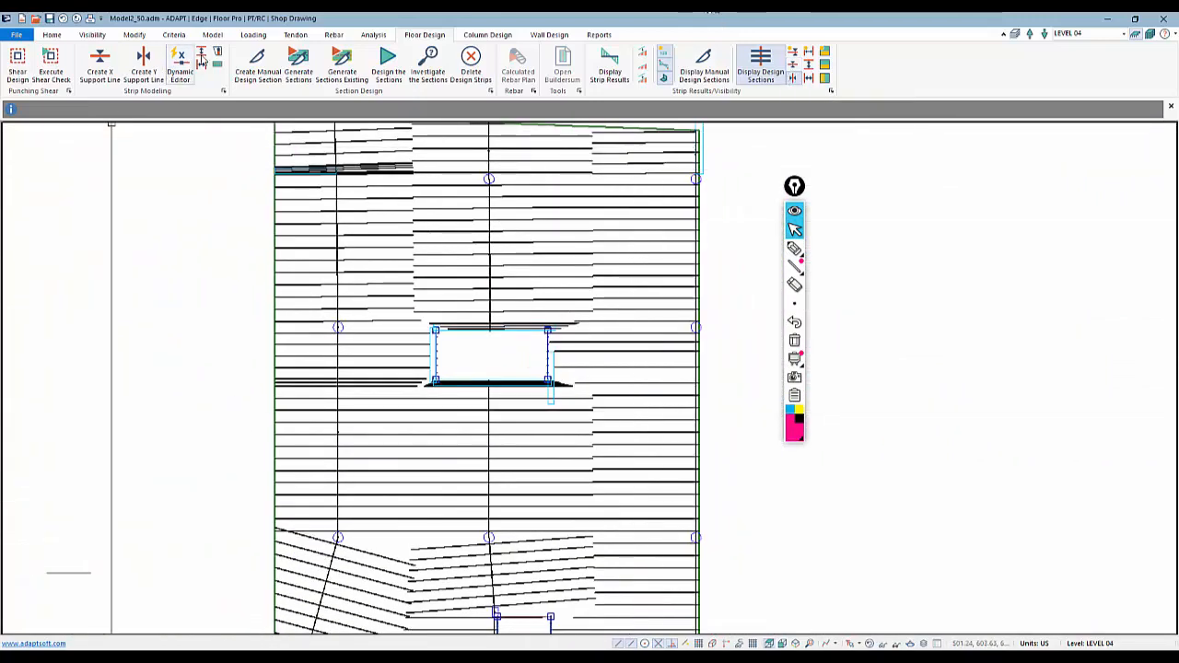
# Zoom out to the whole slab, redisplay the design sections, and select the leftmost support line strip
pyautogui.scroll(-4, 682, 341)
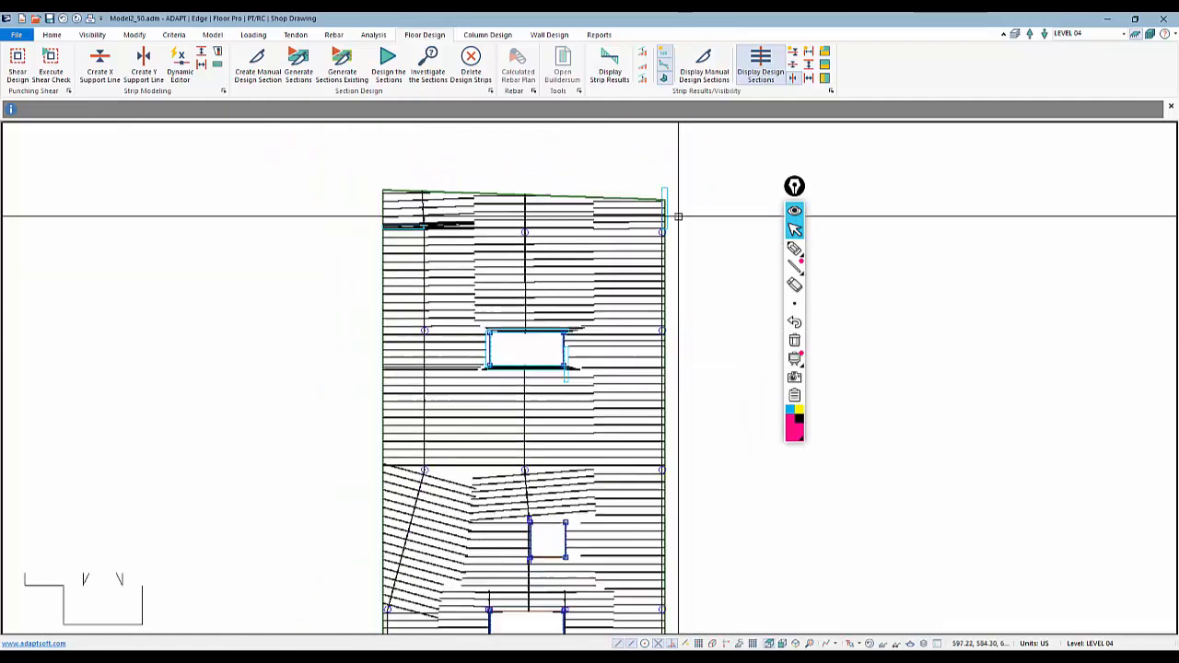
pyautogui.scroll(-3, 668, 501)
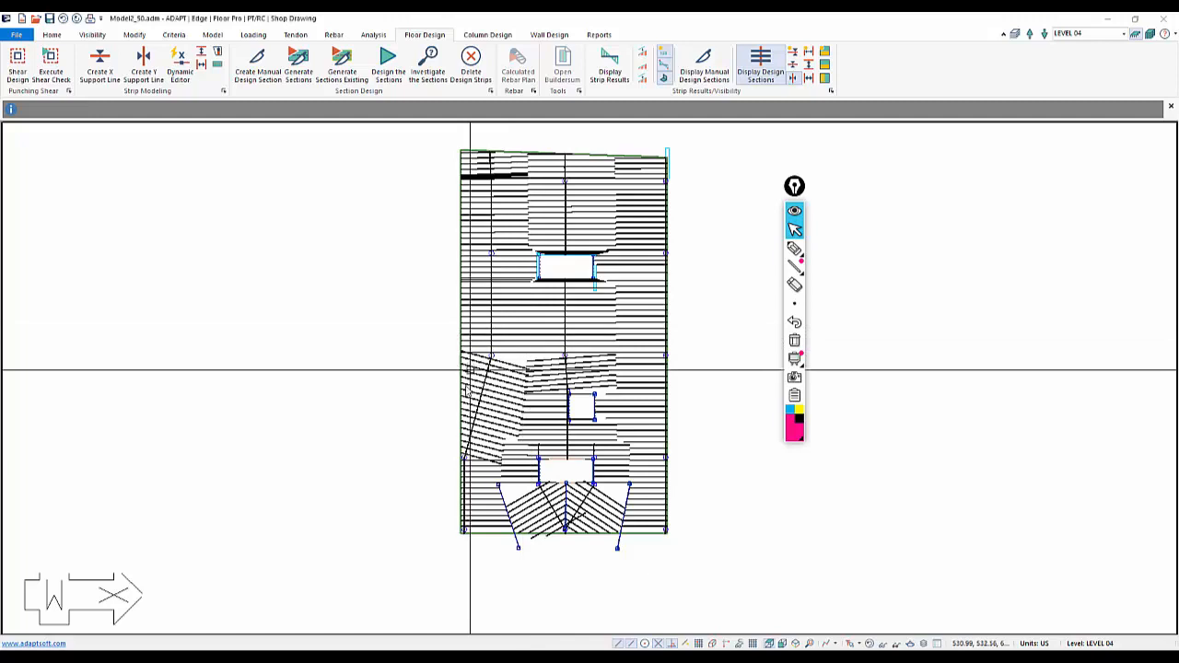
pyautogui.moveTo(463, 337); pyautogui.dragTo(457, 359, button='middle')
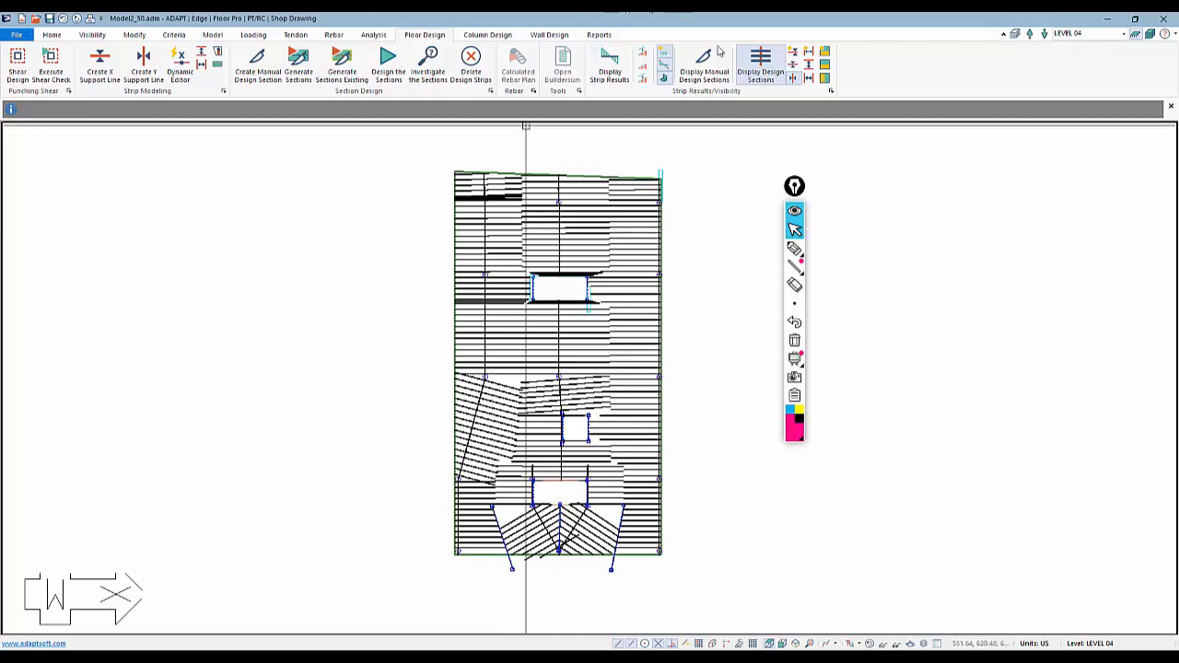
pyautogui.click(768, 63)
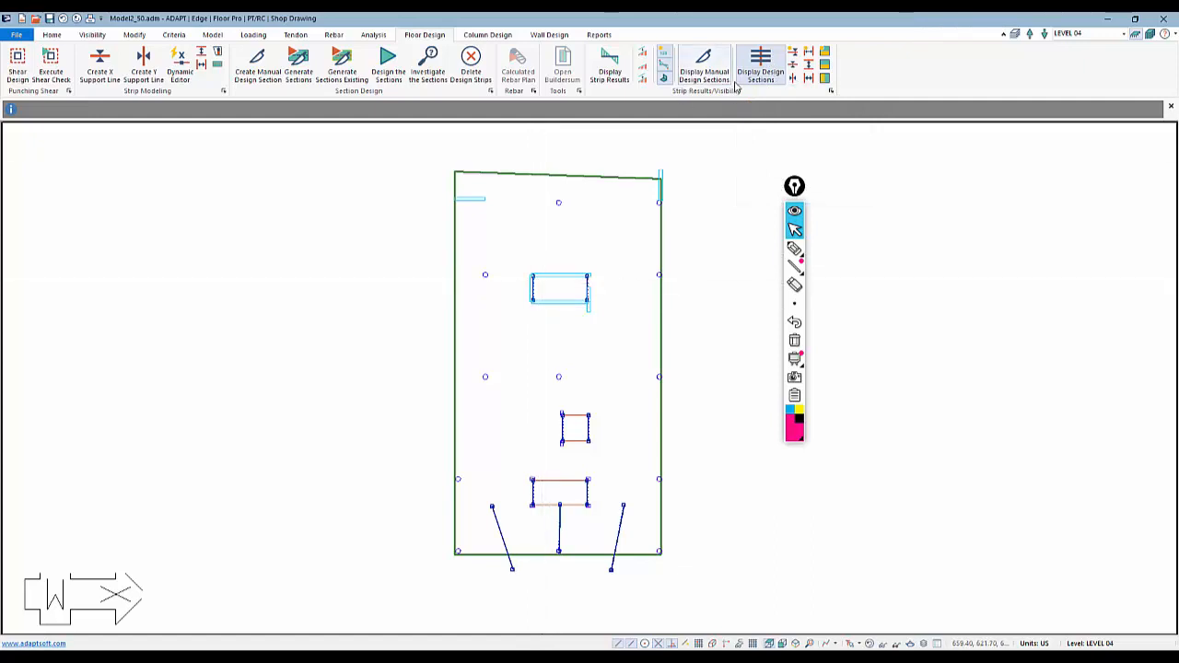
pyautogui.click(808, 53)
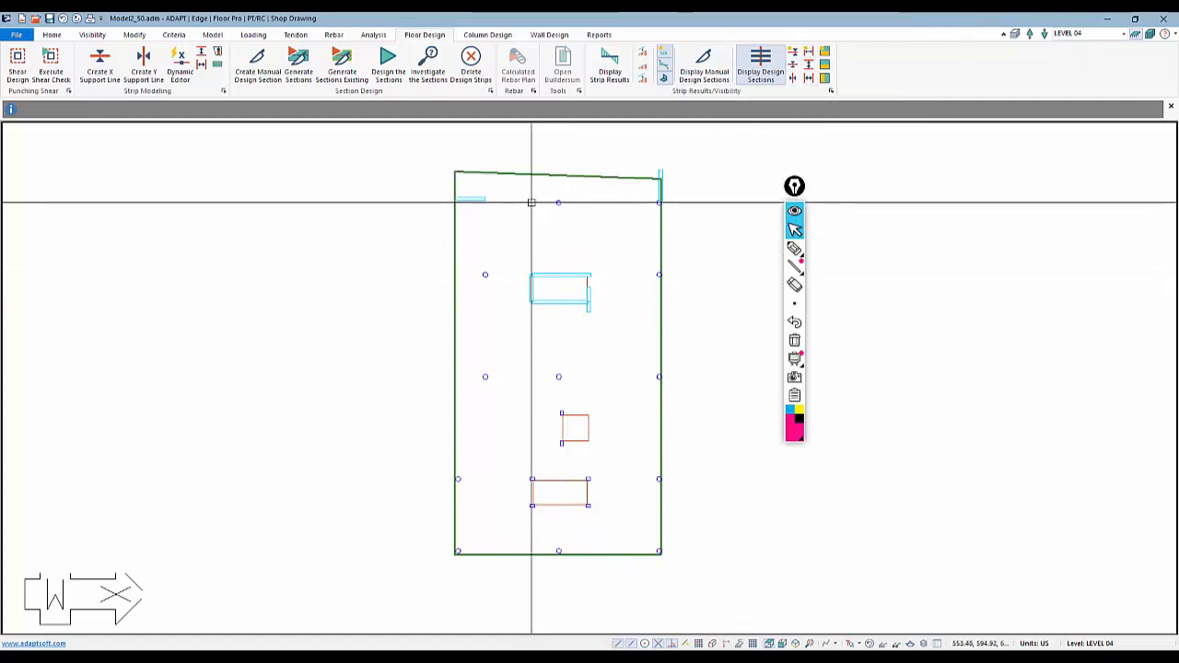
pyautogui.click(792, 80)
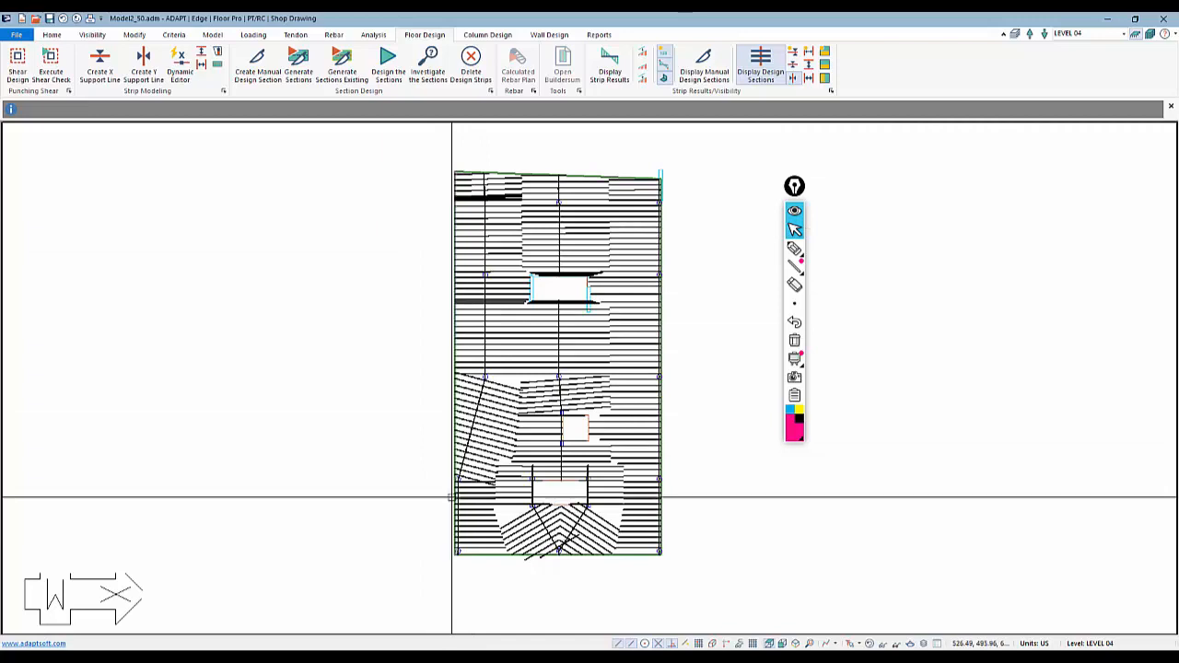
pyautogui.click(475, 348)
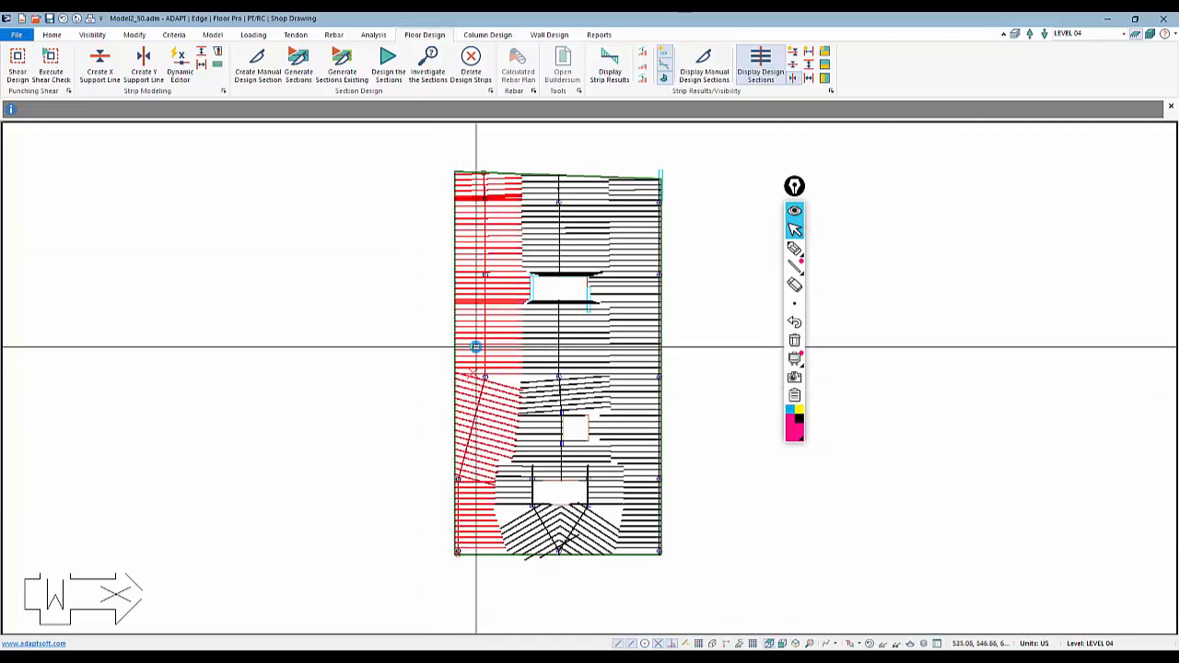
# Open the tendon height defaults criteria to review the CGS settings from the top and bottom fibers
pyautogui.click(294, 36)
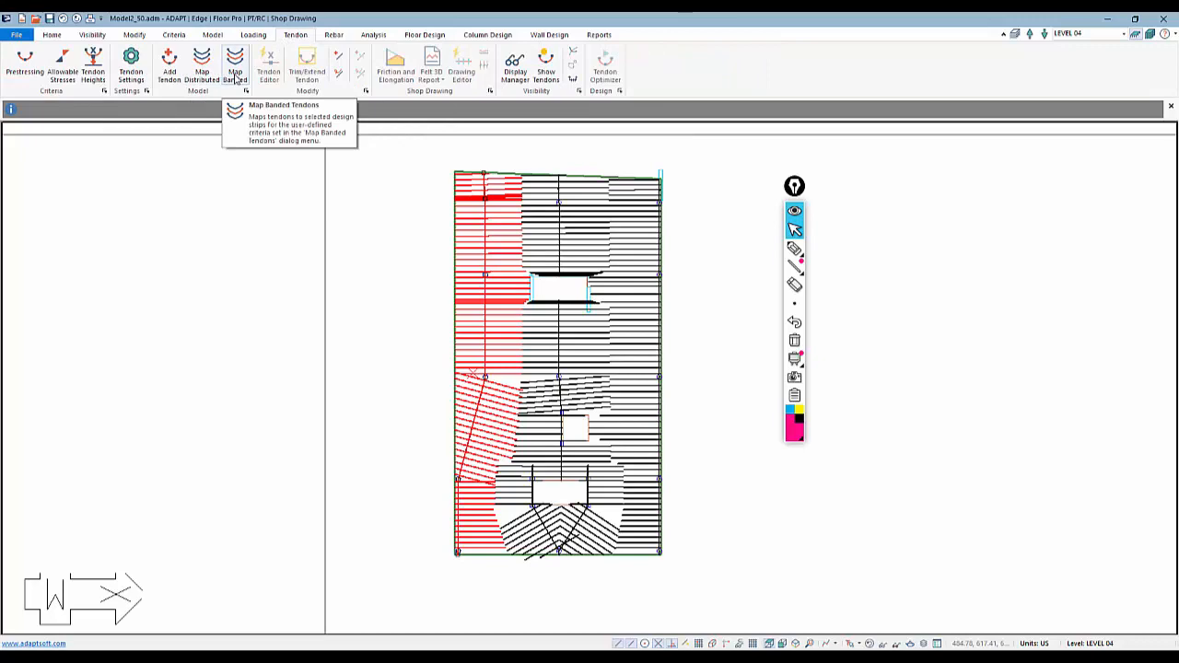
pyautogui.click(93, 72)
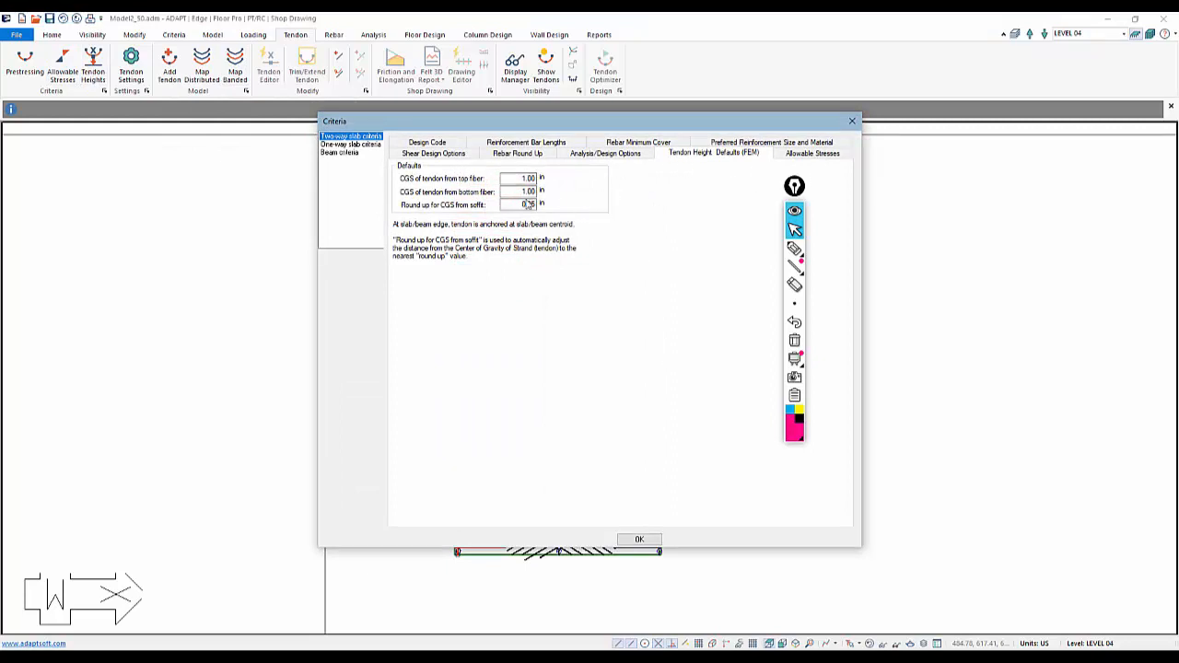
pyautogui.click(792, 246)
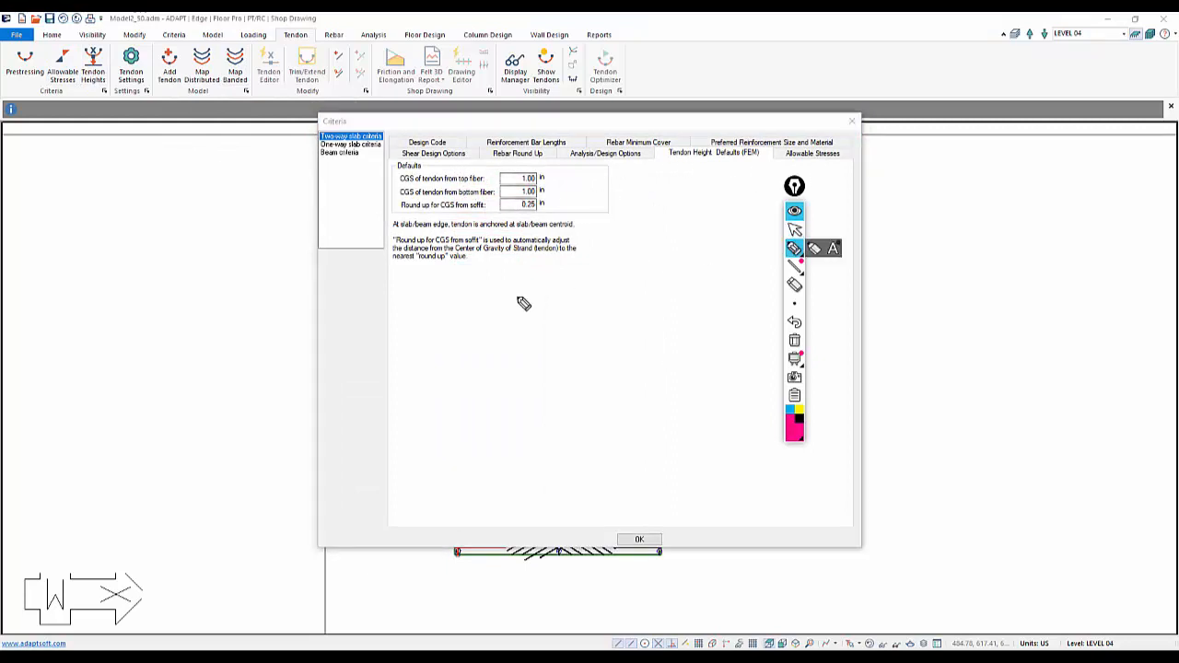
pyautogui.moveTo(406, 291); pyautogui.dragTo(697, 290)
pyautogui.moveTo(448, 391); pyautogui.dragTo(703, 406)
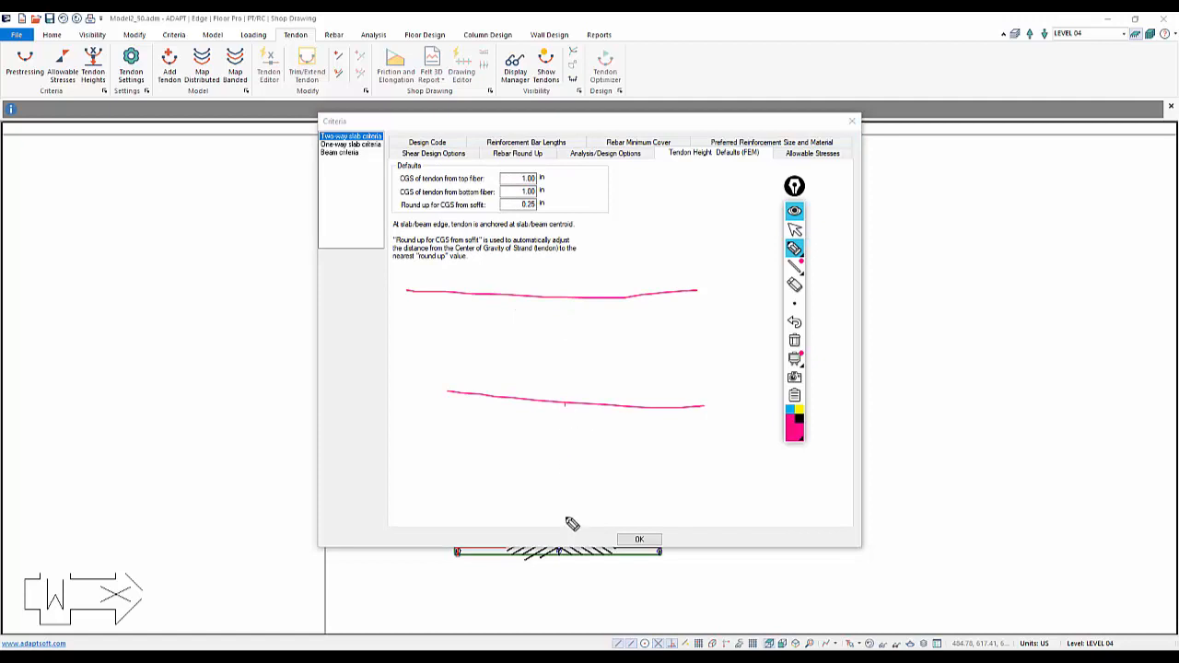
pyautogui.moveTo(564, 405); pyautogui.dragTo(564, 549)
pyautogui.moveTo(635, 413); pyautogui.dragTo(656, 604)
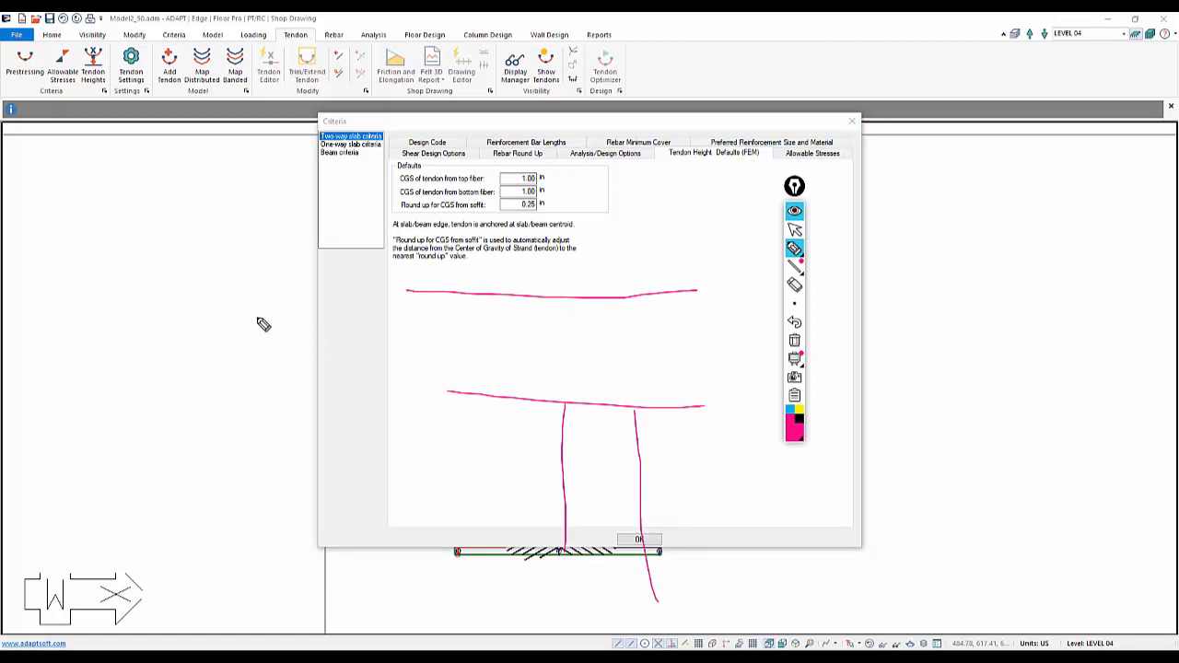
pyautogui.moveTo(249, 319)
pyautogui.mouseDown()
pyautogui.moveTo(355, 346)
pyautogui.moveTo(555, 317)
pyautogui.moveTo(753, 338)
pyautogui.moveTo(825, 368)
pyautogui.mouseUp()
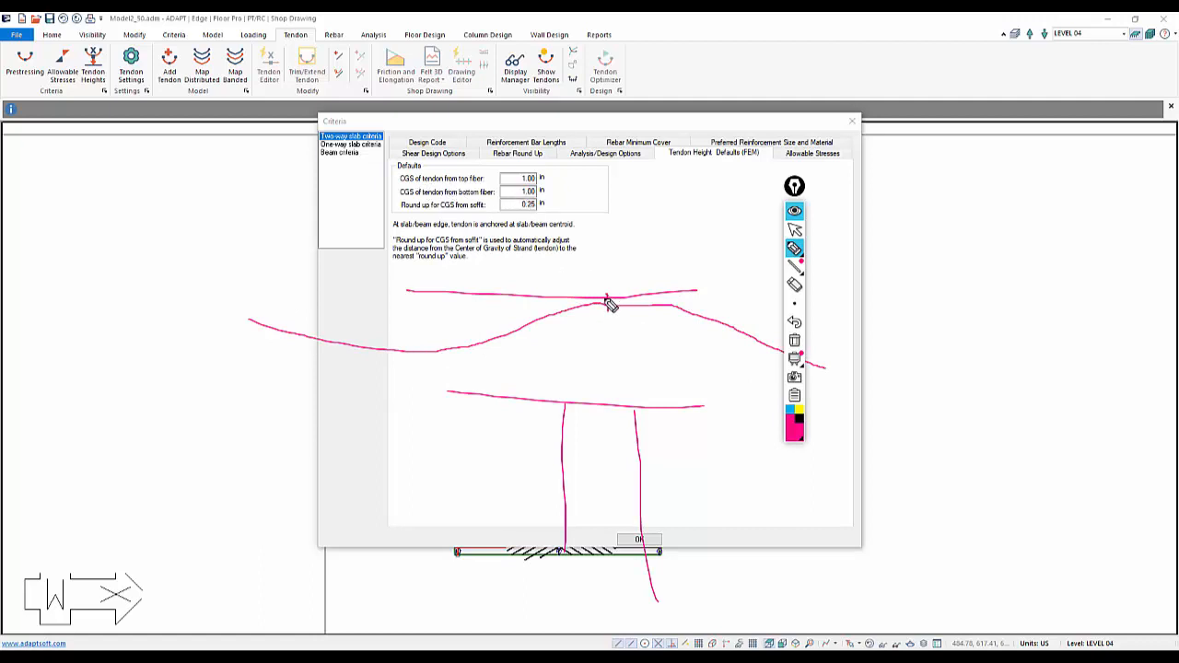
pyautogui.moveTo(605, 299); pyautogui.dragTo(608, 308)
pyautogui.moveTo(470, 396); pyautogui.dragTo(241, 374)
pyautogui.moveTo(384, 339)
pyautogui.mouseDown()
pyautogui.moveTo(375, 414)
pyautogui.moveTo(384, 339)
pyautogui.mouseUp()
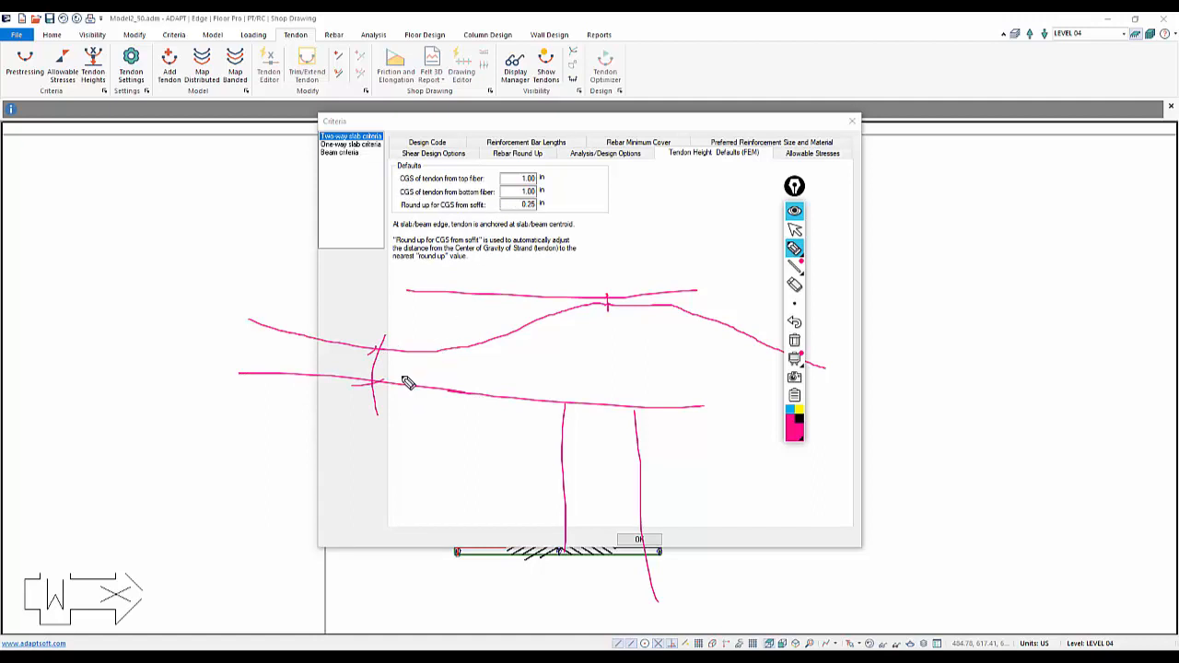
pyautogui.moveTo(384, 349); pyautogui.dragTo(394, 295)
pyautogui.moveTo(607, 305)
pyautogui.mouseDown()
pyautogui.moveTo(613, 355)
pyautogui.moveTo(604, 346)
pyautogui.mouseUp()
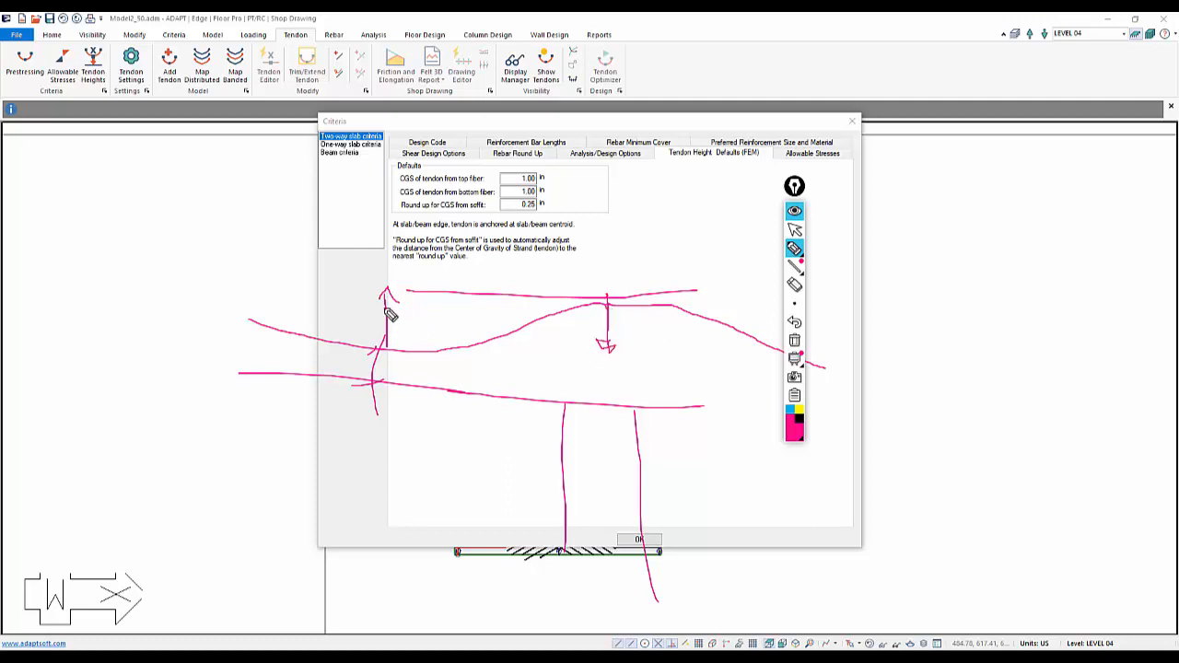
pyautogui.moveTo(532, 209)
pyautogui.mouseDown()
pyautogui.moveTo(523, 220)
pyautogui.moveTo(526, 206)
pyautogui.moveTo(540, 215)
pyautogui.mouseUp()
pyautogui.click(794, 228)
pyautogui.click(794, 340)
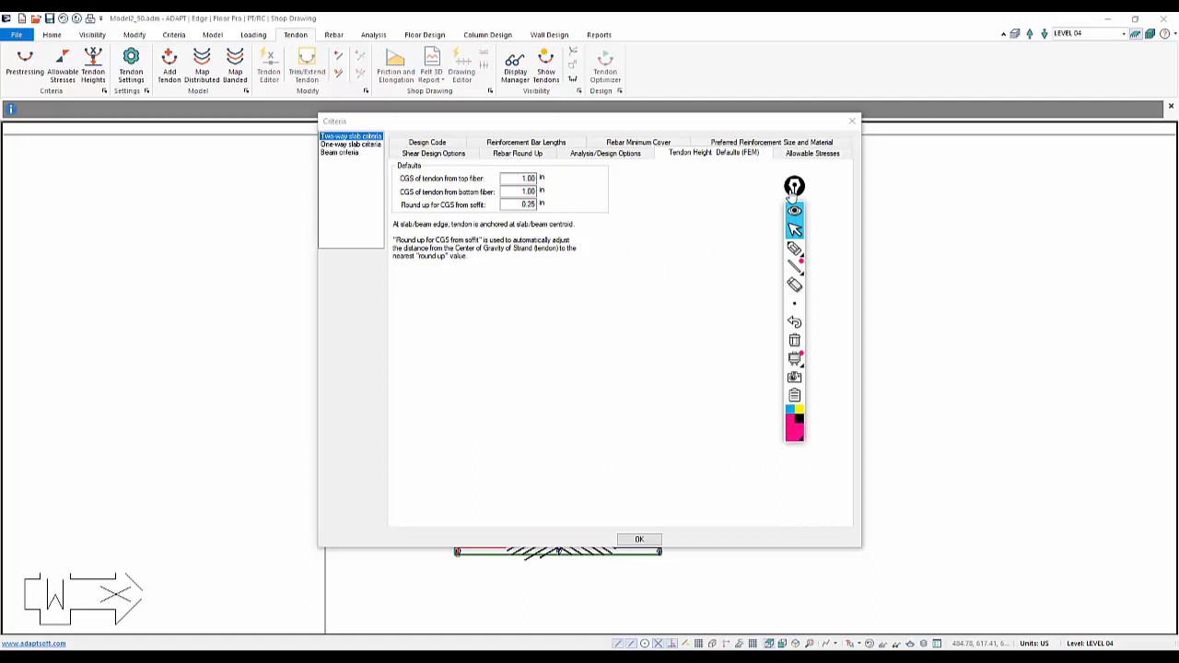
pyautogui.moveTo(794, 190); pyautogui.dragTo(1010, 232)
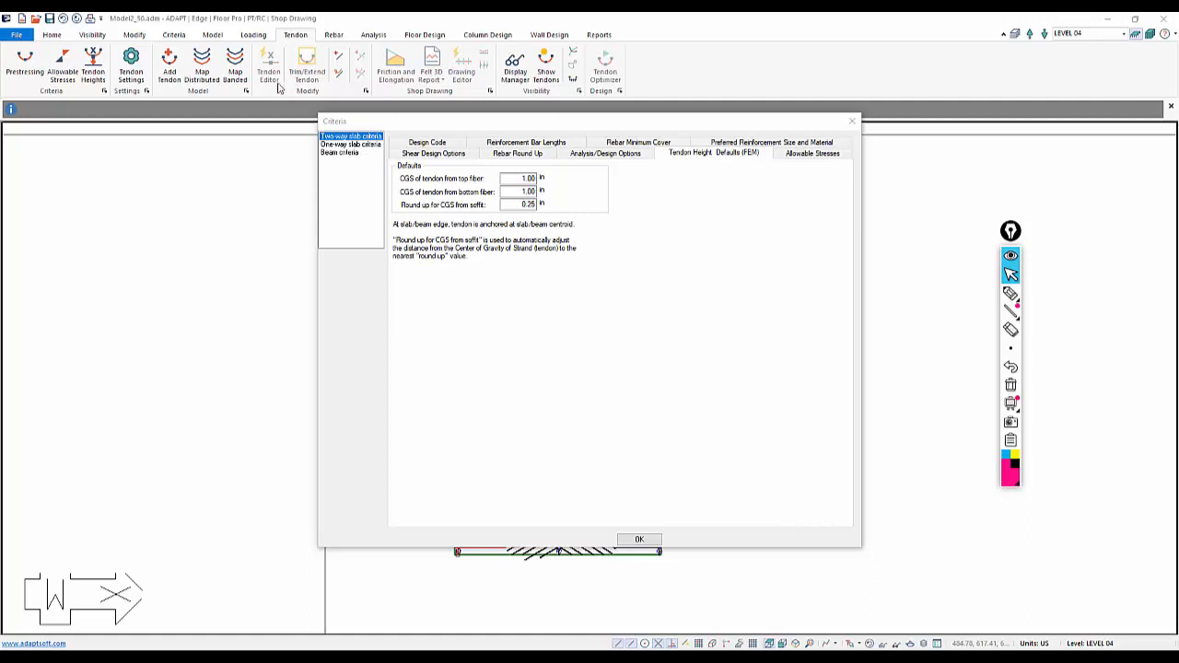
# Close the criteria and set banded tendon mapping to design strip width, 300 psi maximum precompression, and 50–100% self-weight balance
pyautogui.click(636, 540)
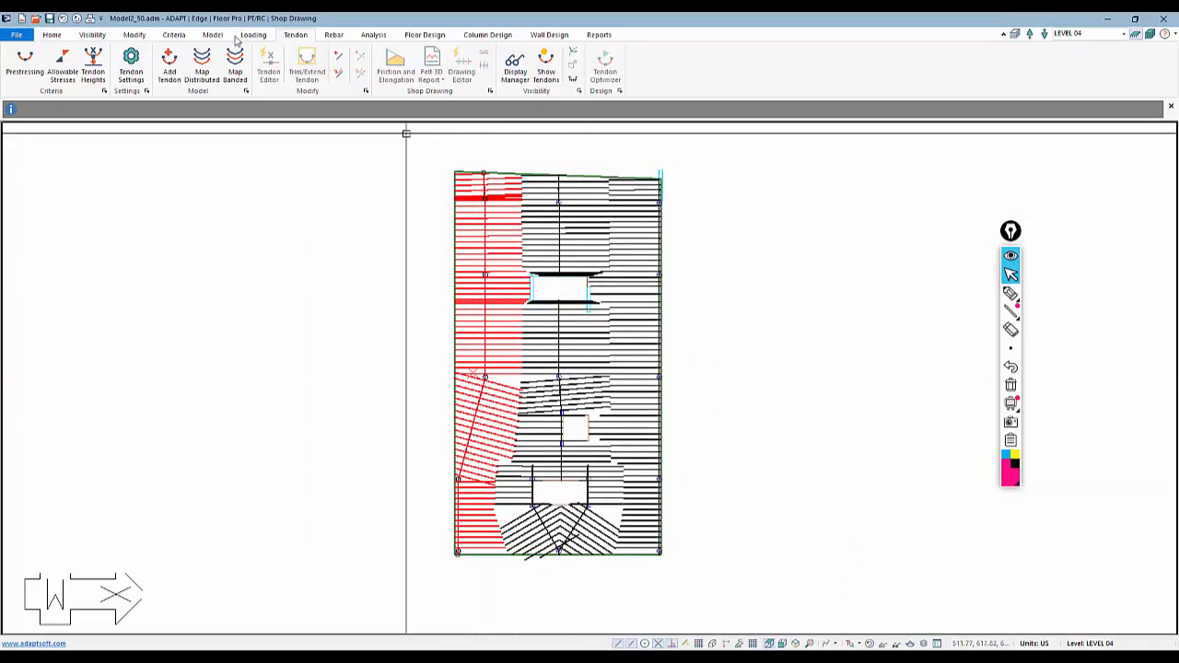
pyautogui.click(235, 74)
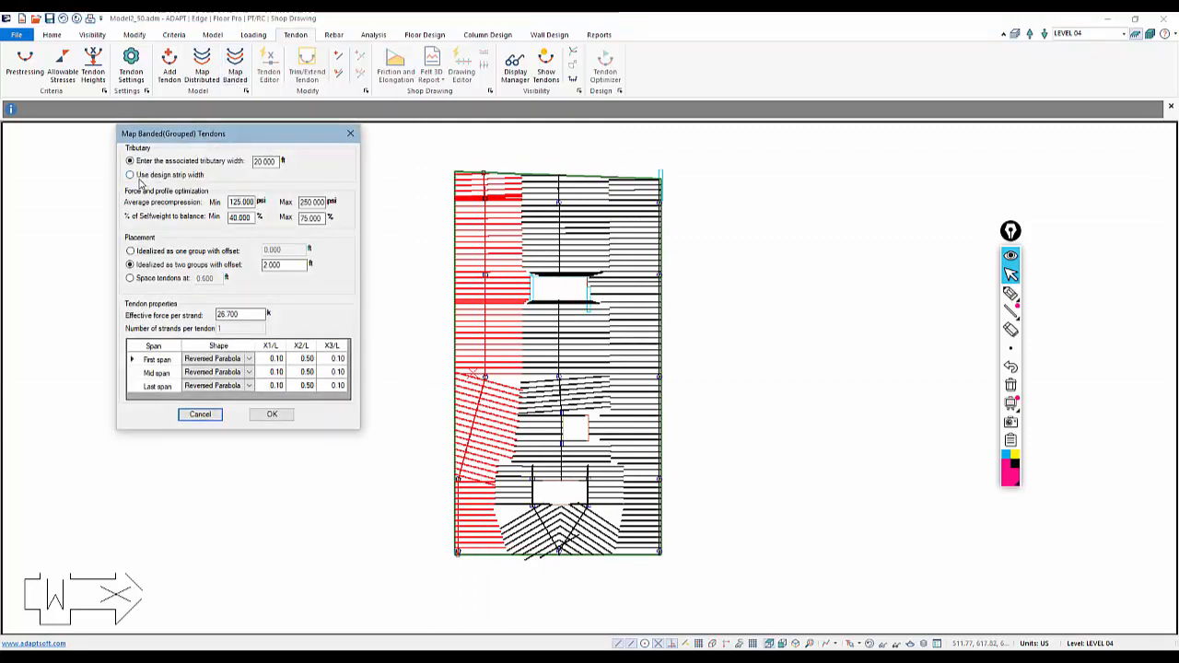
pyautogui.click(138, 175)
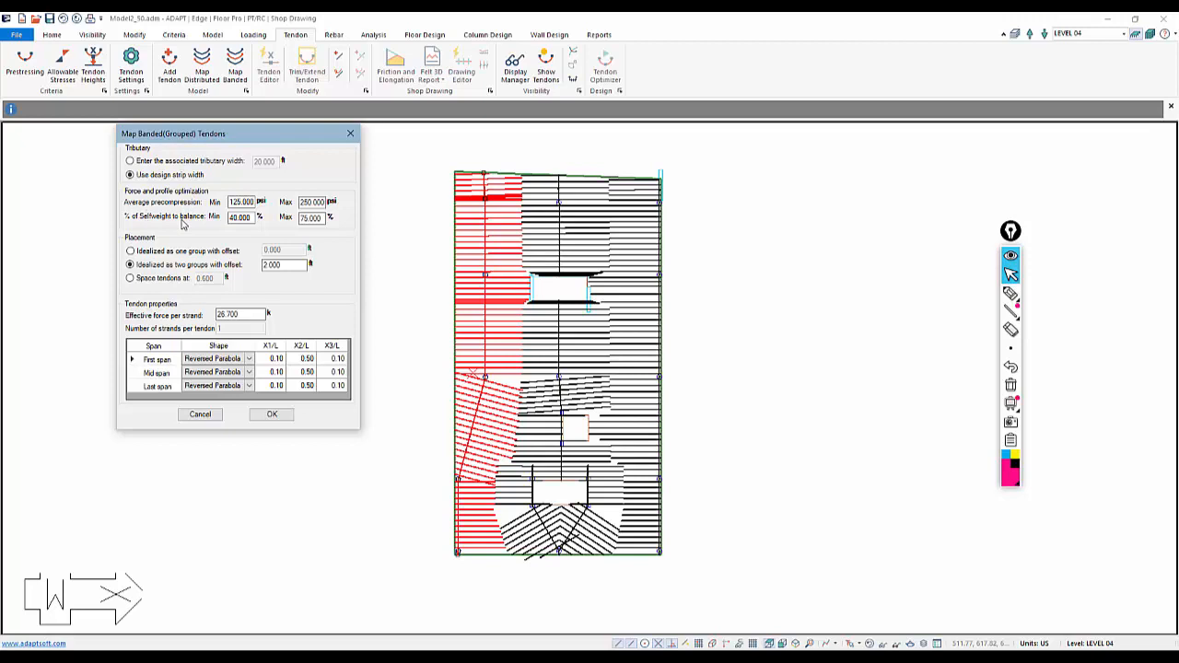
pyautogui.click(253, 202)
pyautogui.press('Tab')
pyautogui.write('300')
pyautogui.press('Tab')
pyautogui.write('50')
pyautogui.press('Tab')
pyautogui.write('10')
pyautogui.click(1011, 293)
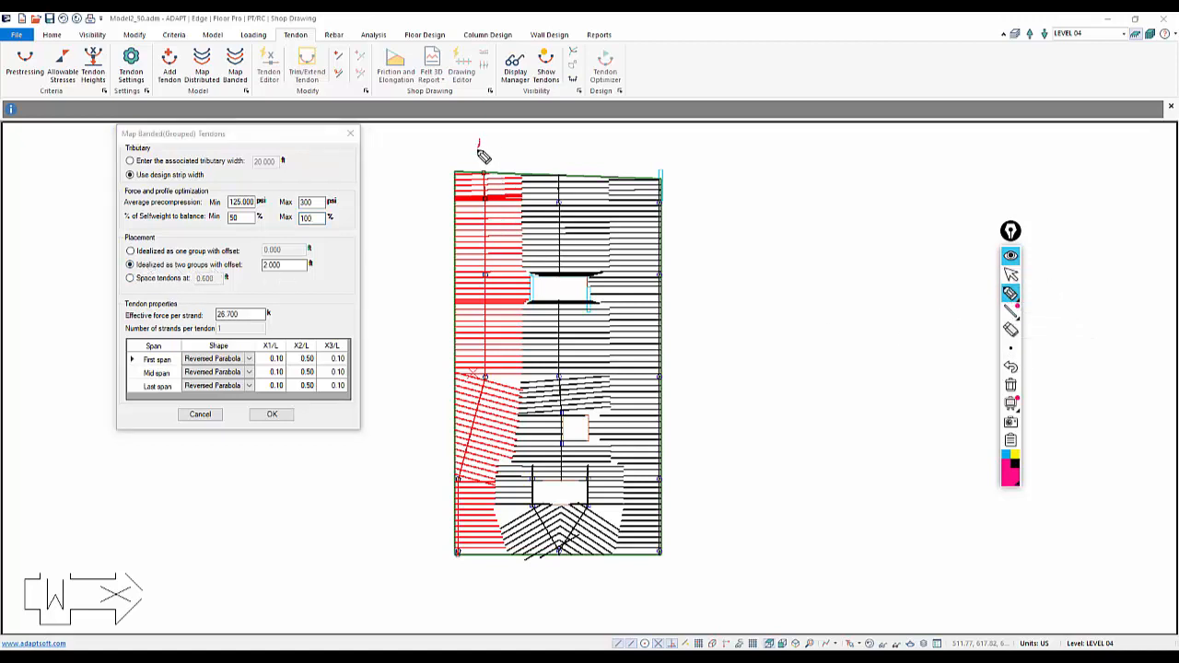
pyautogui.moveTo(478, 137); pyautogui.dragTo(483, 276)
pyautogui.moveTo(478, 272)
pyautogui.mouseDown()
pyautogui.moveTo(485, 368)
pyautogui.moveTo(453, 567)
pyautogui.mouseUp()
pyautogui.moveTo(485, 170)
pyautogui.mouseDown()
pyautogui.moveTo(503, 261)
pyautogui.moveTo(458, 560)
pyautogui.mouseUp()
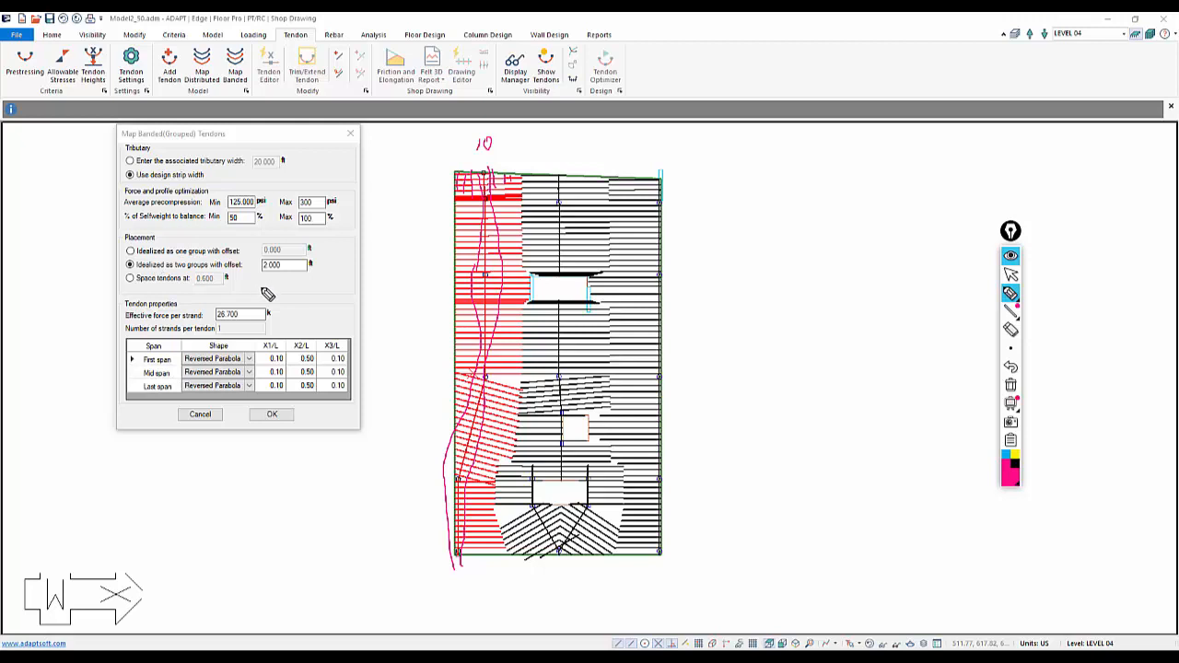
# Set the two-group placement offset for the banded tendons to 1 ft
pyautogui.click(1011, 385)
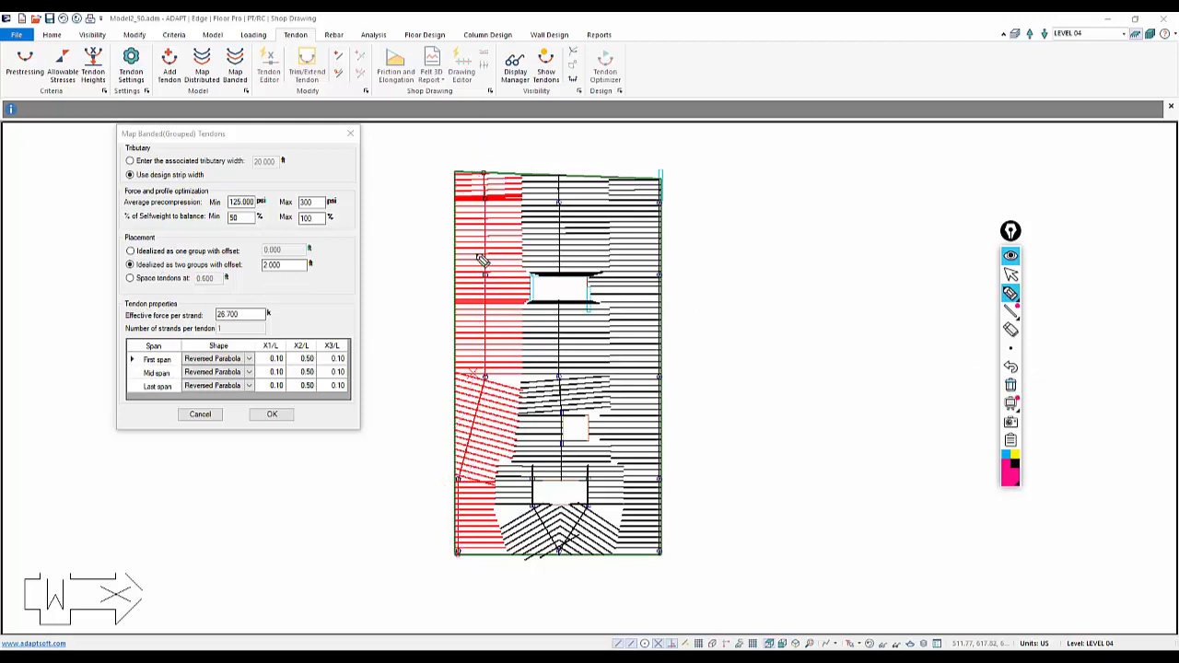
pyautogui.click(1010, 274)
pyautogui.doubleClick(273, 264)
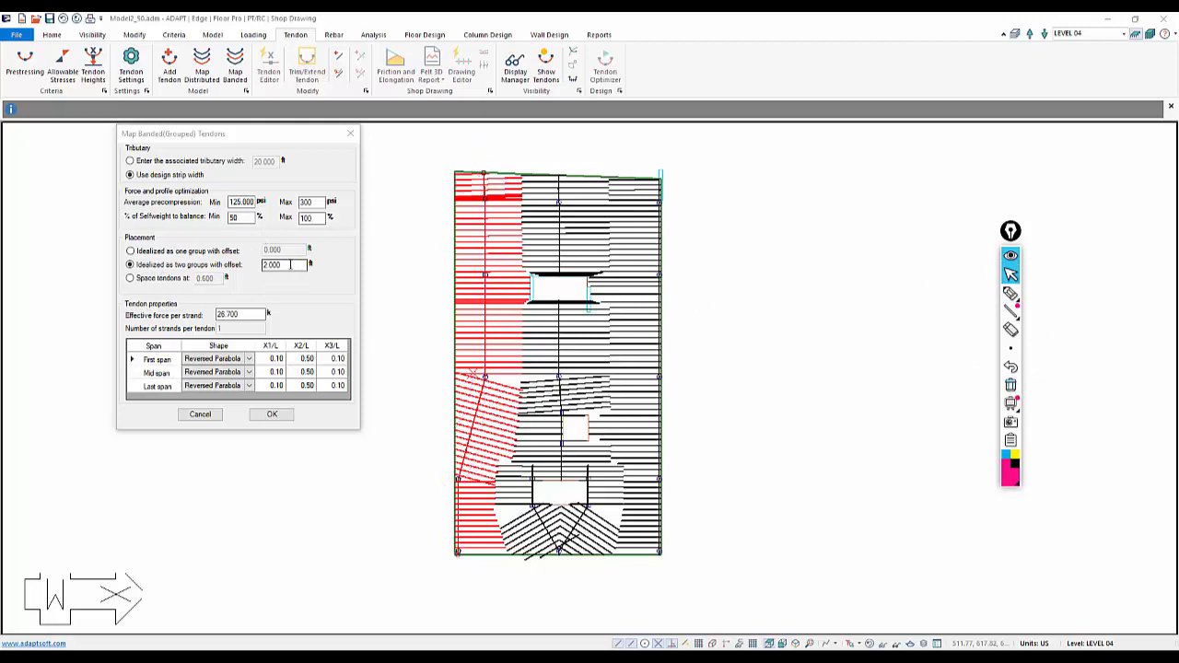
pyautogui.write('1')
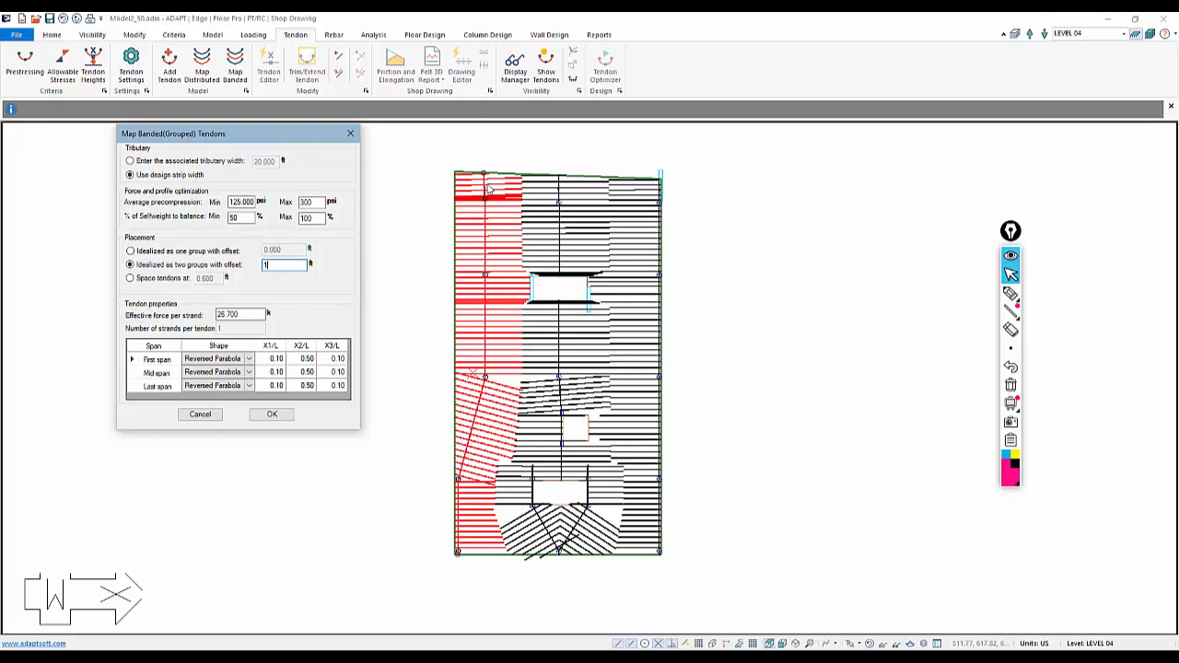
pyautogui.click(1010, 292)
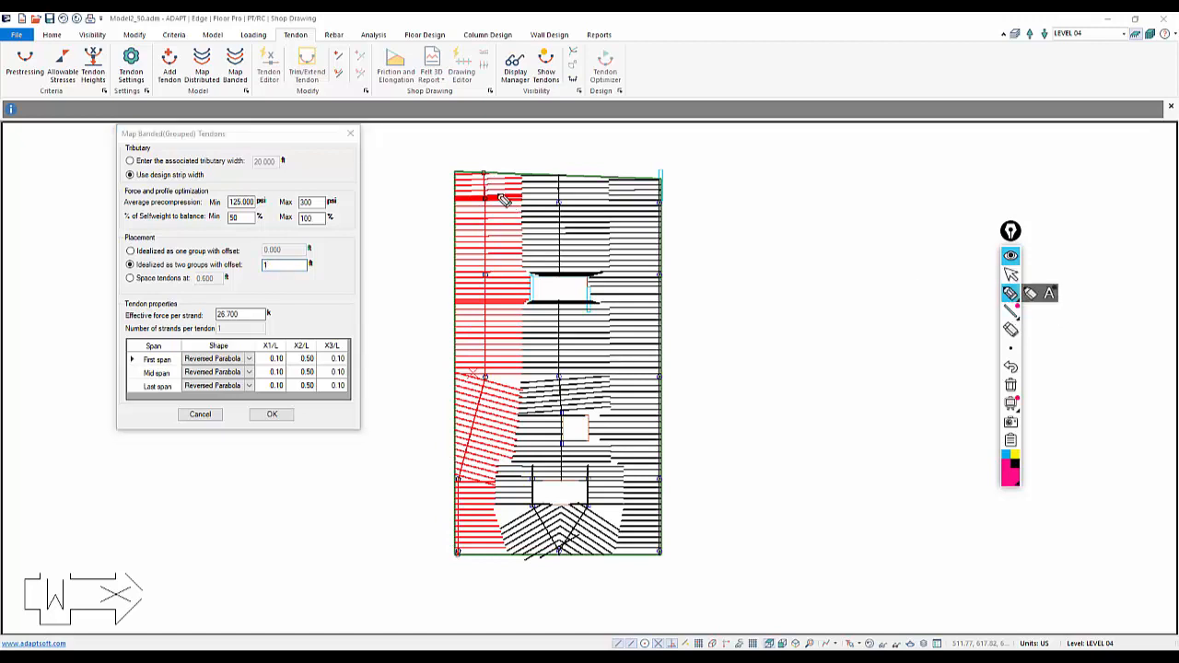
pyautogui.moveTo(494, 183); pyautogui.dragTo(501, 246)
pyautogui.moveTo(495, 307); pyautogui.dragTo(507, 318)
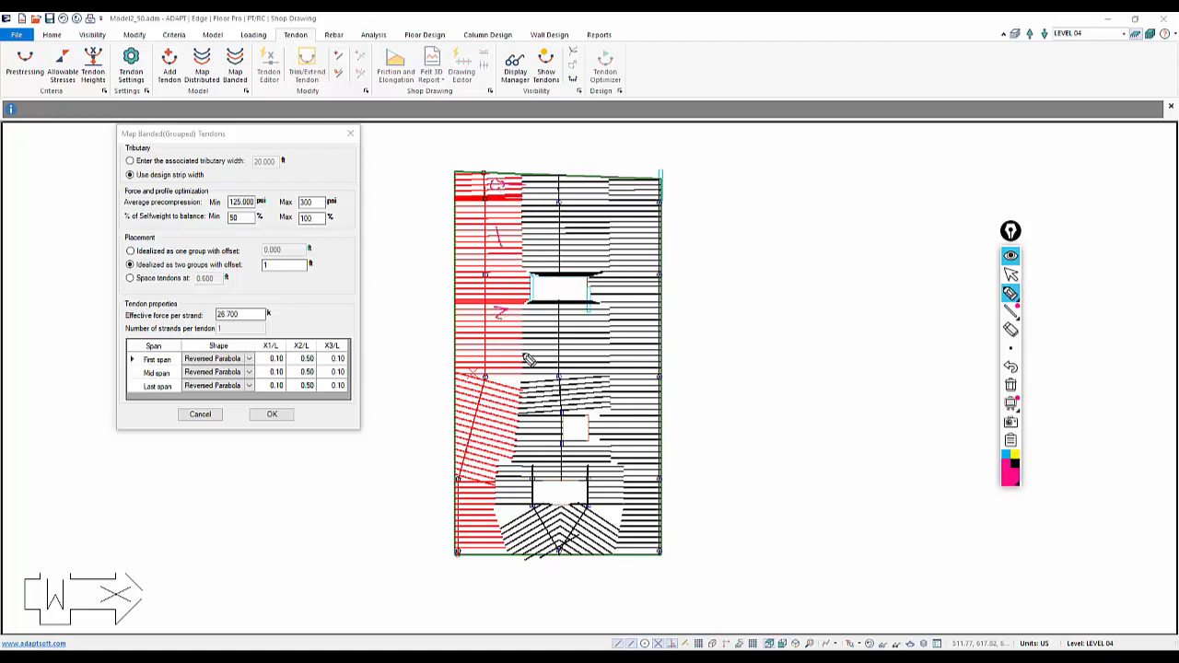
pyautogui.moveTo(484, 406); pyautogui.dragTo(478, 429)
pyautogui.click(468, 502)
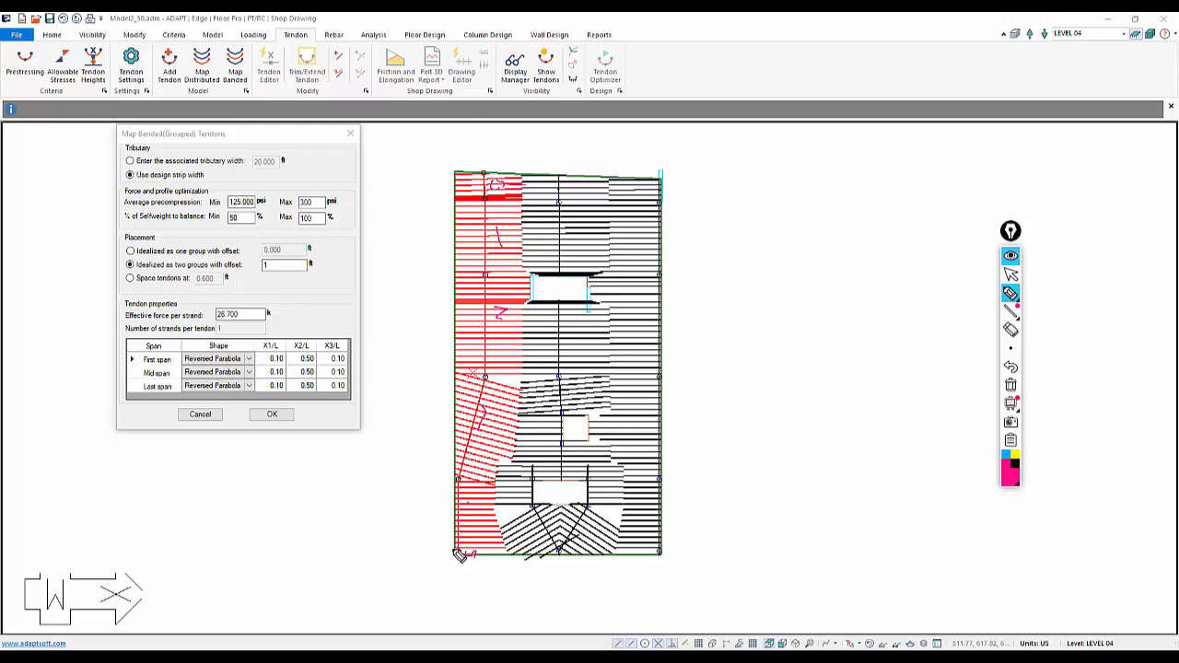
pyautogui.click(1011, 386)
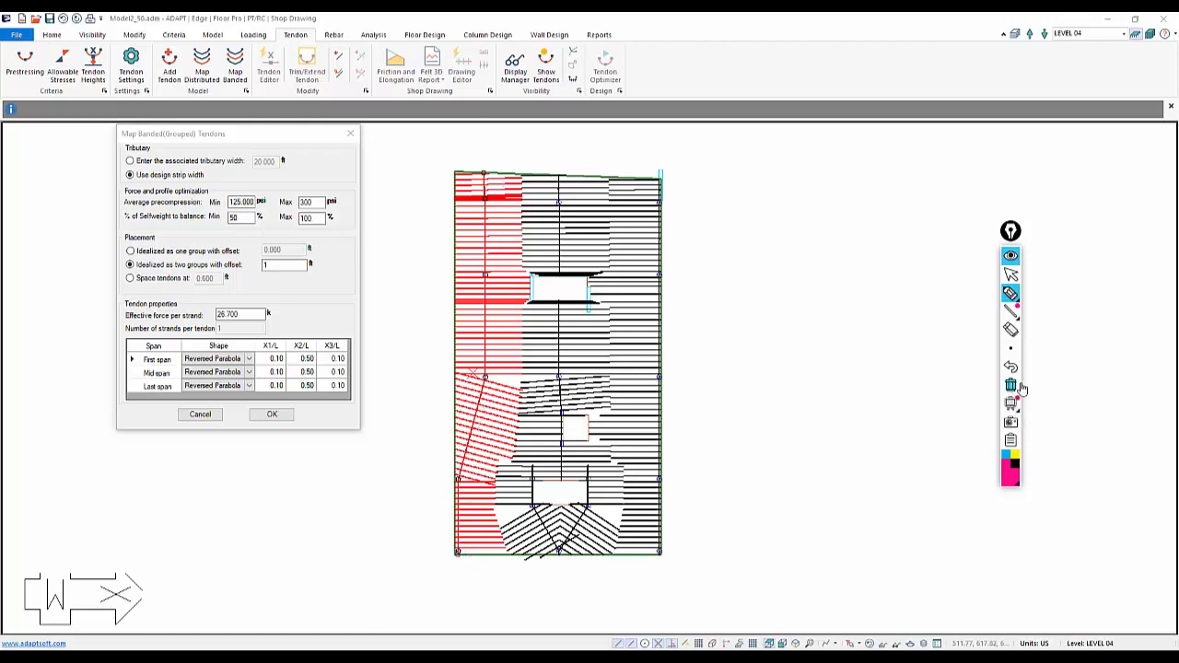
pyautogui.click(1011, 275)
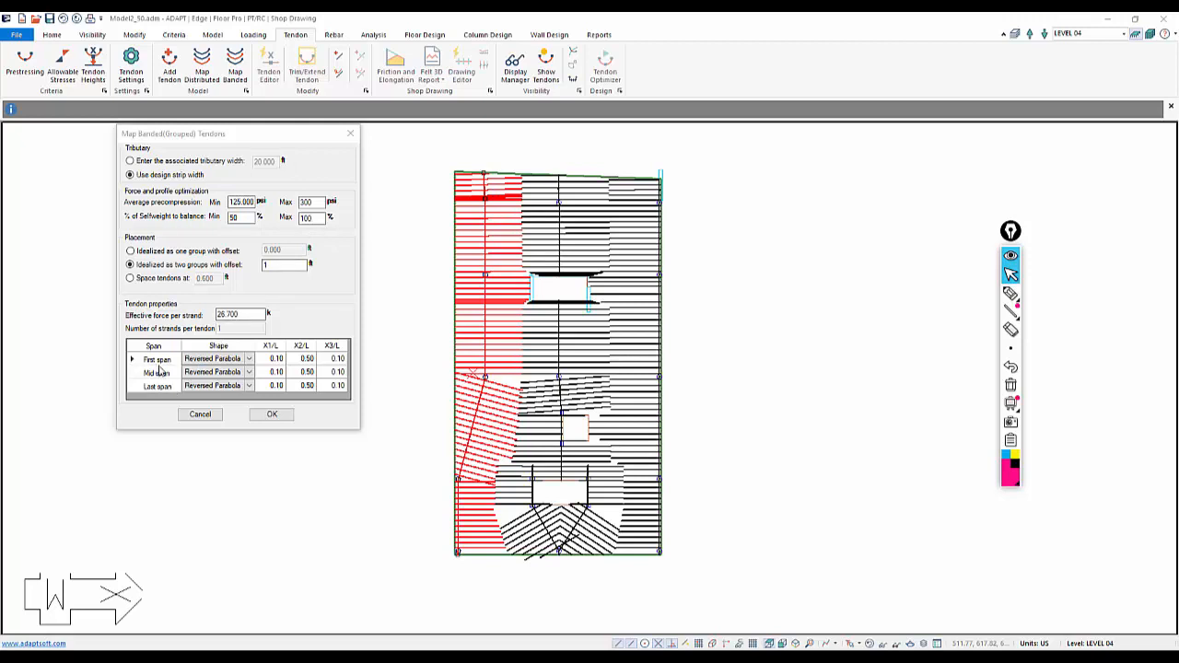
pyautogui.click(1009, 293)
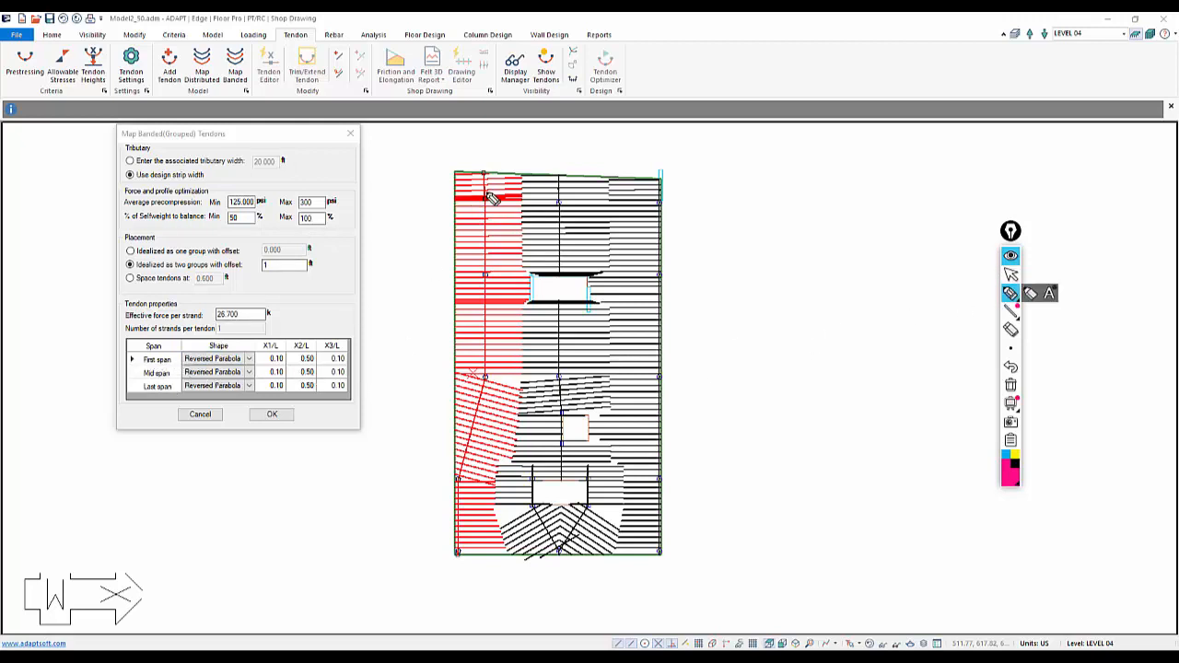
pyautogui.moveTo(492, 188)
pyautogui.mouseDown()
pyautogui.moveTo(487, 177)
pyautogui.moveTo(490, 239)
pyautogui.mouseUp()
pyautogui.moveTo(489, 228); pyautogui.dragTo(470, 243)
pyautogui.moveTo(477, 309); pyautogui.dragTo(492, 326)
pyautogui.moveTo(491, 312); pyautogui.dragTo(478, 325)
pyautogui.moveTo(469, 400); pyautogui.dragTo(478, 424)
pyautogui.moveTo(483, 415); pyautogui.dragTo(469, 425)
pyautogui.moveTo(451, 502); pyautogui.dragTo(454, 515)
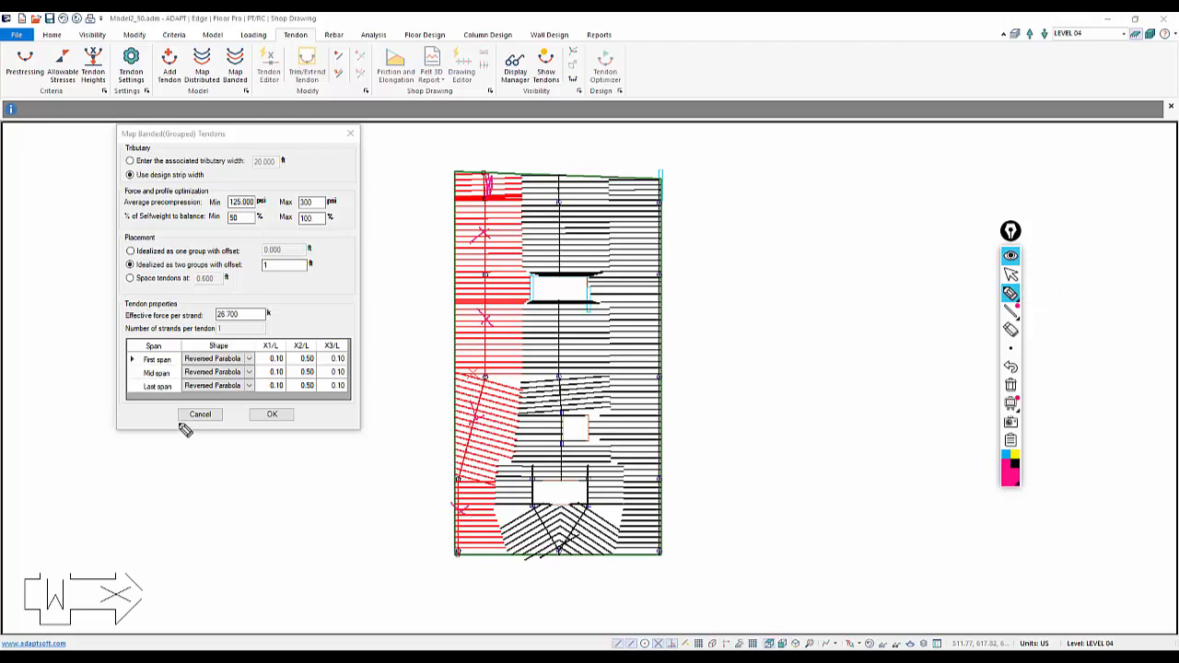
pyautogui.moveTo(463, 557)
pyautogui.mouseDown()
pyautogui.moveTo(454, 563)
pyautogui.moveTo(455, 547)
pyautogui.mouseUp()
pyautogui.click(1010, 385)
pyautogui.click(1010, 273)
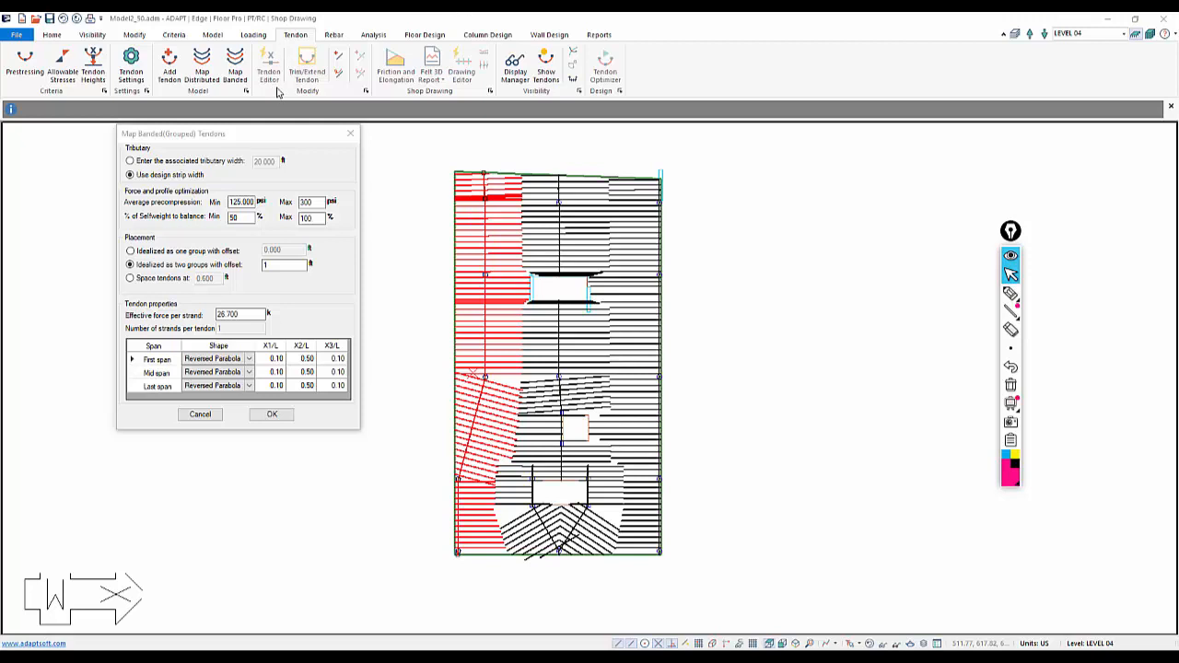
# Apply the banded tendon mapping along the selected leftmost strip
pyautogui.click(270, 415)
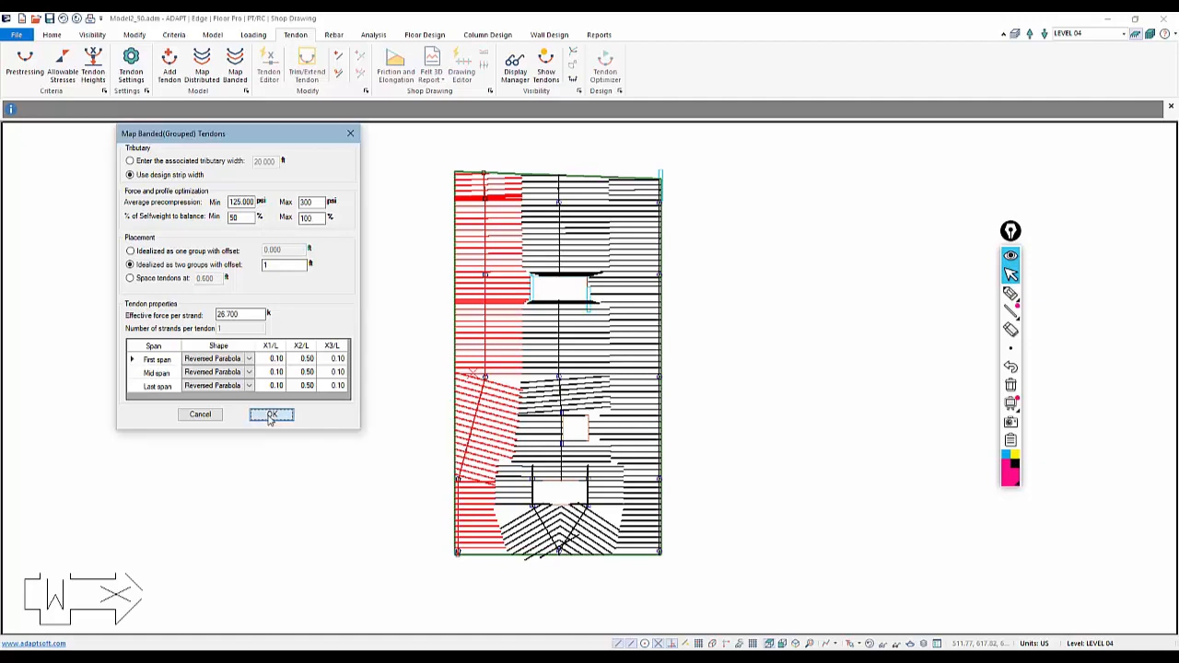
pyautogui.click(297, 481)
pyautogui.scroll(2, 487, 323)
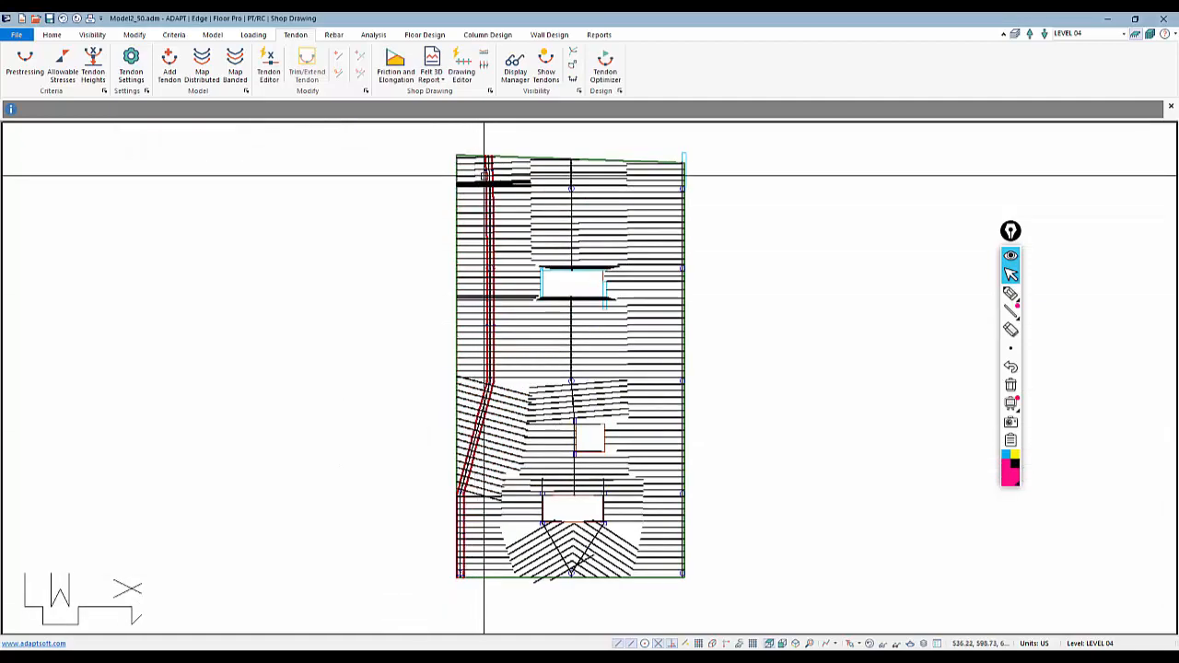
pyautogui.scroll(3, 500, 415)
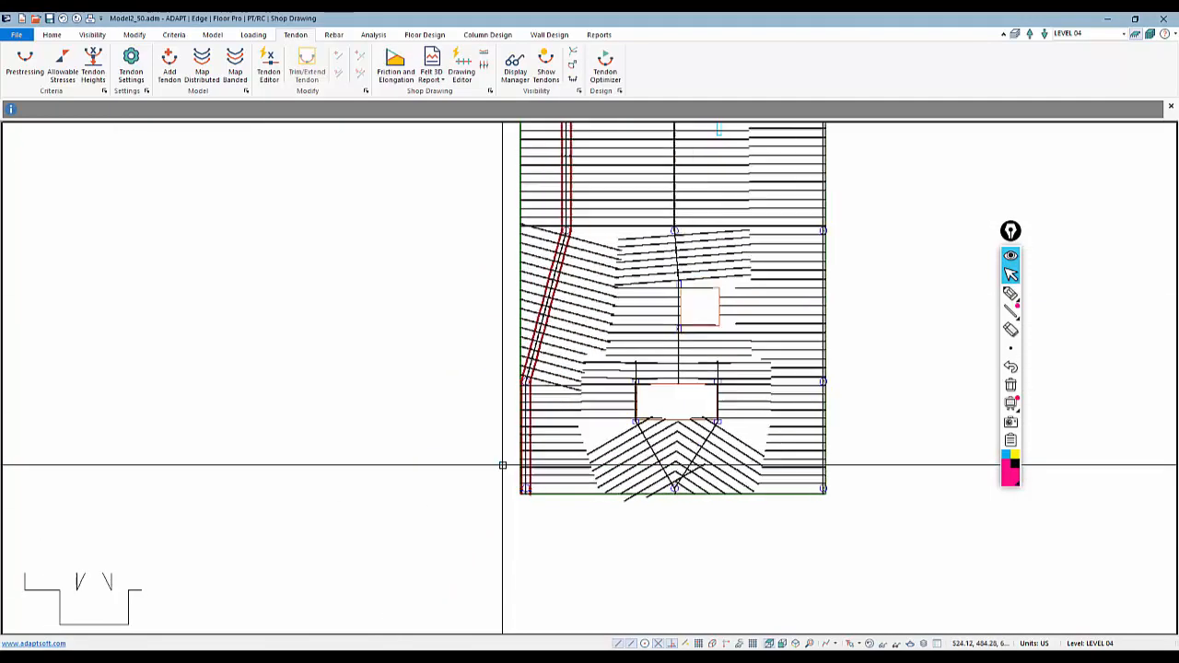
pyautogui.scroll(4, 503, 465)
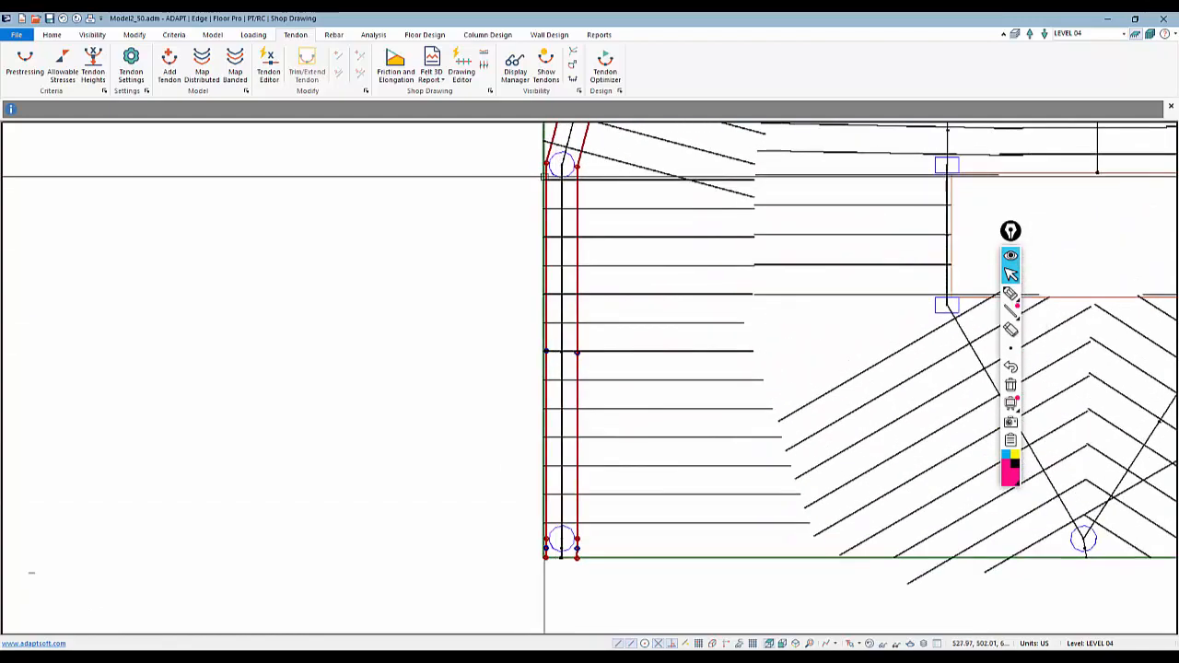
pyautogui.moveTo(558, 181); pyautogui.dragTo(531, 297, button='middle')
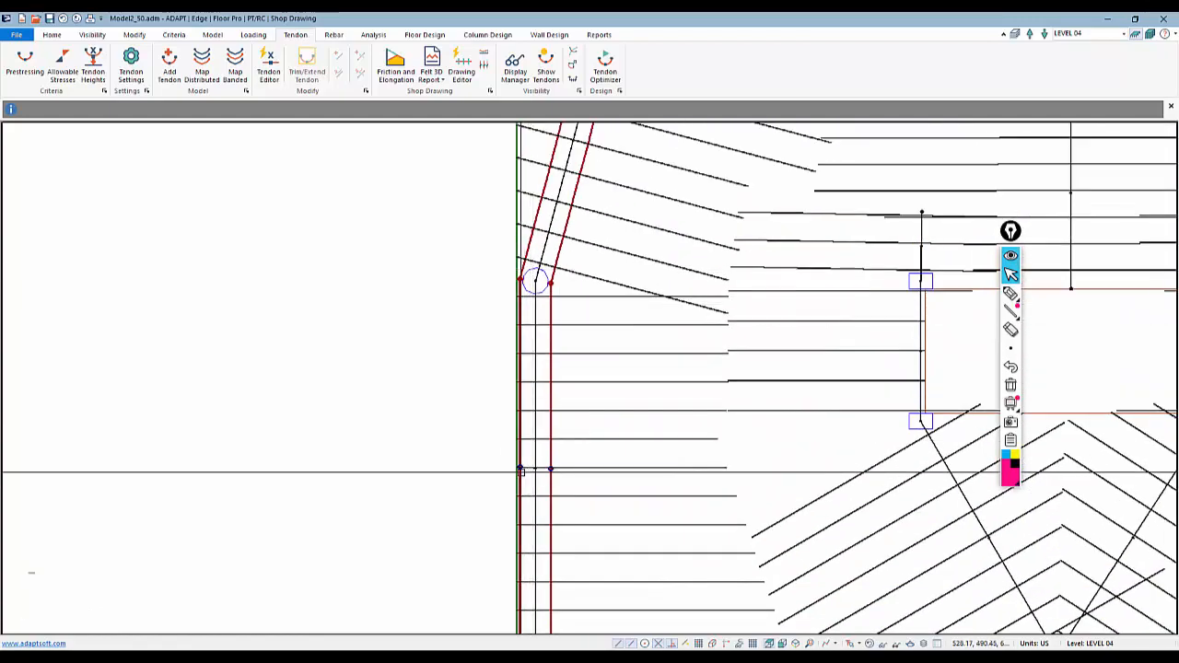
pyautogui.scroll(-5, 518, 471)
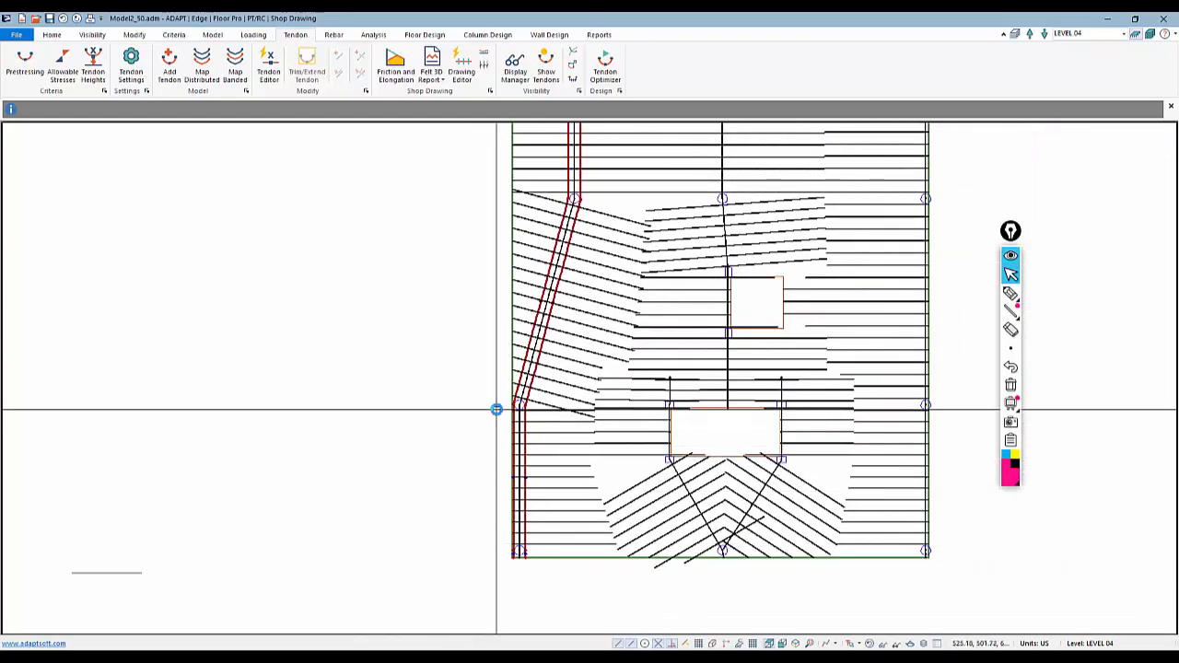
pyautogui.scroll(4, 497, 410)
# Open a mapped tendon's properties and review its stressing options
pyautogui.doubleClick(545, 330)
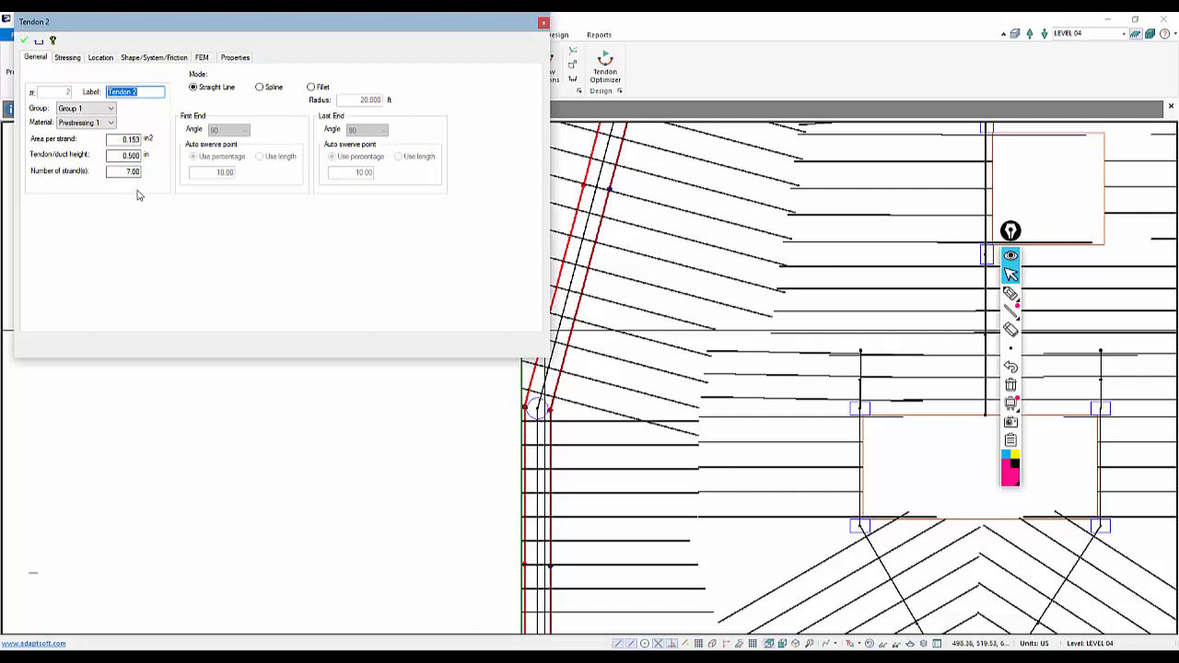
pyautogui.click(73, 59)
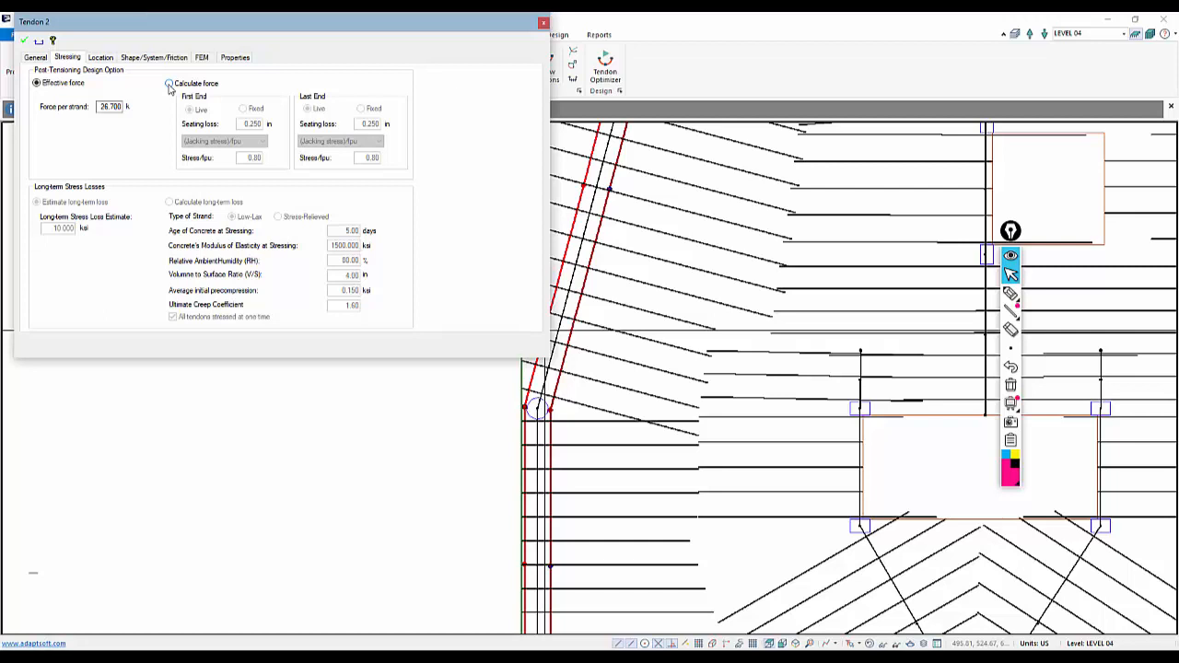
pyautogui.click(268, 408)
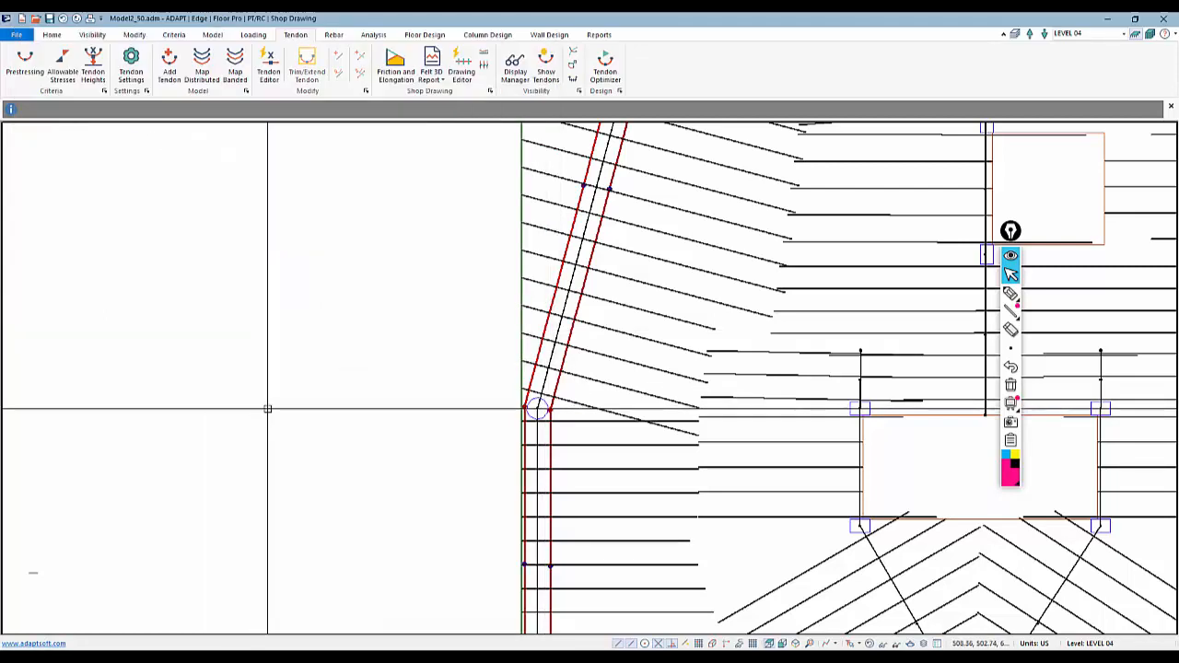
pyautogui.click(592, 262)
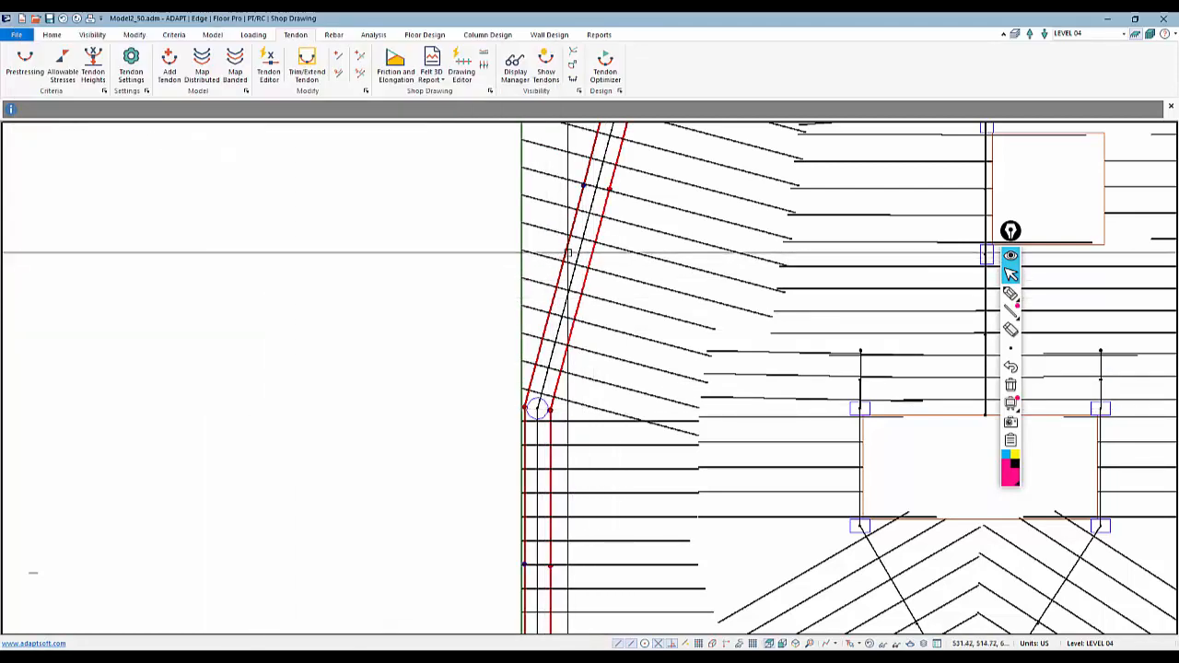
pyautogui.scroll(-2, 518, 408)
pyautogui.scroll(-2, 472, 406)
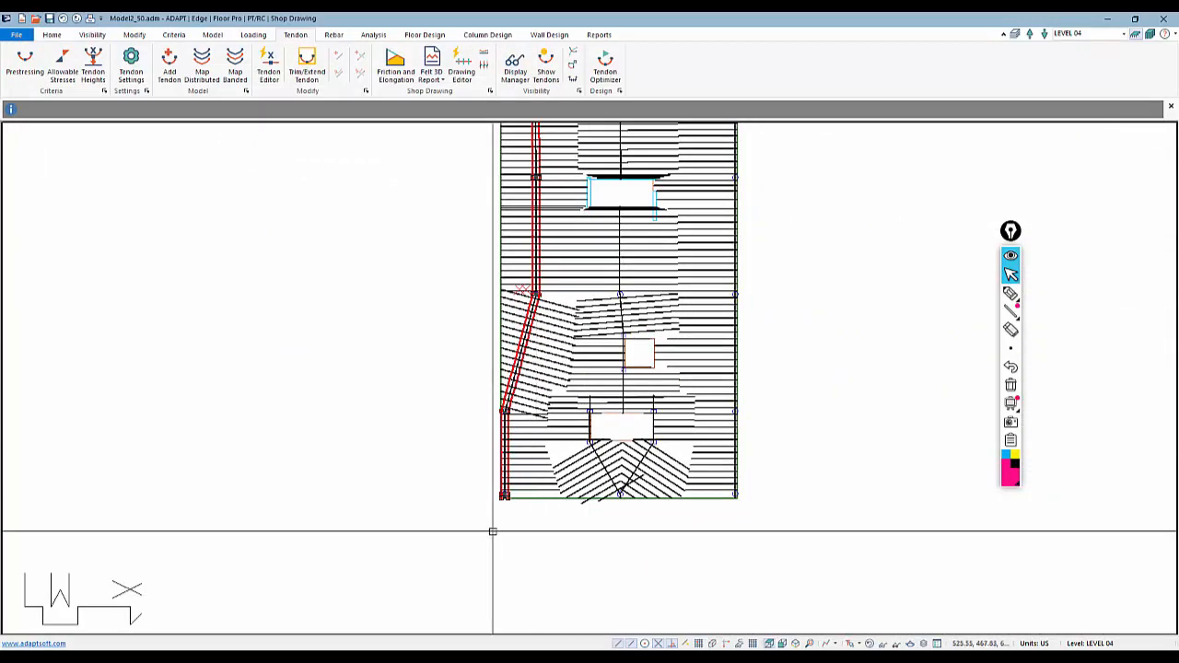
pyautogui.scroll(-2, 528, 512)
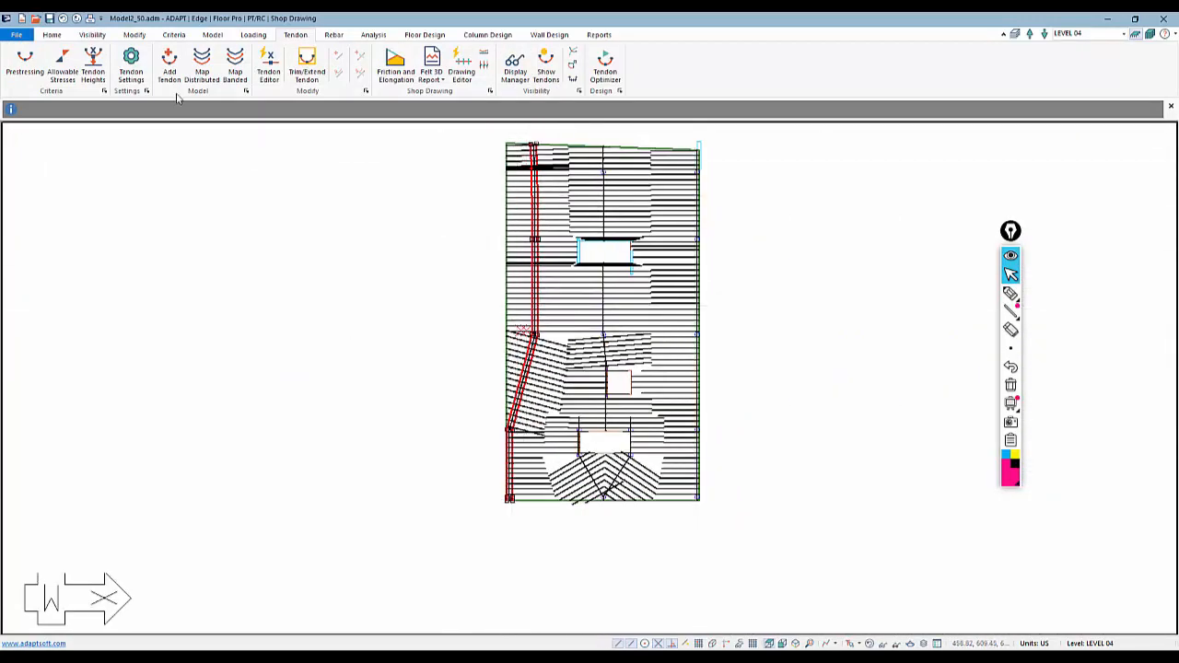
pyautogui.click(134, 35)
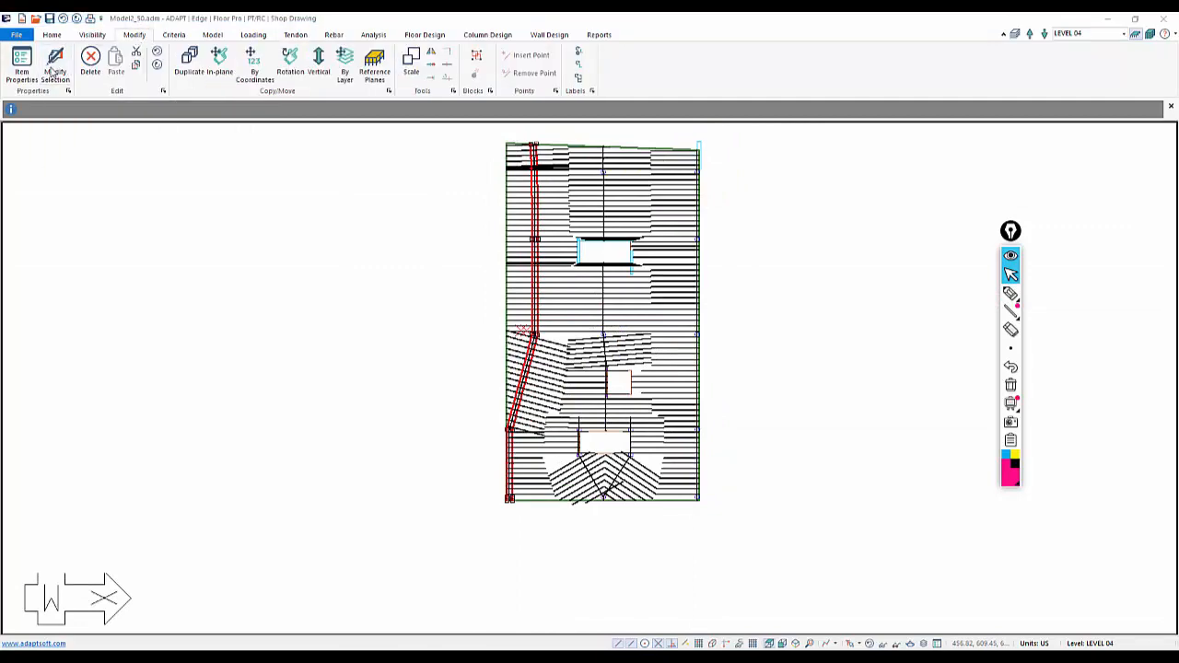
pyautogui.click(55, 71)
pyautogui.click(750, 149)
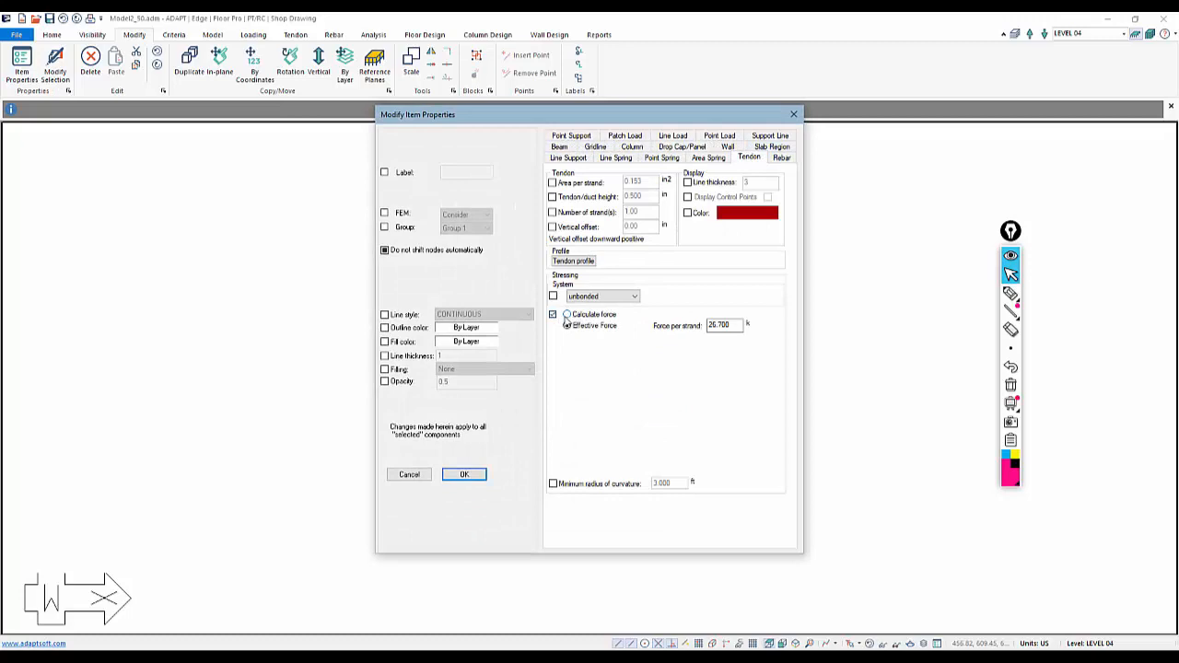
pyautogui.click(566, 315)
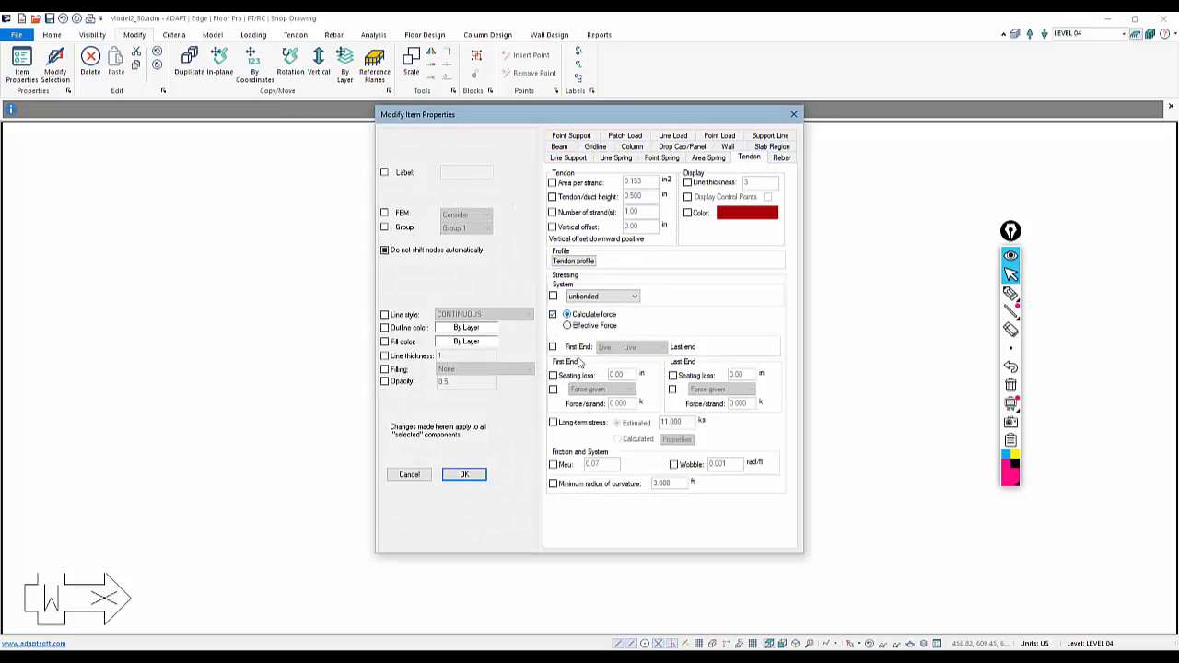
pyautogui.click(410, 474)
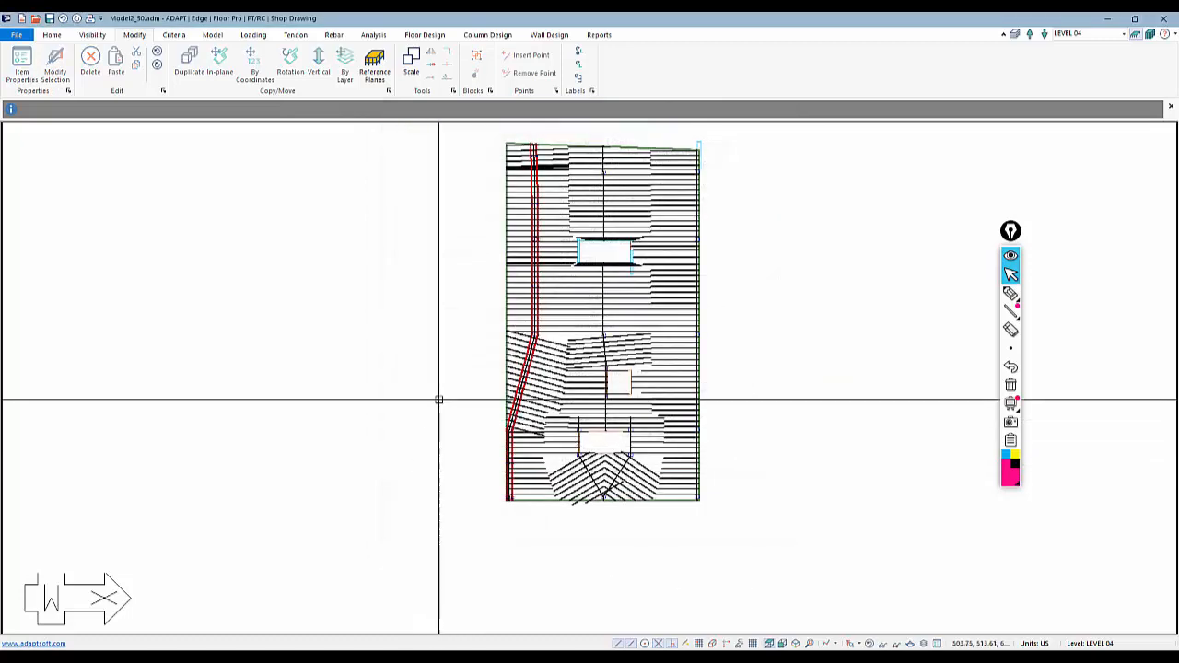
# Open the mapped tendon's shape profile and set span 1's last-end CGS height to 6.00 in
pyautogui.scroll(2, 502, 321)
pyautogui.scroll(5, 501, 320)
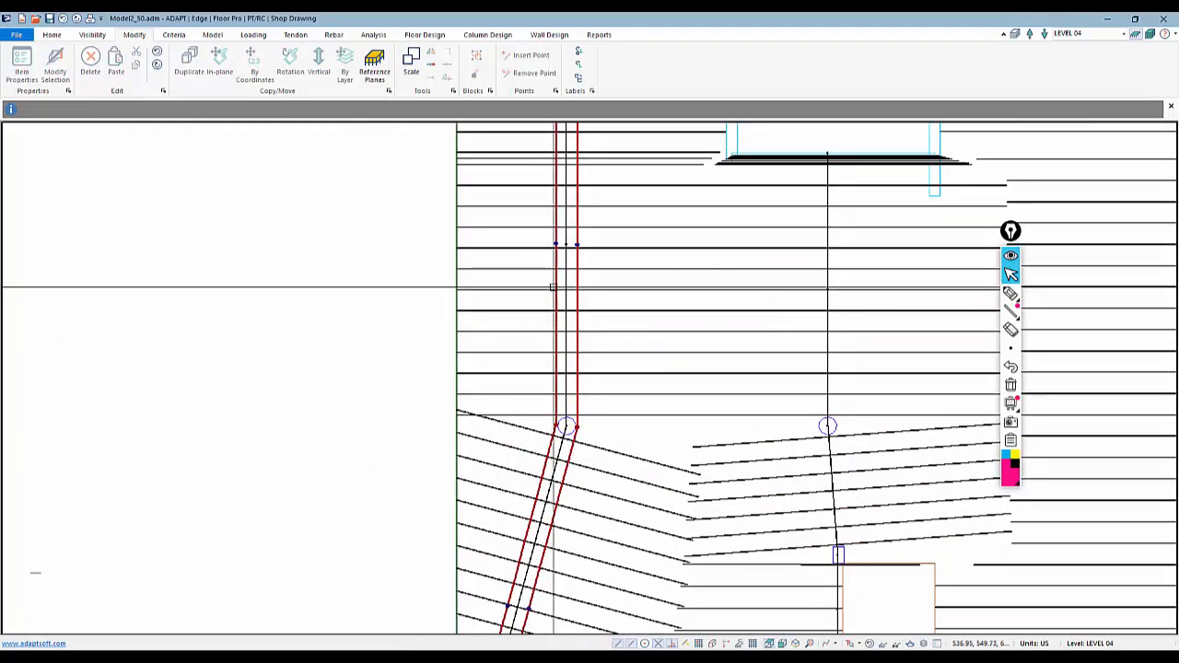
pyautogui.doubleClick(554, 284)
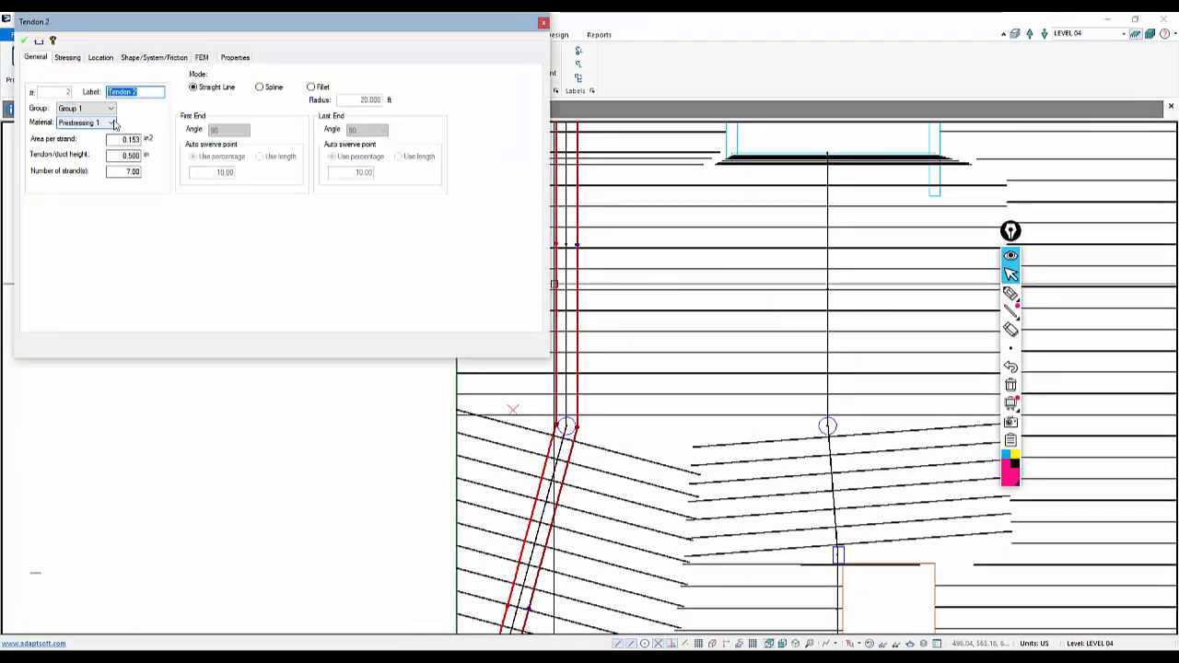
pyautogui.click(67, 57)
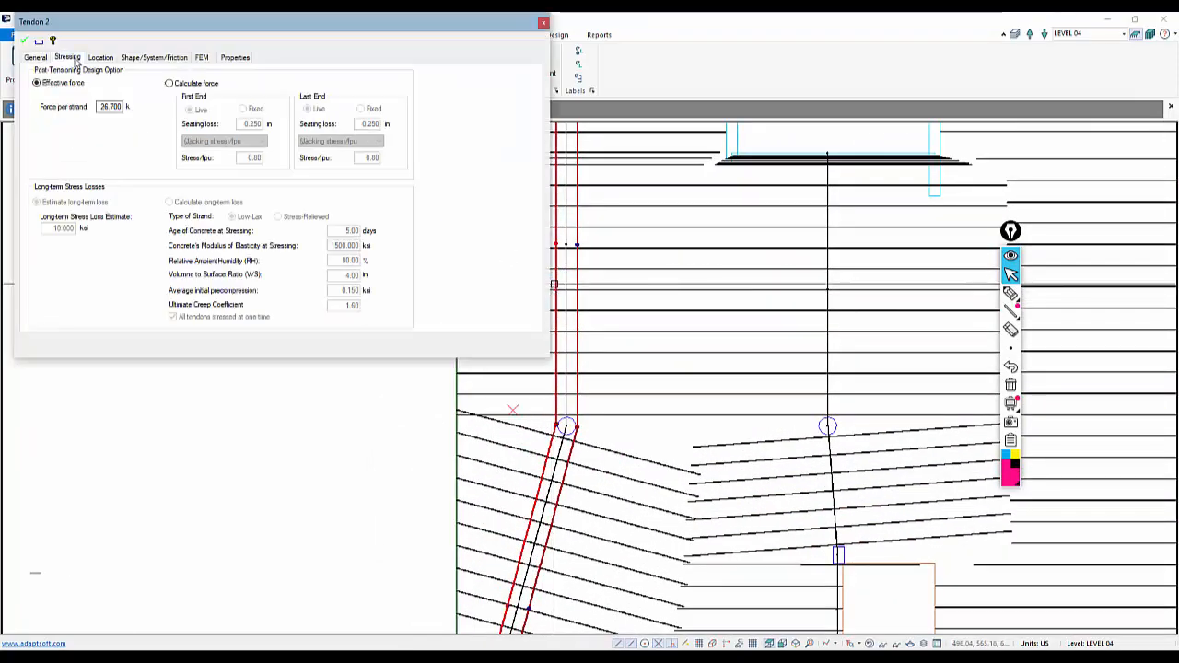
pyautogui.click(140, 58)
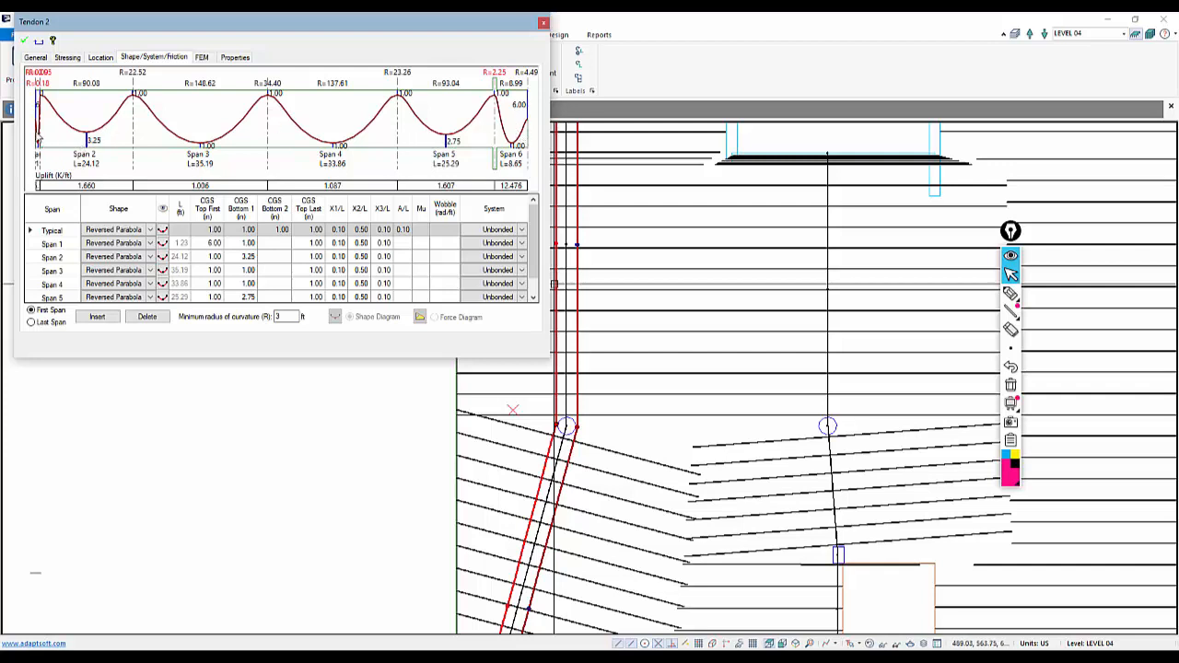
pyautogui.scroll(5, 39, 138)
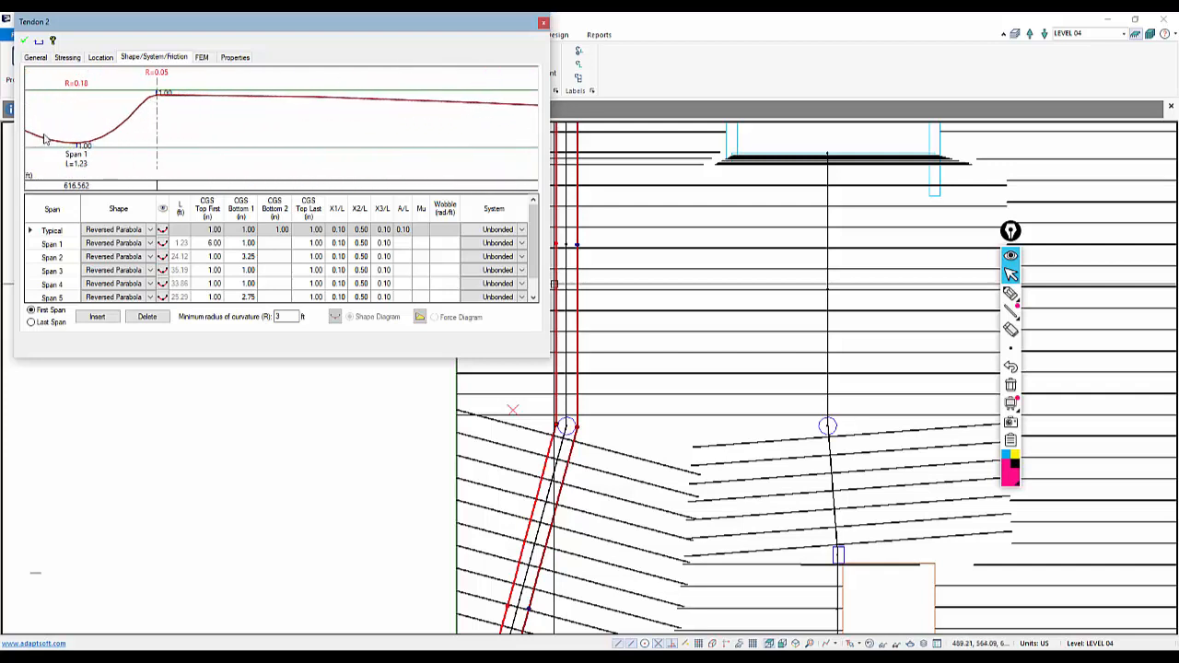
pyautogui.moveTo(65, 124); pyautogui.dragTo(269, 138)
pyautogui.scroll(-2, 125, 187)
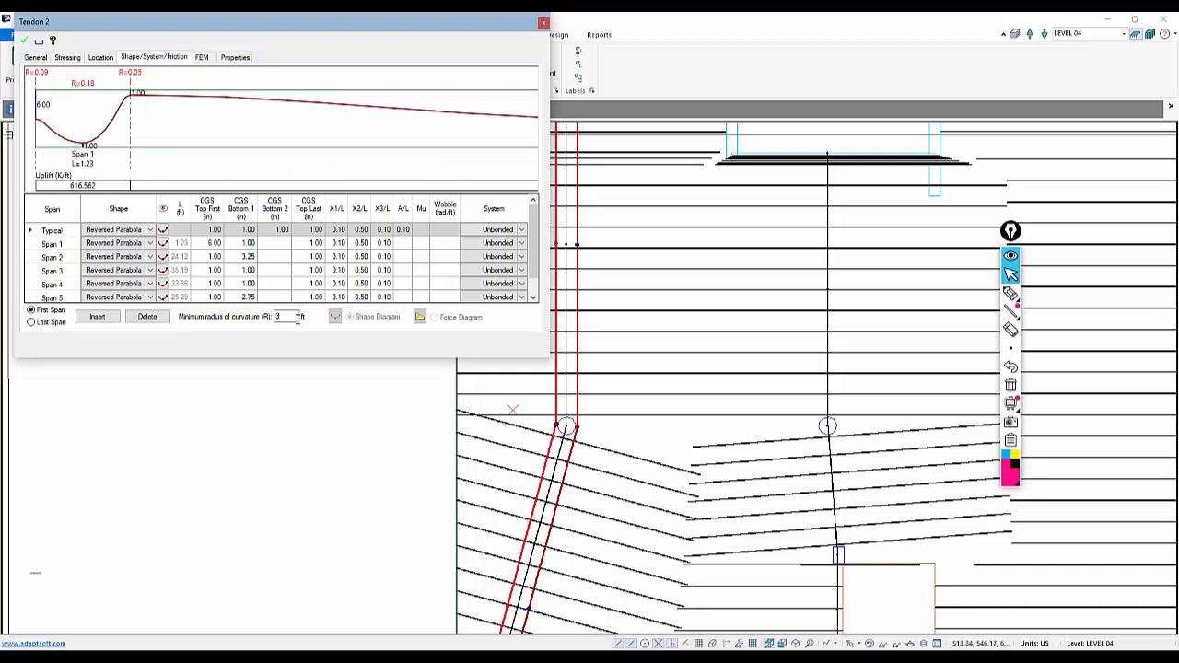
pyautogui.click(215, 248)
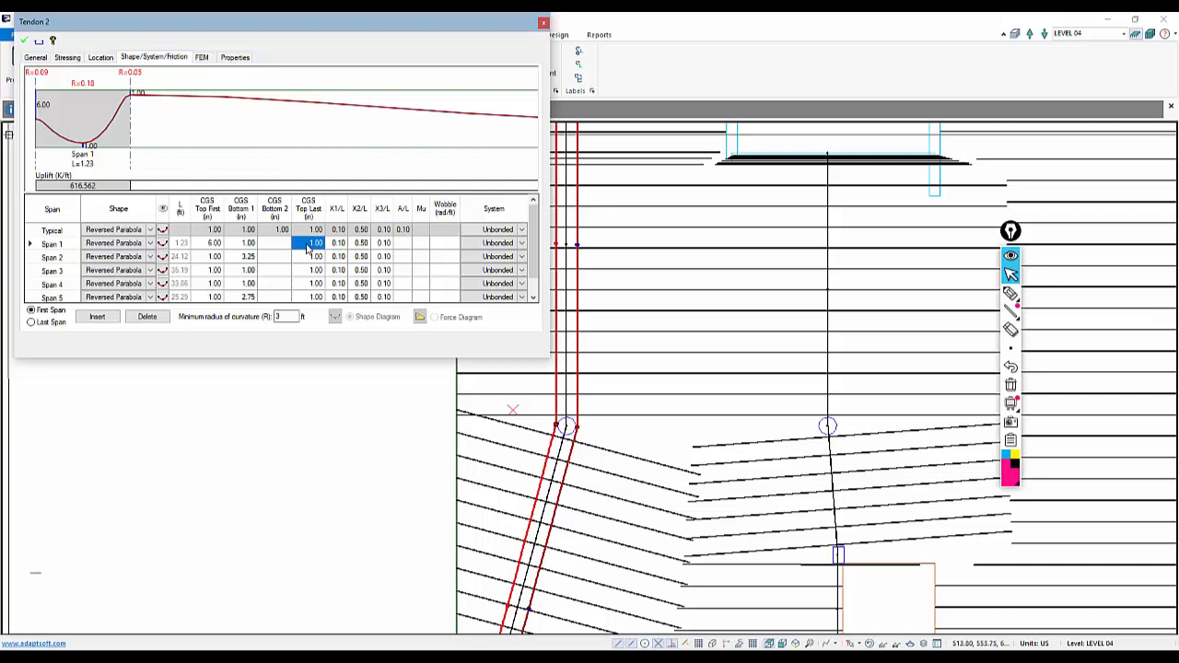
pyautogui.click(243, 256)
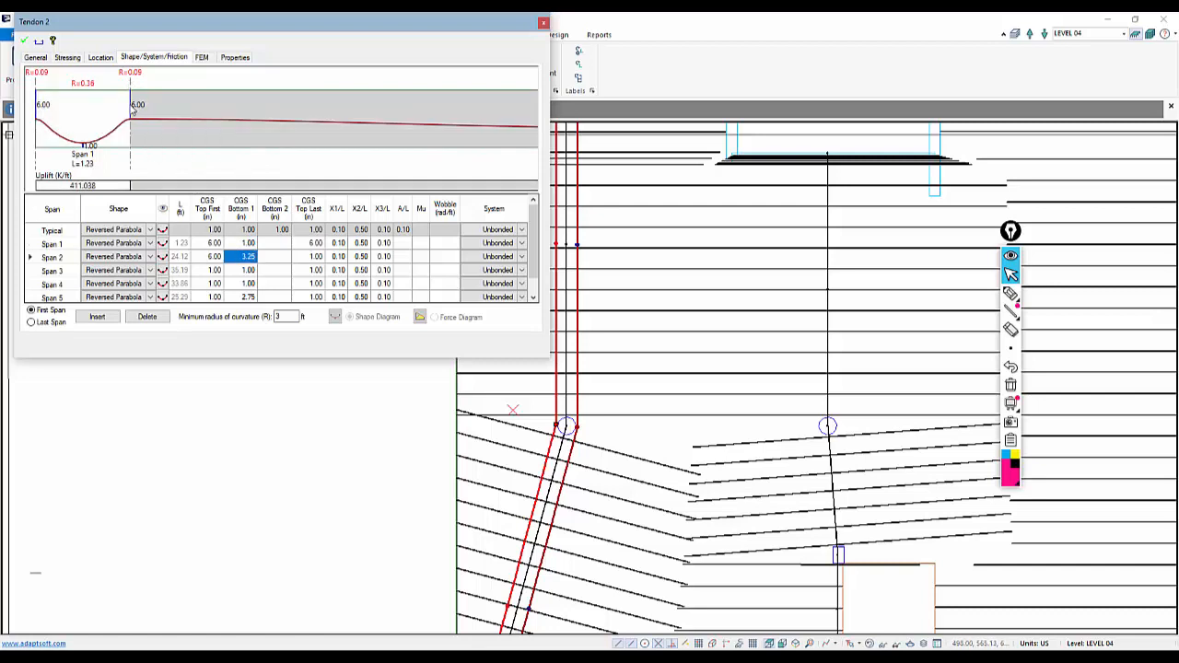
# Change span 1's shape of the tendon to Cantilever Down and confirm the tendon properties
pyautogui.click(145, 243)
pyautogui.click(148, 243)
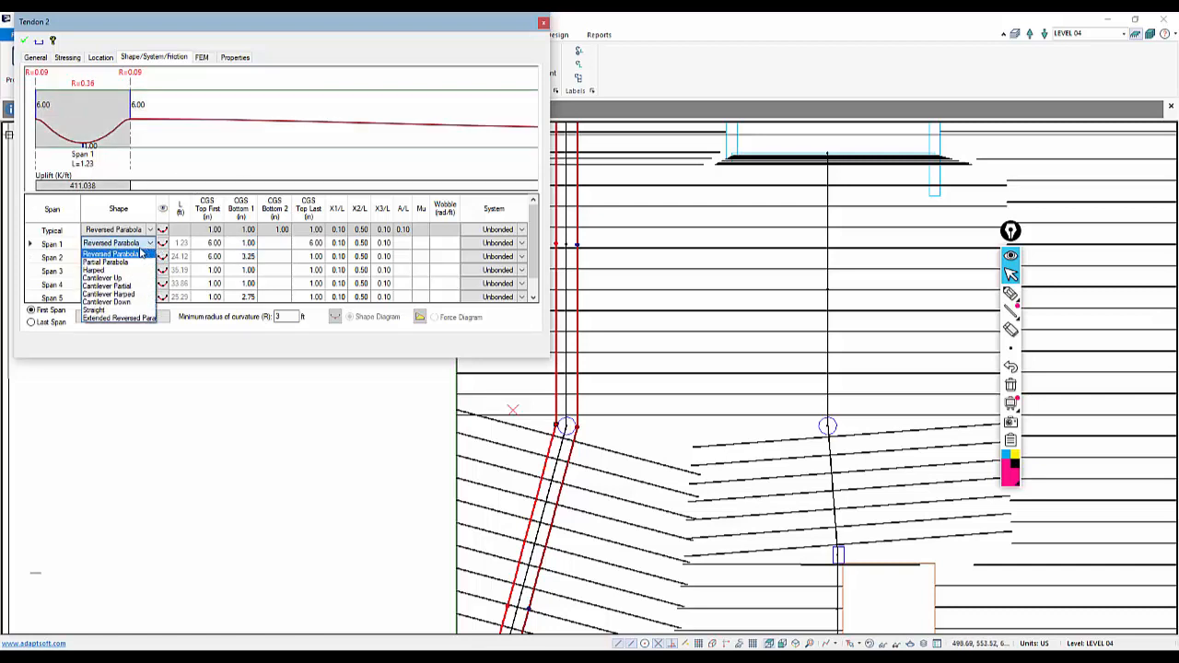
pyautogui.click(104, 303)
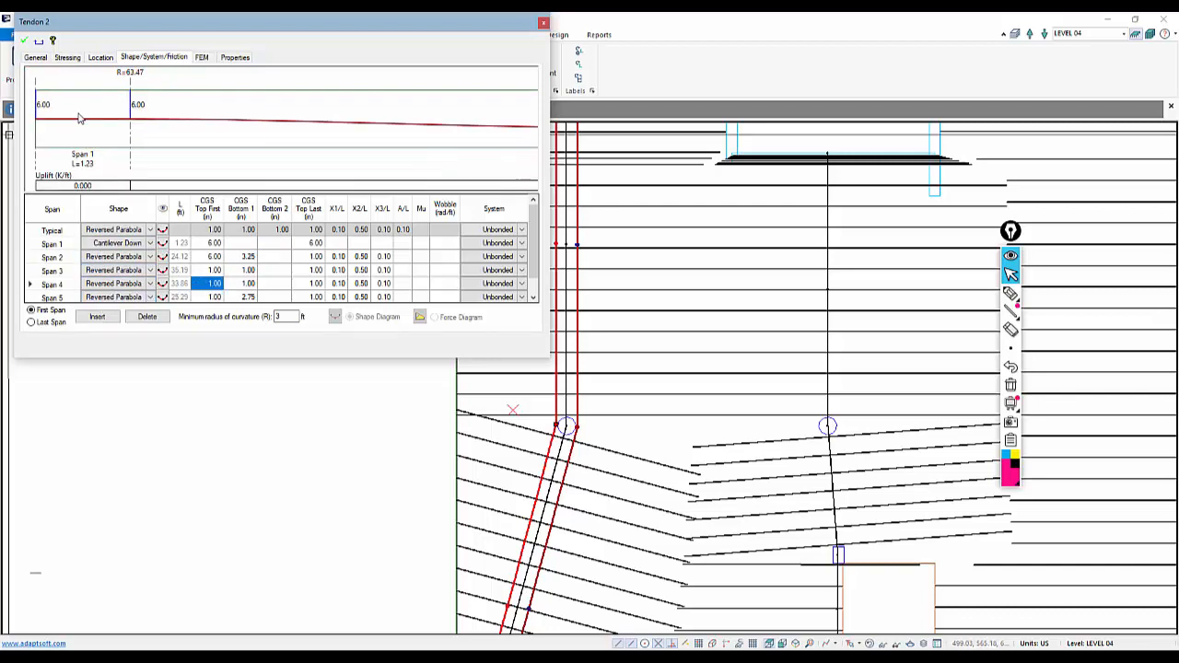
pyautogui.click(21, 43)
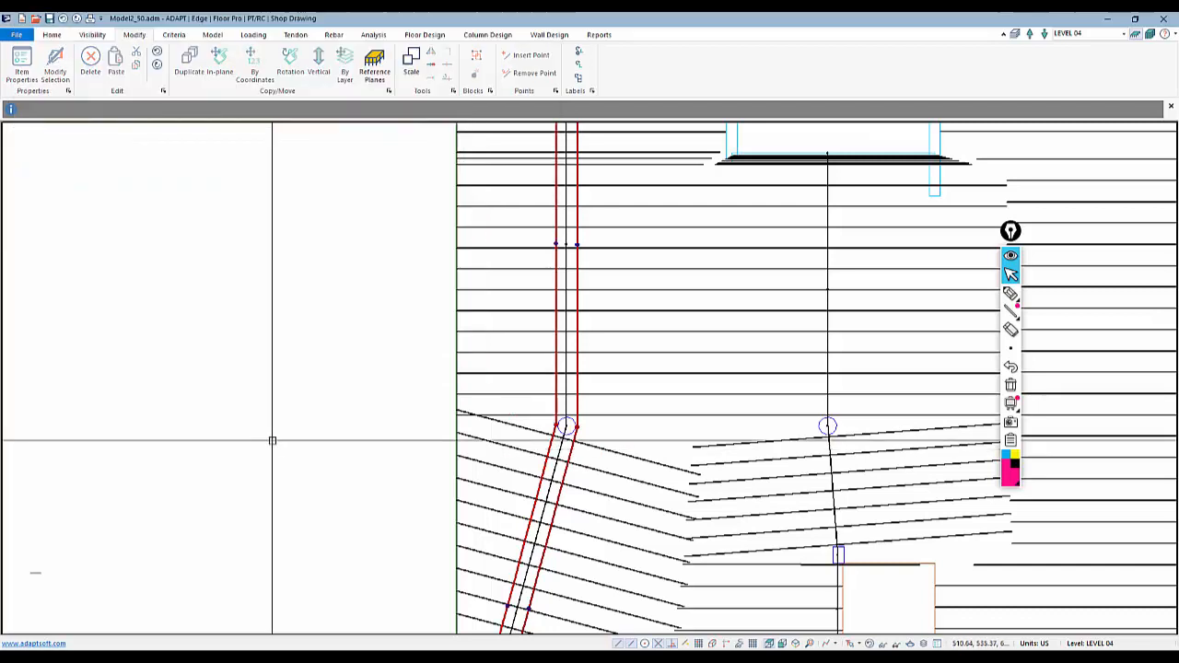
# Open the Dynamic Tendon Editor and apply the Cant Down end span shape to both banded tendon ends at the slab's bottom edge
pyautogui.scroll(-3, 274, 419)
pyautogui.scroll(-2, 410, 370)
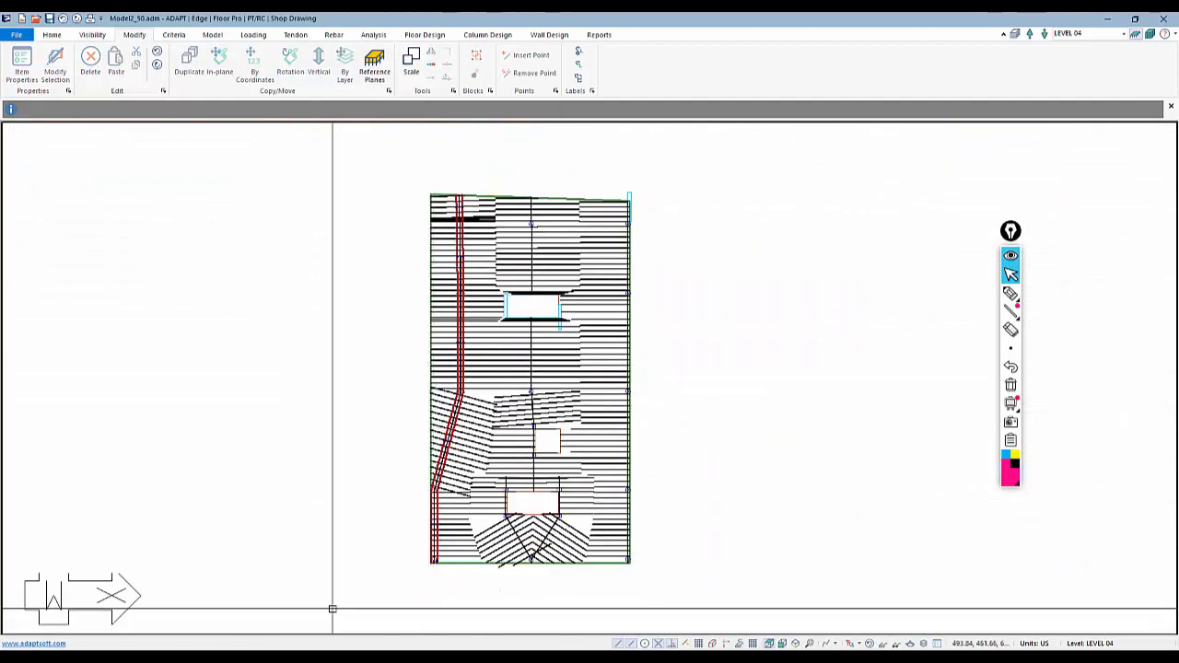
pyautogui.moveTo(409, 592); pyautogui.dragTo(402, 571, button='middle')
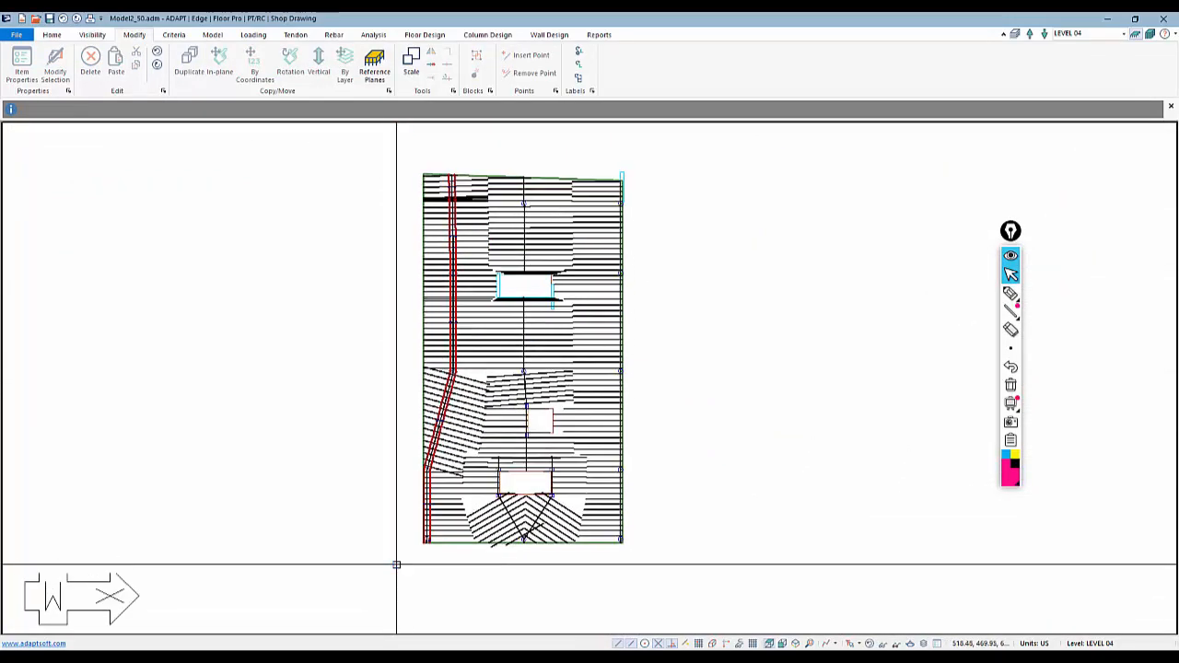
pyautogui.click(296, 34)
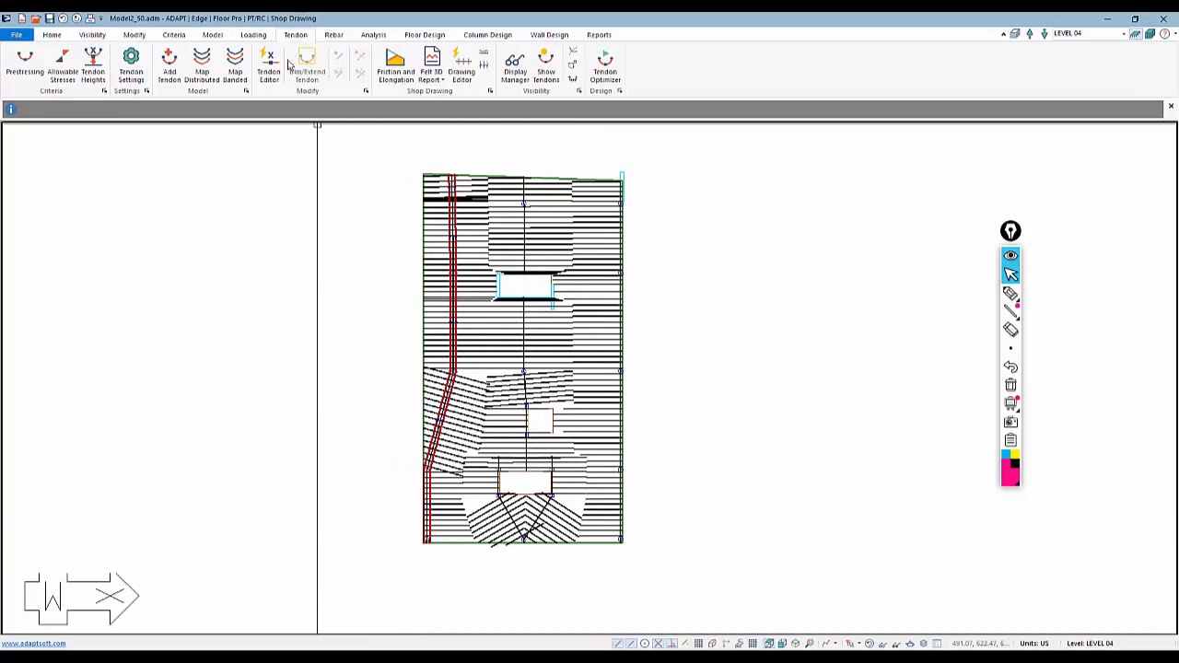
pyautogui.click(268, 66)
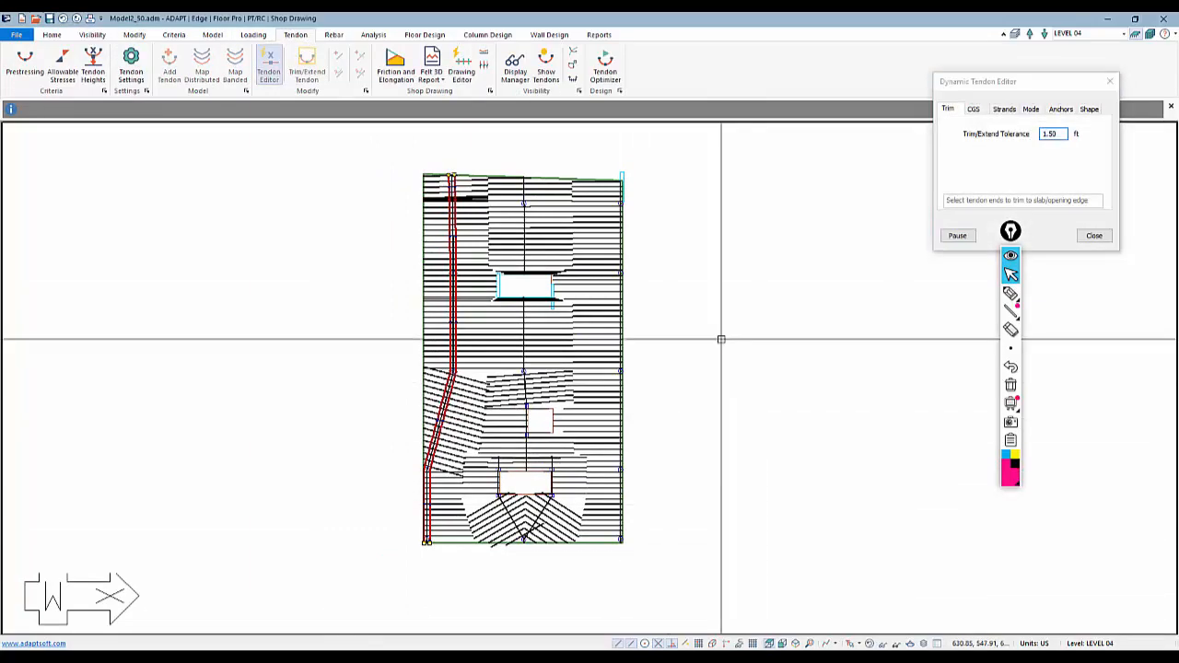
pyautogui.scroll(3, 442, 229)
pyautogui.scroll(1, 510, 214)
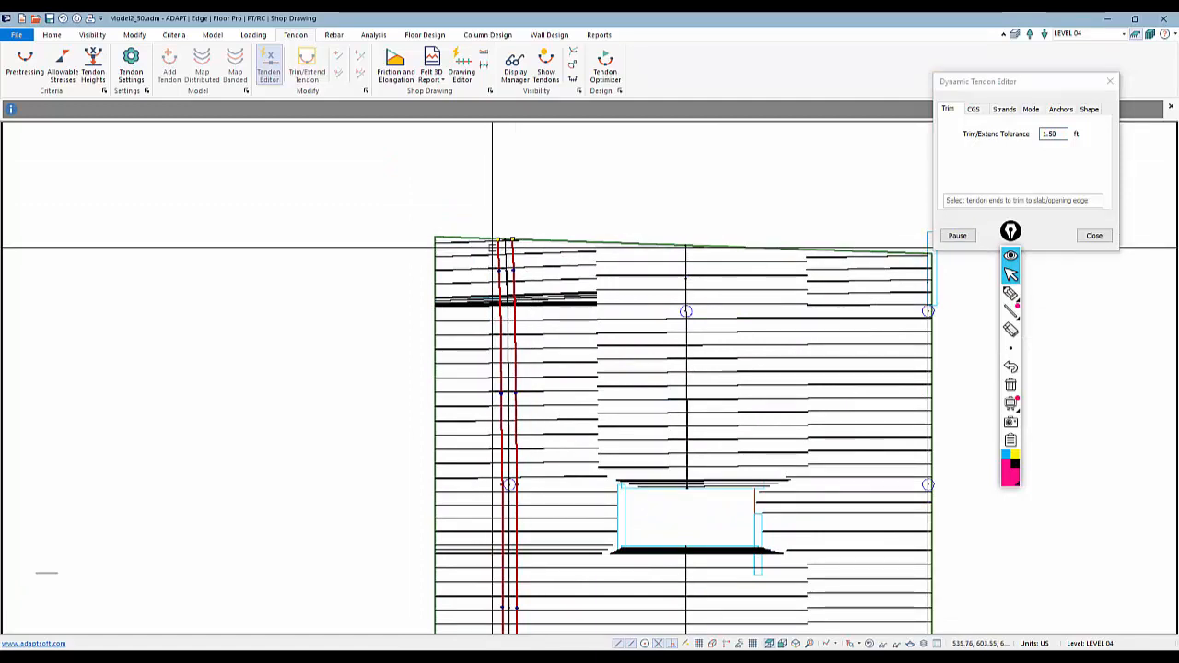
pyautogui.scroll(-3, 460, 188)
pyautogui.moveTo(421, 606); pyautogui.dragTo(437, 461, button='middle')
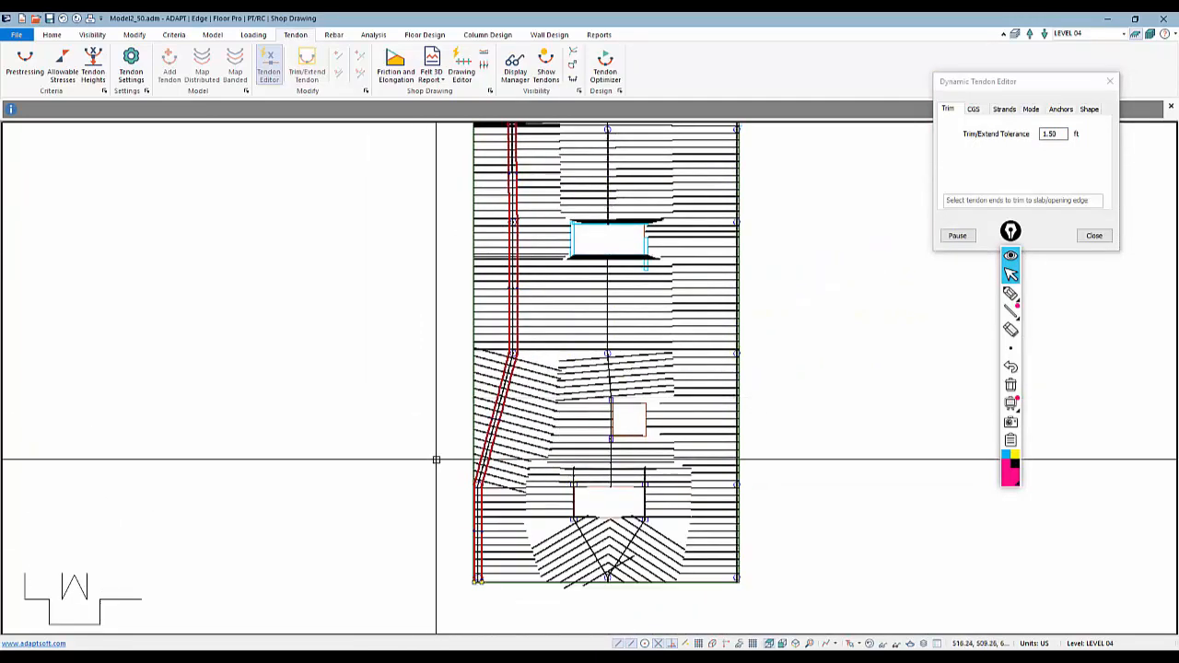
pyautogui.scroll(-1, 476, 586)
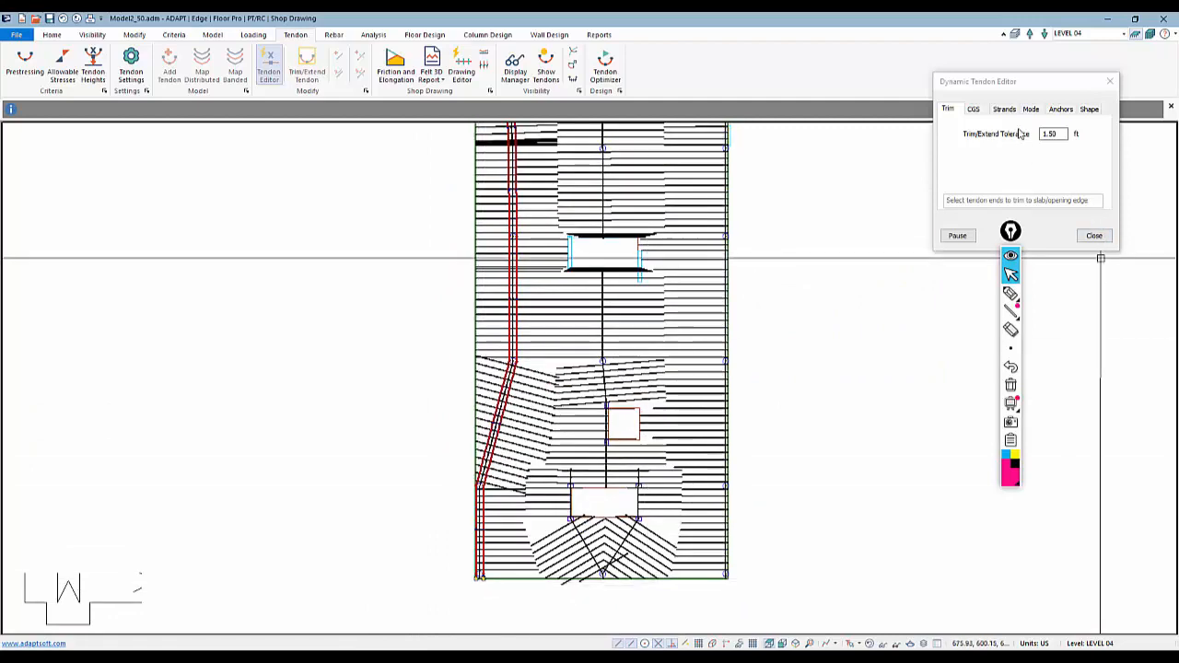
pyautogui.click(1090, 111)
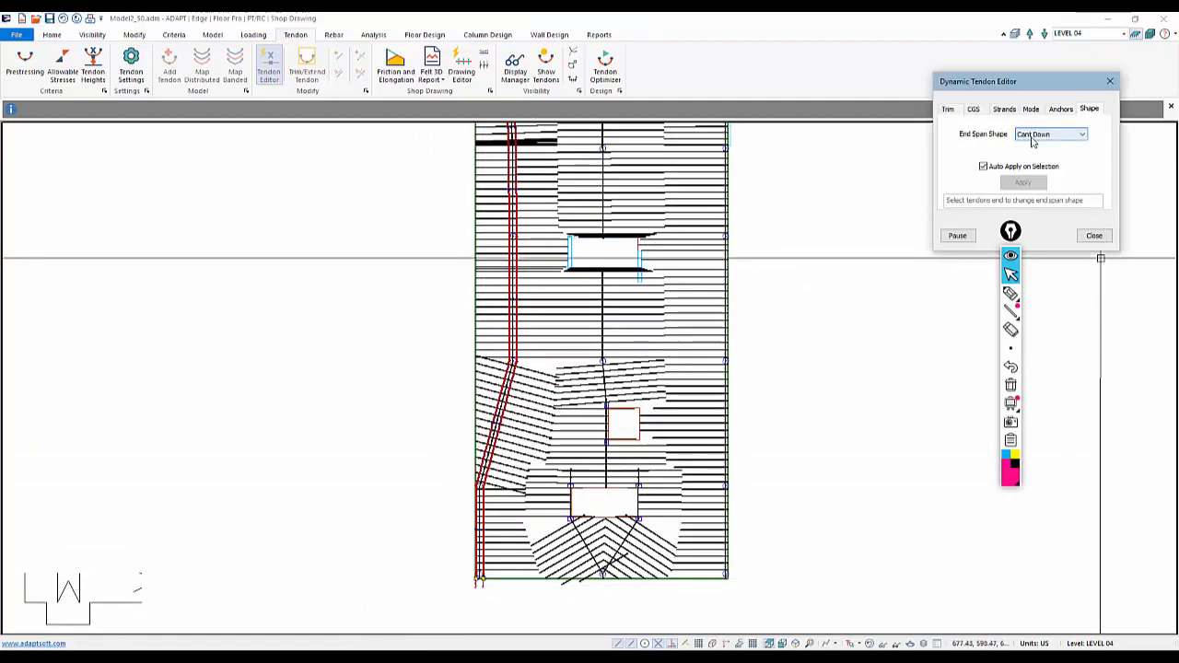
pyautogui.scroll(5, 600, 538)
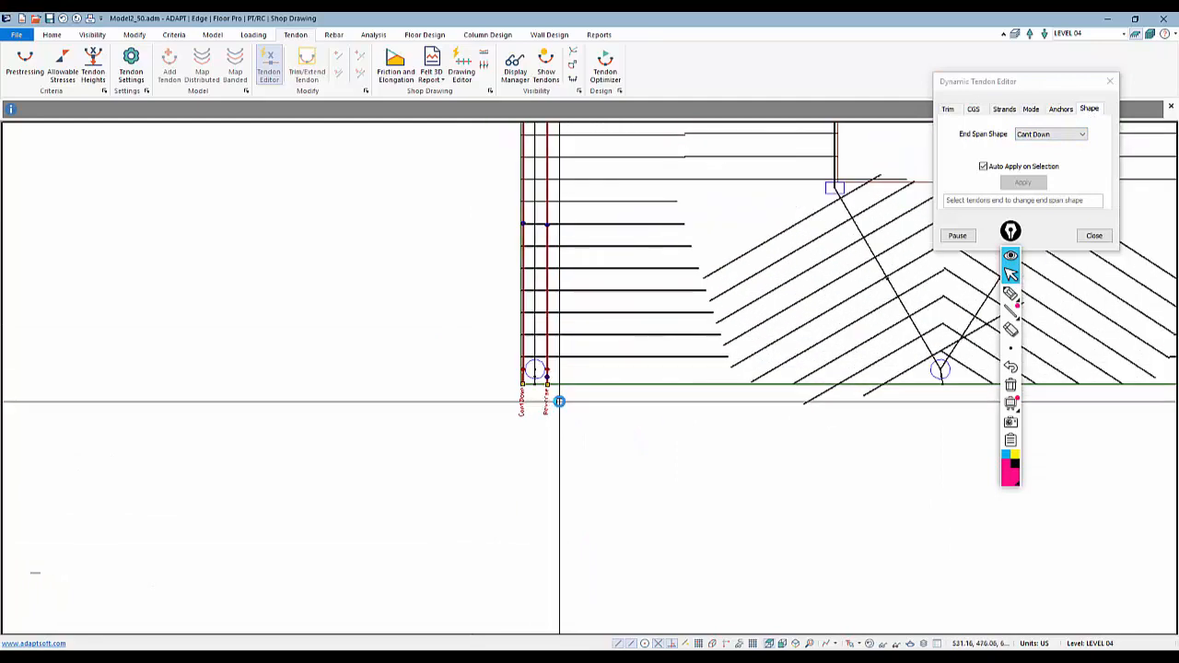
pyautogui.scroll(3, 559, 402)
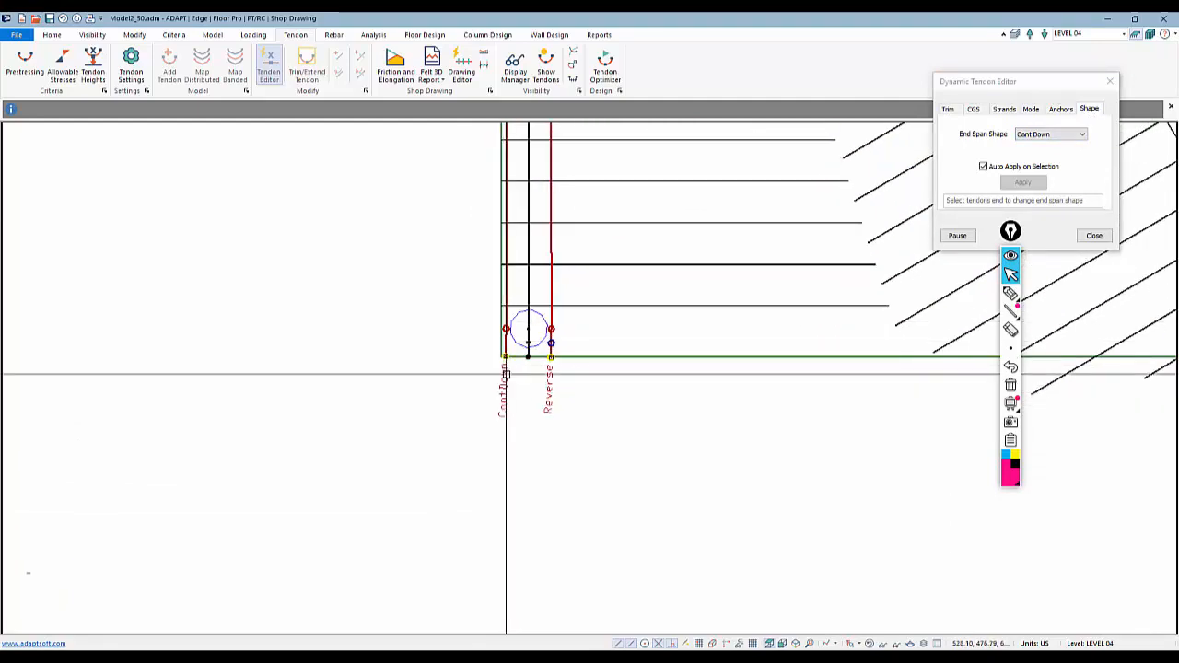
pyautogui.click(622, 479)
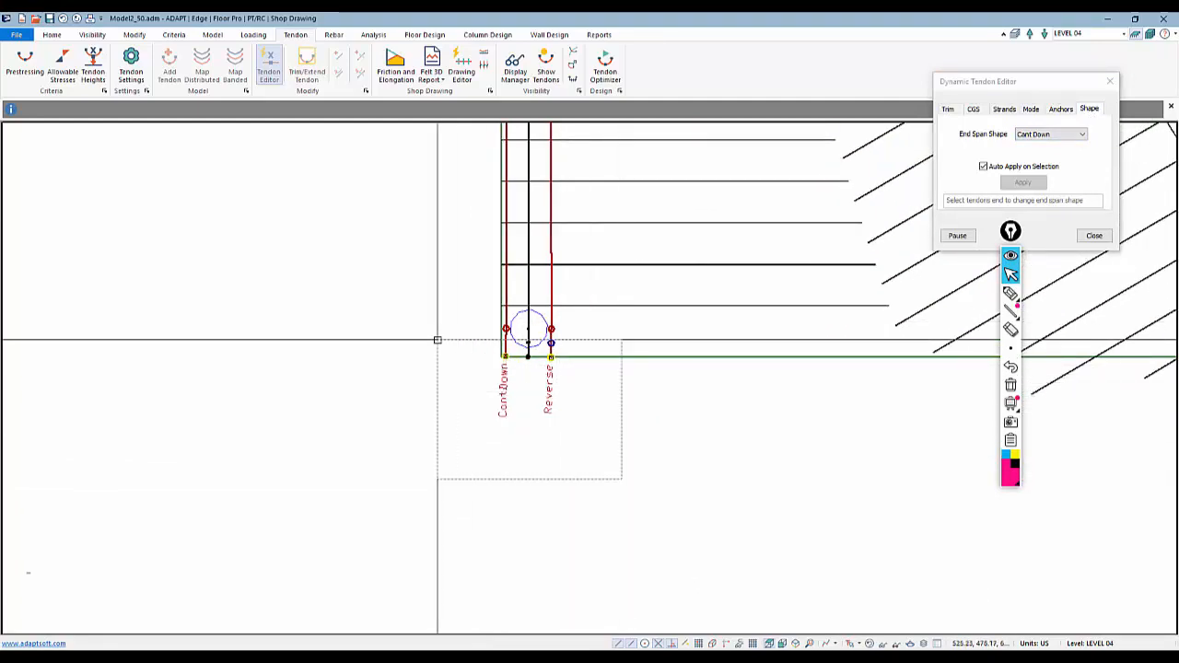
pyautogui.click(438, 340)
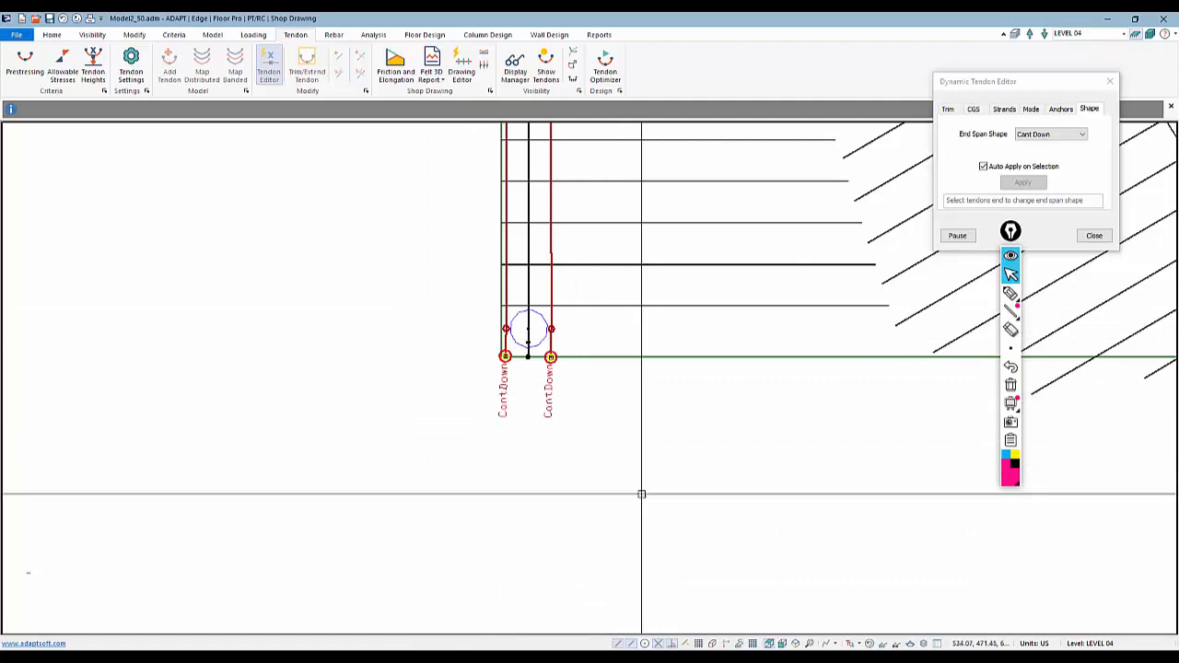
# Pause the editor and open the other banded tendon's properties to review its shape profile
pyautogui.scroll(-1, 488, 516)
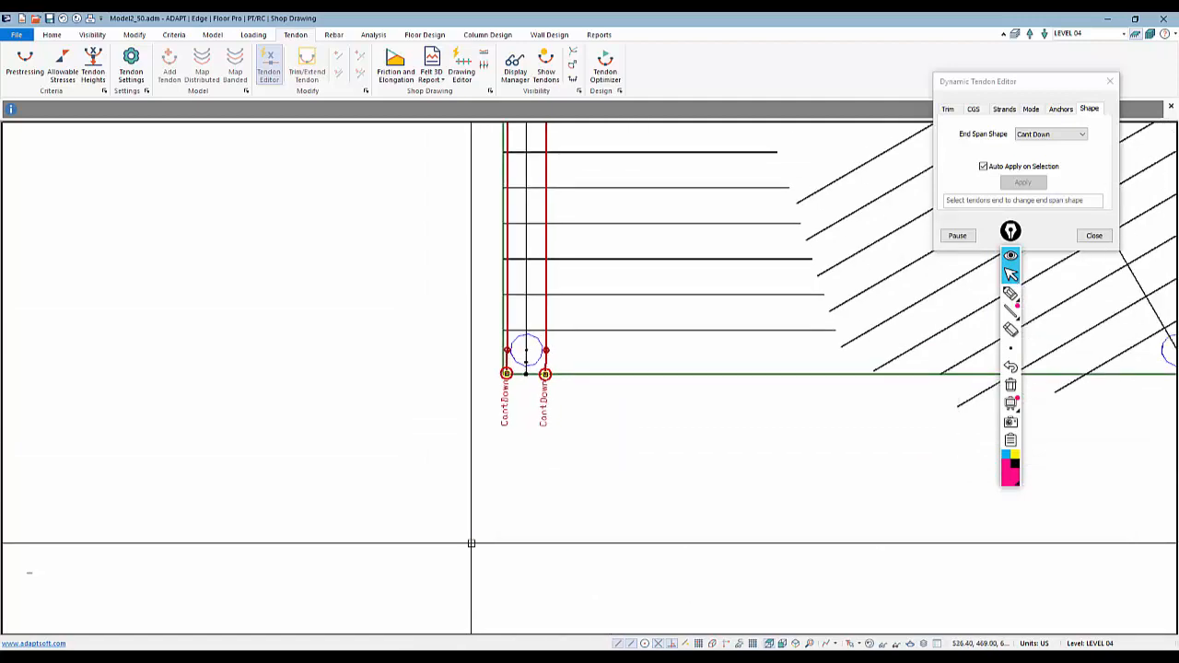
pyautogui.click(958, 235)
pyautogui.doubleClick(543, 325)
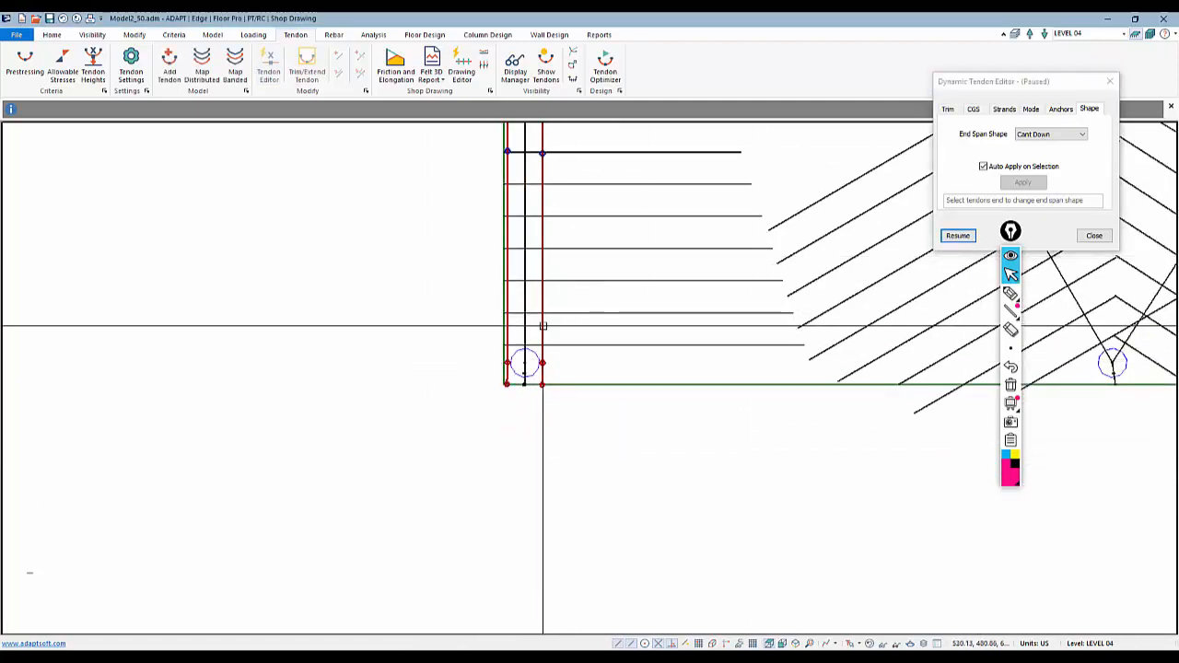
pyautogui.click(154, 57)
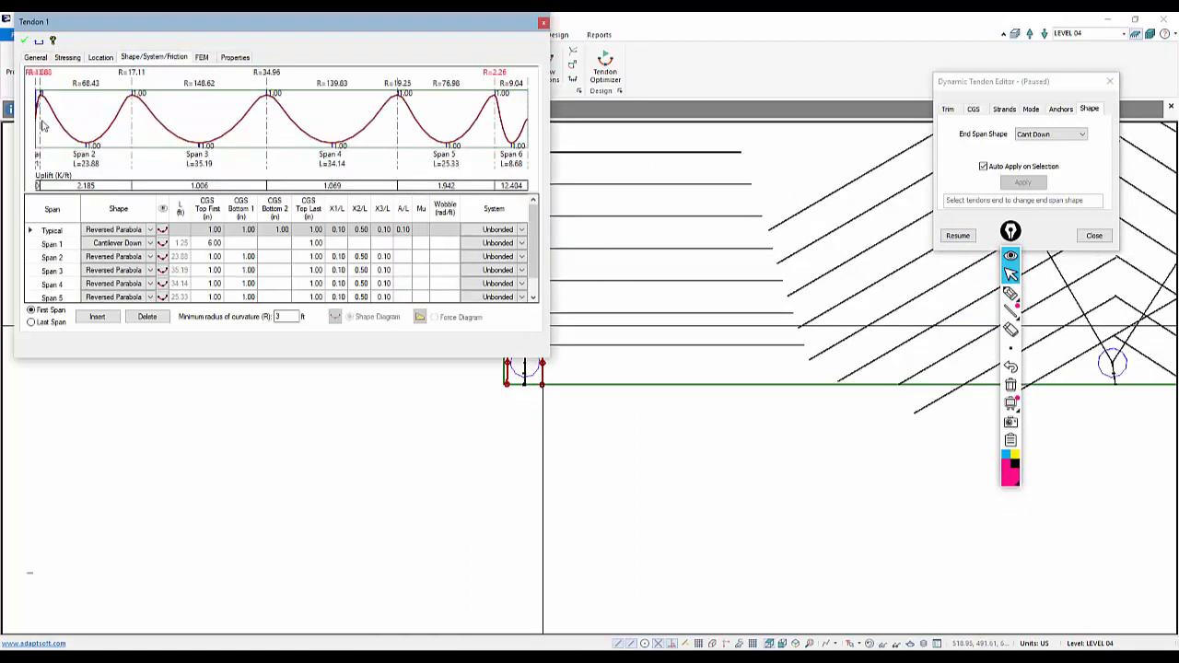
pyautogui.scroll(3, 28, 111)
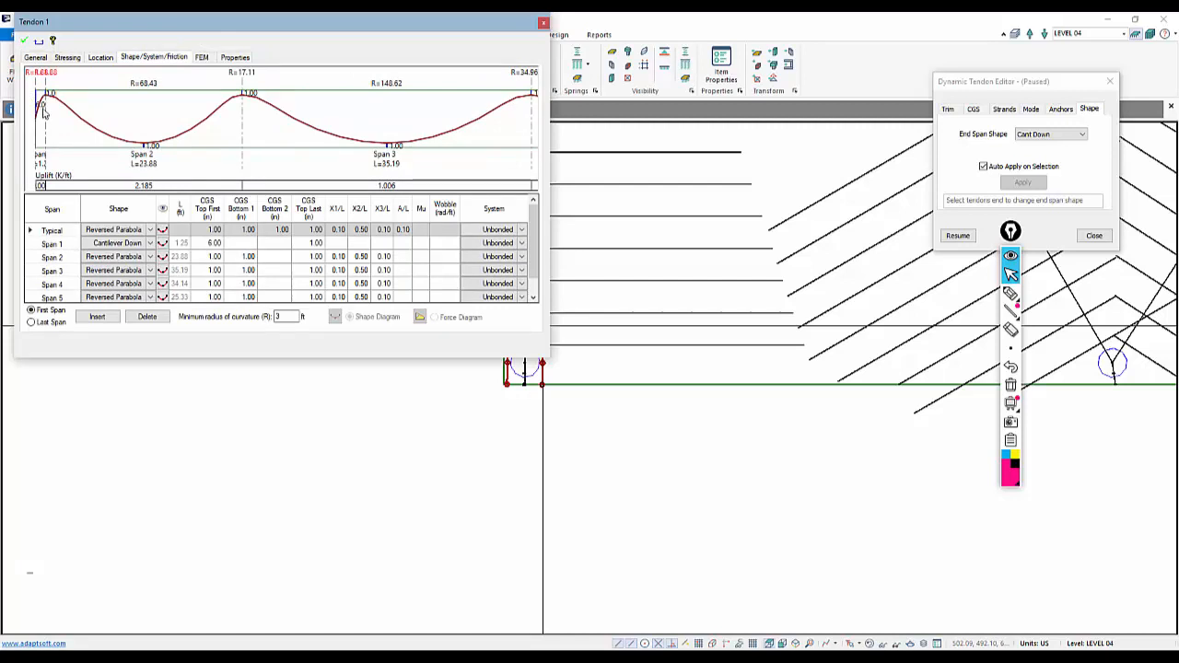
pyautogui.press('Escape')
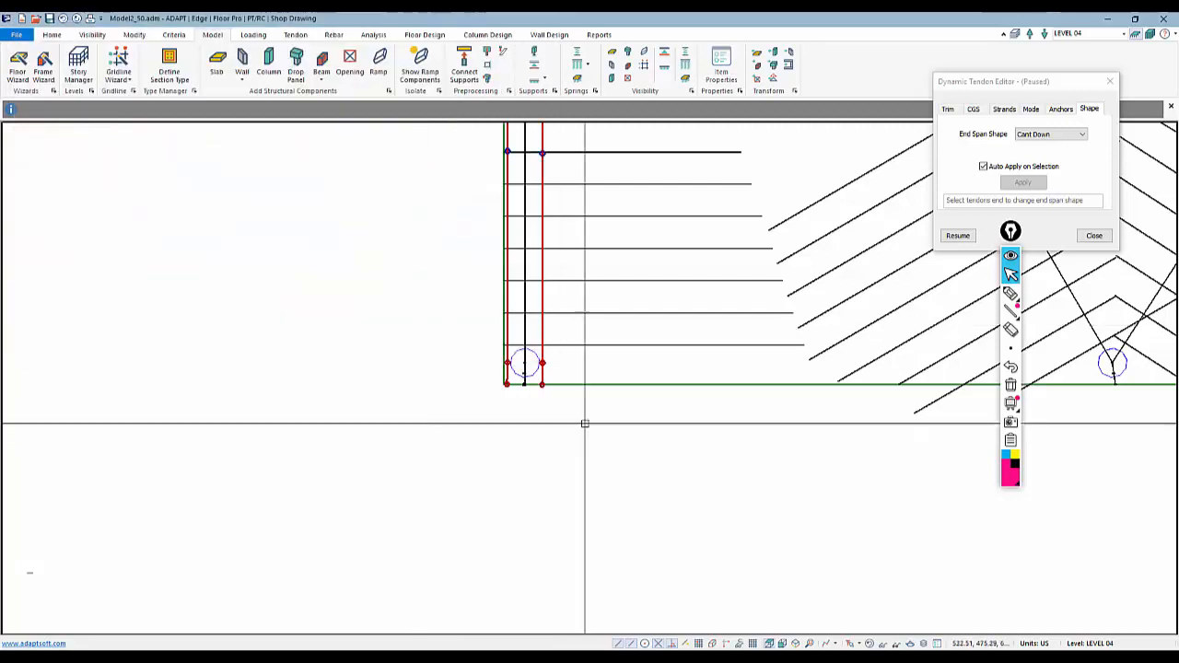
# Set tendon 2's span 1 last-end CGS height to 6 in and confirm the properties
pyautogui.click(958, 237)
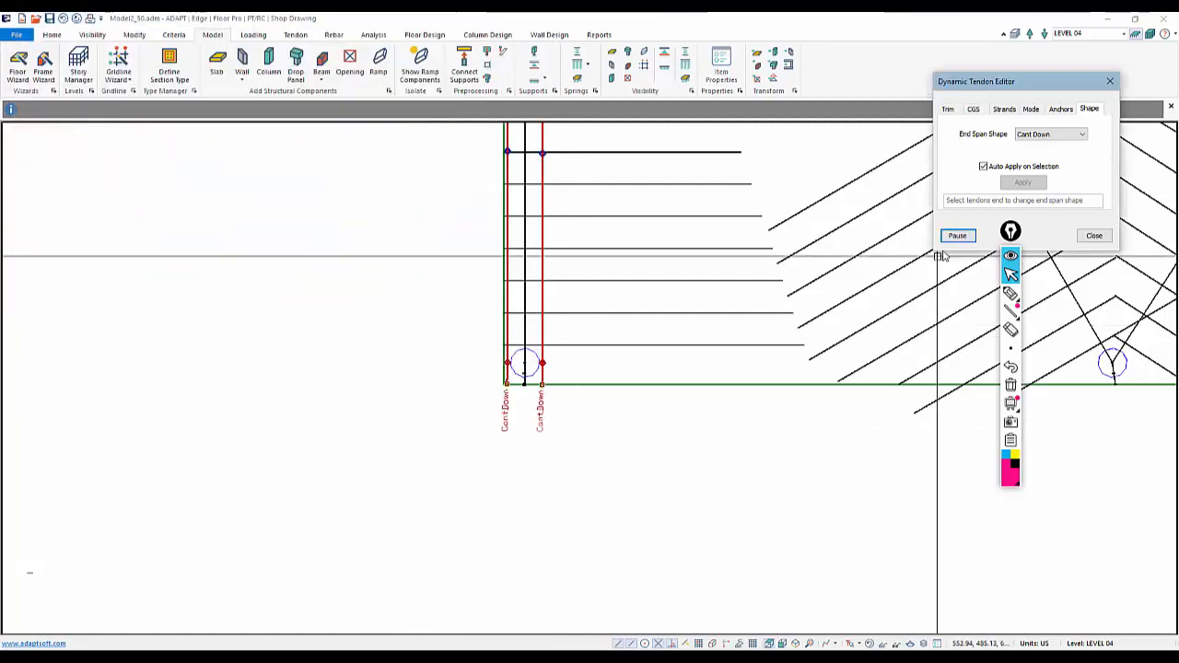
pyautogui.click(974, 110)
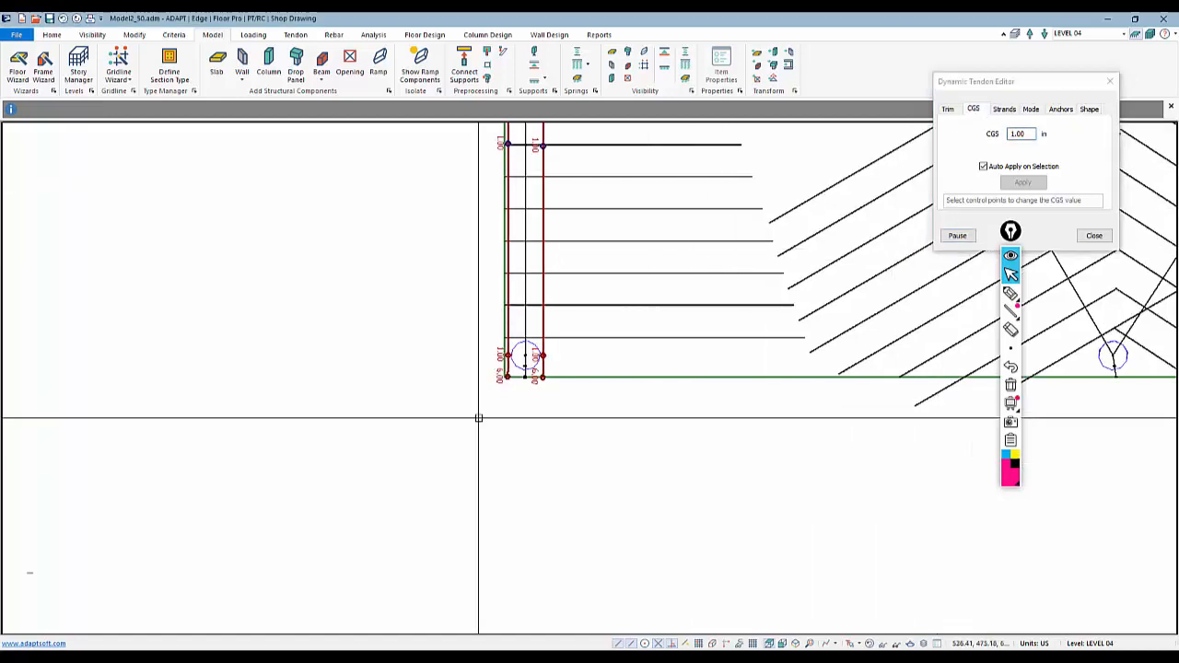
pyautogui.scroll(3, 502, 377)
pyautogui.scroll(2, 526, 381)
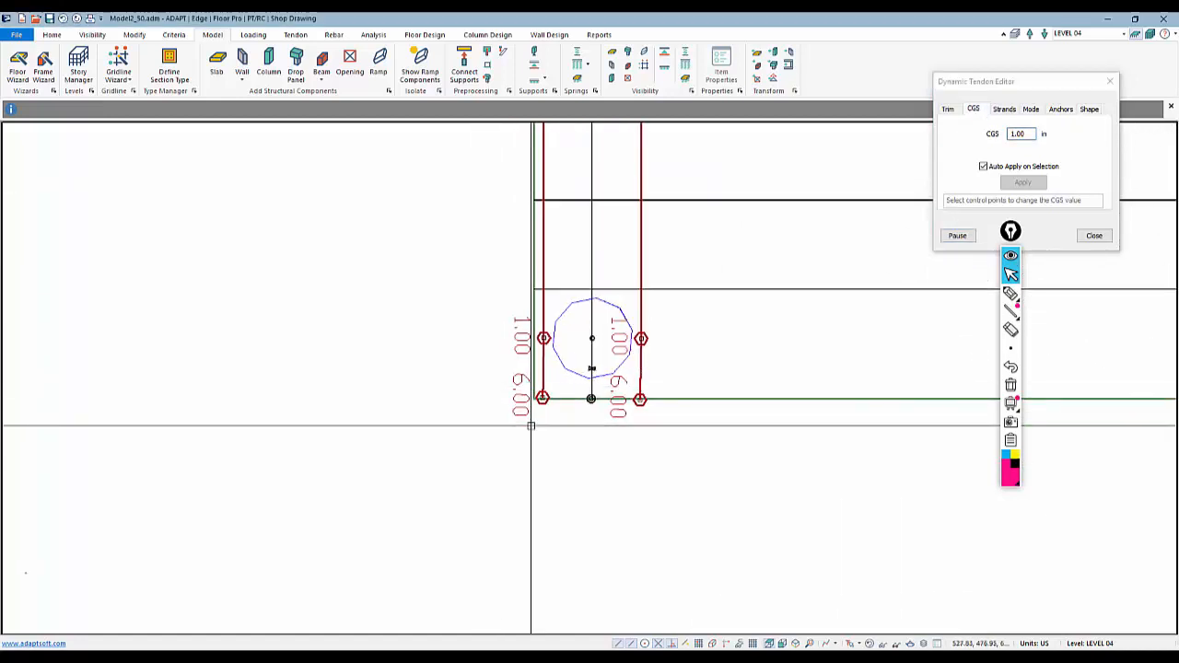
pyautogui.scroll(-2, 527, 406)
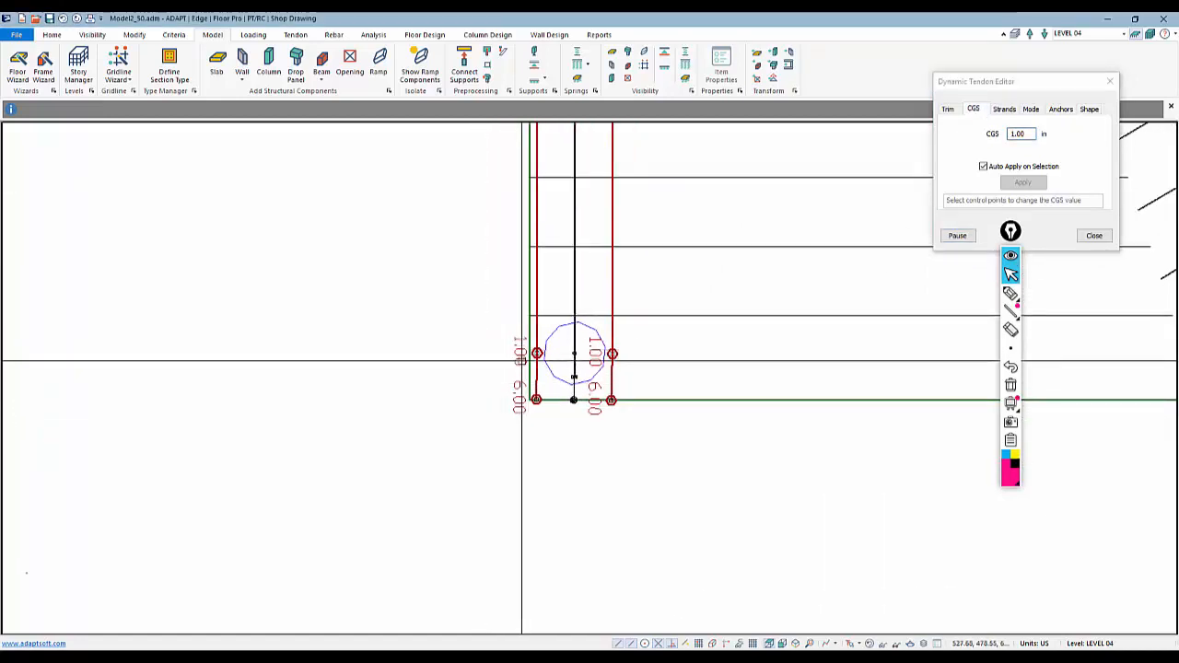
pyautogui.scroll(-2, 517, 349)
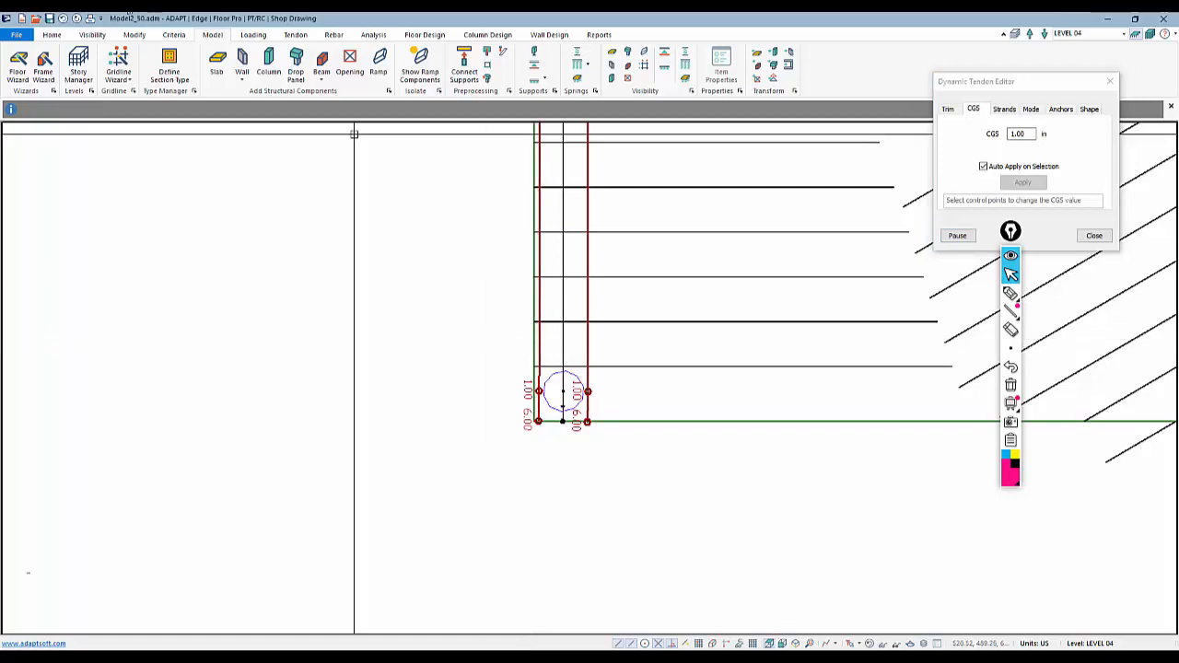
pyautogui.click(956, 235)
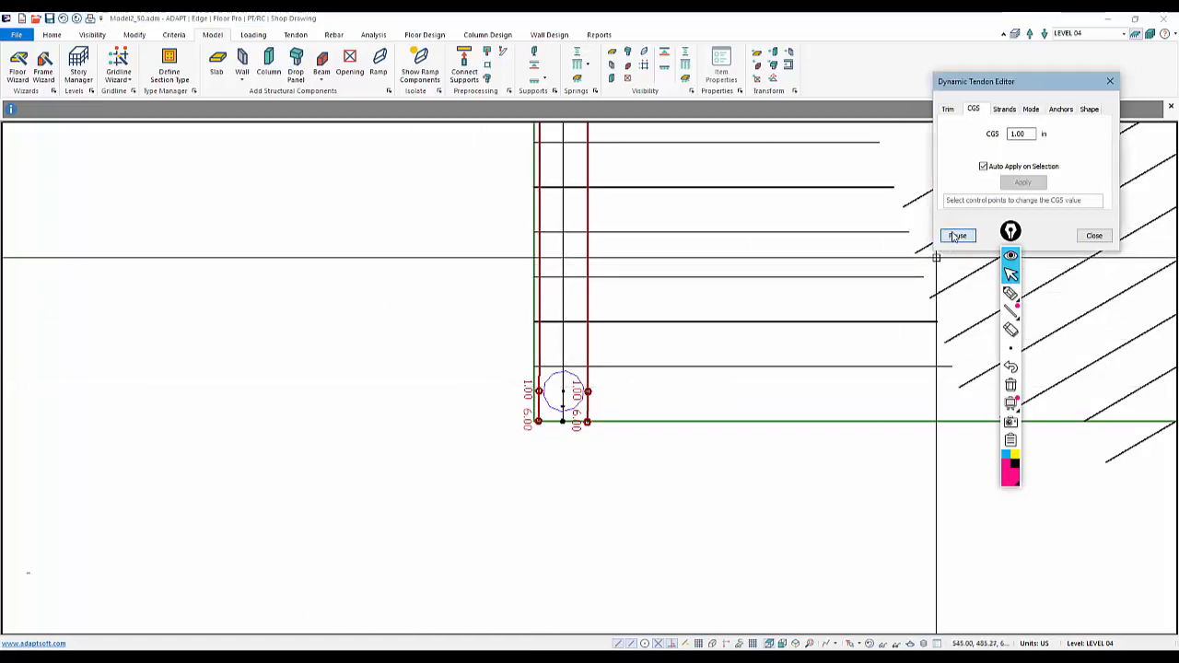
pyautogui.doubleClick(540, 331)
pyautogui.click(163, 61)
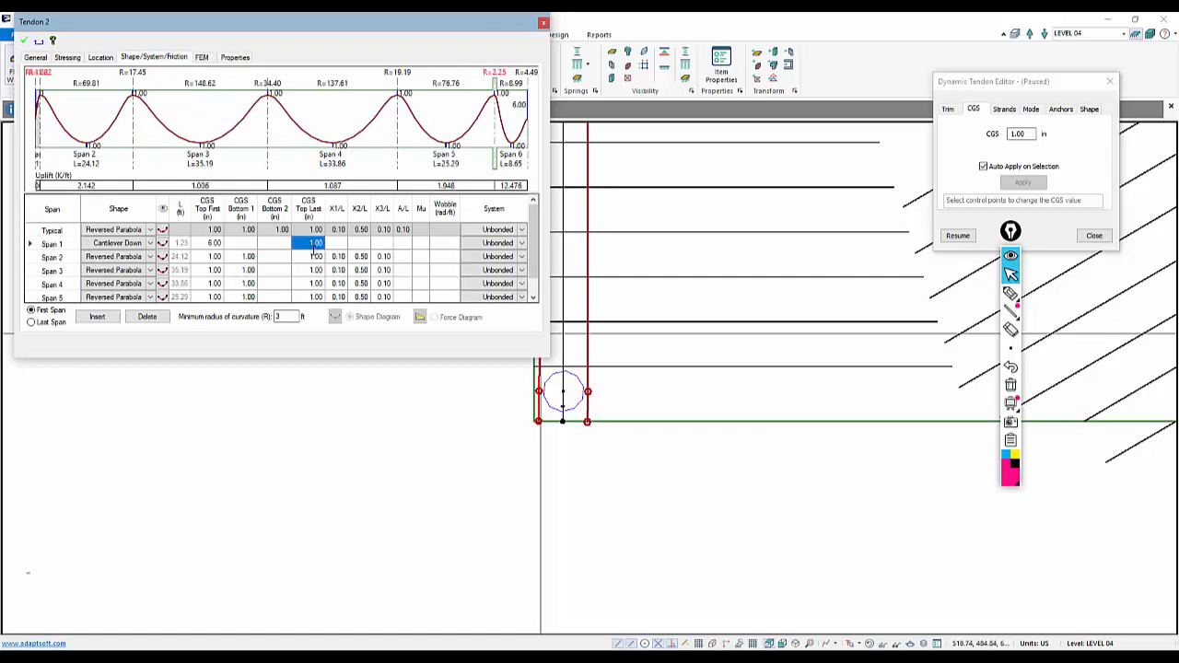
pyautogui.write('6')
pyautogui.click(315, 270)
pyautogui.click(26, 42)
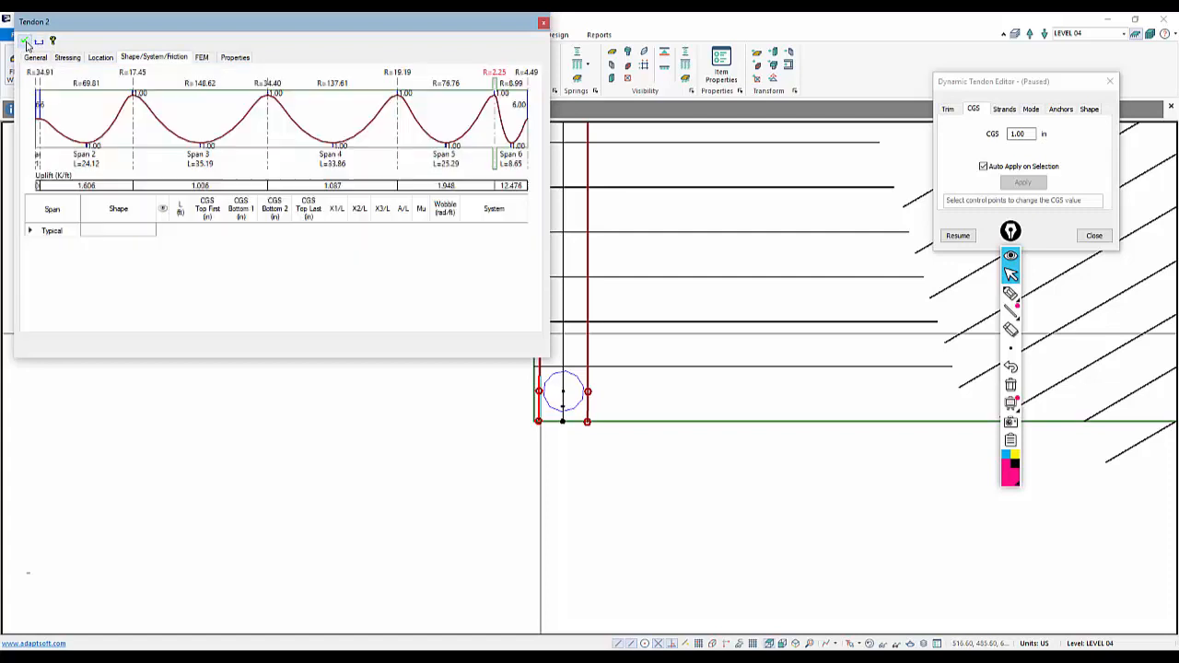
# Resume the editor, set the CGS of the banded tendons' end control points to 6.00 in, and close the editor
pyautogui.click(957, 234)
pyautogui.scroll(2, 521, 463)
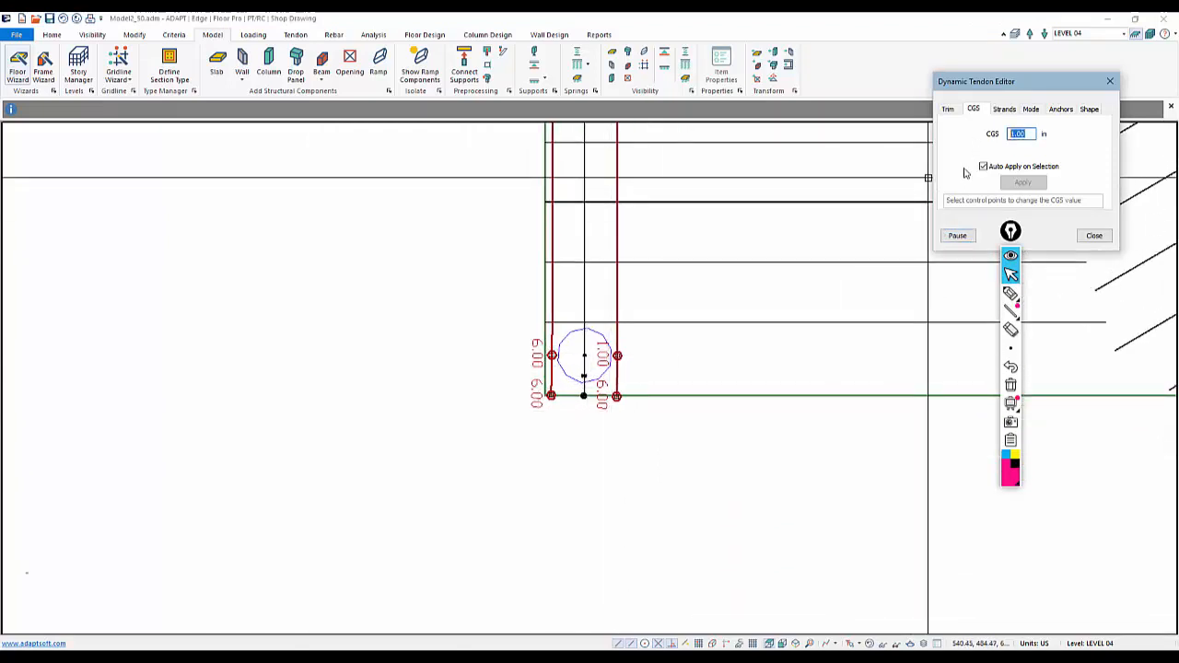
pyautogui.write('6')
pyautogui.moveTo(651, 371); pyautogui.dragTo(602, 328)
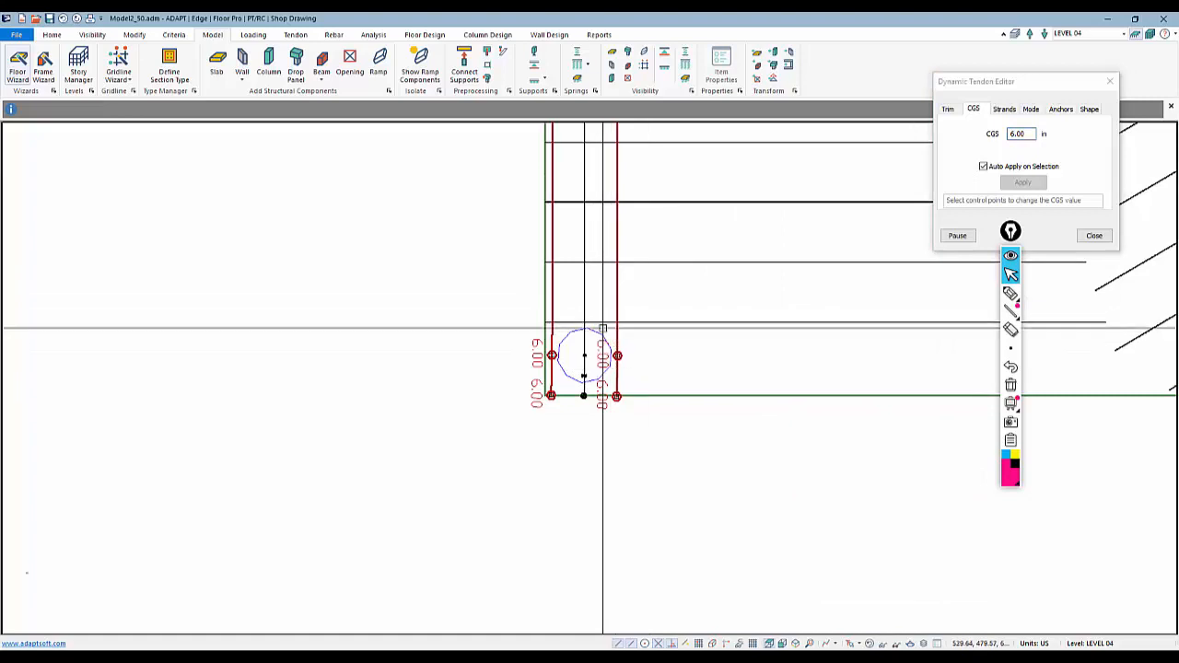
pyautogui.scroll(-10, 390, 436)
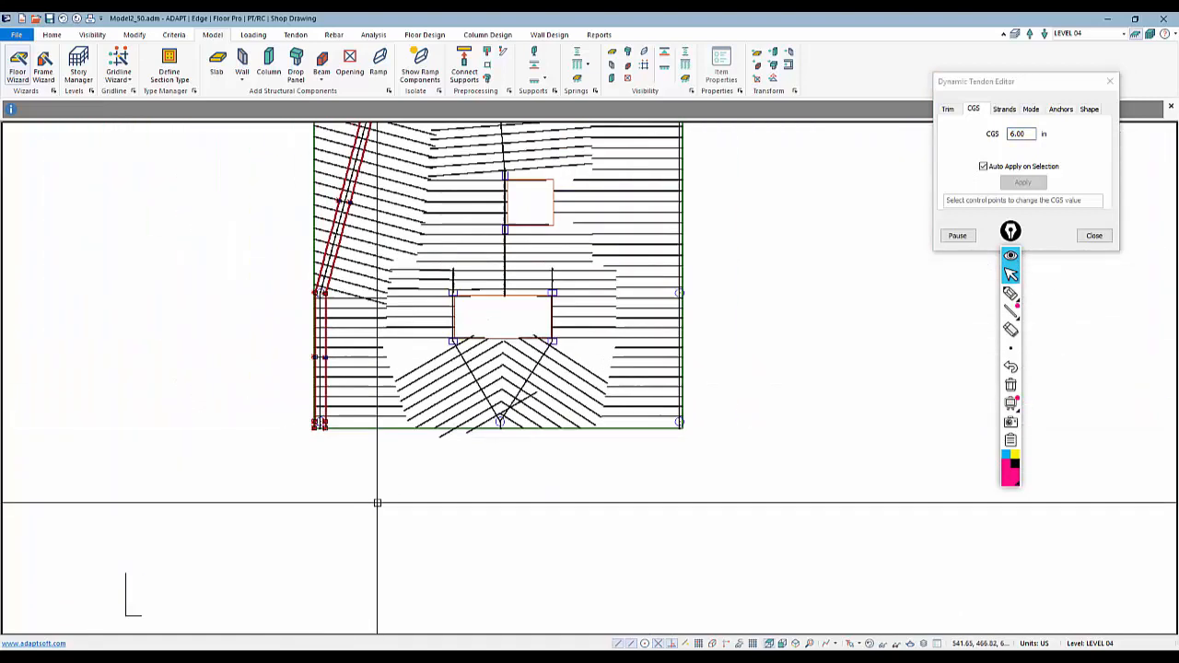
pyautogui.scroll(-1, 377, 502)
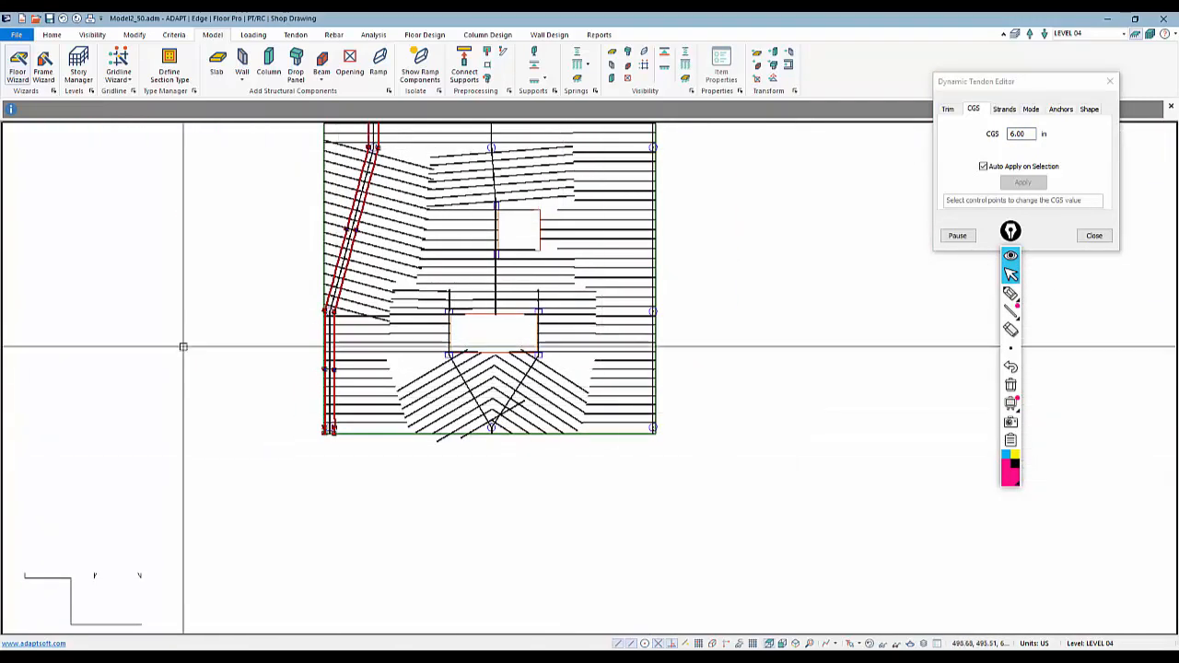
pyautogui.click(1094, 235)
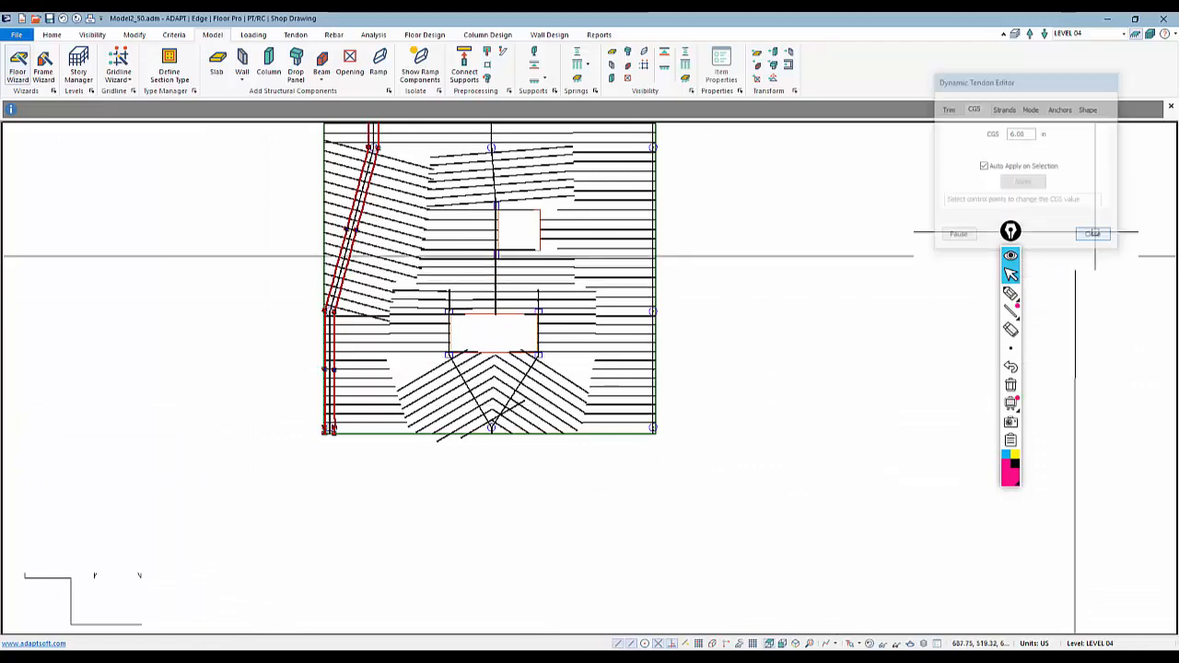
pyautogui.moveTo(732, 498); pyautogui.dragTo(779, 569, button='middle')
pyautogui.scroll(-3, 705, 558)
pyautogui.scroll(1, 554, 170)
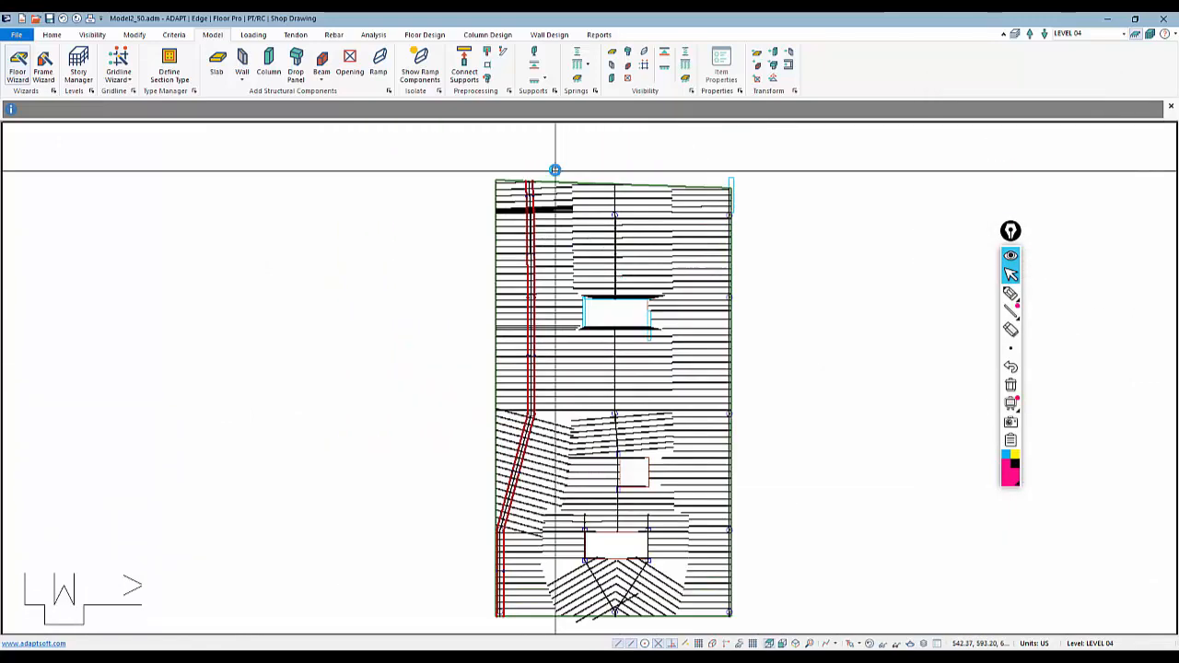
pyautogui.scroll(5, 554, 171)
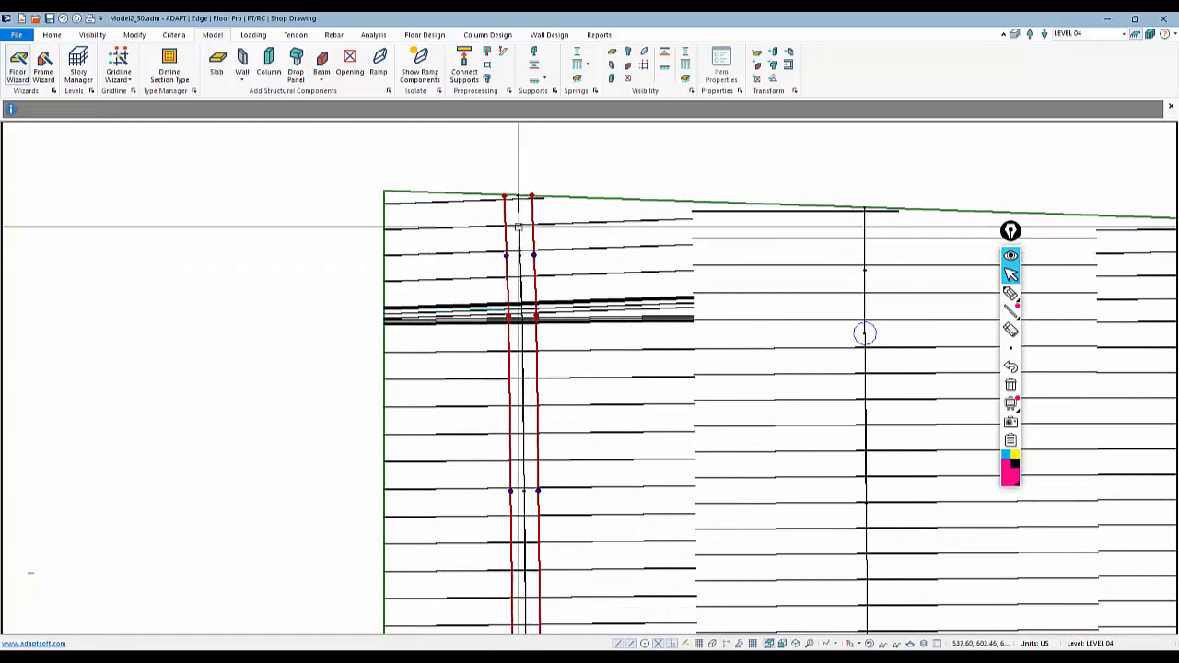
# Reopen the Dynamic Tendon Editor and apply the Cant Down end span shape to both banded tendons' top ends
pyautogui.click(628, 355)
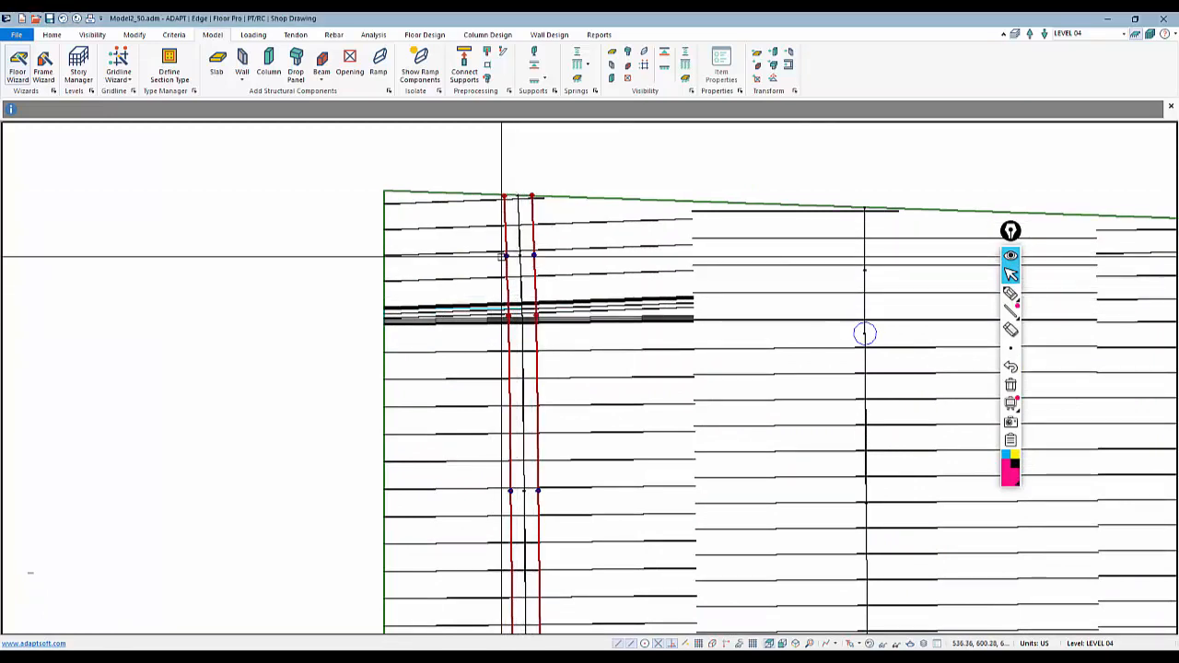
pyautogui.scroll(2, 505, 258)
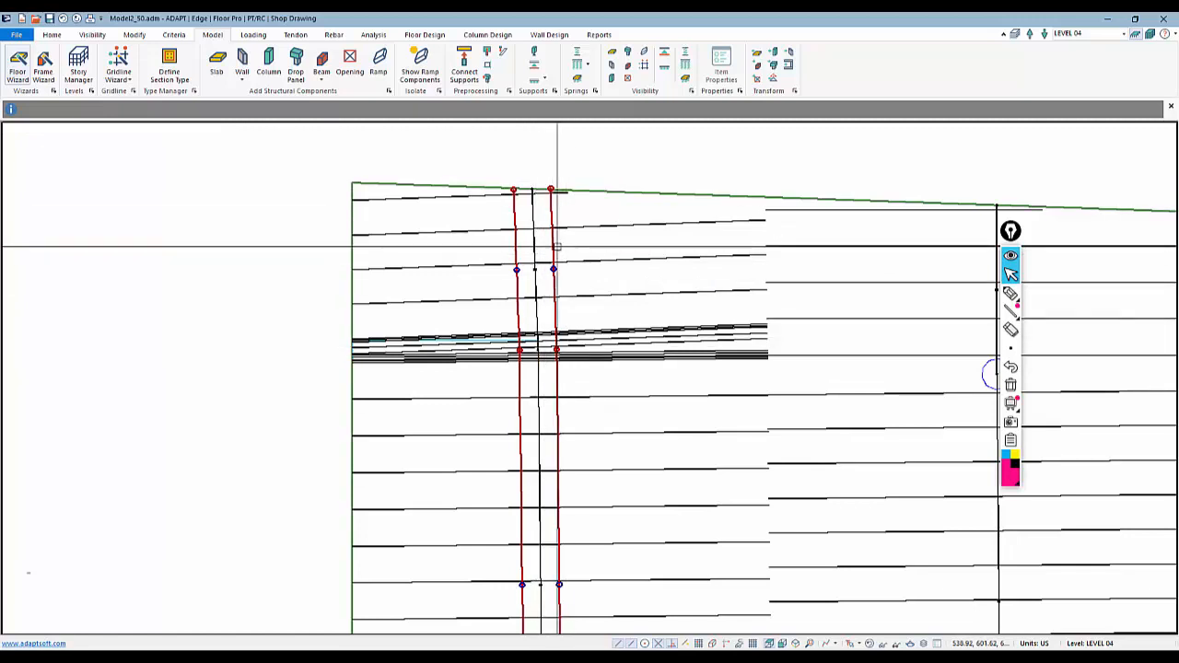
pyautogui.click(293, 36)
pyautogui.click(271, 65)
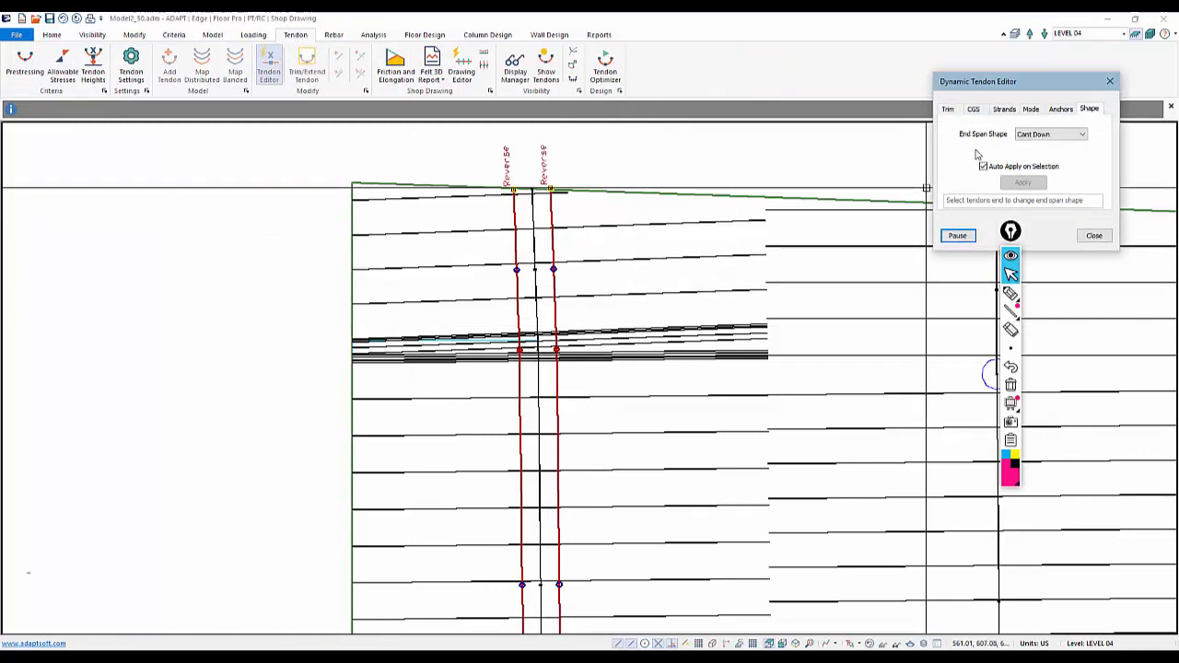
pyautogui.moveTo(597, 203); pyautogui.dragTo(455, 144)
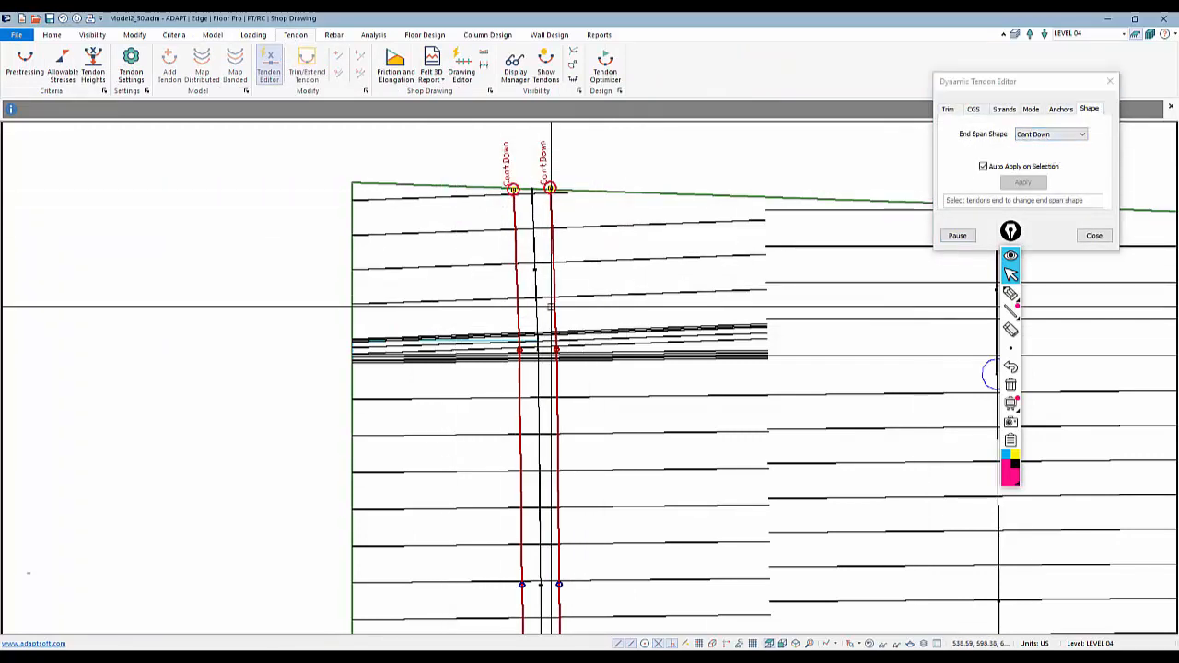
# Set the CGS of both banded tendons' control points at the first interior support line to 1.00 in
pyautogui.click(982, 114)
pyautogui.moveTo(553, 339); pyautogui.dragTo(549, 285, button='middle')
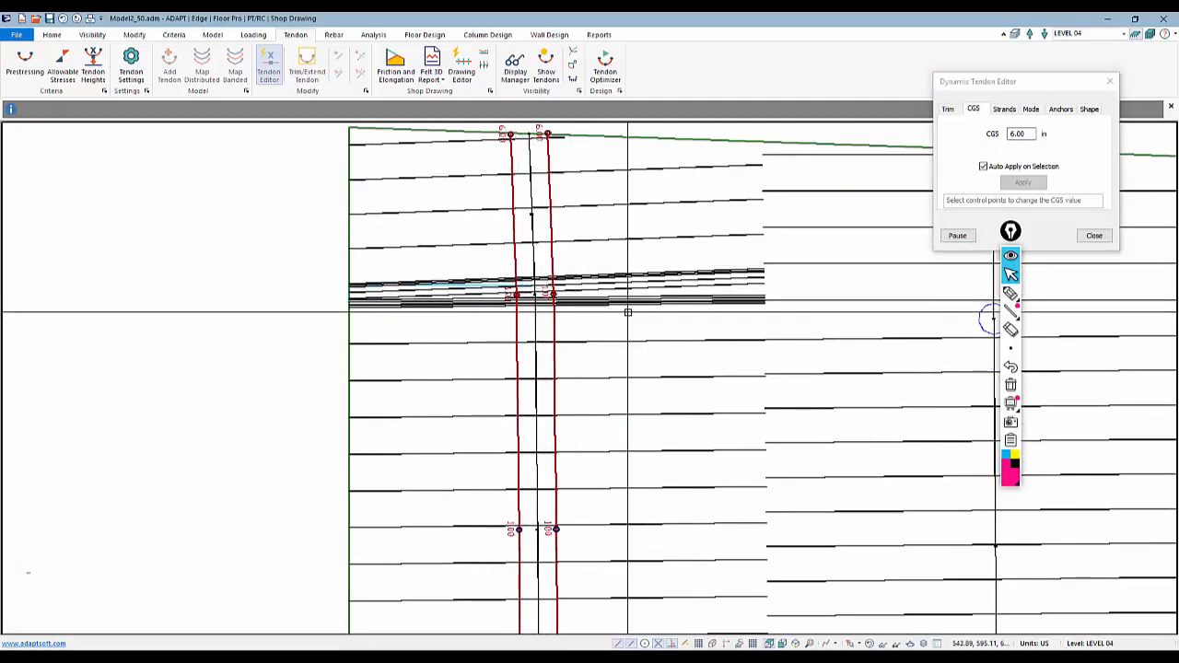
pyautogui.scroll(2, 517, 316)
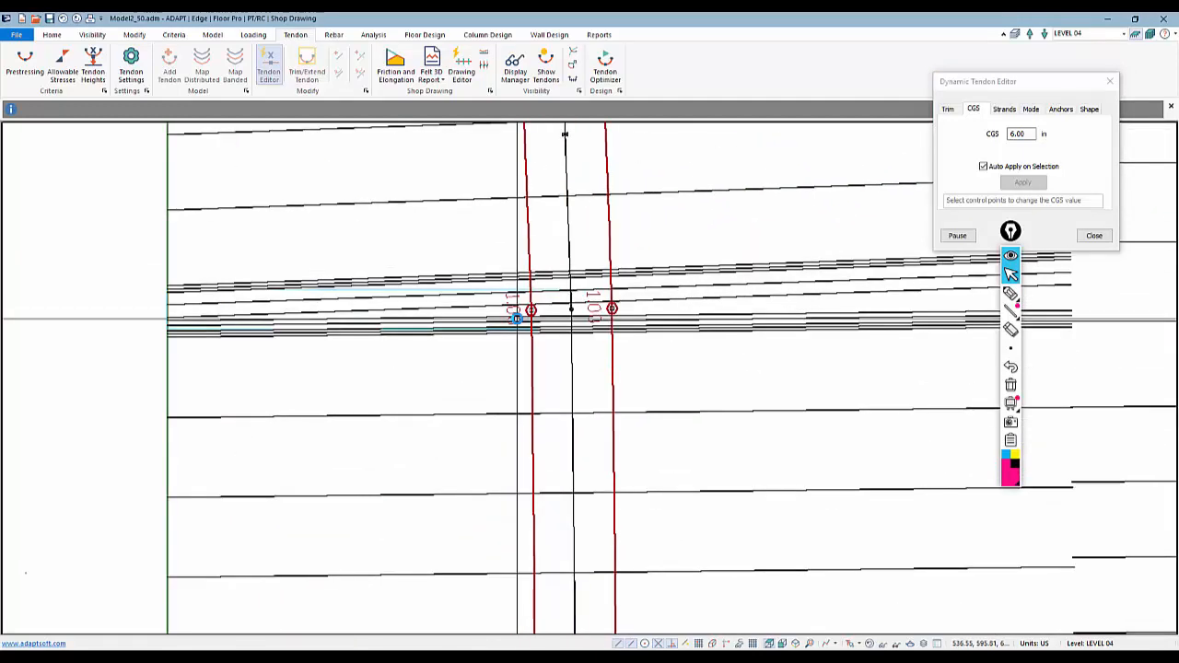
pyautogui.scroll(2, 516, 317)
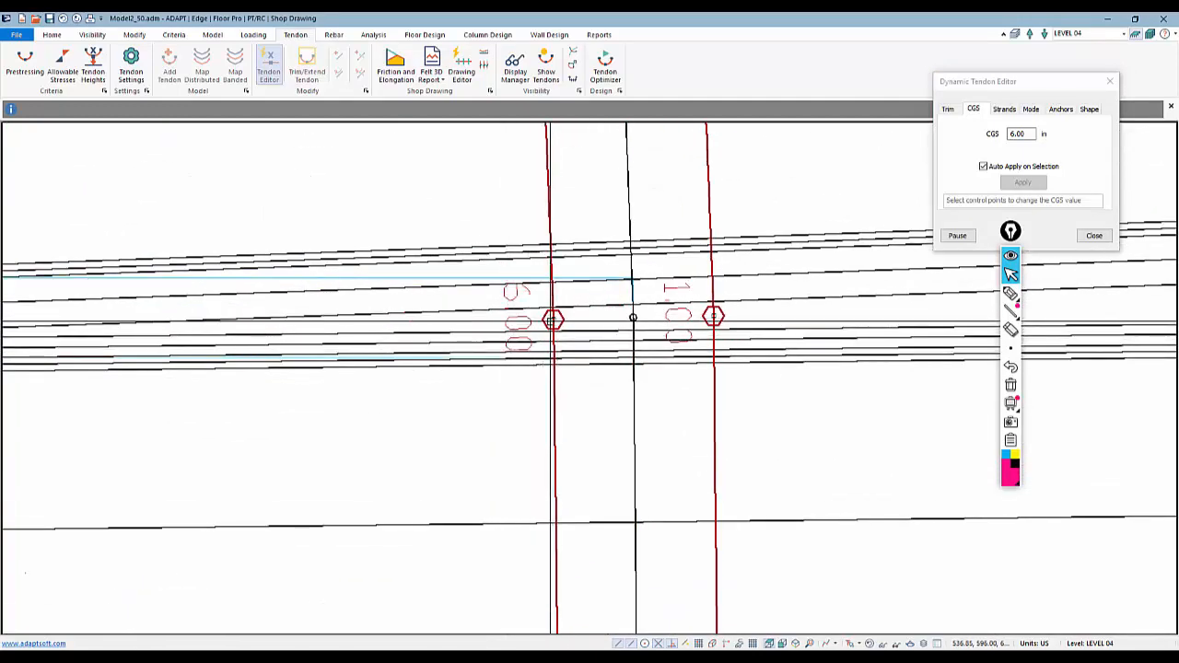
pyautogui.doubleClick(1020, 133)
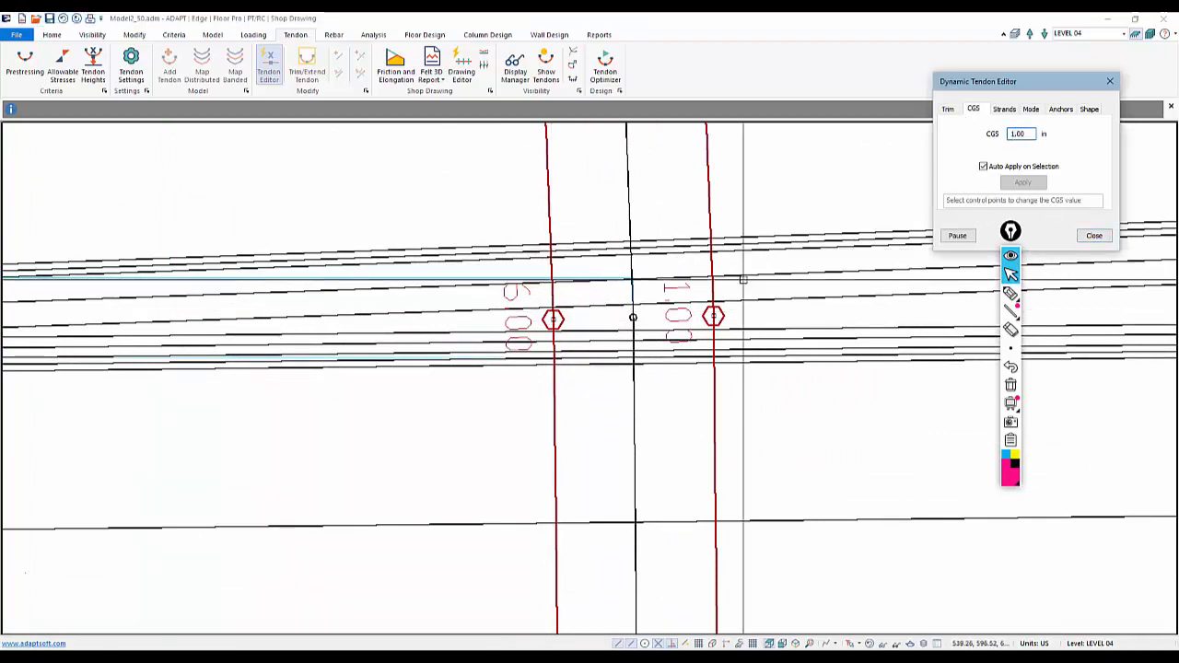
pyautogui.click(553, 318)
pyautogui.scroll(-1, 524, 391)
pyautogui.scroll(-5, 500, 379)
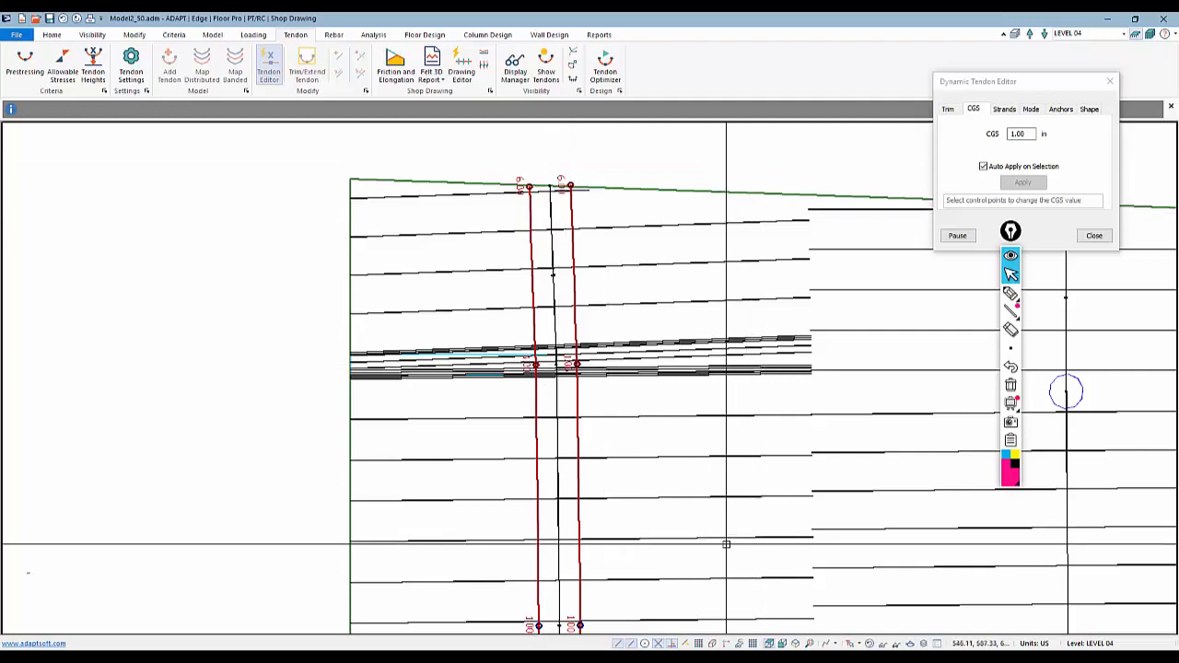
# Pan along the banded strip to check the tendon control points, and close the tendon editor
pyautogui.moveTo(726, 545); pyautogui.dragTo(710, 372, button='middle')
pyautogui.scroll(-2, 613, 308)
pyautogui.moveTo(708, 478); pyautogui.dragTo(694, 396, button='middle')
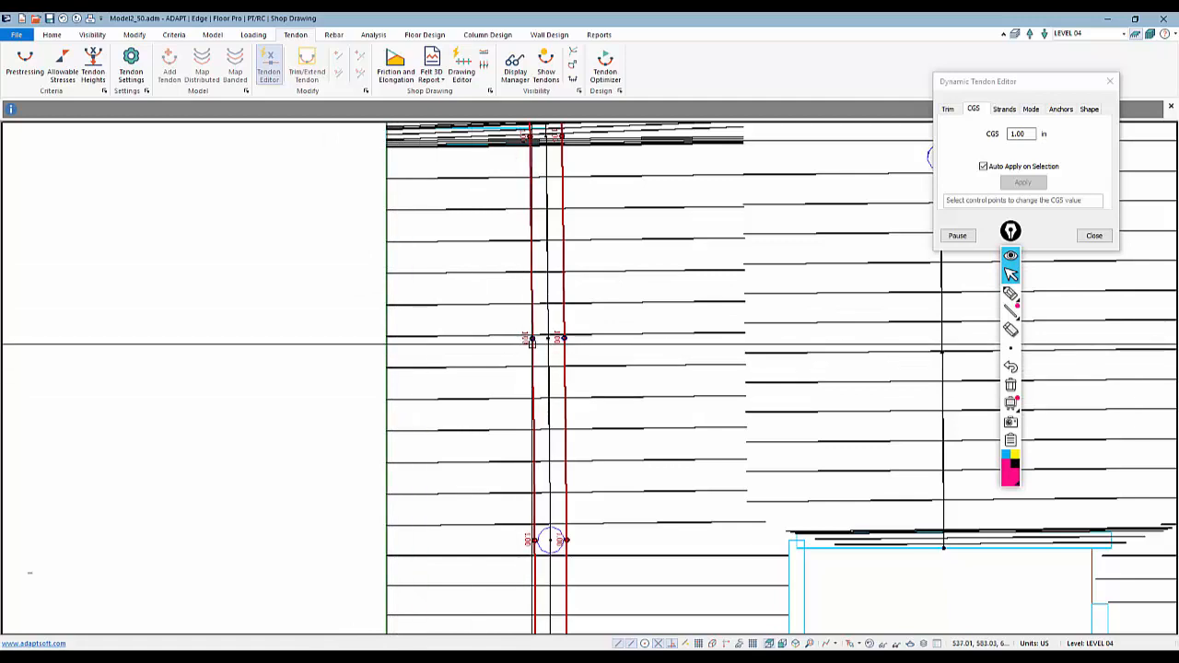
pyautogui.scroll(-5, 531, 340)
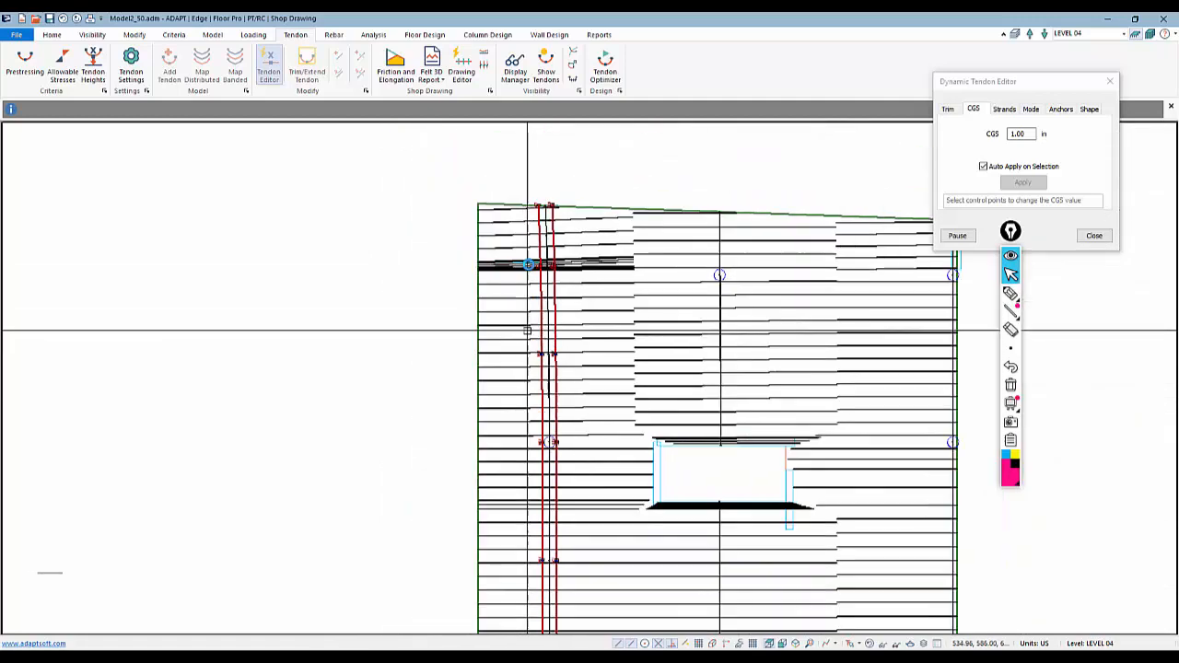
pyautogui.scroll(-1, 577, 412)
pyautogui.moveTo(571, 477); pyautogui.dragTo(547, 316, button='middle')
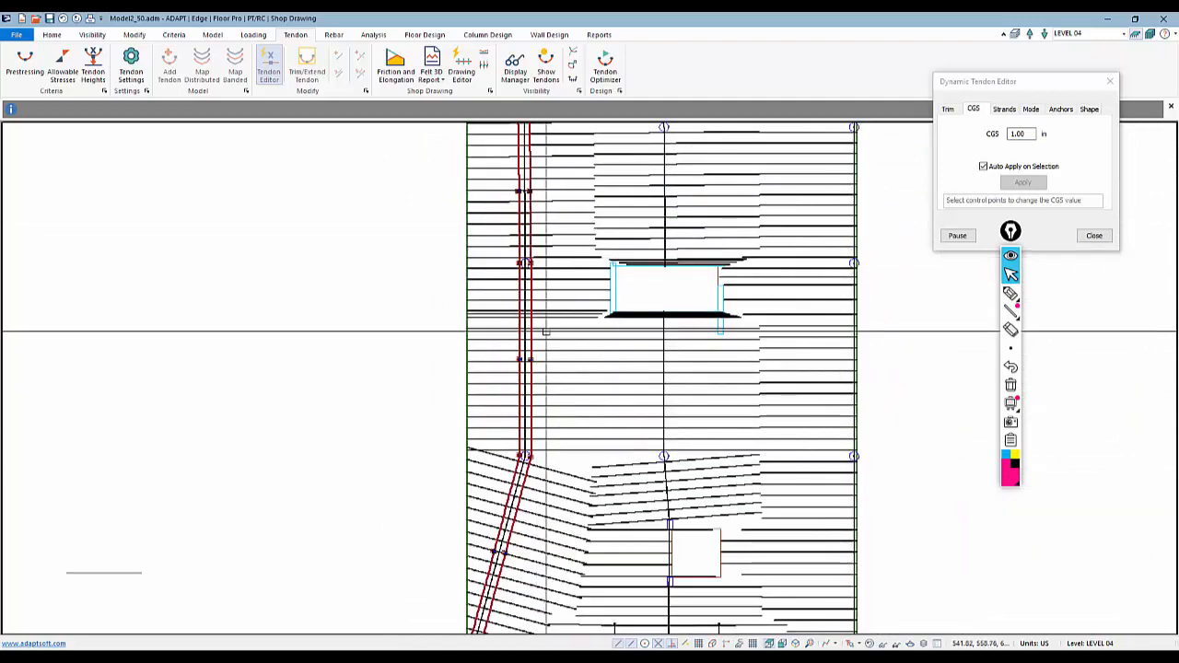
pyautogui.scroll(-3, 553, 348)
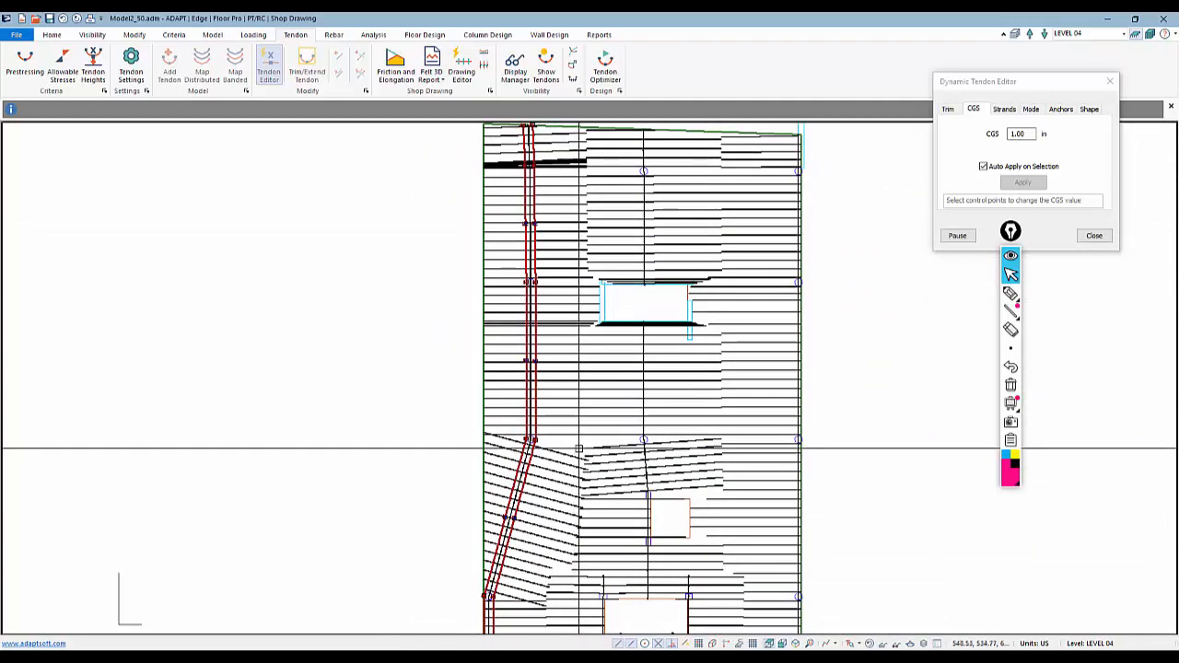
pyautogui.click(1094, 236)
pyautogui.scroll(-3, 795, 416)
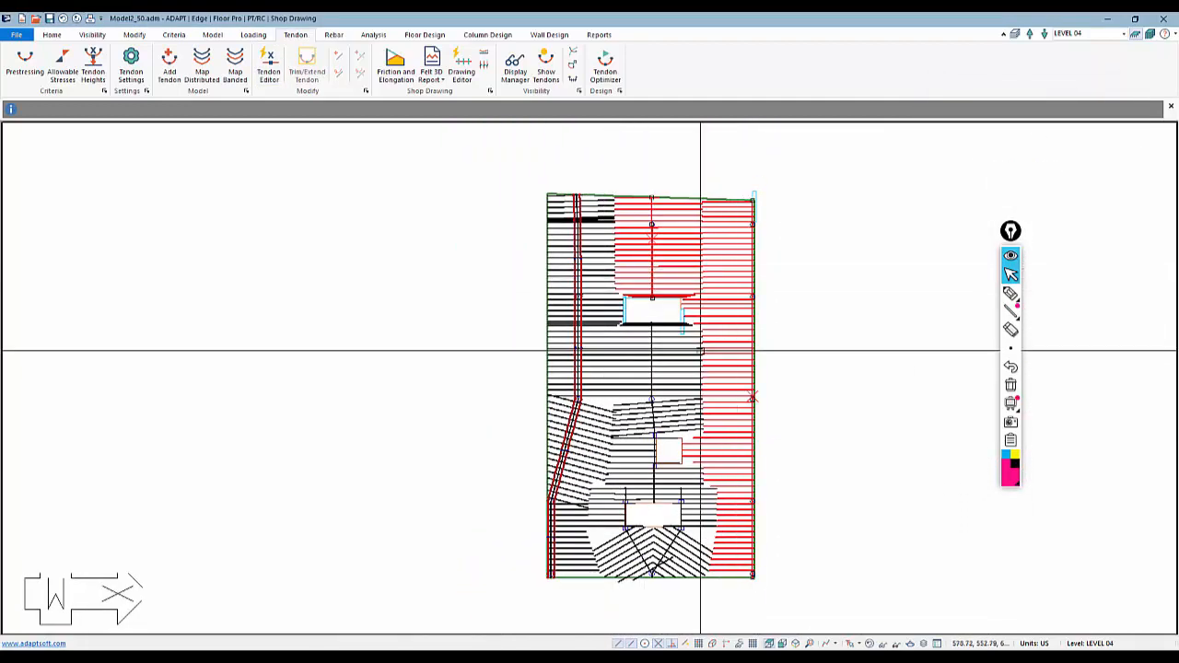
# Map banded tendons on the remaining strips using design strip width, two groups offset 1.000 ft, and reversed parabola spans
pyautogui.moveTo(649, 503); pyautogui.dragTo(635, 327, button='middle')
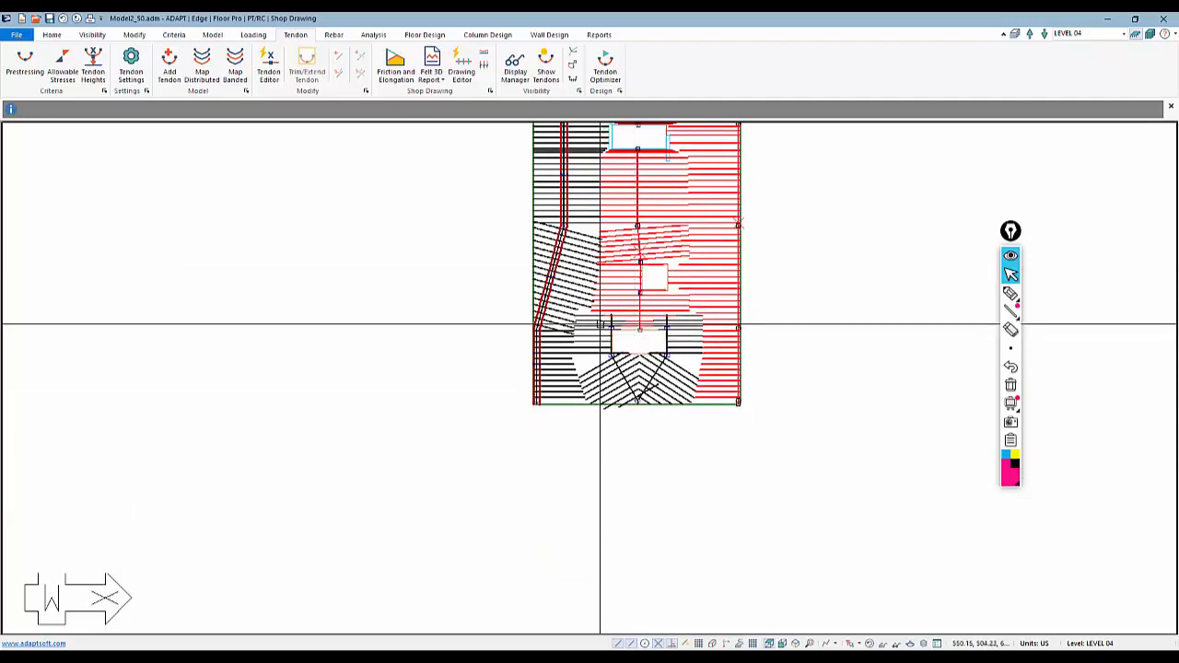
pyautogui.scroll(-2, 605, 473)
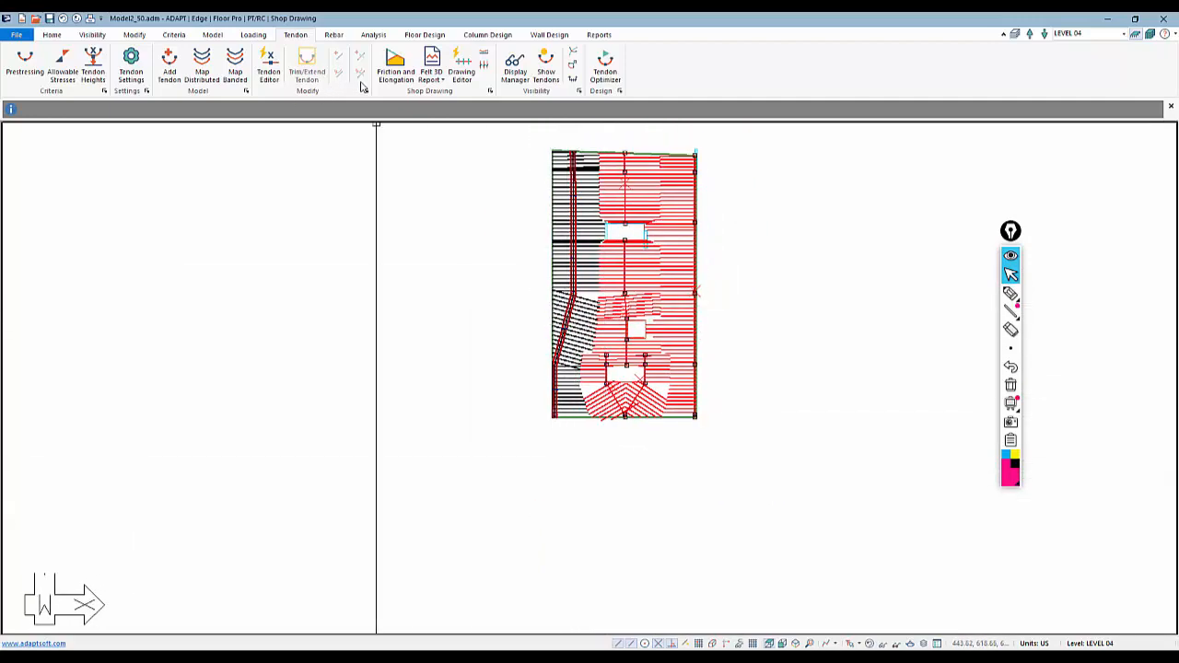
pyautogui.click(233, 72)
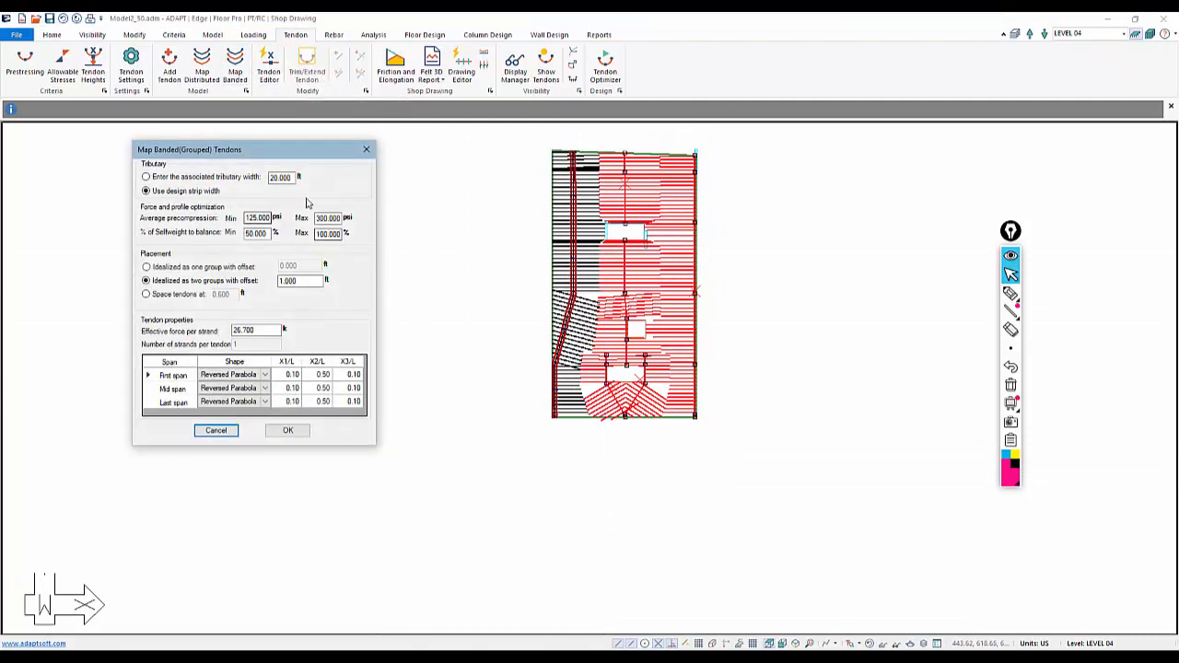
pyautogui.click(288, 430)
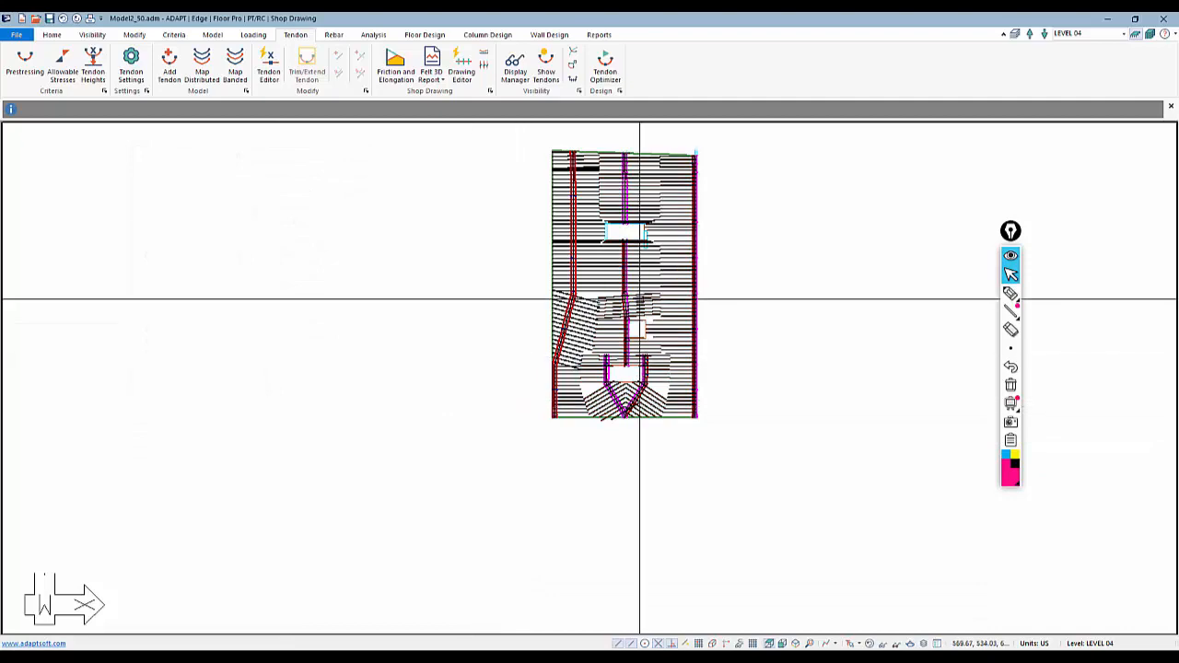
# Inspect the newly mapped banded tendons across the slab at different zoom levels
pyautogui.scroll(3, 619, 221)
pyautogui.scroll(-1, 574, 242)
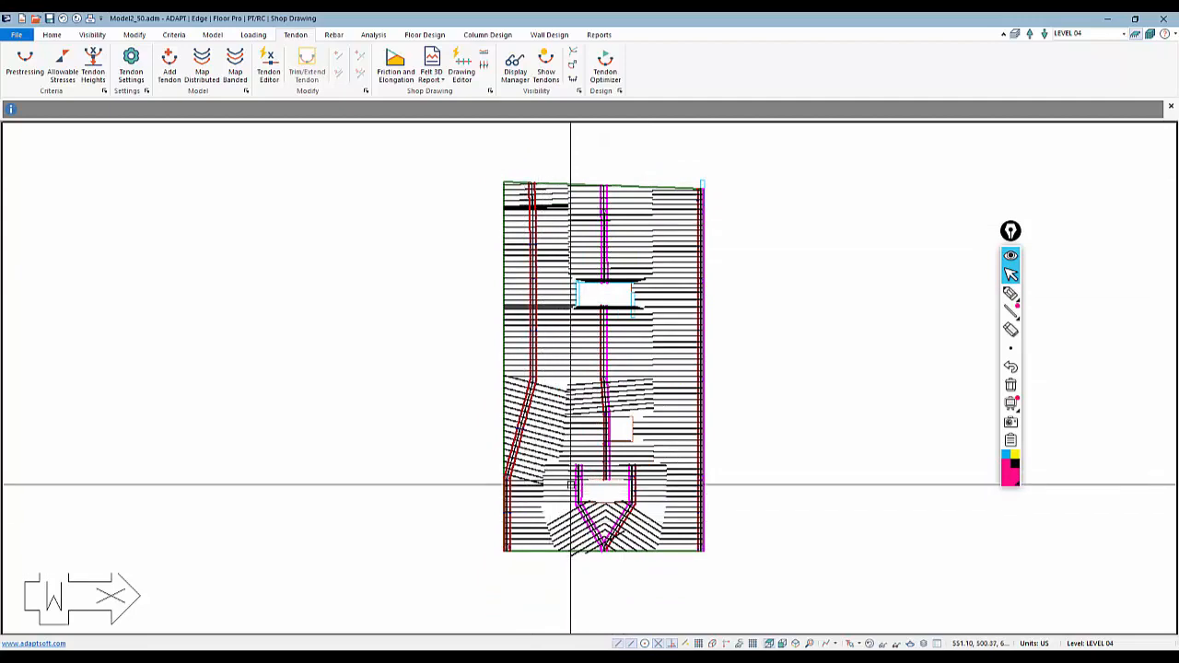
pyautogui.scroll(4, 603, 194)
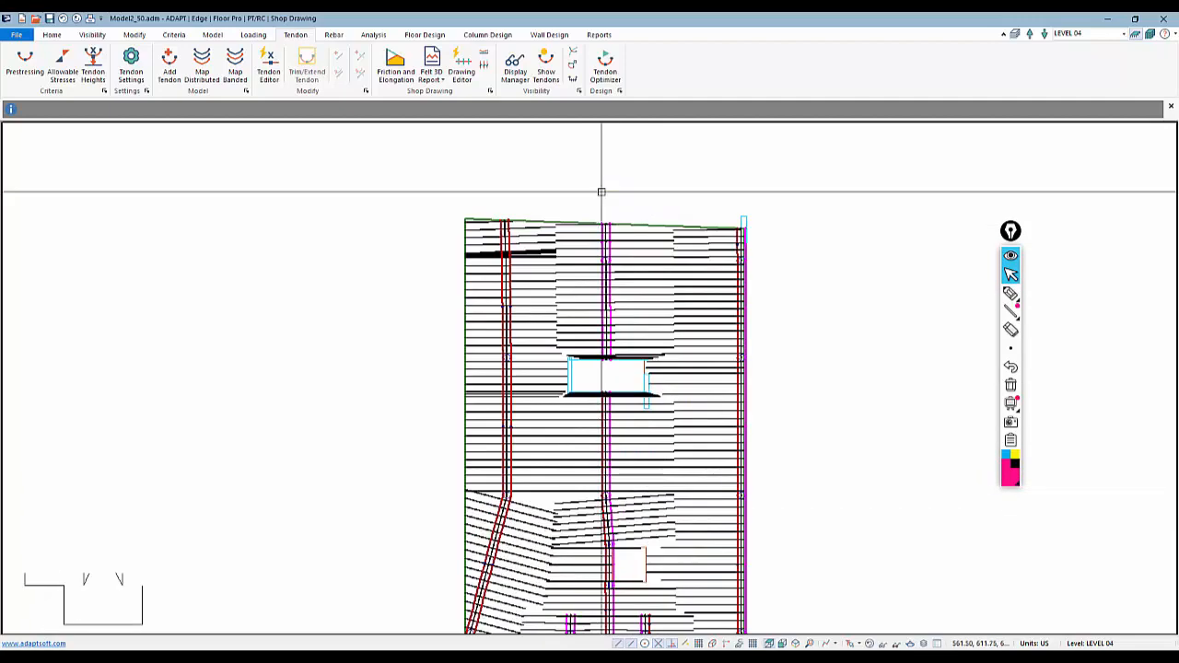
pyautogui.scroll(5, 608, 266)
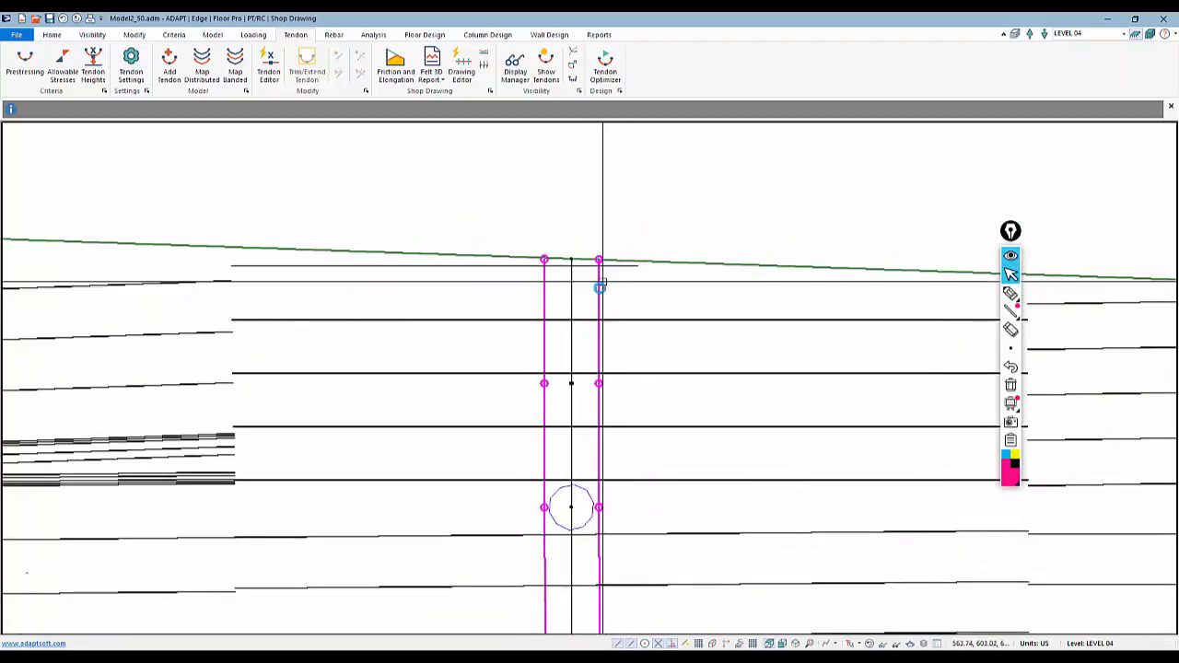
pyautogui.scroll(-5, 576, 296)
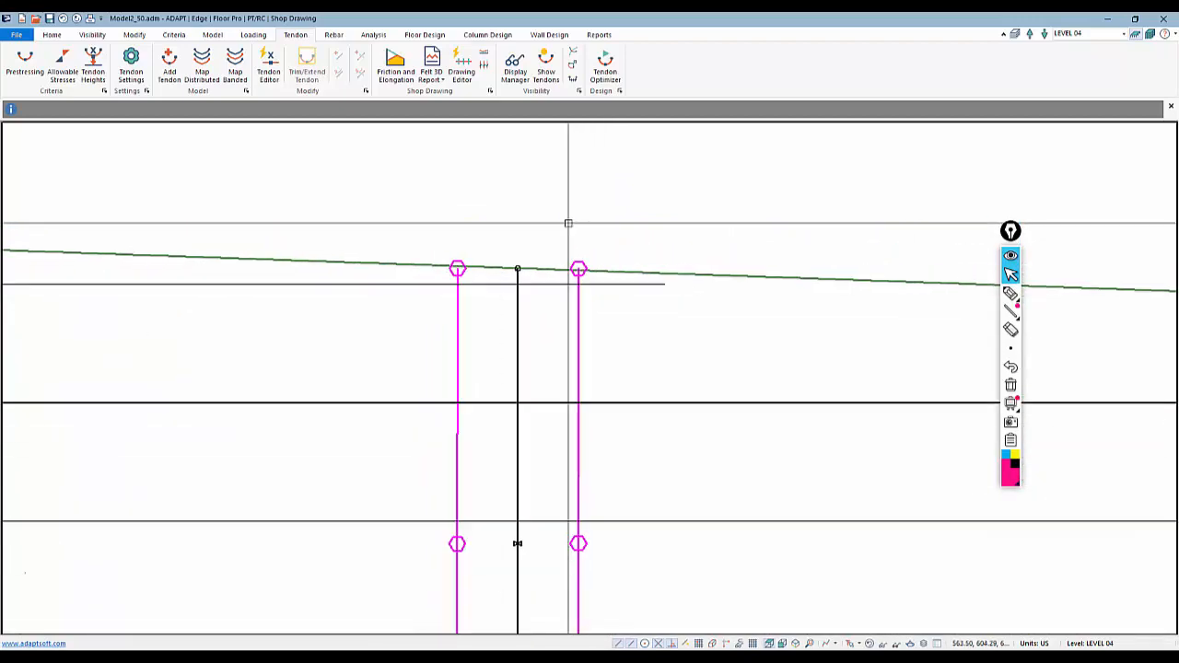
pyautogui.scroll(-4, 517, 182)
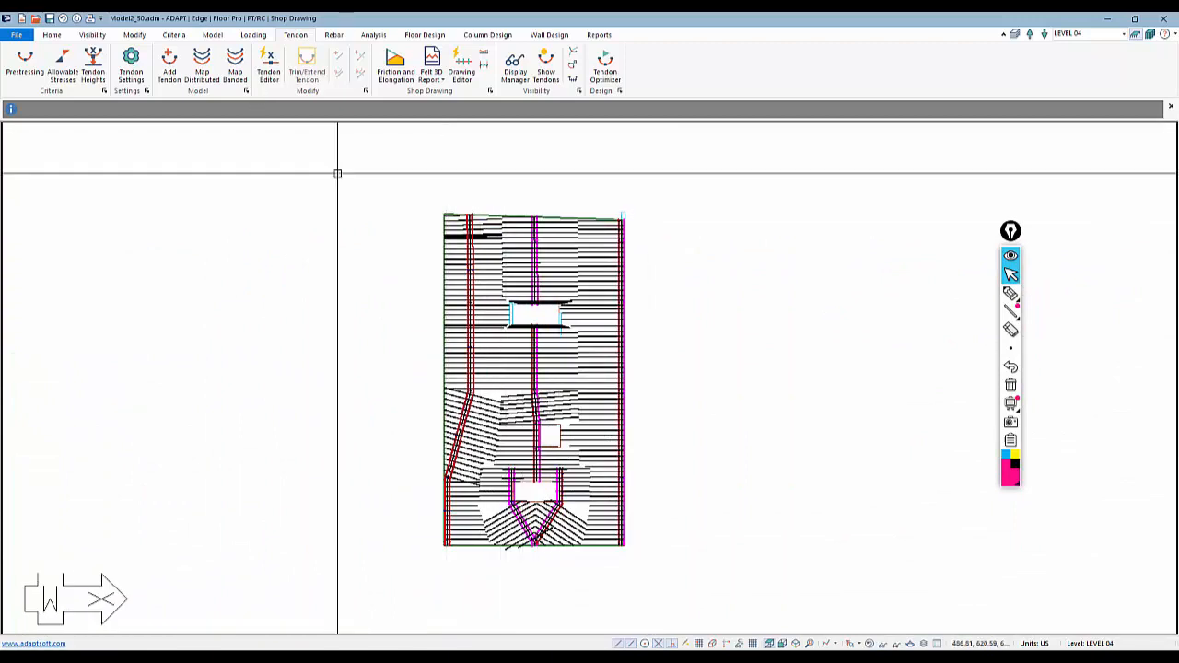
# Start Trim/Extend Tendon and draw a line along the upper opening's edge to adjust the adjacent banded tendon
pyautogui.moveTo(377, 170); pyautogui.dragTo(735, 610)
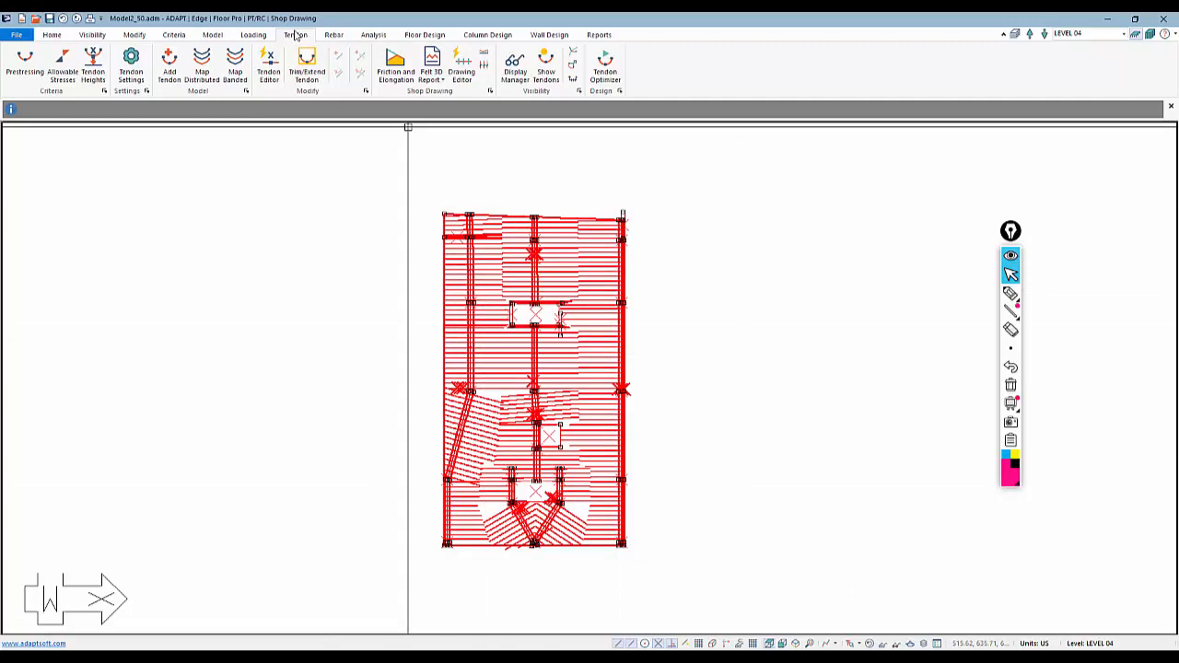
pyautogui.click(306, 58)
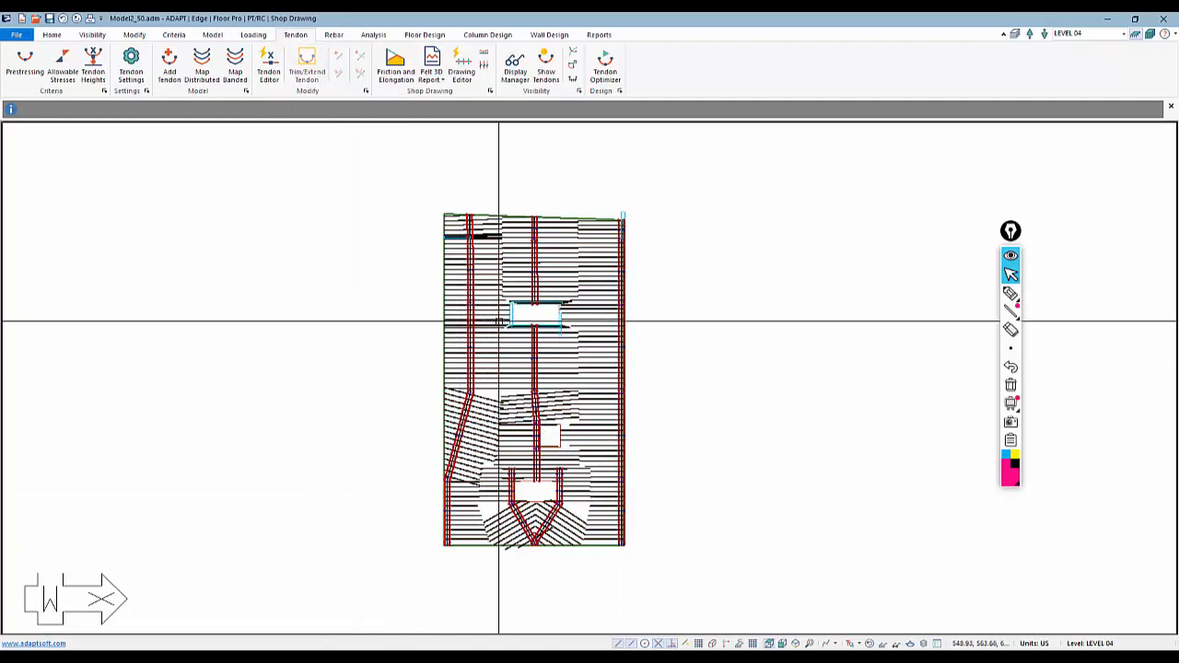
pyautogui.scroll(6, 532, 350)
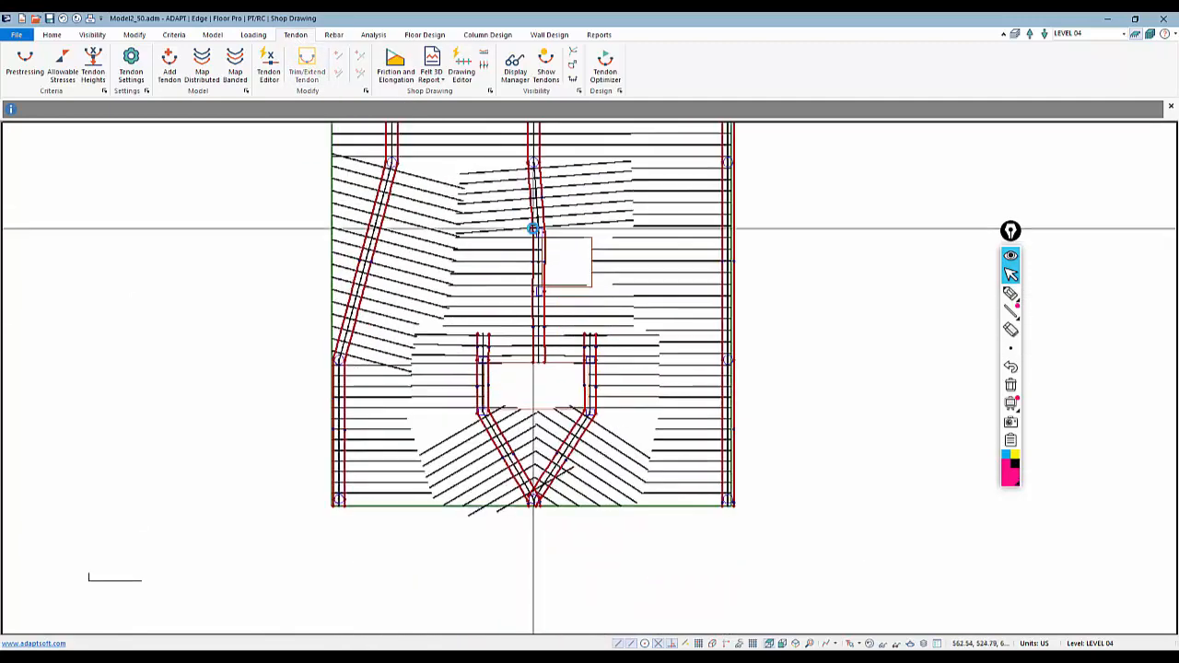
pyautogui.scroll(2, 528, 269)
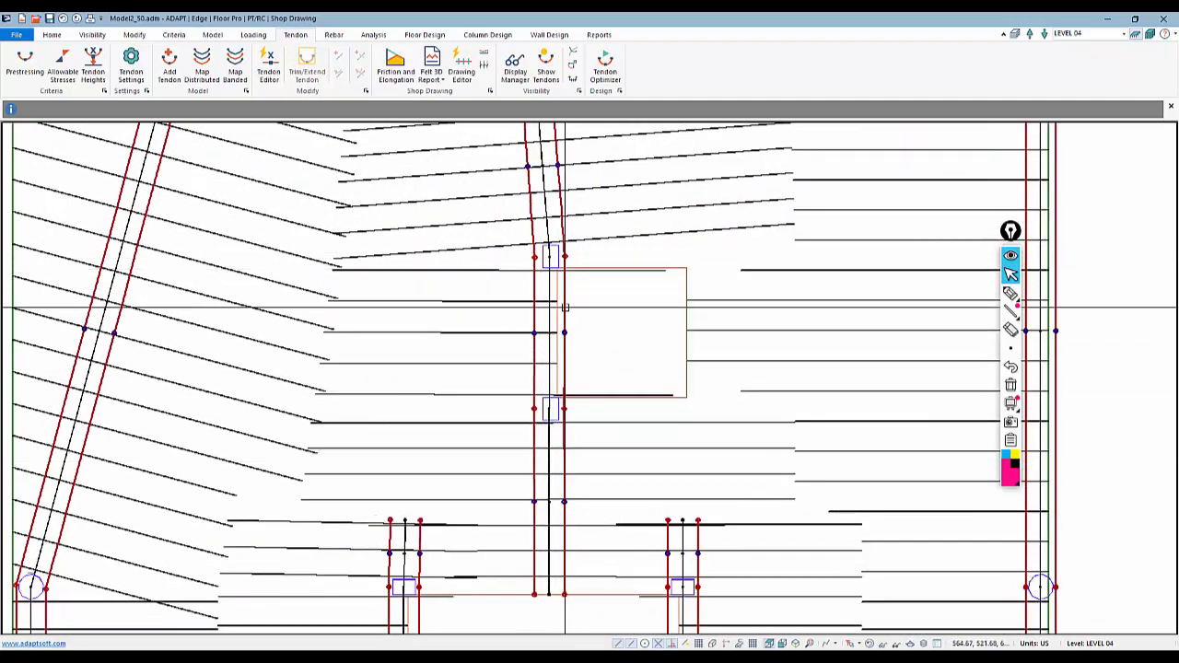
pyautogui.scroll(3, 559, 312)
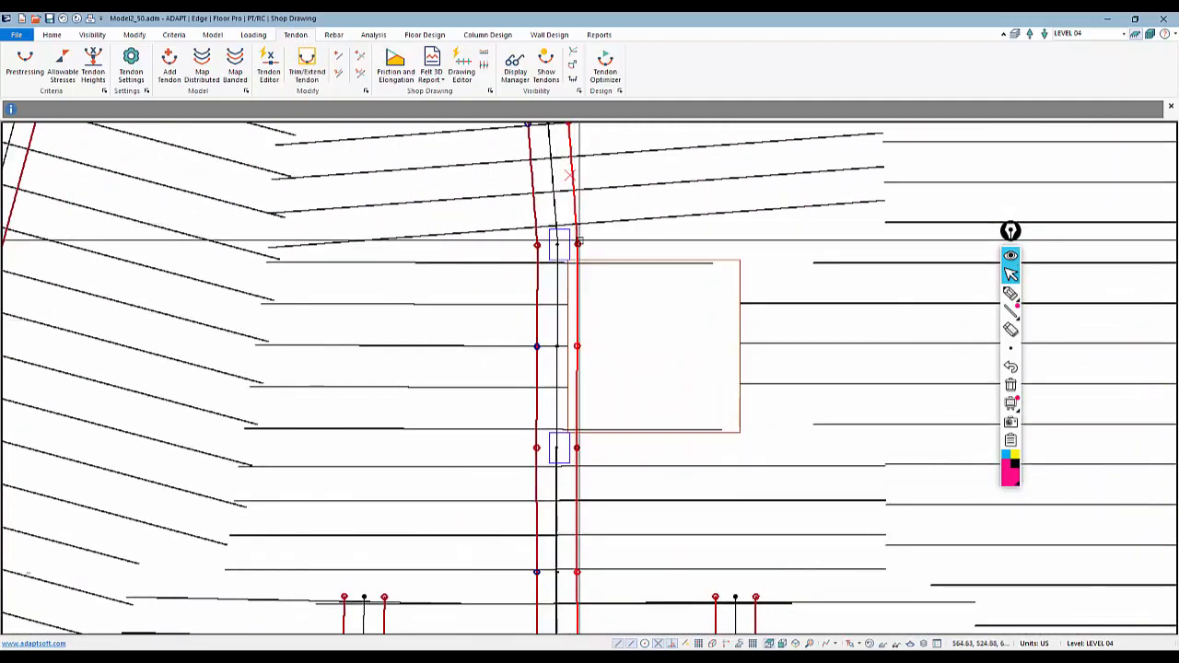
pyautogui.click(578, 244)
pyautogui.scroll(3, 577, 247)
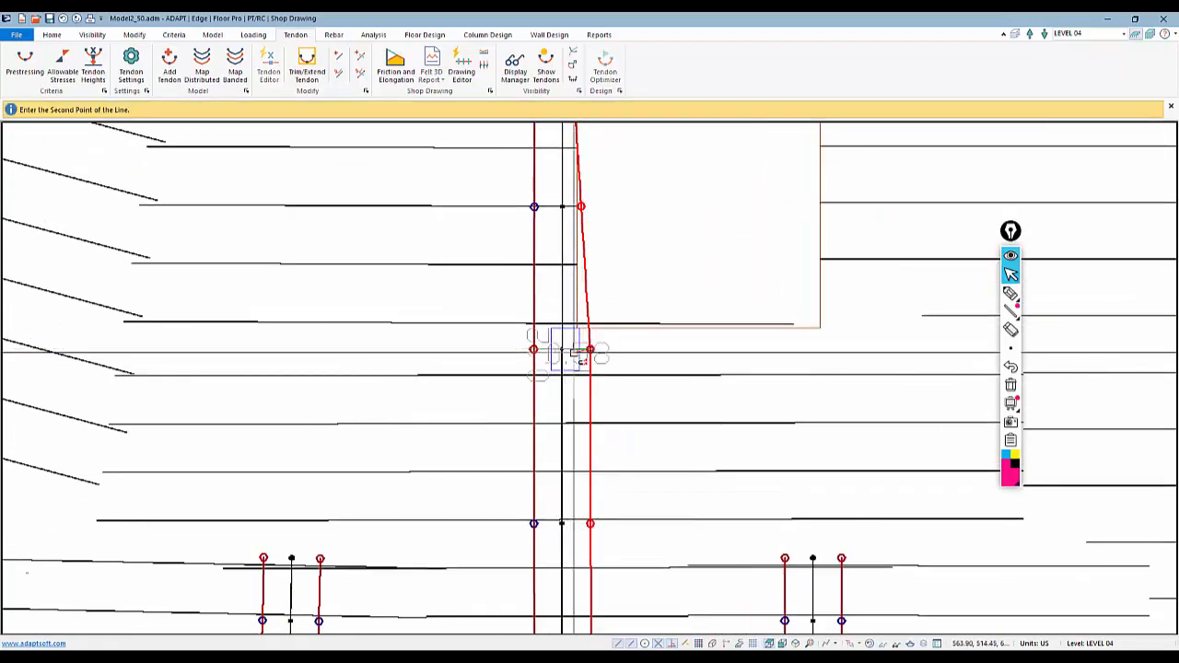
pyautogui.click(577, 353)
# Draw Trim/Extend lines along both side edges of the lower opening to adjust the banded tendons passing it
pyautogui.scroll(-3, 577, 353)
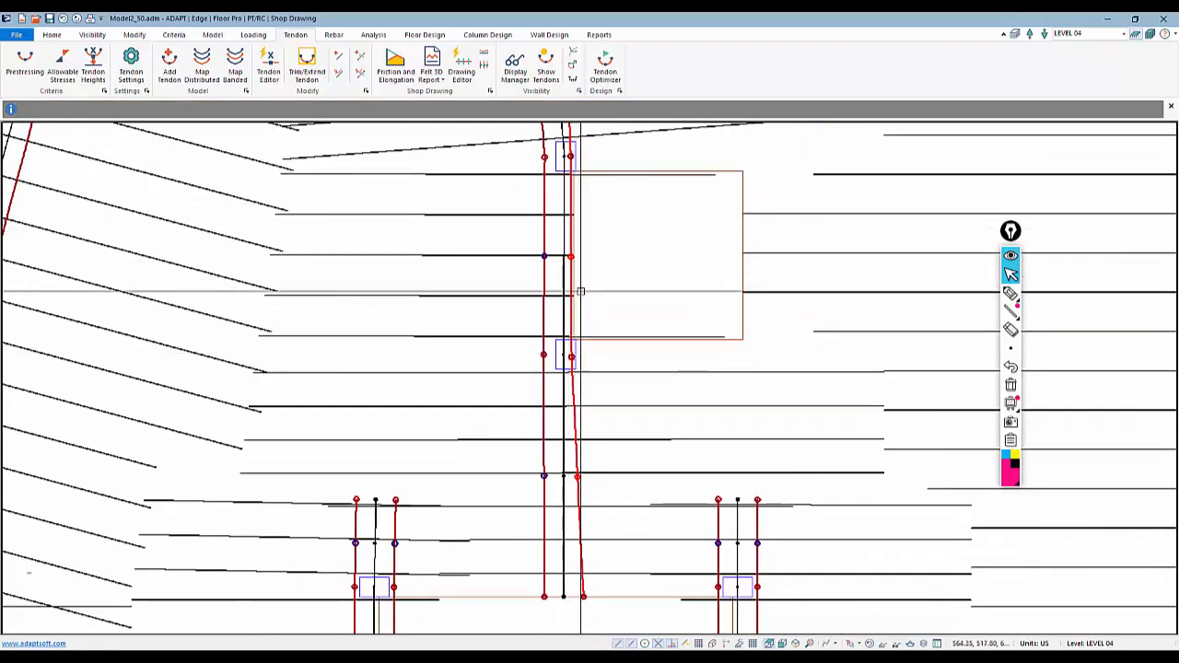
pyautogui.scroll(-4, 620, 250)
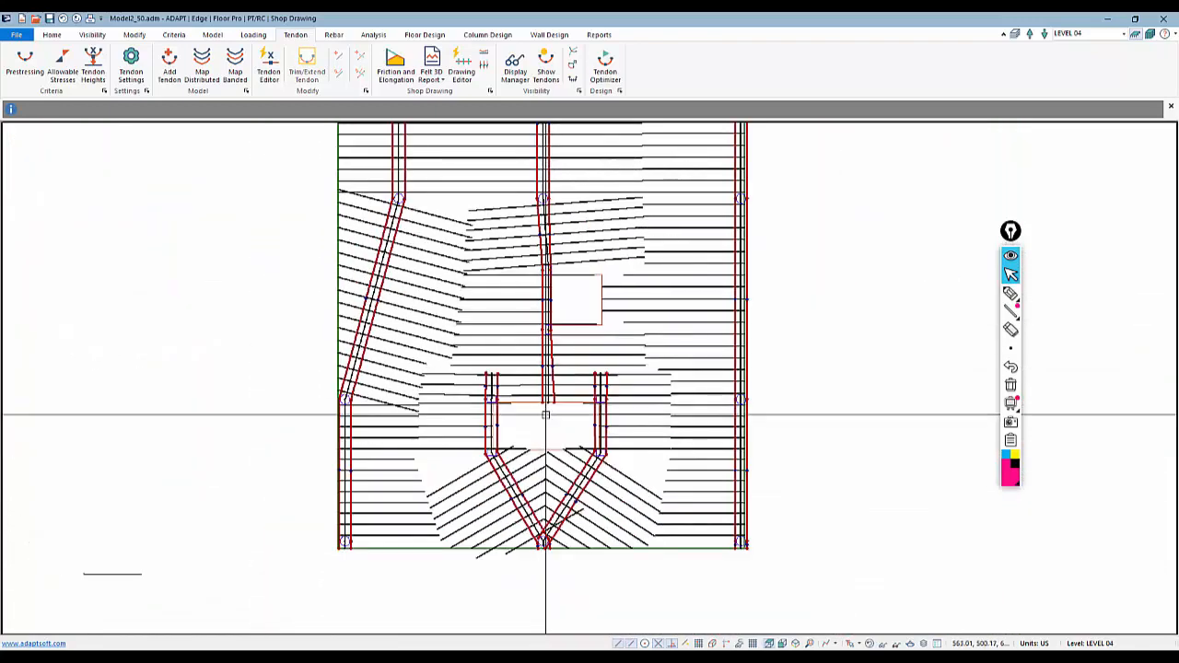
pyautogui.scroll(3, 545, 414)
pyautogui.scroll(2, 645, 304)
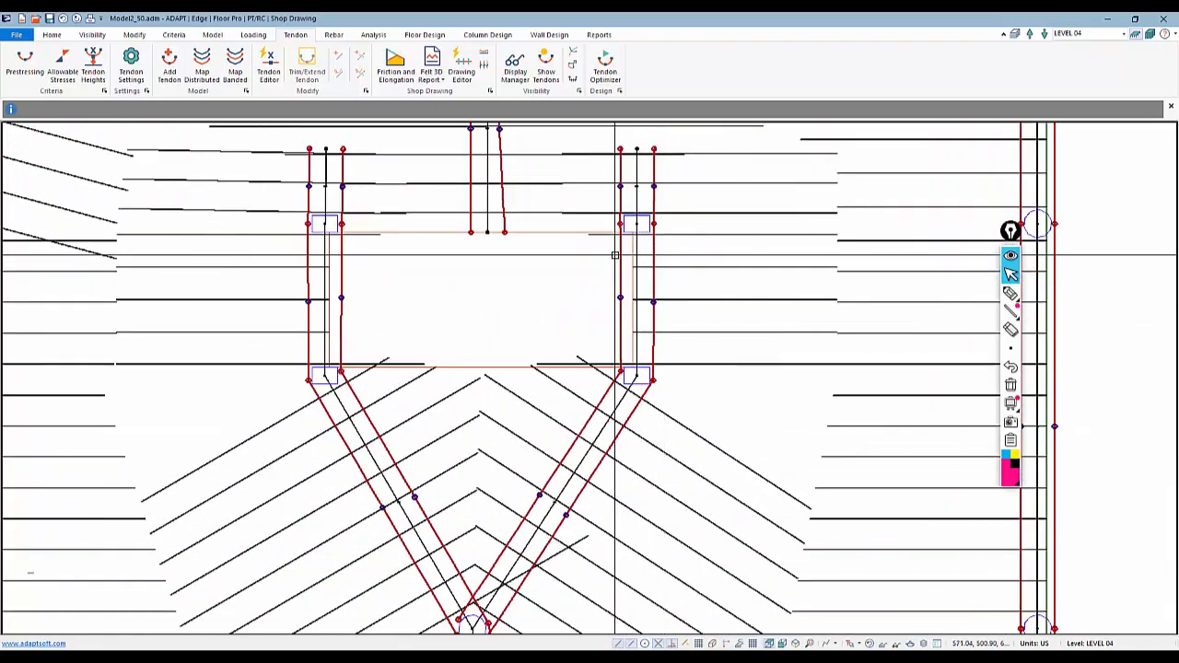
pyautogui.click(633, 224)
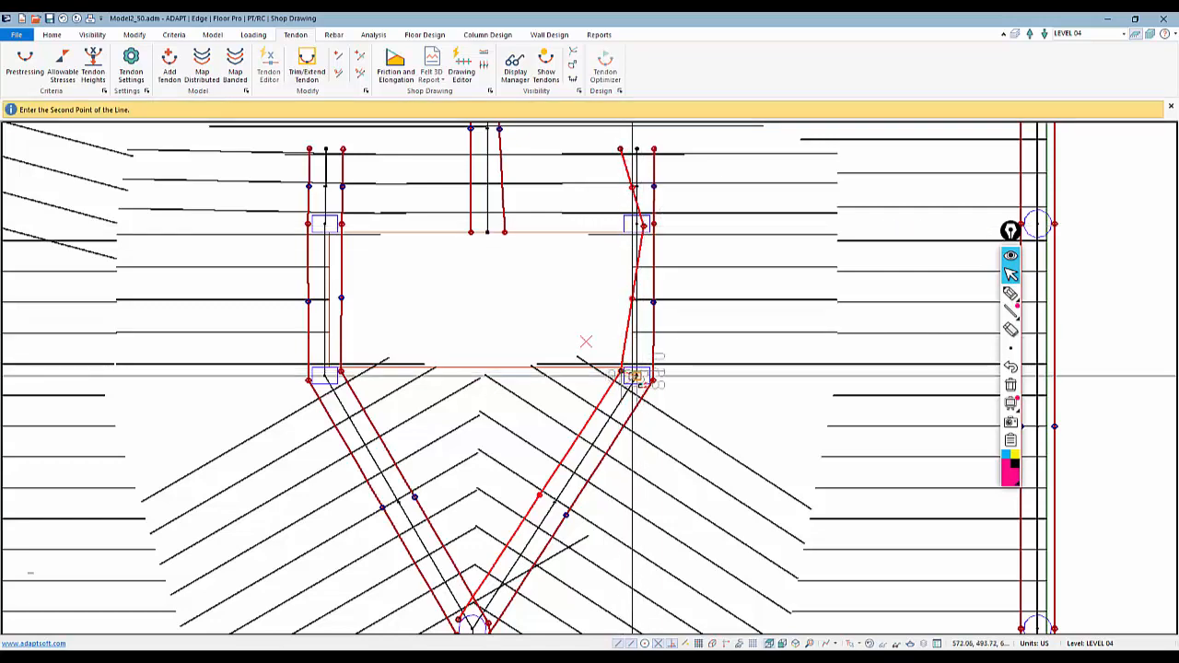
pyautogui.click(639, 376)
pyautogui.moveTo(613, 318); pyautogui.dragTo(845, 362, button='middle')
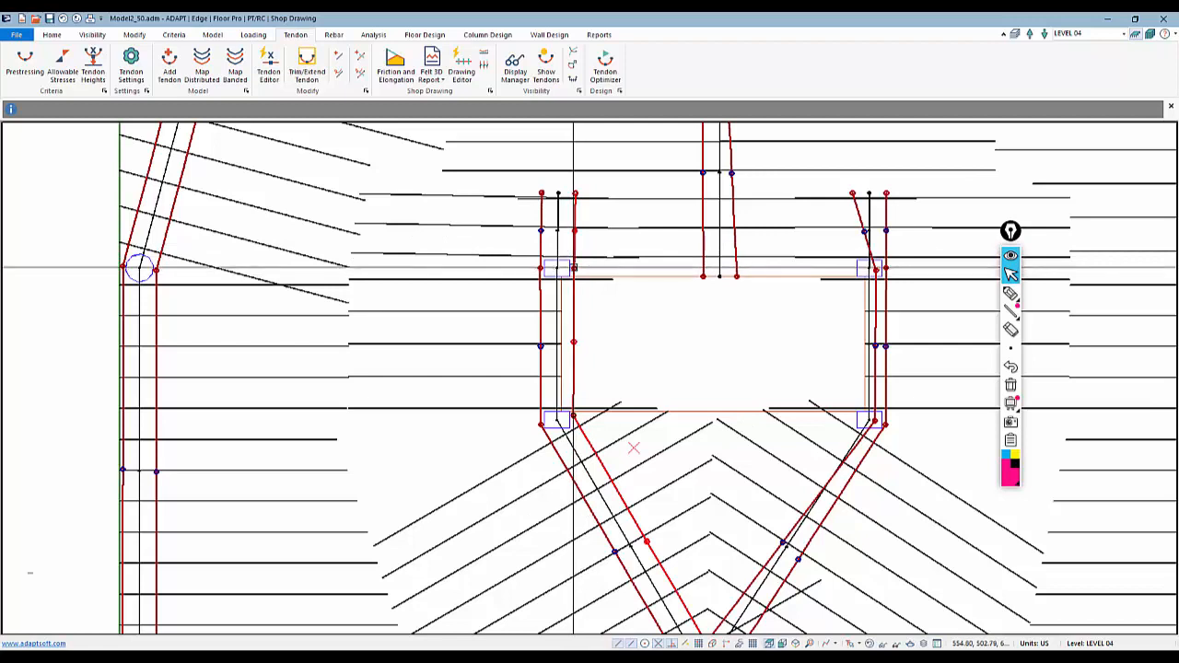
pyautogui.click(557, 268)
pyautogui.click(563, 387)
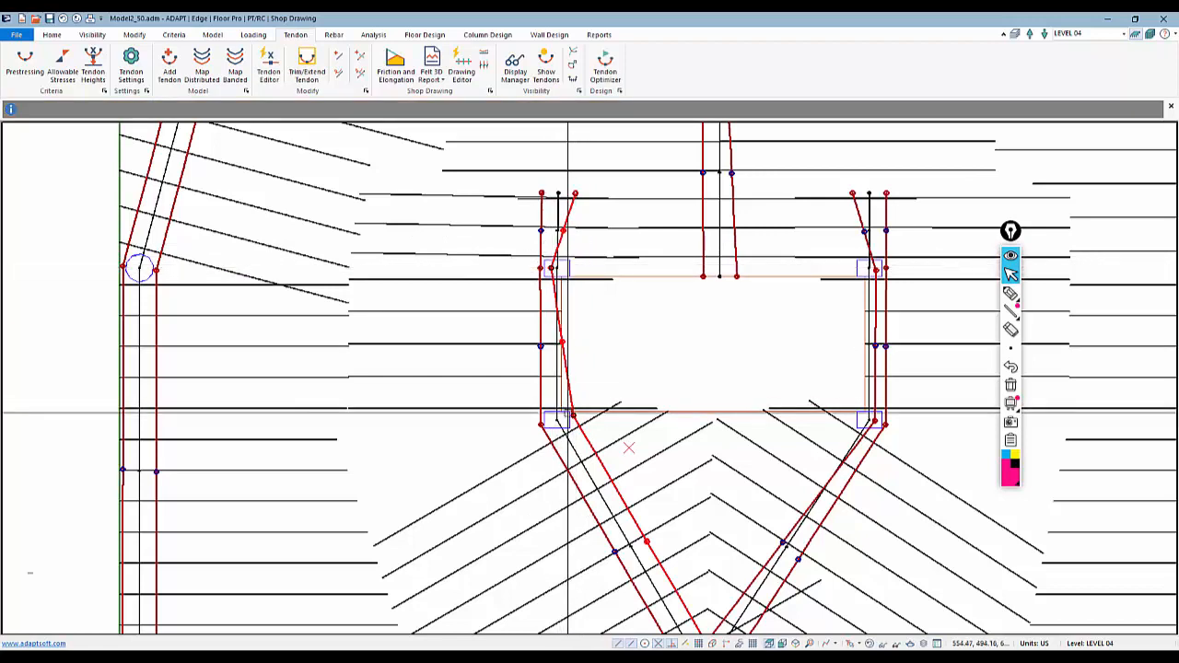
# Draw one more Trim/Extend line along the lower opening's bottom-left edge to adjust the crossing tendon
pyautogui.click(573, 417)
pyautogui.click(552, 419)
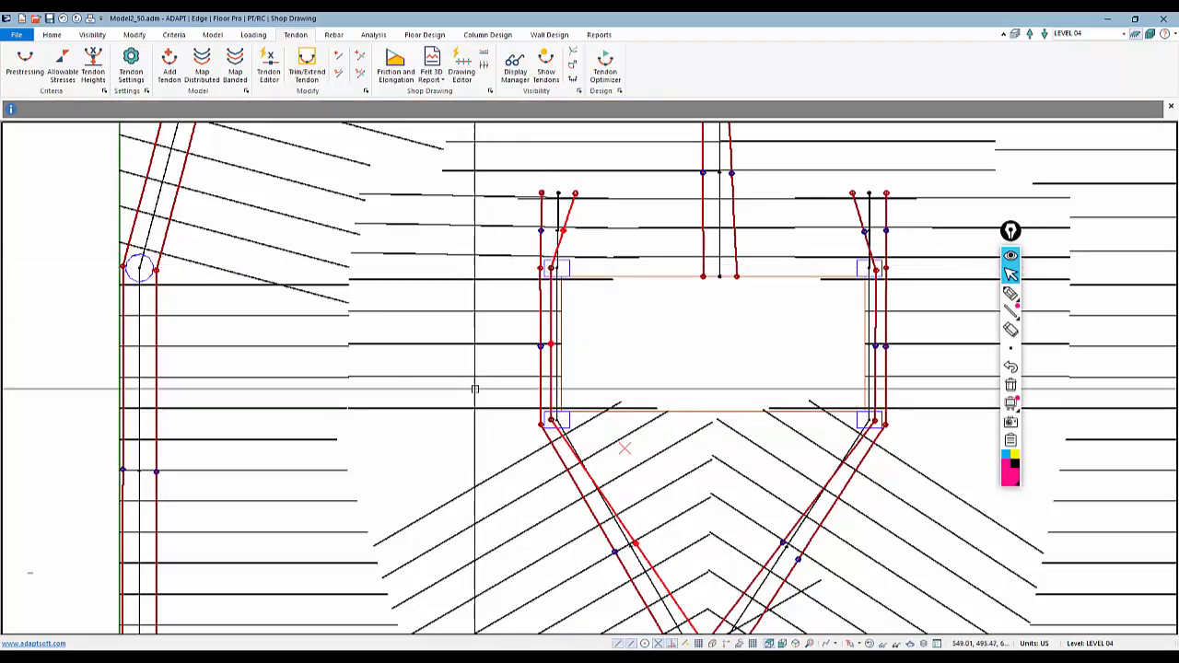
# Review the tendon layout across the slab, opening a support line's and a tendon's properties along the way
pyautogui.scroll(-5, 486, 322)
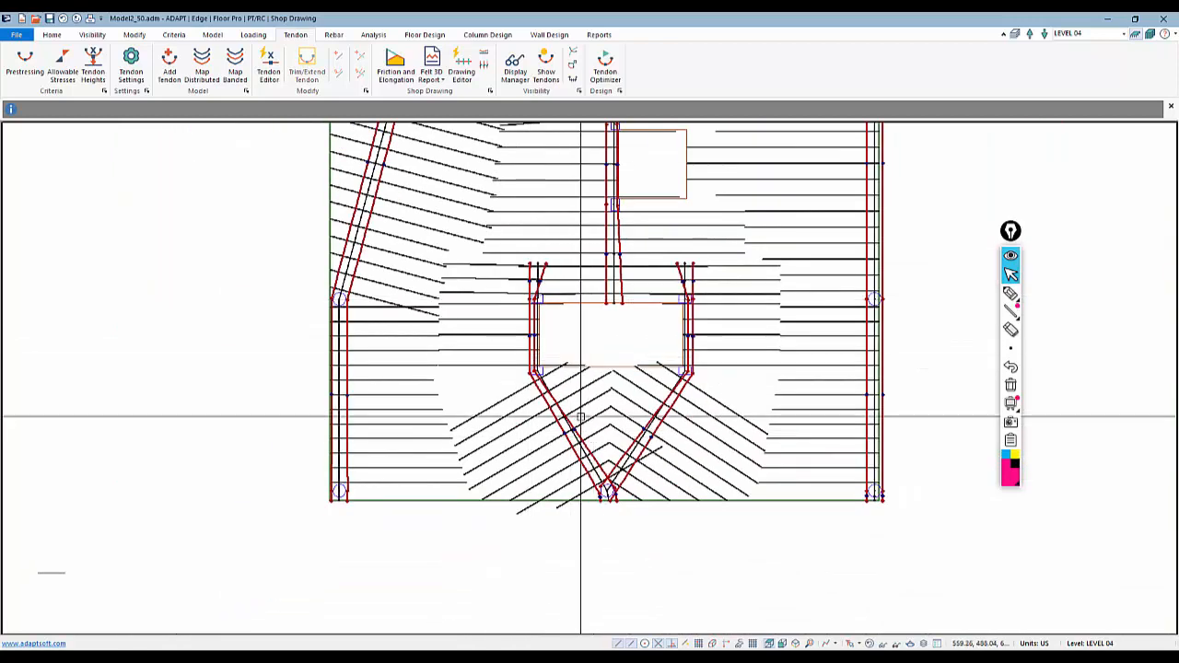
pyautogui.scroll(-5, 578, 343)
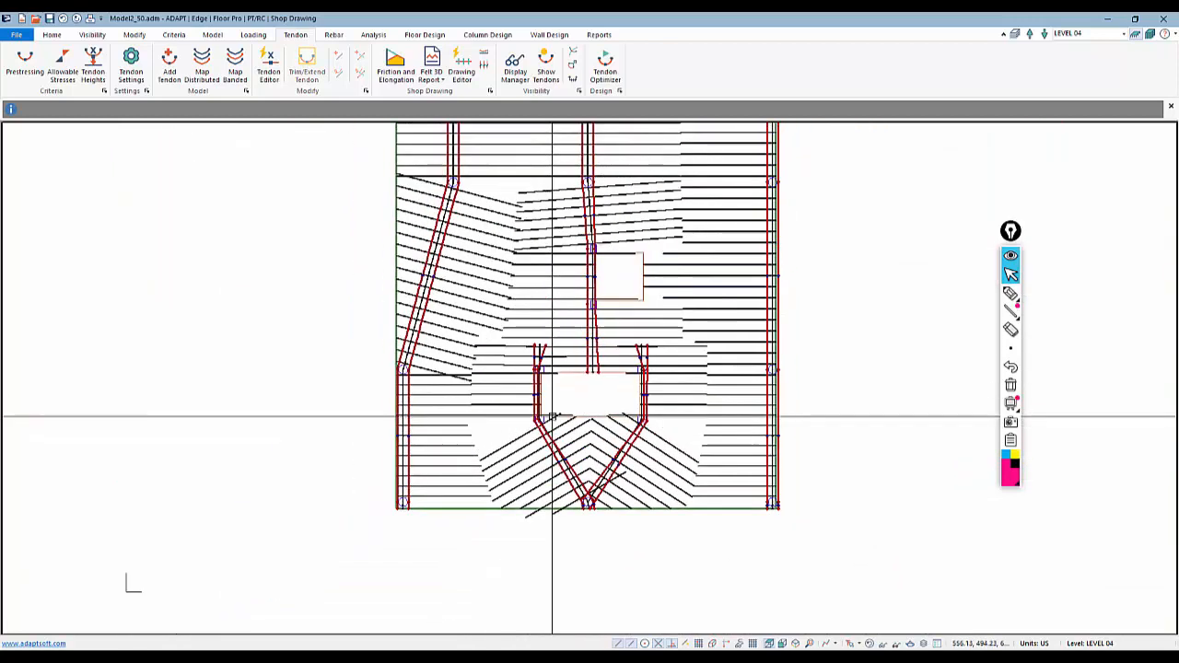
pyautogui.scroll(-2, 581, 374)
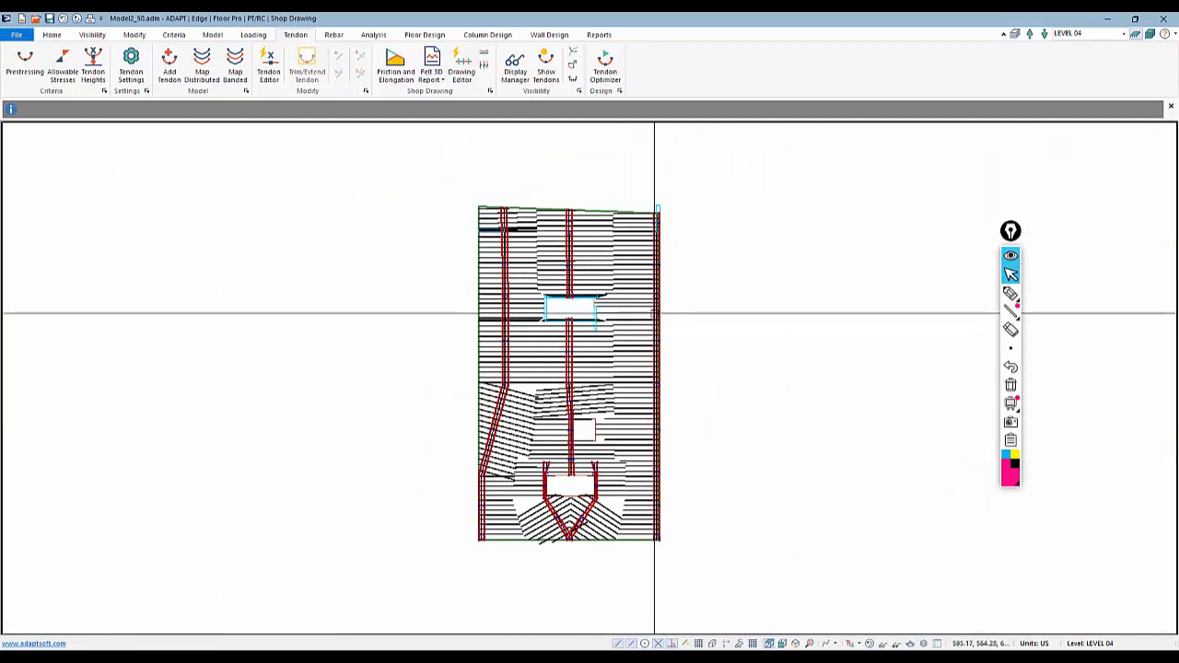
pyautogui.scroll(5, 650, 231)
pyautogui.scroll(3, 656, 284)
pyautogui.scroll(2, 658, 152)
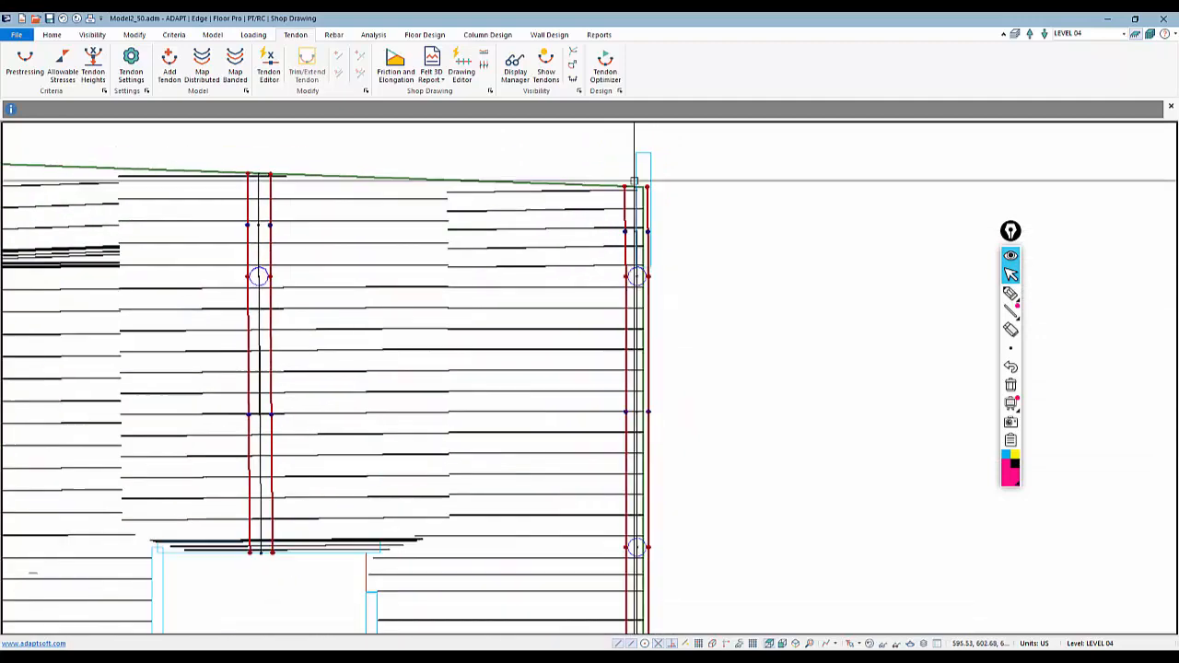
pyautogui.moveTo(680, 337); pyautogui.dragTo(707, 166, button='middle')
pyautogui.scroll(-5, 678, 357)
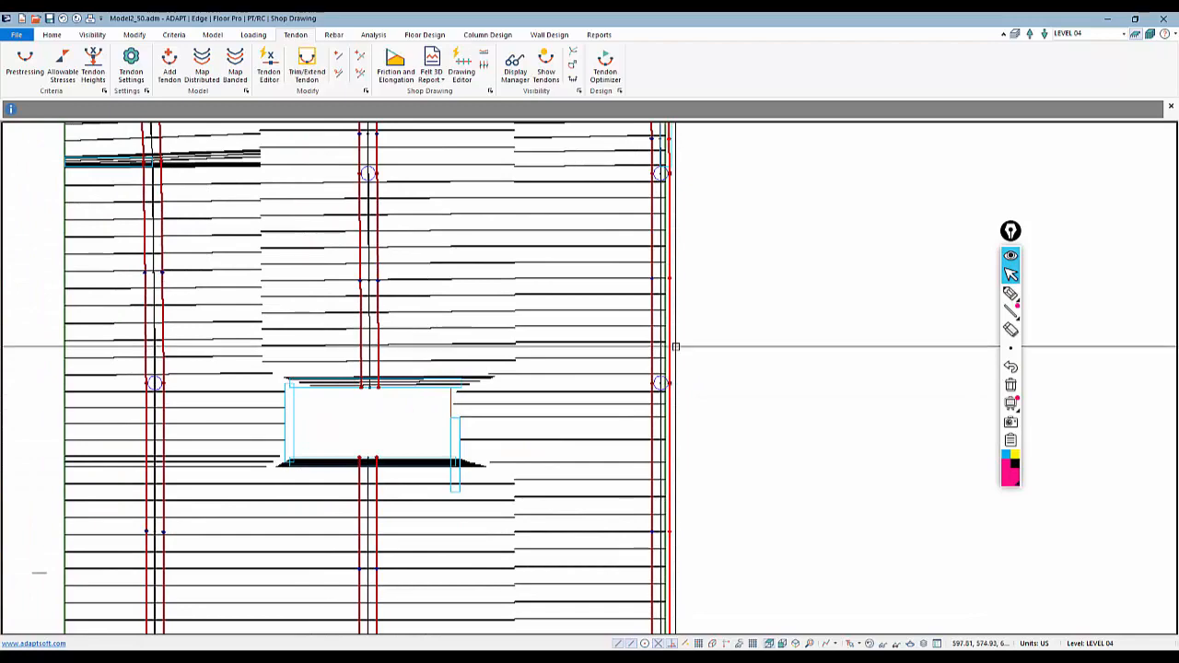
pyautogui.scroll(-5, 634, 376)
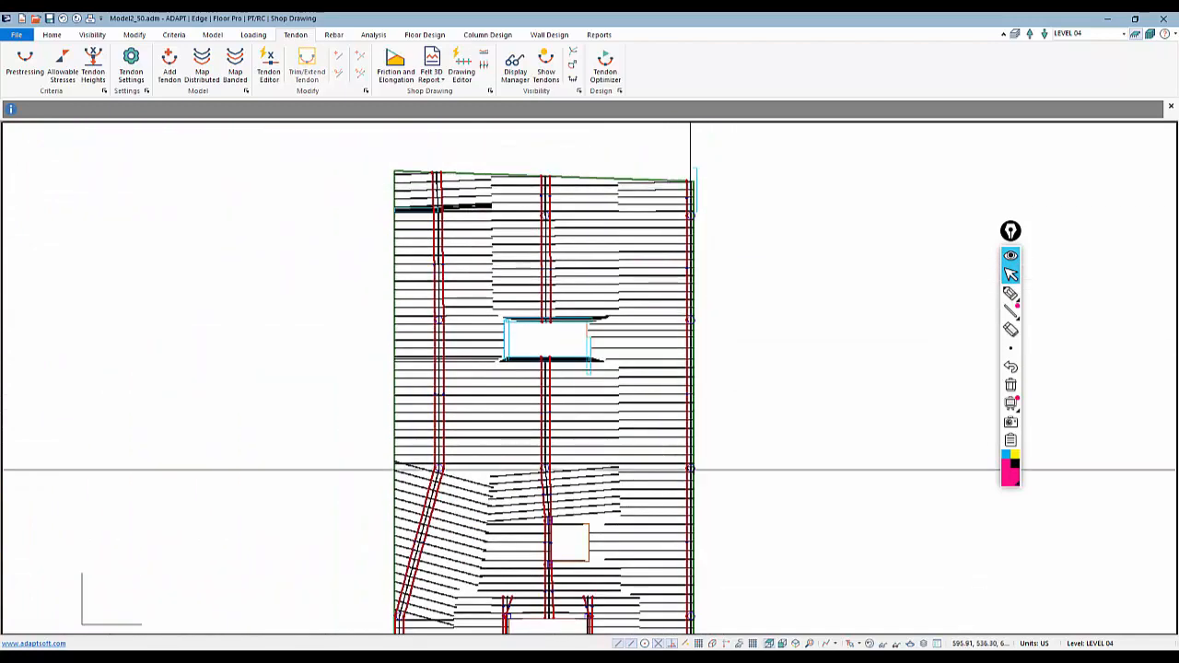
pyautogui.doubleClick(702, 350)
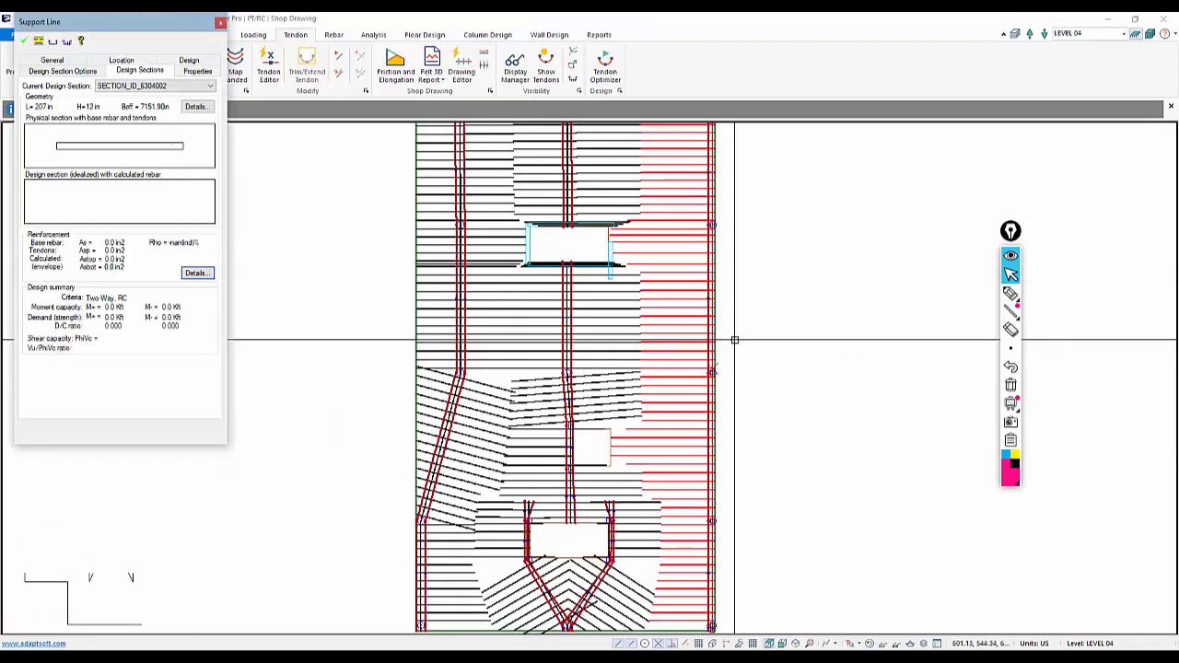
pyautogui.click(736, 337)
pyautogui.scroll(3, 740, 332)
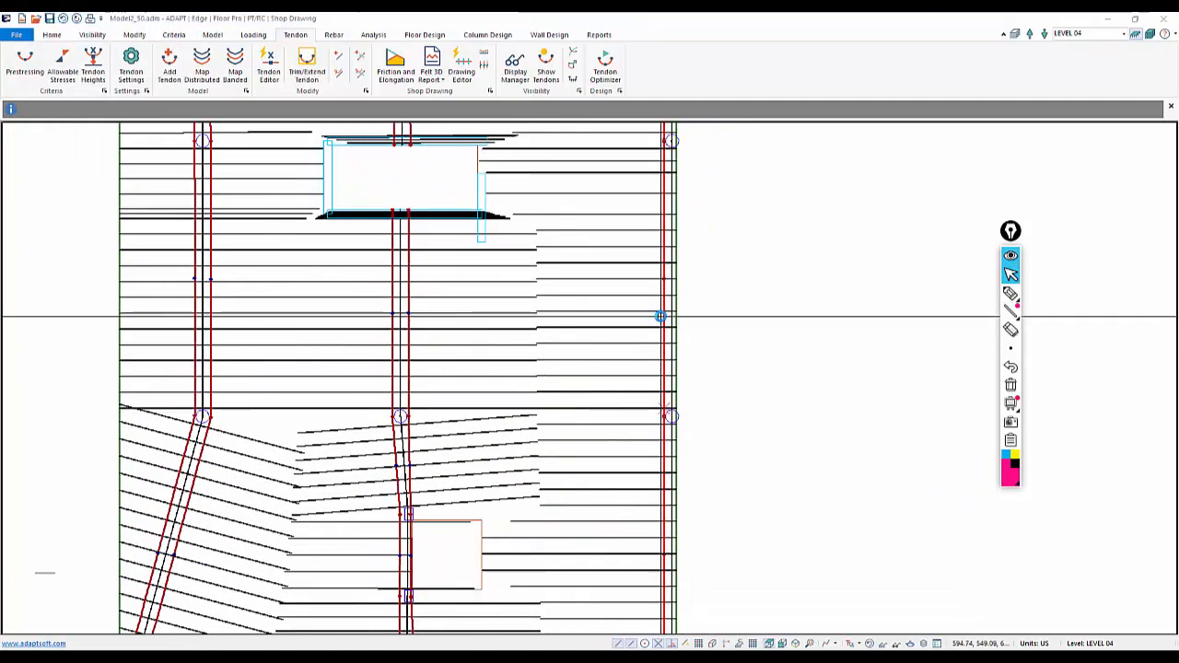
pyautogui.doubleClick(664, 316)
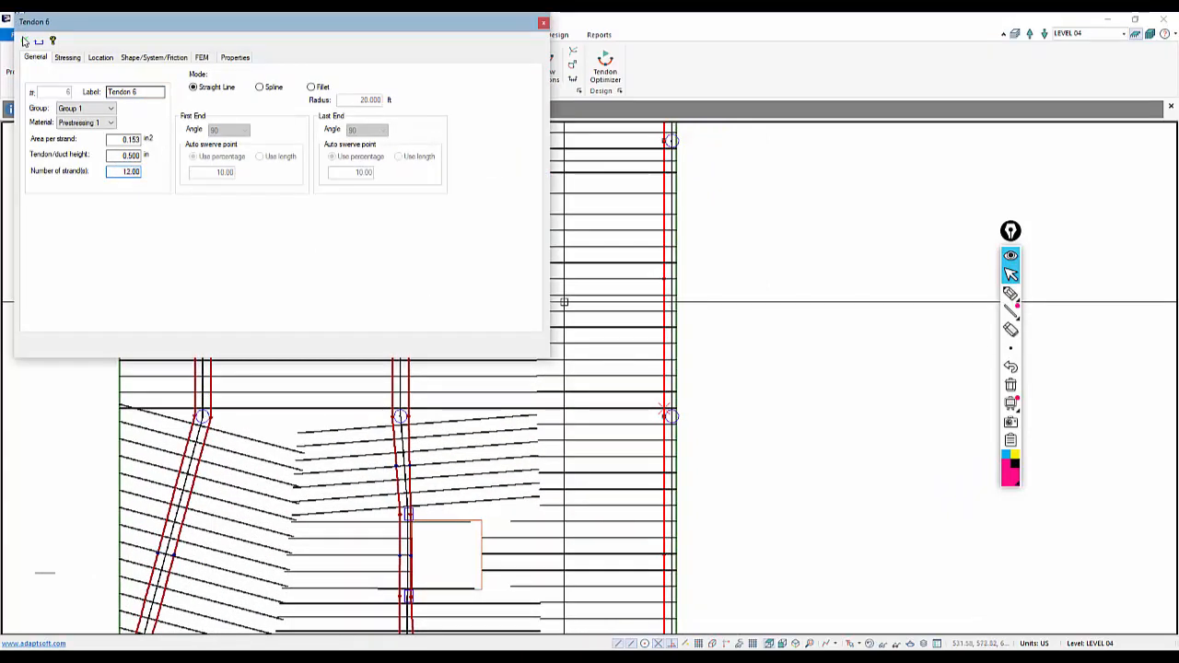
pyautogui.press('Escape')
pyautogui.scroll(-4, 750, 353)
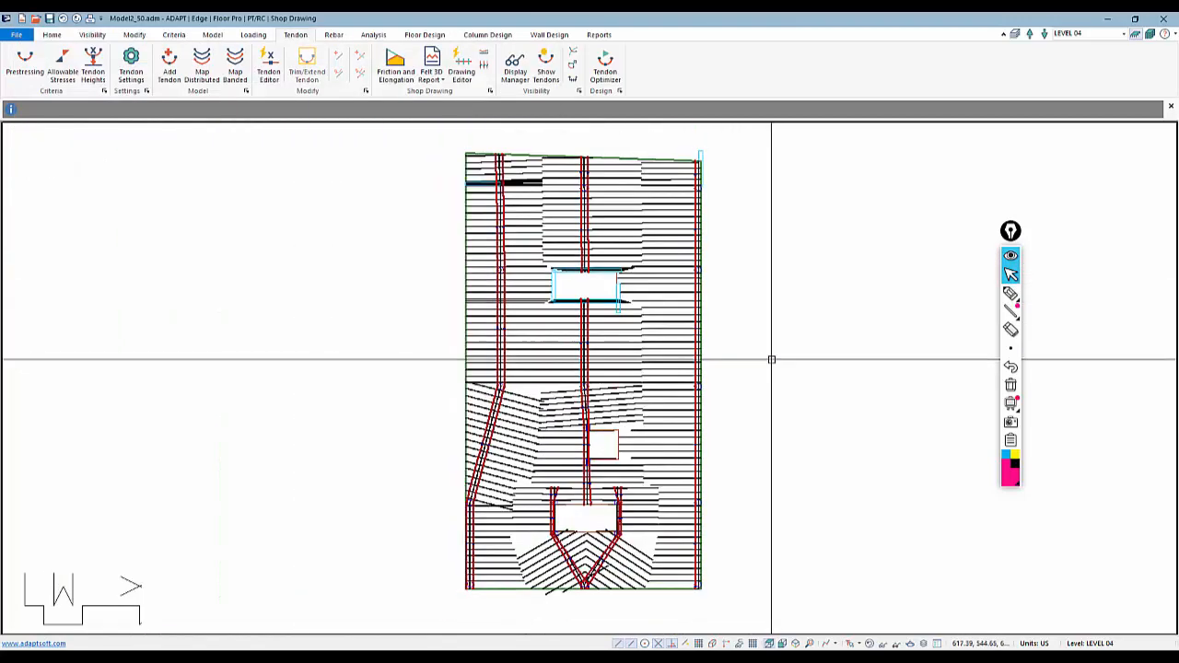
pyautogui.moveTo(662, 331); pyautogui.dragTo(687, 330, button='middle')
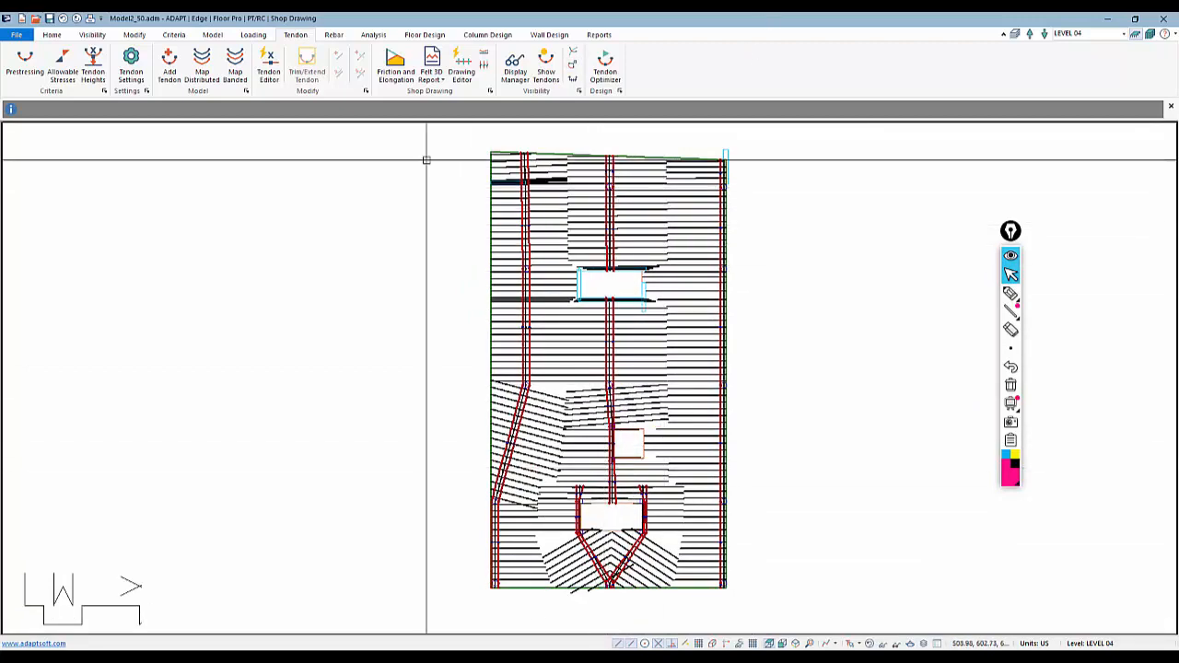
# Turn off the display of design sections so only the tendons remain visible
pyautogui.click(433, 35)
pyautogui.click(792, 57)
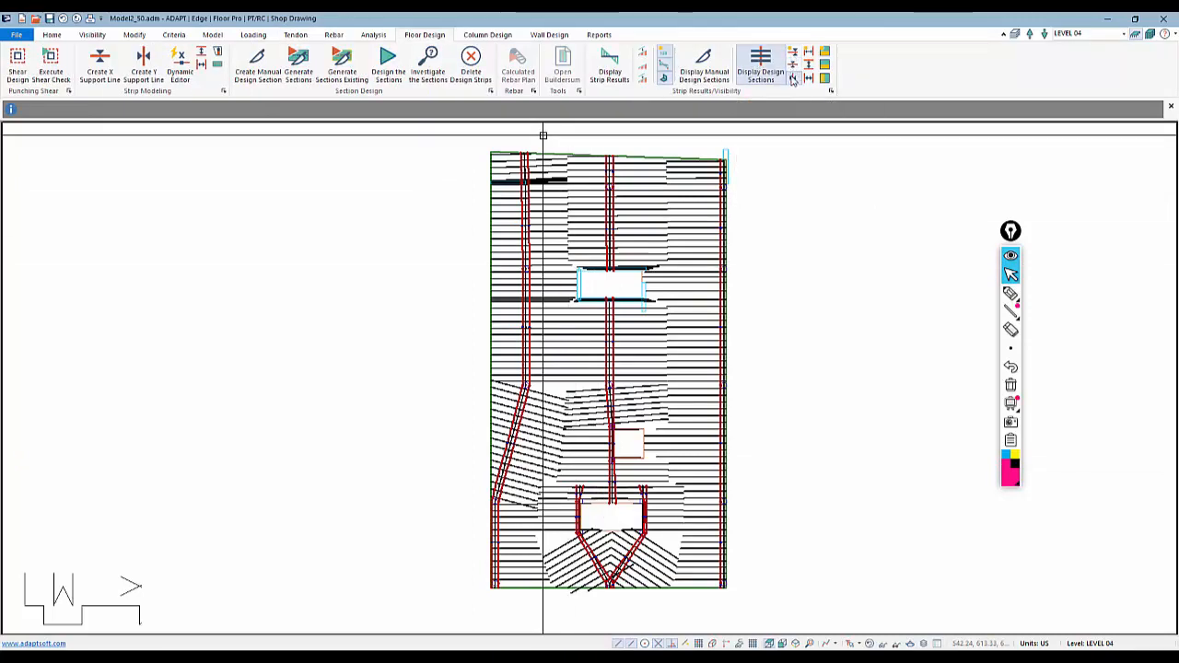
pyautogui.click(295, 35)
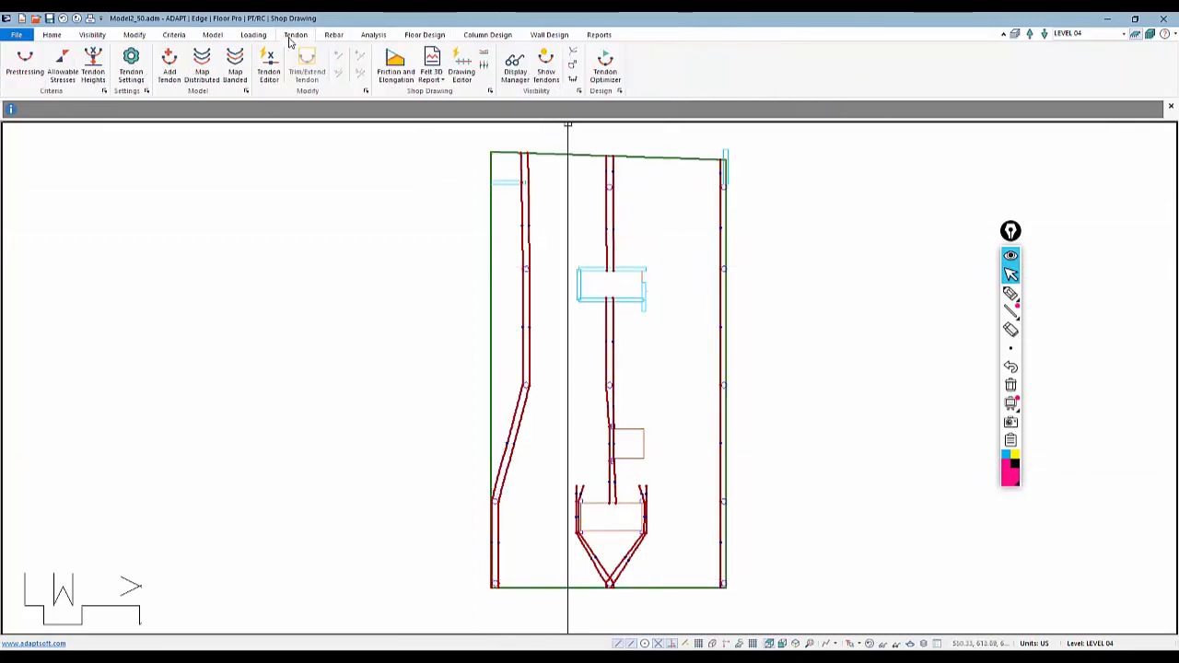
# Open the Tendon Editor and apply the Cant Down end span shape to the tendon ends at the slab's upper edge
pyautogui.click(260, 73)
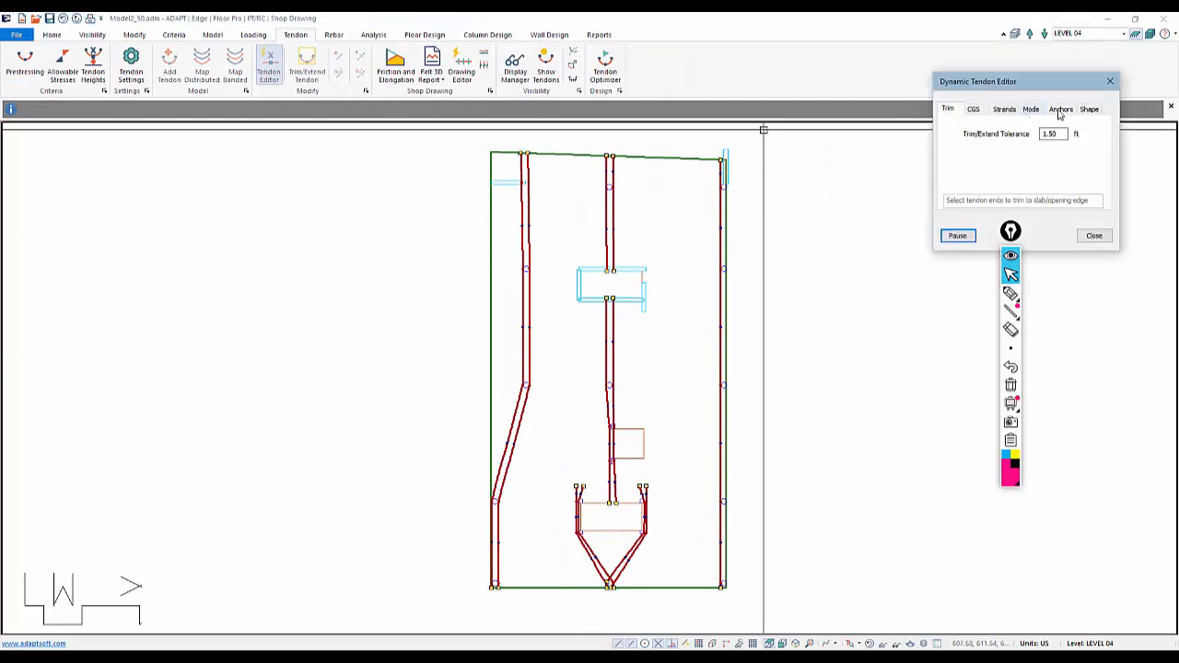
pyautogui.scroll(5, 594, 230)
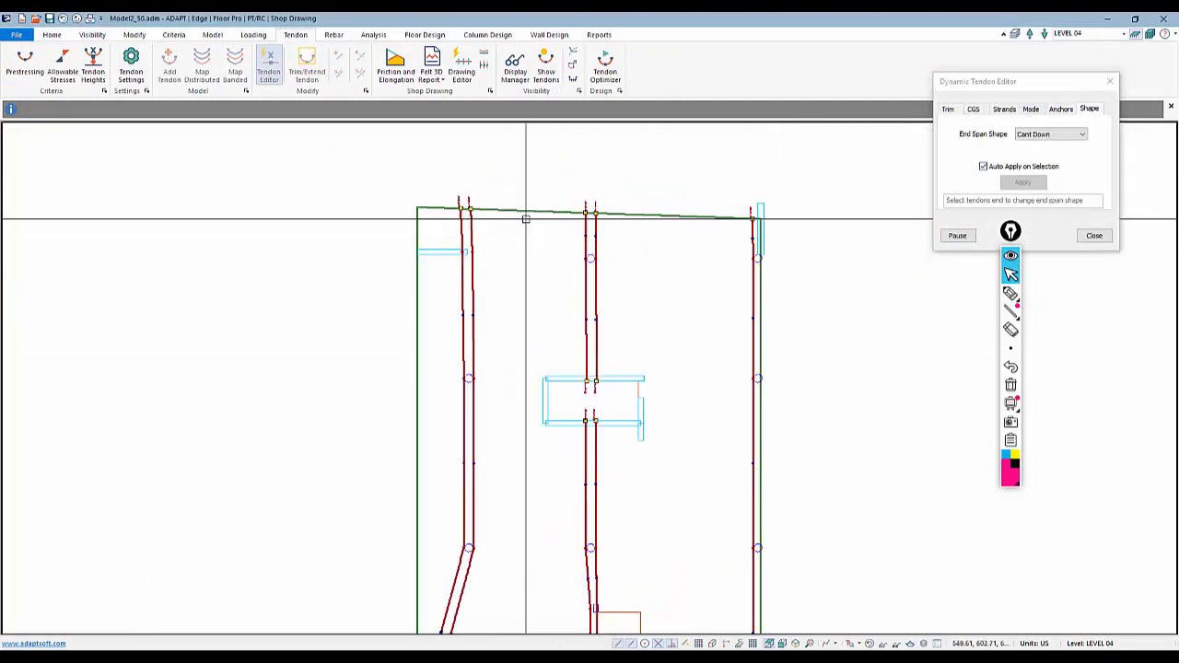
pyautogui.scroll(1, 594, 230)
pyautogui.moveTo(639, 252); pyautogui.dragTo(563, 218)
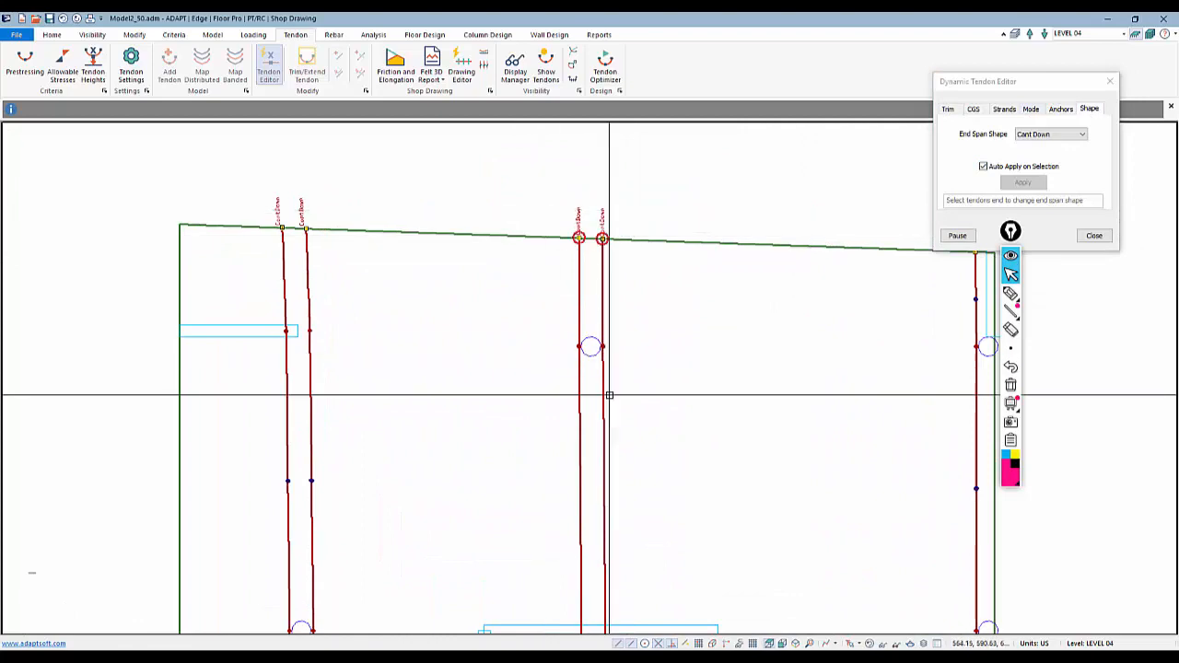
# Apply the Cant Down end span shape to the tendon ends at the upper opening's edges
pyautogui.moveTo(663, 420); pyautogui.dragTo(623, 242, button='middle')
pyautogui.scroll(-4, 634, 240)
pyautogui.scroll(-2, 646, 203)
pyautogui.scroll(5, 621, 442)
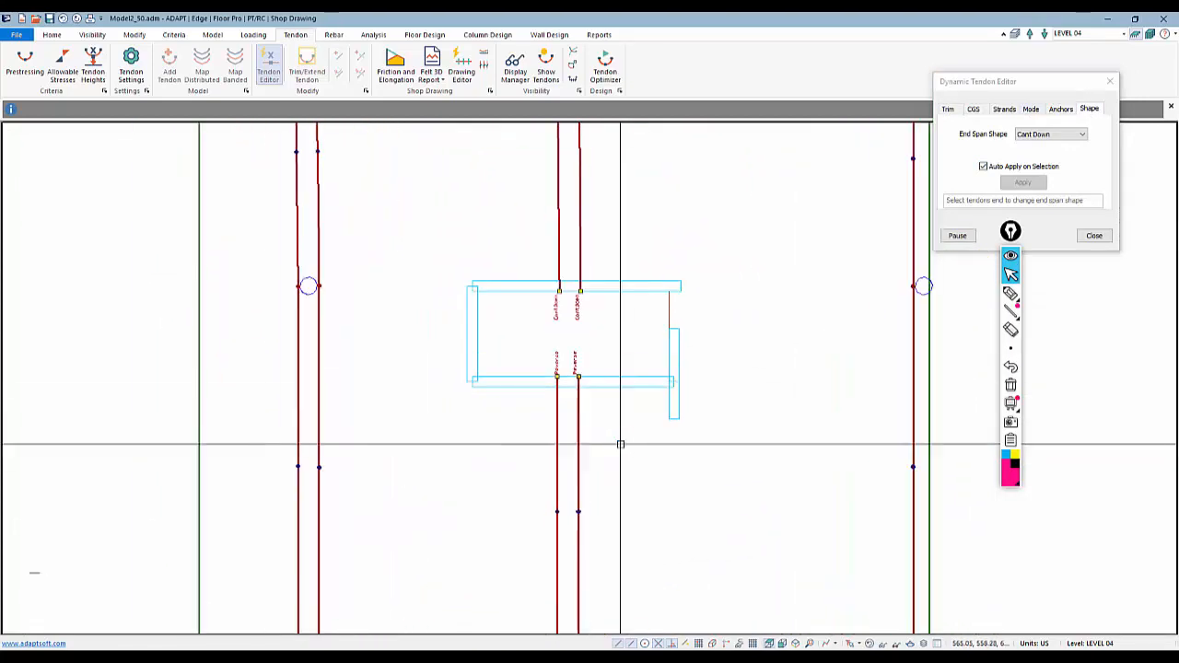
pyautogui.scroll(-6, 612, 443)
pyautogui.scroll(2, 599, 387)
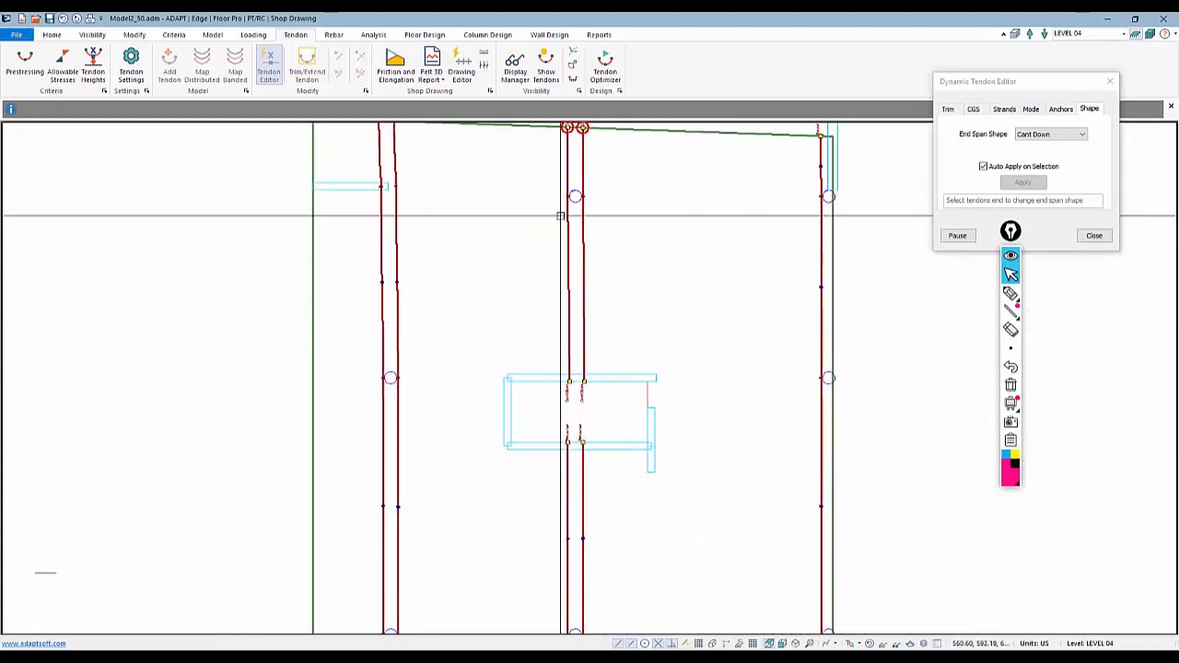
pyautogui.moveTo(532, 261); pyautogui.dragTo(558, 231, button='middle')
pyautogui.scroll(2, 560, 307)
pyautogui.scroll(1, 574, 394)
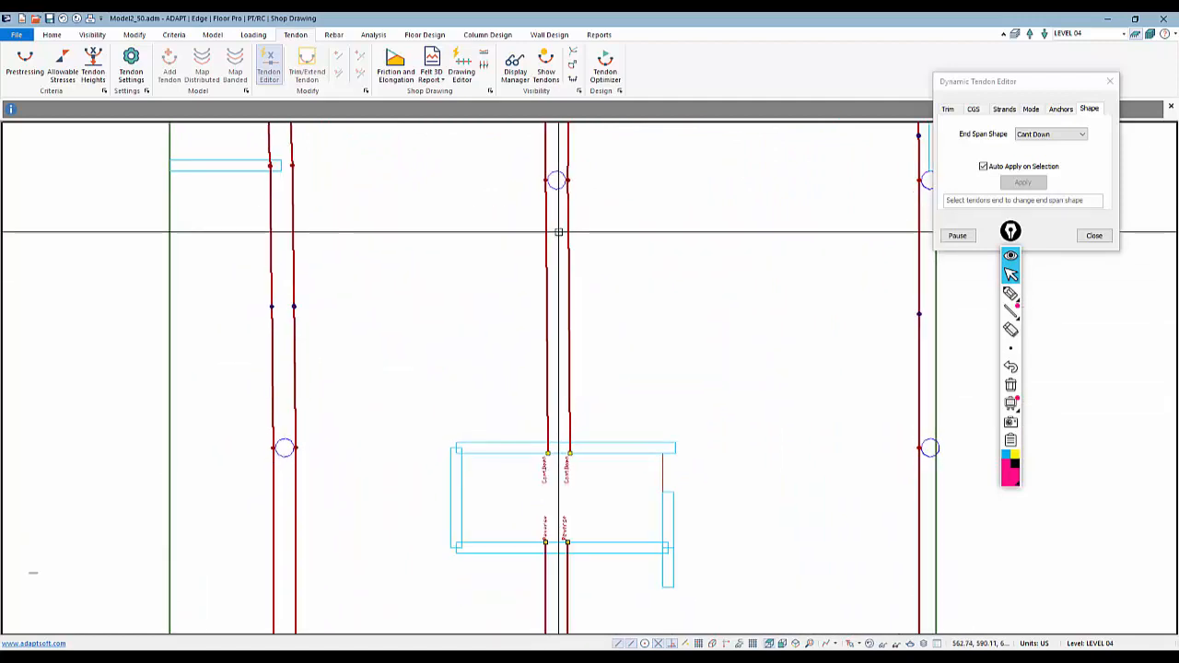
pyautogui.scroll(-4, 556, 280)
pyautogui.scroll(3, 544, 454)
pyautogui.moveTo(544, 454); pyautogui.dragTo(547, 303, button='middle')
pyautogui.scroll(1, 551, 296)
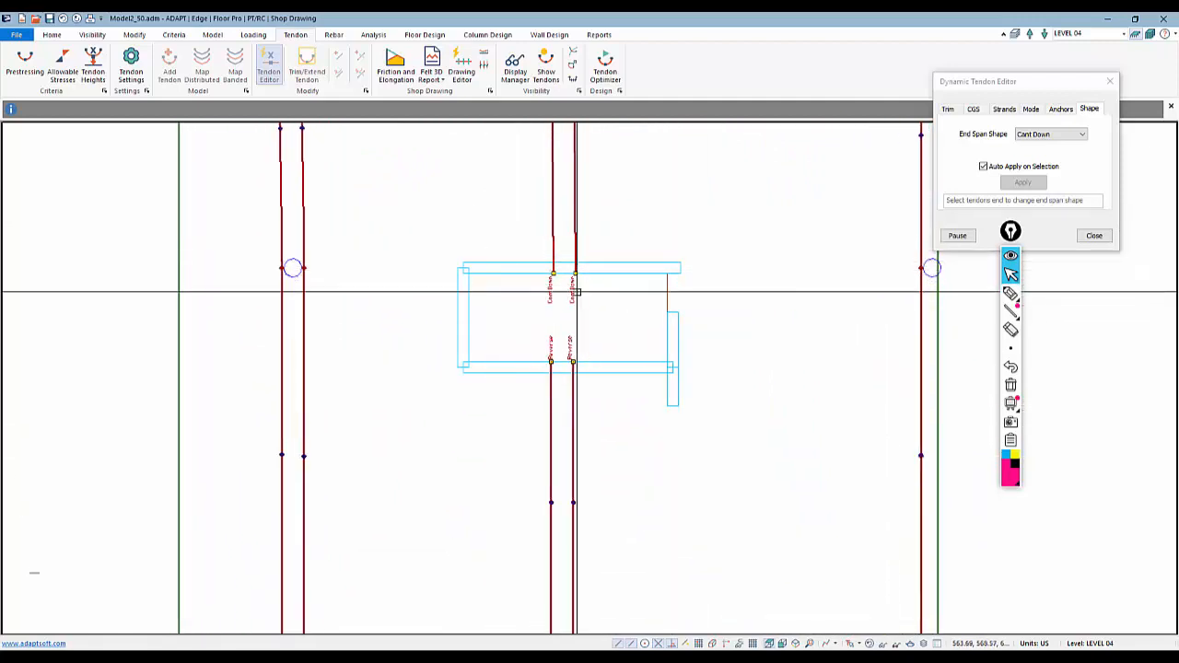
pyautogui.click(1075, 135)
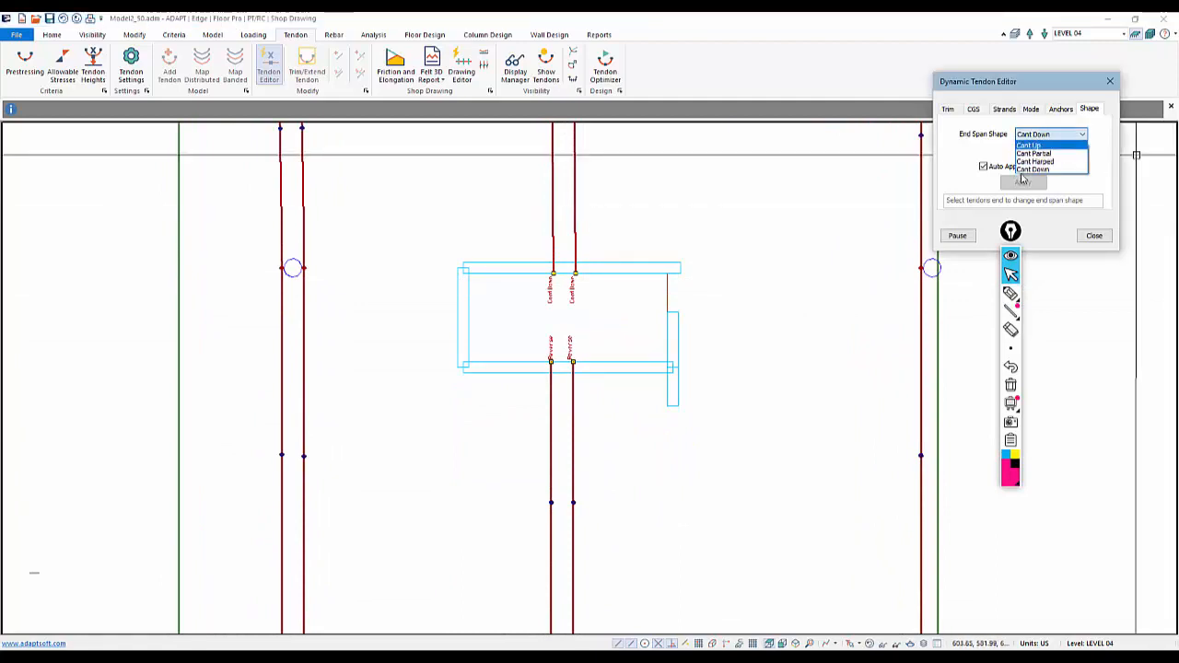
pyautogui.click(1035, 173)
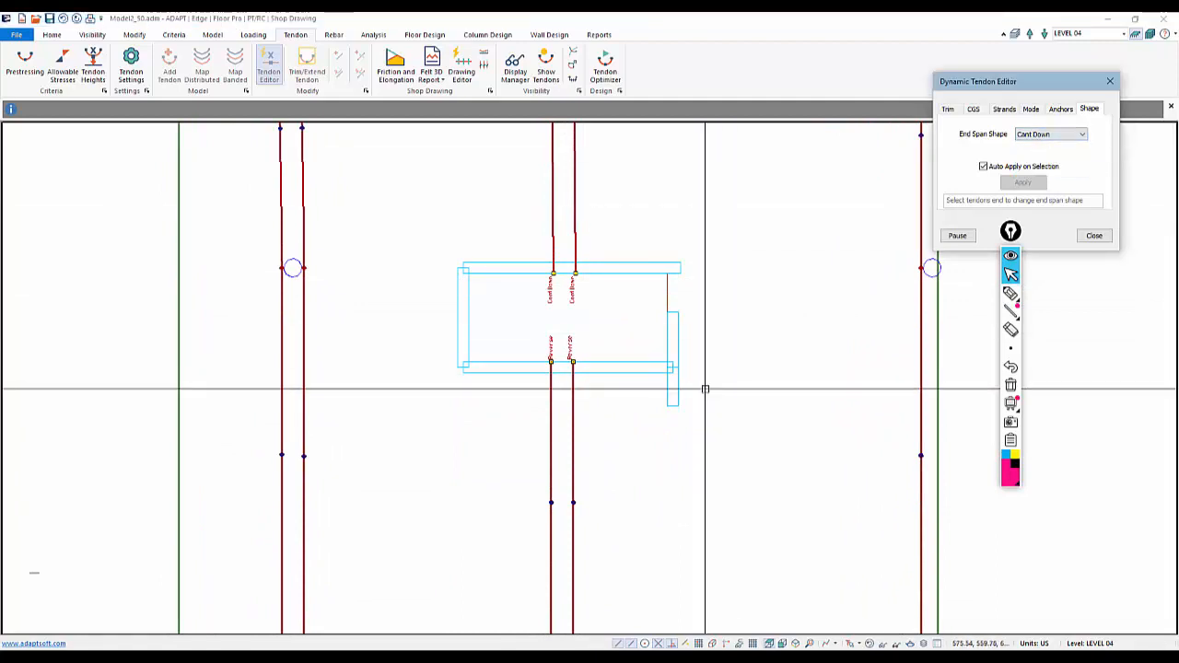
# Apply the Cant Down end span shape to the banded tendon ends above the lower opening
pyautogui.moveTo(647, 391); pyautogui.dragTo(658, 233, button='middle')
pyautogui.scroll(-7, 658, 234)
pyautogui.scroll(4, 585, 283)
pyautogui.moveTo(589, 333); pyautogui.dragTo(578, 287, button='middle')
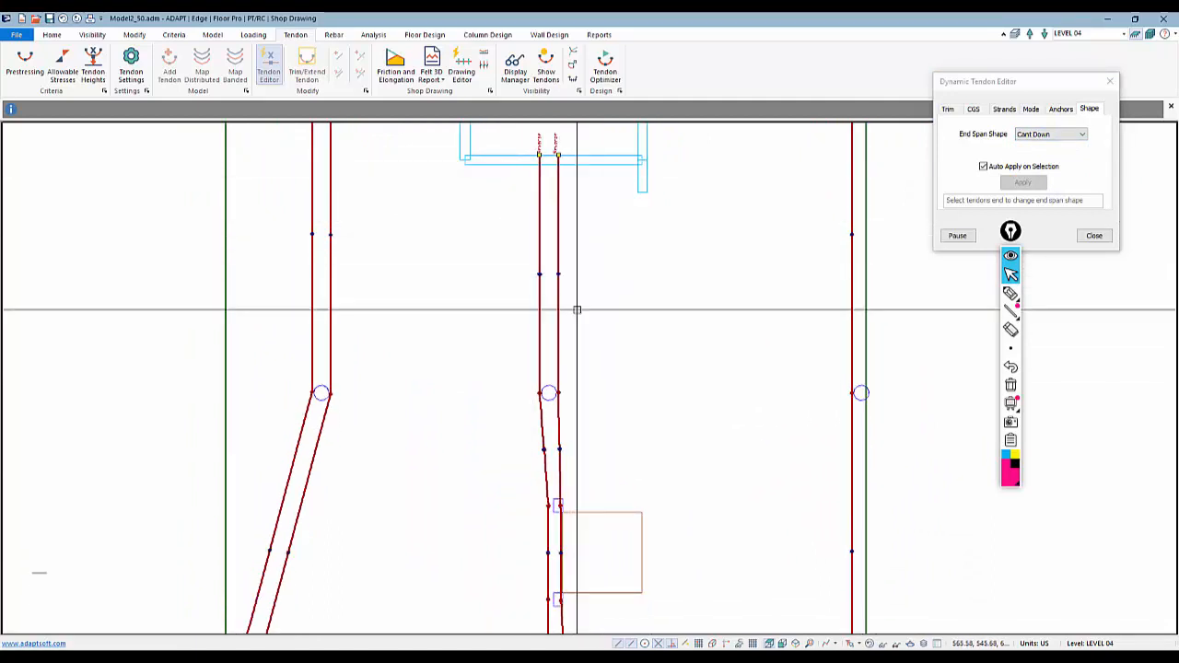
pyautogui.moveTo(596, 315); pyautogui.dragTo(612, 102, button='middle')
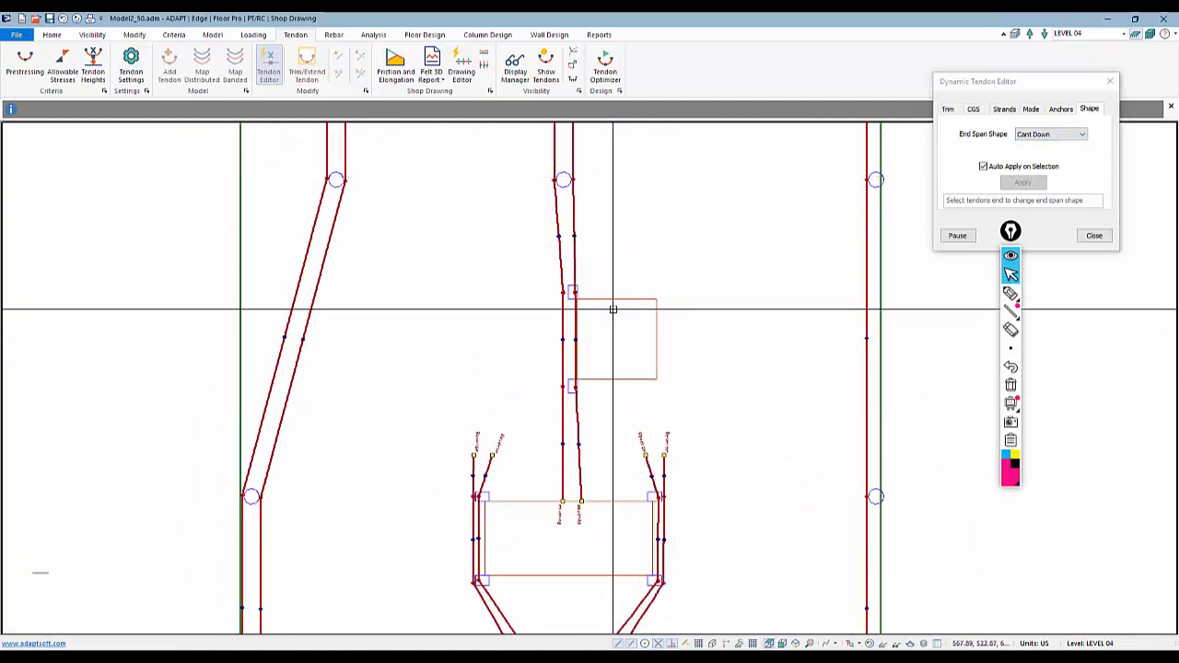
pyautogui.moveTo(605, 418); pyautogui.dragTo(612, 260, button='middle')
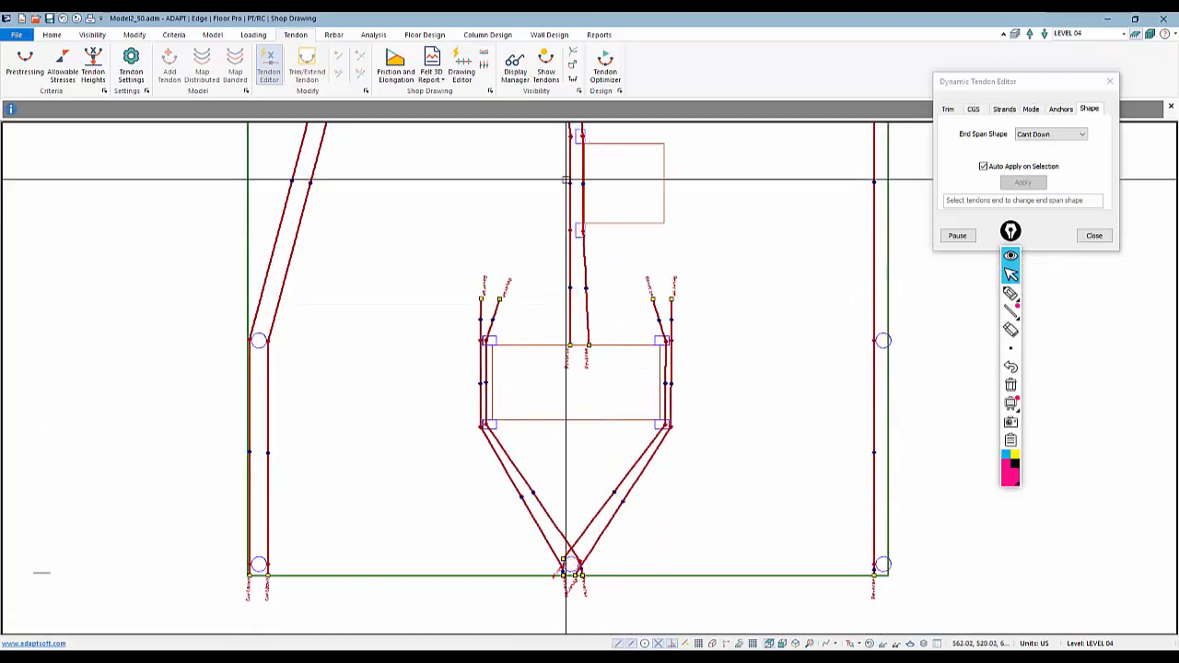
pyautogui.scroll(4, 579, 384)
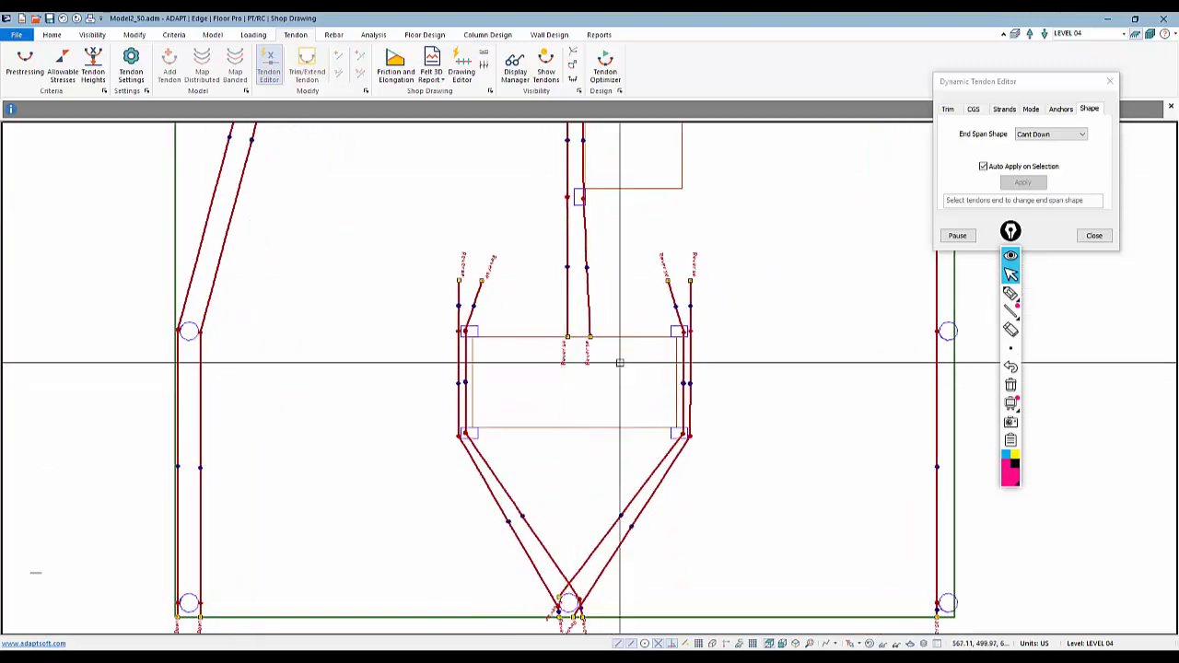
pyautogui.scroll(-4, 579, 387)
pyautogui.scroll(3, 610, 273)
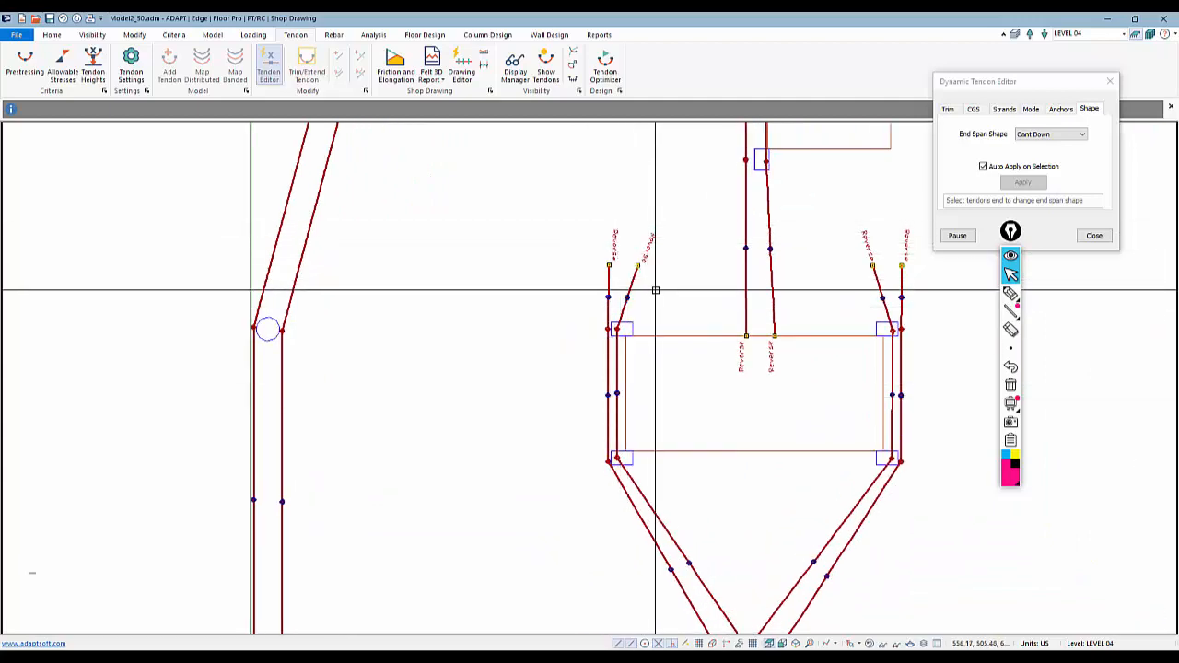
pyautogui.moveTo(674, 291)
pyautogui.mouseDown()
pyautogui.moveTo(608, 250)
pyautogui.moveTo(592, 226)
pyautogui.mouseUp()
pyautogui.moveTo(799, 312); pyautogui.dragTo(536, 292, button='middle')
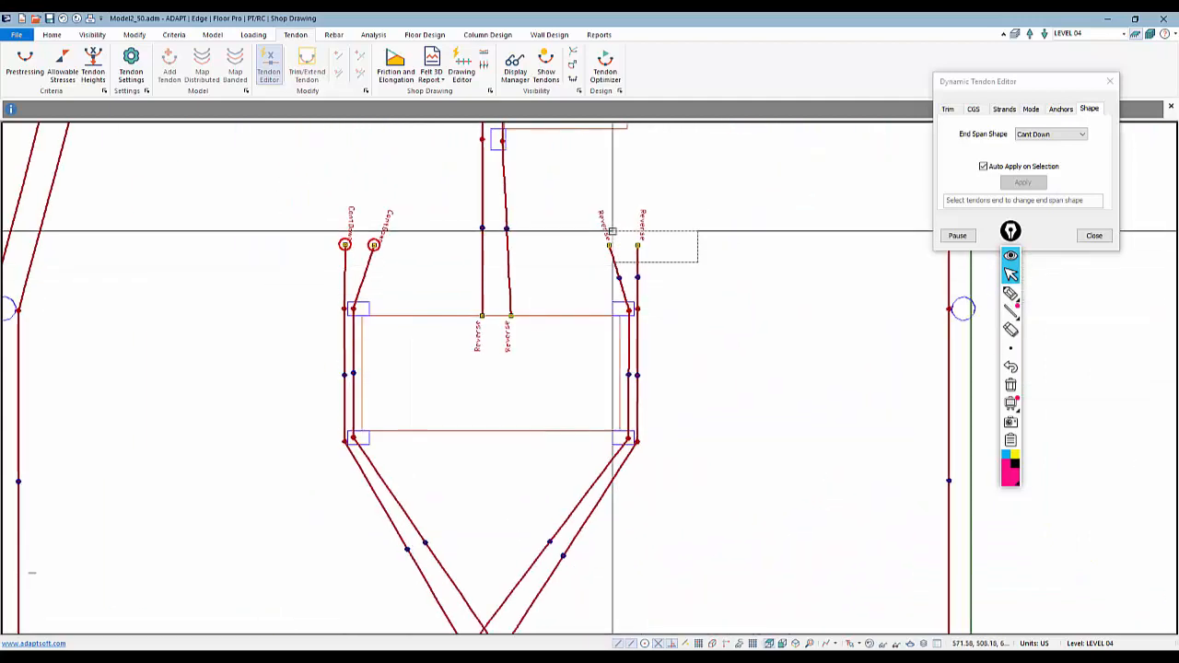
pyautogui.moveTo(534, 408); pyautogui.dragTo(666, 242, button='middle')
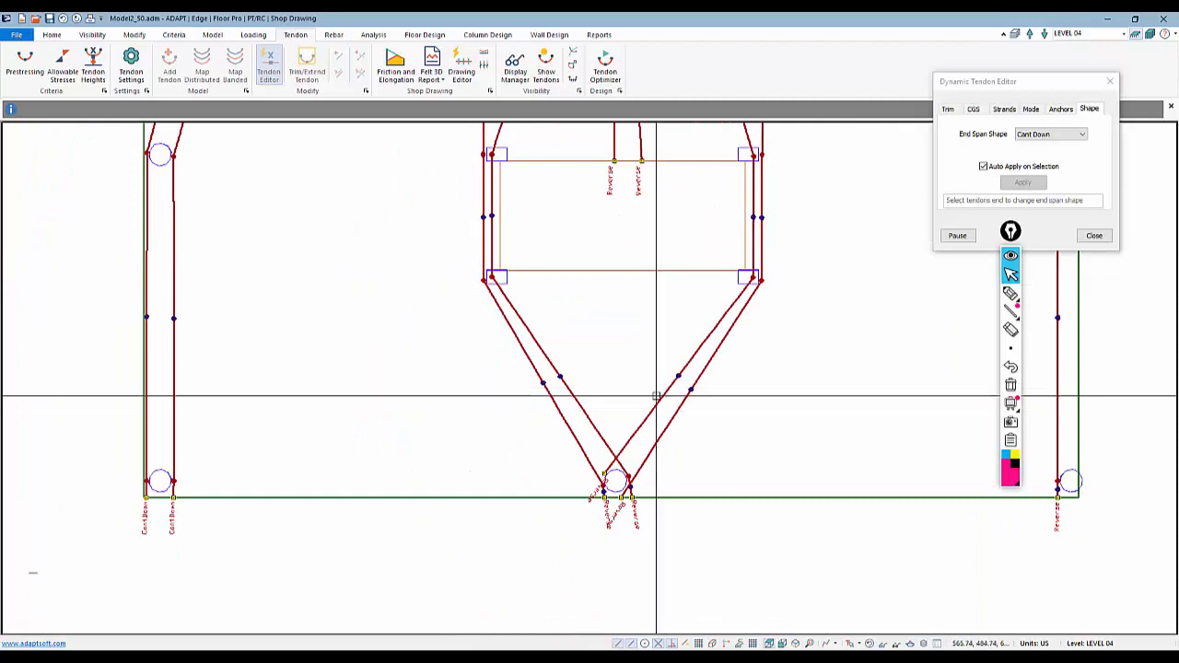
# Apply the end span shape to the tendon ends along the slab's lower edge
pyautogui.moveTo(658, 395); pyautogui.dragTo(605, 261, button='middle')
pyautogui.scroll(1, 553, 394)
pyautogui.scroll(-2, 507, 378)
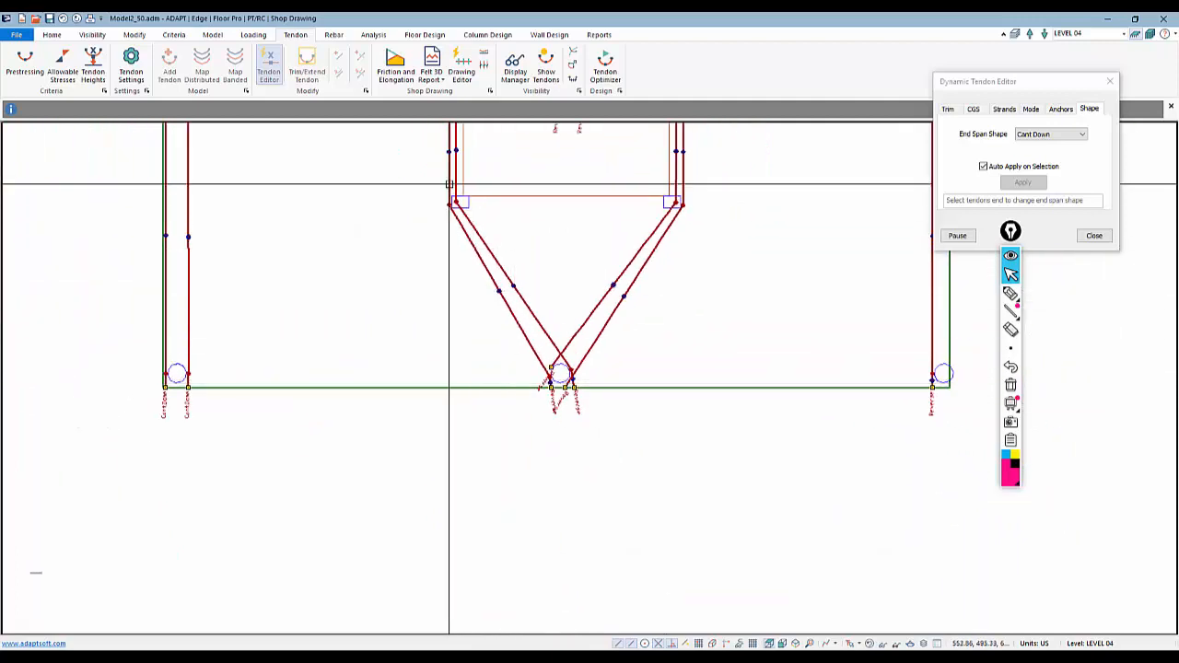
pyautogui.scroll(2, 548, 390)
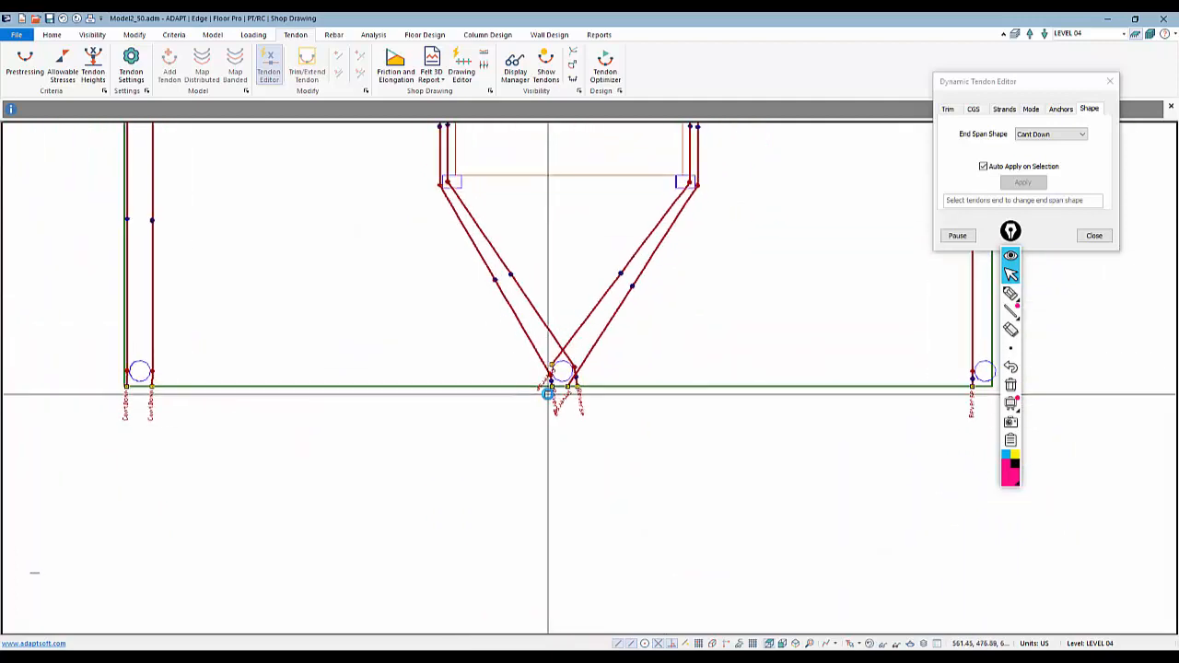
pyautogui.scroll(3, 553, 394)
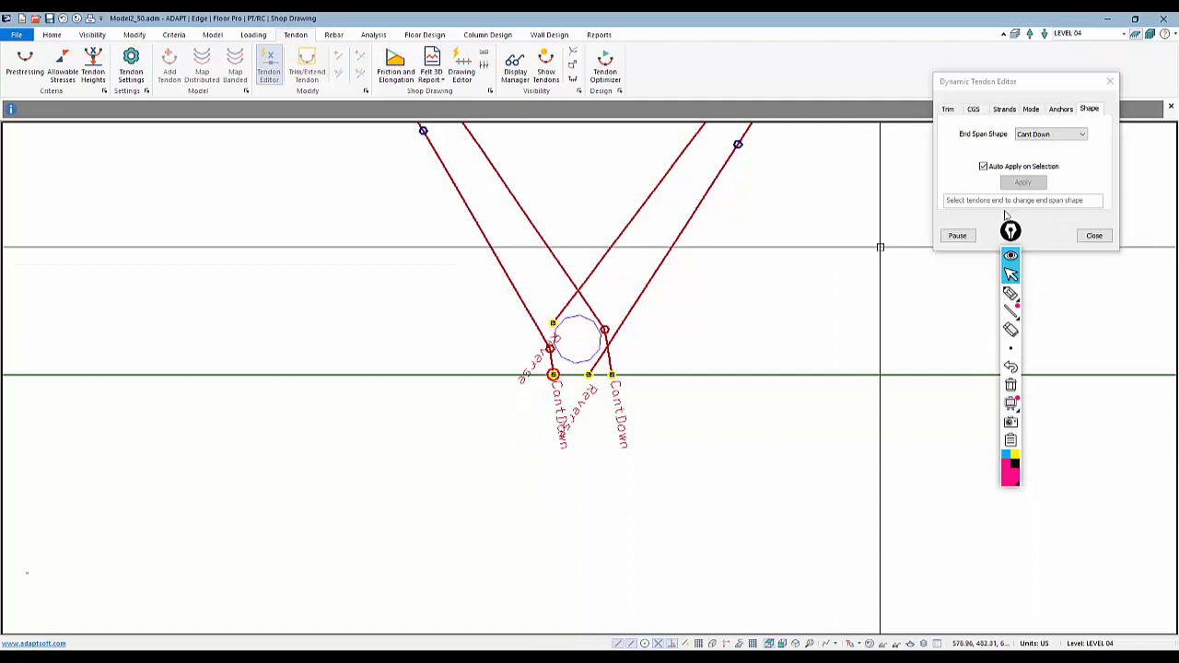
# Set the CGS to 6 in at the control point beside the lower opening and close the Tendon Editor
pyautogui.click(973, 110)
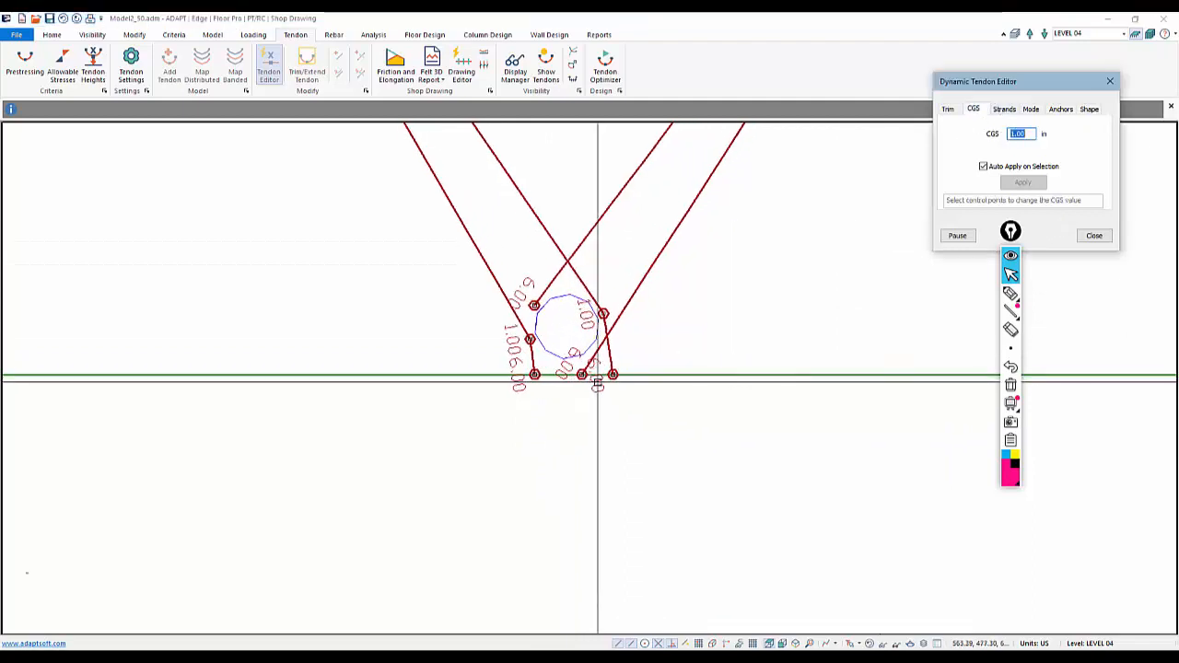
pyautogui.write('6')
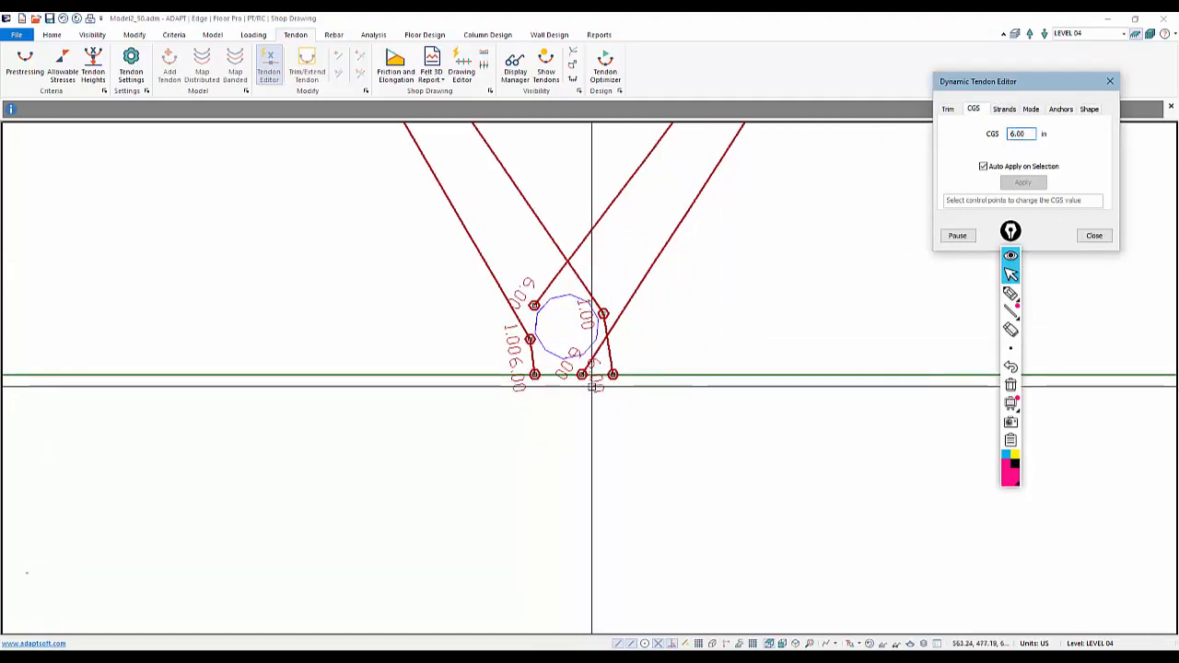
pyautogui.click(603, 314)
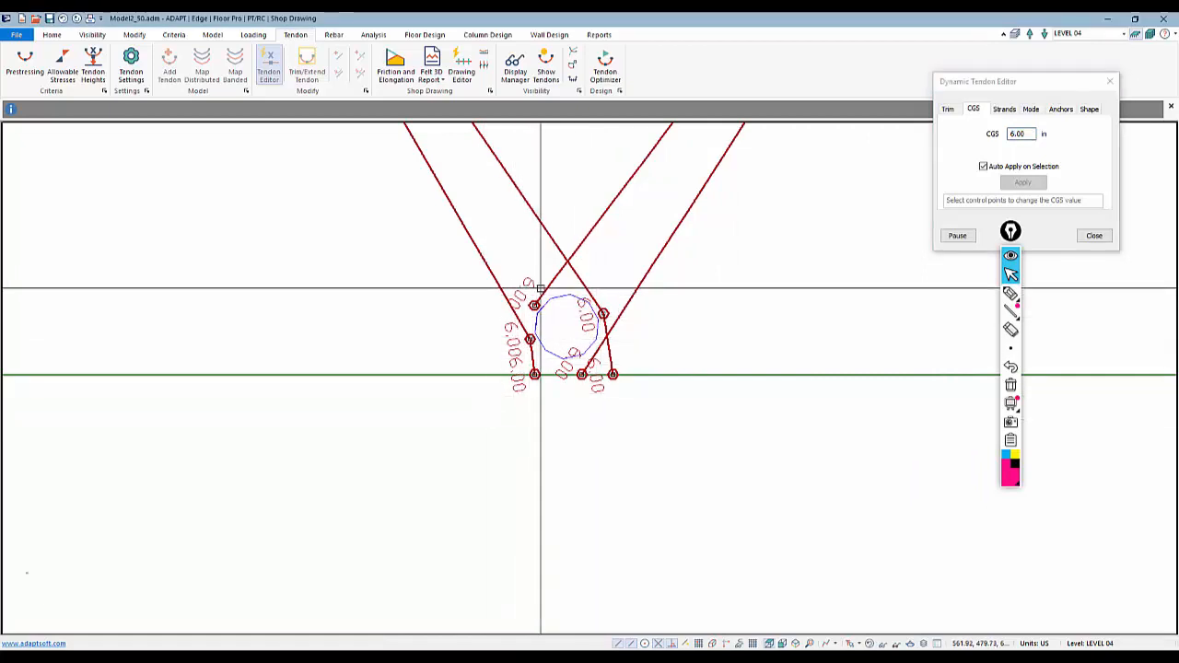
pyautogui.click(1094, 235)
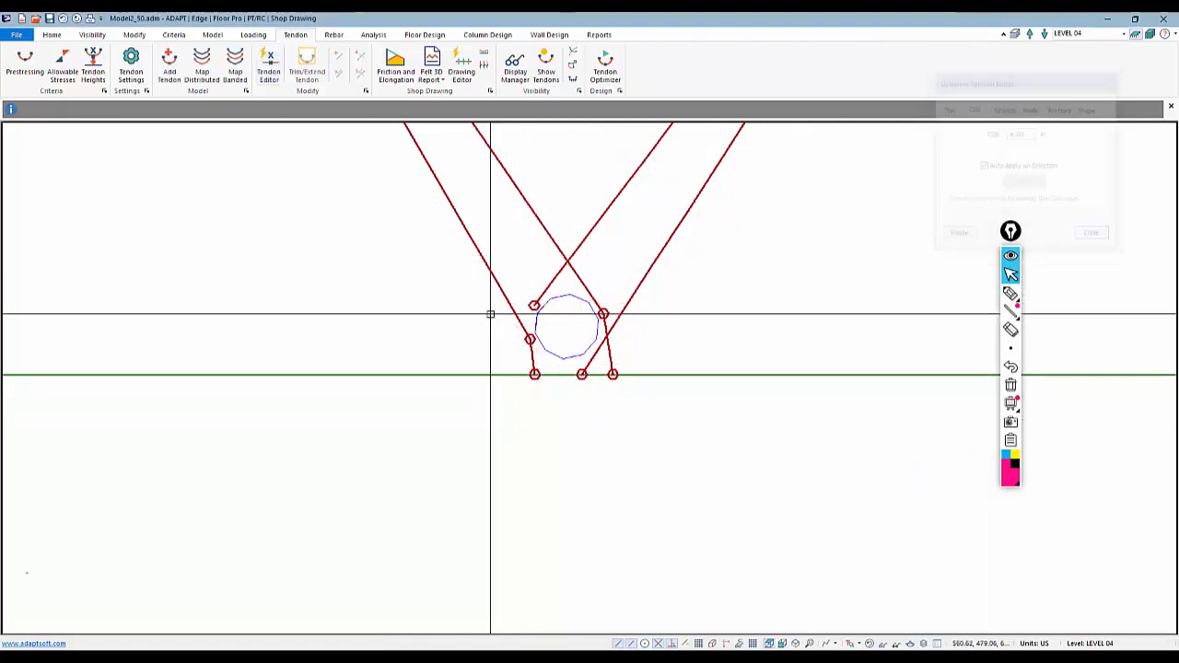
pyautogui.click(535, 306)
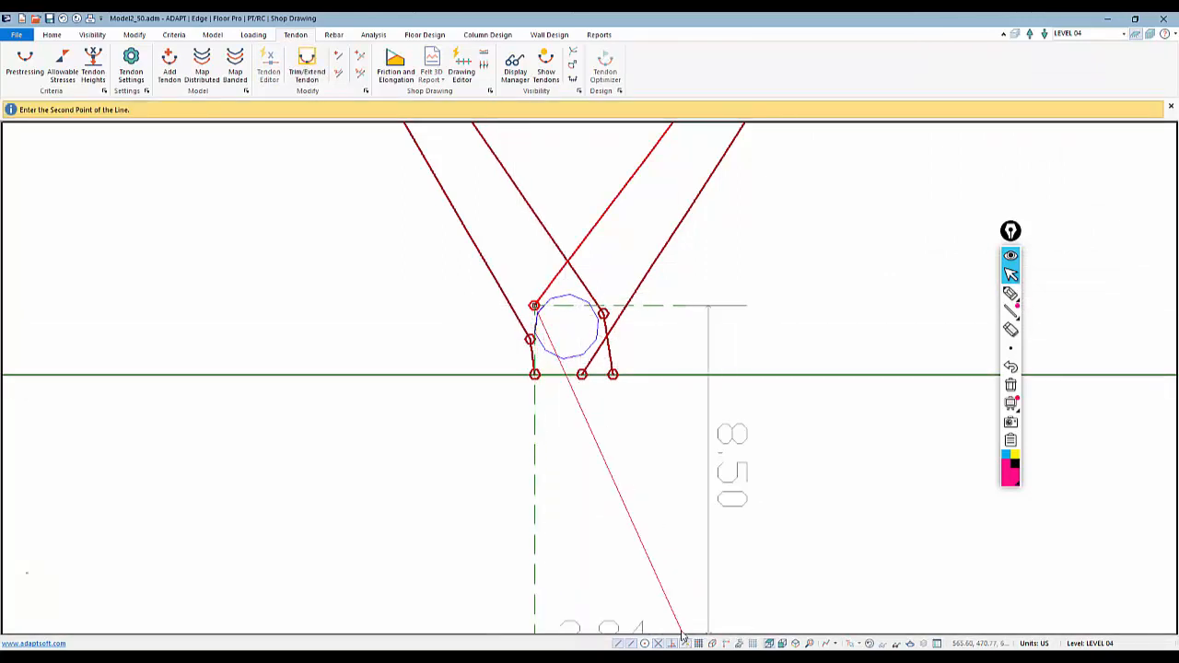
pyautogui.click(519, 374)
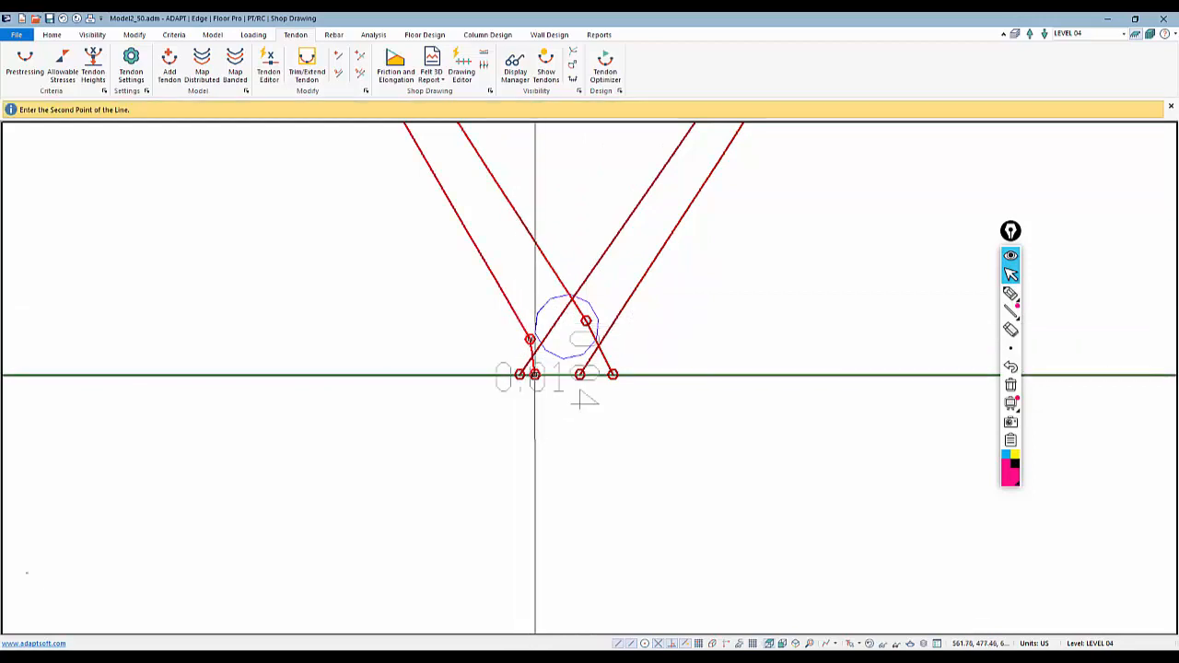
pyautogui.scroll(-5, 566, 424)
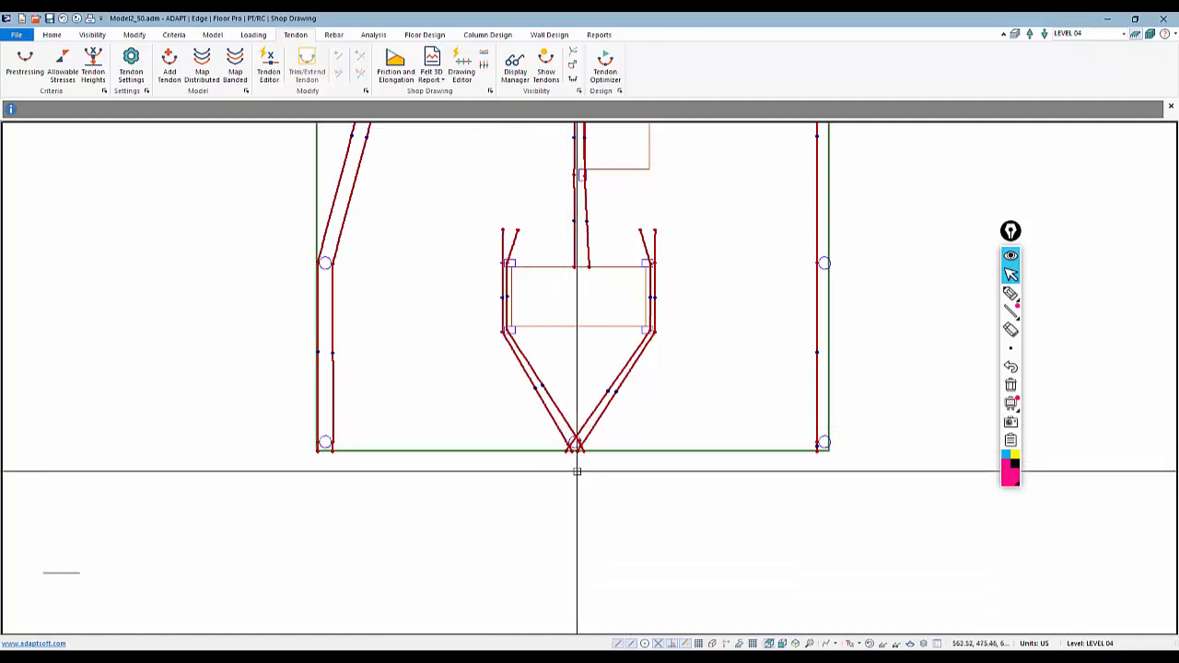
pyautogui.scroll(-1, 576, 471)
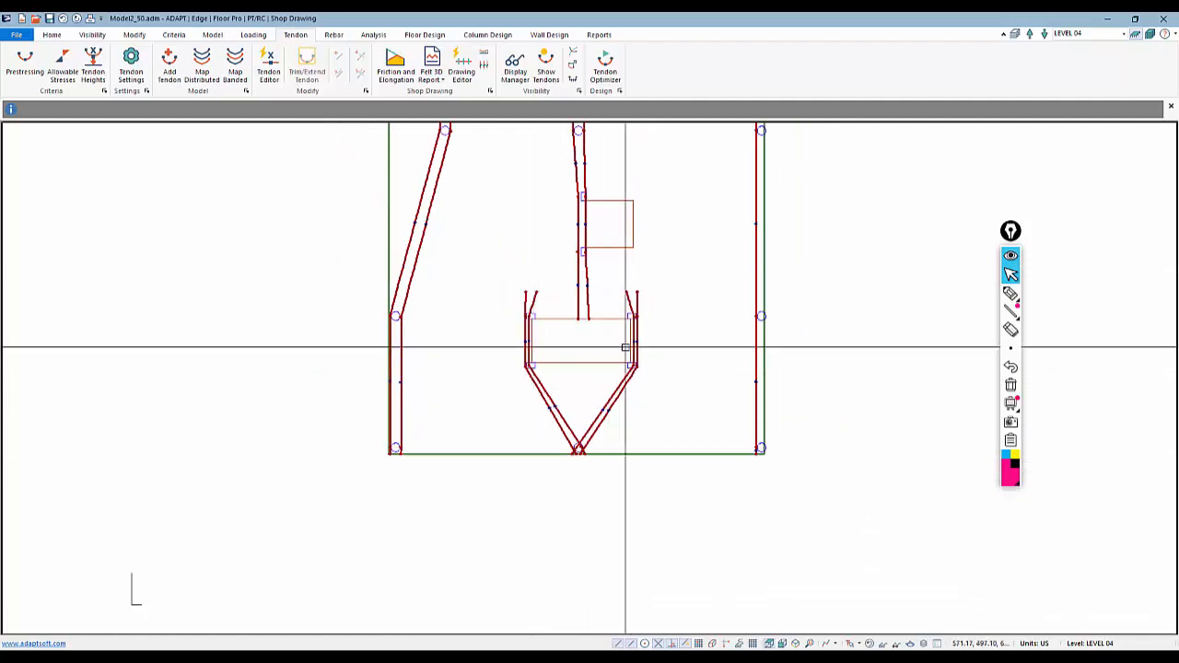
pyautogui.scroll(-2, 612, 492)
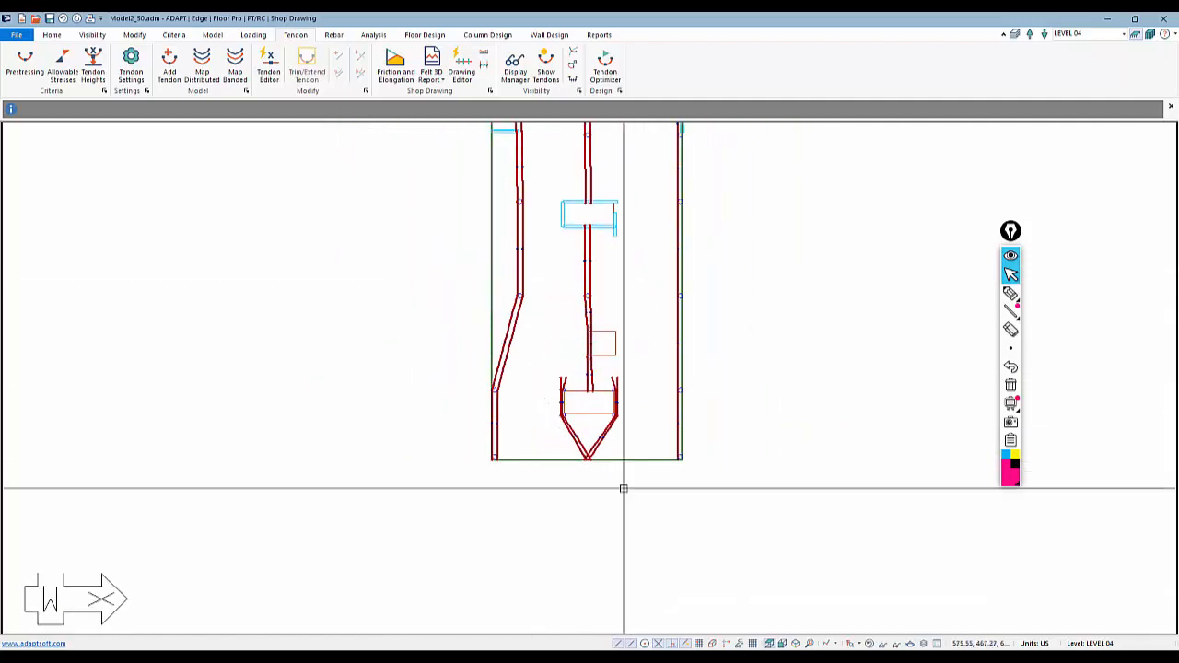
pyautogui.scroll(-1, 623, 488)
pyautogui.scroll(1, 552, 297)
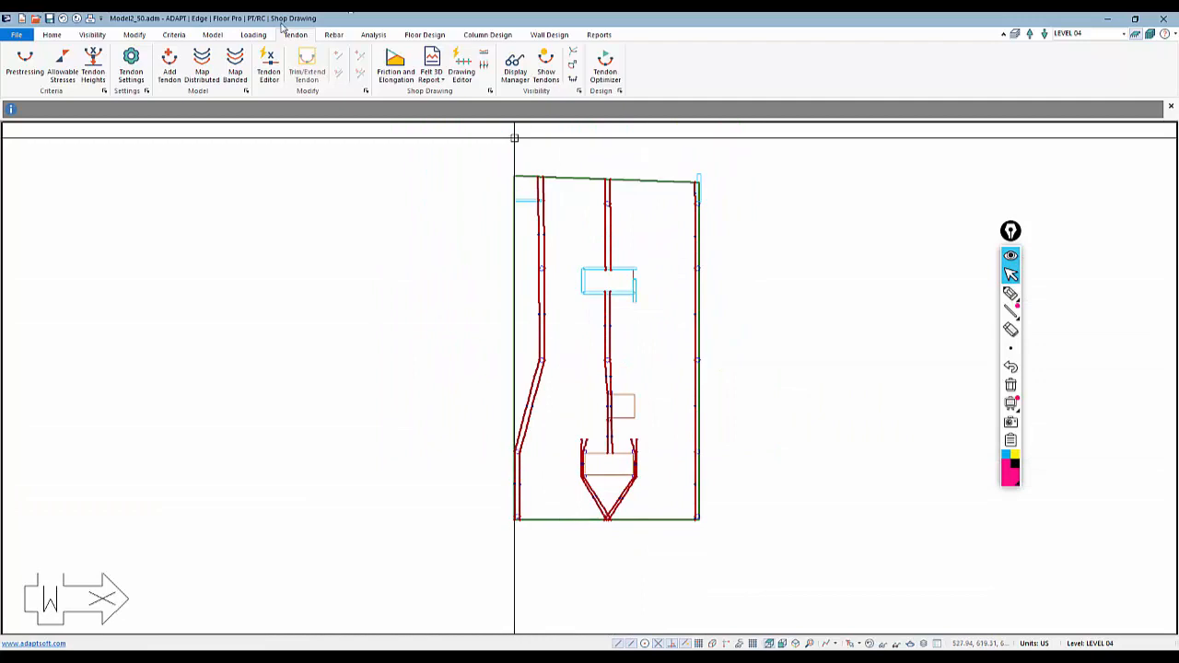
# Reopen the Tendon Editor and apply a 6 in CGS to the control points along the slab's right edge
pyautogui.click(268, 71)
pyautogui.scroll(3, 585, 341)
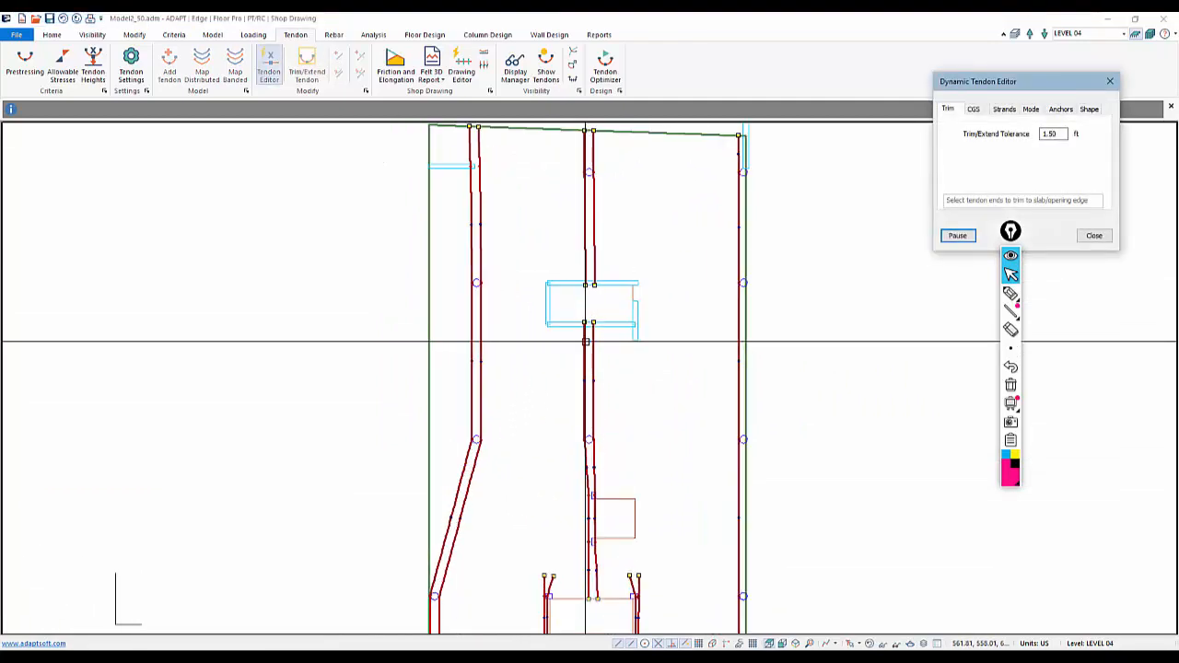
pyautogui.scroll(-1, 592, 364)
pyautogui.click(974, 109)
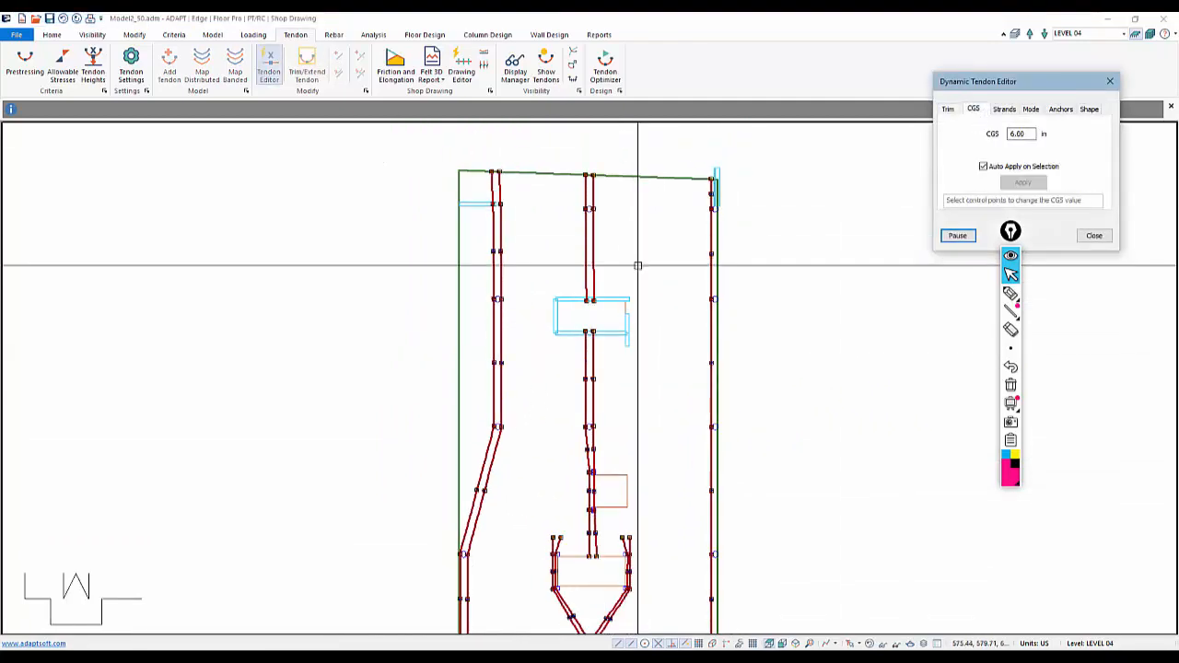
pyautogui.scroll(3, 679, 270)
pyautogui.scroll(3, 694, 271)
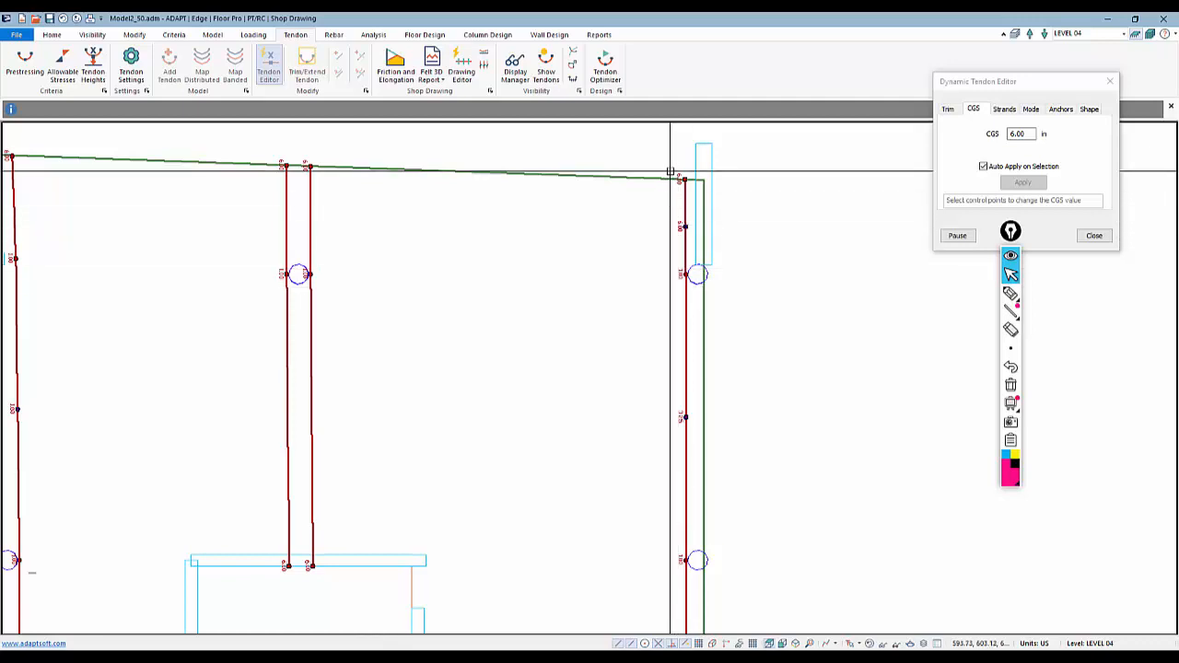
pyautogui.moveTo(689, 398); pyautogui.dragTo(753, 316, button='middle')
pyautogui.scroll(-2, 751, 316)
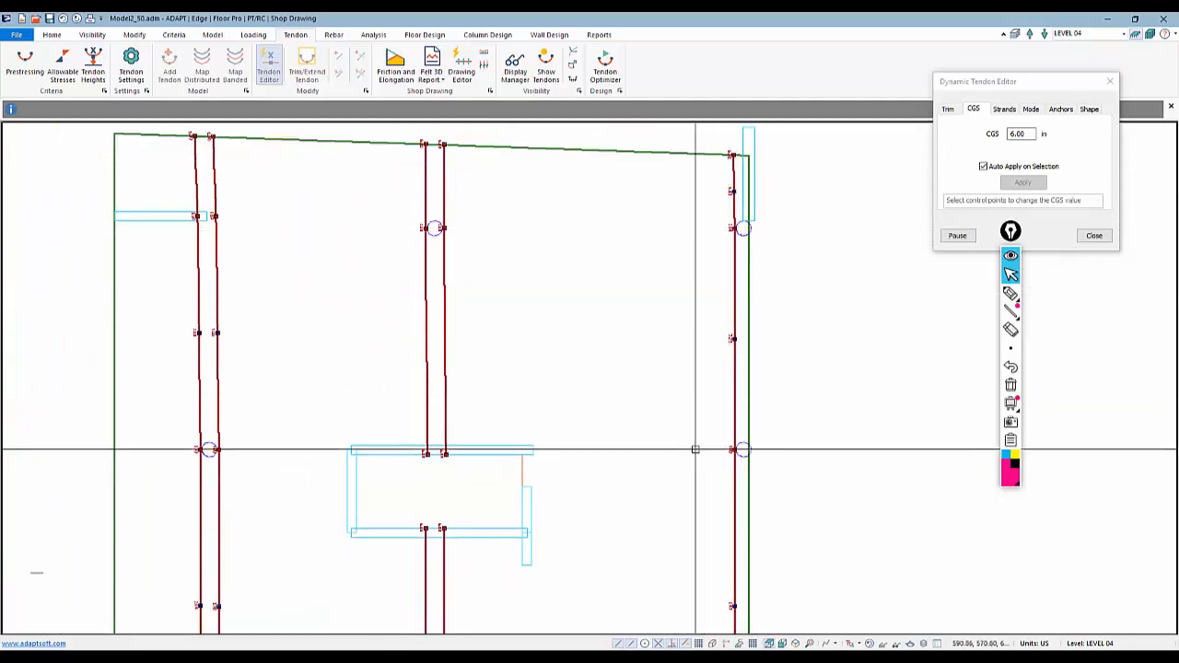
pyautogui.moveTo(706, 405); pyautogui.dragTo(764, 265, button='middle')
pyautogui.scroll(1, 773, 206)
pyautogui.scroll(1, 757, 209)
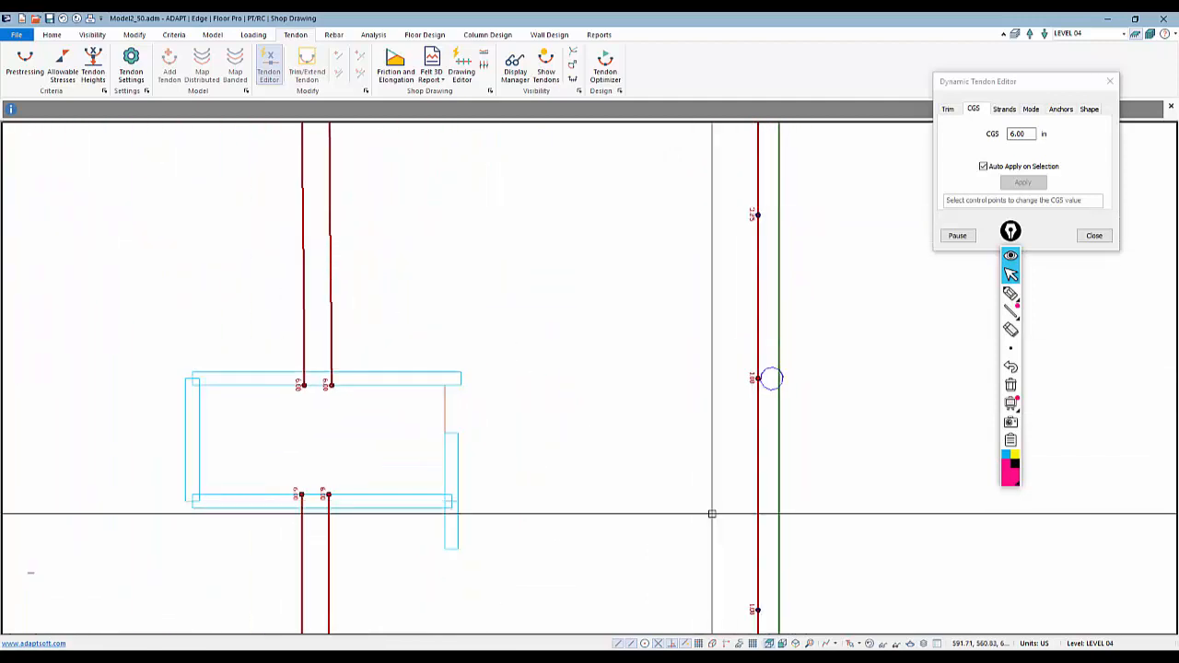
pyautogui.moveTo(710, 513); pyautogui.dragTo(734, 211, button='middle')
pyautogui.moveTo(771, 466); pyautogui.dragTo(801, 283, button='middle')
pyautogui.scroll(-1, 717, 296)
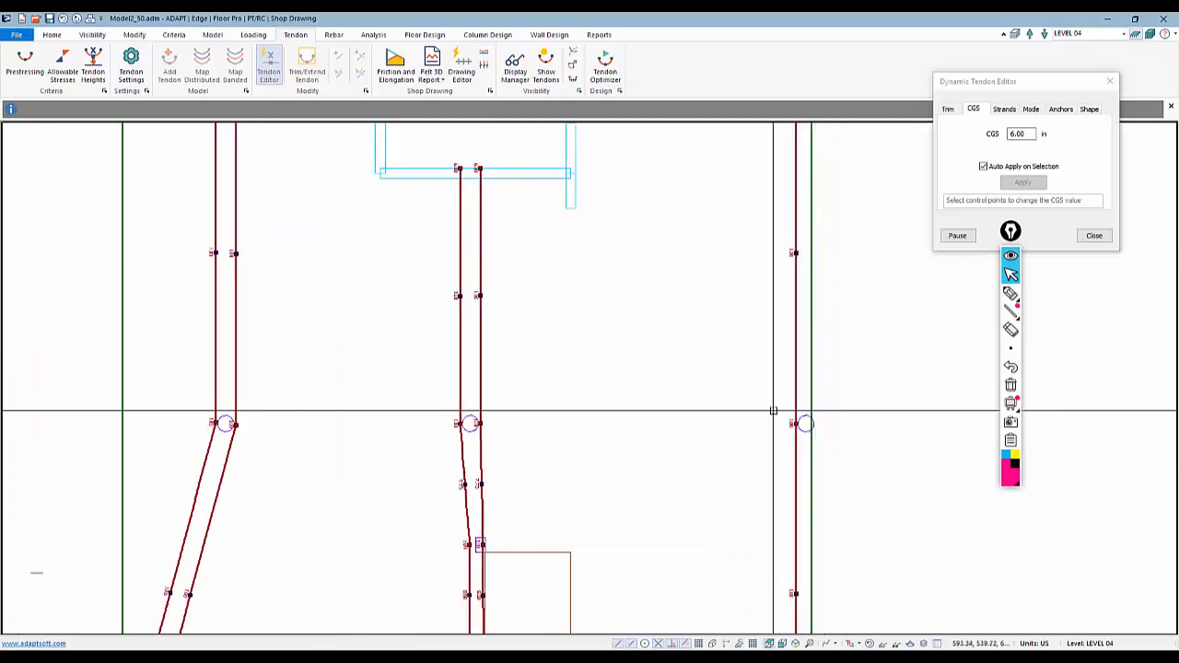
pyautogui.moveTo(768, 502); pyautogui.dragTo(779, 229, button='middle')
pyautogui.moveTo(763, 526); pyautogui.dragTo(762, 249, button='middle')
pyautogui.scroll(2, 800, 502)
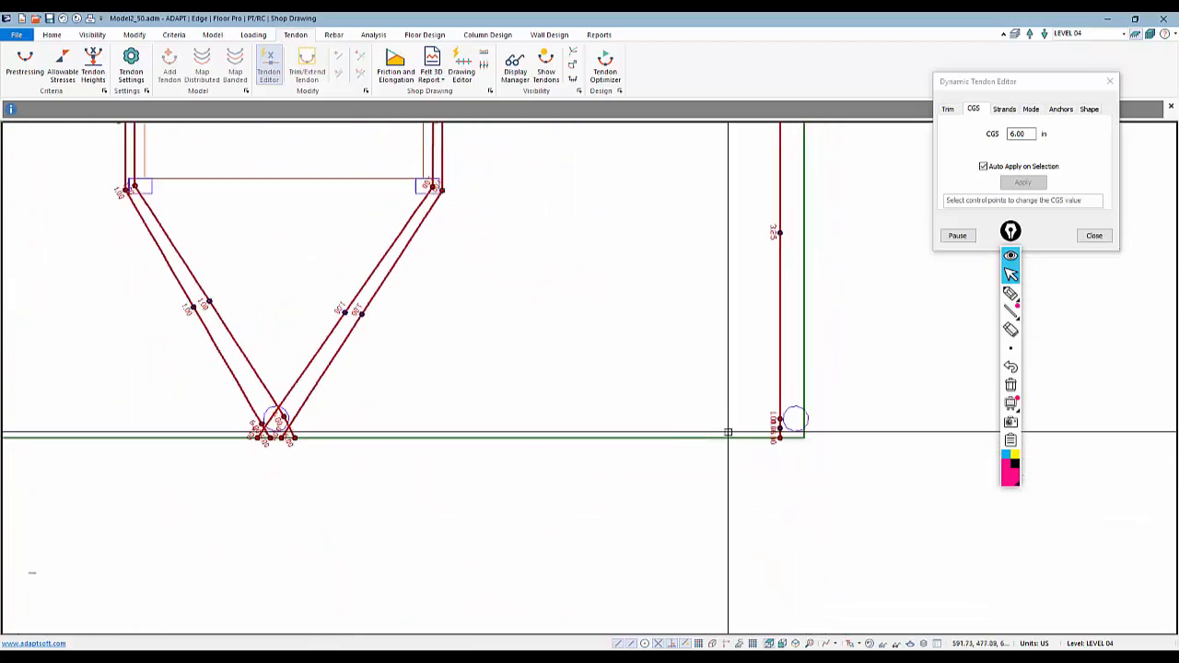
# Apply the 6 in CGS to the control points at the slab's lower right corner
pyautogui.click(1088, 110)
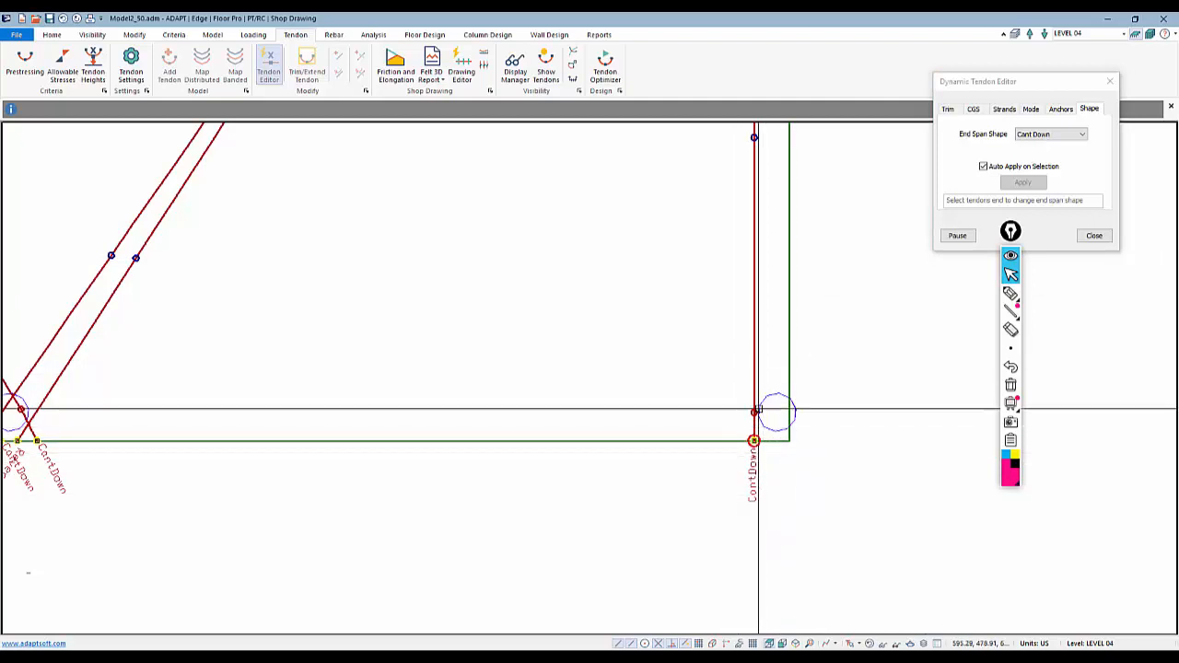
pyautogui.click(973, 109)
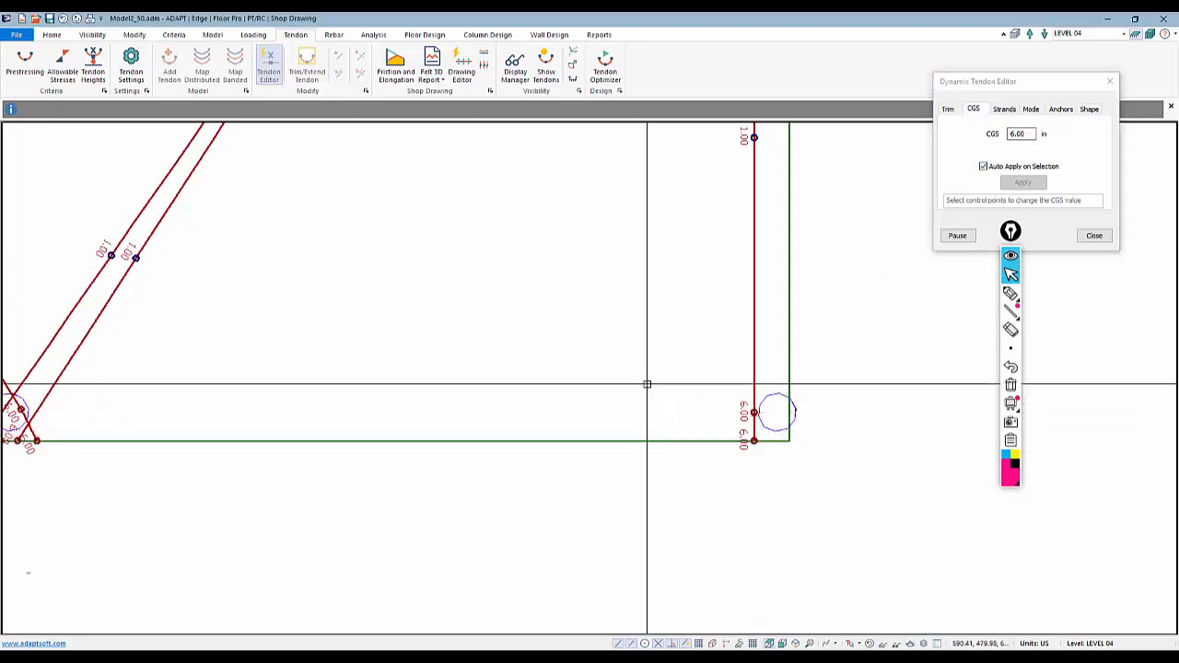
pyautogui.moveTo(647, 384); pyautogui.dragTo(820, 532, button='middle')
pyautogui.scroll(-6, 818, 530)
pyautogui.moveTo(678, 313); pyautogui.dragTo(740, 420, button='middle')
# Apply the 6 in CGS to the control points on the central tendons near the openings, then close the editor
pyautogui.scroll(2, 619, 468)
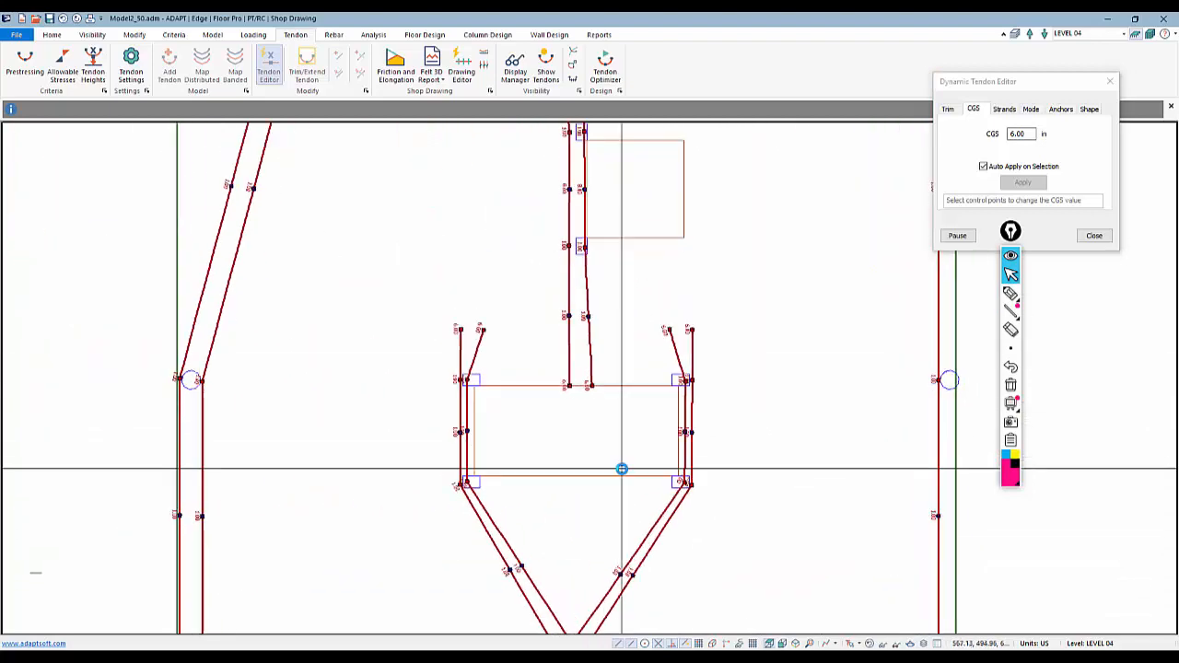
pyautogui.moveTo(650, 237)
pyautogui.mouseDown(button='middle')
pyautogui.moveTo(669, 250)
pyautogui.moveTo(724, 486)
pyautogui.mouseUp(button='middle')
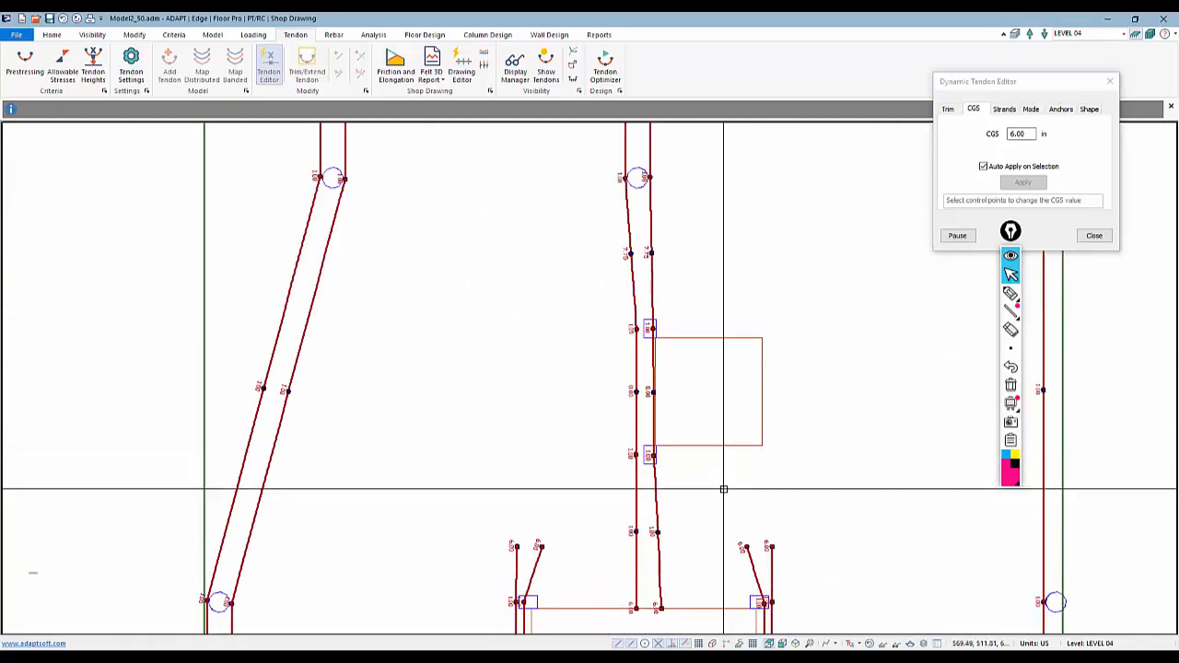
pyautogui.moveTo(706, 212); pyautogui.dragTo(650, 429, button='middle')
pyautogui.scroll(-2, 650, 429)
pyautogui.scroll(2, 697, 334)
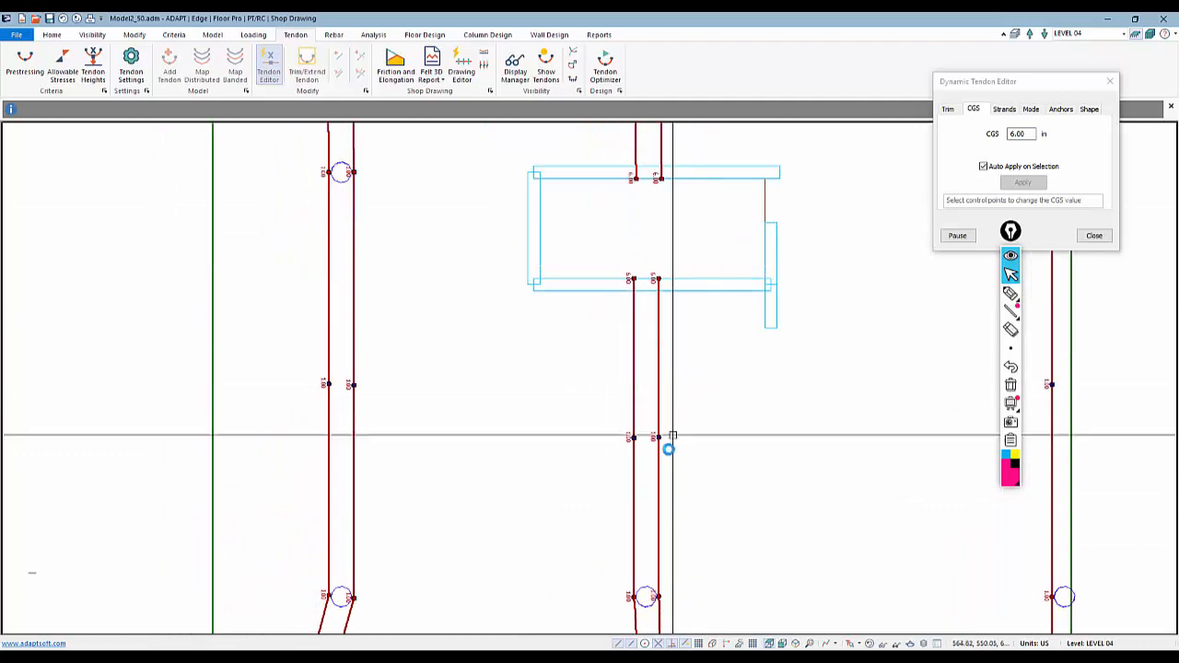
pyautogui.scroll(-1, 661, 446)
pyautogui.scroll(-1, 660, 446)
pyautogui.moveTo(672, 218); pyautogui.dragTo(659, 461, button='middle')
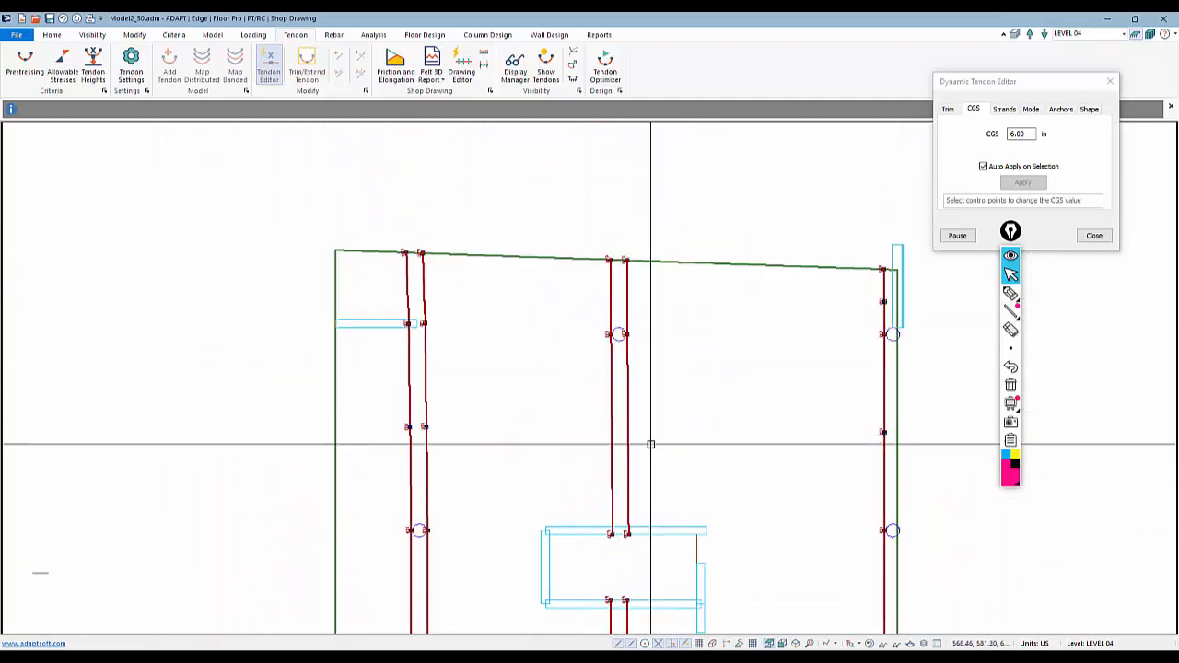
pyautogui.click(1093, 235)
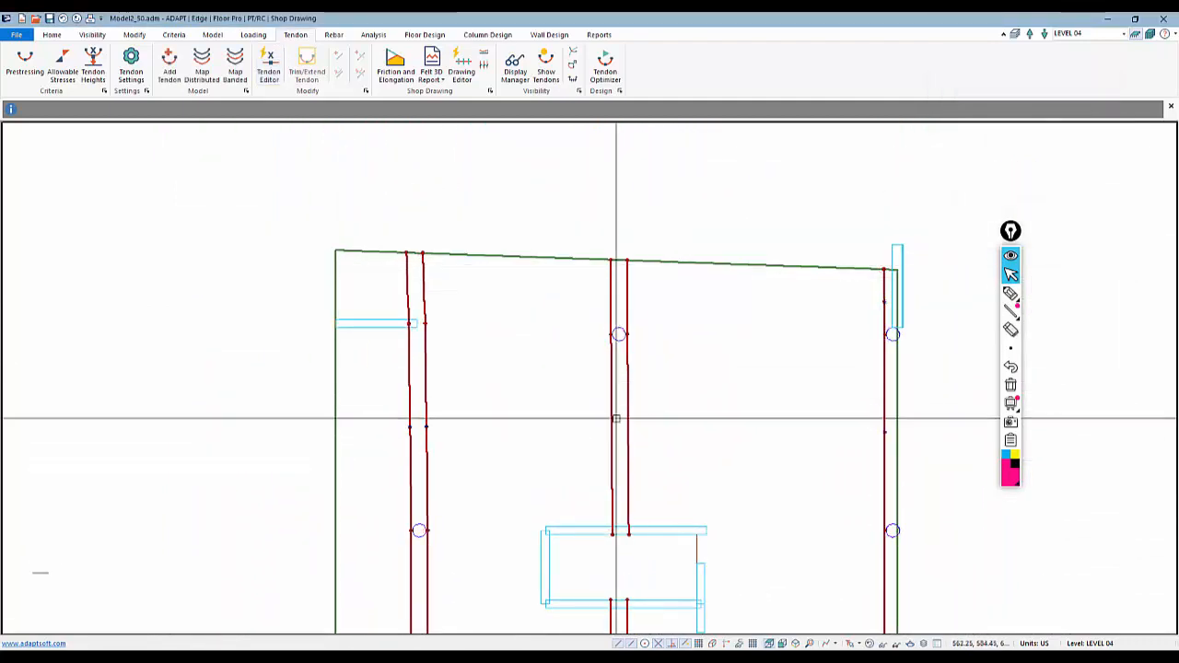
# Open Tendon 4's properties and change its first span shape to Reversed Parabola
pyautogui.doubleClick(610, 430)
pyautogui.click(131, 58)
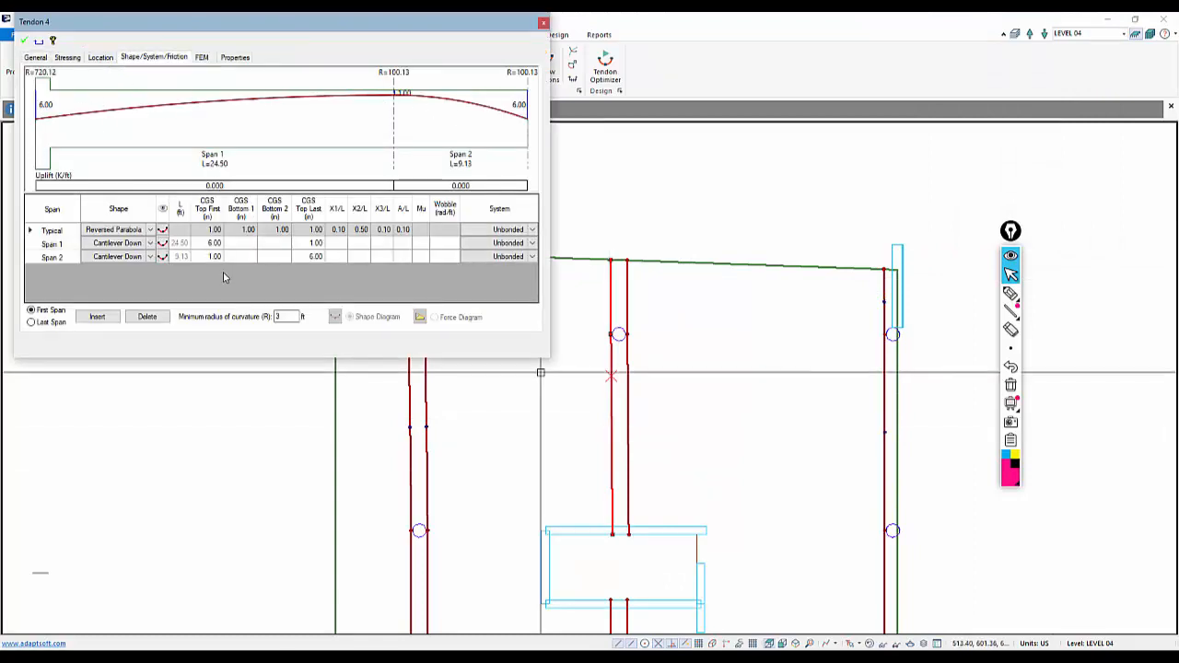
pyautogui.click(152, 244)
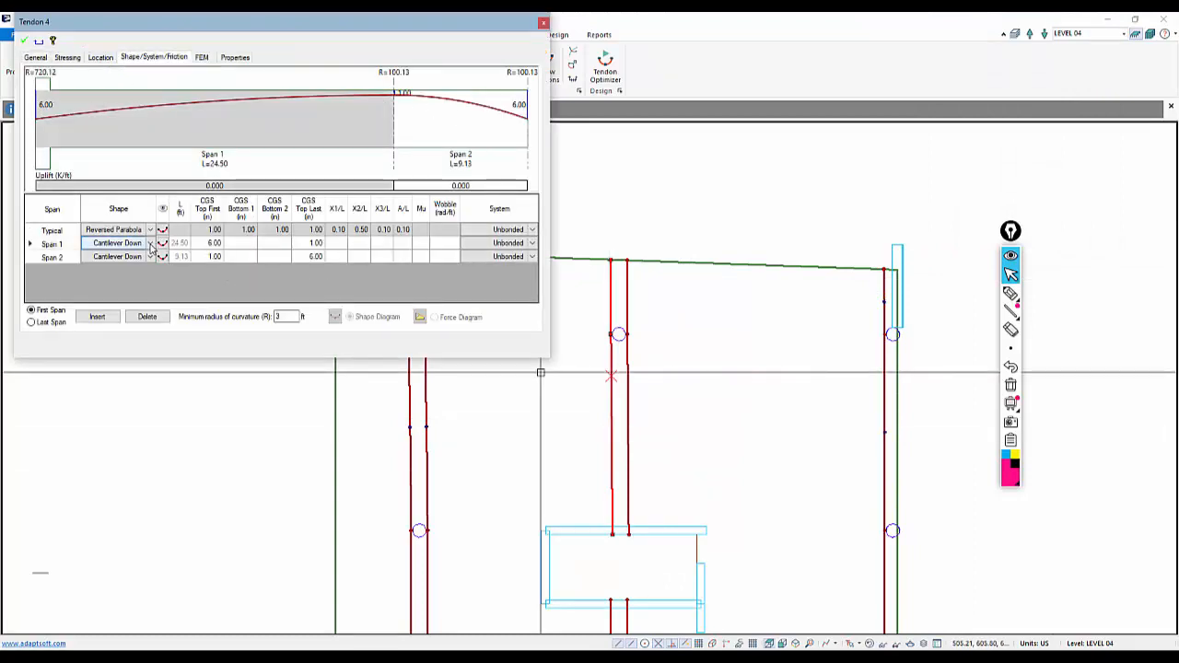
pyautogui.click(150, 243)
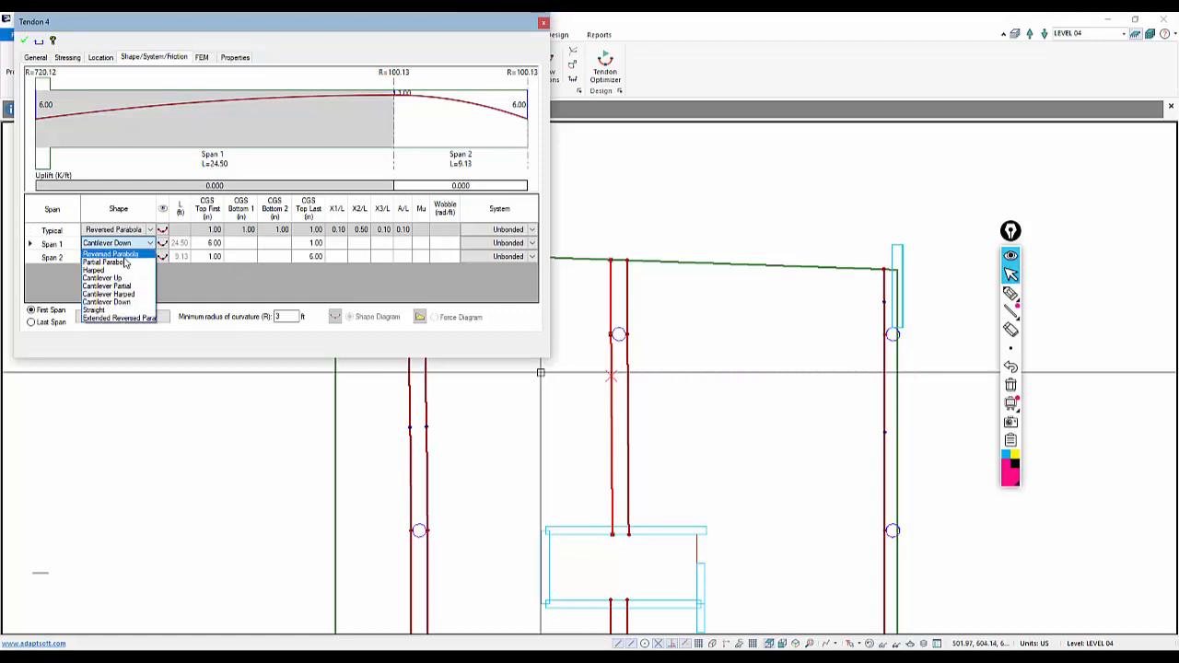
pyautogui.click(23, 43)
# Open Tendon 3's properties and change its first span shape to Reversed Parabola
pyautogui.doubleClick(624, 360)
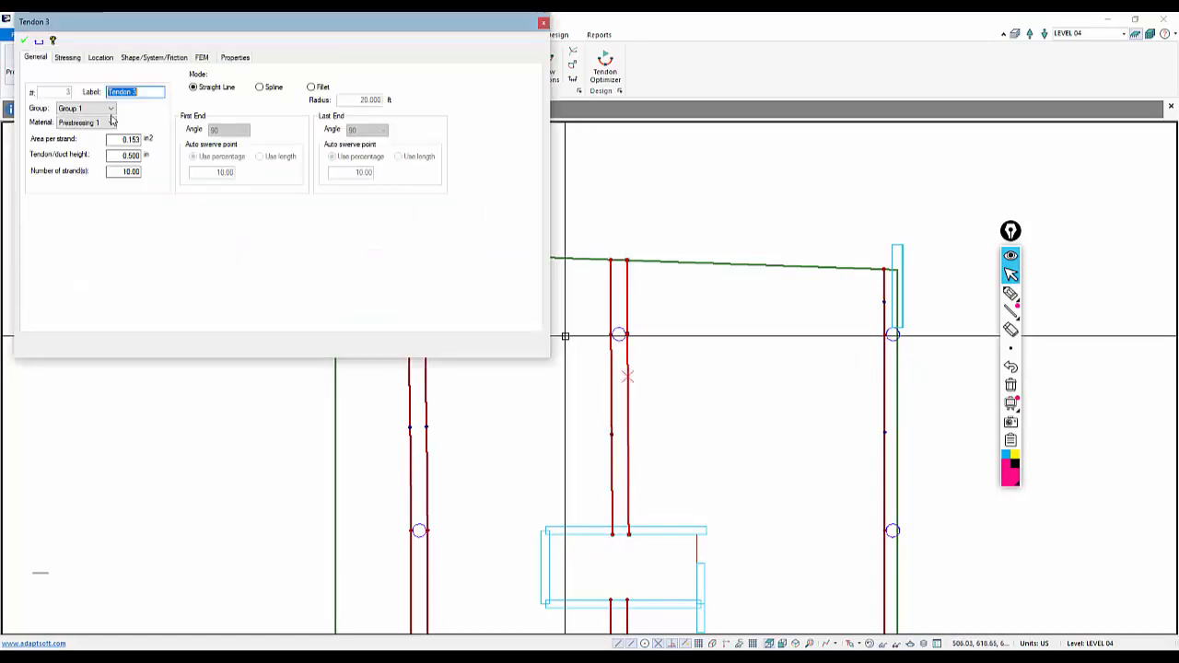
pyautogui.click(147, 57)
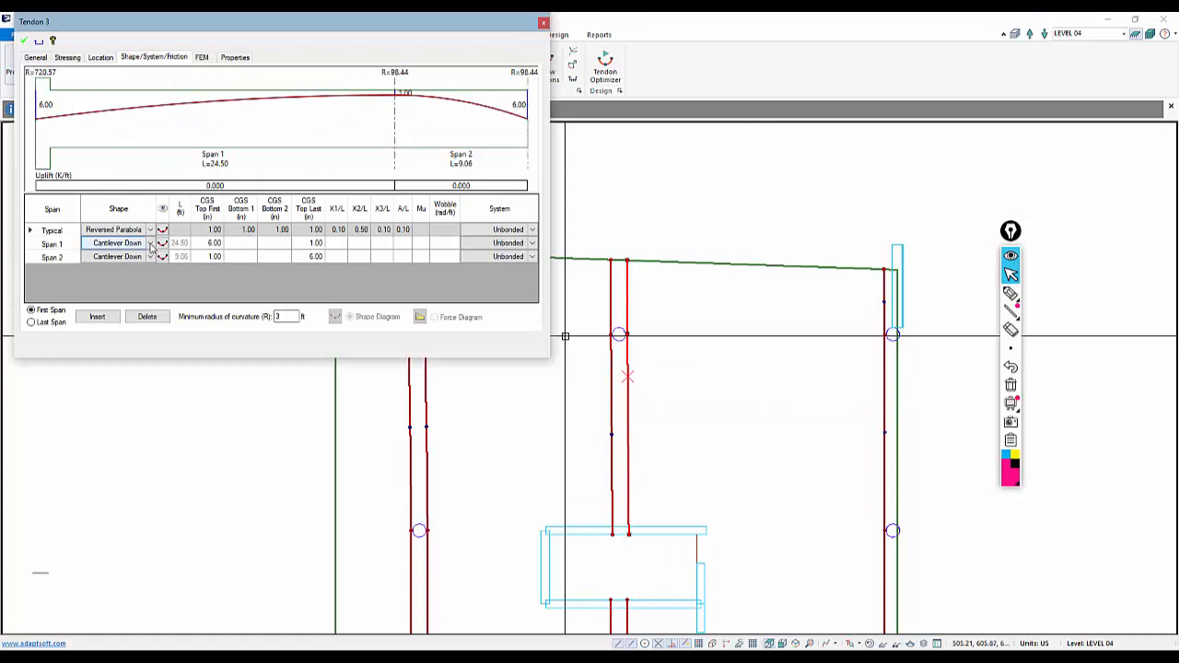
pyautogui.click(152, 247)
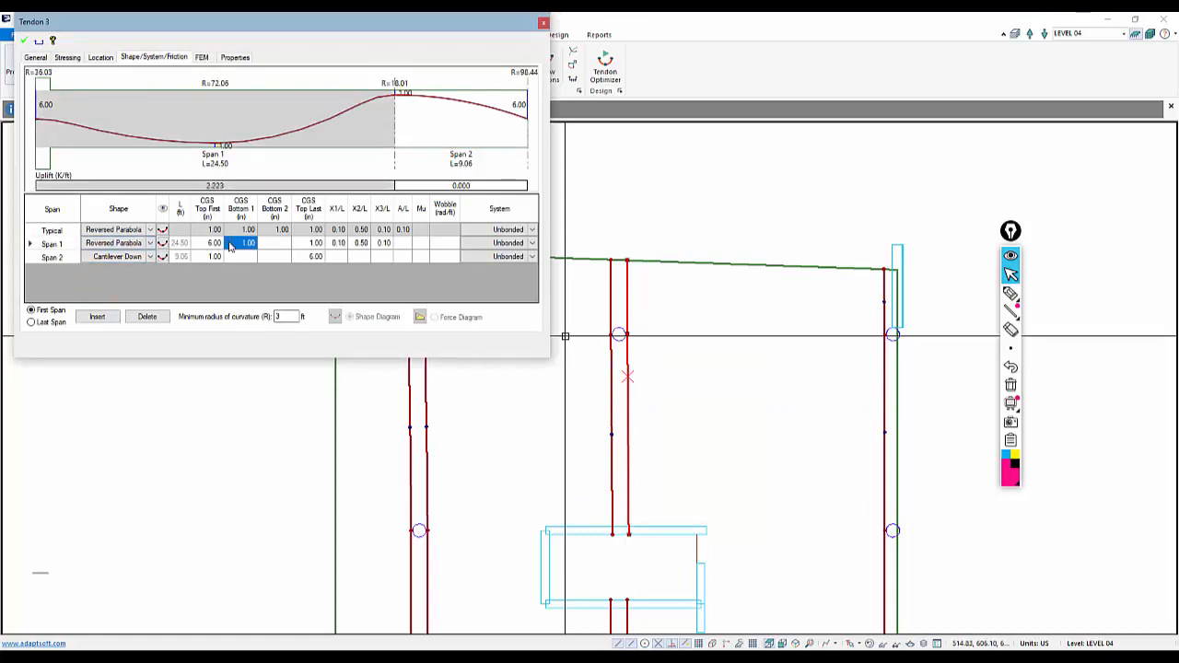
pyautogui.click(24, 43)
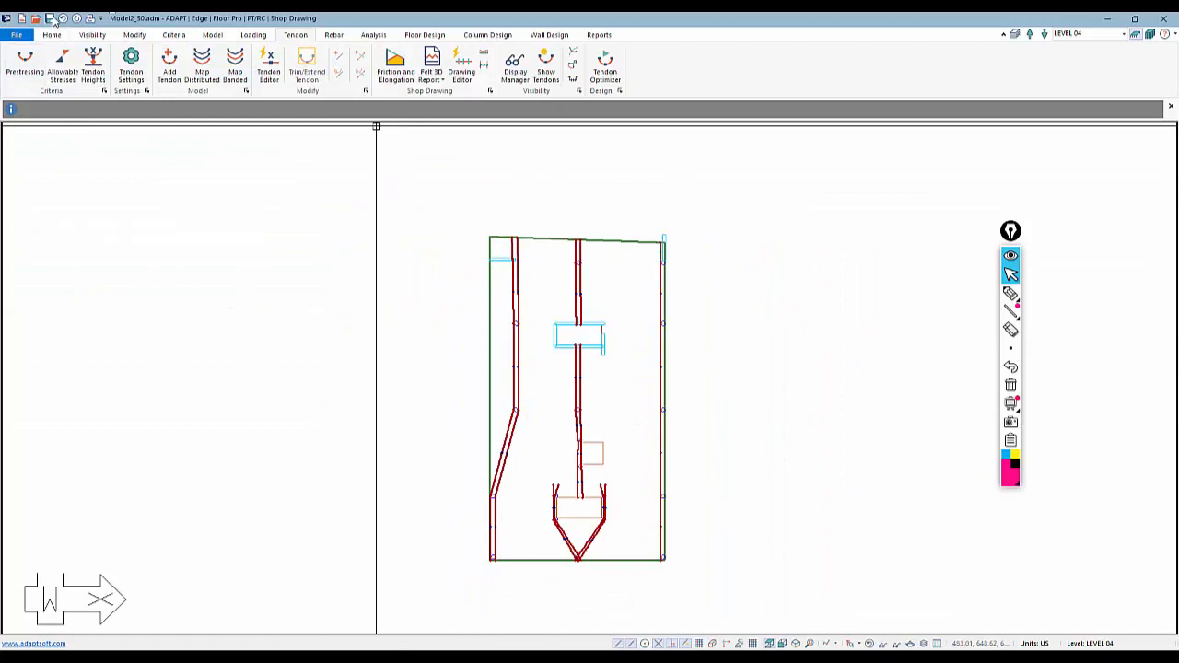
# Render the model in a 3D solid view and orbit around the slab
pyautogui.moveTo(323, 386); pyautogui.dragTo(325, 353, button='middle')
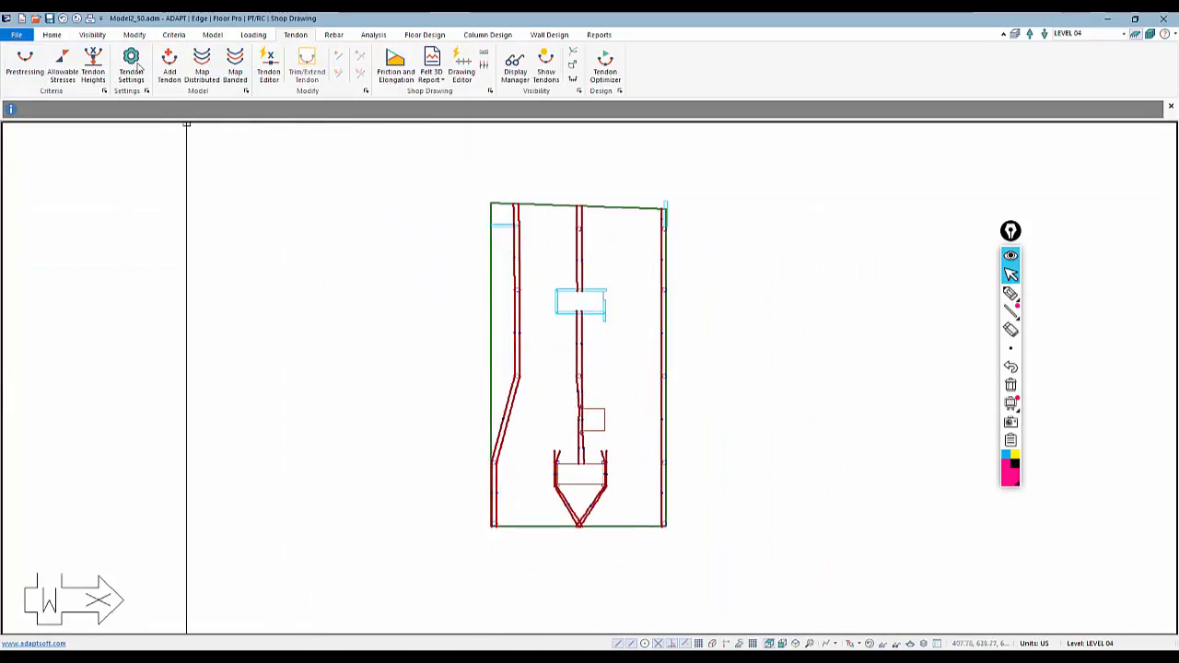
pyautogui.click(93, 35)
pyautogui.click(152, 66)
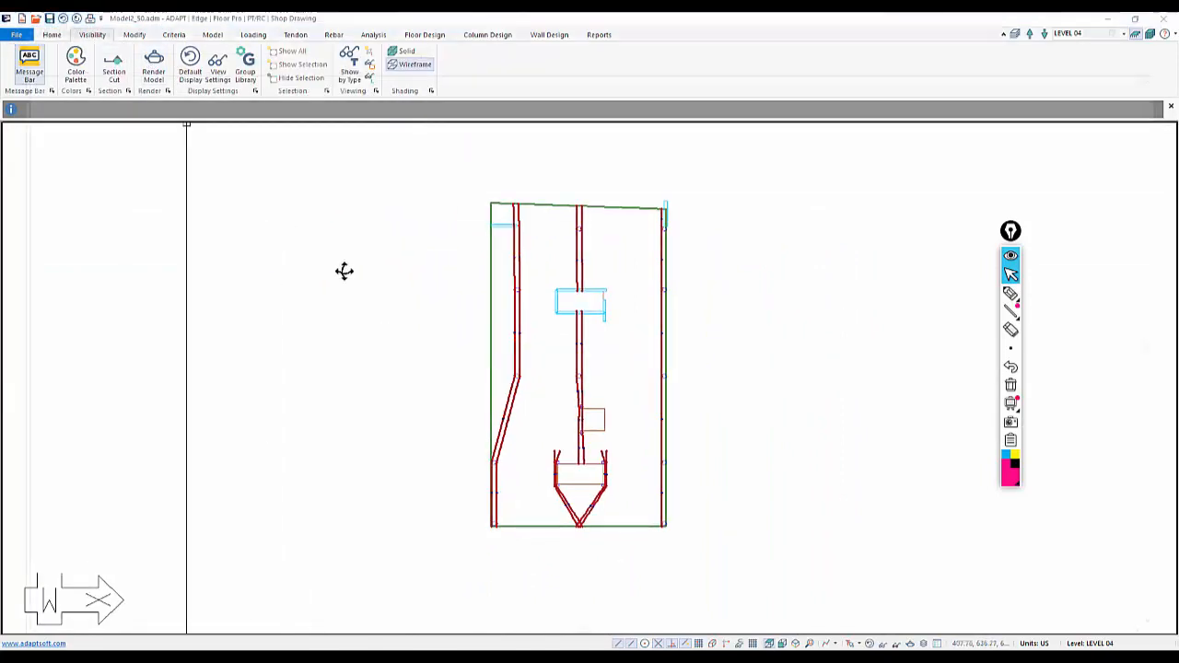
pyautogui.scroll(7, 360, 471)
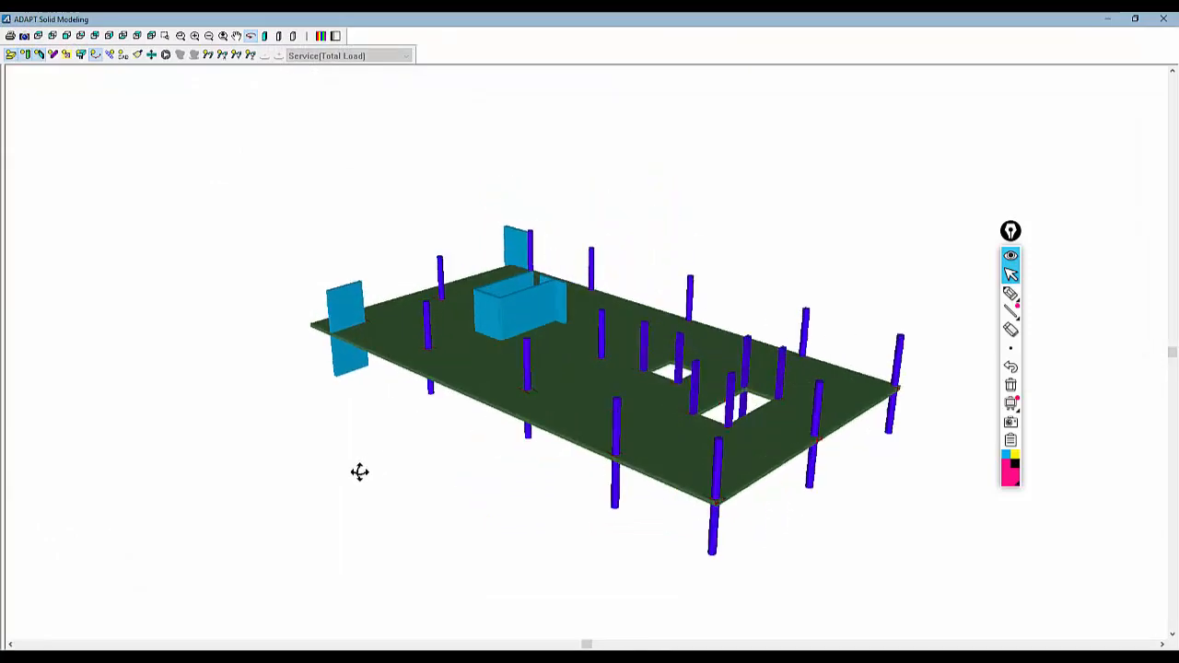
pyautogui.moveTo(371, 446); pyautogui.dragTo(439, 310, button='middle')
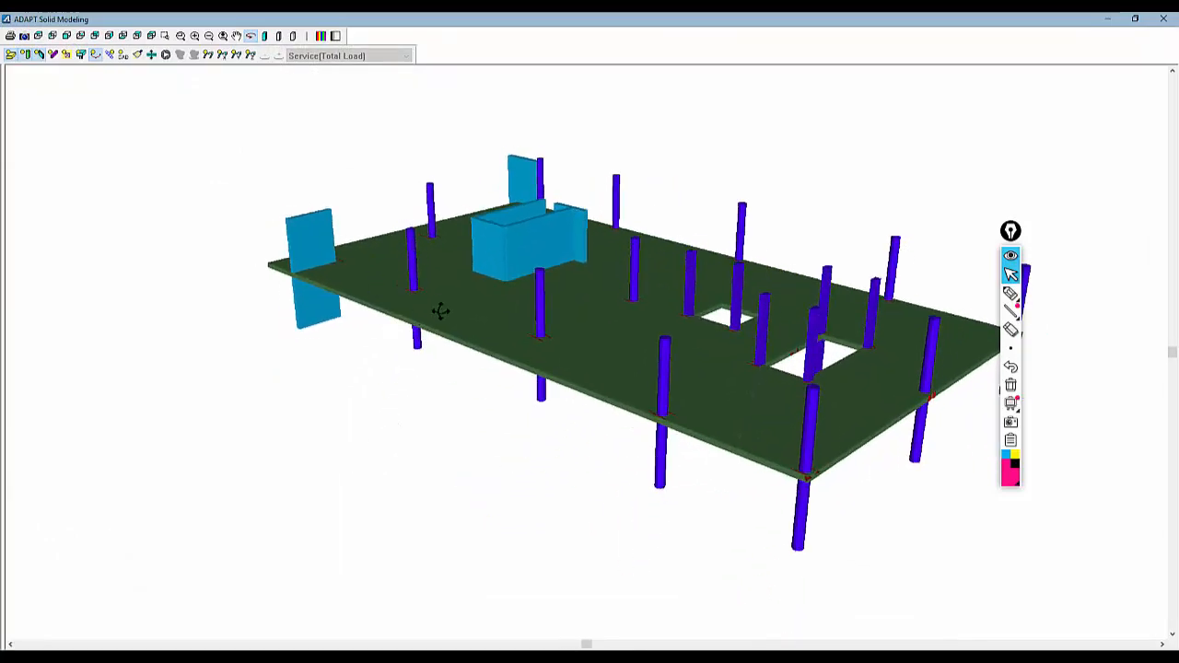
# Hide the columns and walls in the 3D view and display only the tendons in wireframe
pyautogui.scroll(-5, 410, 362)
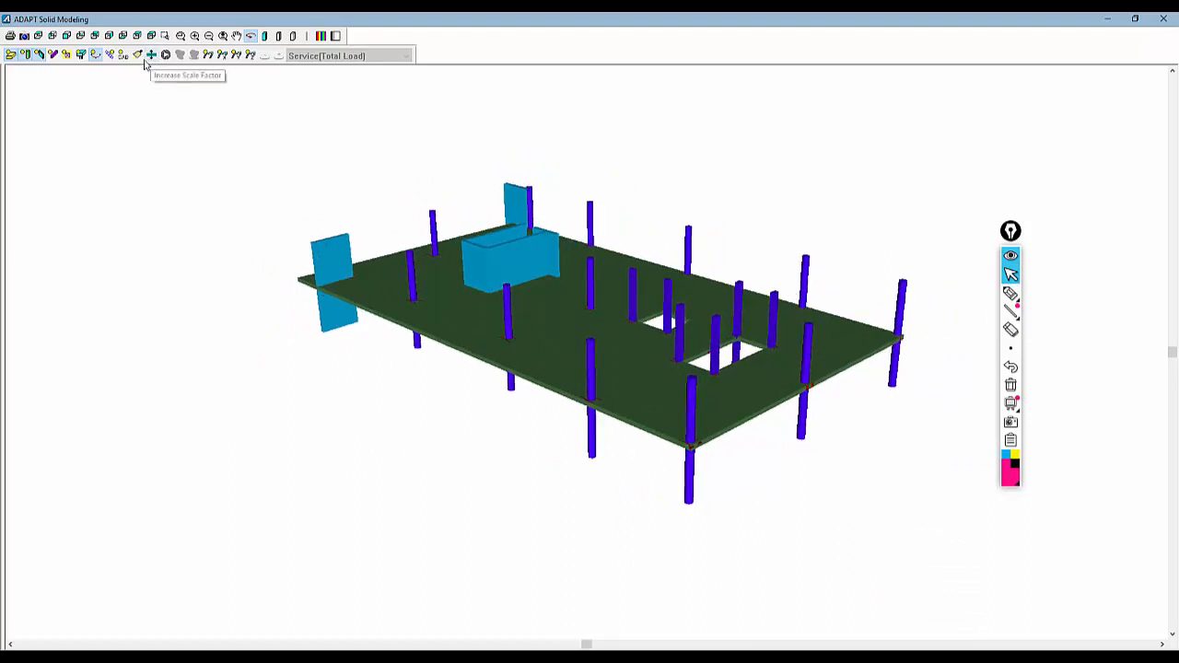
pyautogui.click(25, 55)
pyautogui.click(40, 55)
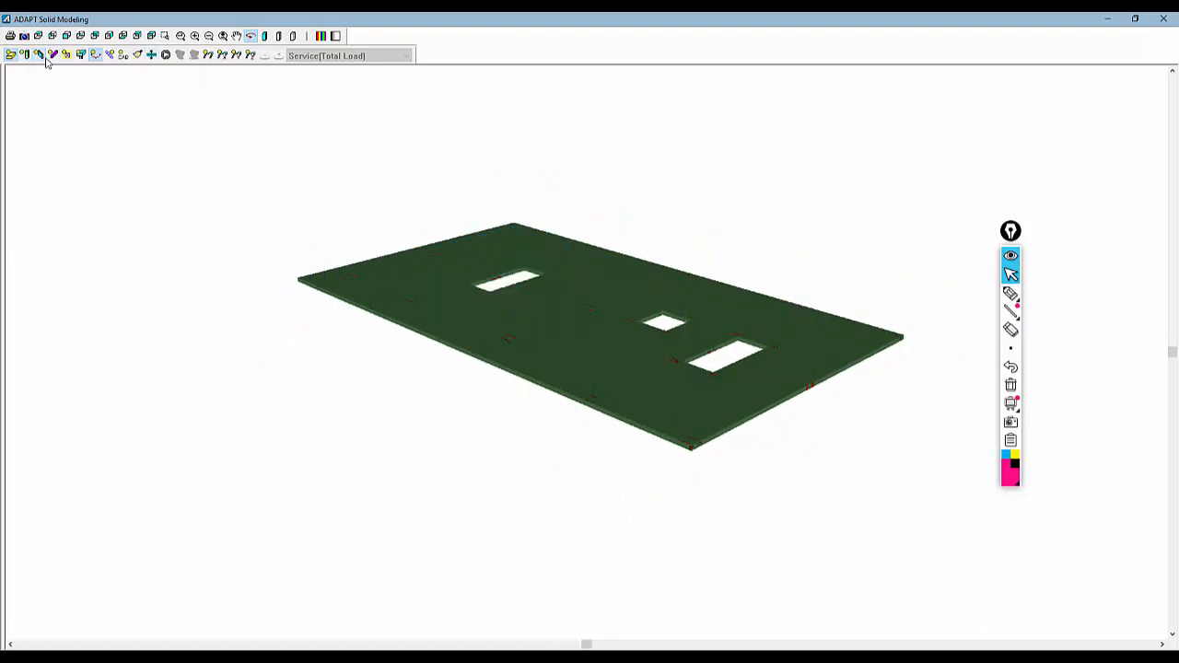
pyautogui.click(293, 37)
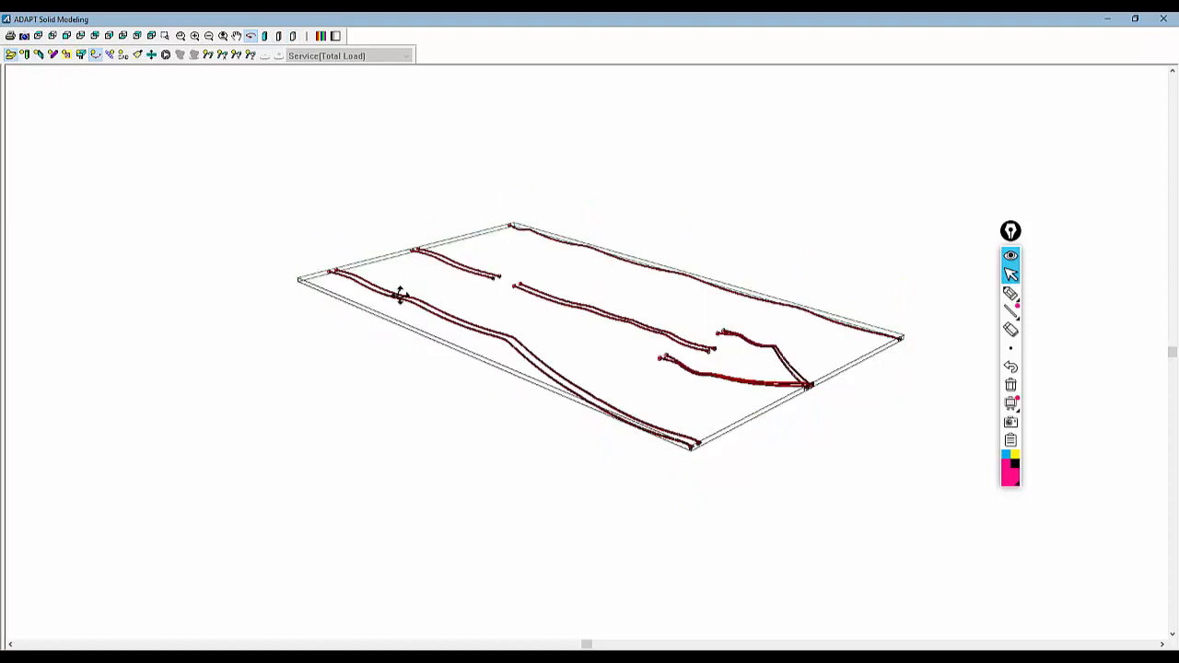
# Exaggerate the tendon profiles with a larger Z-direction scale factor, orbit to review them, and close the 3D viewer
pyautogui.click(137, 55)
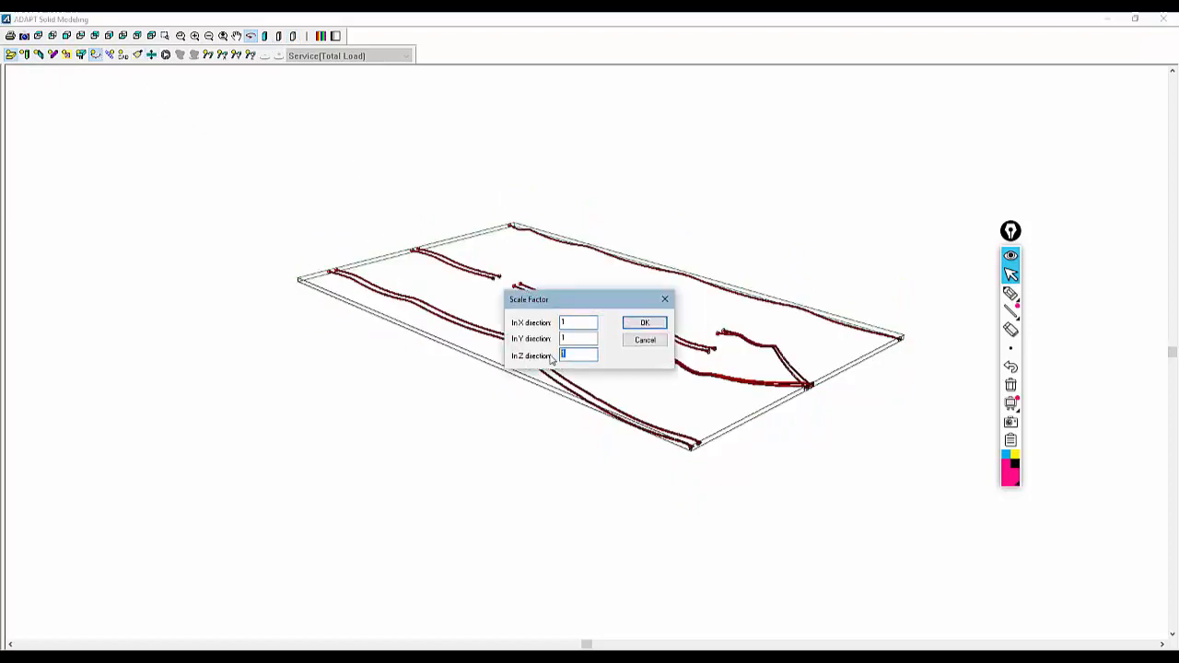
pyautogui.click(645, 324)
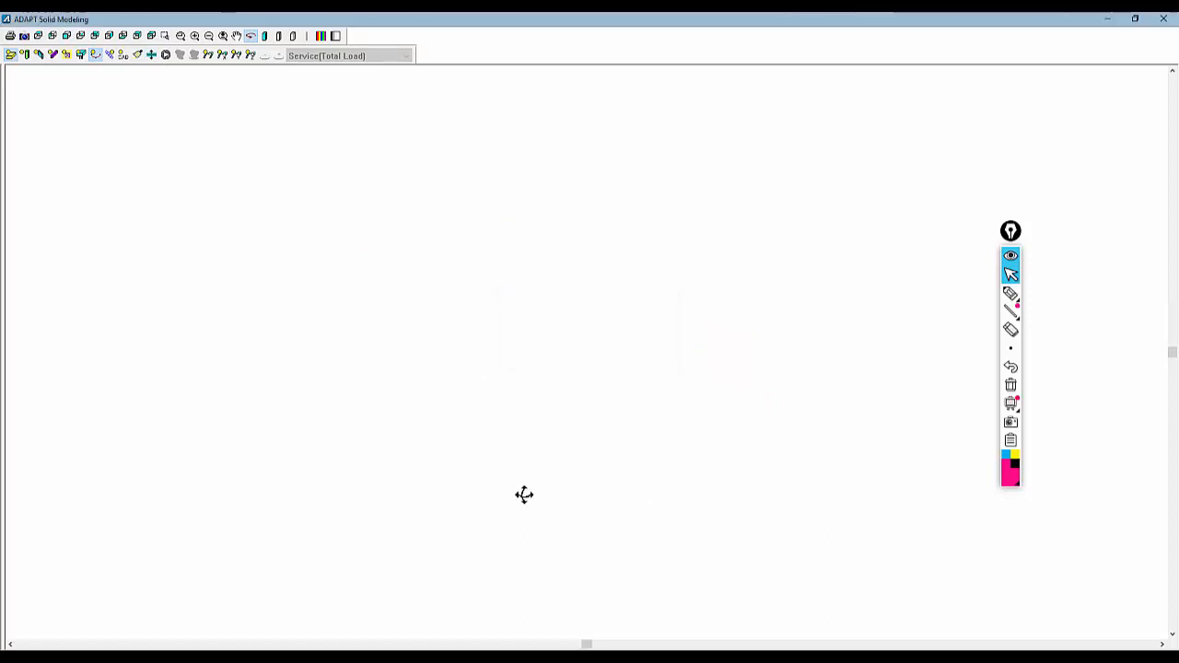
pyautogui.moveTo(349, 394); pyautogui.dragTo(521, 236)
pyautogui.moveTo(453, 172); pyautogui.dragTo(464, 153)
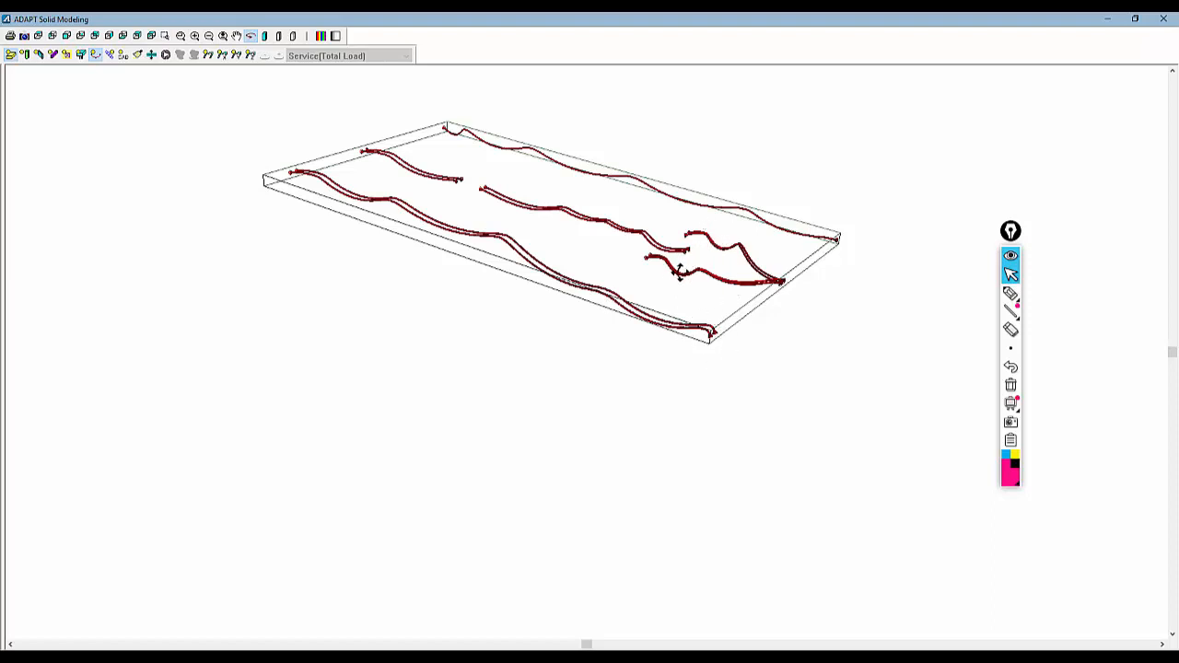
pyautogui.click(1163, 19)
# Apply the 6 in CGS to the control points of the edge tendon near the upper slab edge, then close the Tendon Editor
pyautogui.scroll(5, 599, 258)
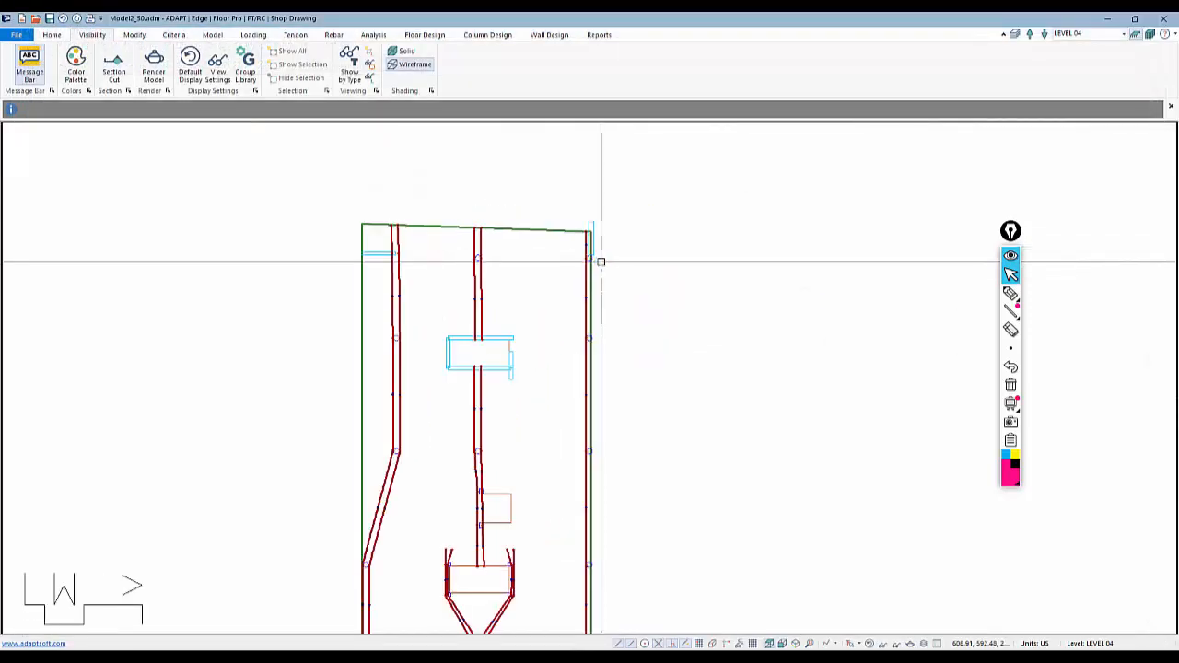
pyautogui.scroll(4, 562, 285)
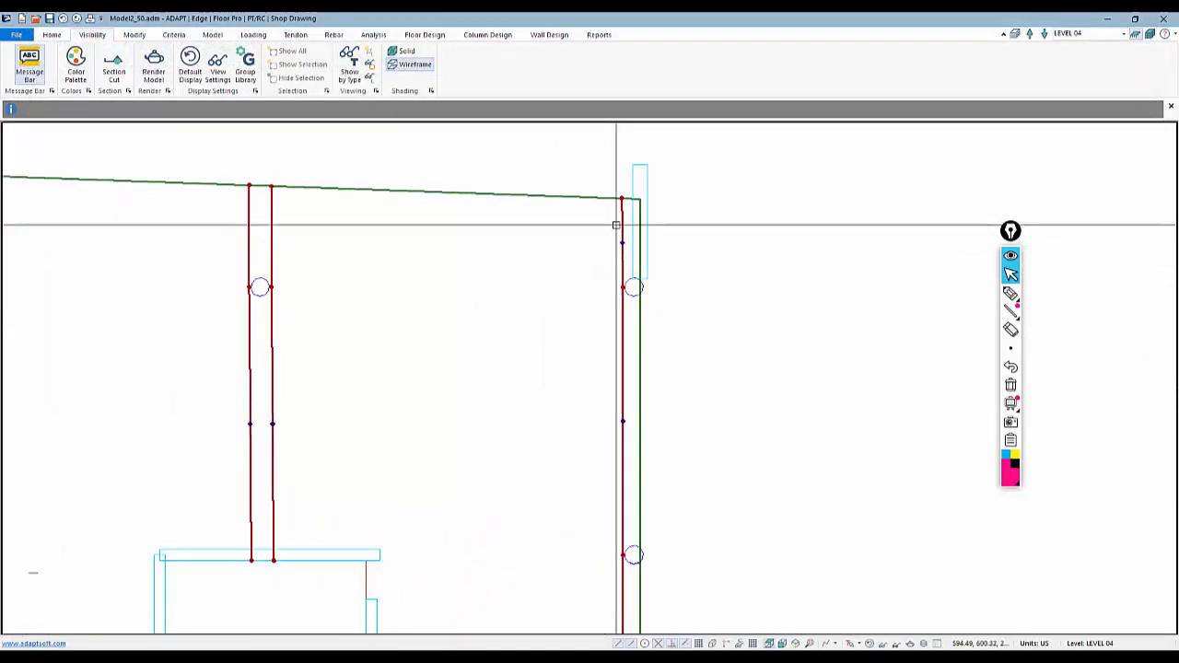
pyautogui.click(295, 34)
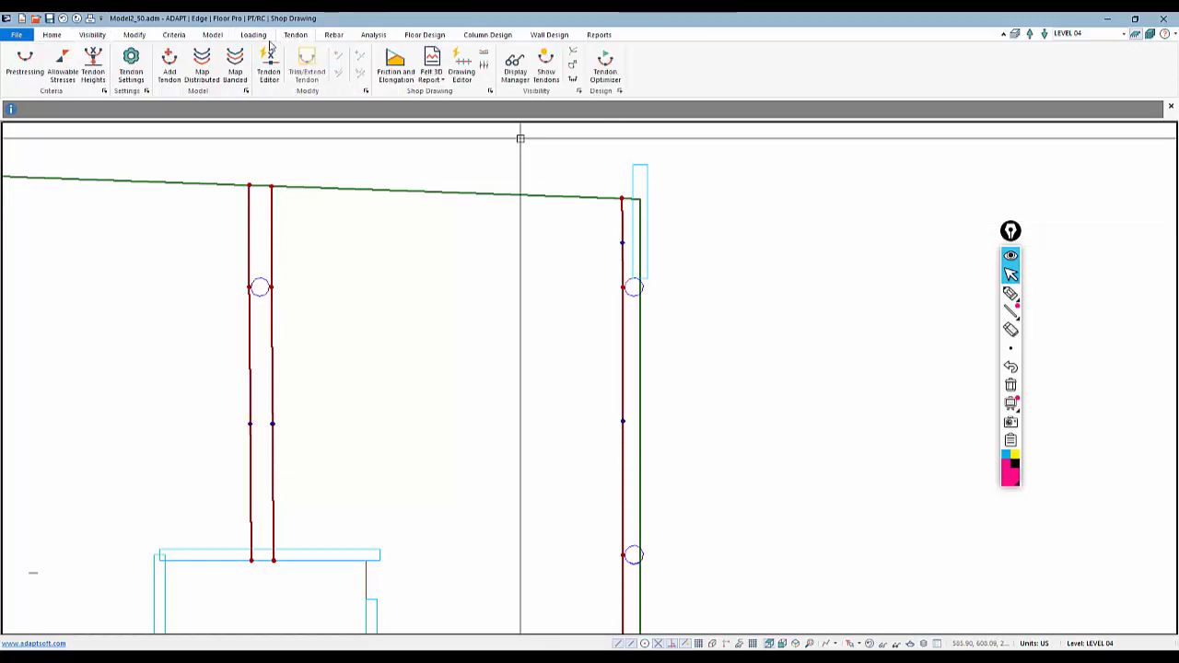
pyautogui.click(269, 67)
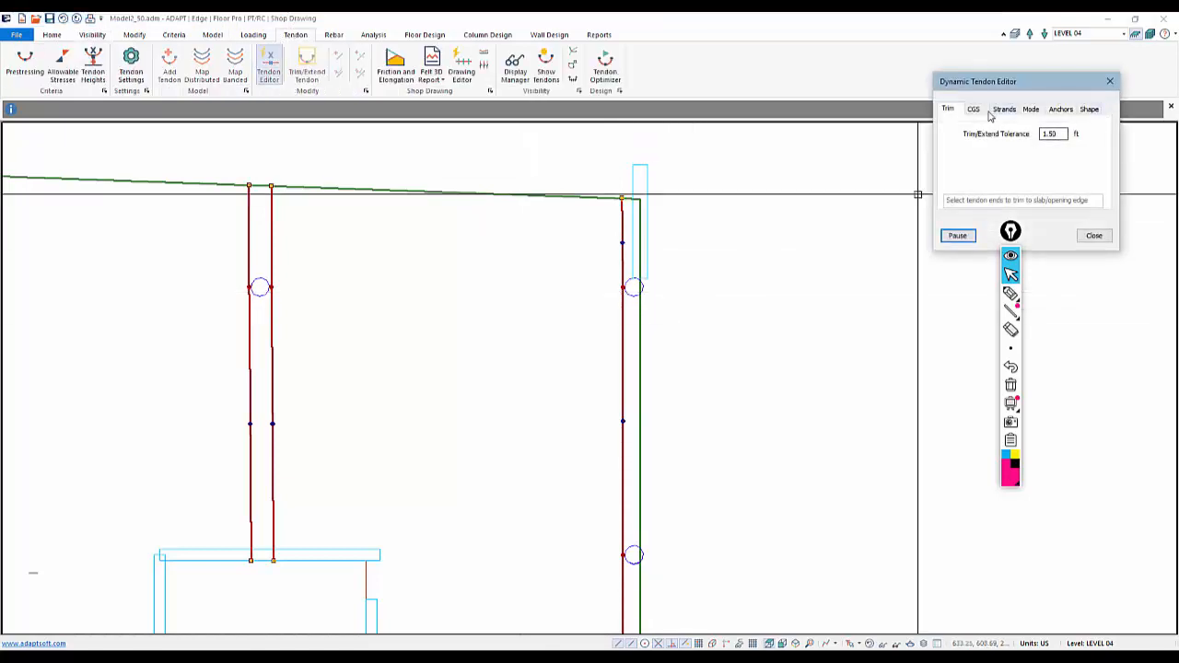
pyautogui.click(973, 108)
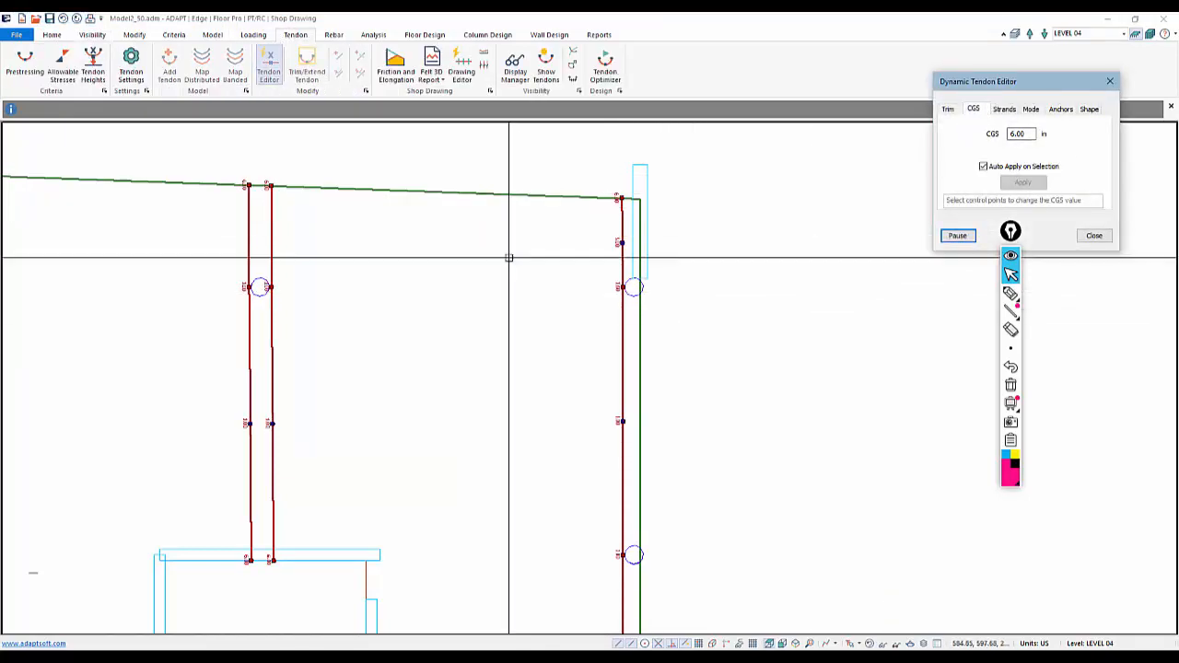
pyautogui.click(621, 244)
pyautogui.moveTo(655, 292); pyautogui.dragTo(720, 249, button='middle')
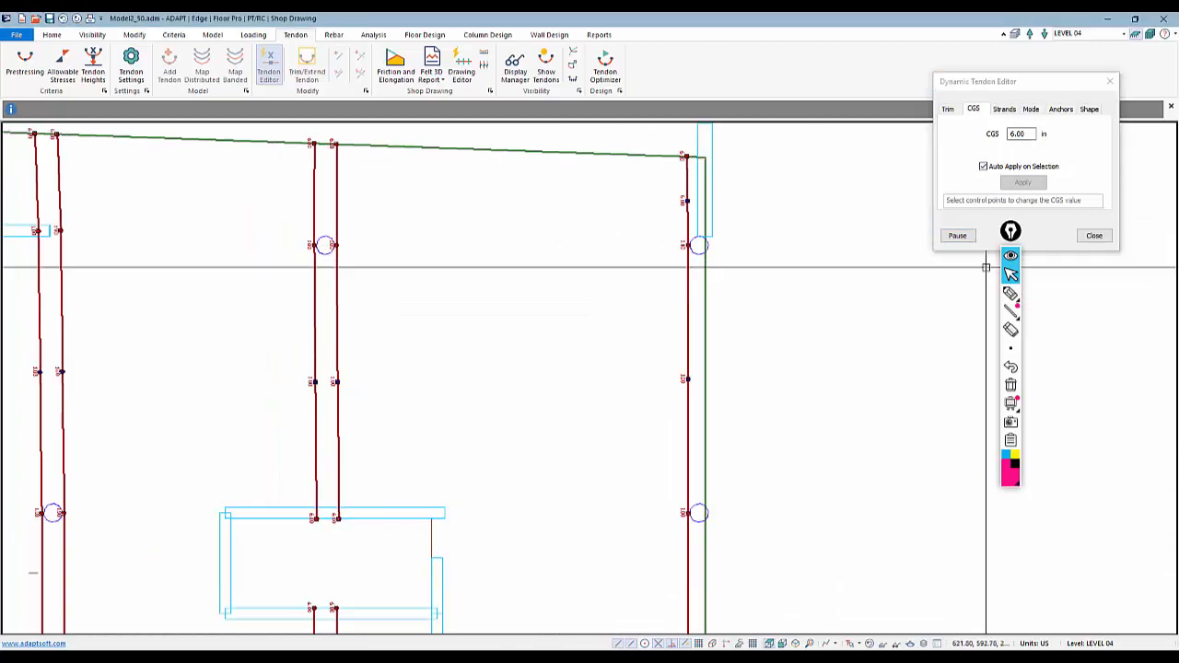
pyautogui.click(1105, 236)
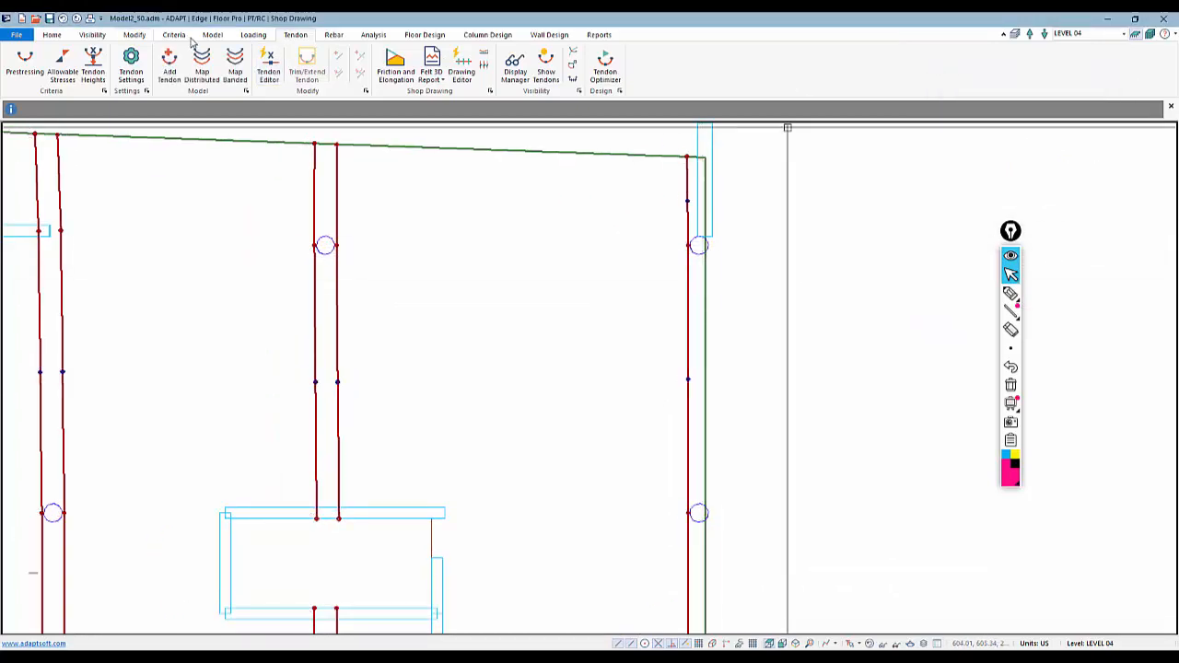
# Apply the 6 in CGS to further tendon control points near the opening and at the slab edge, then close the editor
pyautogui.click(268, 69)
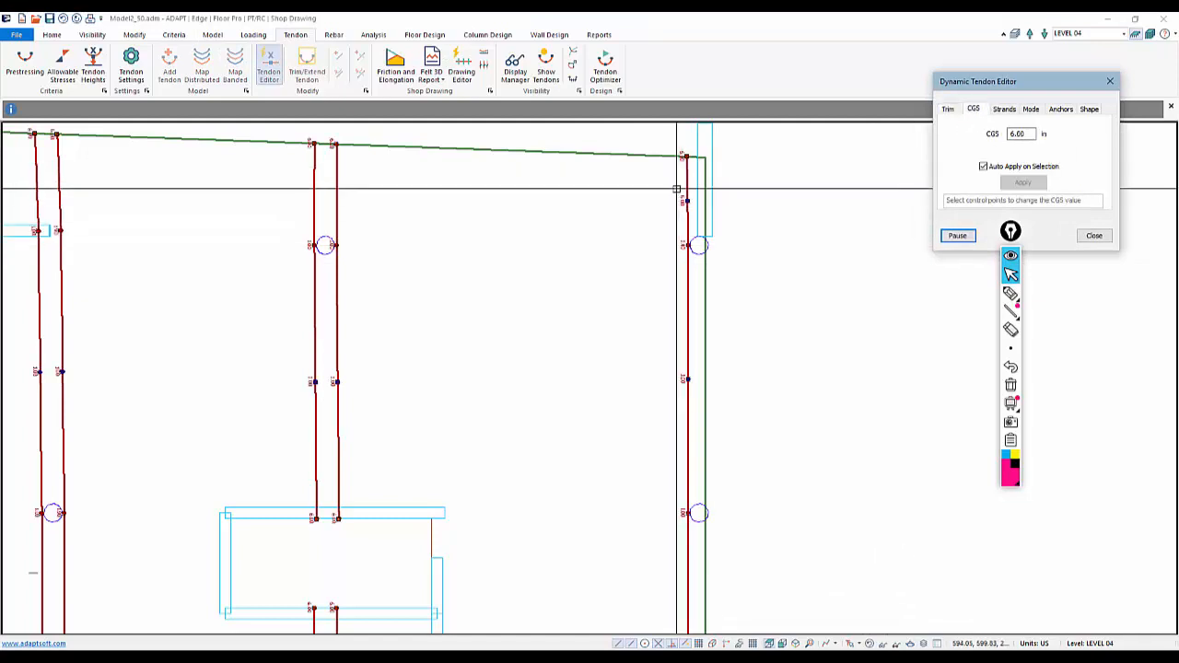
pyautogui.moveTo(548, 515); pyautogui.dragTo(628, 204, button='middle')
pyautogui.scroll(-3, 601, 287)
pyautogui.moveTo(555, 562); pyautogui.dragTo(744, 265, button='middle')
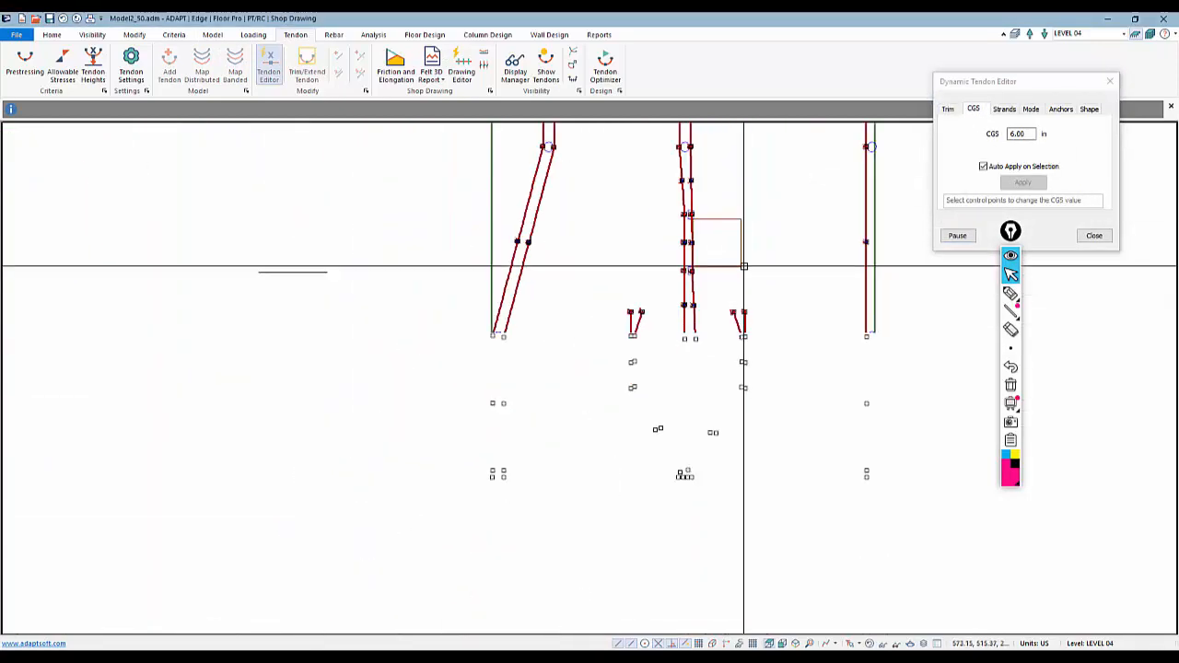
pyautogui.scroll(3, 485, 525)
pyautogui.scroll(3, 517, 457)
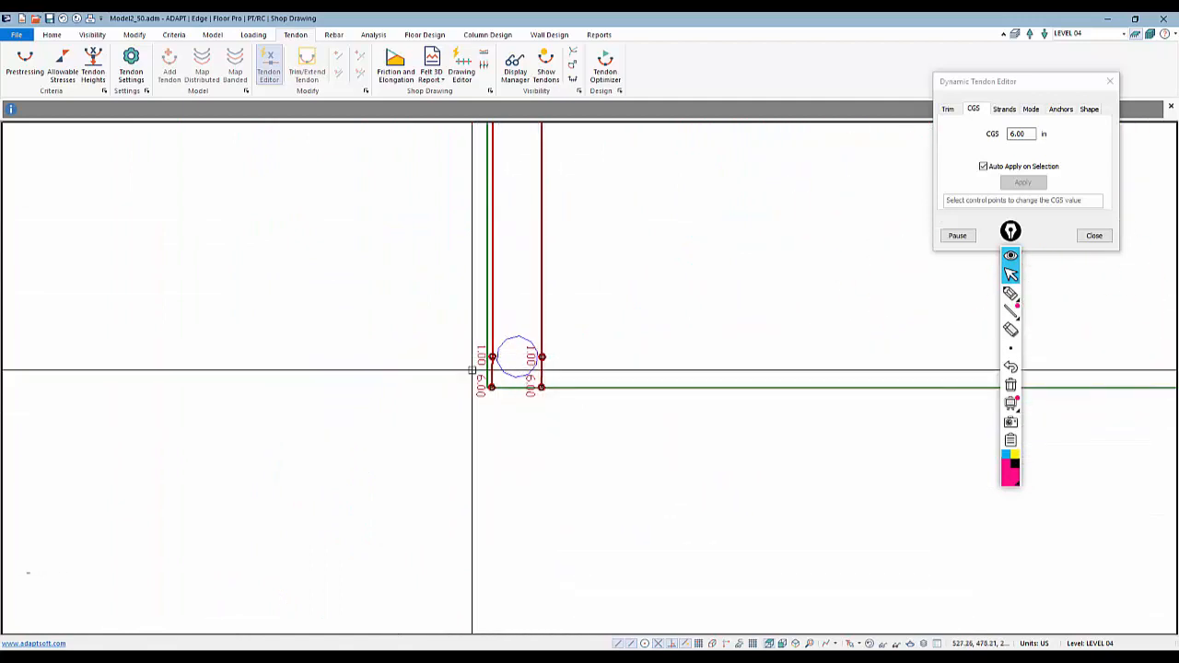
pyautogui.scroll(1, 504, 369)
pyautogui.click(1088, 111)
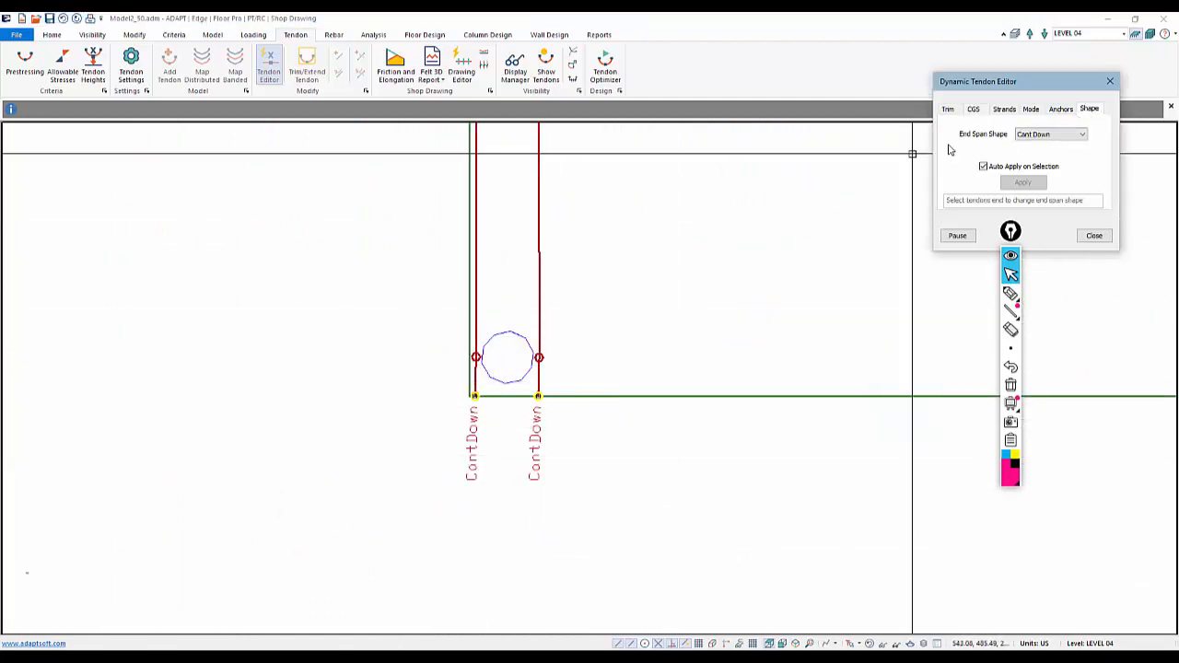
pyautogui.click(534, 356)
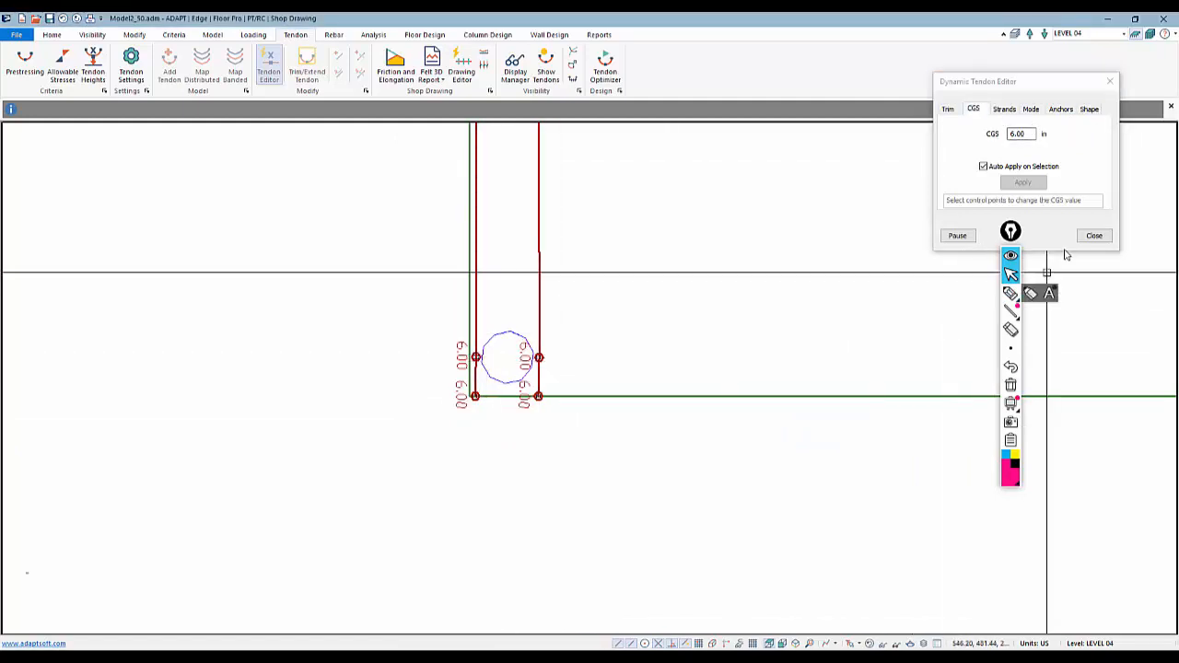
pyautogui.click(1093, 234)
# Open Tendon 6's shape properties, review its span shapes, and apply them
pyautogui.moveTo(680, 332); pyautogui.dragTo(623, 425, button='middle')
pyautogui.scroll(-10, 444, 489)
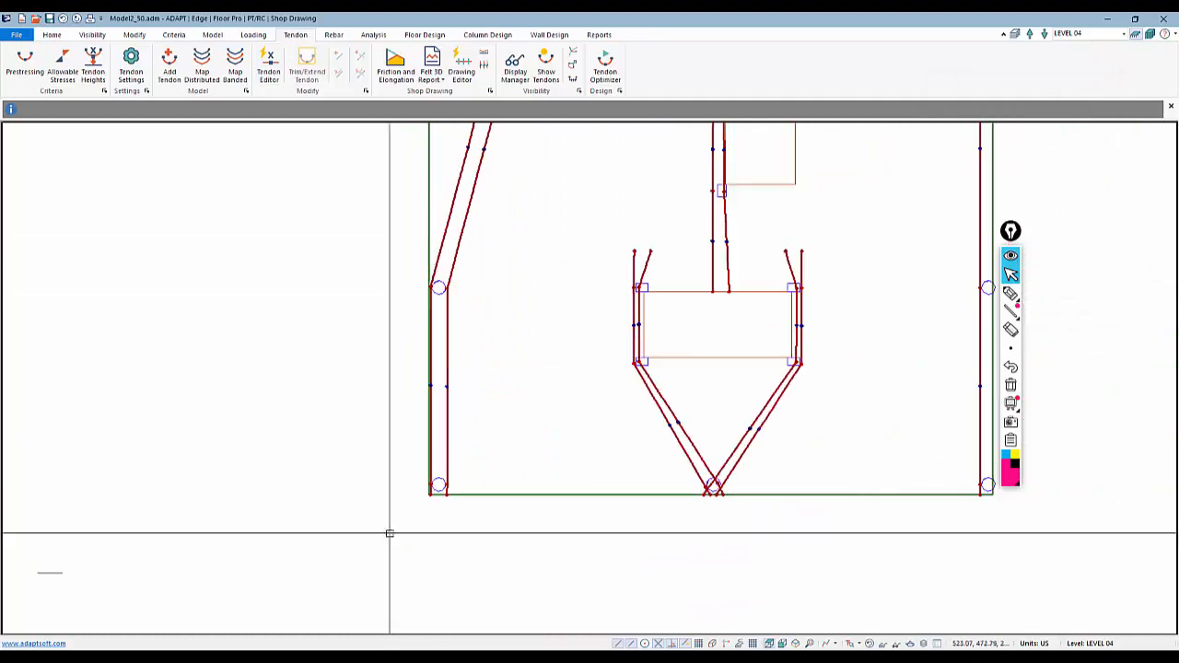
pyautogui.scroll(1, 577, 481)
pyautogui.moveTo(603, 253); pyautogui.dragTo(595, 589, button='middle')
pyautogui.scroll(5, 670, 269)
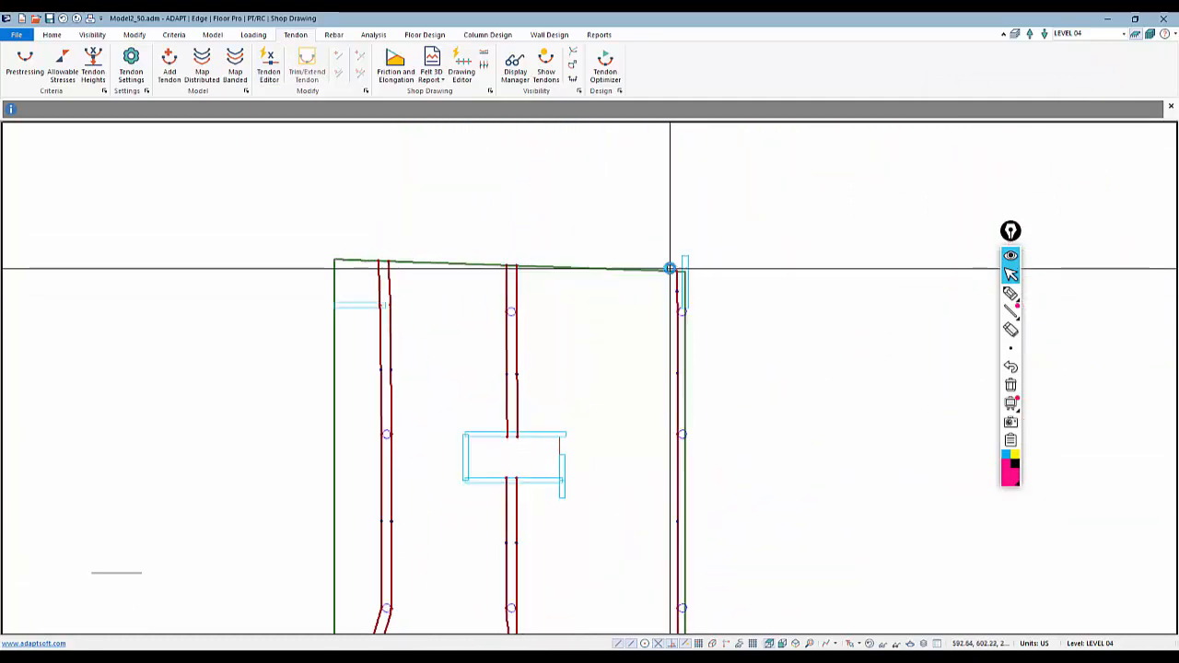
pyautogui.doubleClick(672, 290)
pyautogui.click(150, 57)
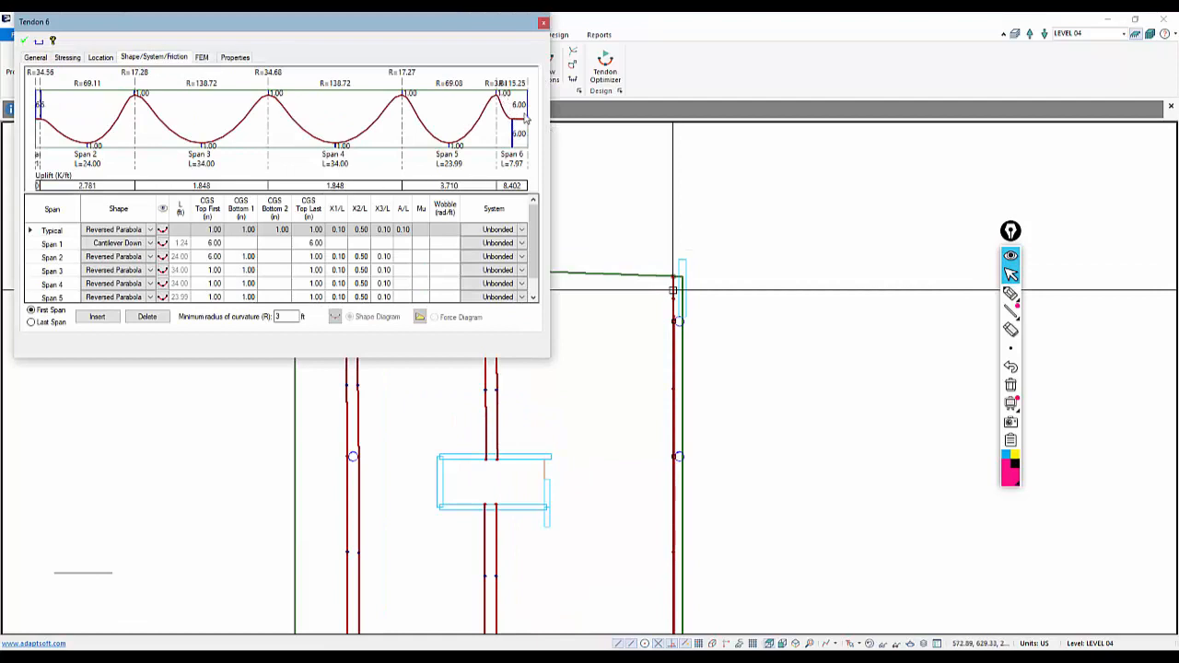
pyautogui.scroll(-1, 128, 297)
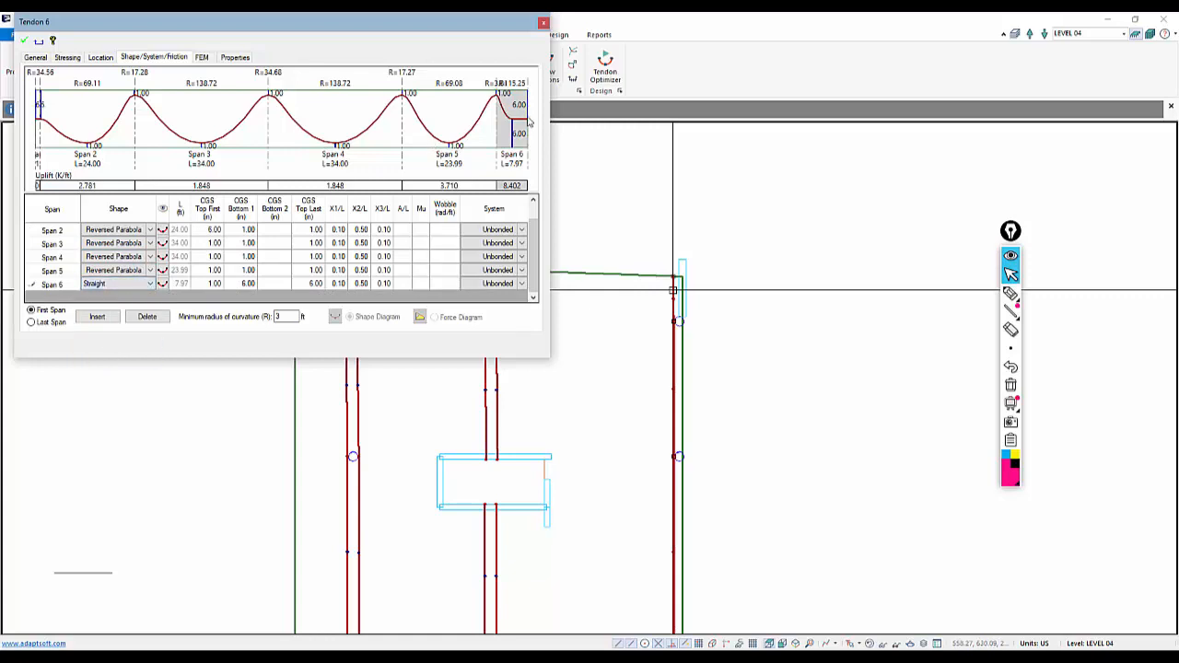
pyautogui.click(27, 41)
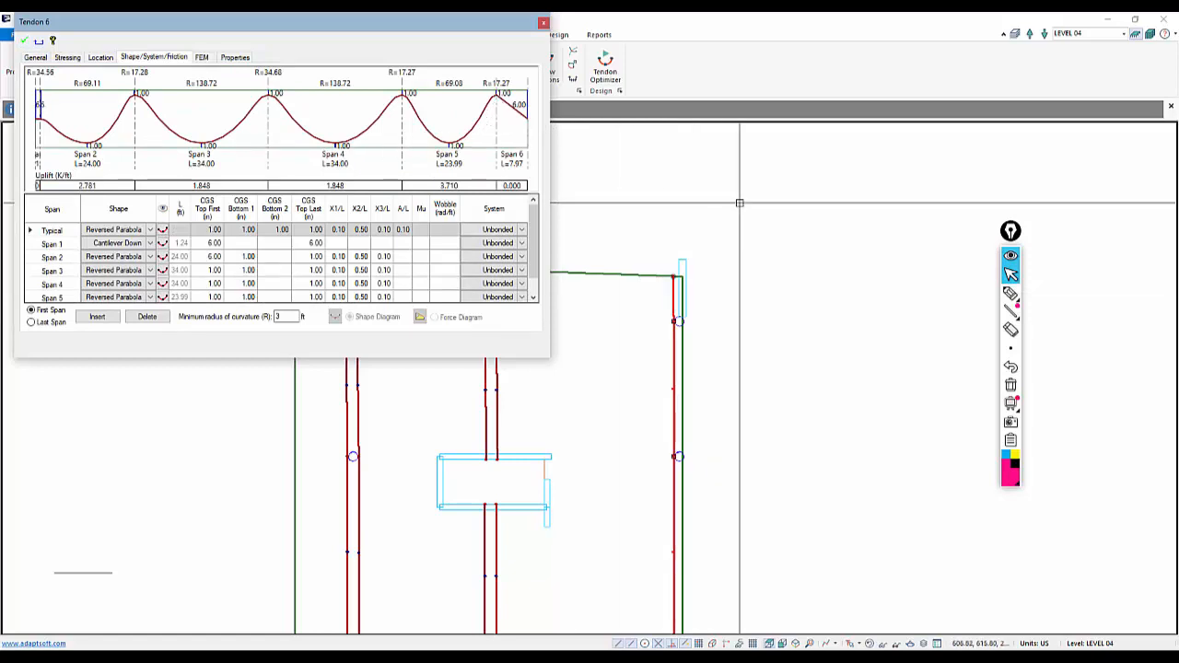
pyautogui.press('Escape')
# Apply the 6 in CGS to the control points of the tendons around the lower opening, then close the editor
pyautogui.scroll(-4, 689, 248)
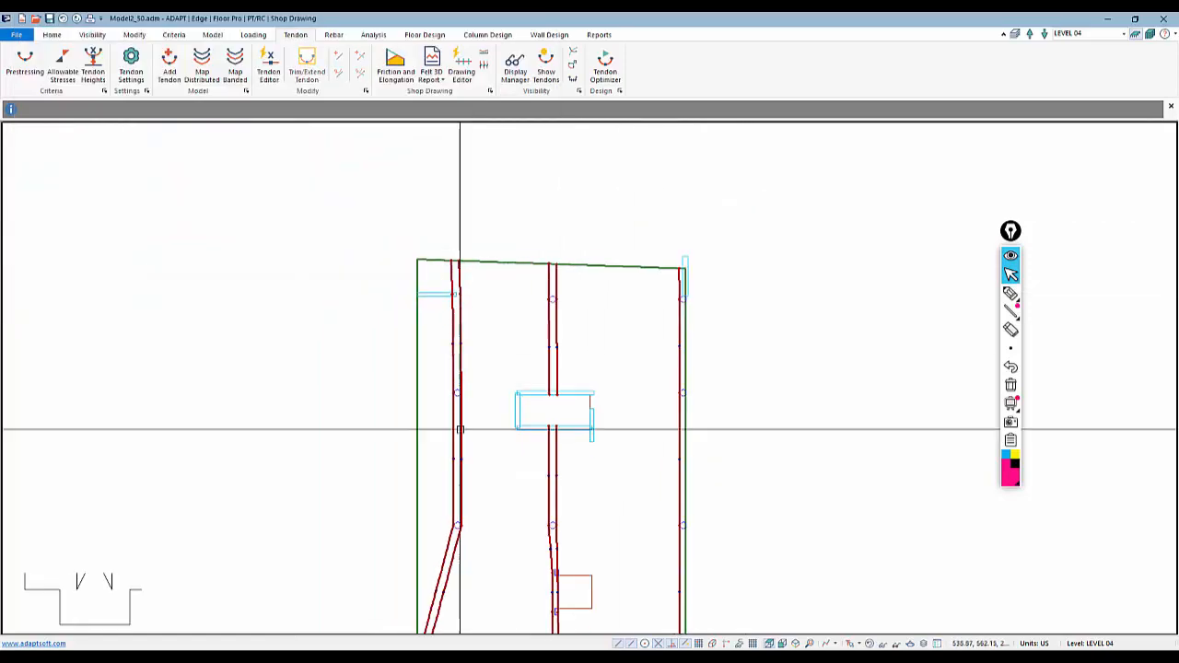
pyautogui.moveTo(521, 476); pyautogui.dragTo(564, 302, button='middle')
pyautogui.scroll(2, 526, 396)
pyautogui.scroll(4, 611, 489)
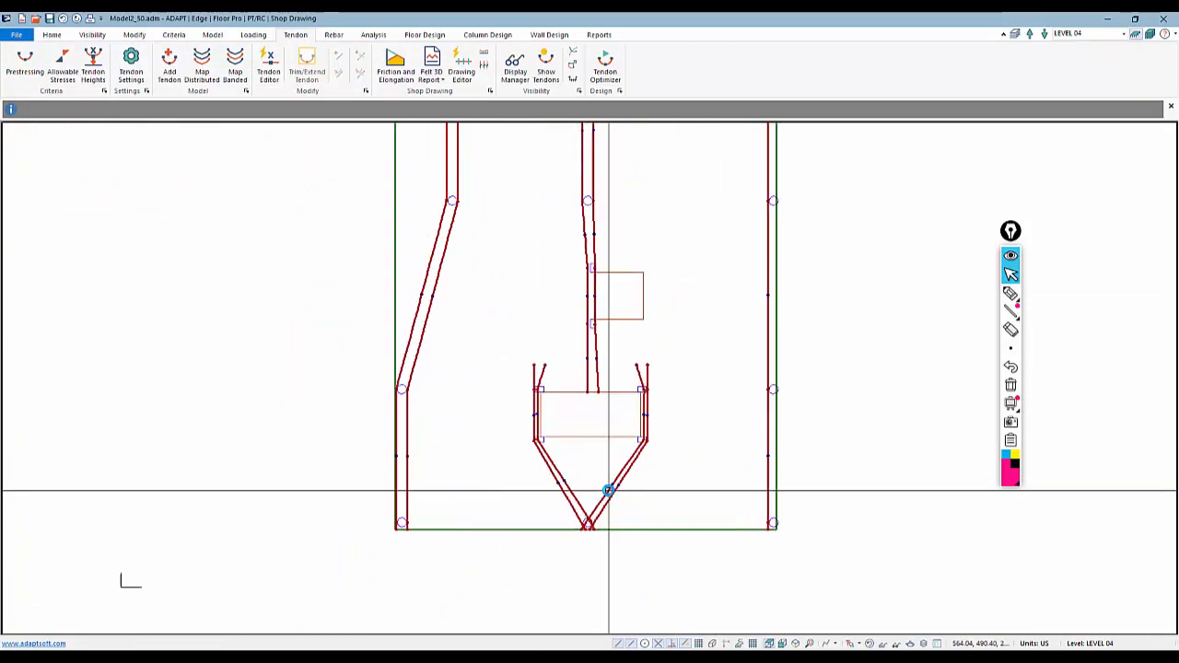
pyautogui.scroll(1, 469, 360)
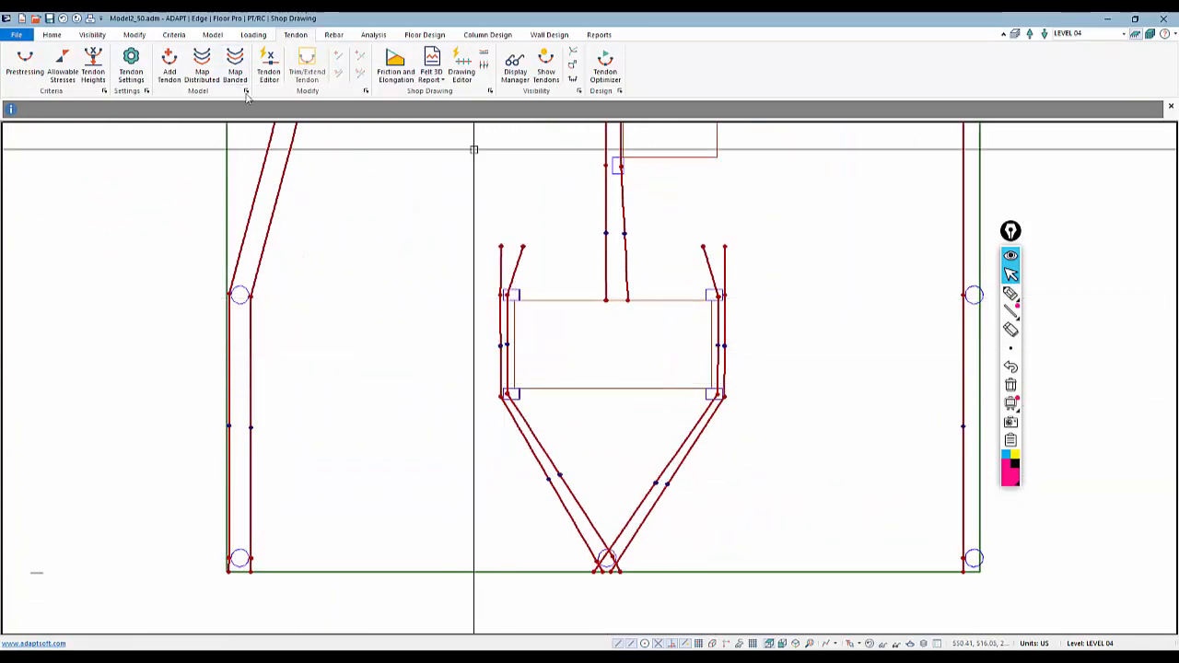
pyautogui.click(268, 67)
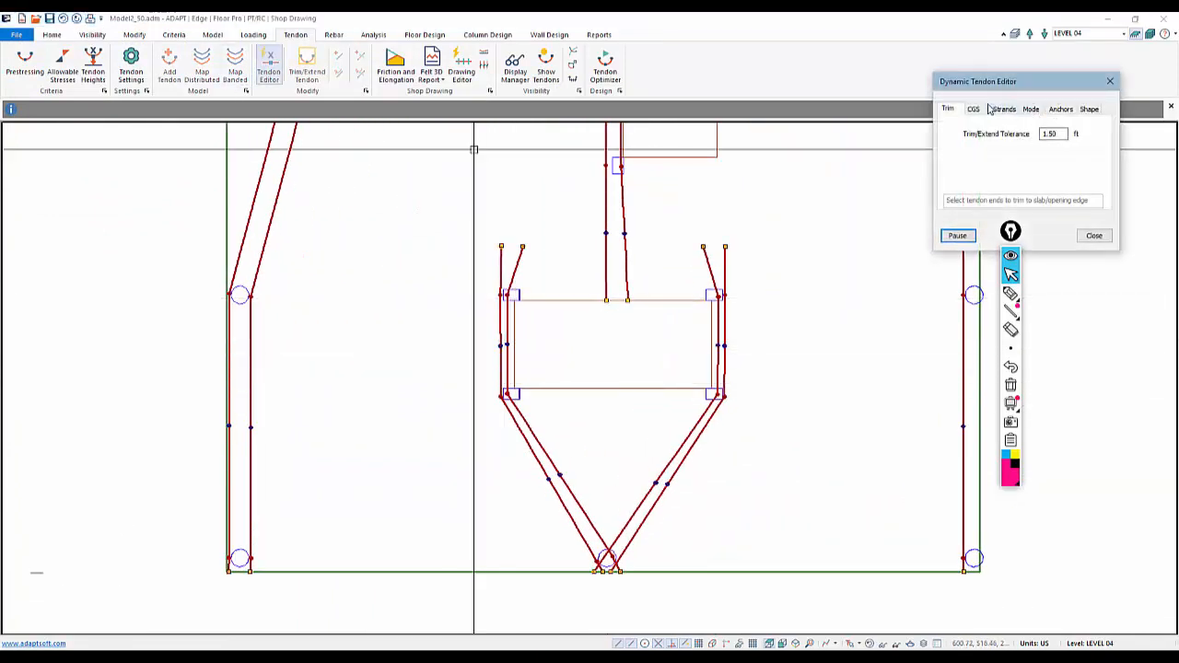
pyautogui.click(974, 108)
pyautogui.scroll(2, 715, 368)
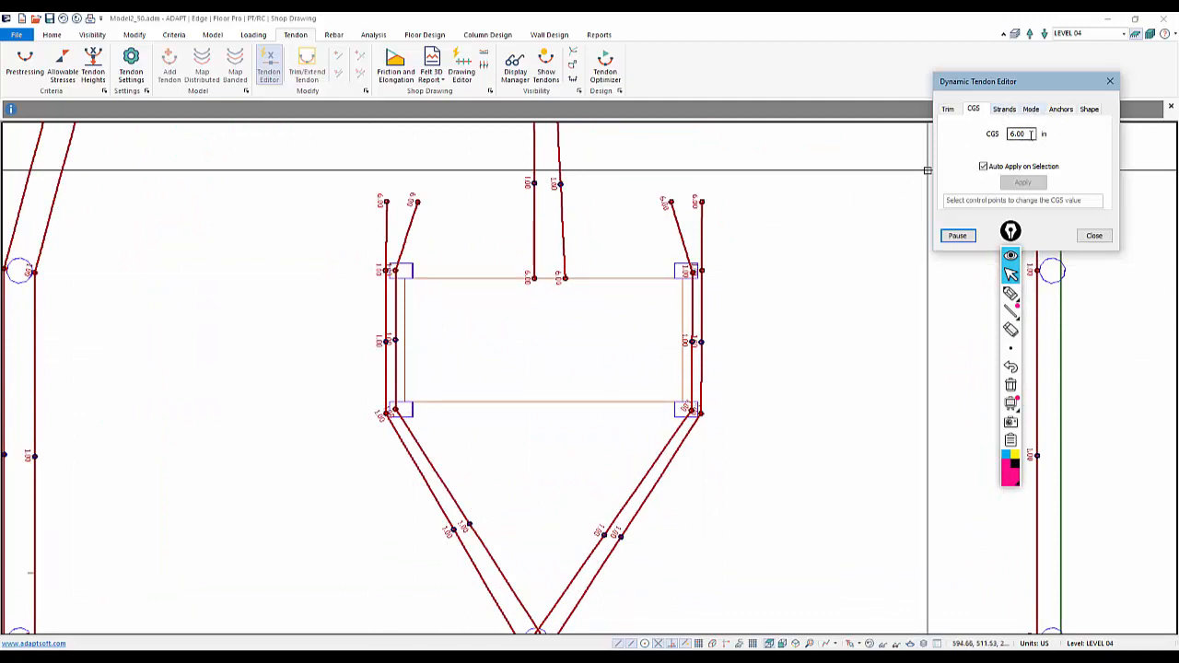
pyautogui.moveTo(752, 360); pyautogui.dragTo(307, 325)
pyautogui.click(1093, 236)
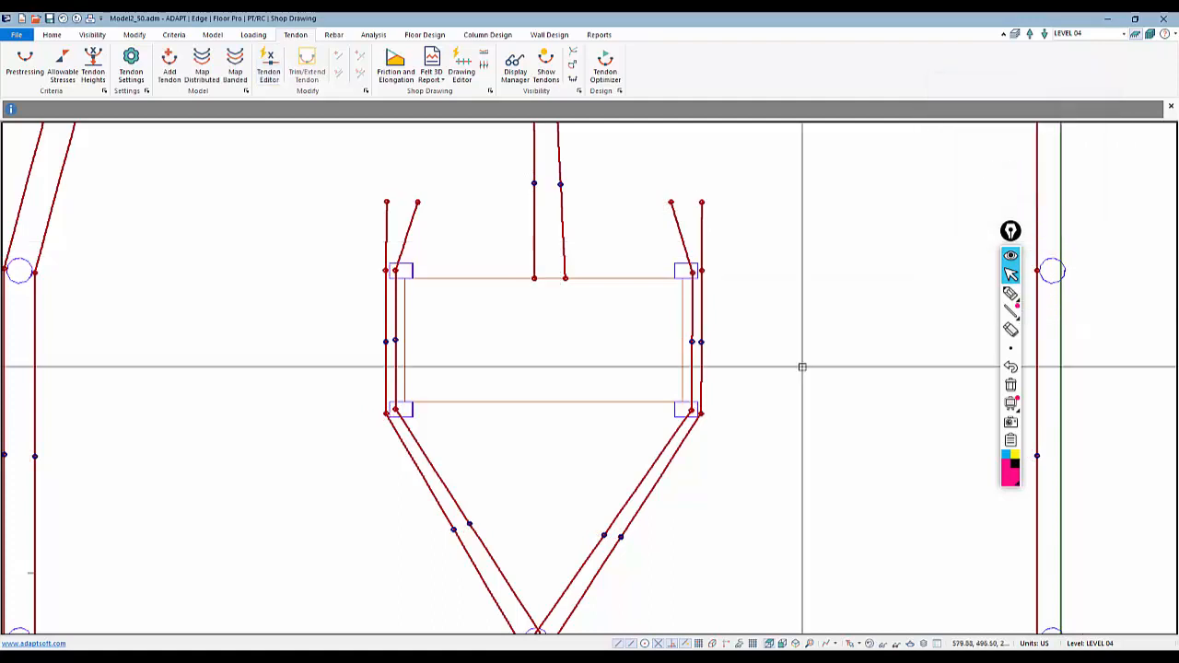
# Open Tendon 11's shape properties to review its span profile
pyautogui.doubleClick(690, 314)
pyautogui.click(147, 57)
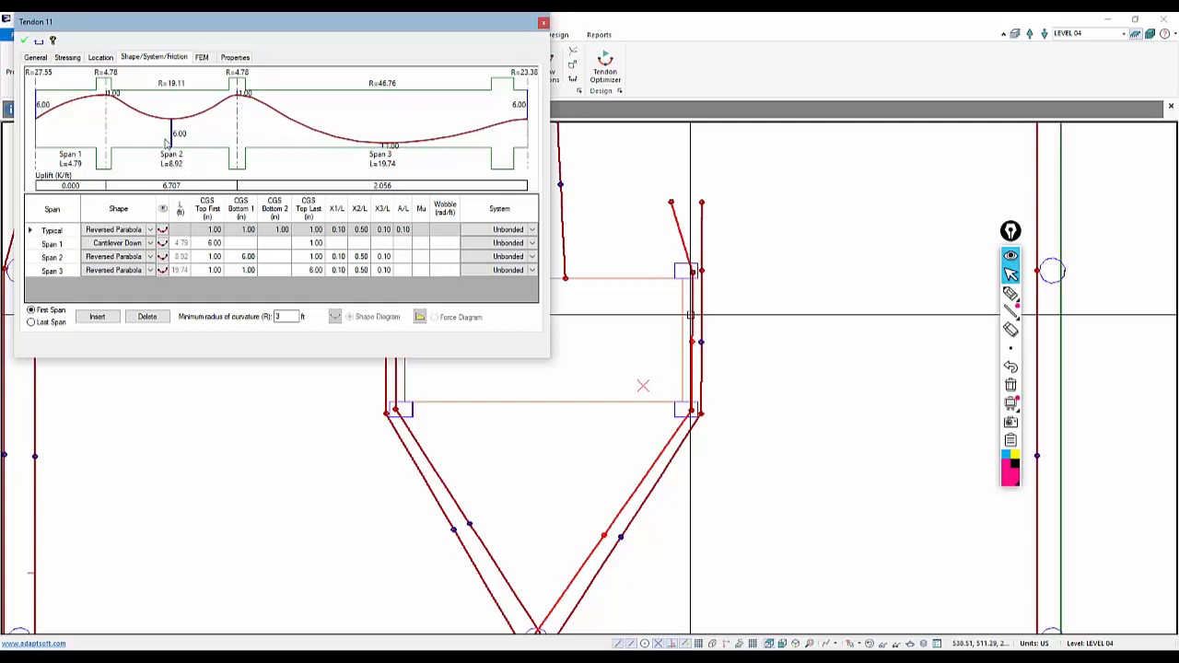
pyautogui.click(543, 22)
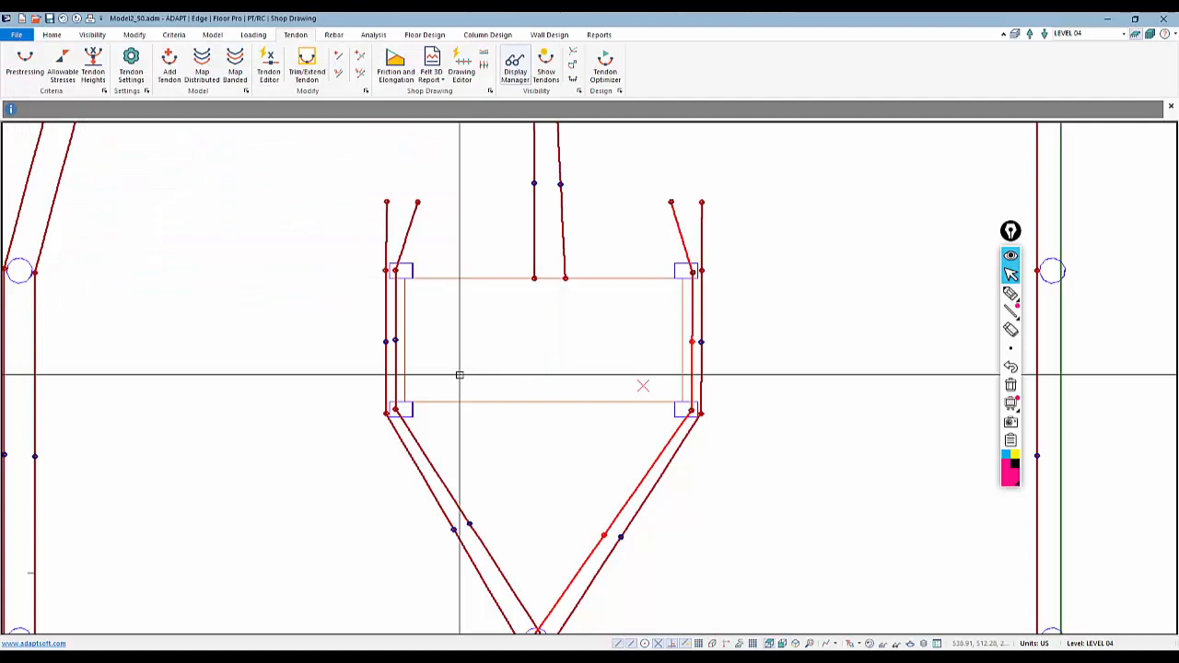
# Move the flared tendon ends above the lower opening so both tendon pairs run straight along its sides
pyautogui.click(671, 202)
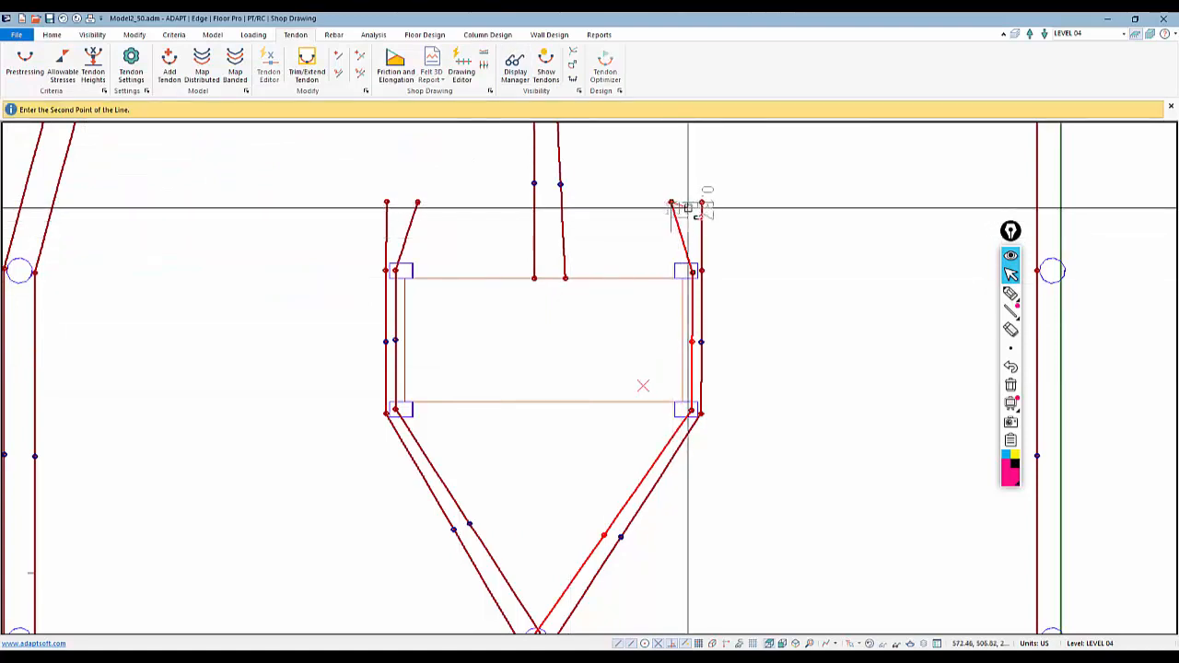
pyautogui.click(689, 203)
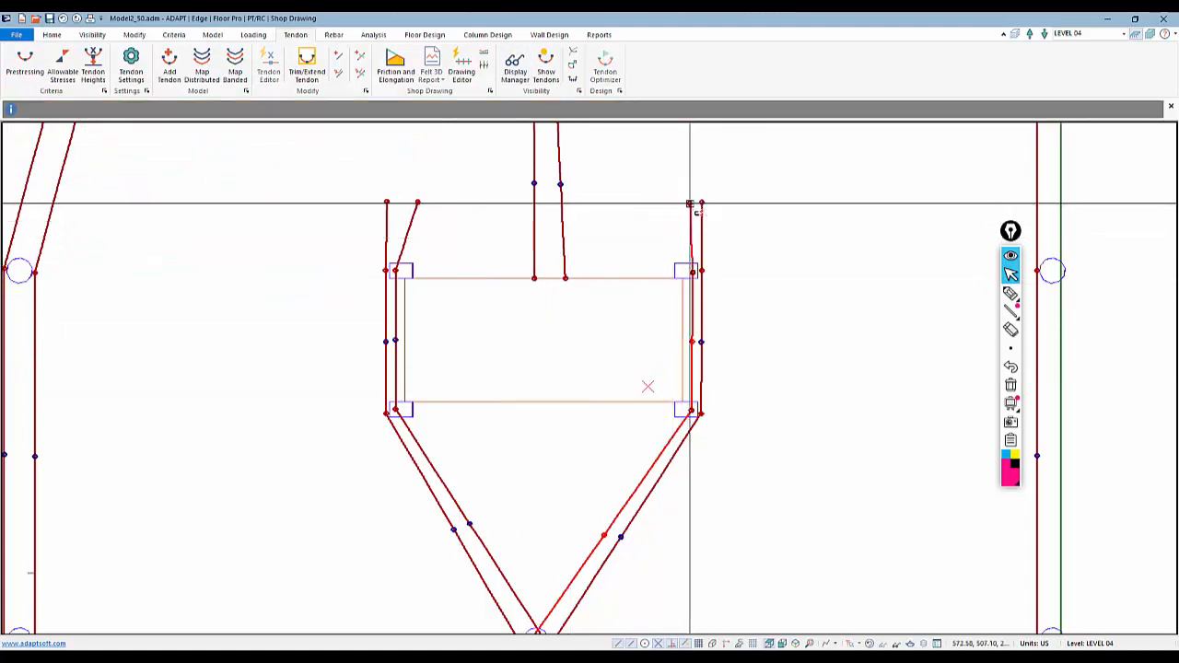
pyautogui.click(416, 203)
pyautogui.click(396, 202)
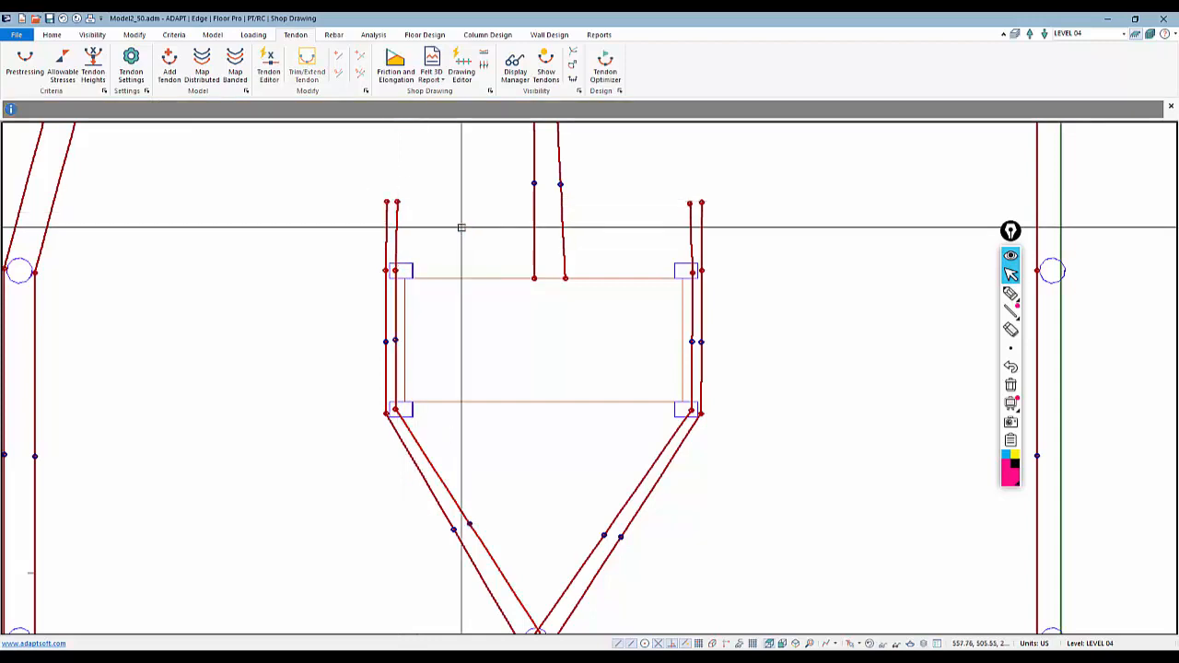
pyautogui.scroll(-3, 558, 339)
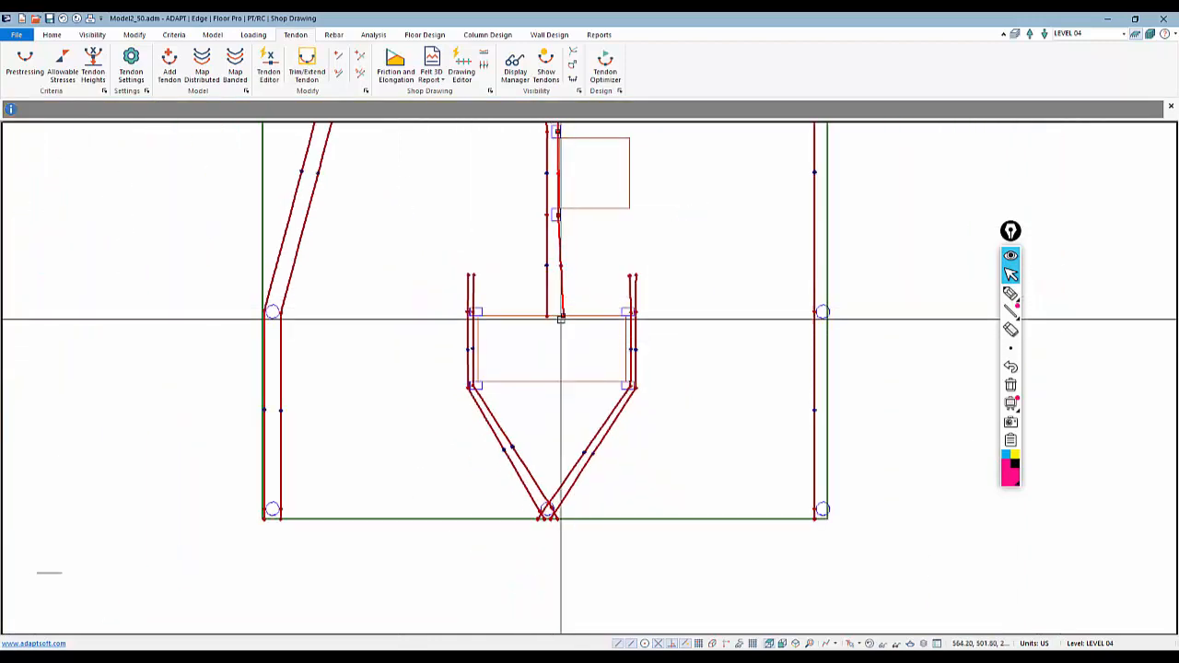
# Move the end of the central tendon onto the top edge of the lower opening
pyautogui.scroll(1, 566, 324)
pyautogui.click(565, 322)
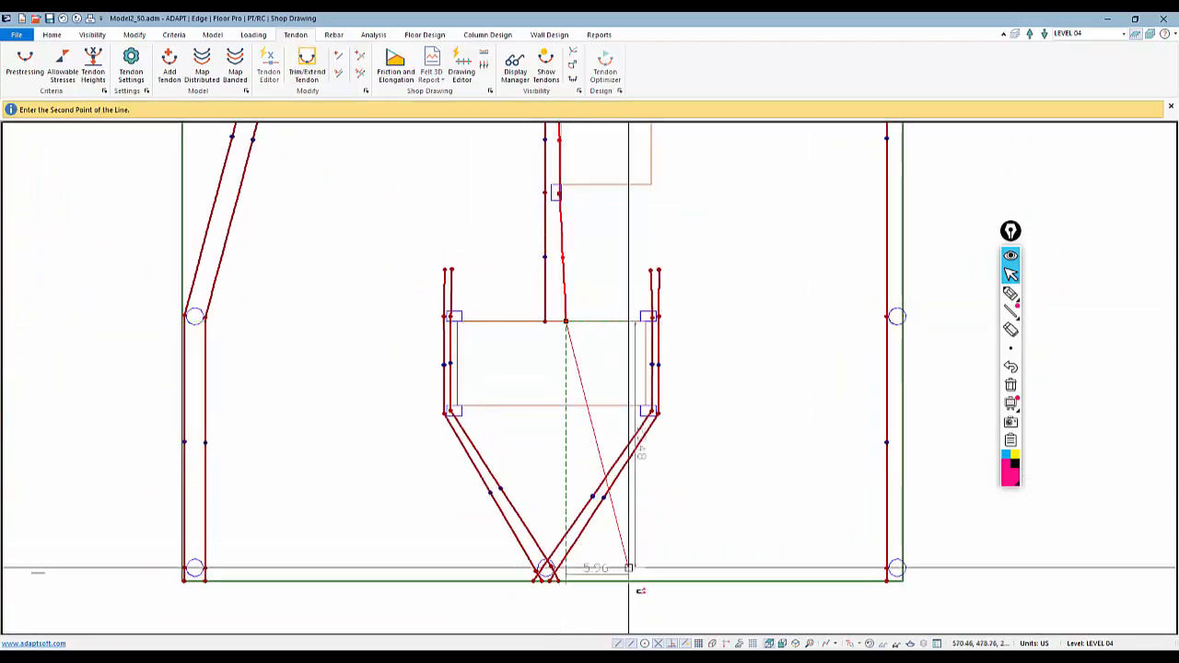
pyautogui.click(559, 321)
pyautogui.scroll(-2, 570, 359)
pyautogui.scroll(-5, 574, 379)
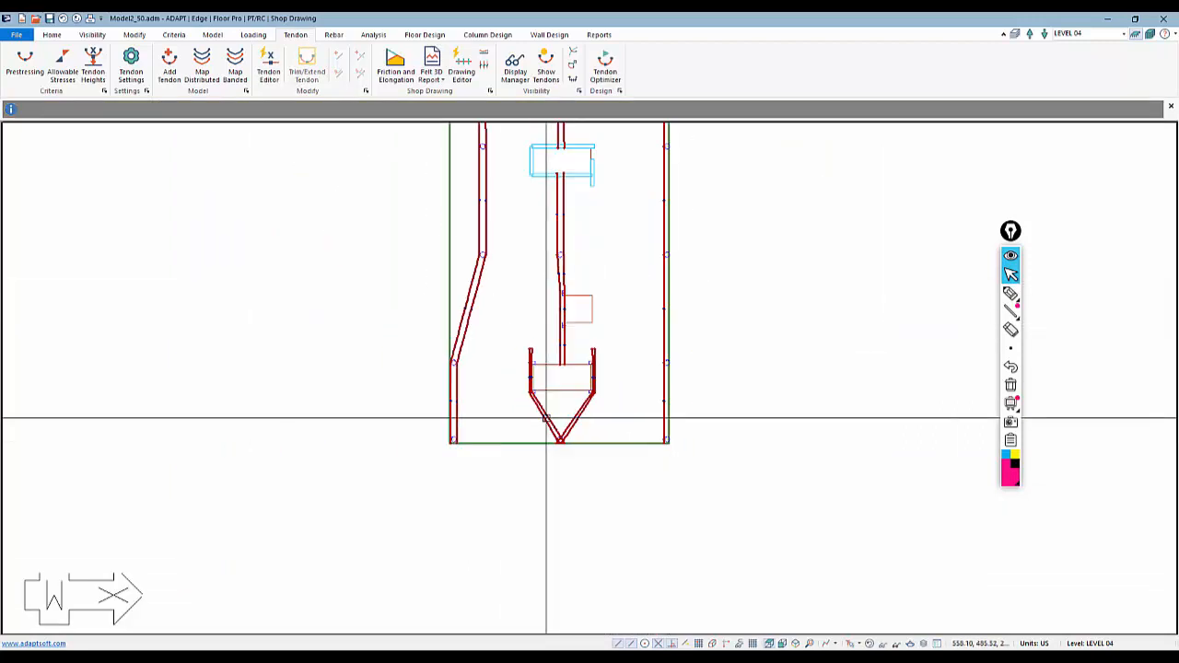
pyautogui.scroll(1, 584, 383)
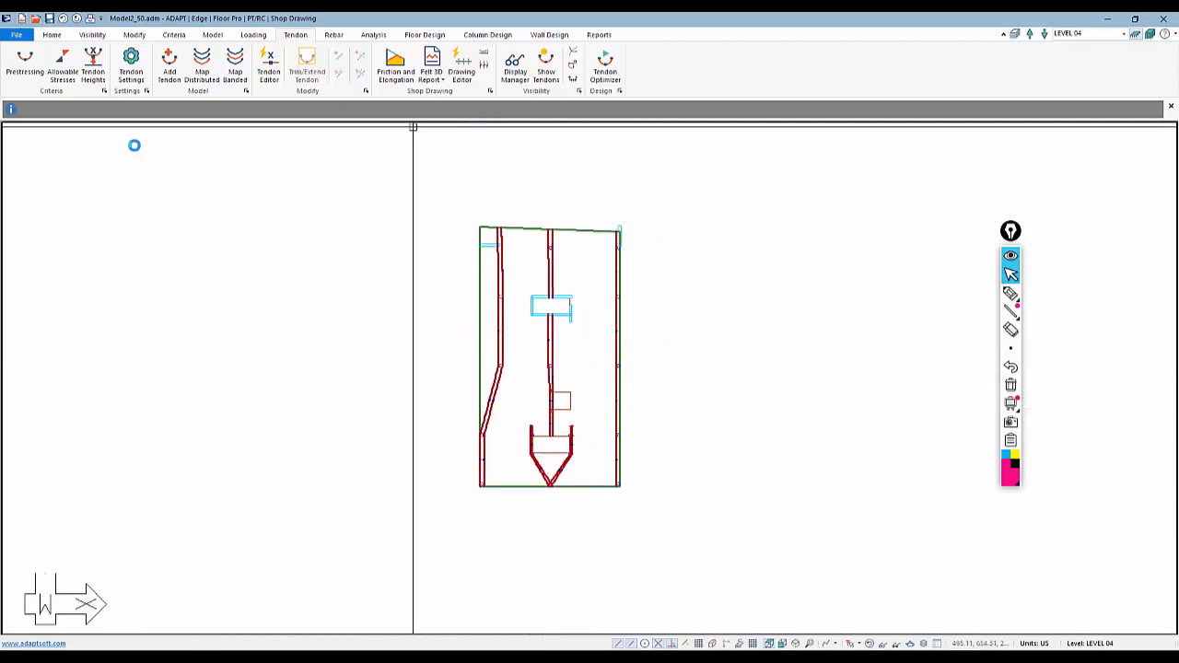
pyautogui.click(1014, 296)
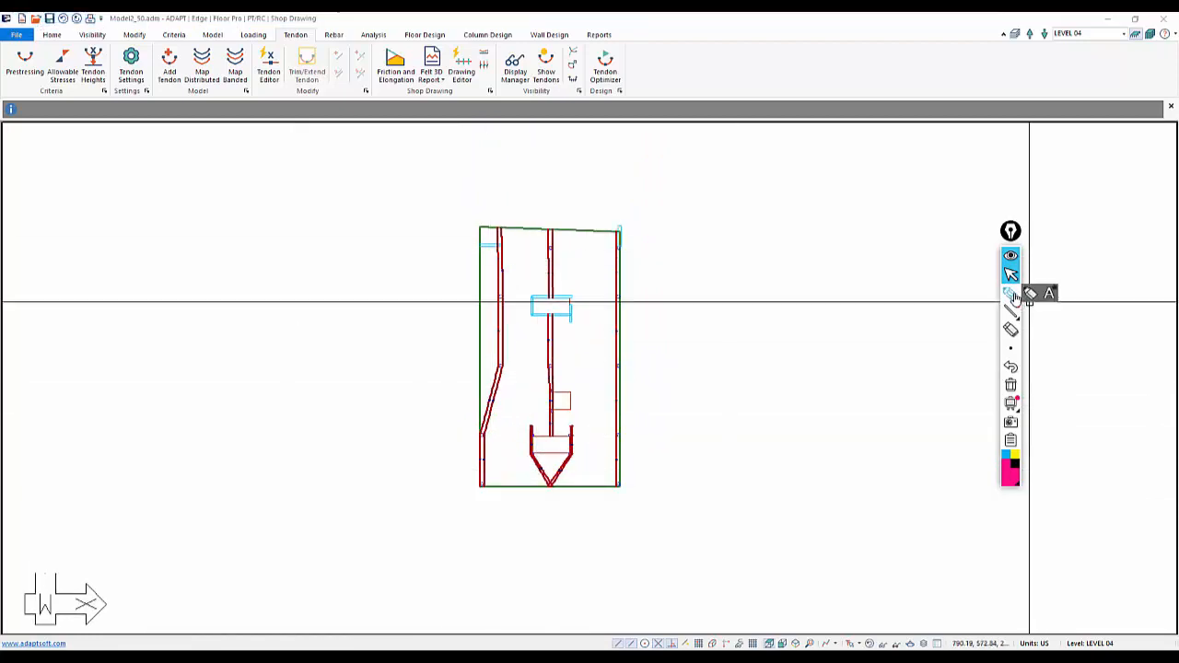
pyautogui.click(1012, 294)
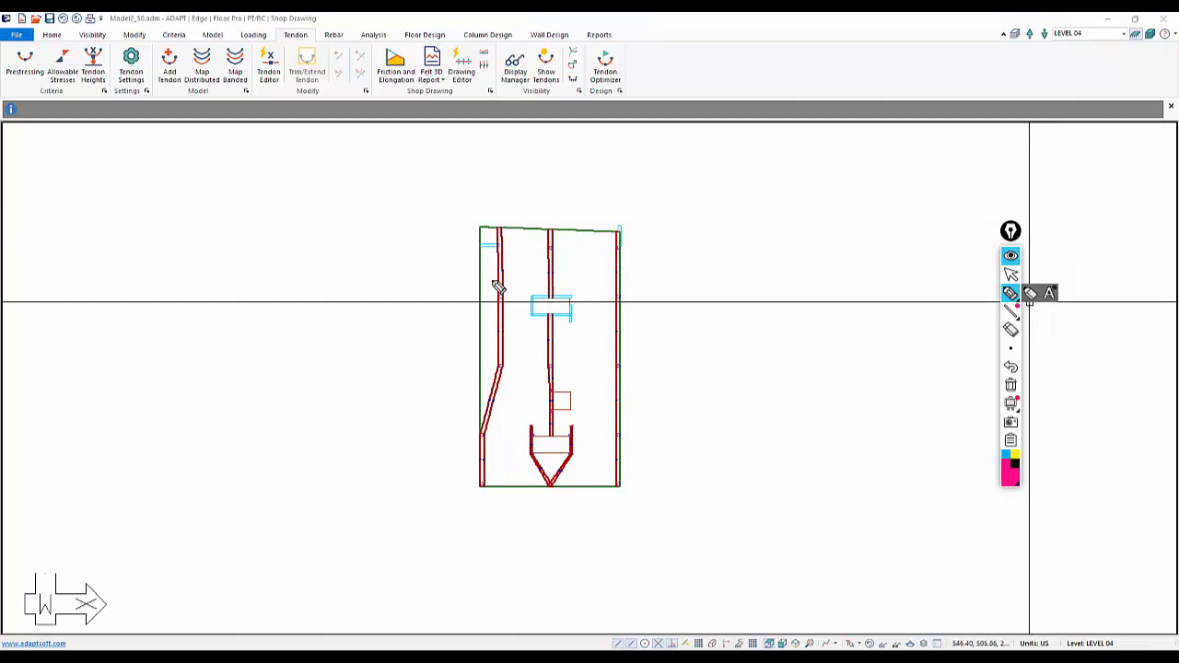
pyautogui.moveTo(485, 293)
pyautogui.mouseDown()
pyautogui.moveTo(615, 295)
pyautogui.moveTo(615, 241)
pyautogui.moveTo(521, 224)
pyautogui.moveTo(488, 293)
pyautogui.mouseUp()
pyautogui.moveTo(526, 248); pyautogui.dragTo(527, 258)
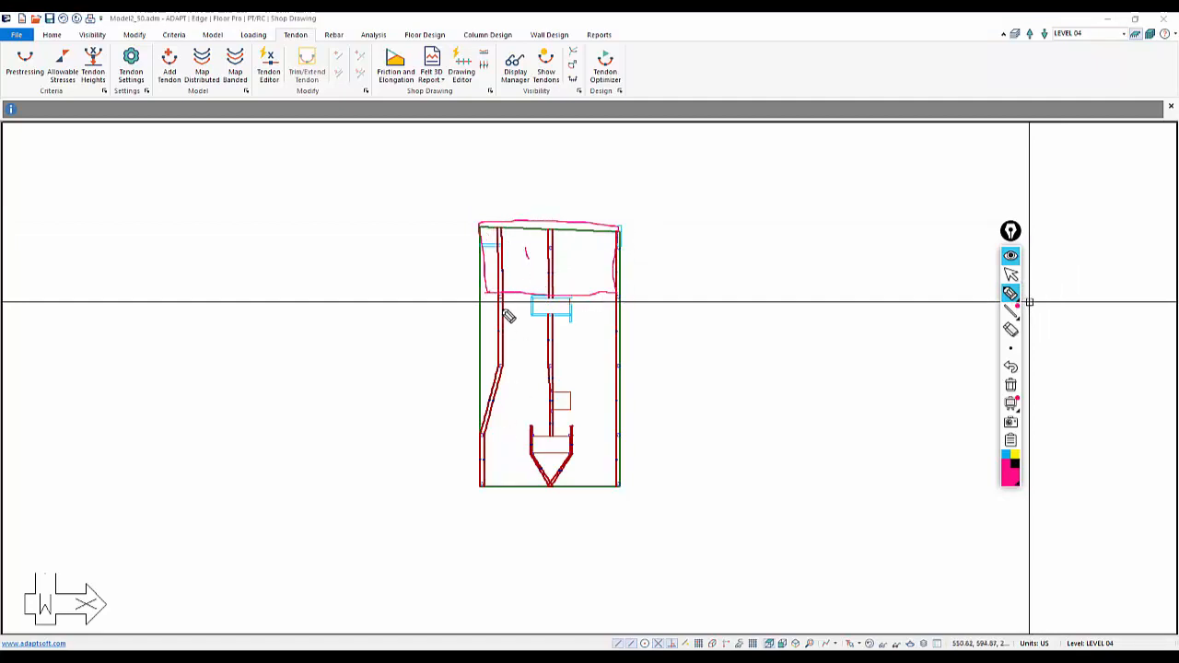
pyautogui.moveTo(509, 315)
pyautogui.mouseDown()
pyautogui.moveTo(492, 322)
pyautogui.moveTo(534, 319)
pyautogui.moveTo(507, 300)
pyautogui.moveTo(513, 313)
pyautogui.moveTo(574, 304)
pyautogui.moveTo(619, 325)
pyautogui.moveTo(585, 306)
pyautogui.mouseUp()
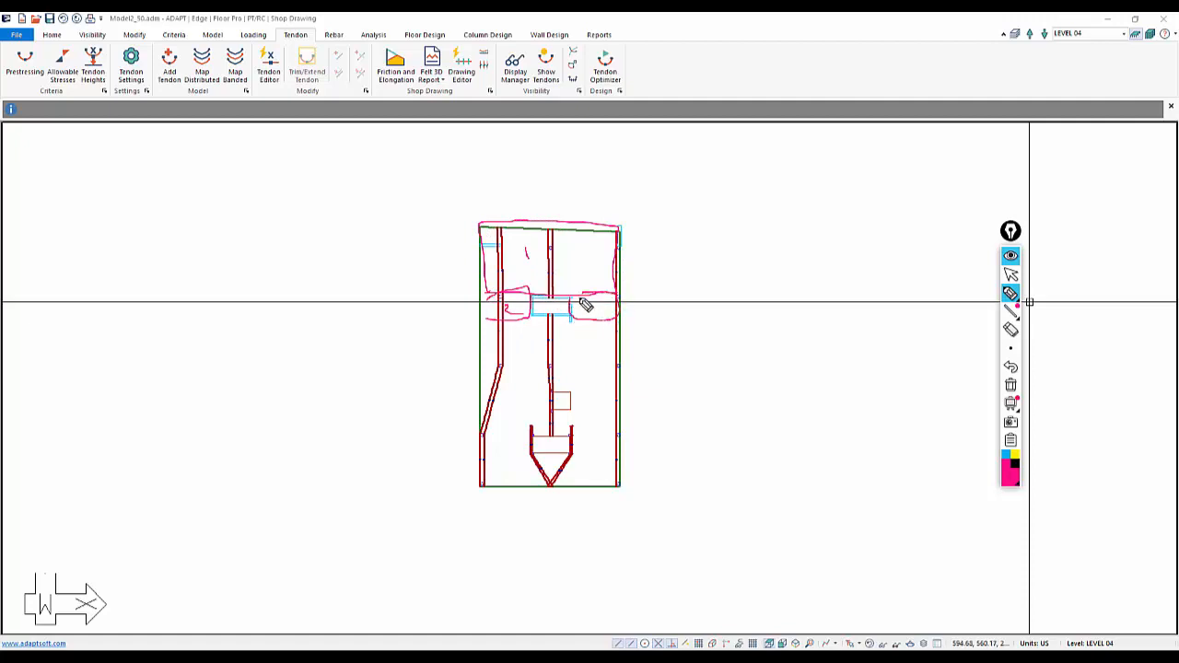
pyautogui.moveTo(483, 391)
pyautogui.mouseDown()
pyautogui.moveTo(629, 379)
pyautogui.moveTo(524, 317)
pyautogui.moveTo(494, 353)
pyautogui.mouseUp()
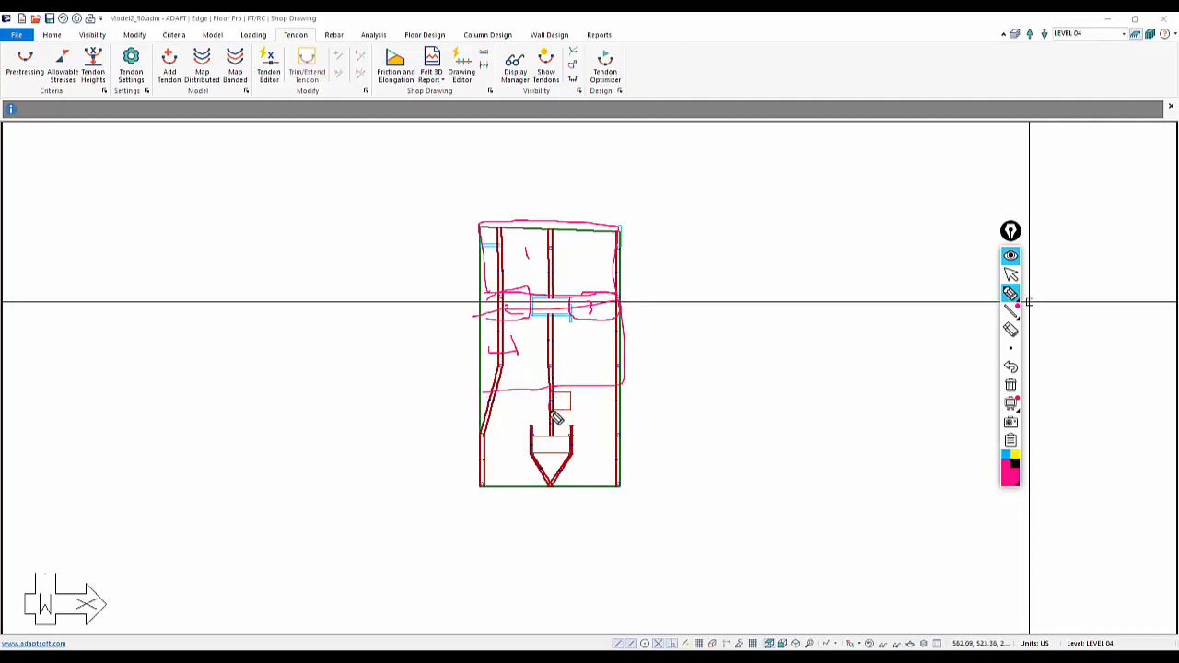
pyautogui.moveTo(555, 414)
pyautogui.mouseDown()
pyautogui.moveTo(491, 404)
pyautogui.moveTo(483, 390)
pyautogui.moveTo(584, 403)
pyautogui.mouseUp()
pyautogui.moveTo(487, 415)
pyautogui.mouseDown()
pyautogui.moveTo(611, 408)
pyautogui.moveTo(590, 434)
pyautogui.moveTo(472, 435)
pyautogui.moveTo(517, 425)
pyautogui.moveTo(507, 457)
pyautogui.mouseUp()
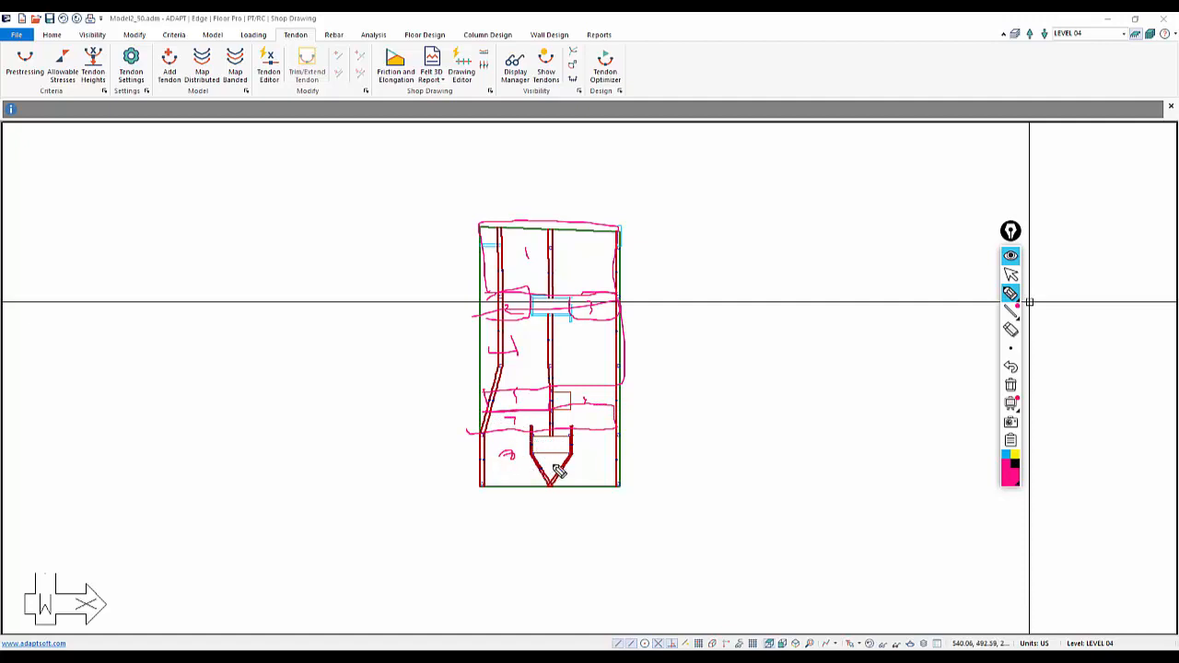
pyautogui.moveTo(592, 441); pyautogui.dragTo(596, 452)
pyautogui.click(1010, 274)
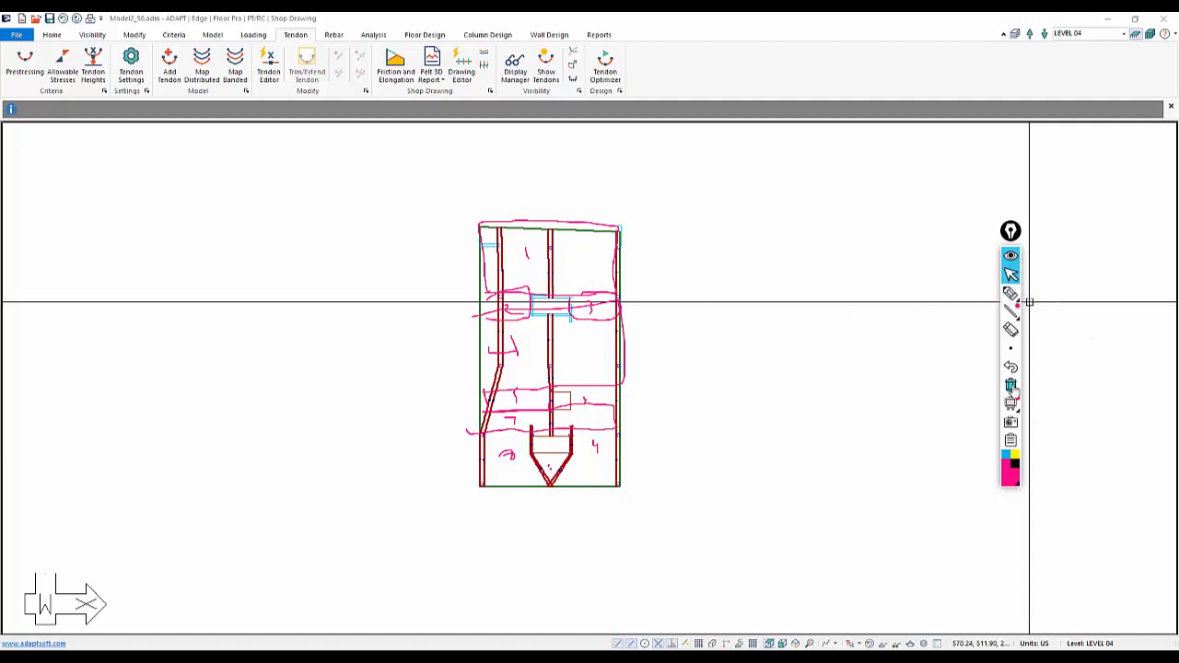
pyautogui.click(1010, 385)
# Open the slab region's properties to check its thickness, then close them
pyautogui.doubleClick(519, 228)
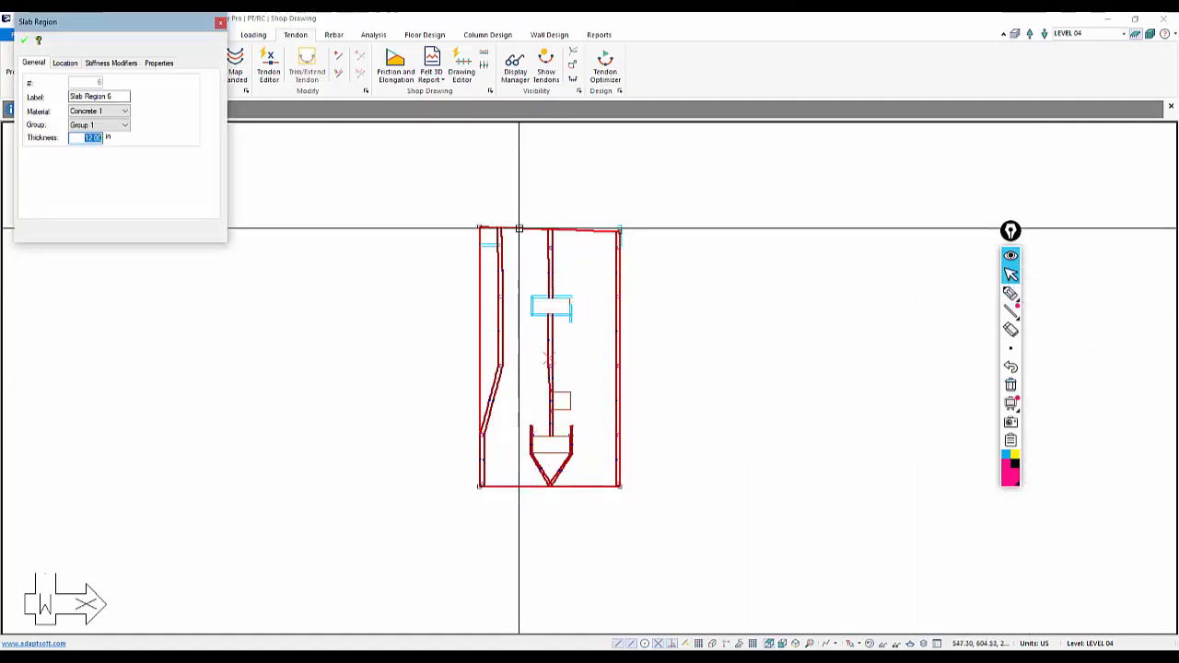
pyautogui.press('Escape')
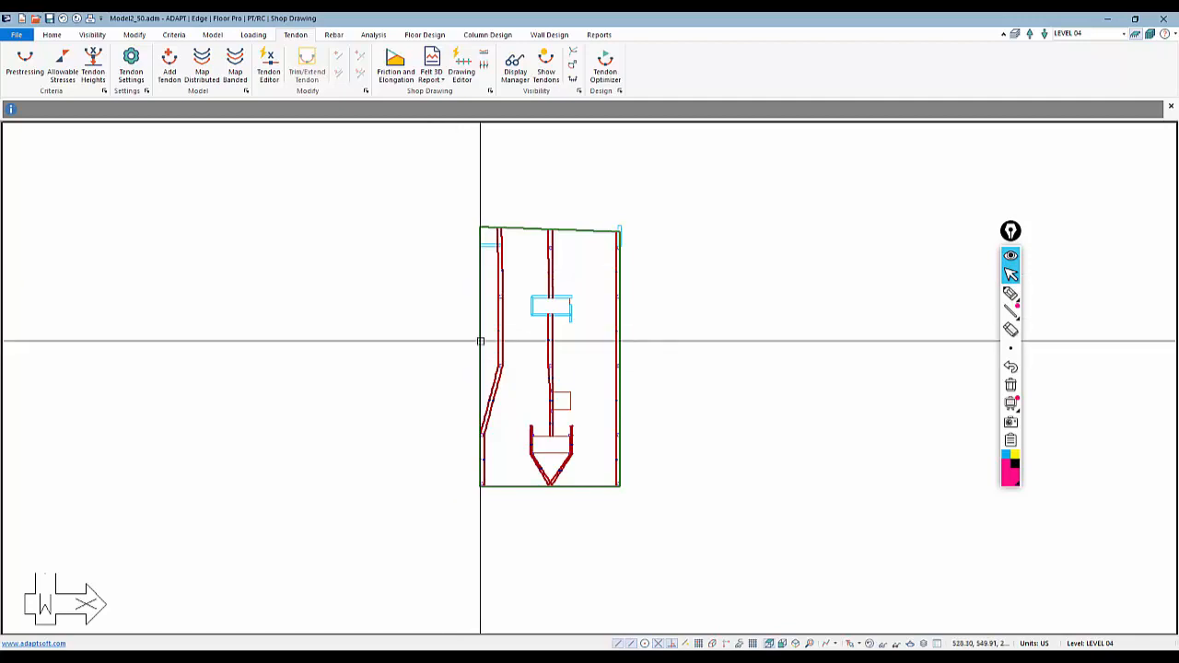
# Add a straight tendon along the slab's top edge, from the left edge to the right edge
pyautogui.scroll(3, 522, 218)
pyautogui.scroll(2, 488, 230)
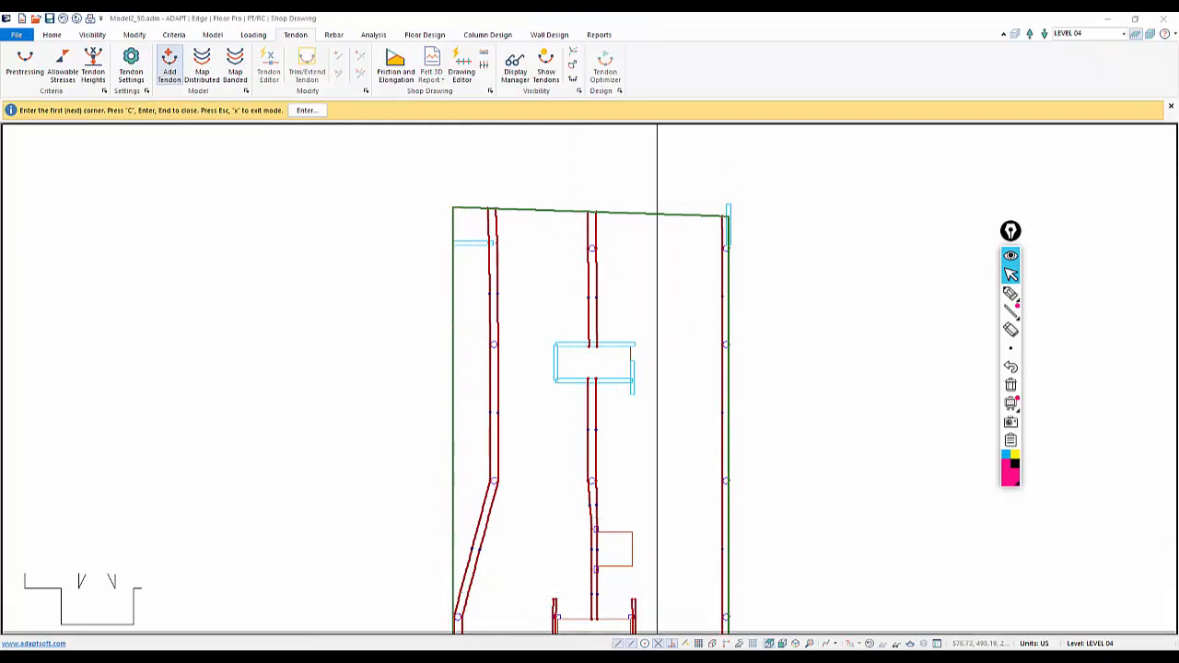
pyautogui.click(451, 219)
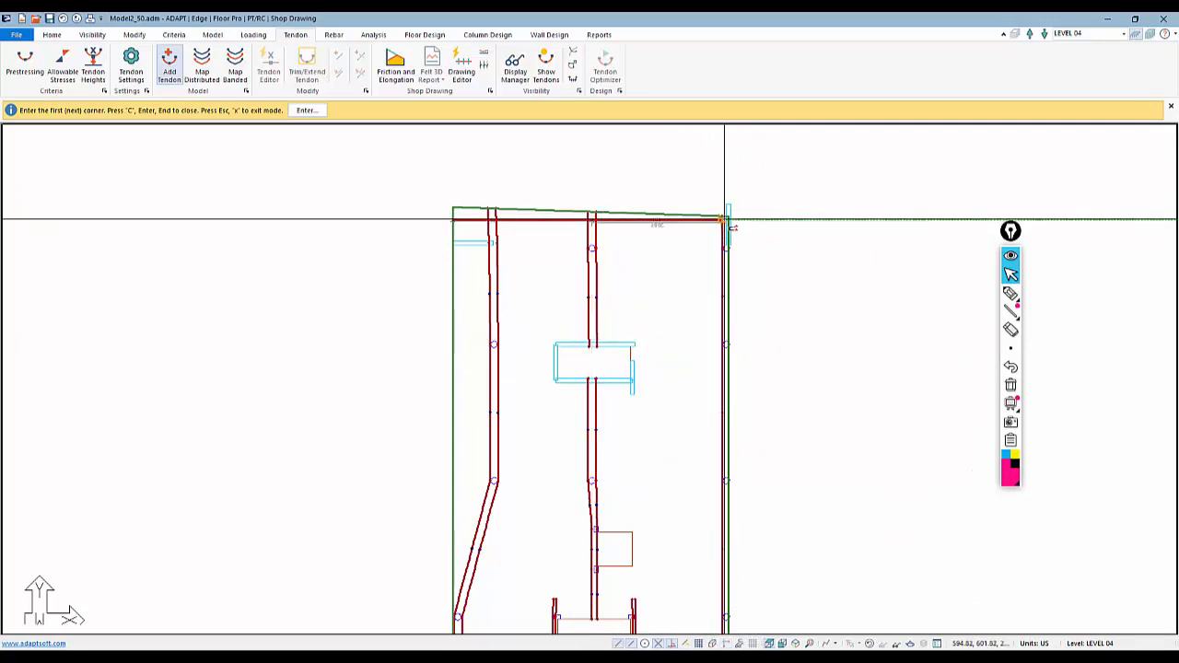
pyautogui.click(728, 219)
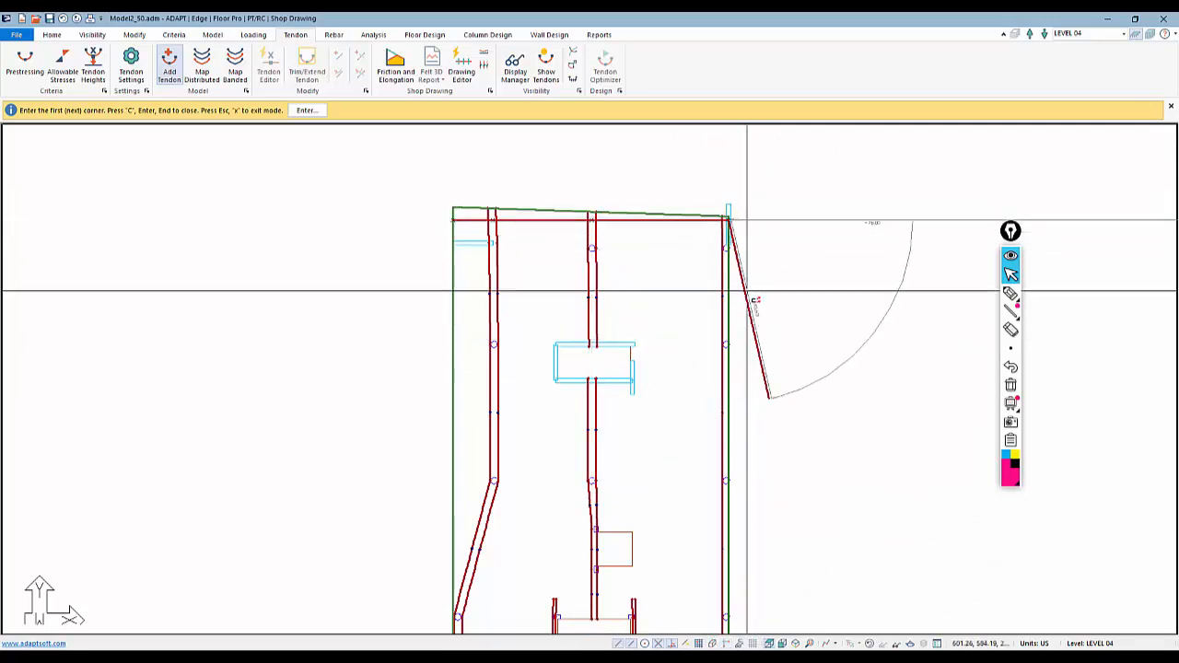
pyautogui.scroll(-1, 537, 226)
pyautogui.rightClick(526, 164)
pyautogui.click(550, 175)
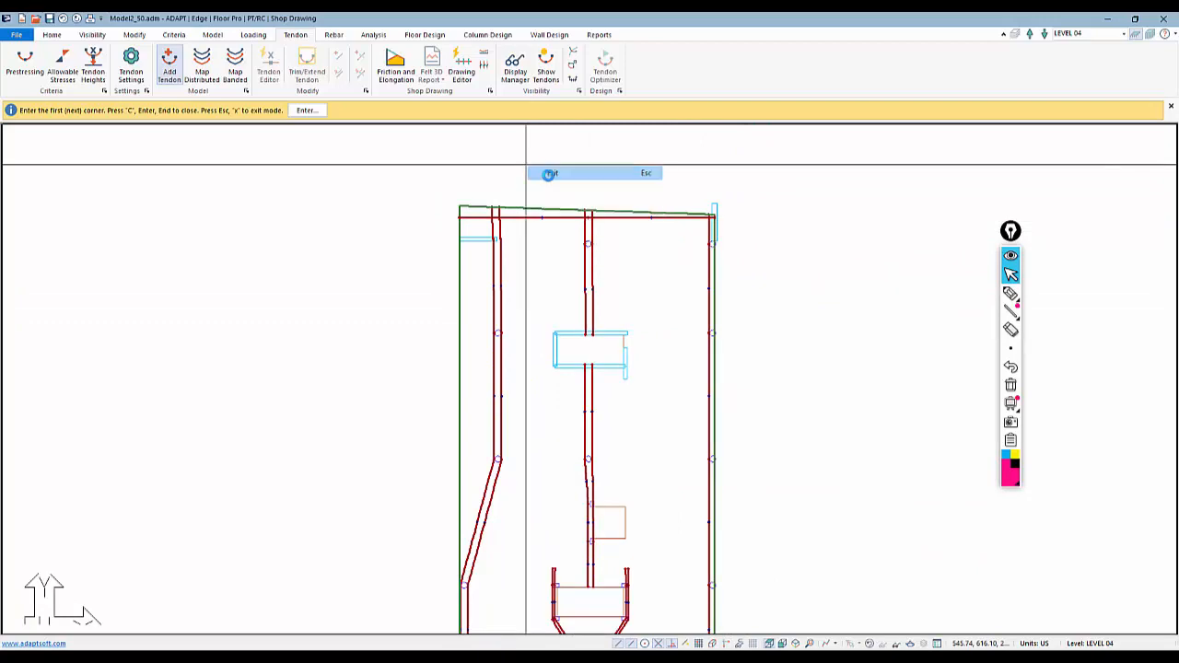
# Set the new top-edge tendon's number of strands to 3 and apply
pyautogui.scroll(1, 533, 223)
pyautogui.scroll(1, 531, 223)
pyautogui.doubleClick(531, 211)
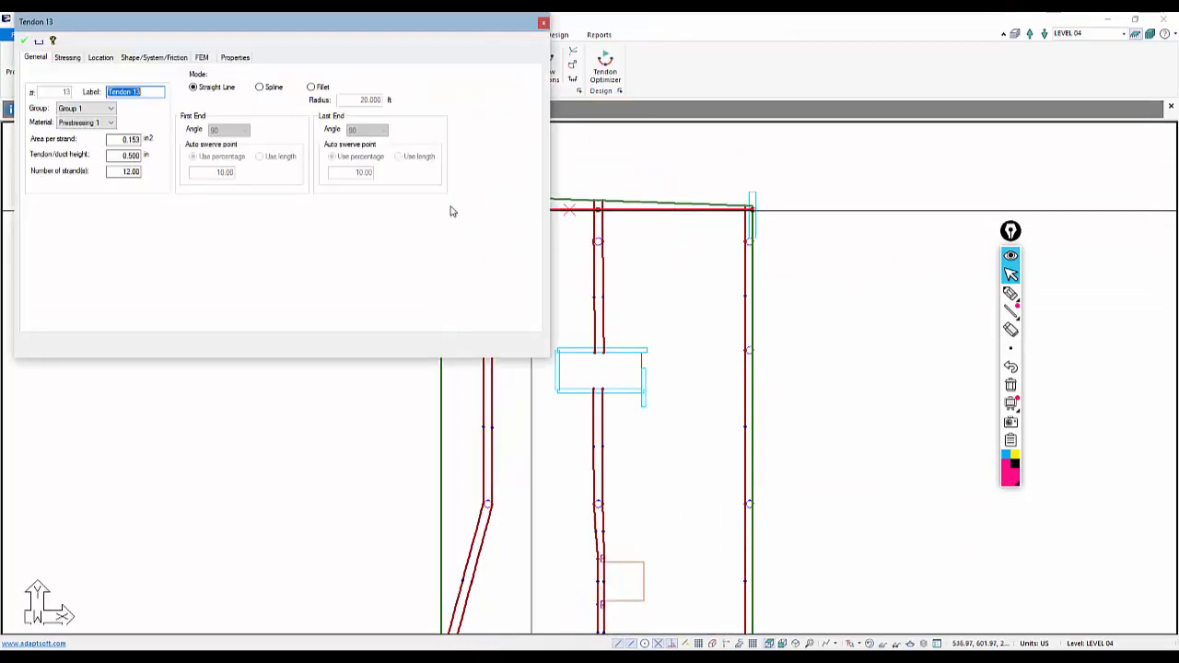
pyautogui.doubleClick(138, 173)
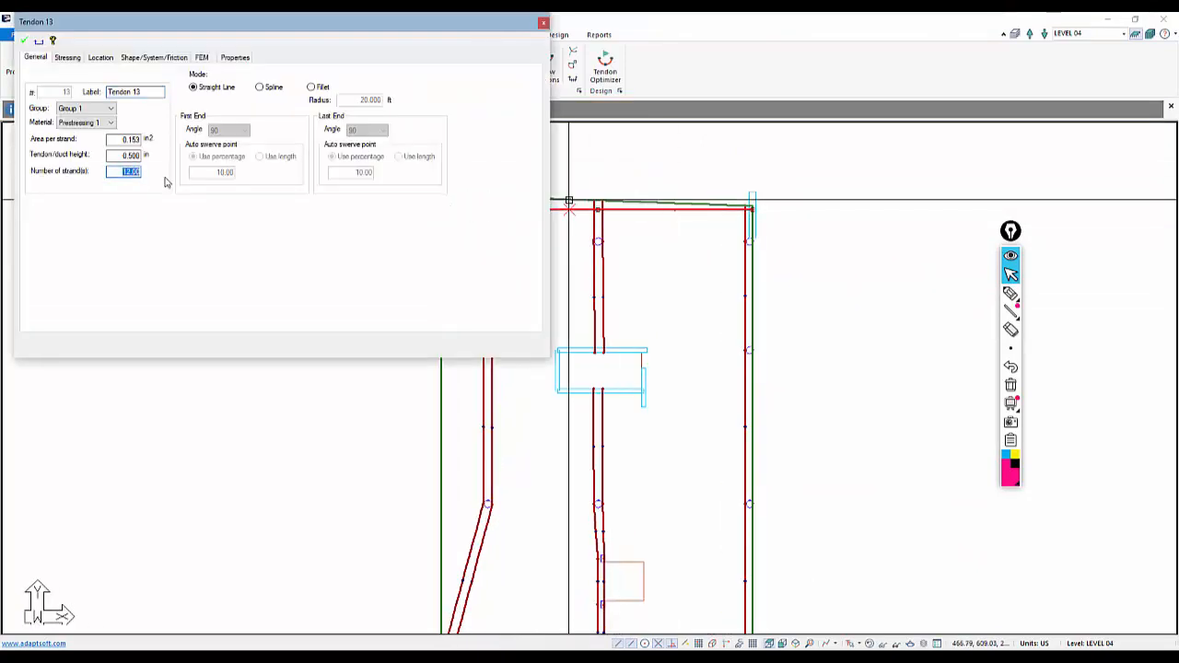
pyautogui.write('3')
pyautogui.click(24, 41)
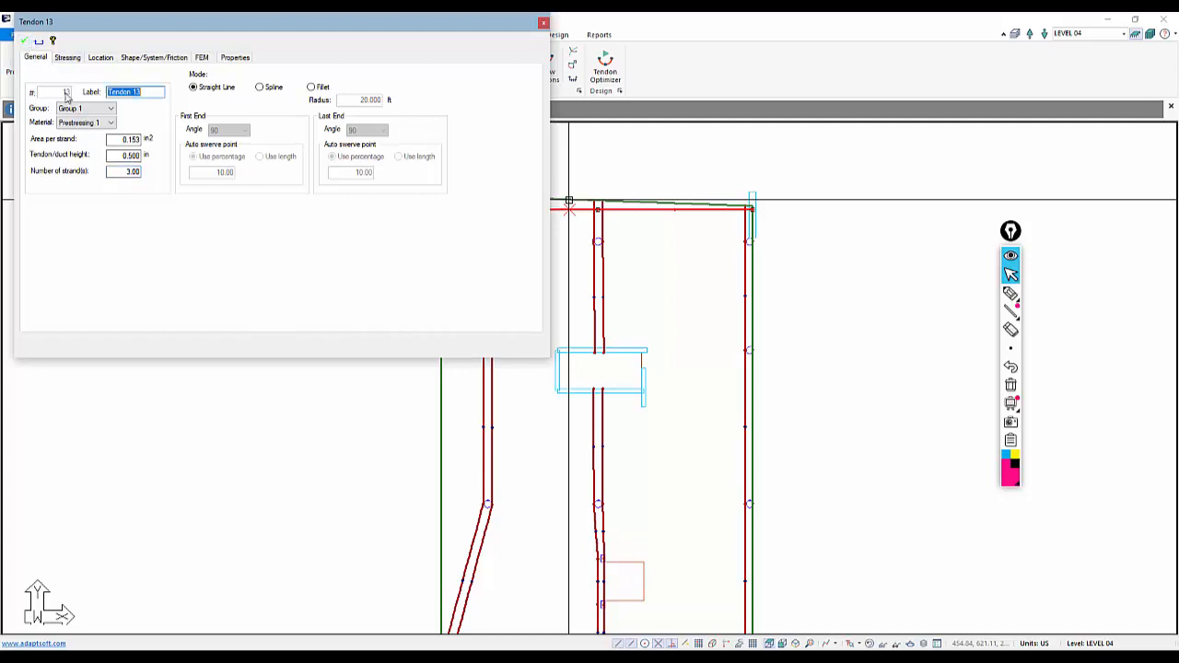
# Review the top-edge tendon's stressing force and its span shape profile
pyautogui.click(68, 58)
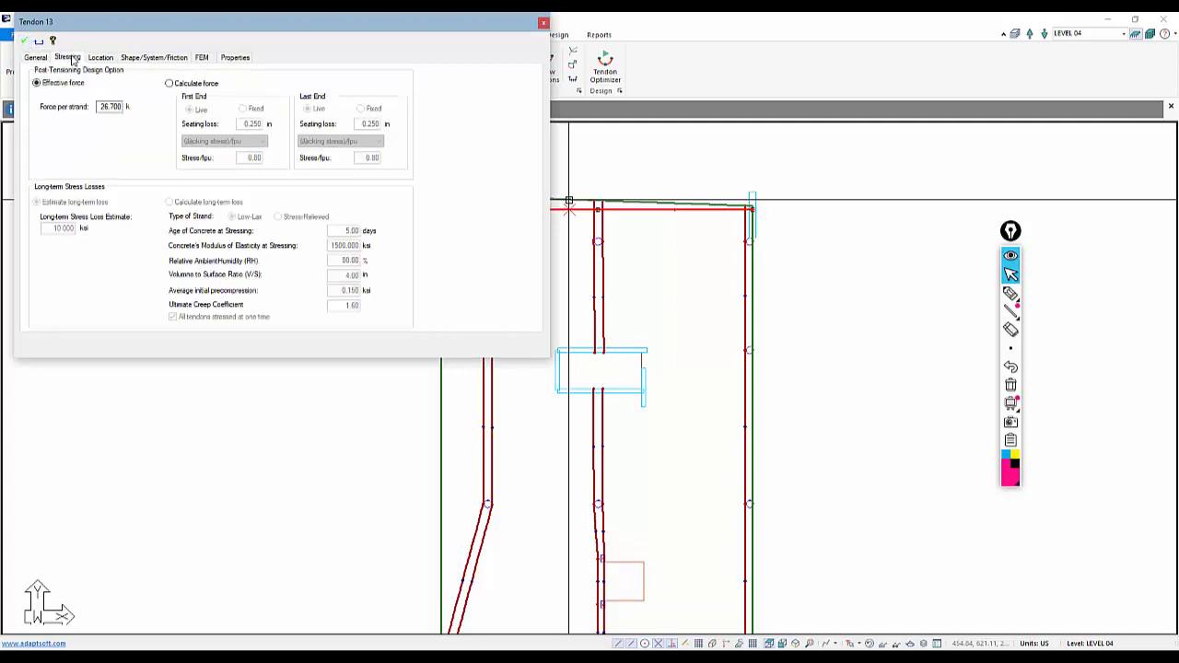
pyautogui.doubleClick(111, 107)
pyautogui.click(140, 58)
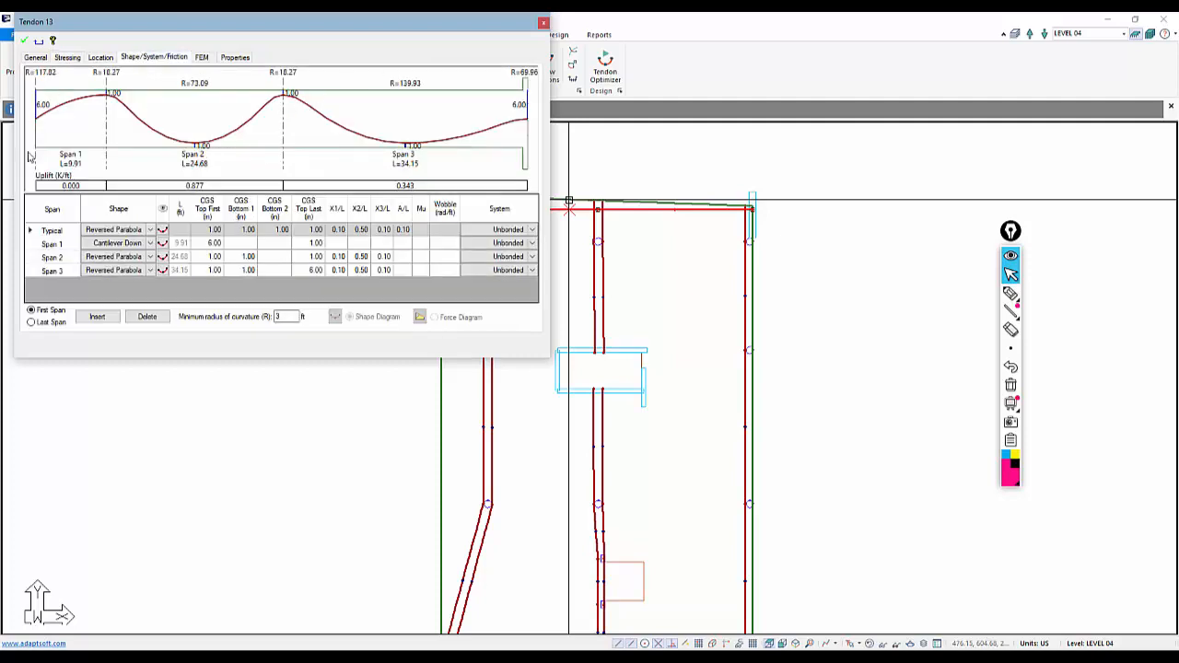
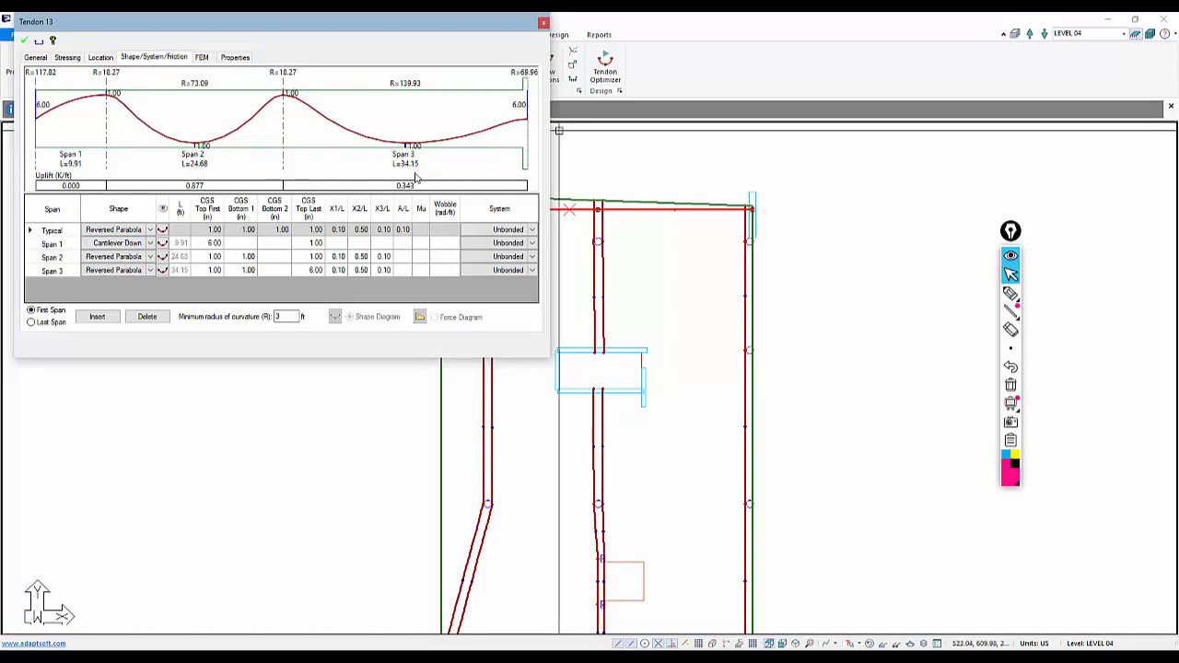
# Copy the top-edge tendon repeatedly downward at a -4 ft Y offset to fill the slab with parallel tendons
pyautogui.click(637, 263)
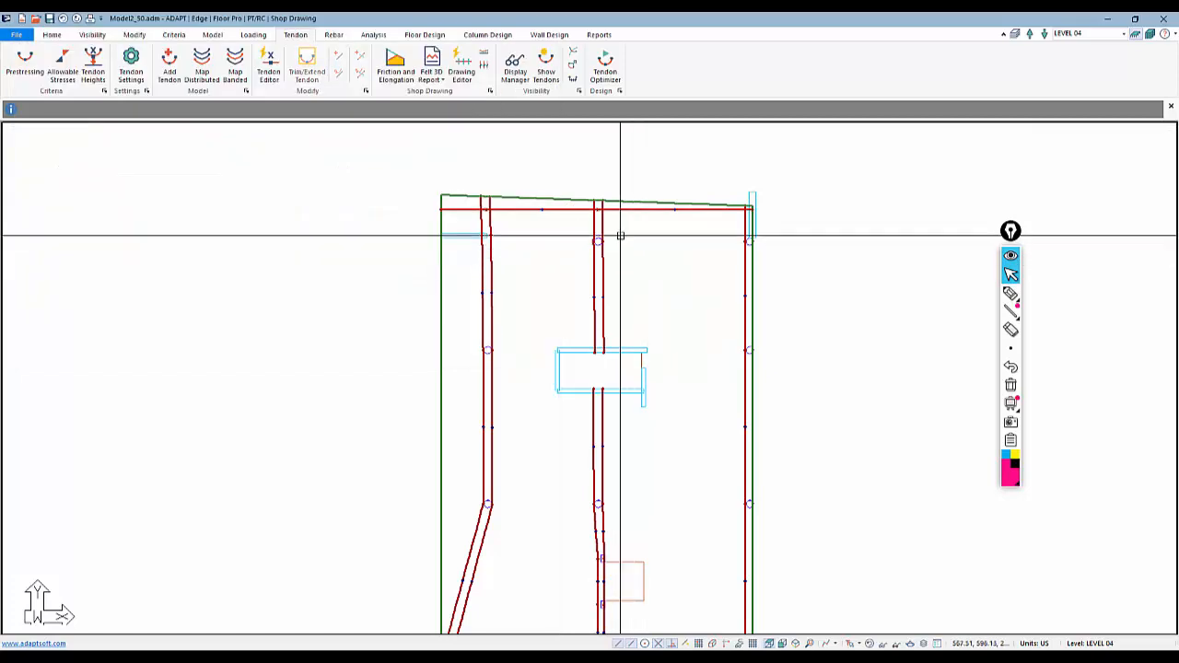
pyautogui.scroll(-1, 604, 210)
pyautogui.click(553, 210)
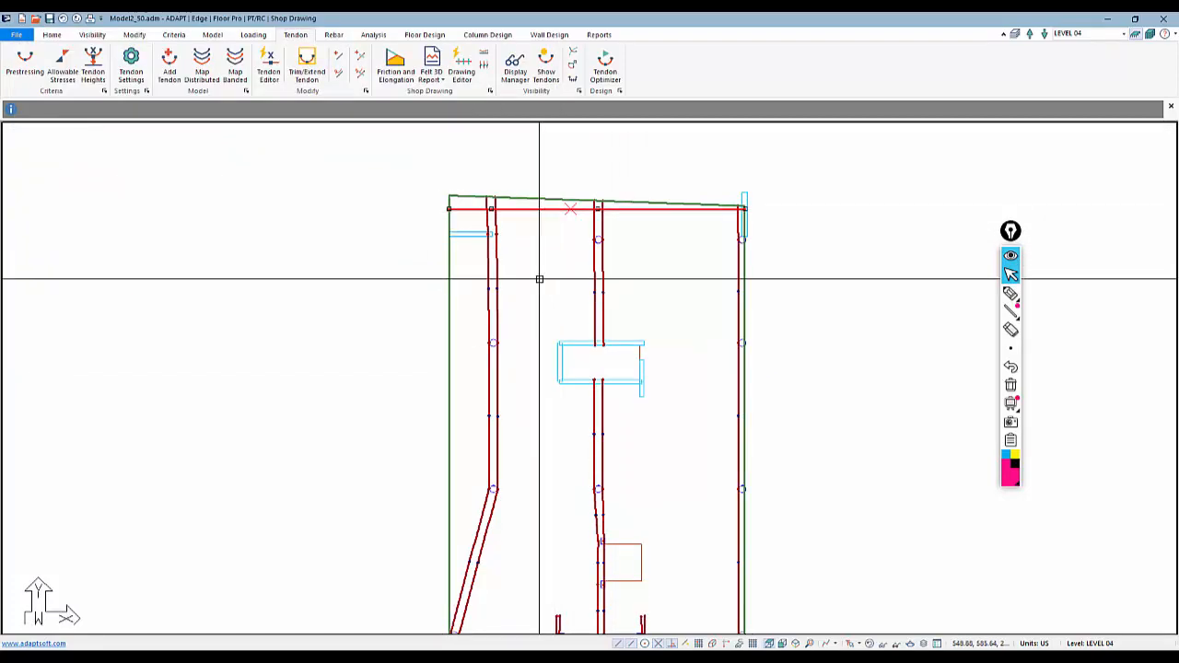
pyautogui.click(135, 35)
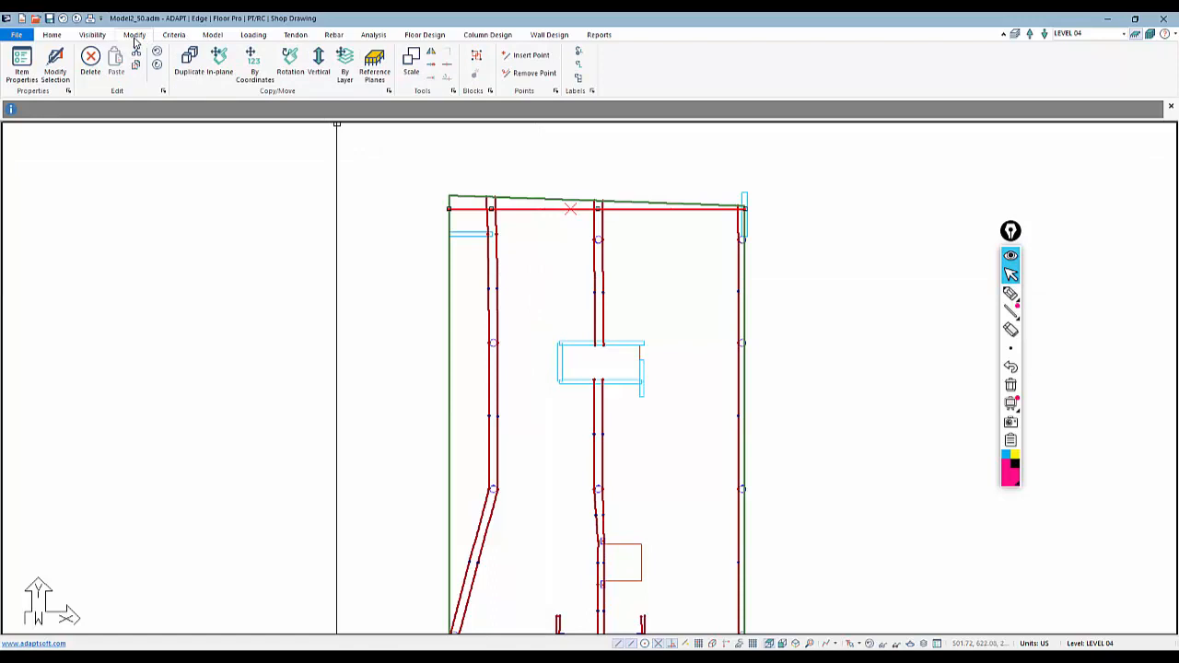
pyautogui.click(254, 67)
pyautogui.doubleClick(543, 321)
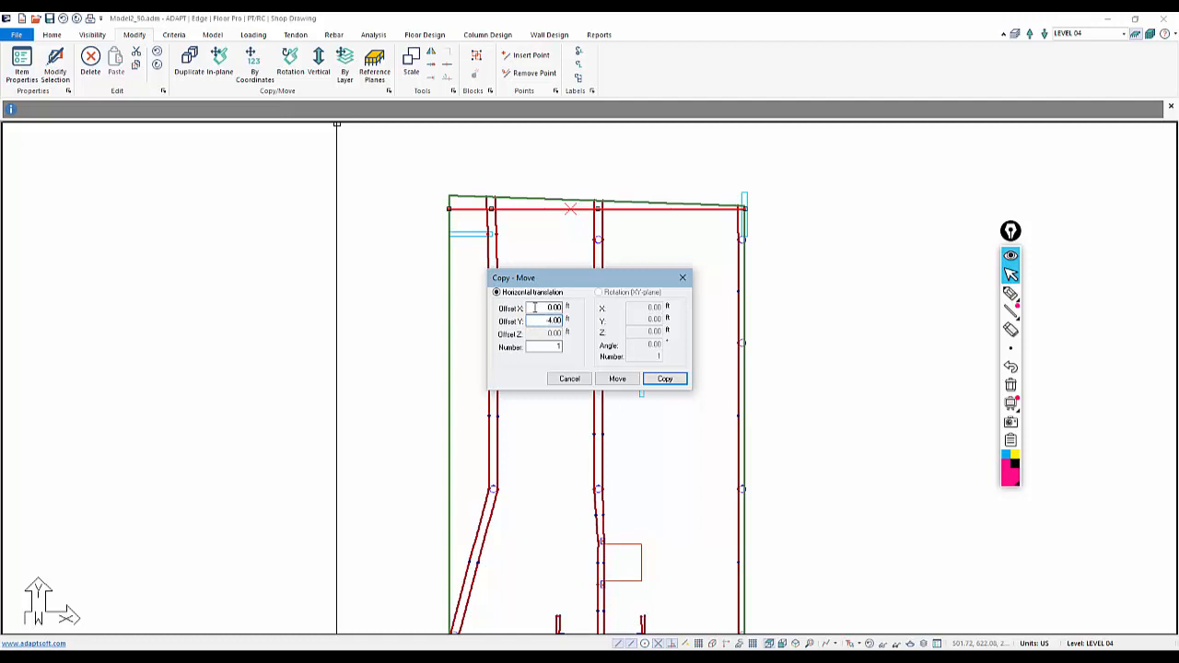
pyautogui.doubleClick(553, 347)
pyautogui.click(664, 379)
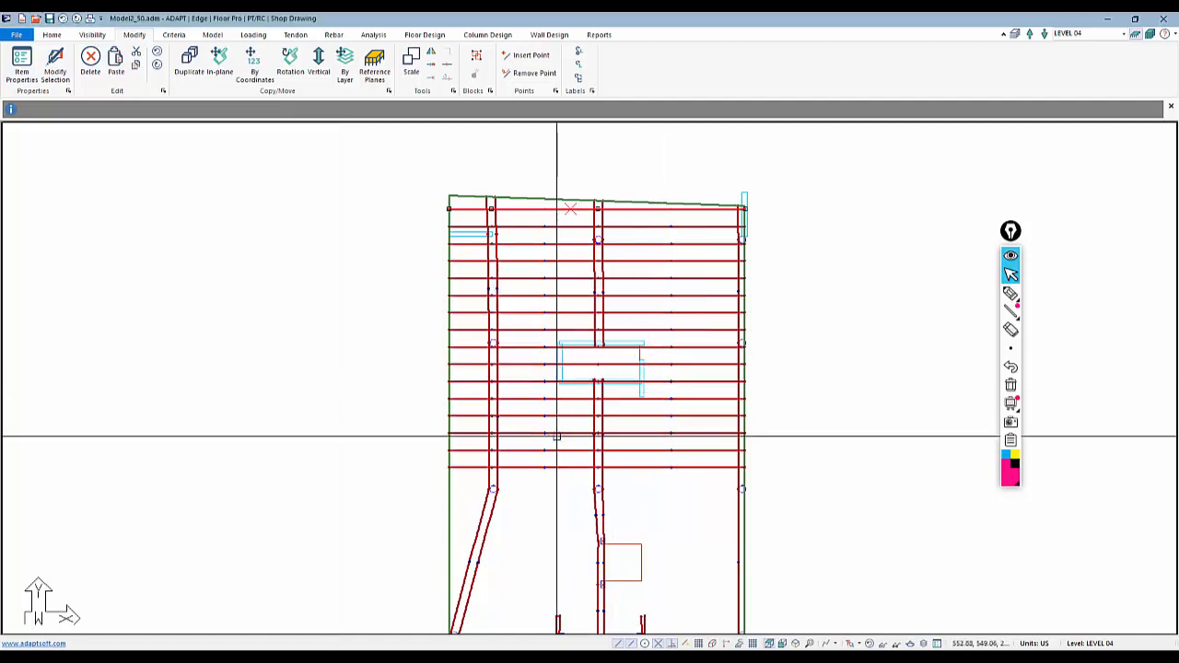
# Copy the lowest tendon again at the same -4 ft Y offset to extend the tendon band further down
pyautogui.scroll(-1, 552, 219)
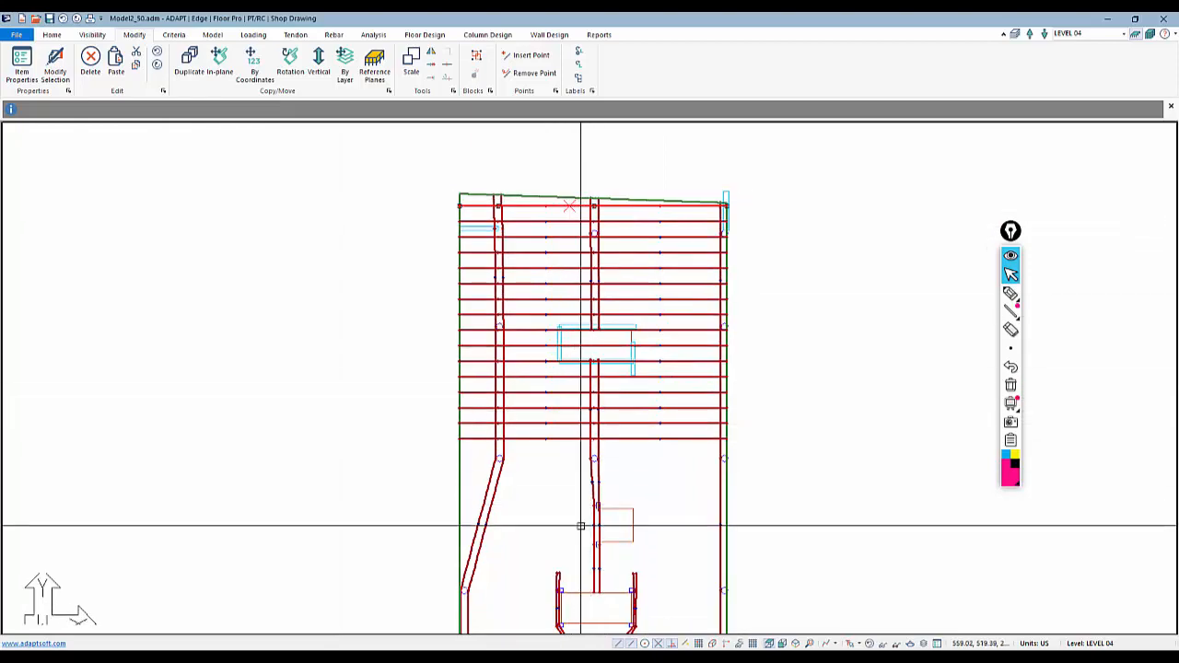
pyautogui.moveTo(538, 484); pyautogui.dragTo(571, 452, button='middle')
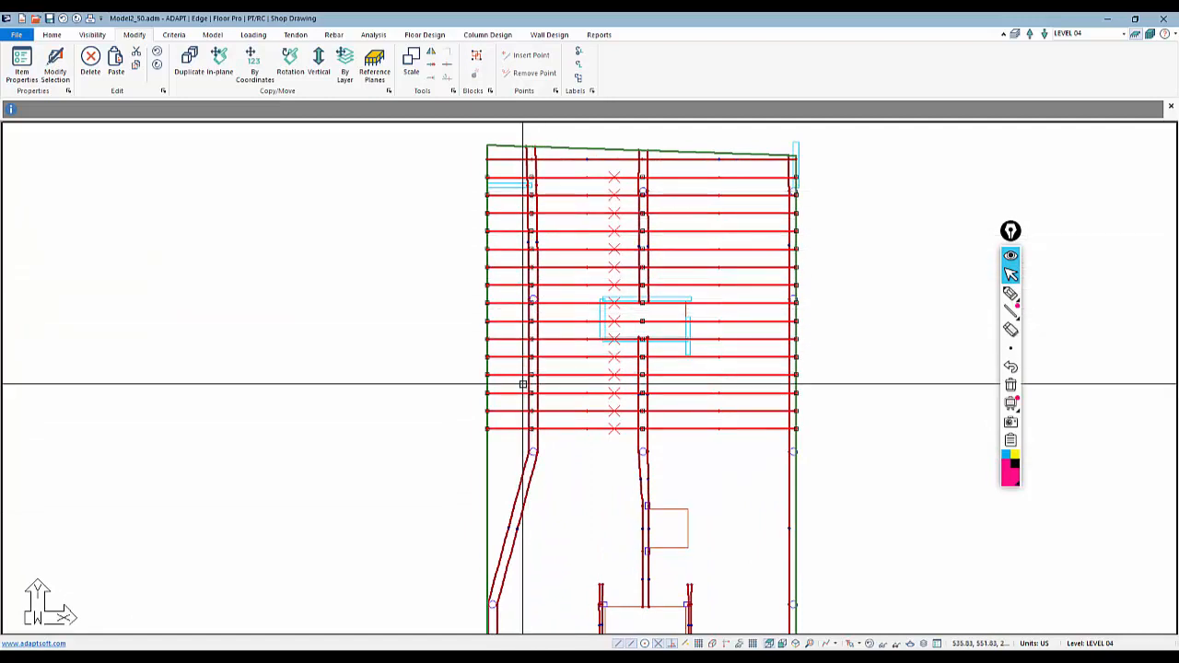
pyautogui.click(510, 160)
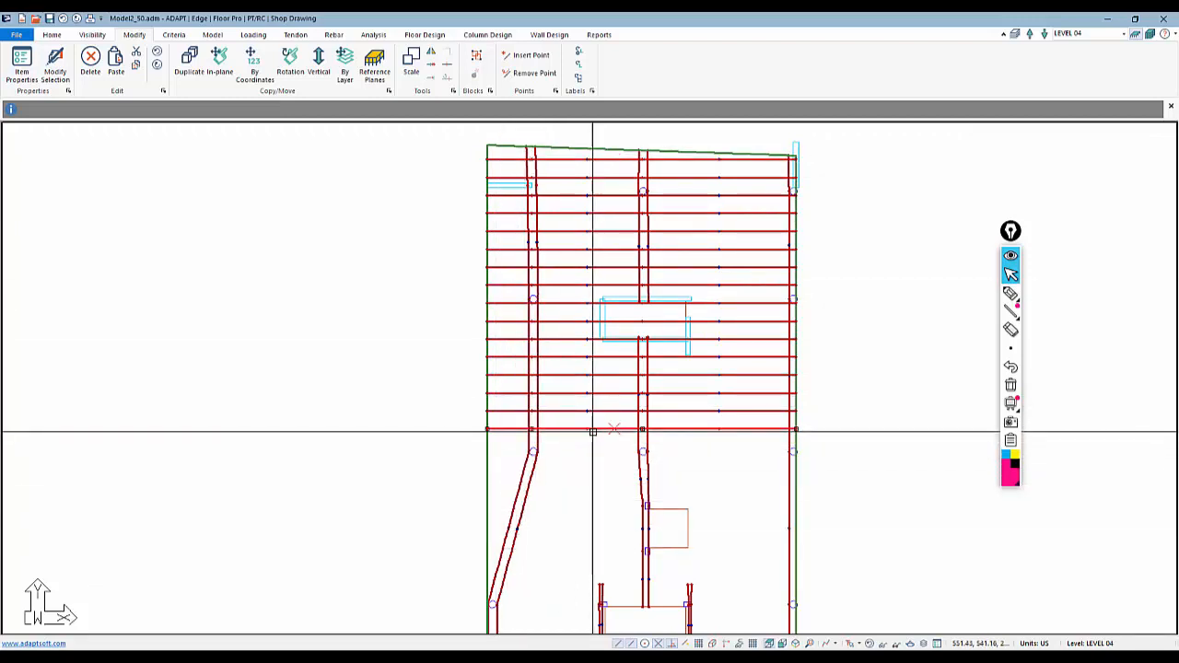
pyautogui.click(255, 66)
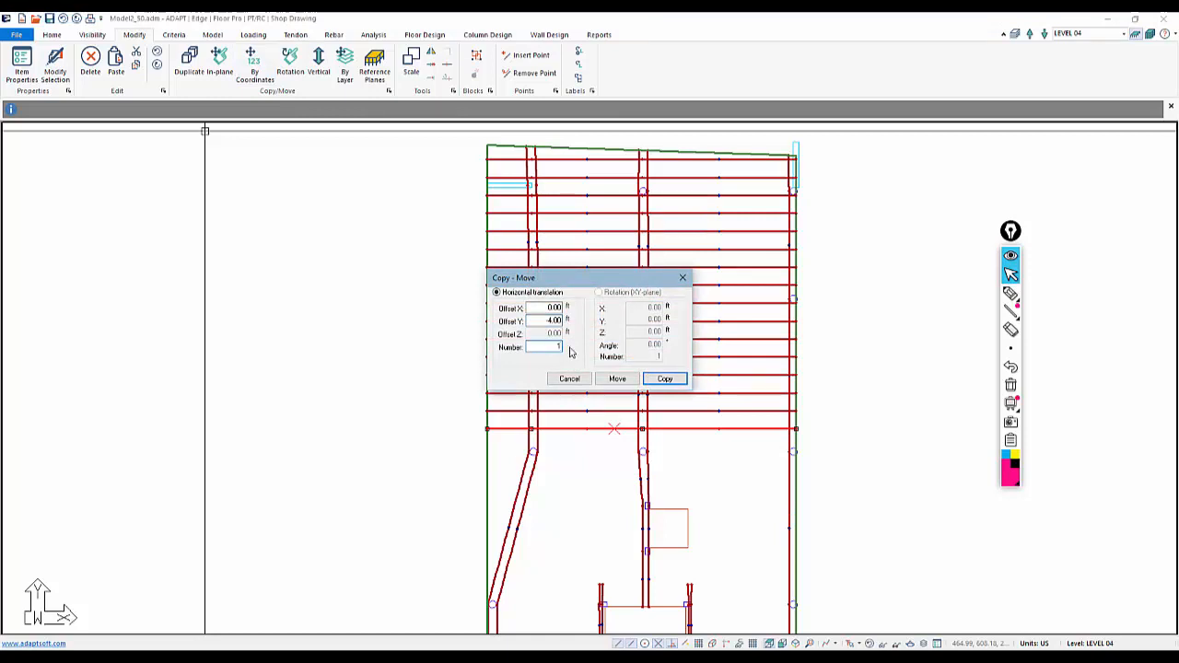
pyautogui.click(665, 383)
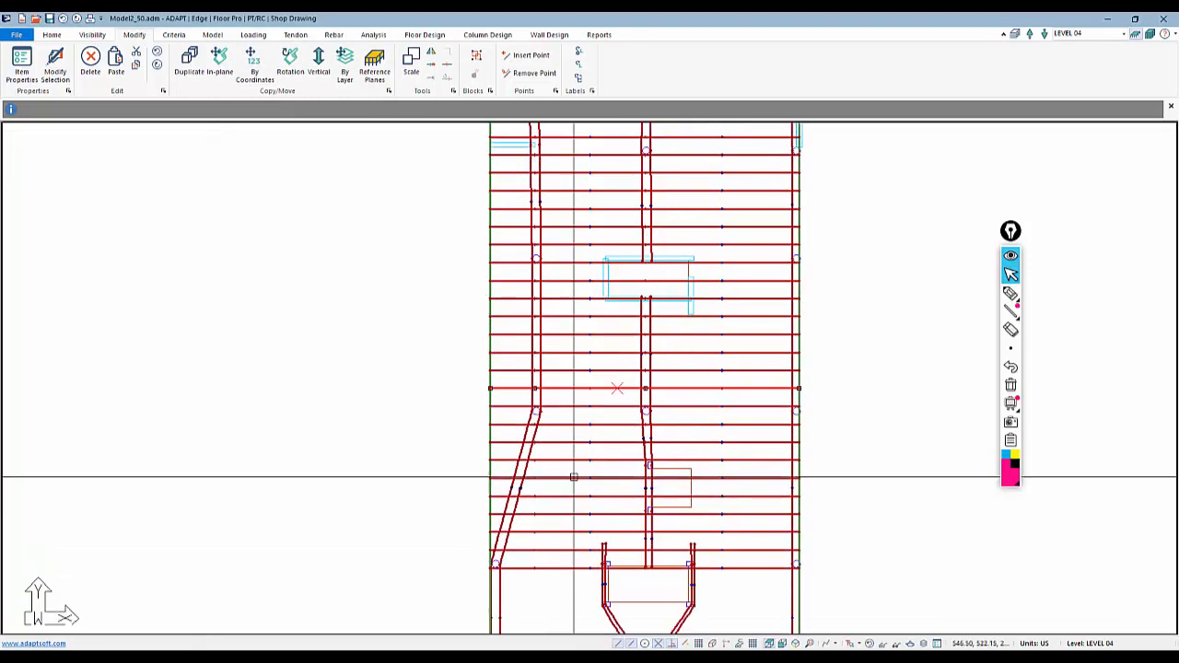
# Split the lower tendons where they cross the inclined left support line
pyautogui.scroll(-2, 569, 524)
pyautogui.scroll(1, 514, 497)
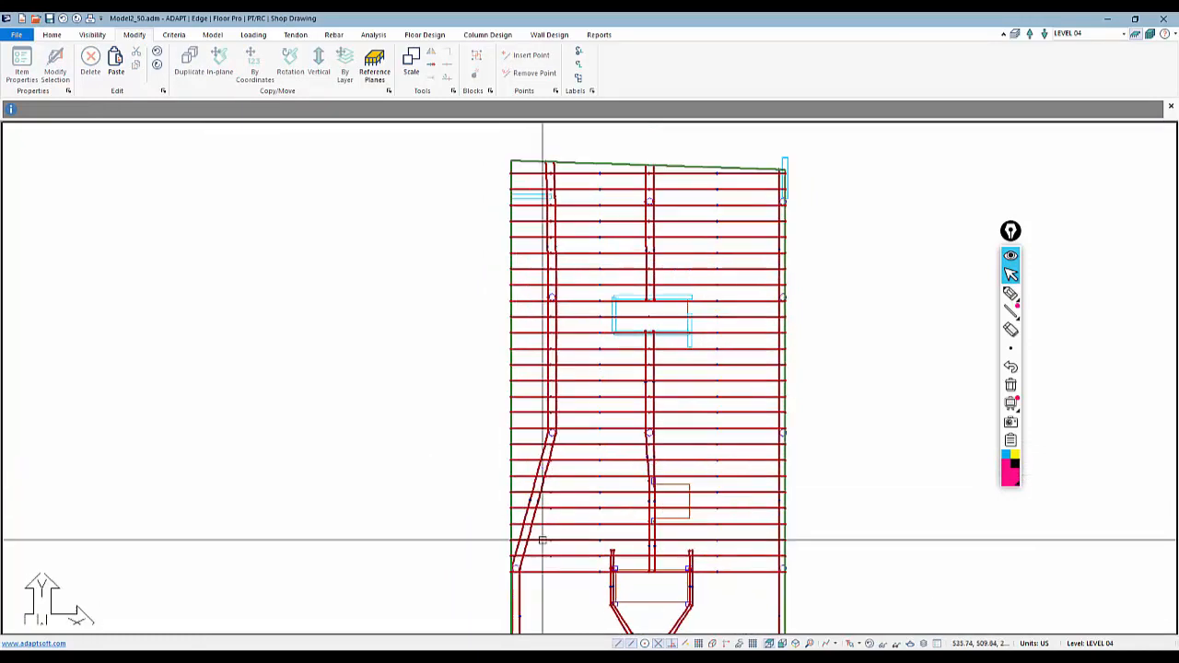
pyautogui.scroll(4, 553, 460)
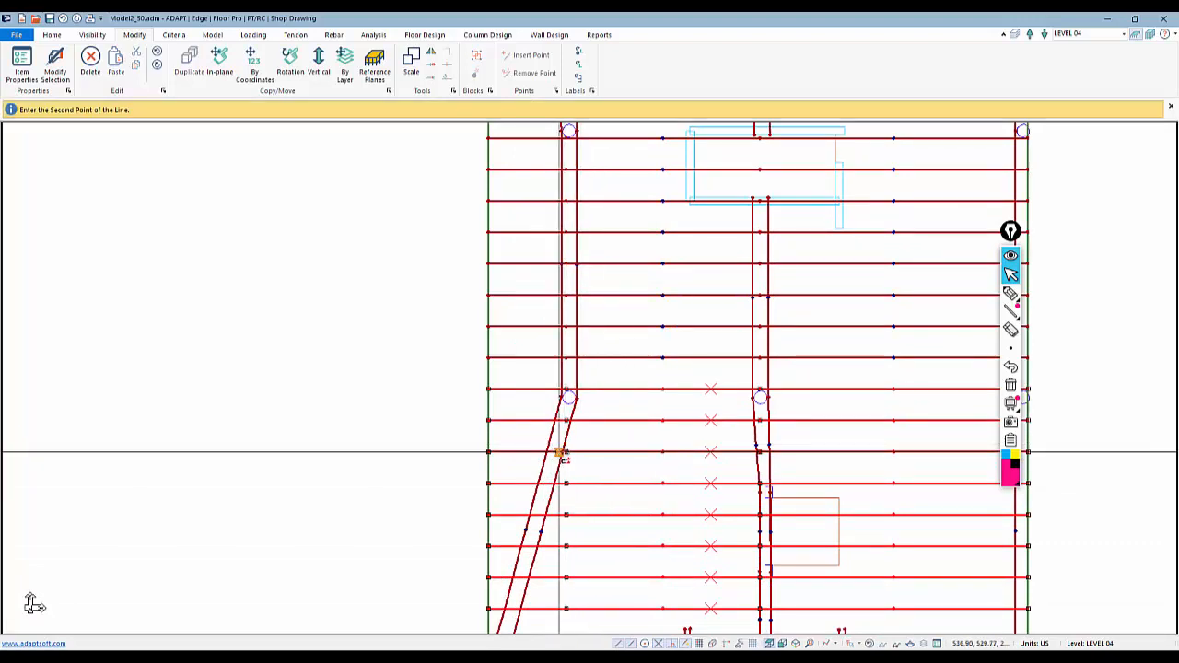
pyautogui.click(565, 484)
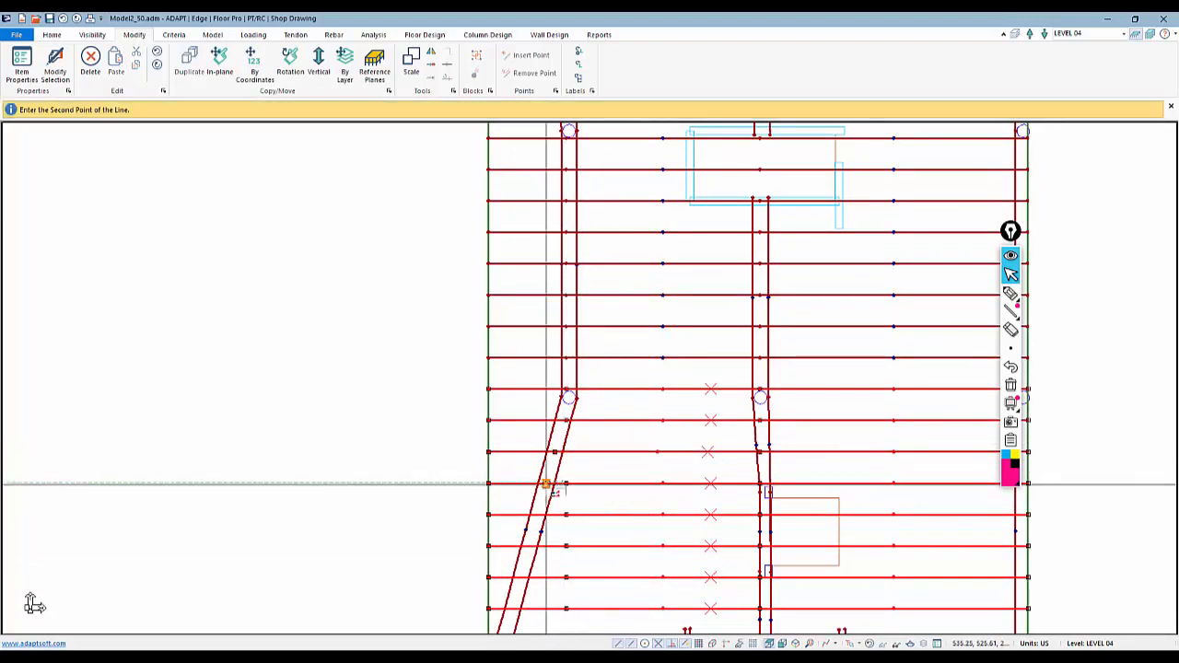
pyautogui.click(546, 483)
pyautogui.moveTo(566, 509); pyautogui.dragTo(590, 353, button='middle')
pyautogui.click(589, 359)
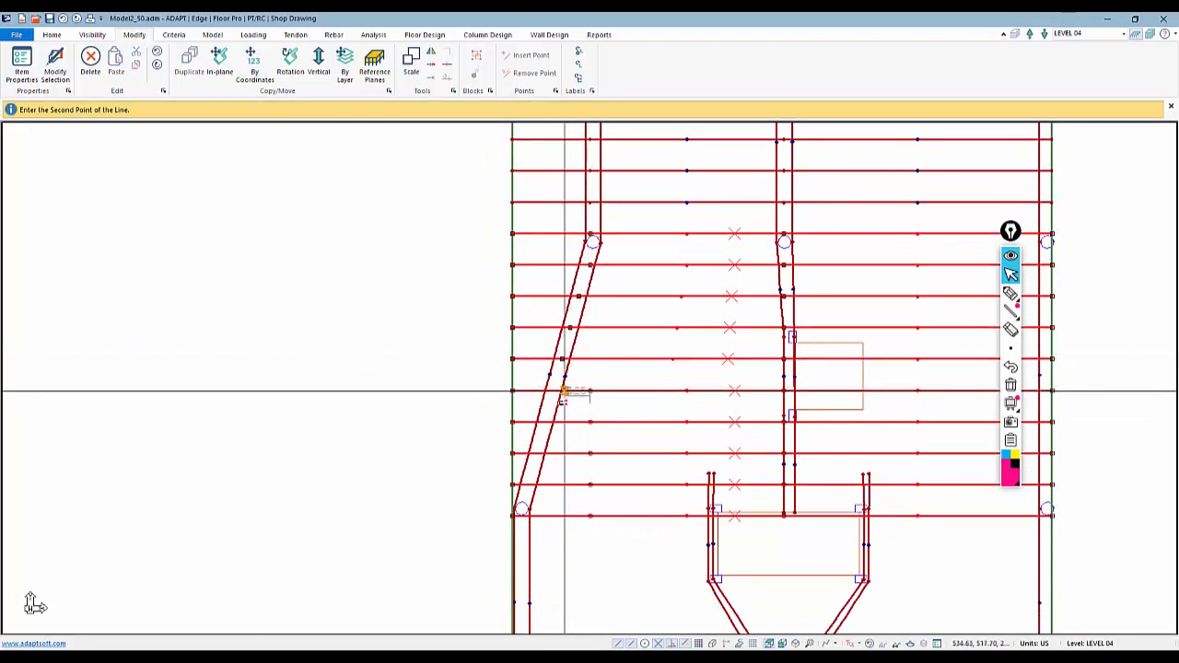
pyautogui.click(553, 394)
pyautogui.click(589, 423)
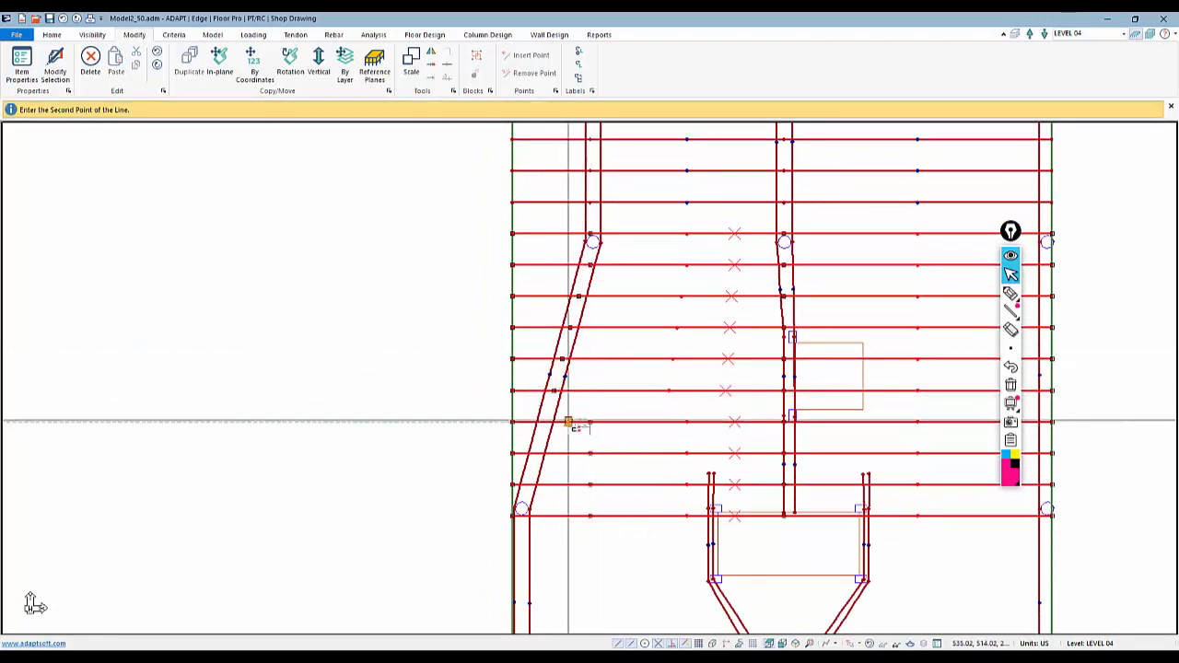
pyautogui.click(546, 422)
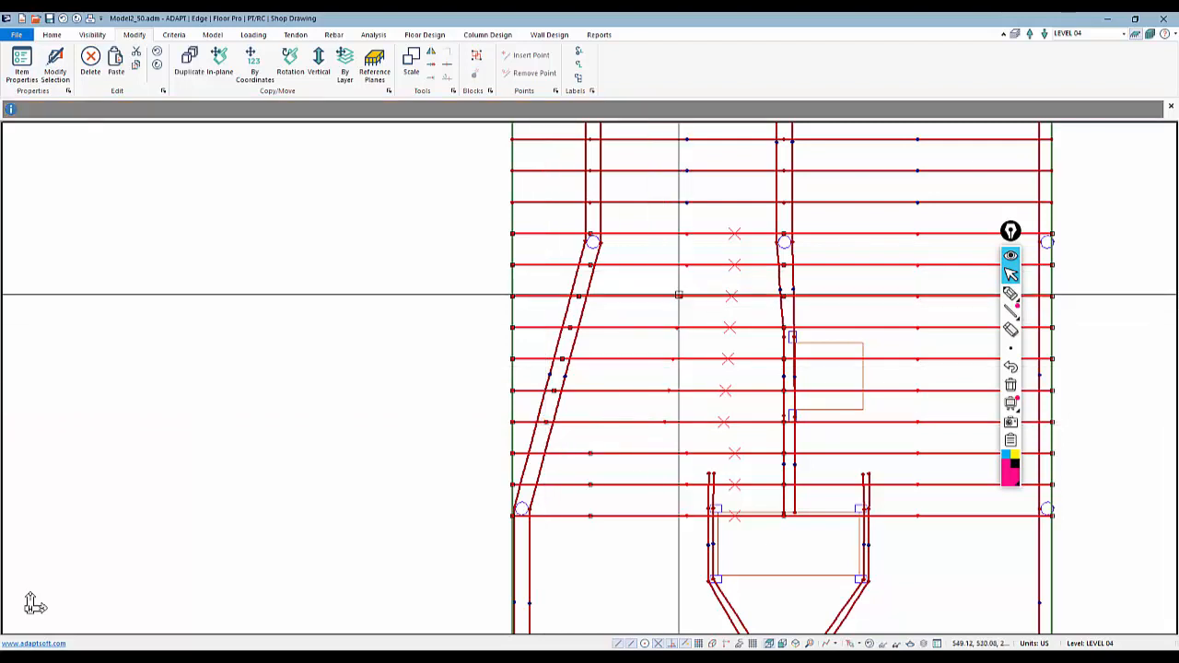
pyautogui.click(592, 455)
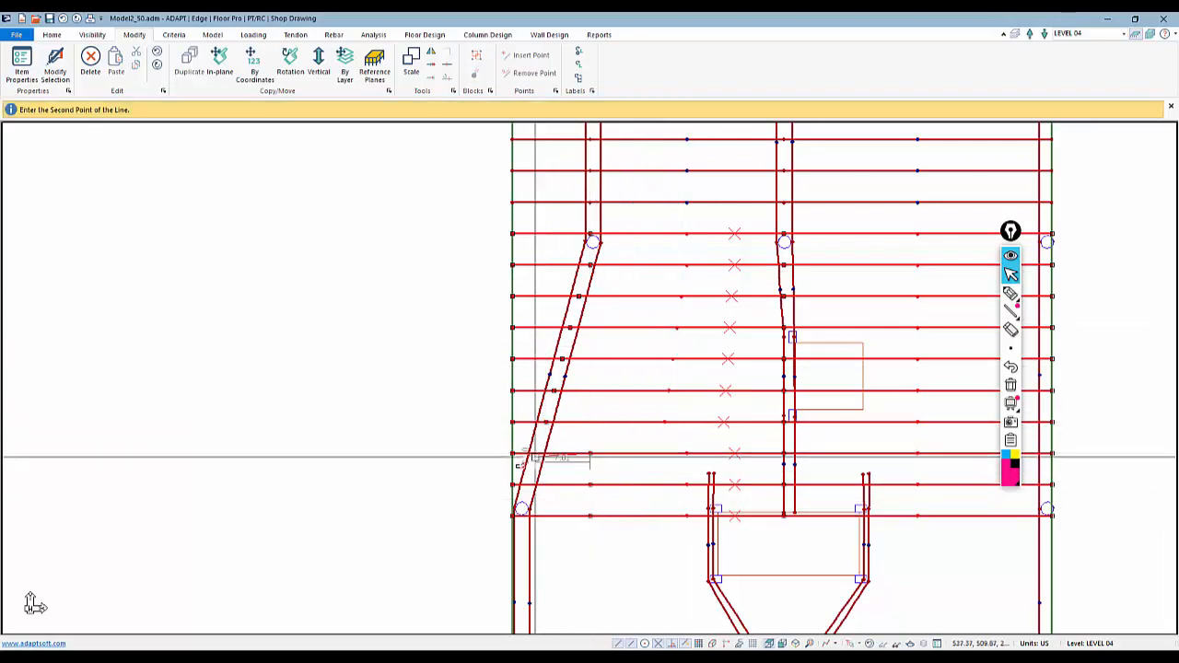
pyautogui.click(538, 453)
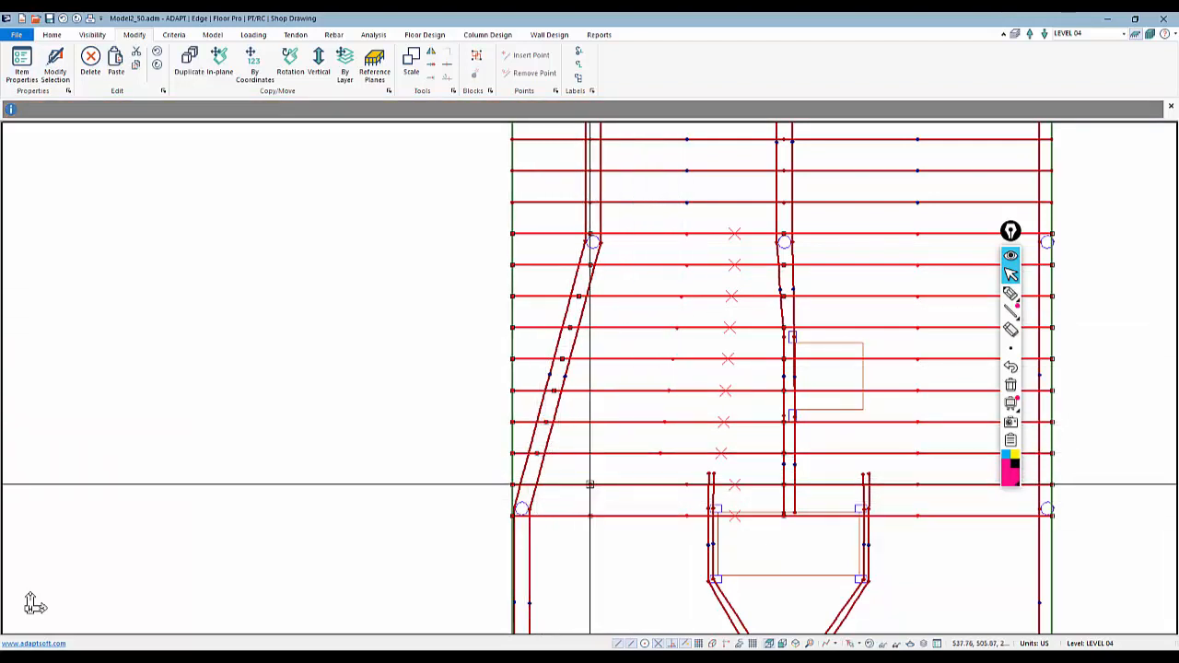
pyautogui.click(590, 483)
pyautogui.click(528, 484)
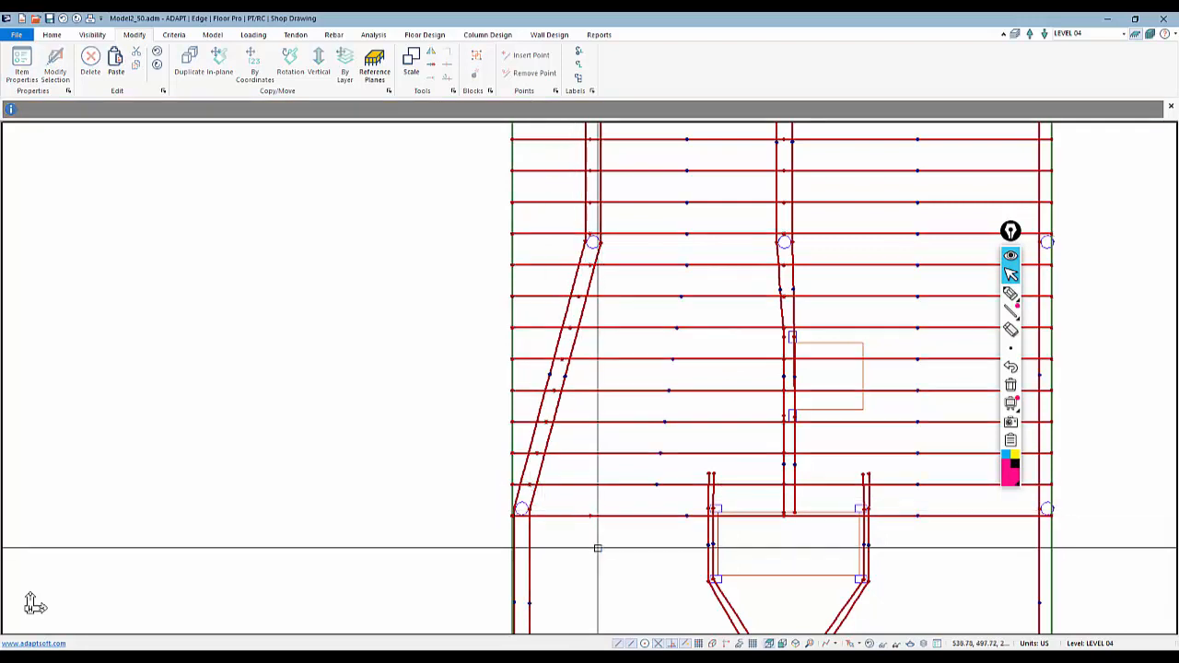
# Split the three tendons crossing the middle support line beside the small opening
pyautogui.scroll(-2, 553, 529)
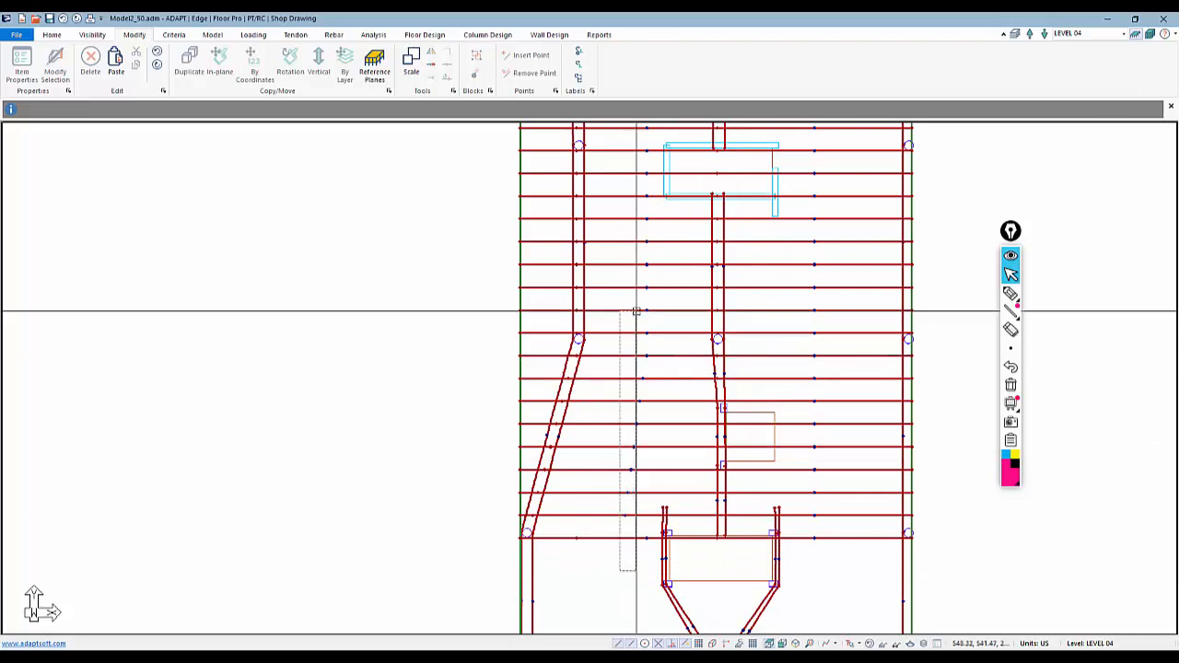
pyautogui.scroll(3, 721, 463)
pyautogui.click(718, 355)
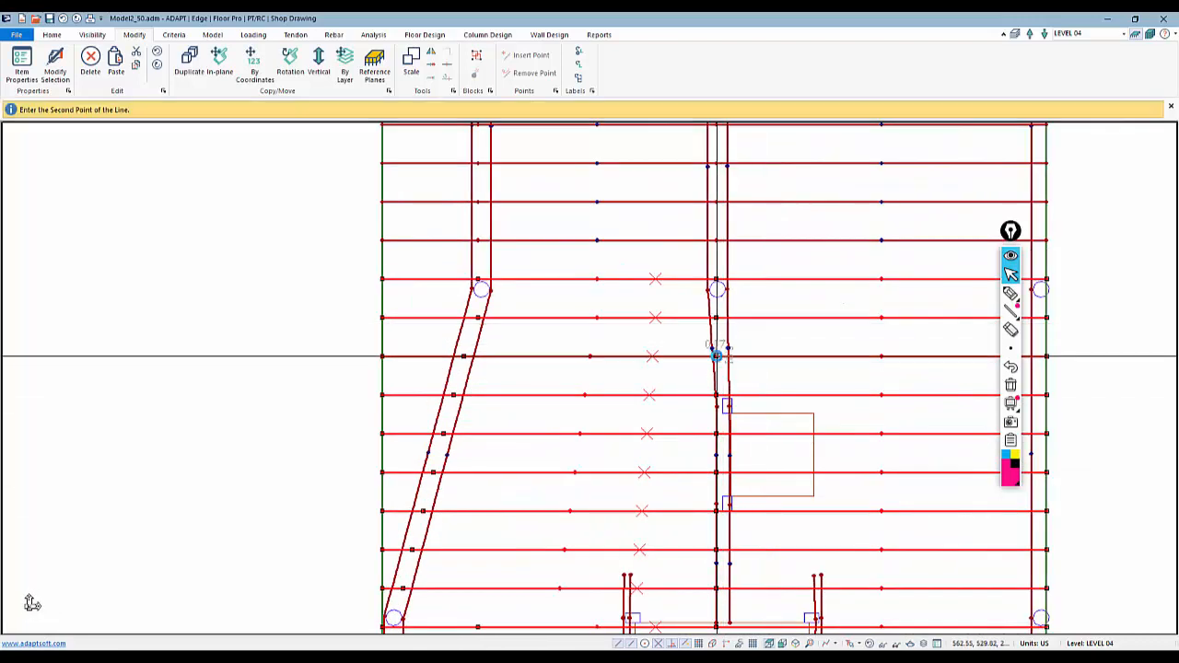
pyautogui.click(720, 356)
pyautogui.click(717, 395)
pyautogui.click(721, 395)
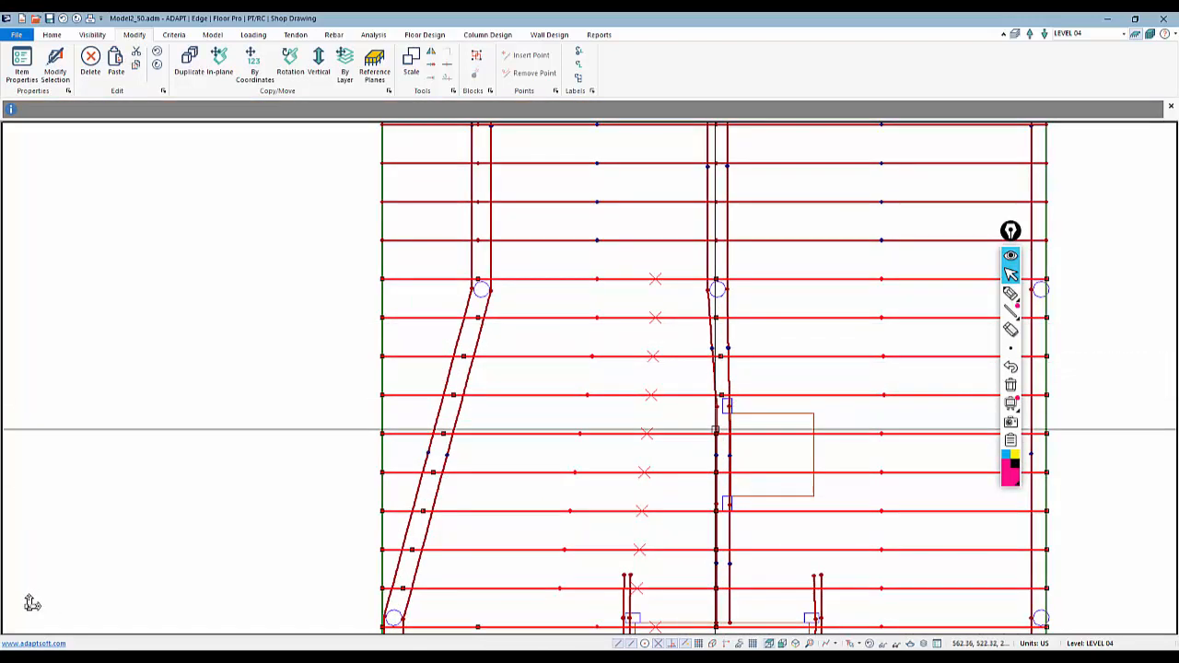
pyautogui.click(717, 434)
pyautogui.click(722, 434)
# Split four more tendons at the middle support line down to the lower opening, then exit the command
pyautogui.moveTo(708, 457); pyautogui.dragTo(678, 345, button='middle')
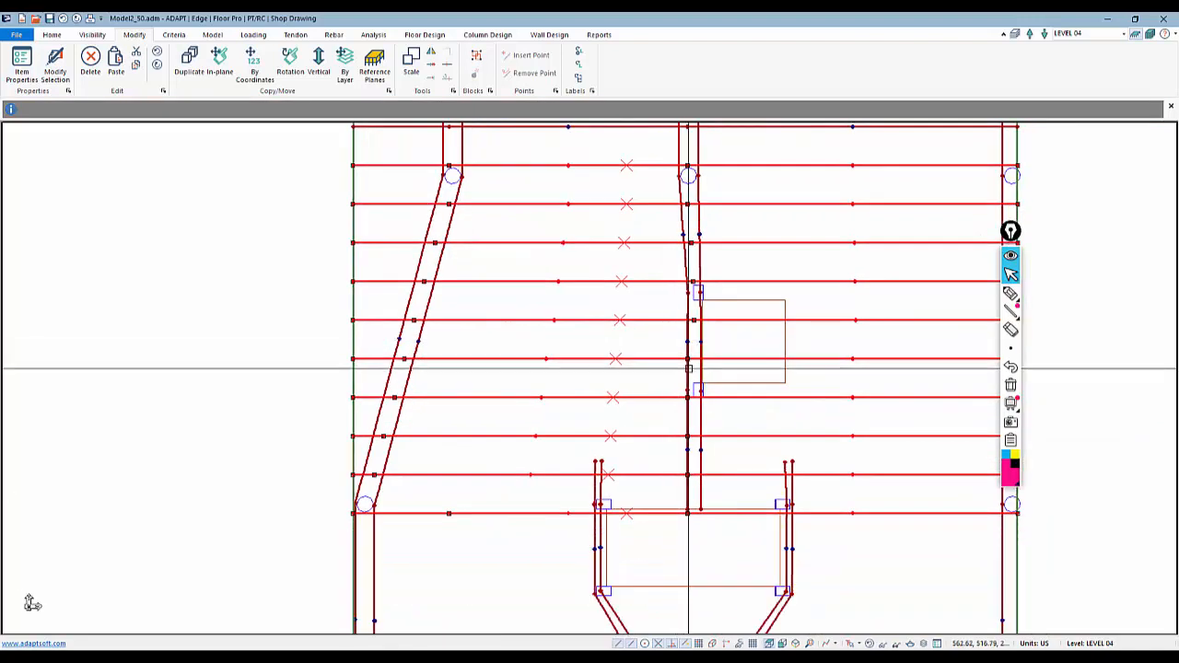
pyautogui.click(687, 359)
pyautogui.click(692, 359)
pyautogui.click(692, 398)
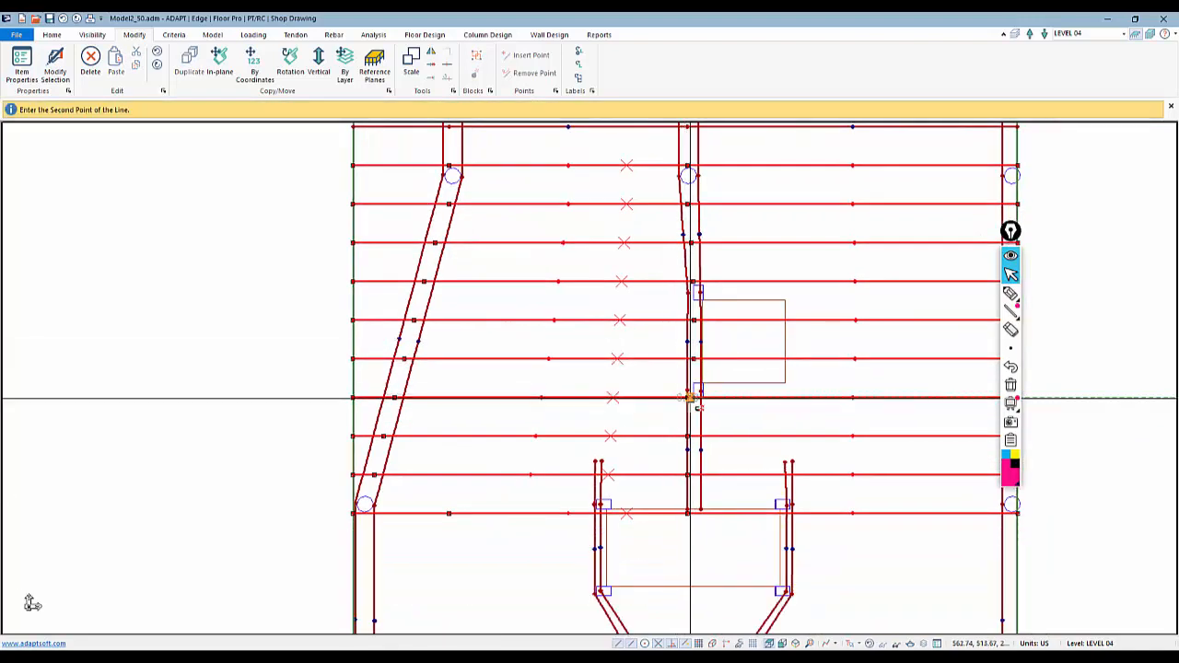
pyautogui.click(693, 398)
pyautogui.click(690, 435)
pyautogui.click(694, 435)
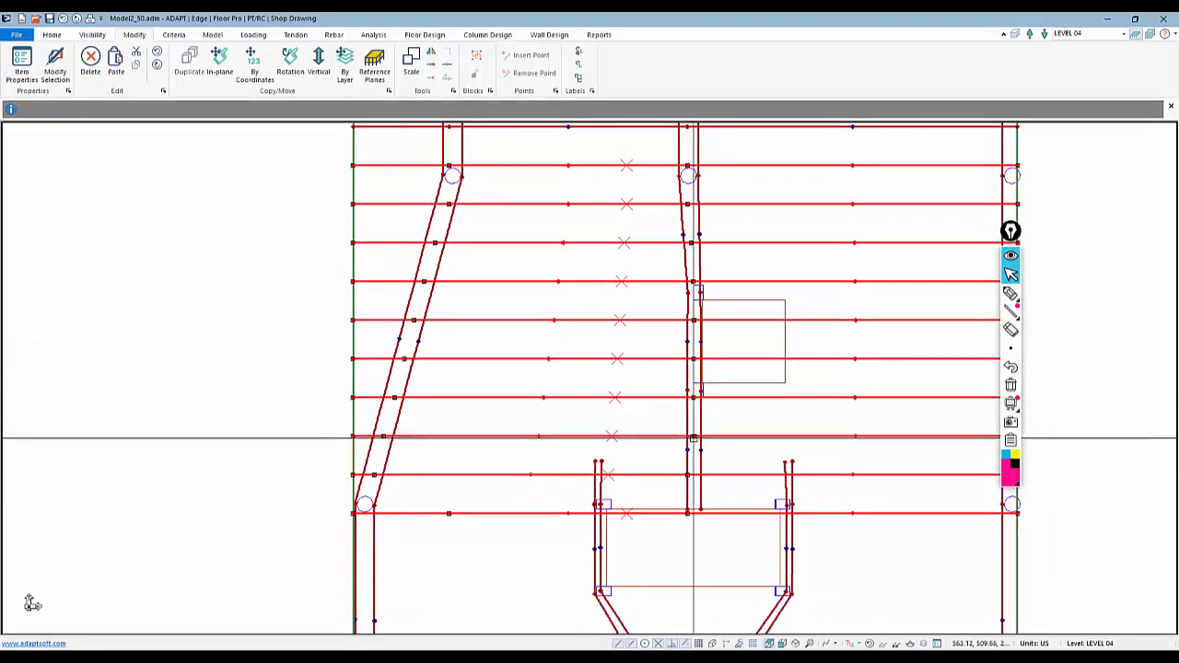
pyautogui.click(687, 473)
pyautogui.click(693, 474)
pyautogui.press('Escape')
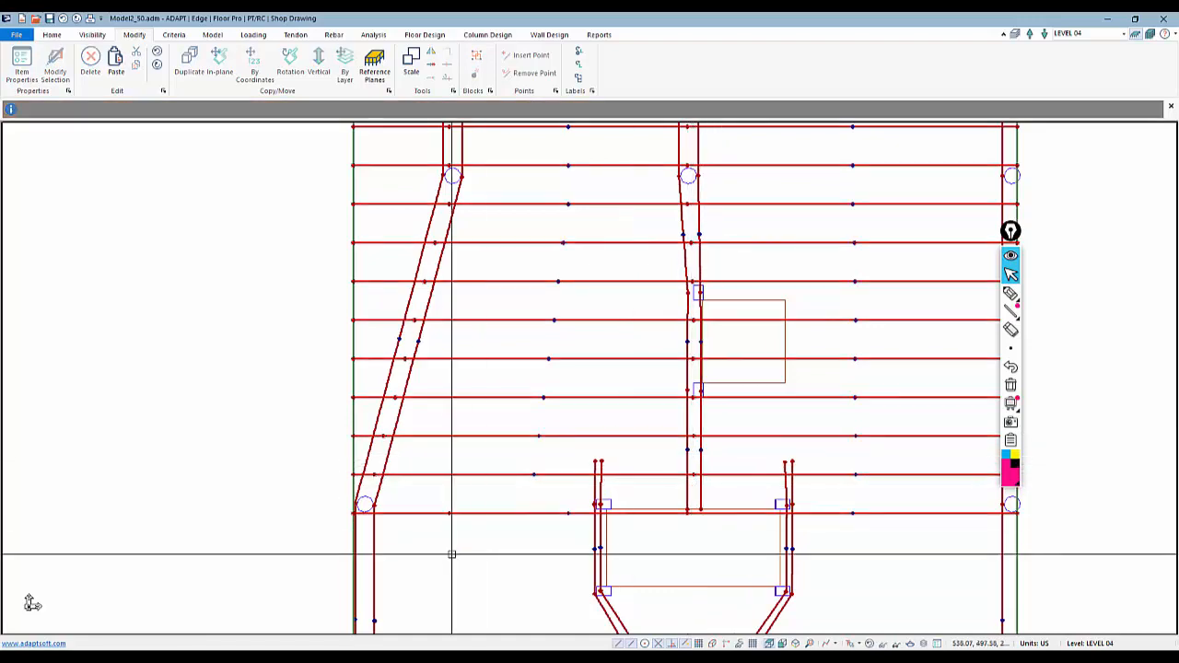
# Insert vertices on the tendon passing the small opening and reposition them to route it along the opening's top edge
pyautogui.click(464, 510)
pyautogui.scroll(-4, 489, 519)
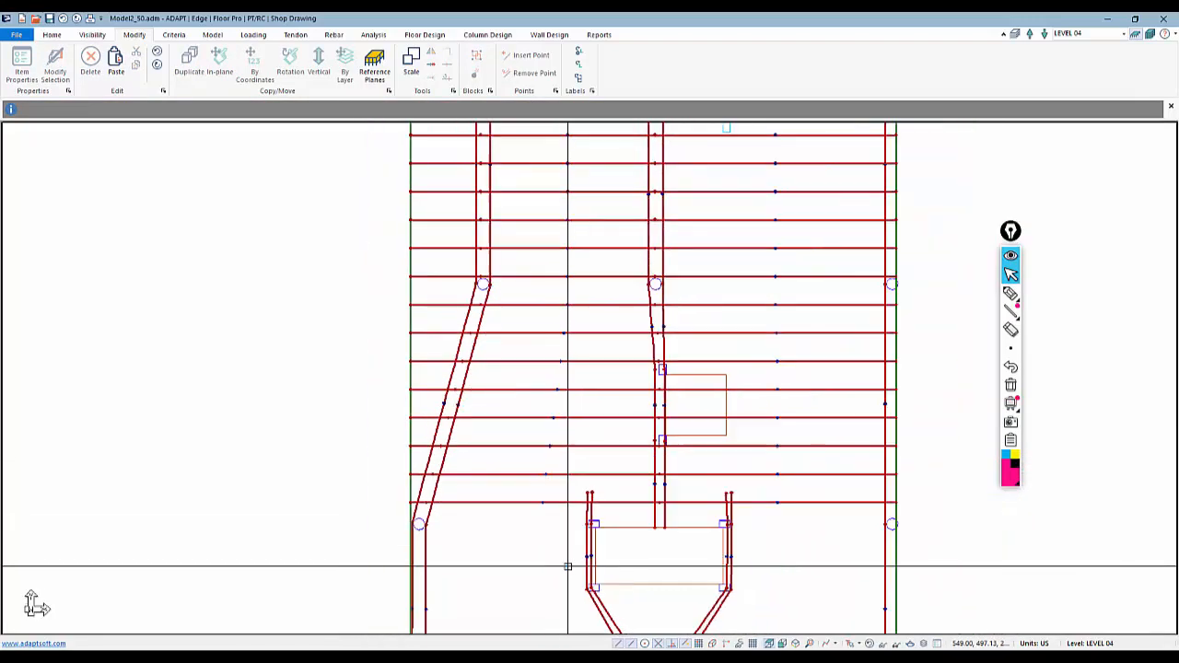
pyautogui.scroll(-3, 585, 557)
pyautogui.moveTo(603, 405); pyautogui.dragTo(662, 463, button='middle')
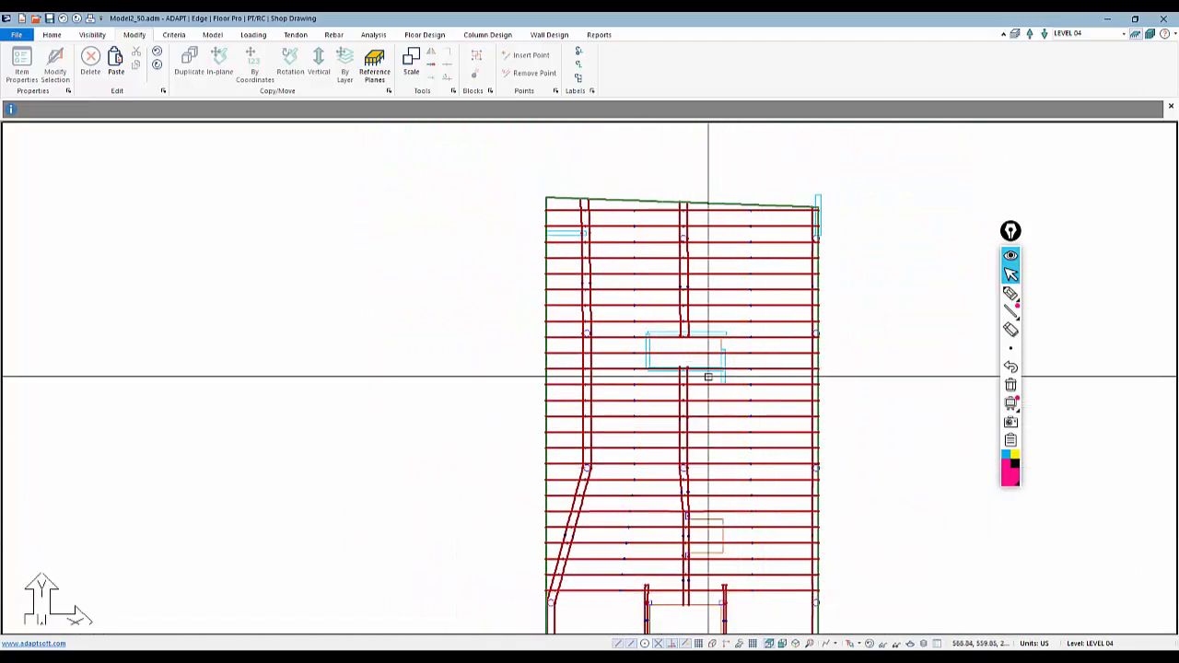
pyautogui.scroll(1, 668, 351)
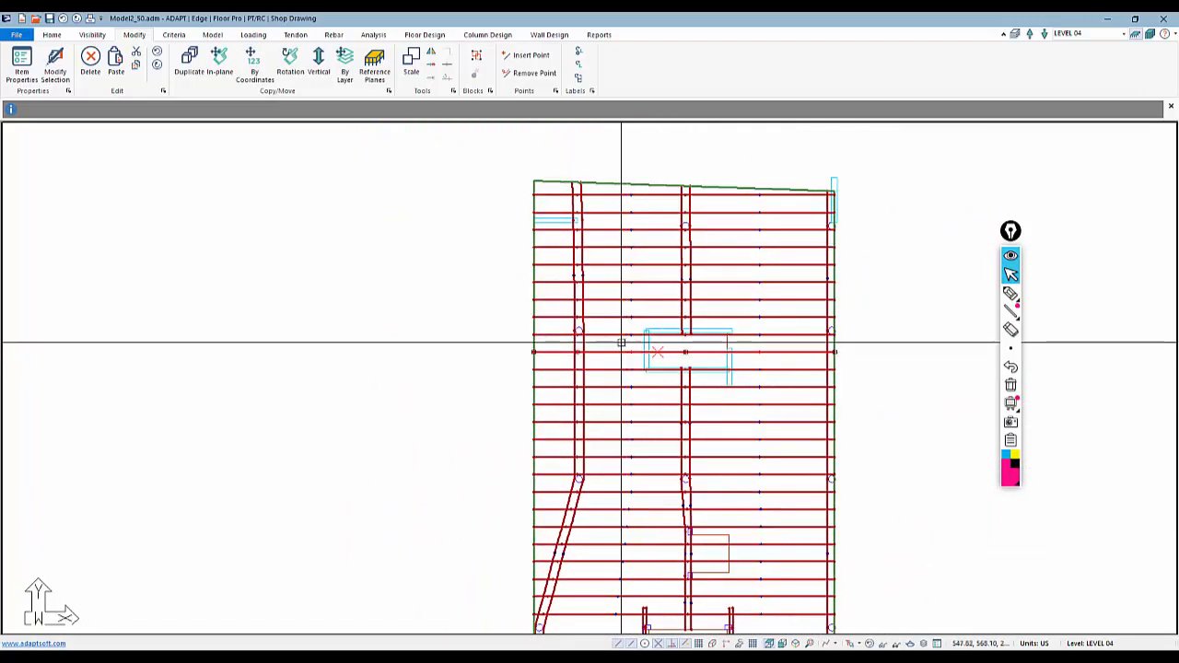
pyautogui.scroll(1, 626, 341)
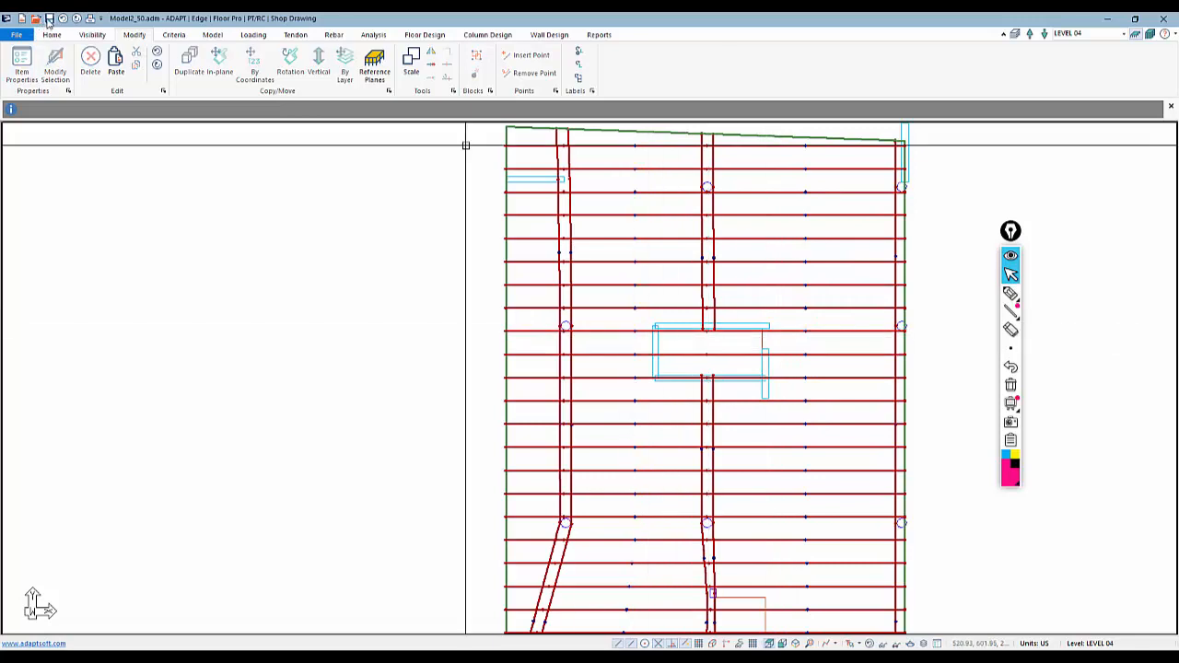
pyautogui.scroll(1, 657, 364)
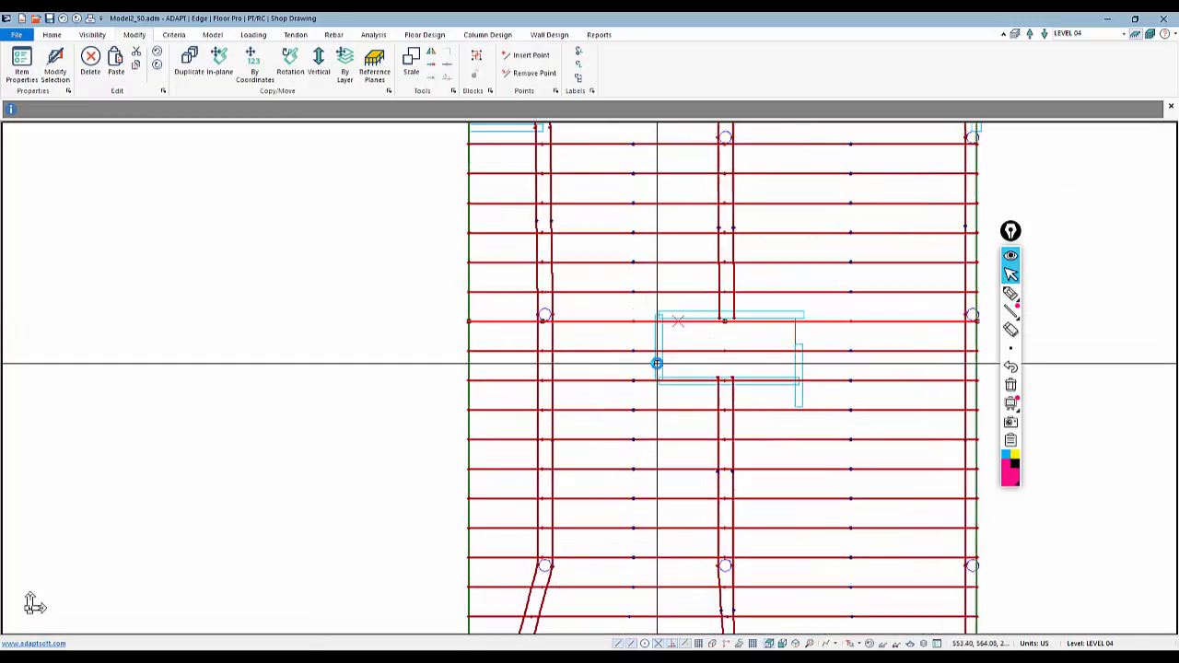
pyautogui.scroll(1, 709, 338)
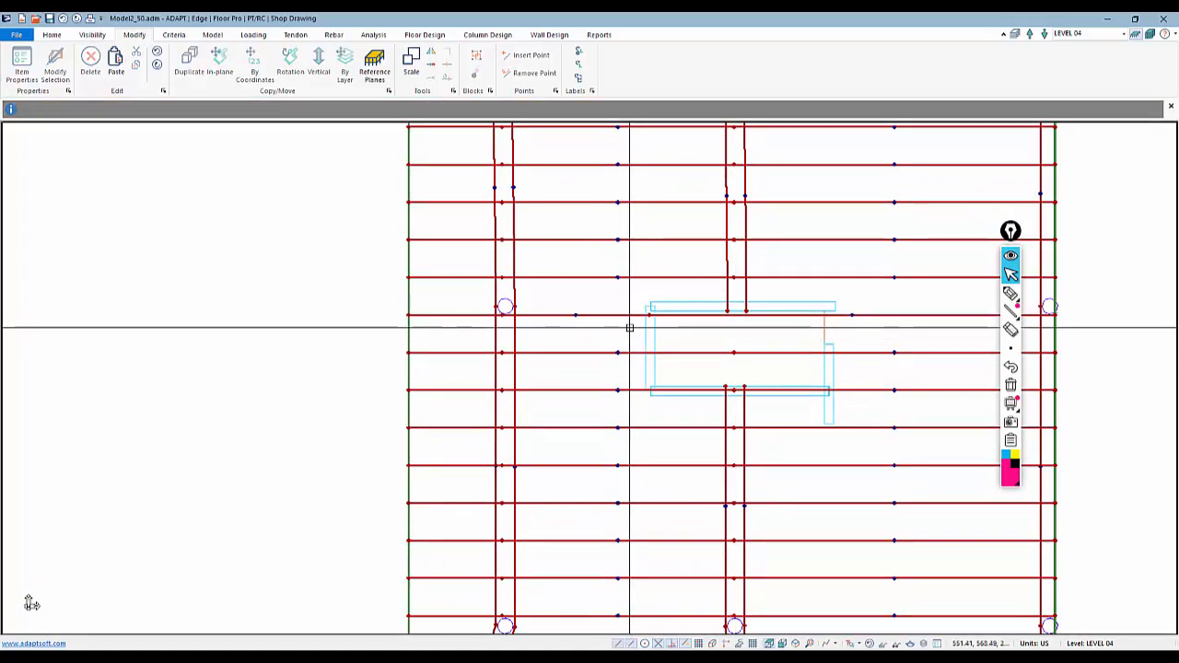
pyautogui.rightClick(636, 316)
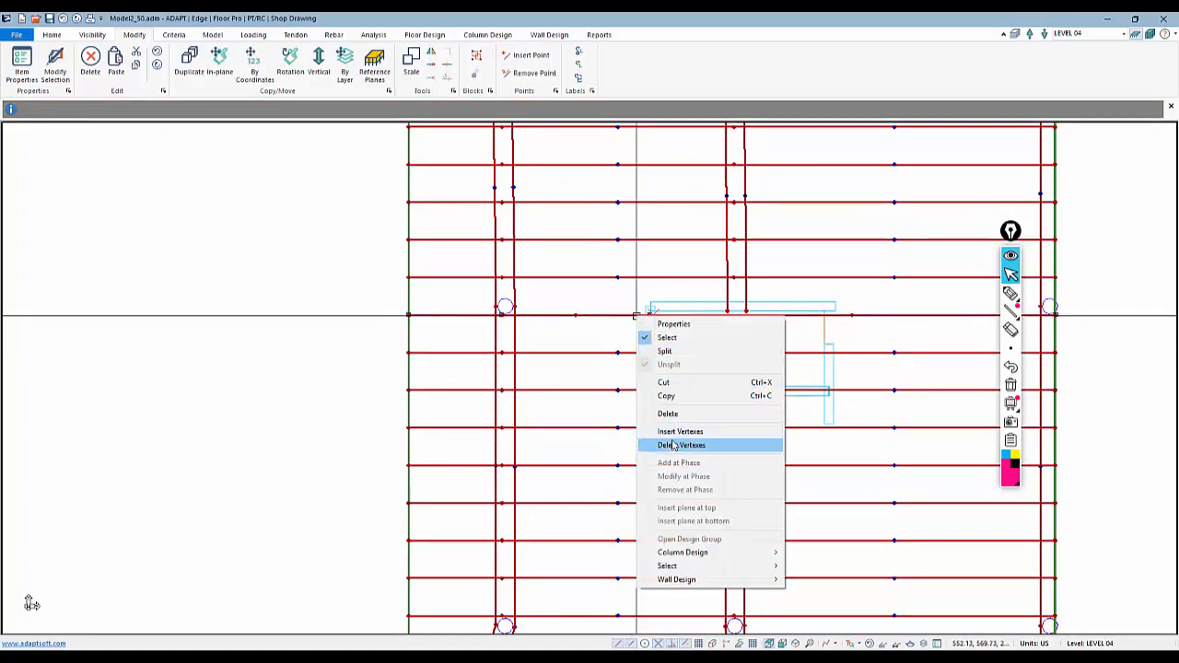
pyautogui.click(680, 431)
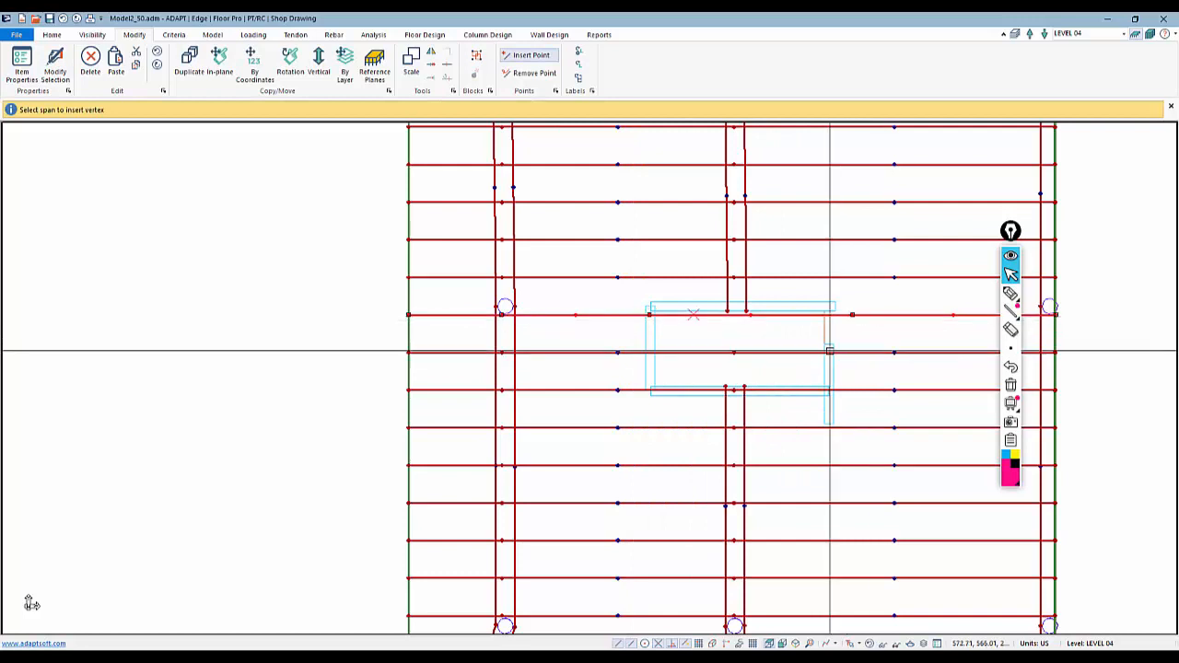
pyautogui.click(691, 314)
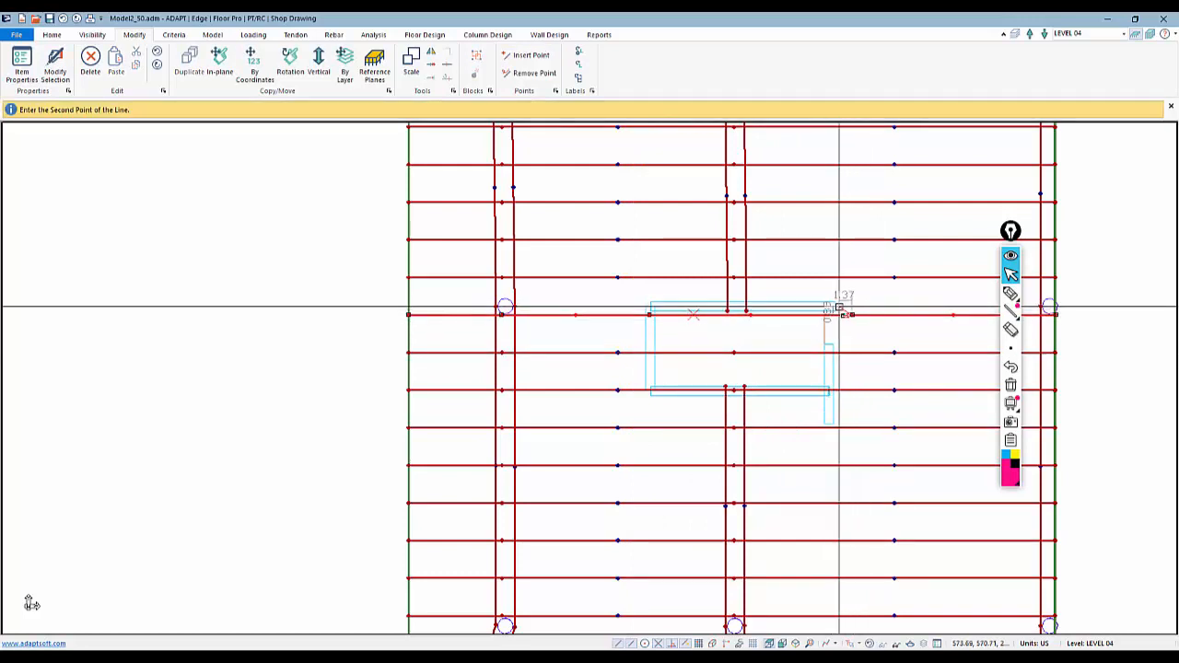
pyautogui.click(834, 307)
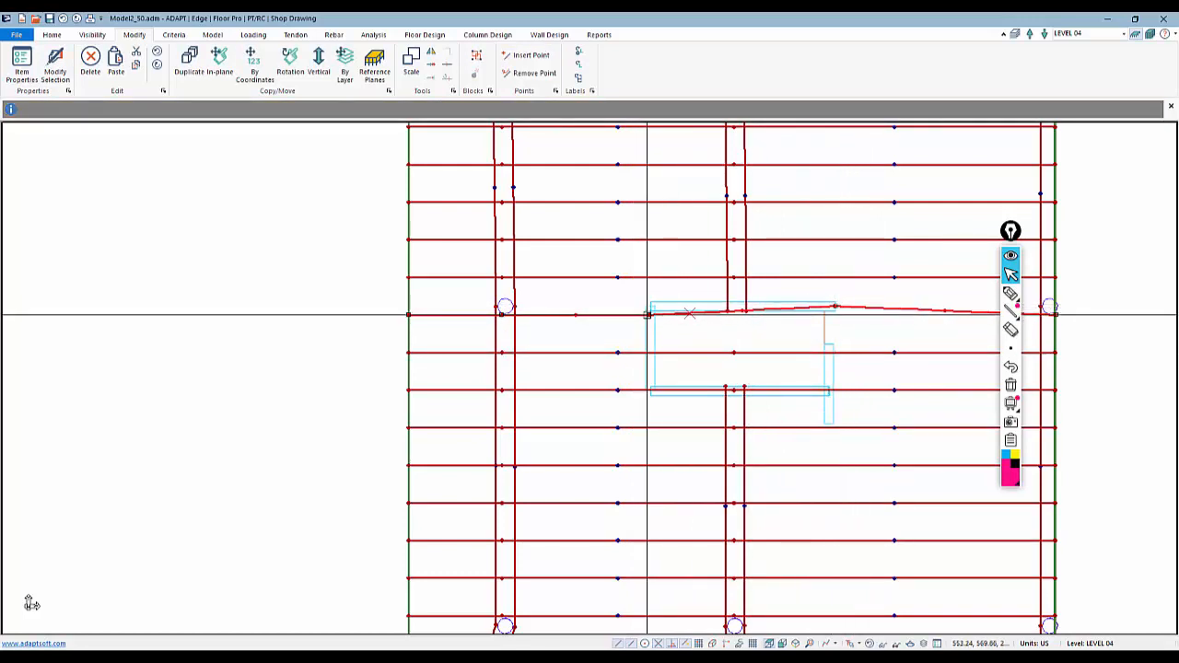
pyautogui.click(648, 315)
pyautogui.click(650, 307)
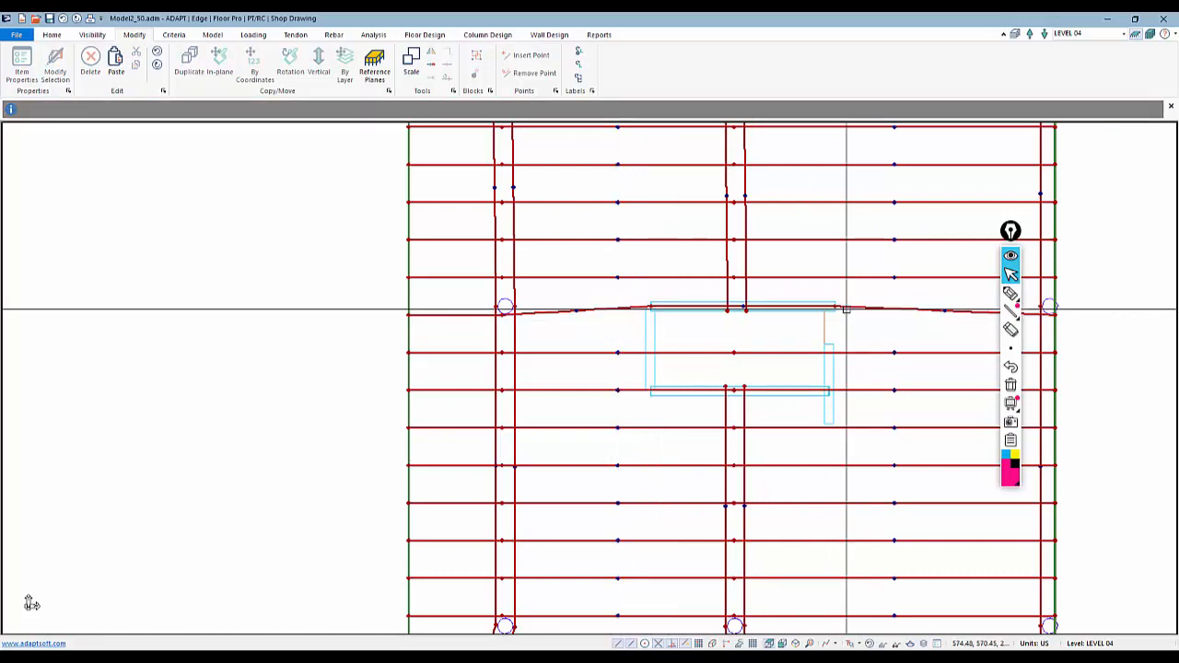
# Change span 3 of the rerouted tendon's profile to a Straight shape
pyautogui.doubleClick(853, 307)
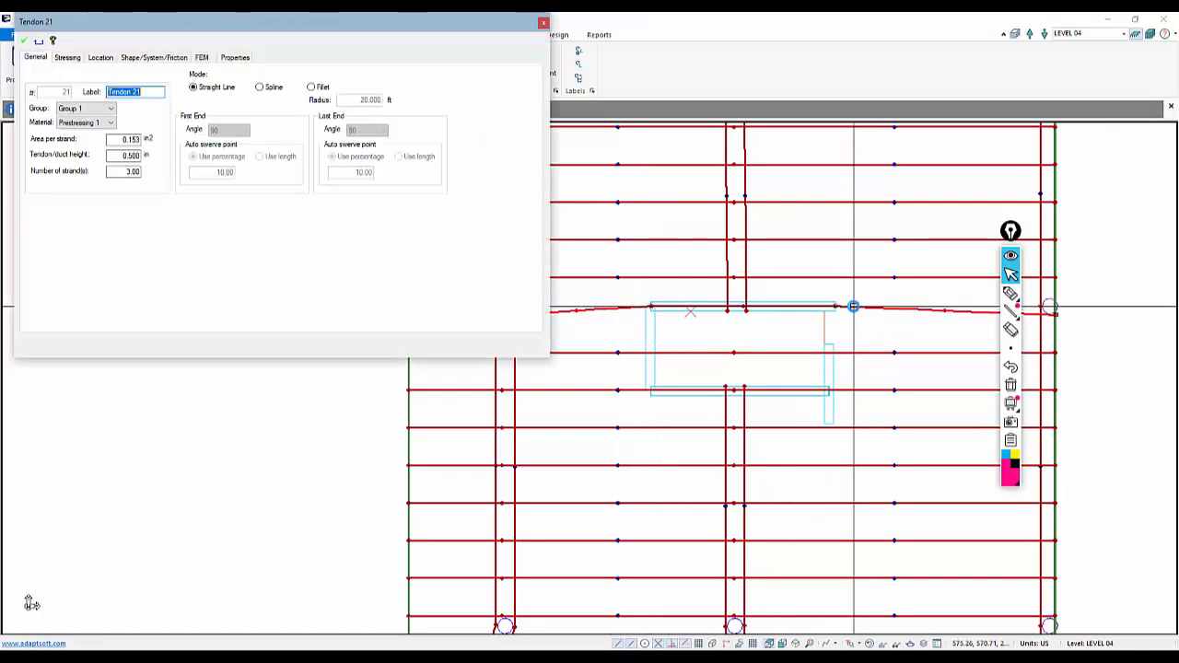
pyautogui.click(168, 58)
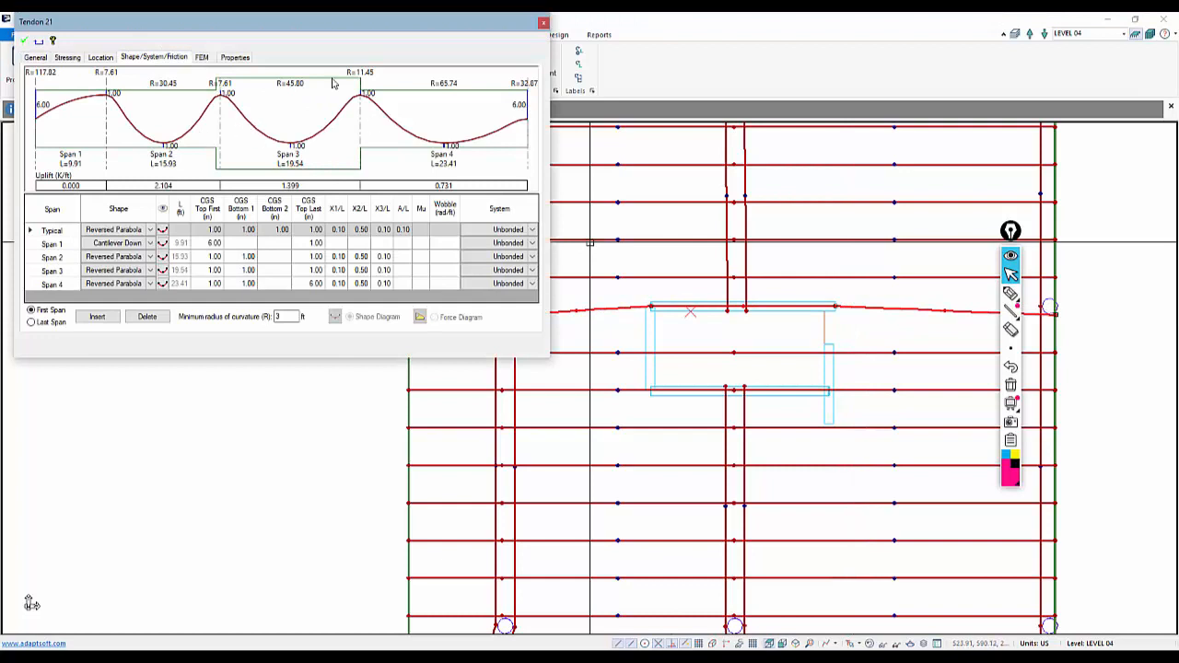
pyautogui.click(149, 273)
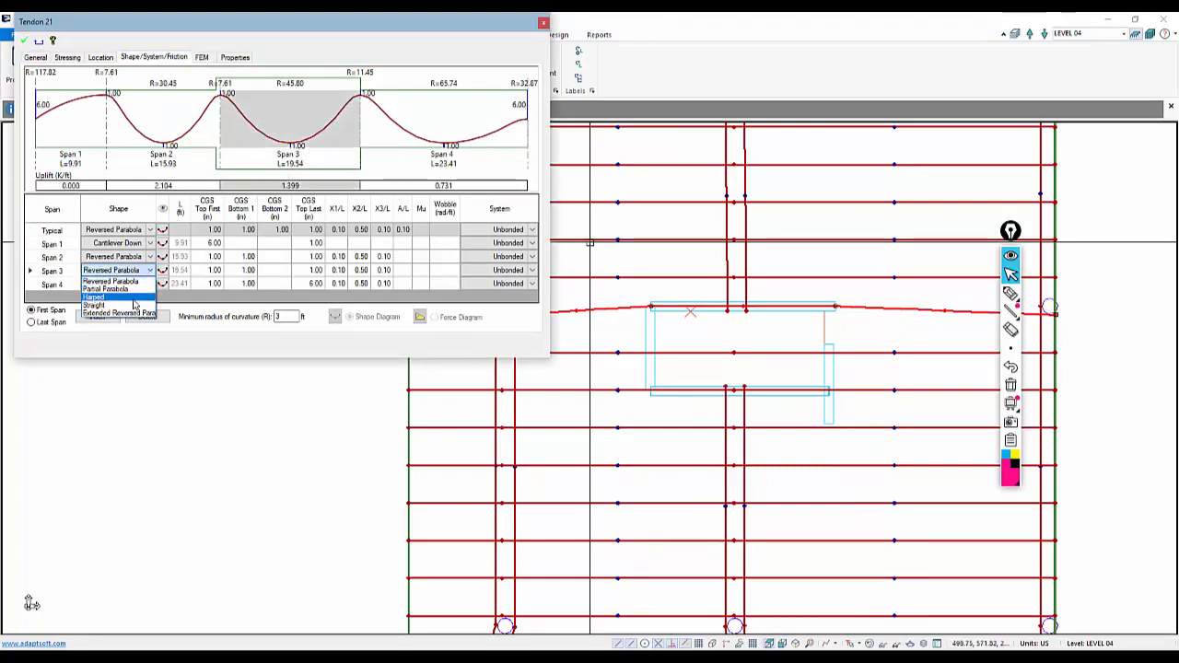
pyautogui.click(28, 41)
# Set the rerouted tendon's number of strands to 4
pyautogui.scroll(-2, 546, 310)
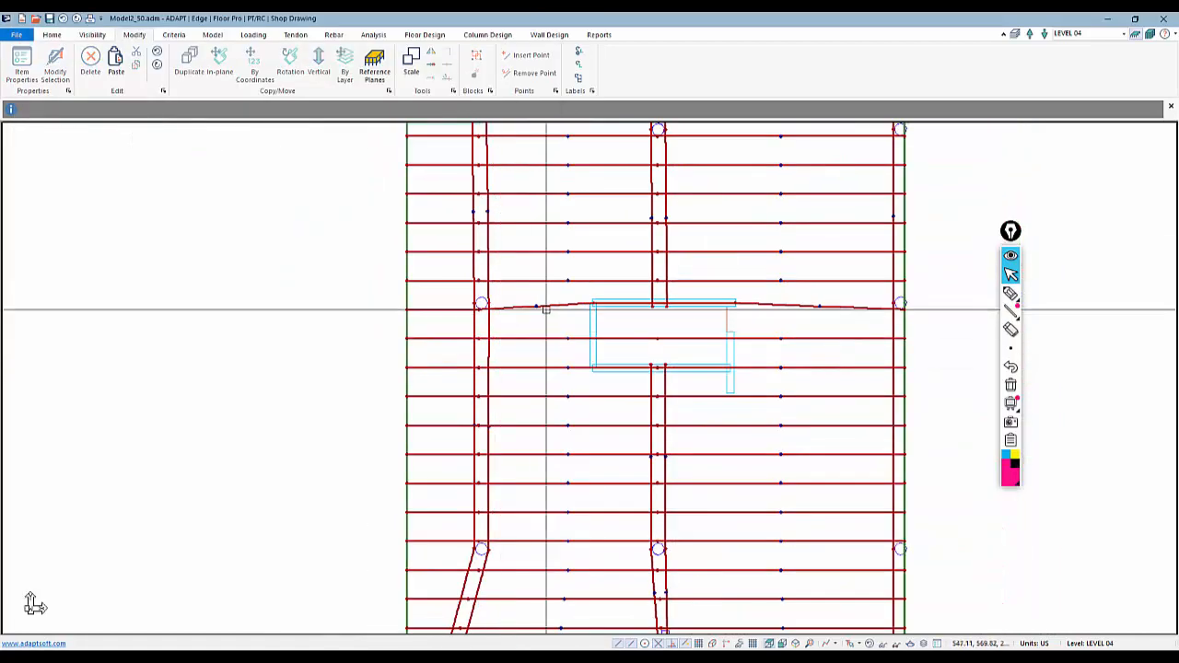
pyautogui.click(700, 339)
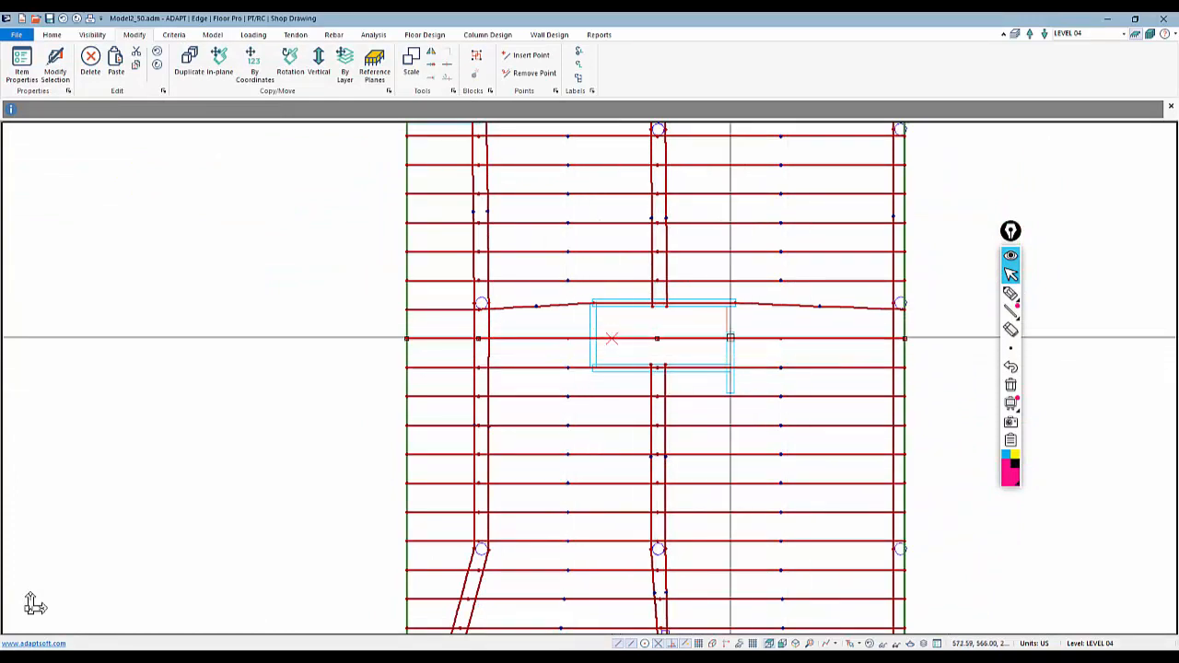
pyautogui.press('Escape')
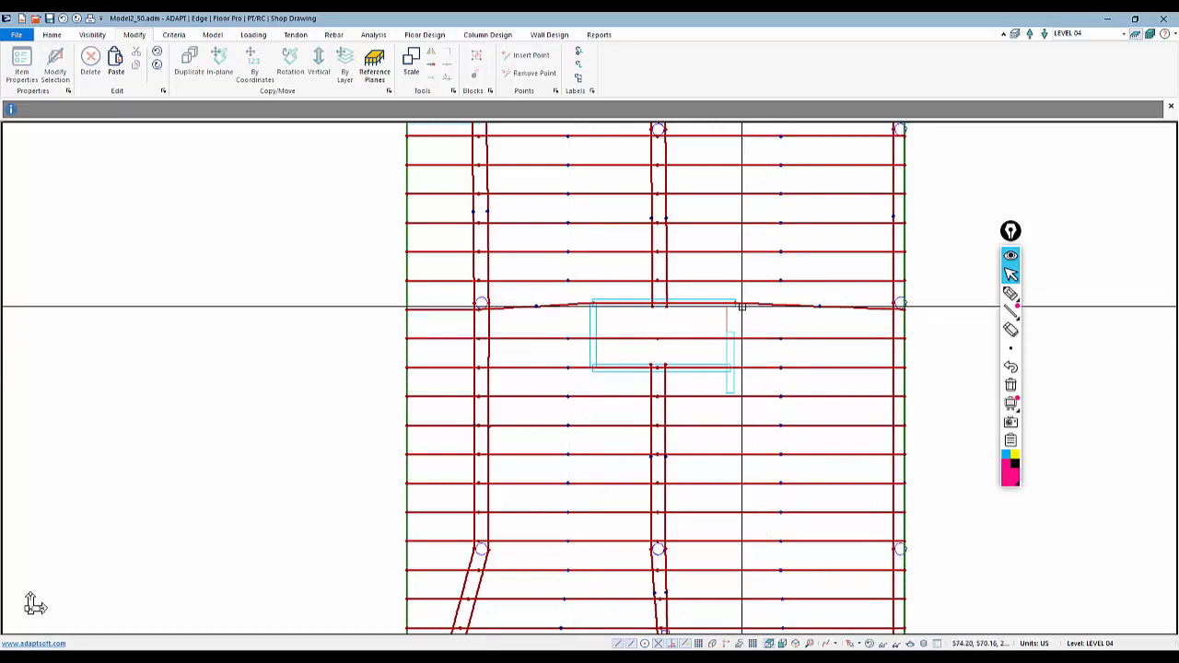
pyautogui.doubleClick(755, 304)
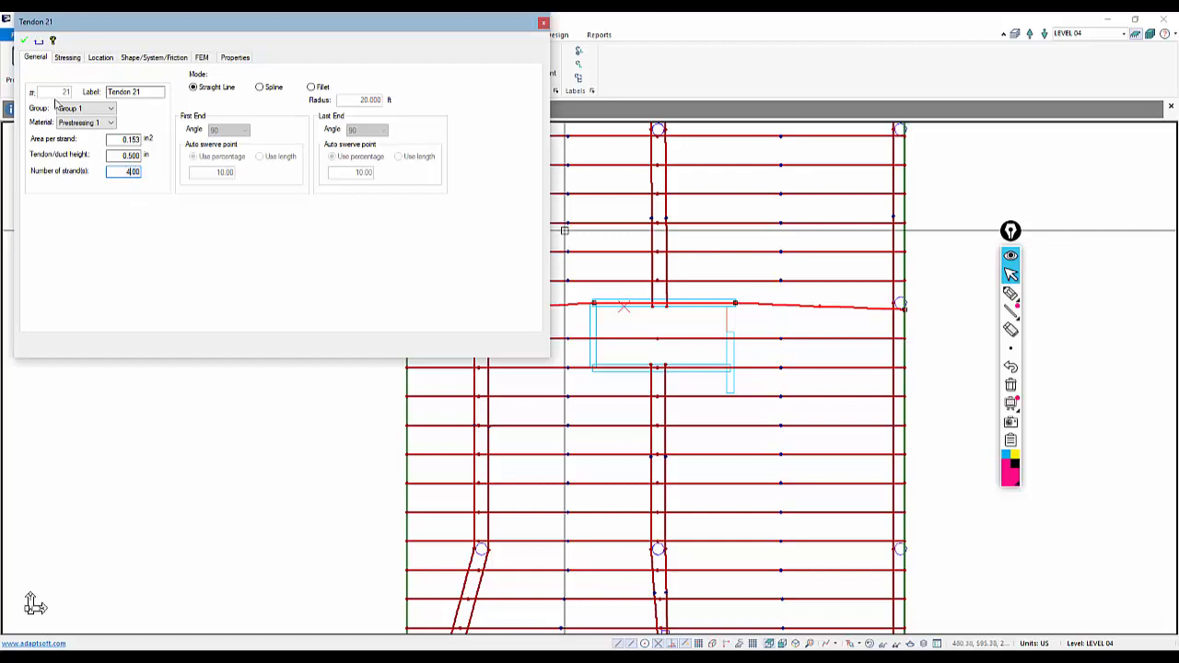
pyautogui.click(24, 42)
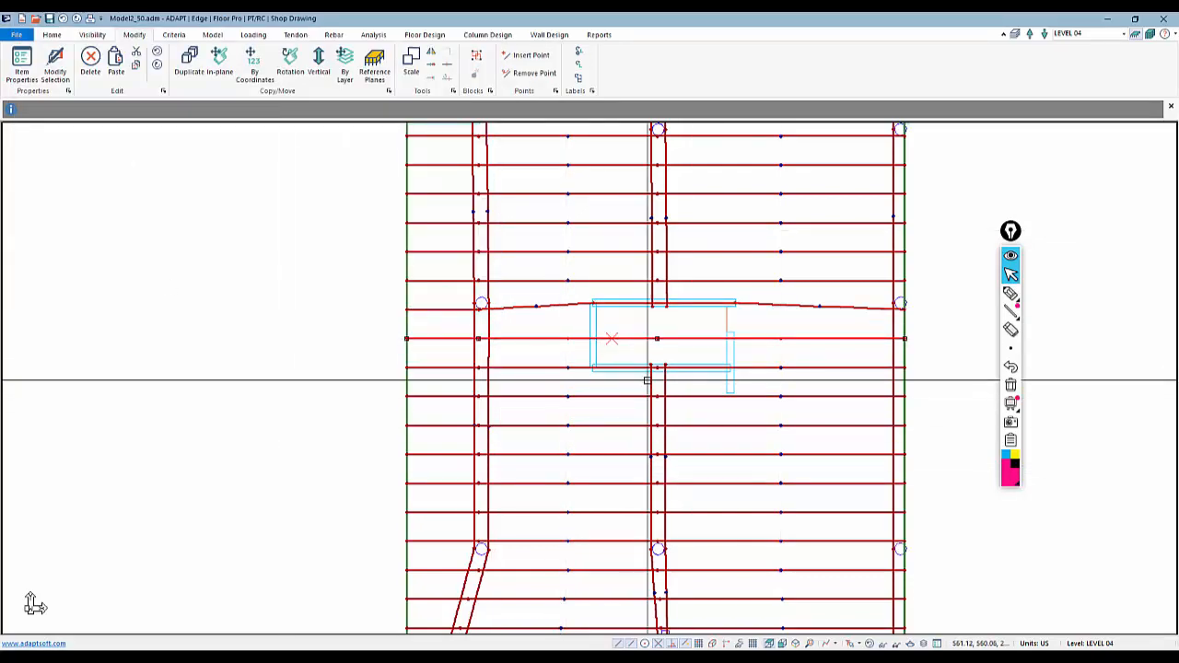
# Trim the tendon running through the opening so it ends at the opening's left edge
pyautogui.rightClick(684, 339)
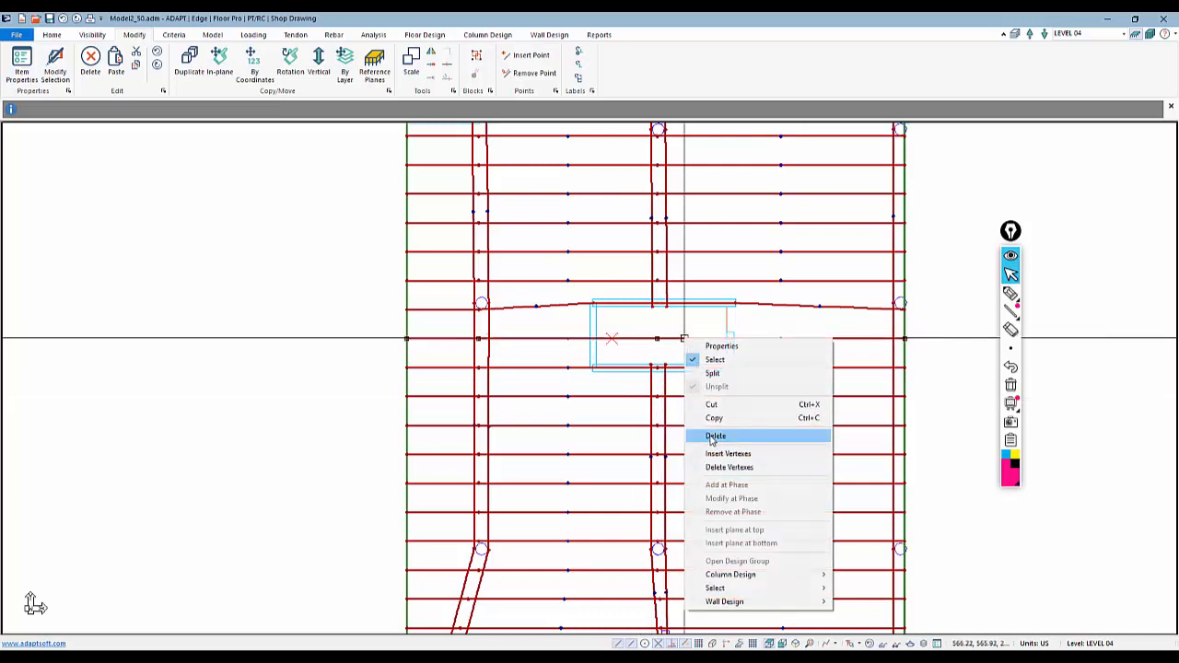
pyautogui.click(718, 470)
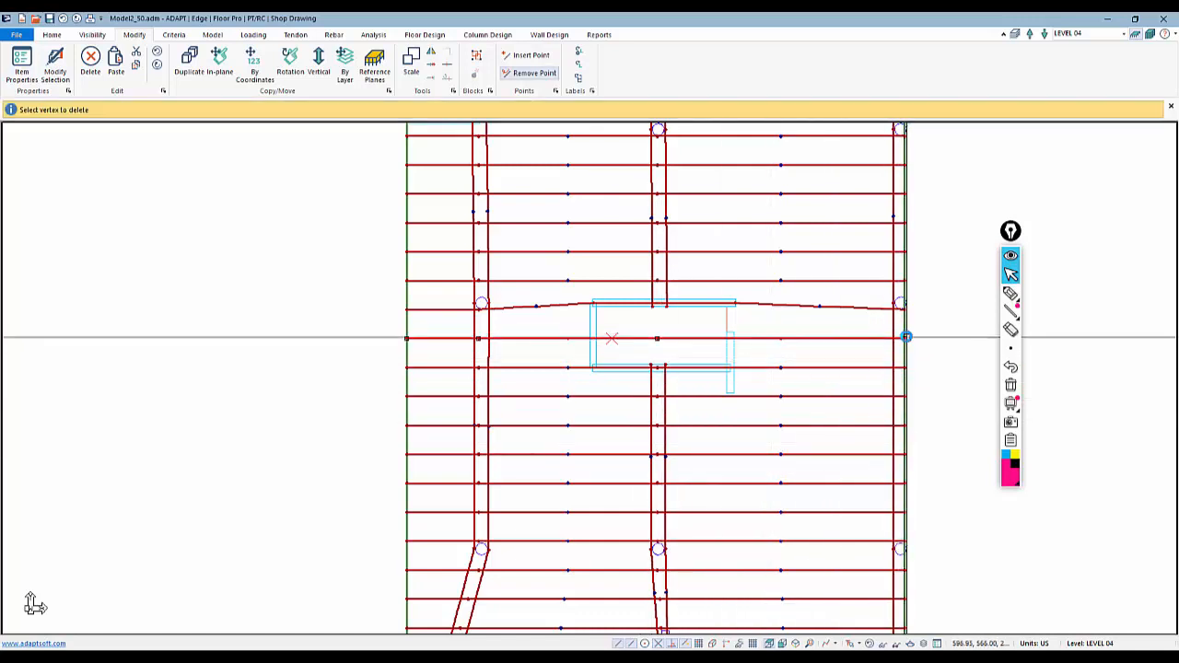
pyautogui.press('Escape')
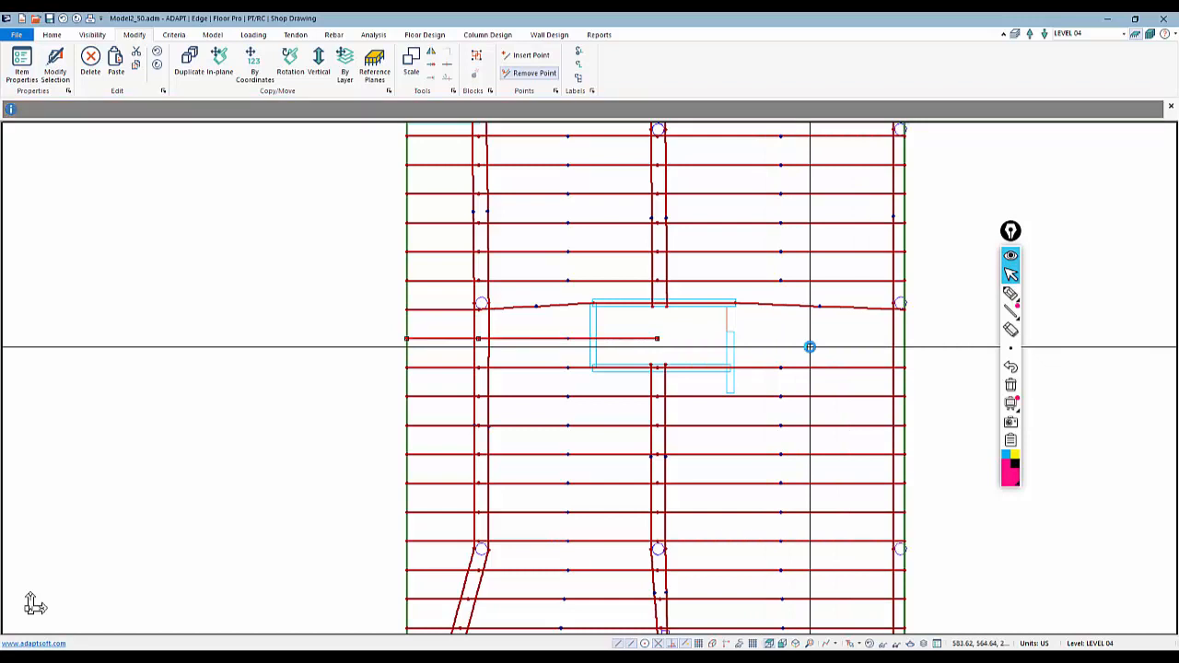
pyautogui.click(658, 338)
pyautogui.click(658, 338)
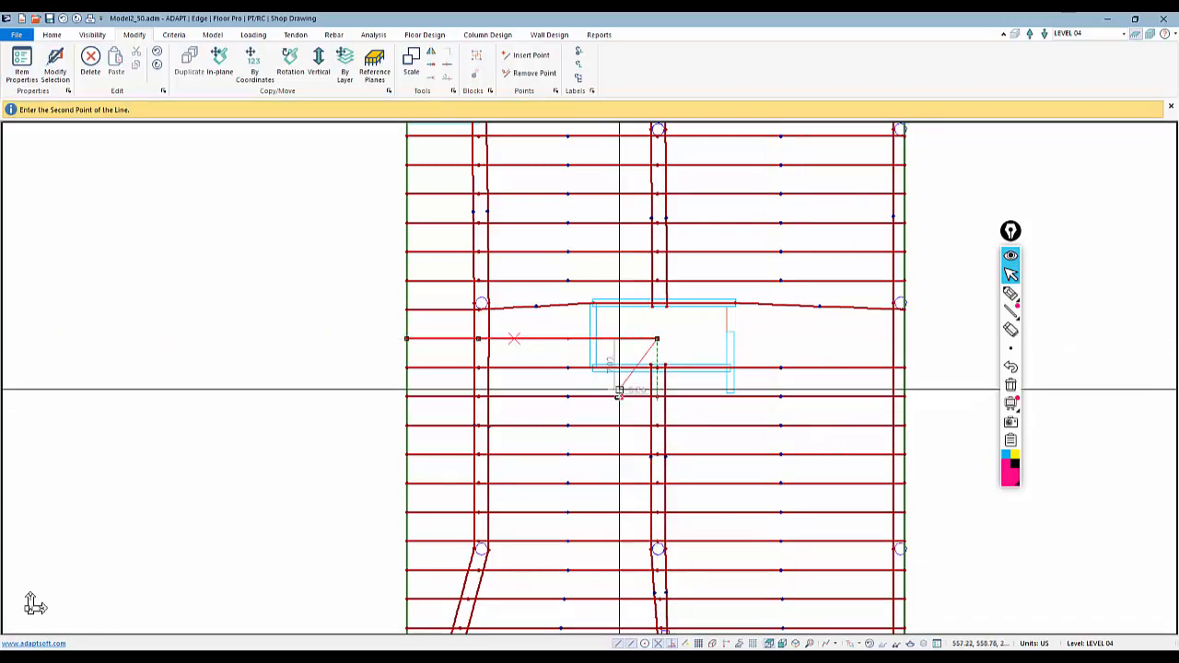
pyautogui.click(595, 337)
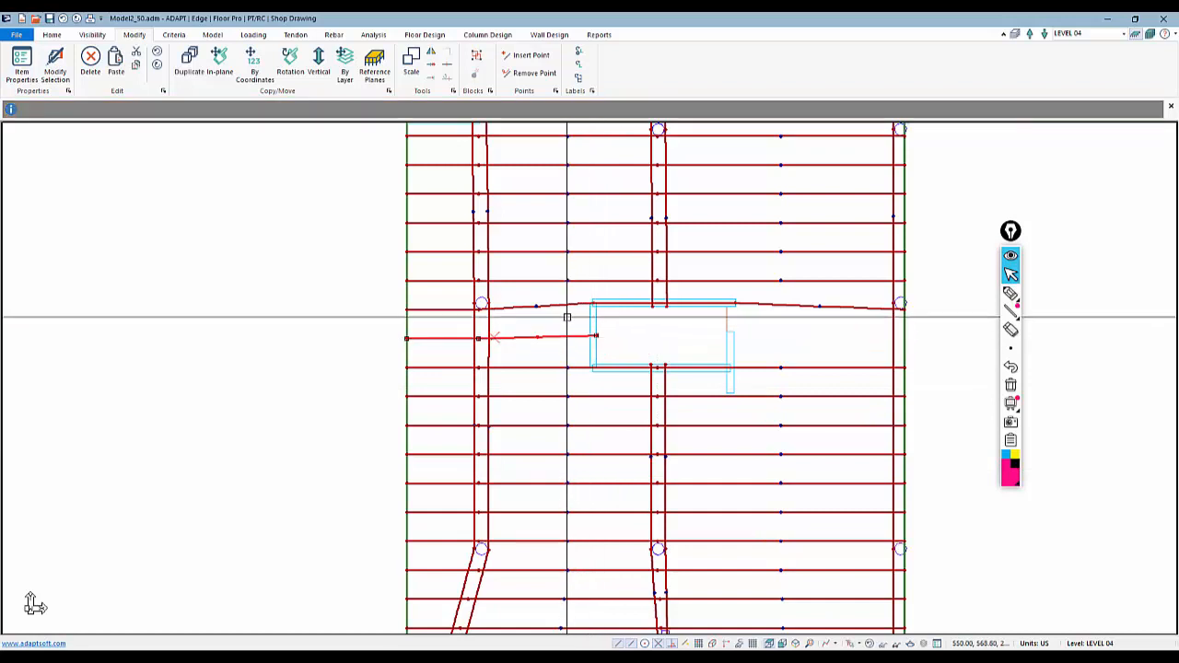
pyautogui.click(595, 336)
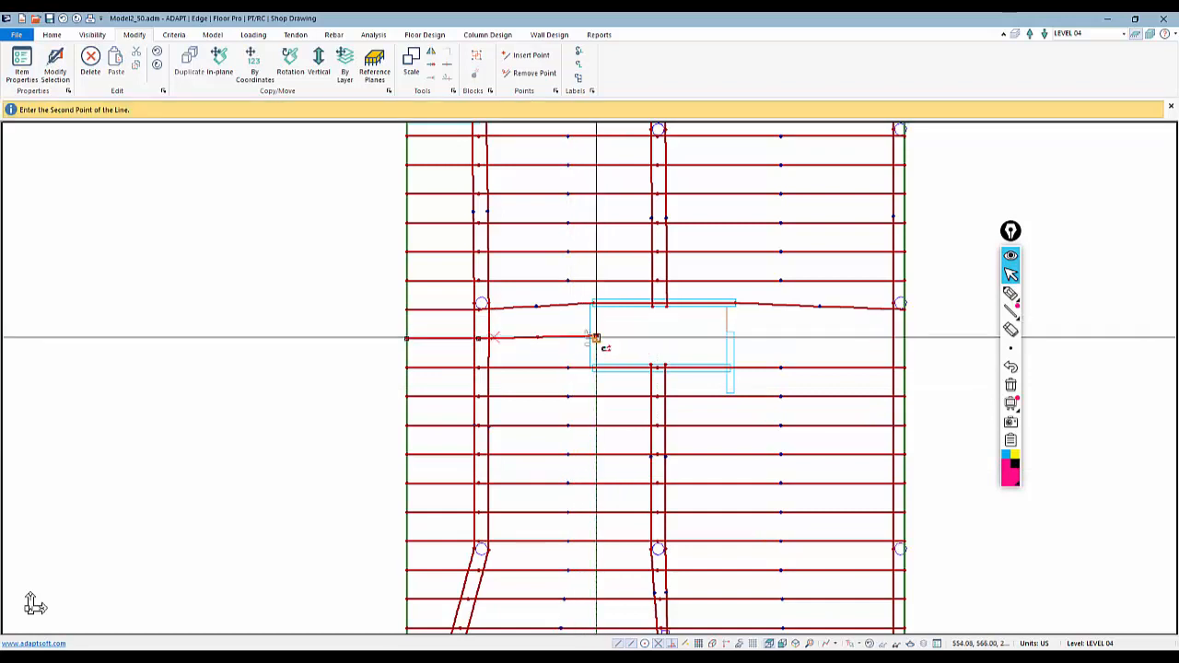
pyautogui.click(596, 339)
pyautogui.press('Escape')
# Open the trimmed tendon's properties and review its span profile
pyautogui.doubleClick(566, 339)
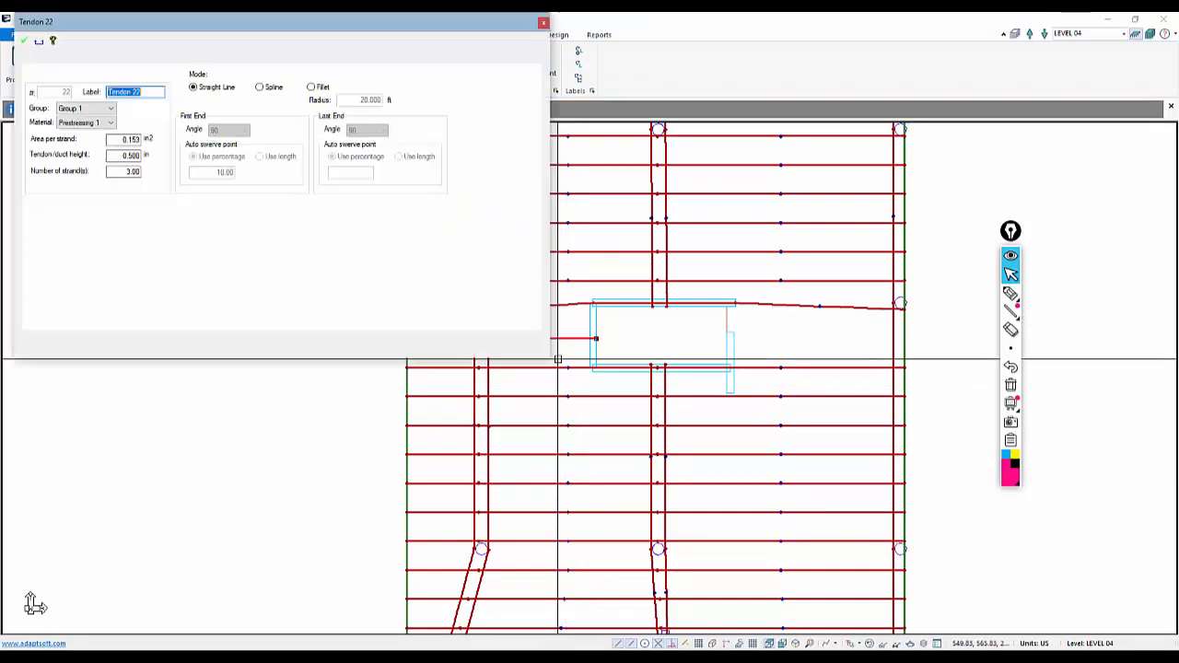
pyautogui.click(153, 58)
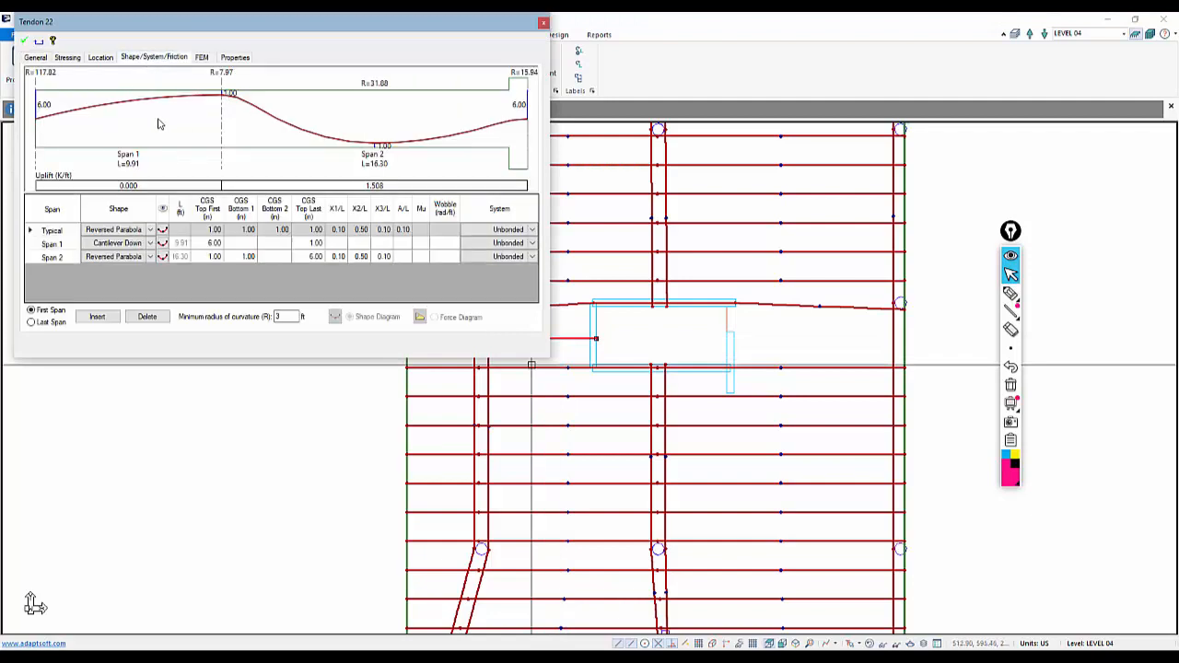
pyautogui.press('Escape')
pyautogui.press('Escape')
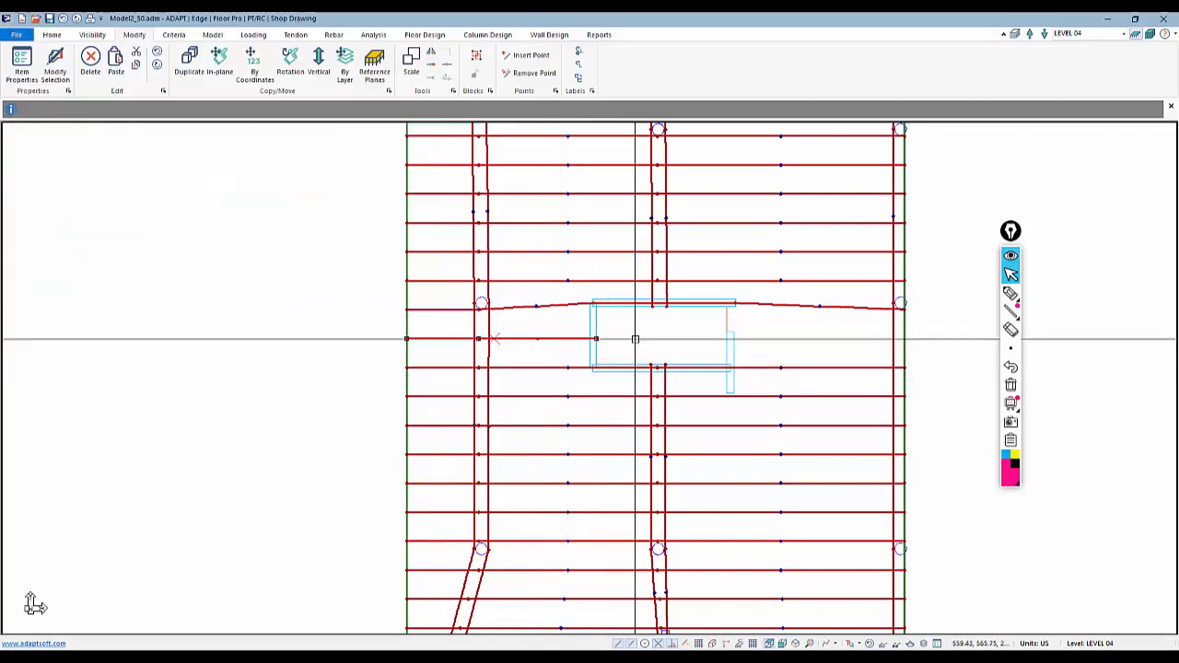
# Copy the tendon below the opening with a 4 ft Y offset to fill the opening's right side
pyautogui.scroll(-2, 503, 371)
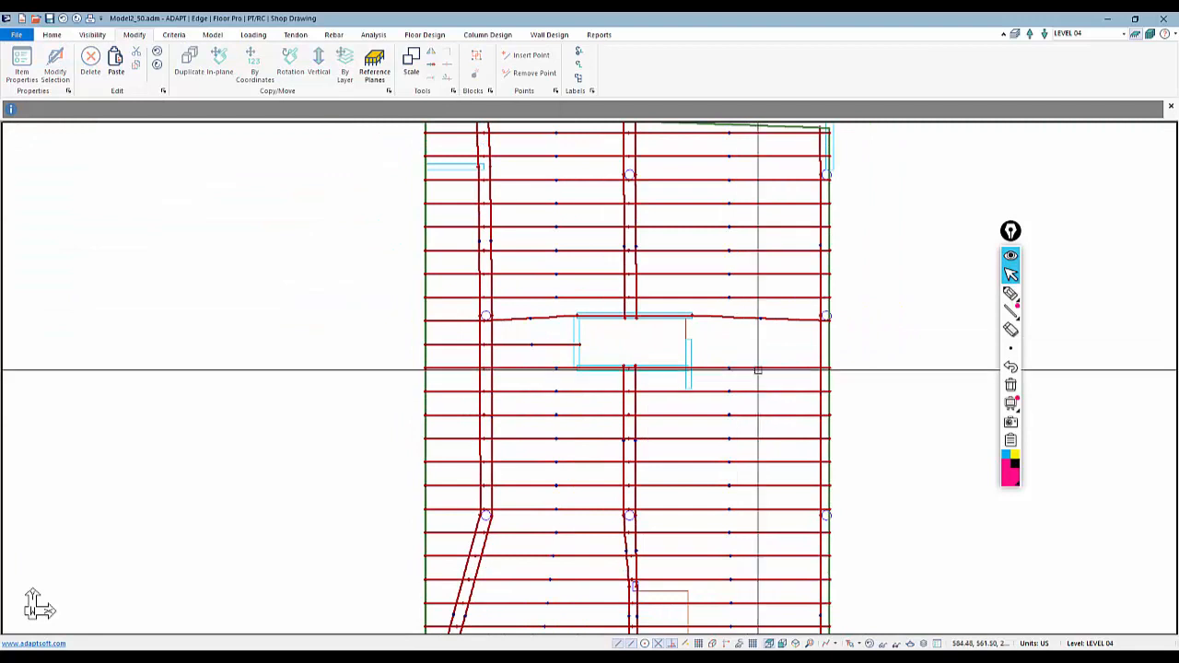
pyautogui.click(757, 369)
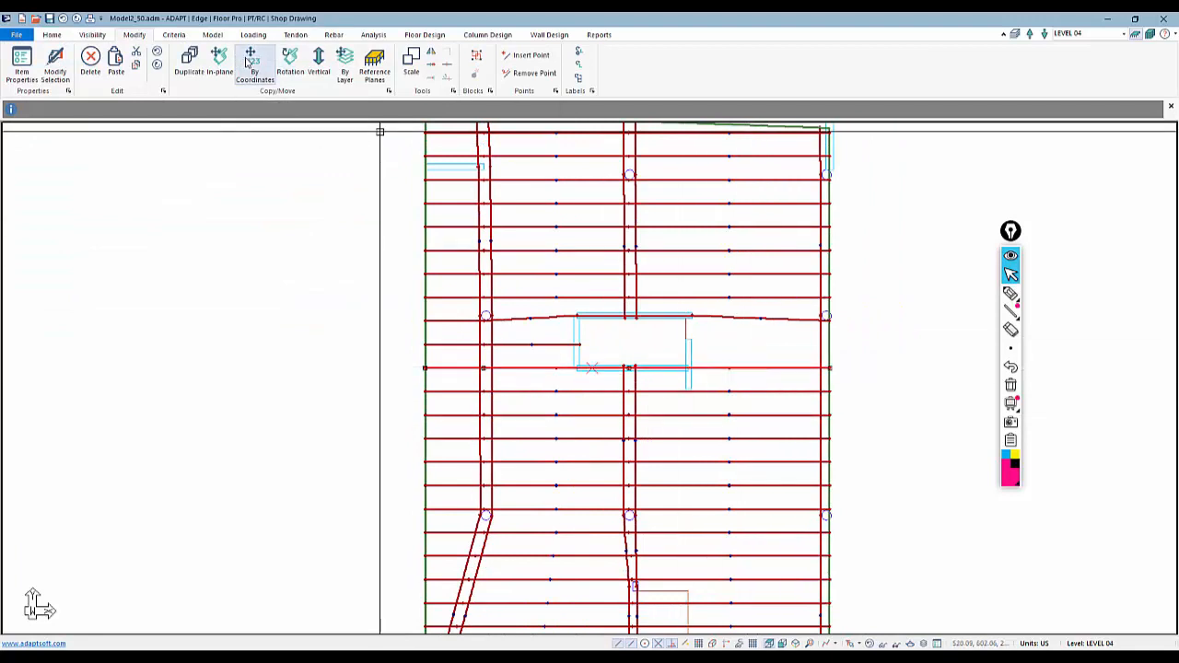
pyautogui.click(251, 63)
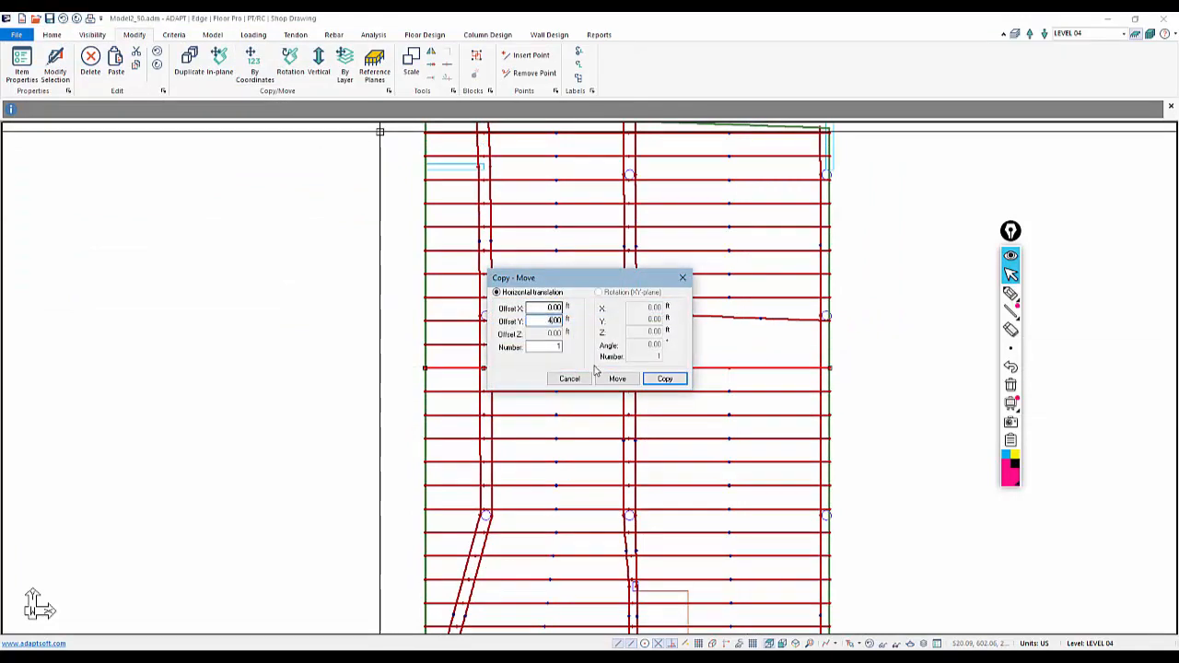
pyautogui.click(657, 381)
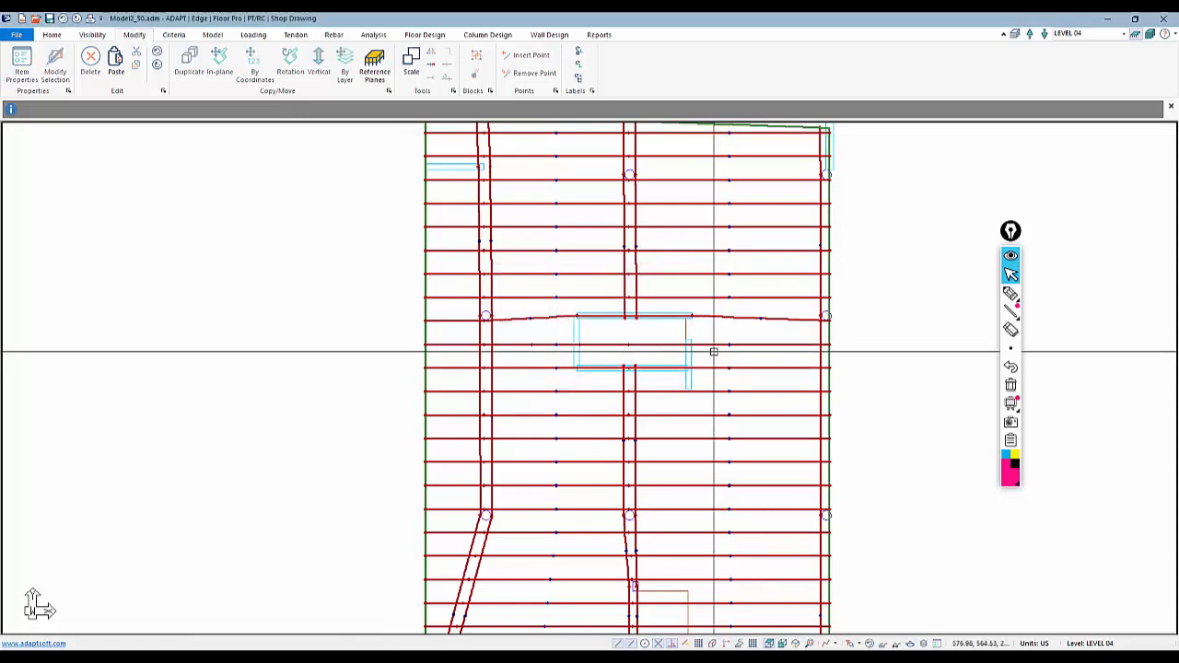
# Trim the copied tendon so it starts at the opening's right edge instead of crossing the opening
pyautogui.rightClick(608, 345)
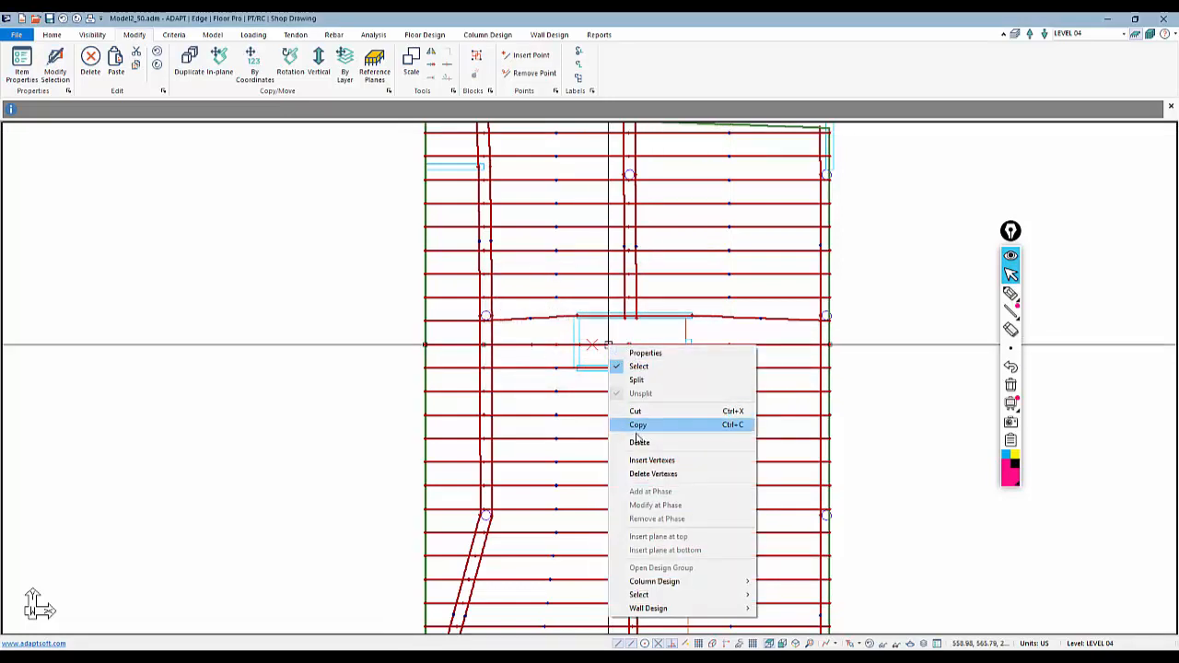
pyautogui.click(639, 473)
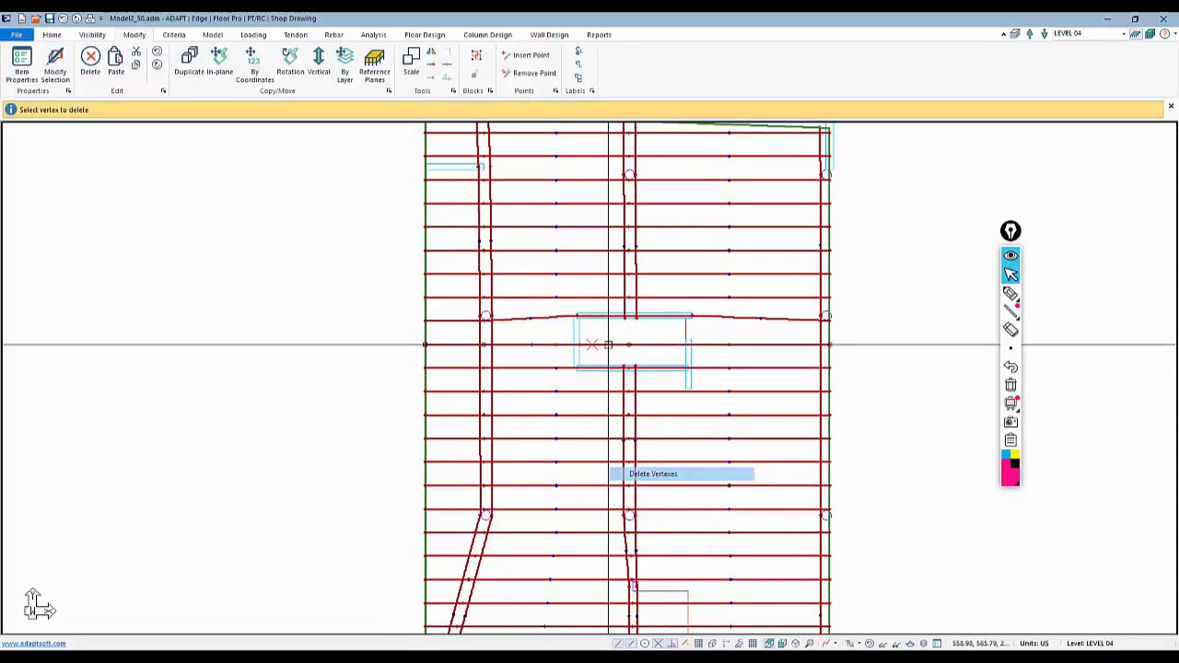
pyautogui.click(486, 347)
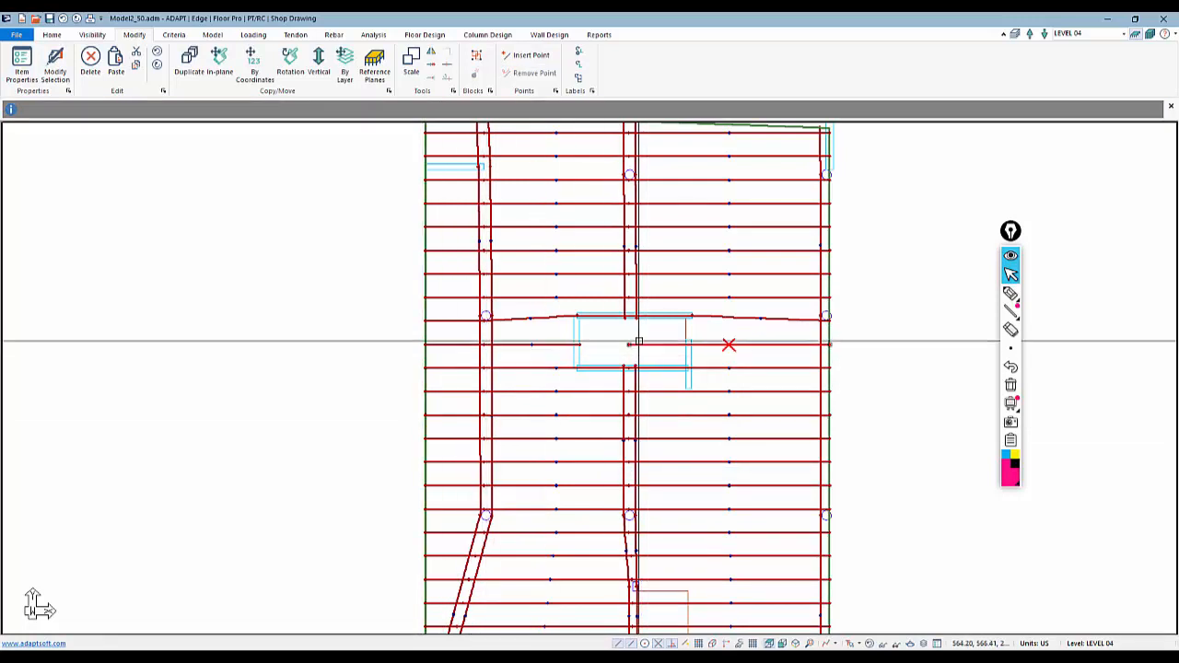
pyautogui.click(629, 346)
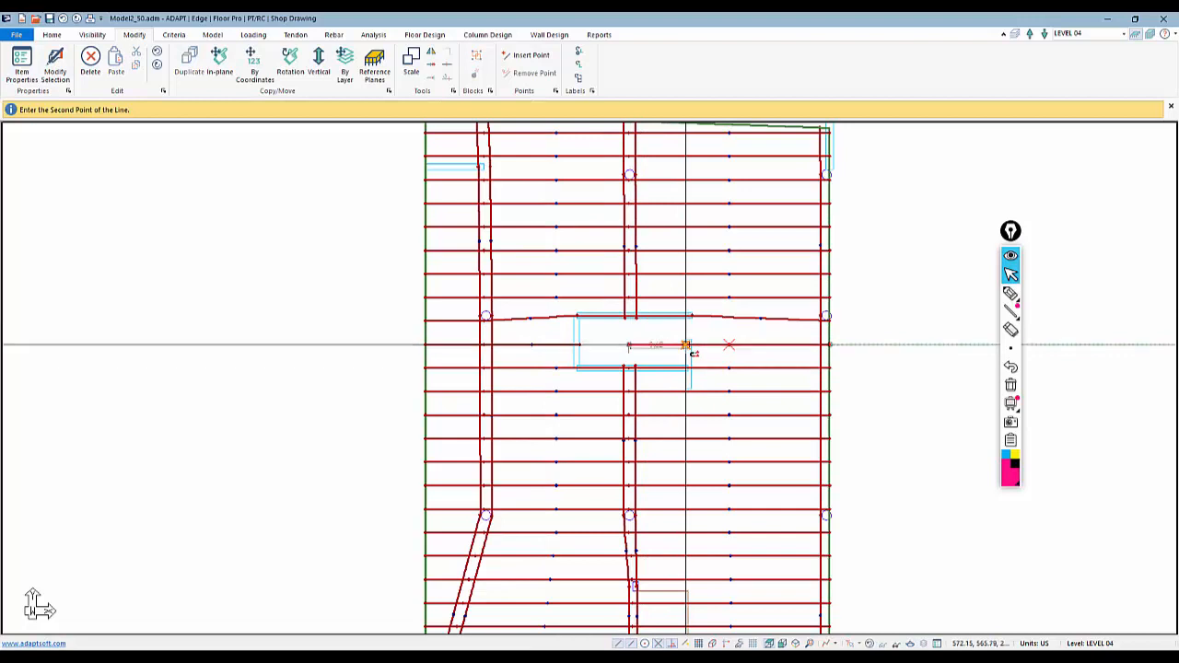
pyautogui.click(705, 346)
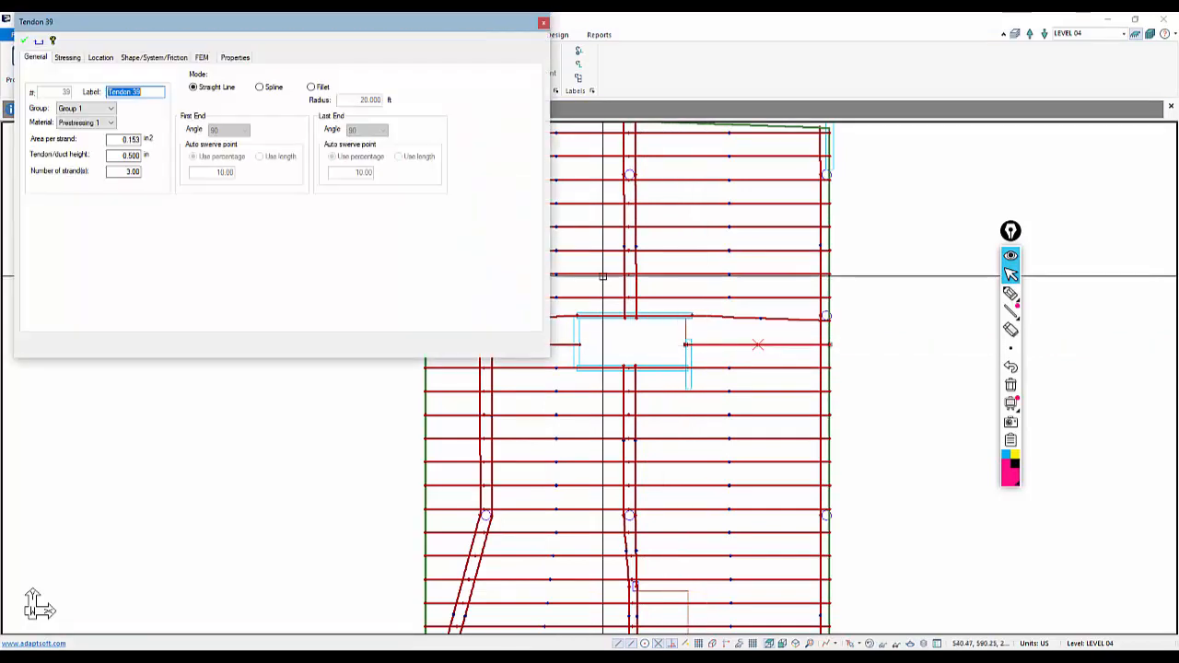
# Review the copied tendon's shape and span profile, then save the model
pyautogui.click(147, 57)
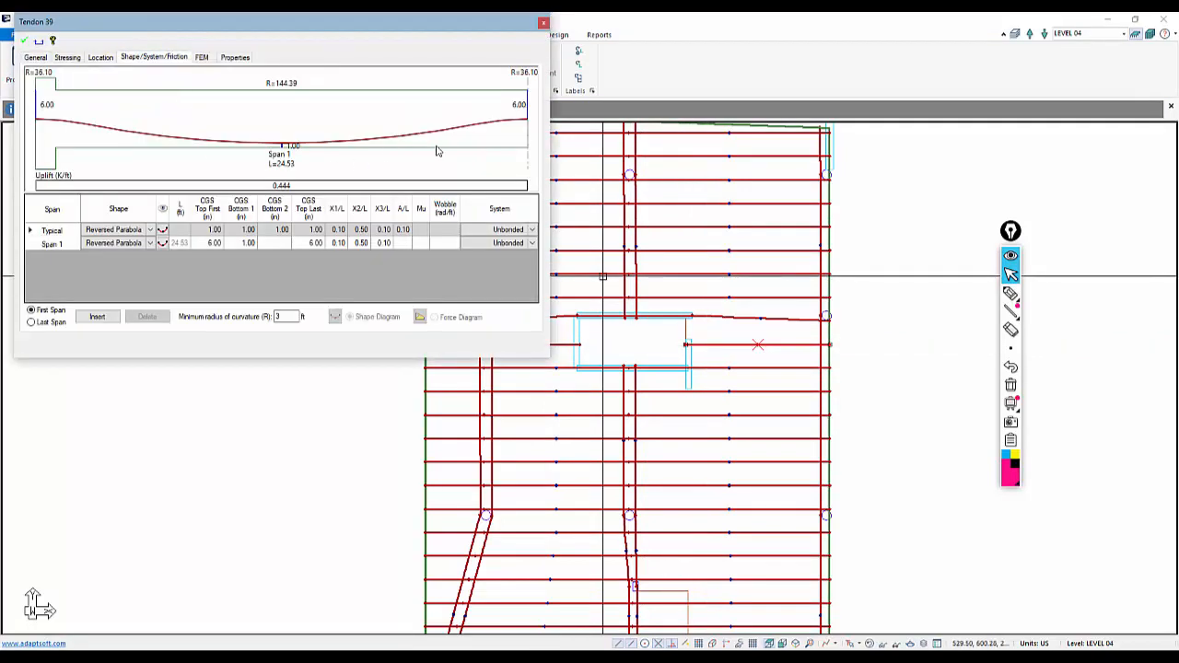
pyautogui.click(252, 550)
pyautogui.scroll(-2, 663, 296)
pyautogui.scroll(2, 635, 358)
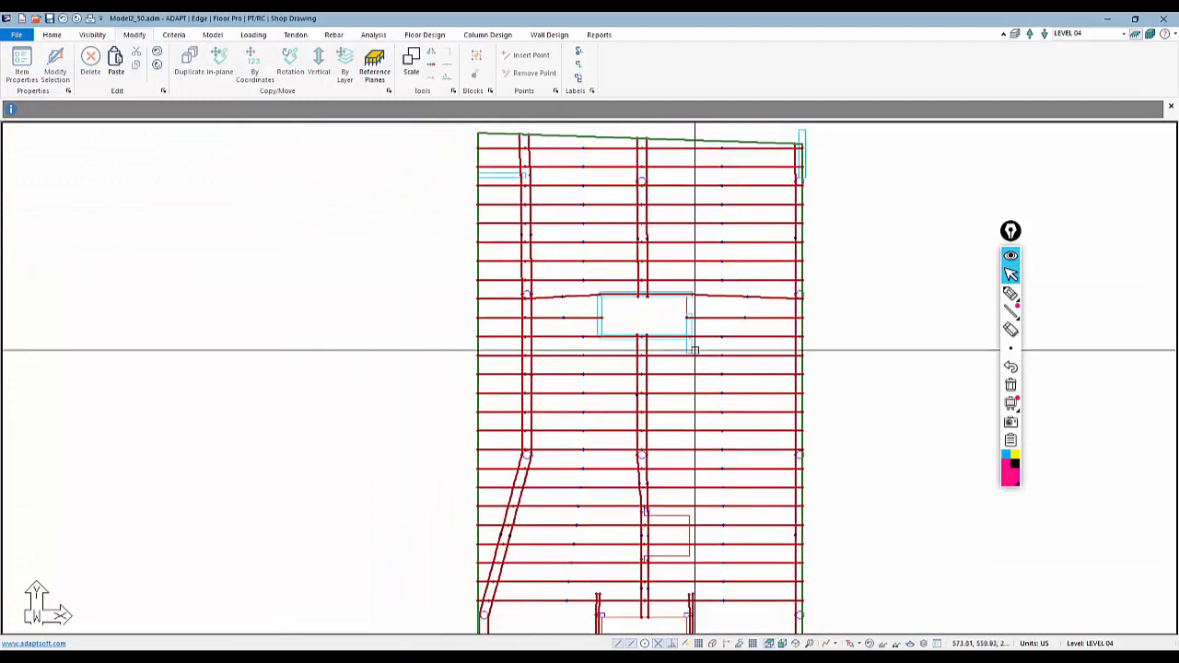
pyautogui.scroll(1, 527, 330)
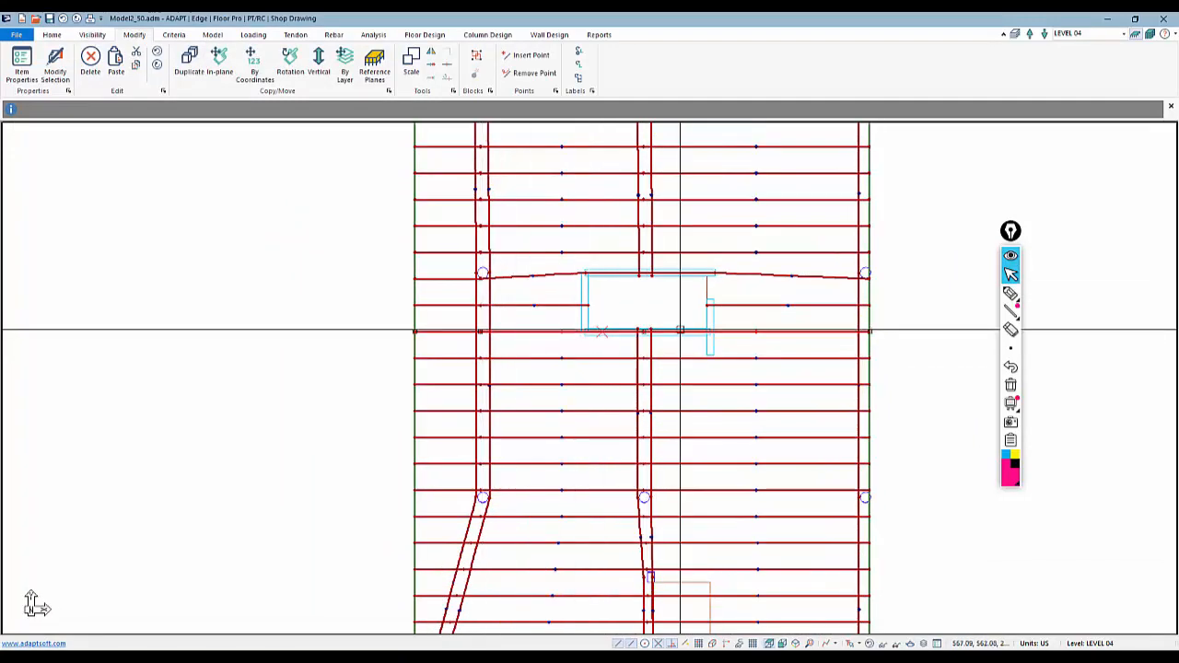
pyautogui.scroll(-3, 665, 300)
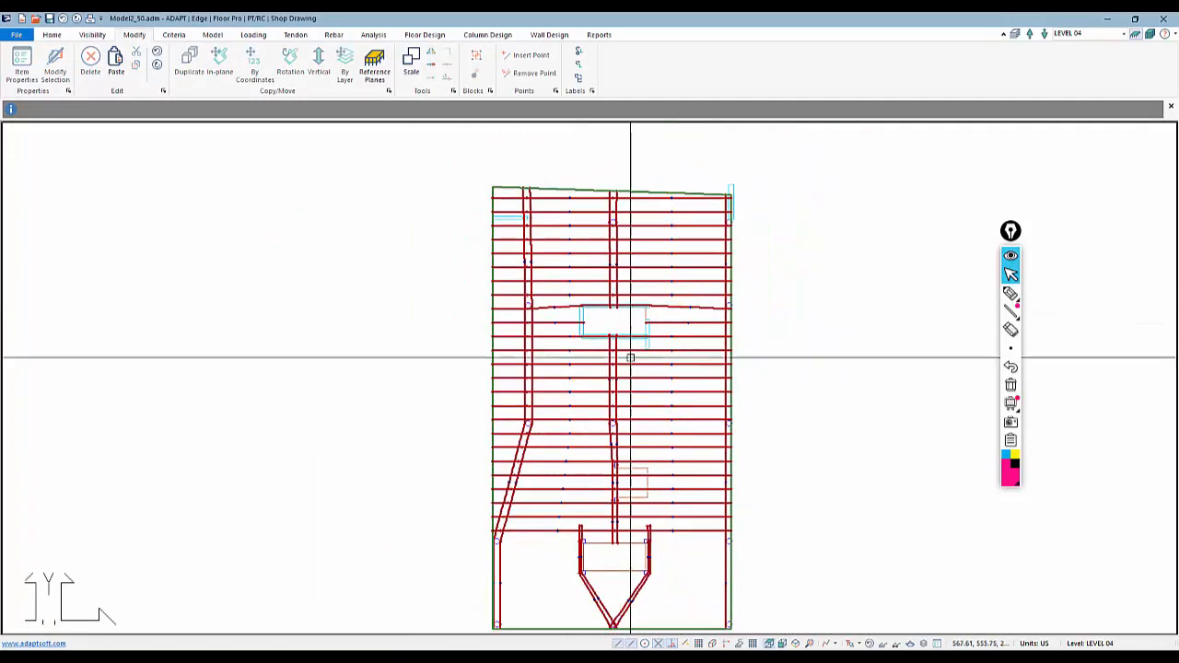
pyautogui.click(49, 20)
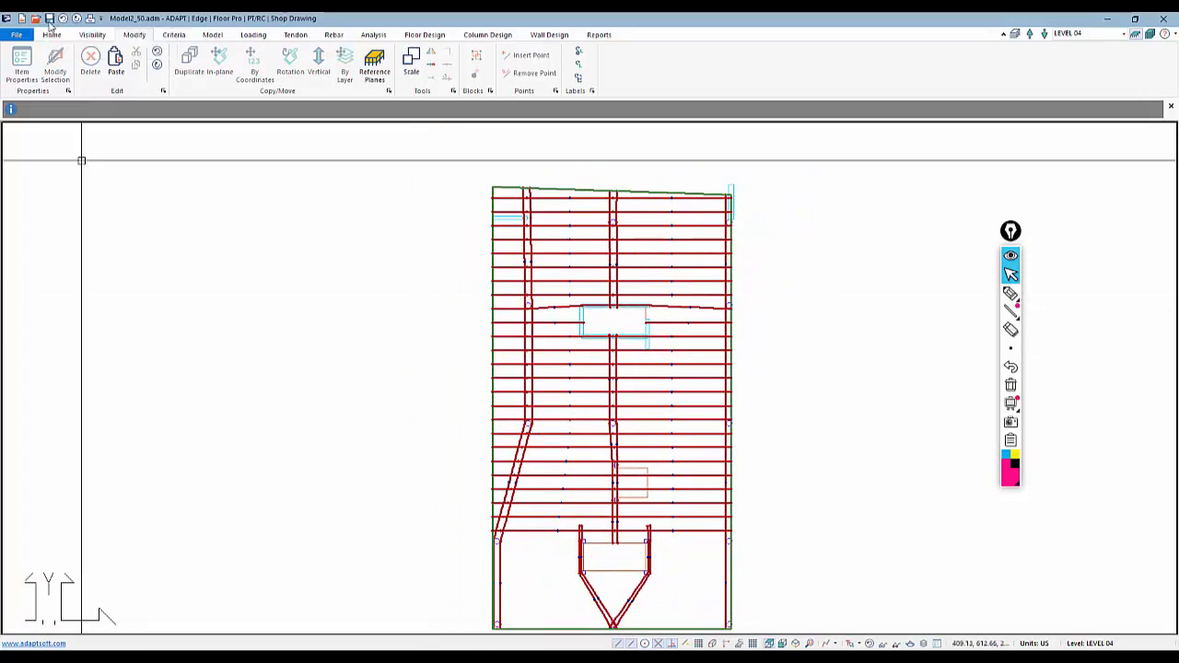
# Trim the tendon crossing the lower opening so it ends at the opening's left edge
pyautogui.scroll(3, 639, 386)
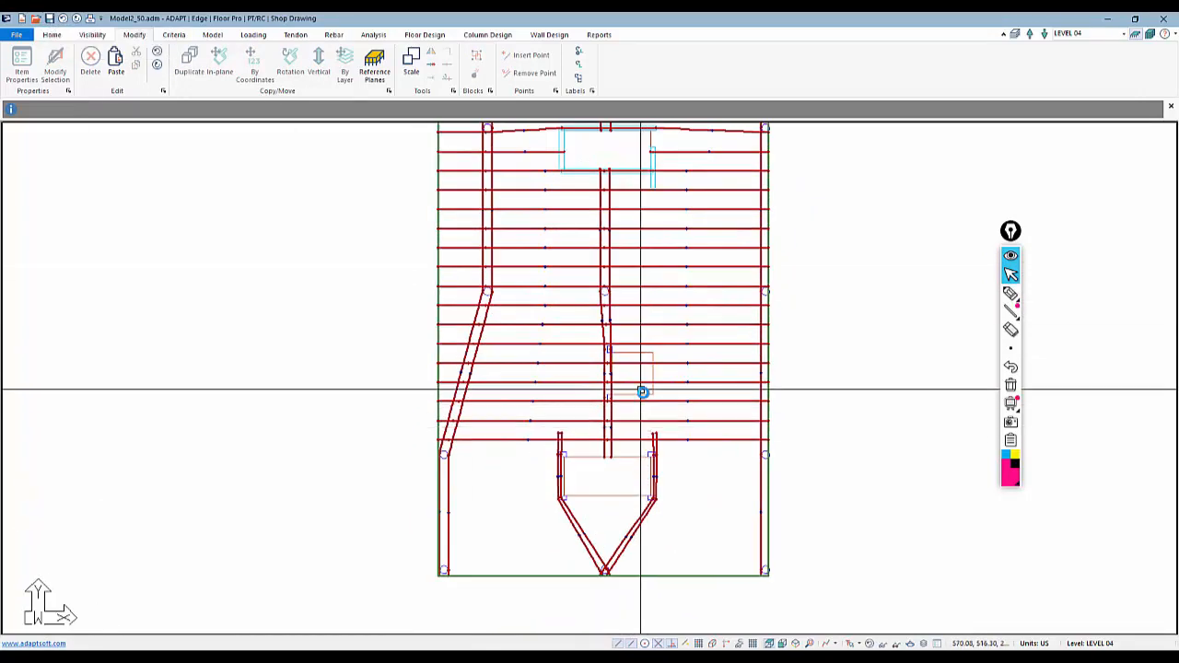
pyautogui.scroll(1, 641, 378)
pyautogui.click(692, 348)
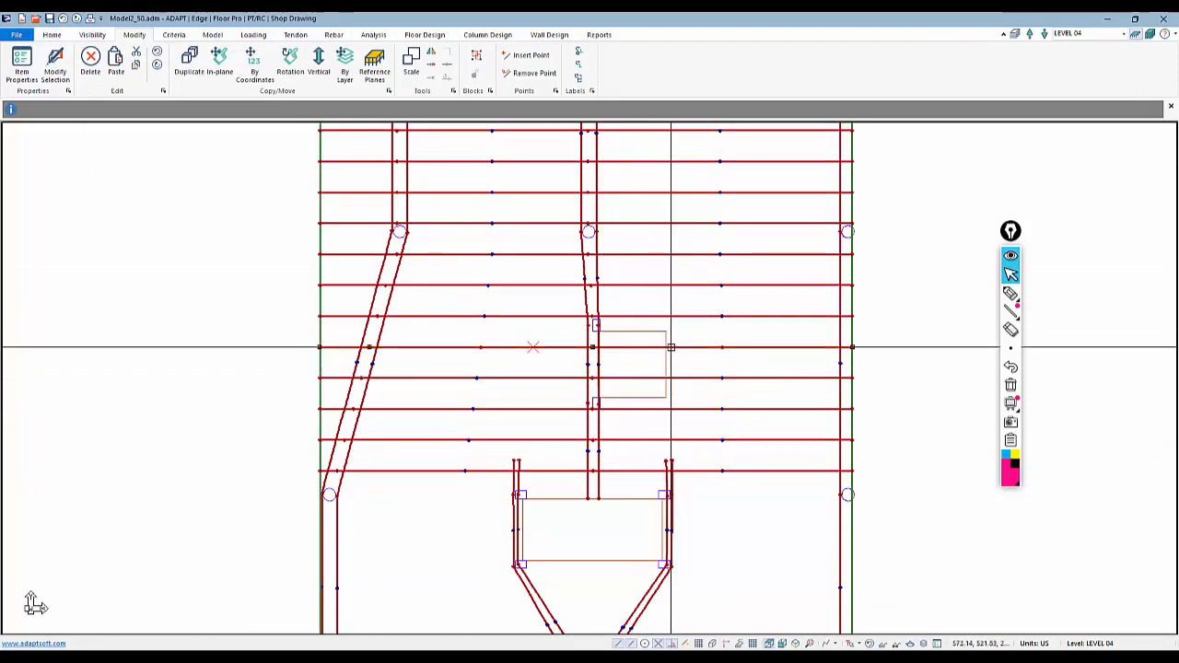
pyautogui.rightClick(675, 348)
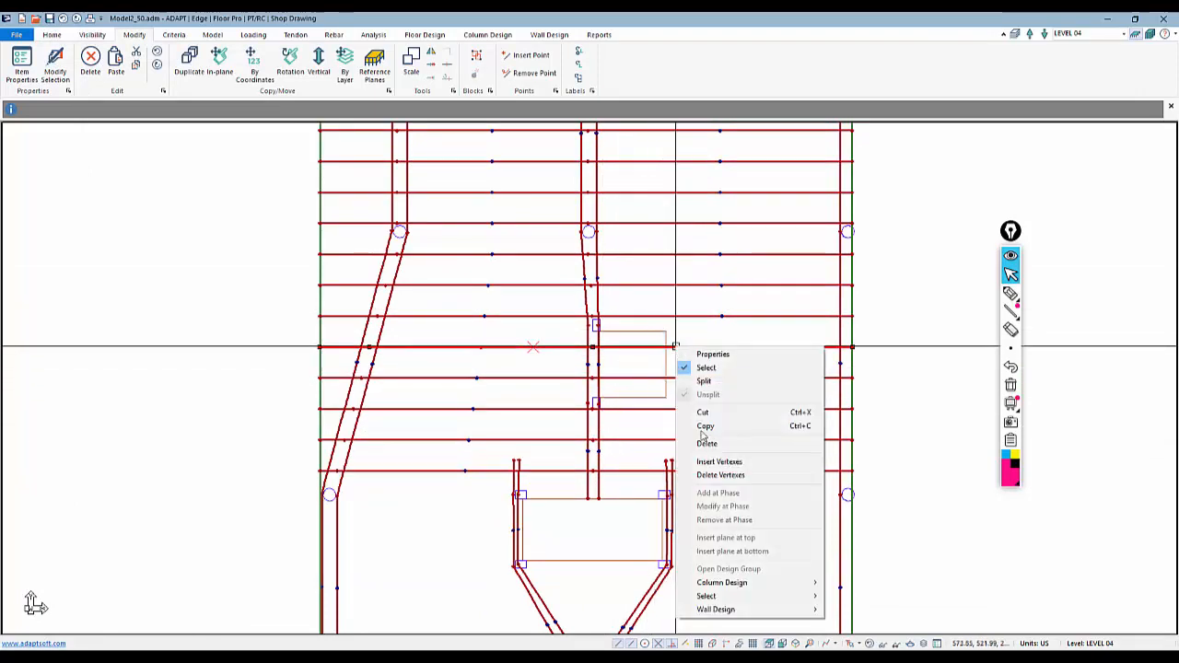
pyautogui.click(719, 477)
pyautogui.click(851, 347)
pyautogui.press('Escape')
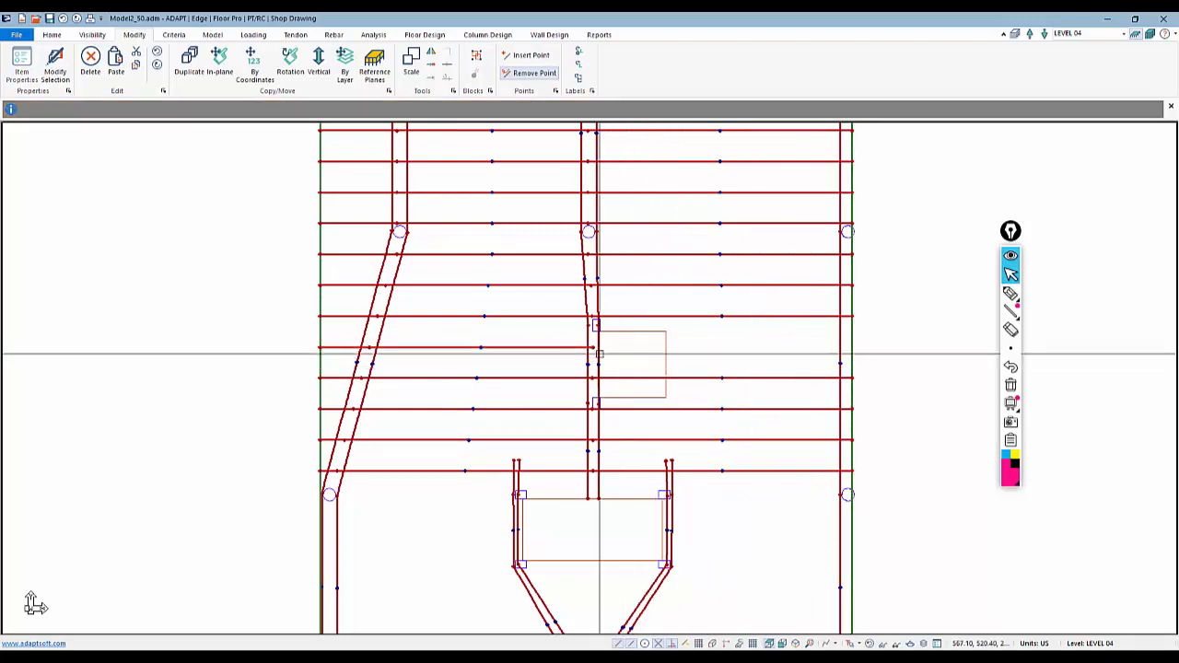
pyautogui.click(572, 346)
pyautogui.click(592, 347)
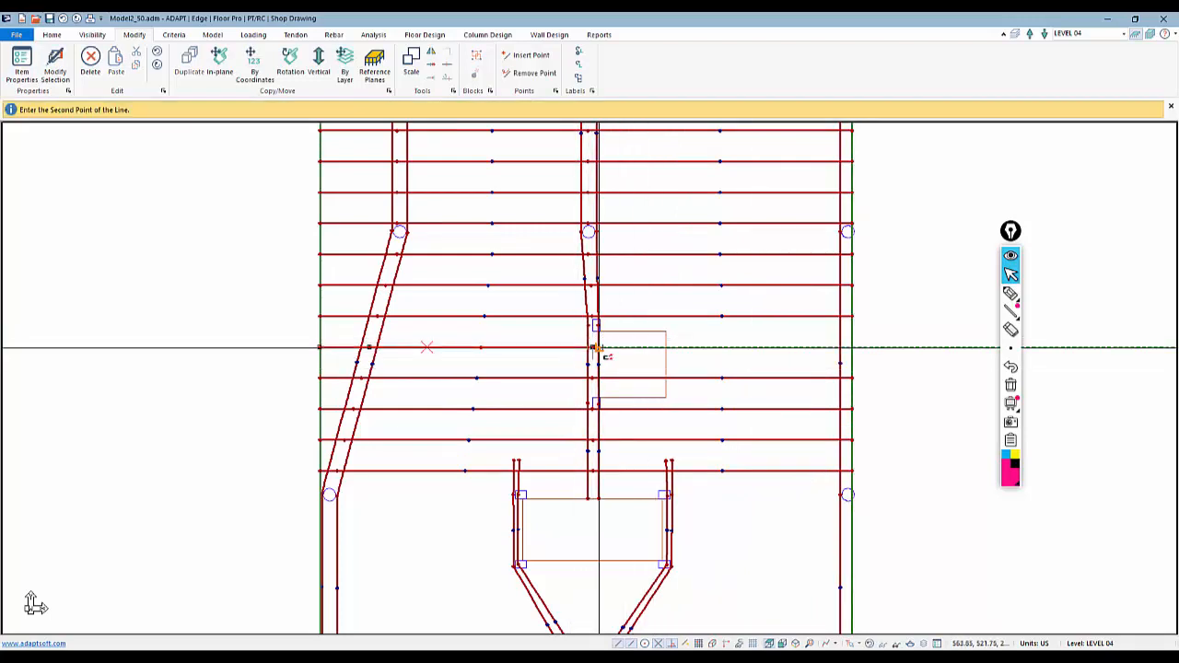
pyautogui.click(599, 347)
pyautogui.press('Escape')
# Trim the next tendon crossing the lower opening so it ends at the opening's left edge
pyautogui.moveTo(569, 381); pyautogui.dragTo(561, 318, button='middle')
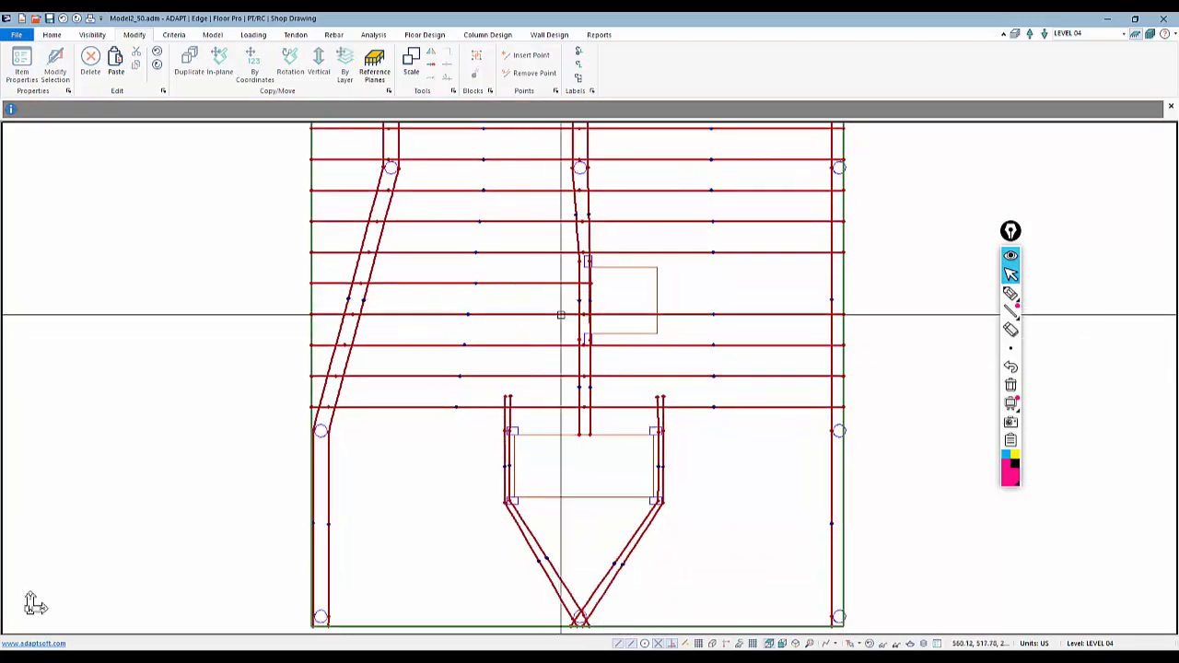
pyautogui.click(810, 317)
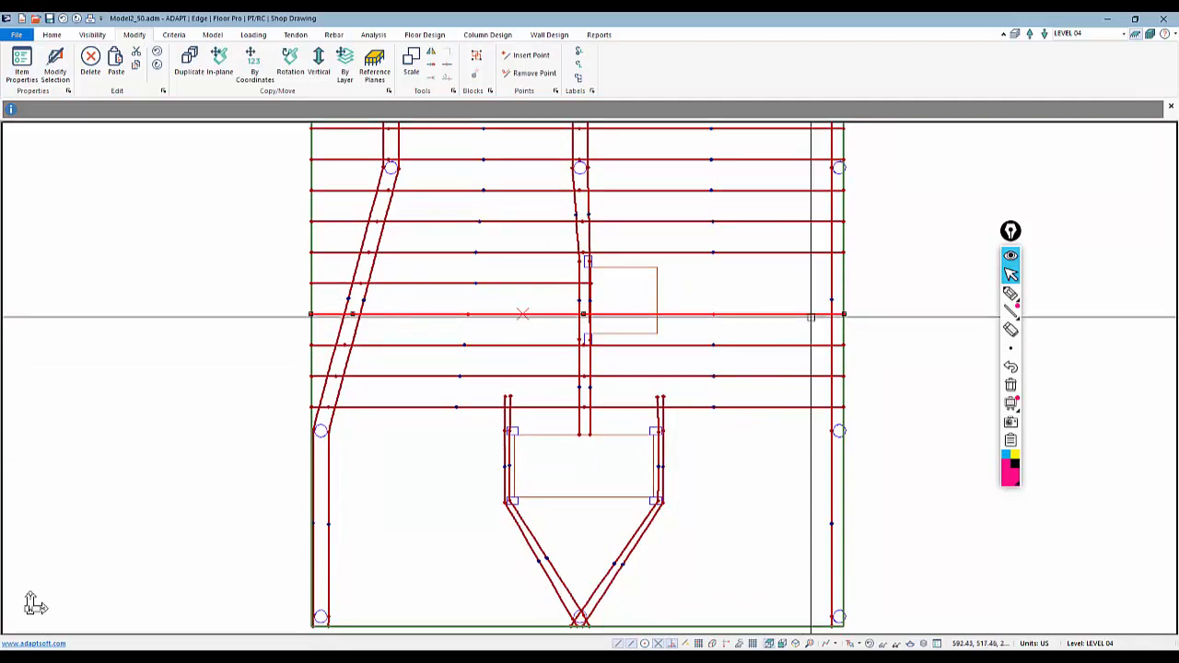
pyautogui.rightClick(810, 317)
pyautogui.click(851, 446)
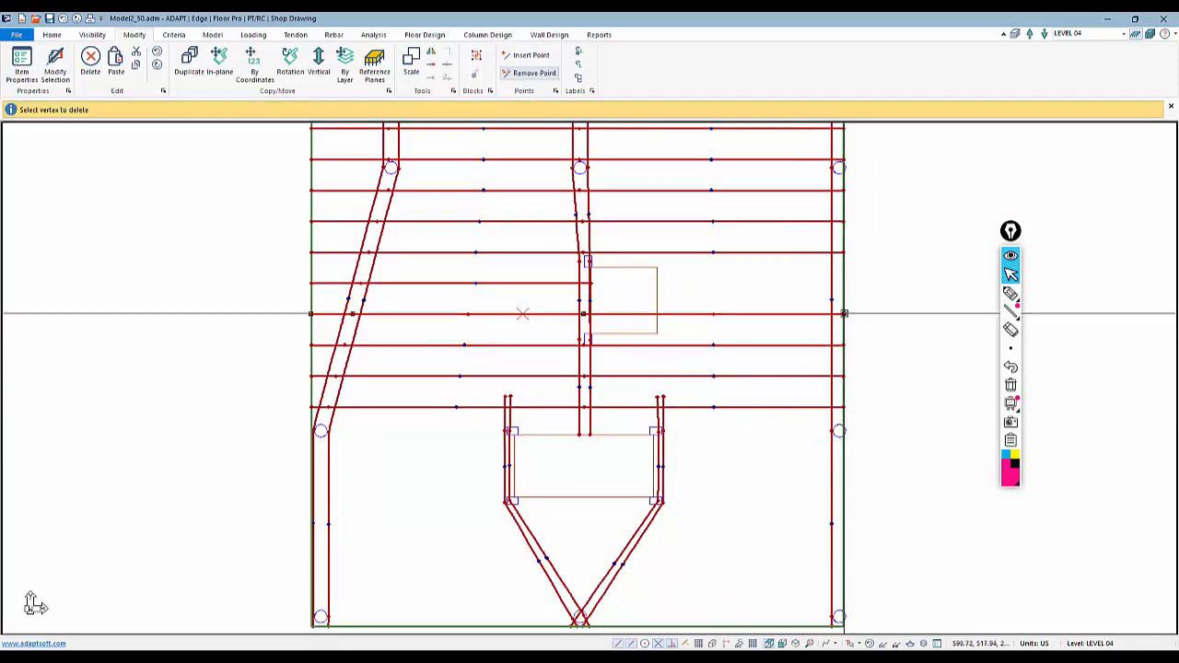
pyautogui.moveTo(508, 326); pyautogui.dragTo(497, 289)
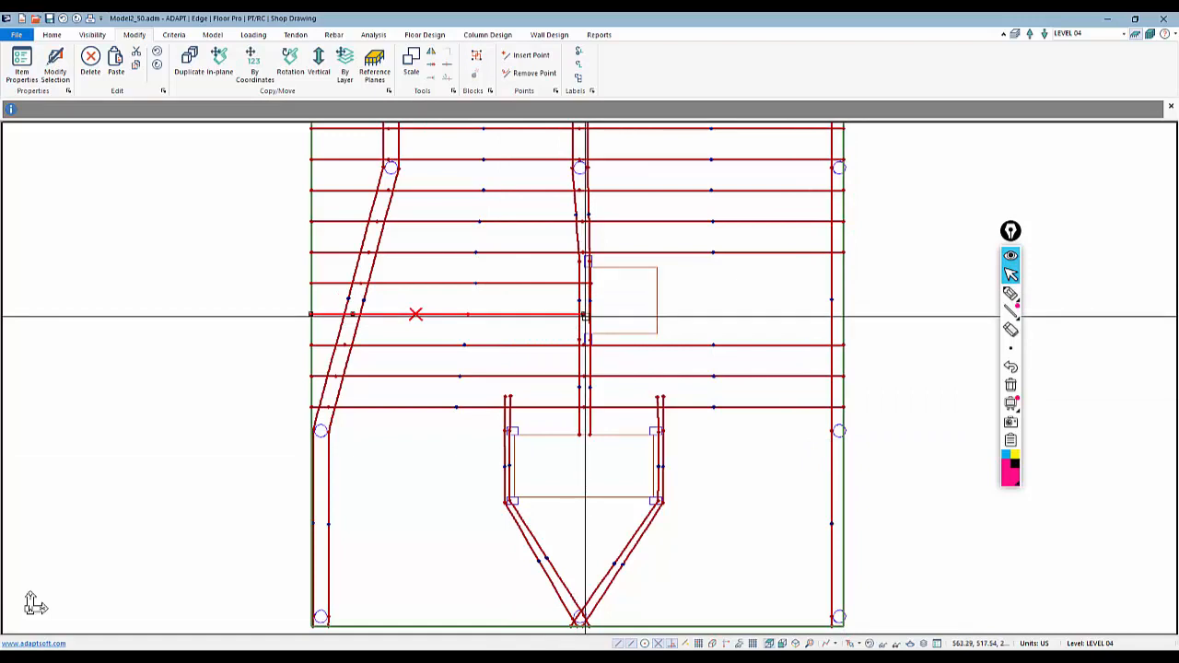
pyautogui.click(584, 315)
pyautogui.click(590, 316)
# Copy the full-width tendon below the lower opening by coordinates, with 2 copies
pyautogui.scroll(-1, 610, 338)
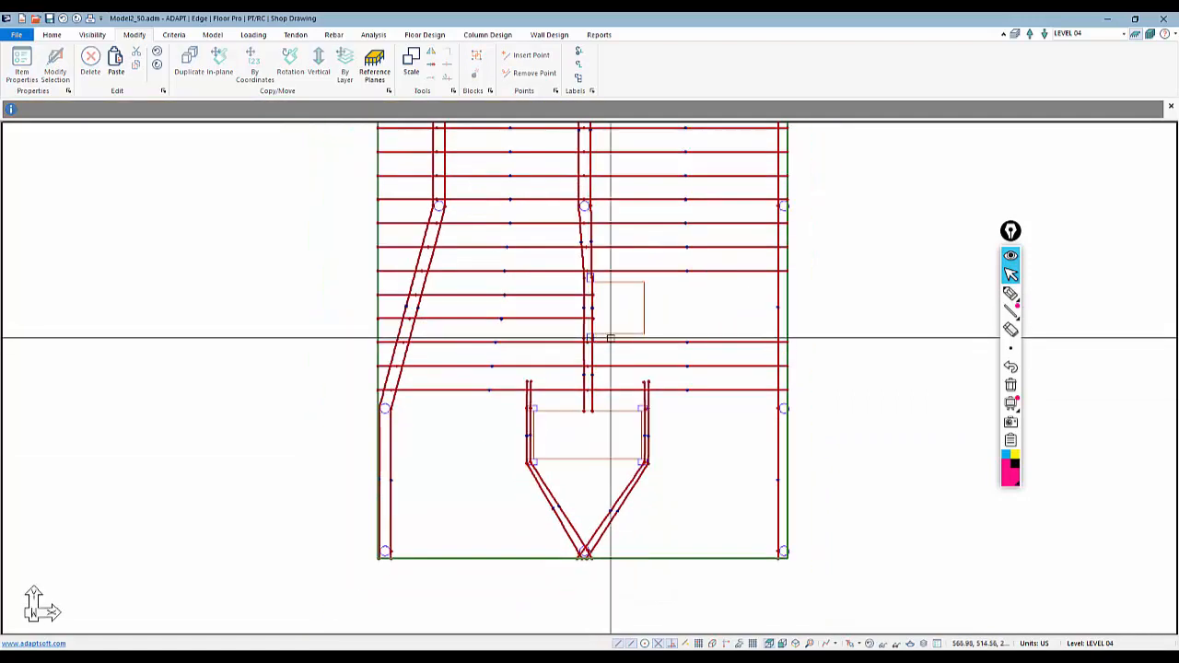
pyautogui.click(687, 341)
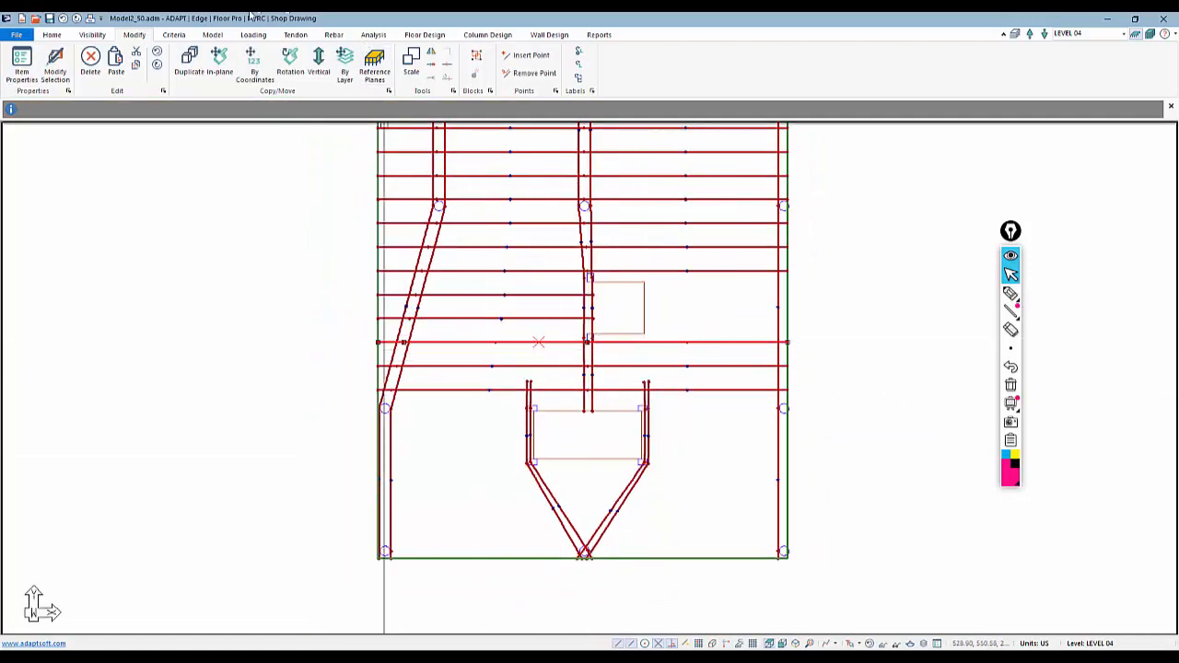
pyautogui.click(265, 74)
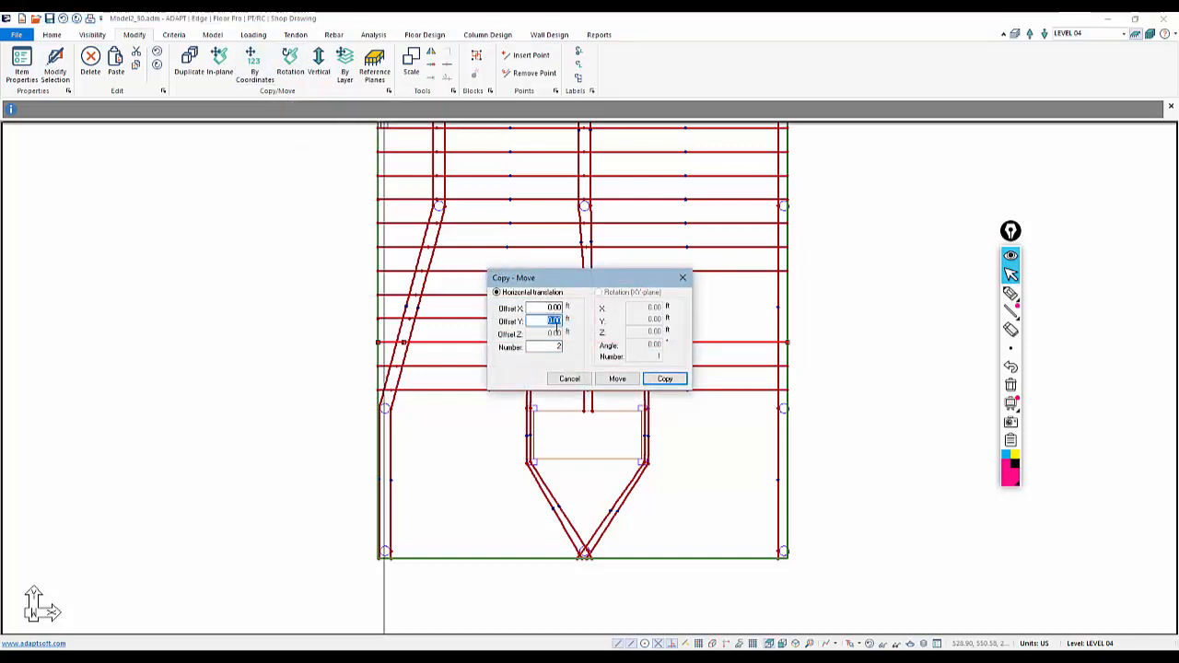
pyautogui.click(665, 379)
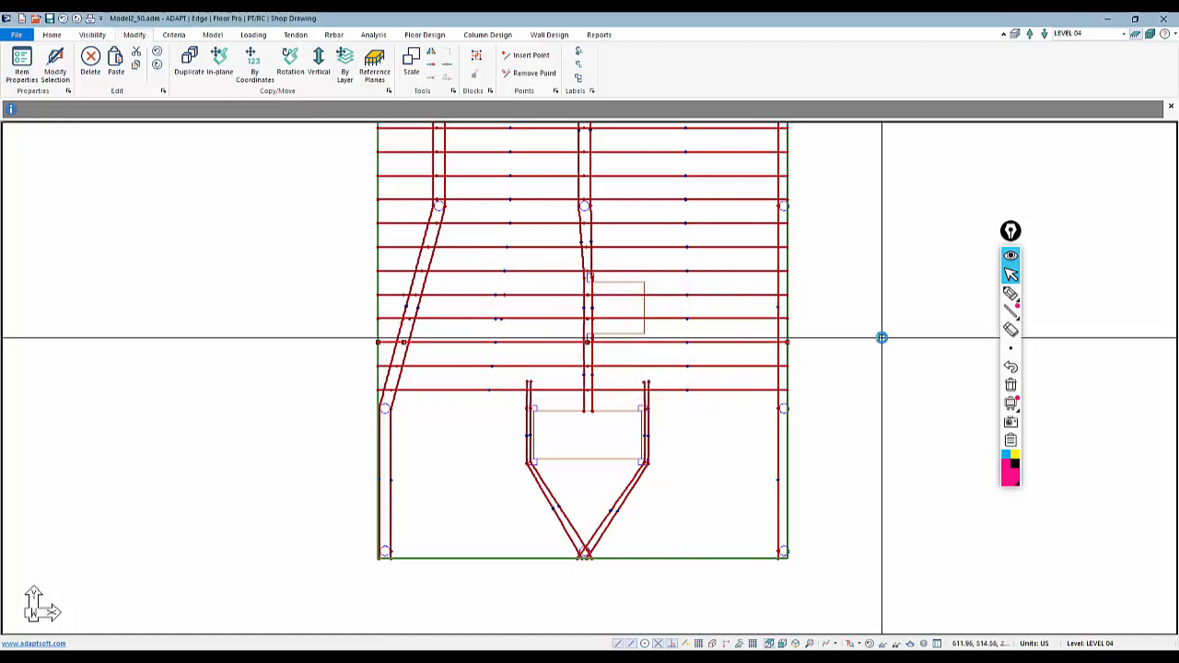
# Trim the copied tendon so it starts at the lower opening's right edge
pyautogui.rightClick(566, 295)
pyautogui.click(739, 301)
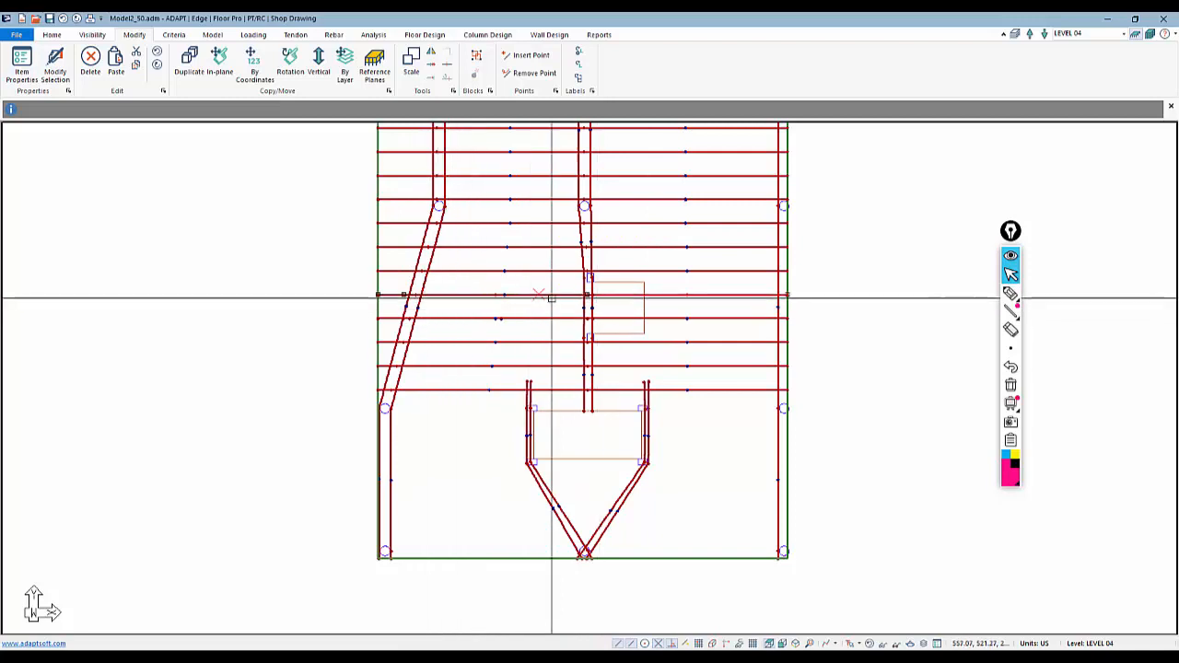
pyautogui.rightClick(682, 296)
pyautogui.click(720, 426)
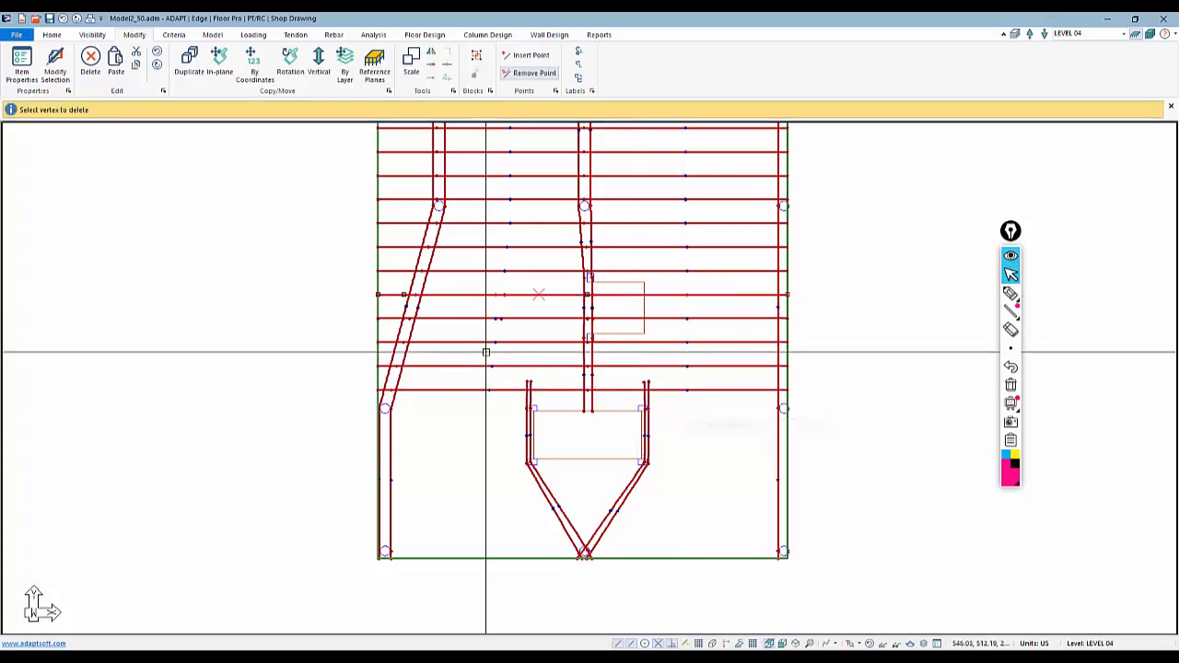
pyautogui.click(401, 295)
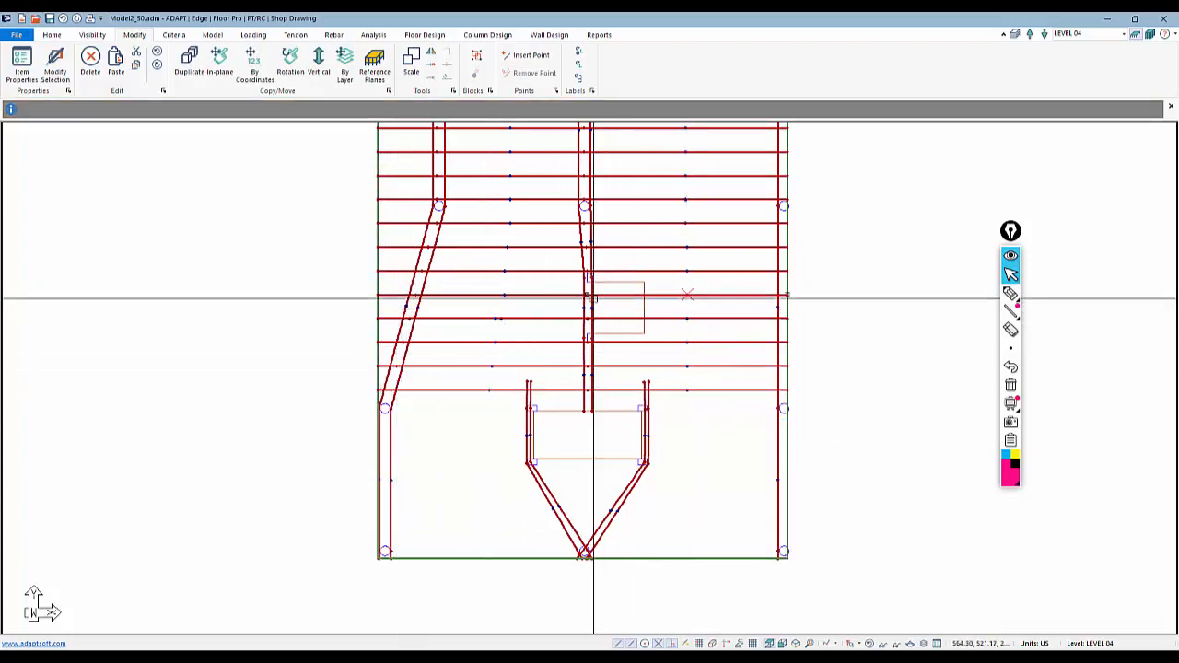
pyautogui.click(587, 295)
pyautogui.click(644, 294)
pyautogui.press('Escape')
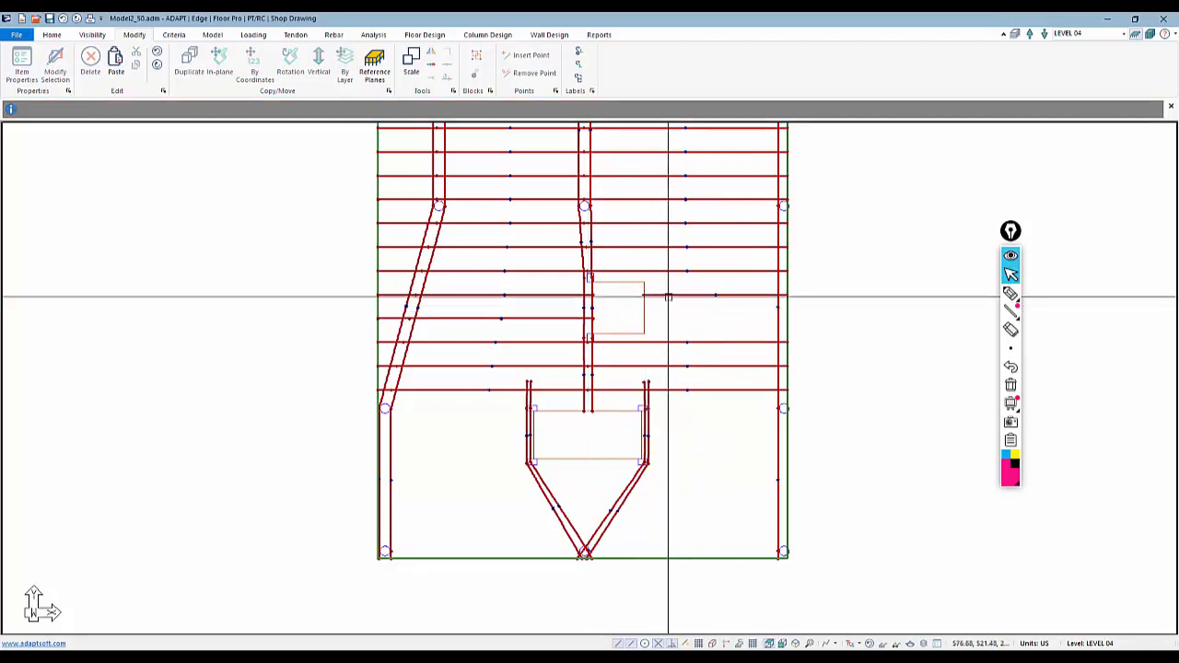
# Copy the trimmed tendon with a -4 ft Y offset
pyautogui.click(666, 294)
pyautogui.click(291, 66)
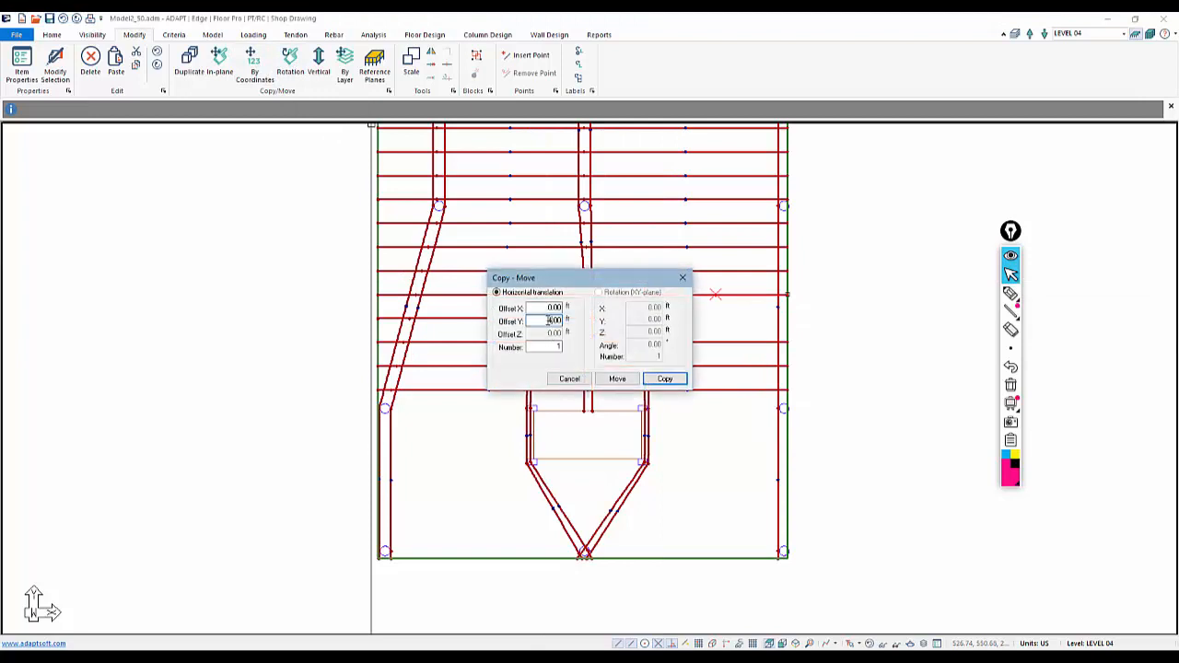
pyautogui.click(651, 381)
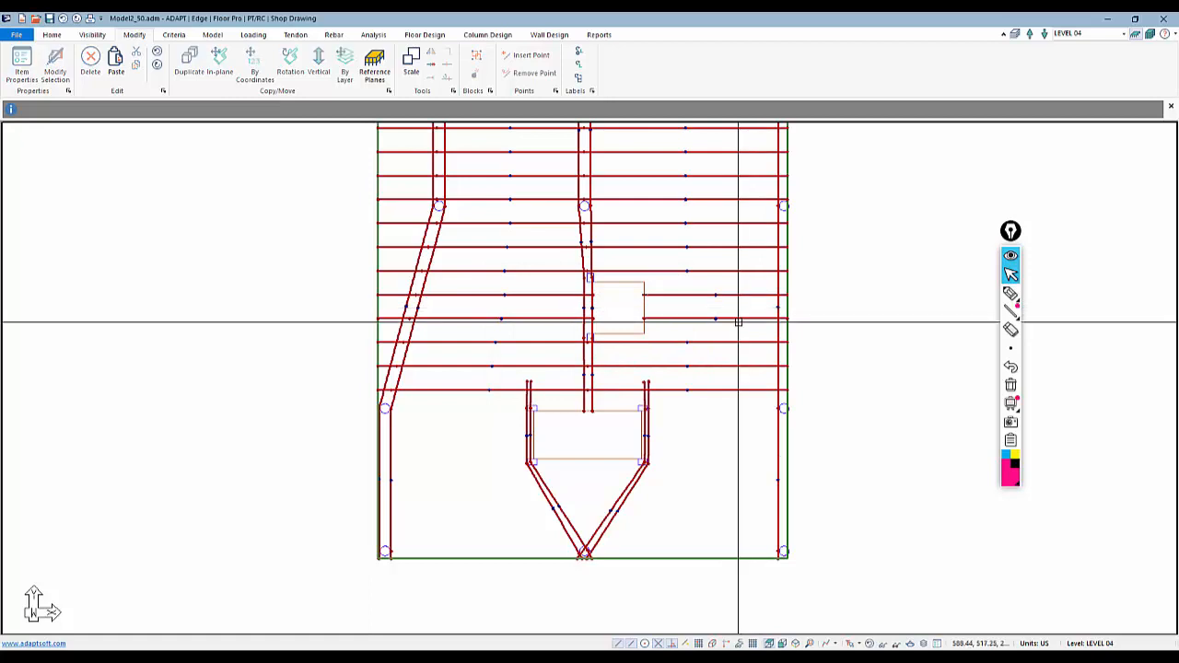
# Copy the selected tendon above the bottom opening with a -4 ft Y offset
pyautogui.scroll(-1, 724, 426)
pyautogui.scroll(-1, 677, 398)
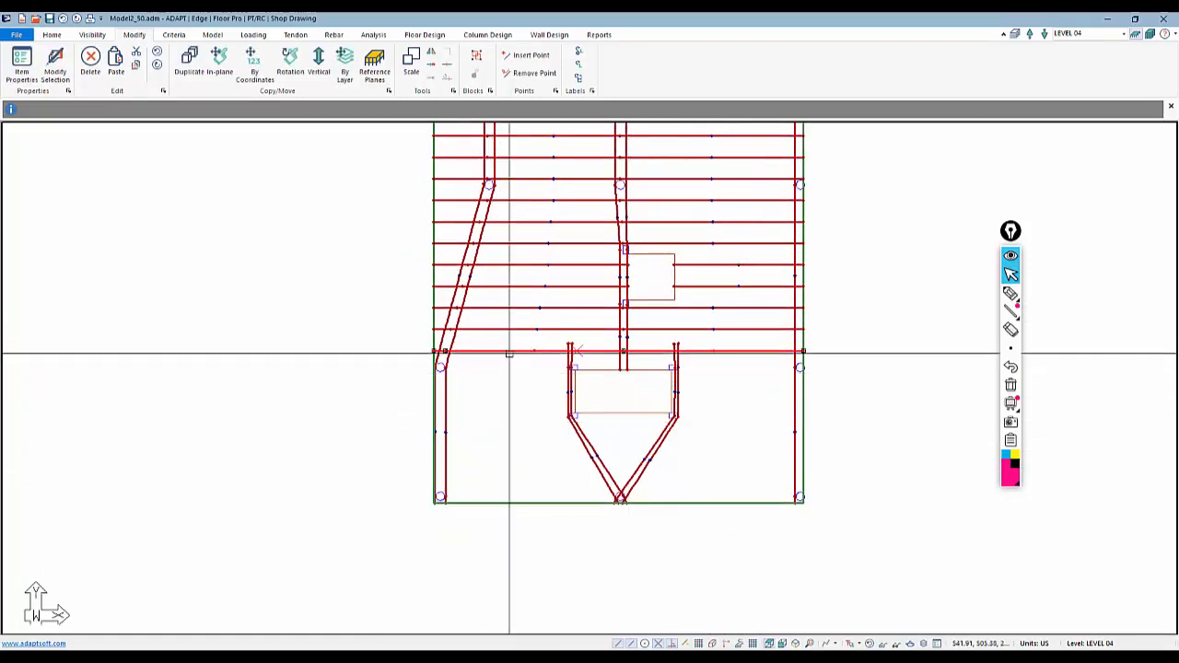
pyautogui.click(253, 63)
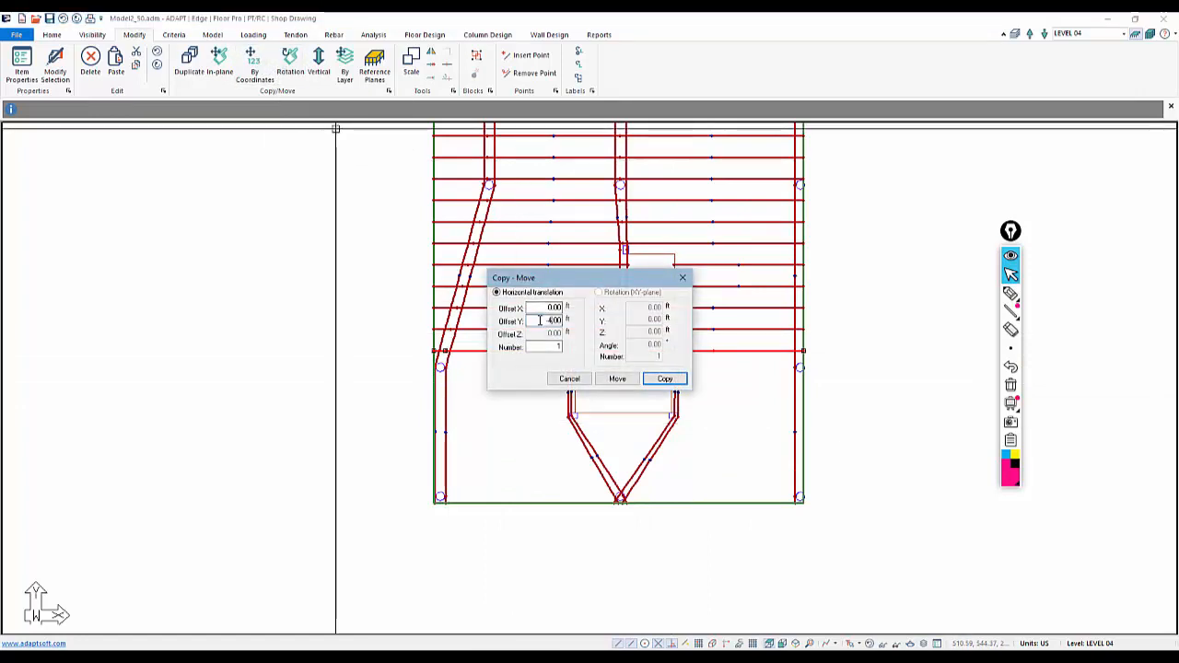
pyautogui.click(664, 378)
pyautogui.scroll(1, 520, 373)
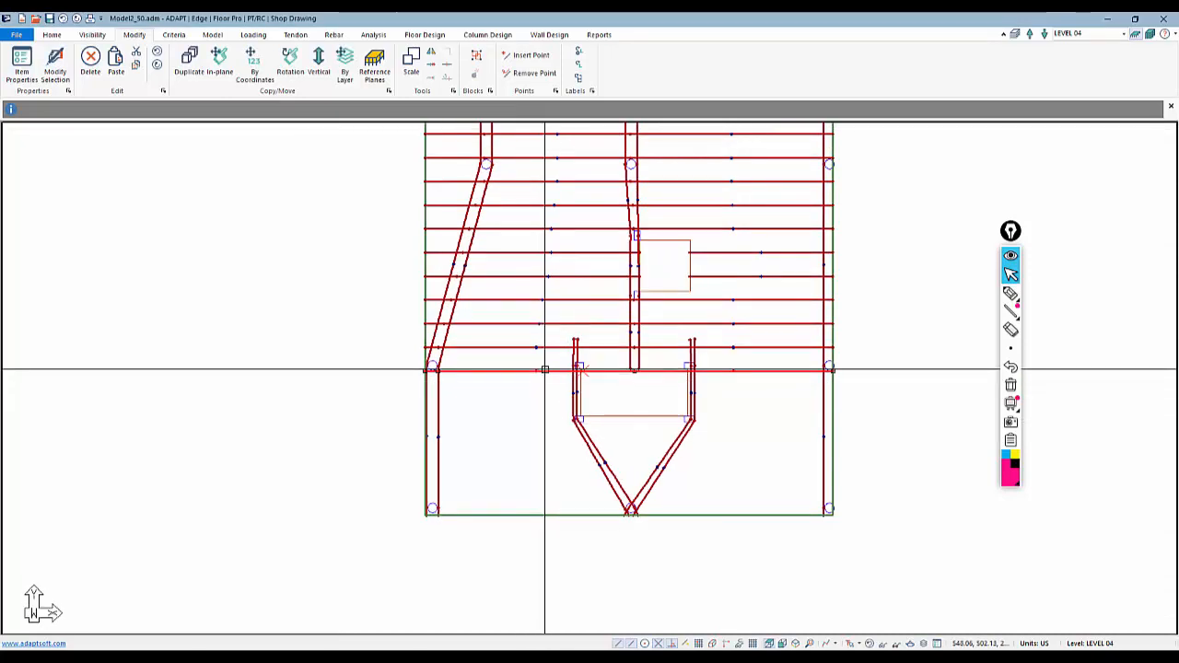
# Shorten the tendon along the lower opening's top so it ends at the opening's left edge
pyautogui.rightClick(544, 370)
pyautogui.click(580, 498)
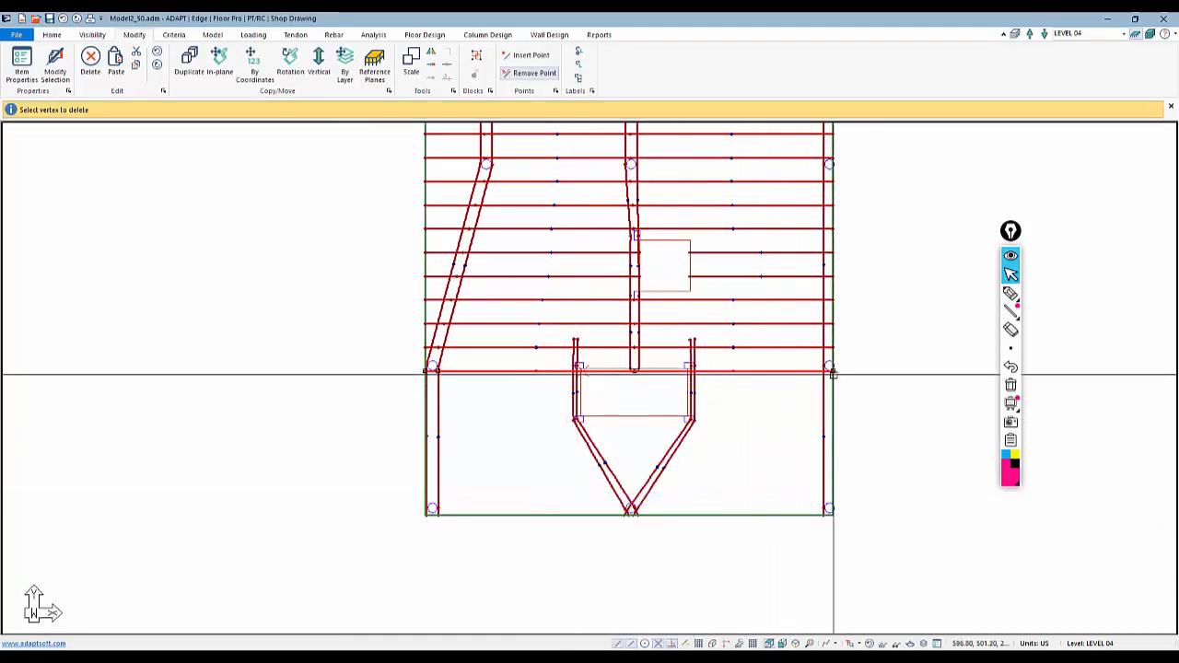
pyautogui.click(624, 389)
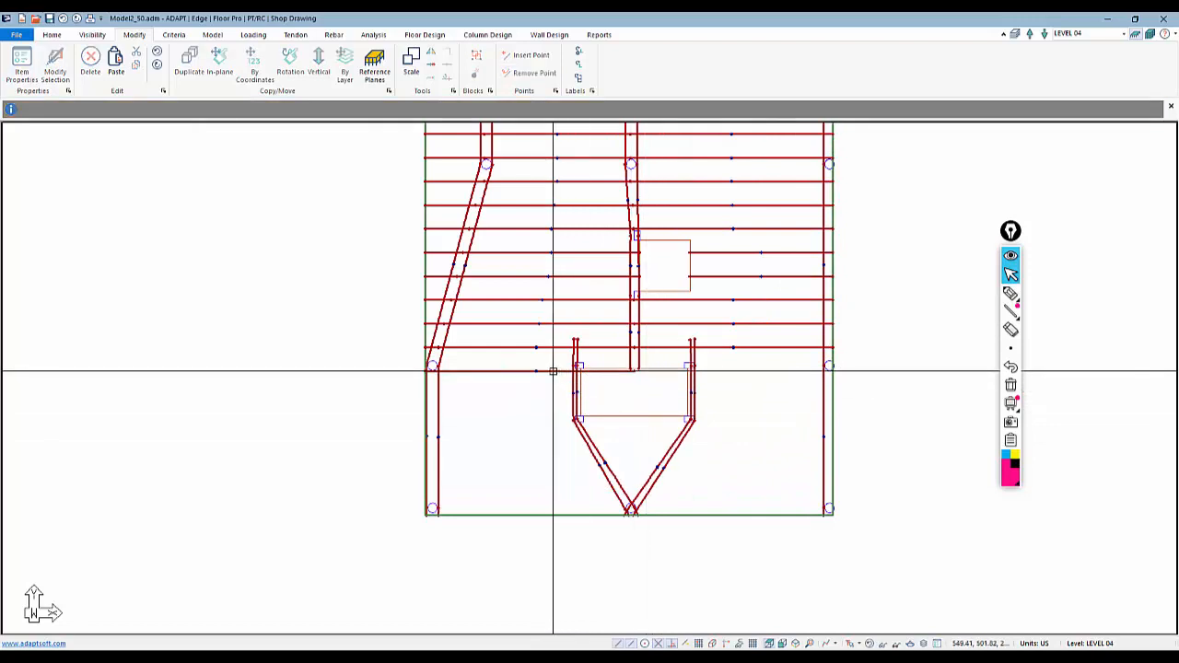
pyautogui.click(632, 371)
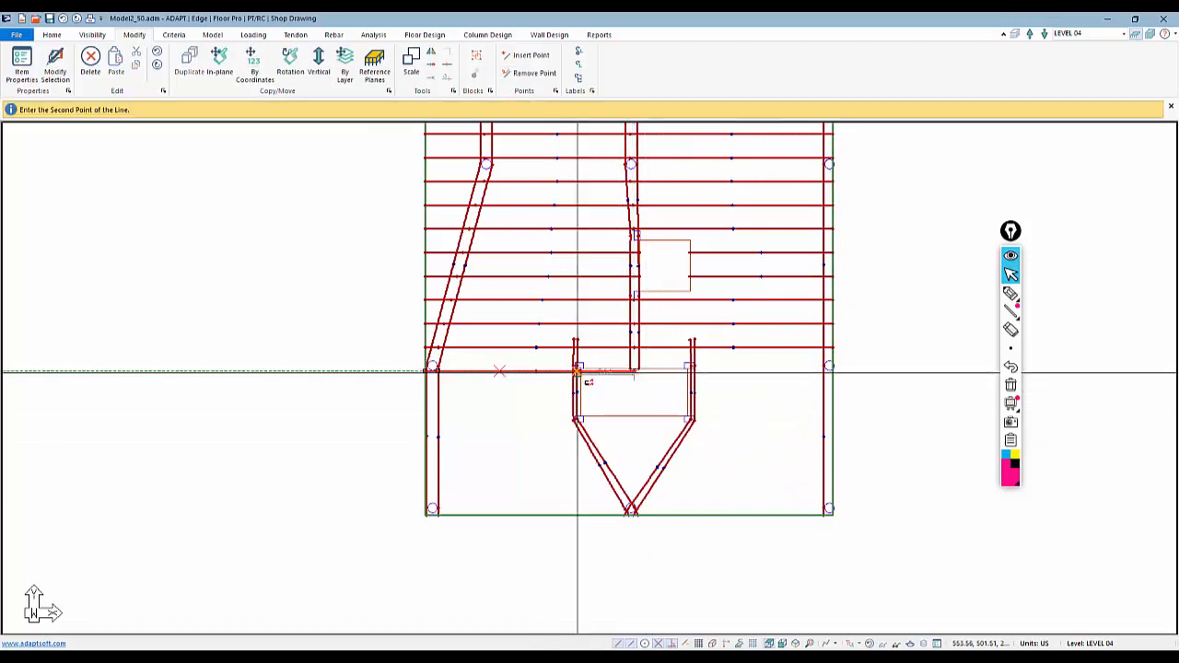
pyautogui.click(578, 372)
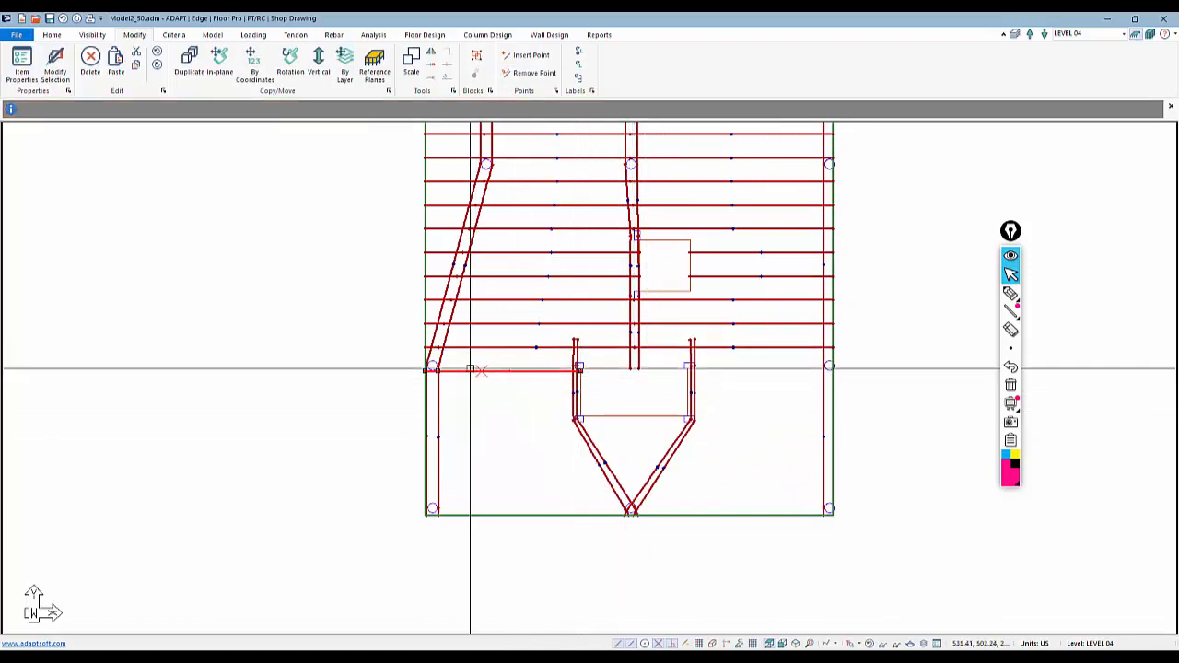
# Delete the shortened tendon's extra vertex and set its span shape to Reversed Parabola
pyautogui.scroll(3, 427, 390)
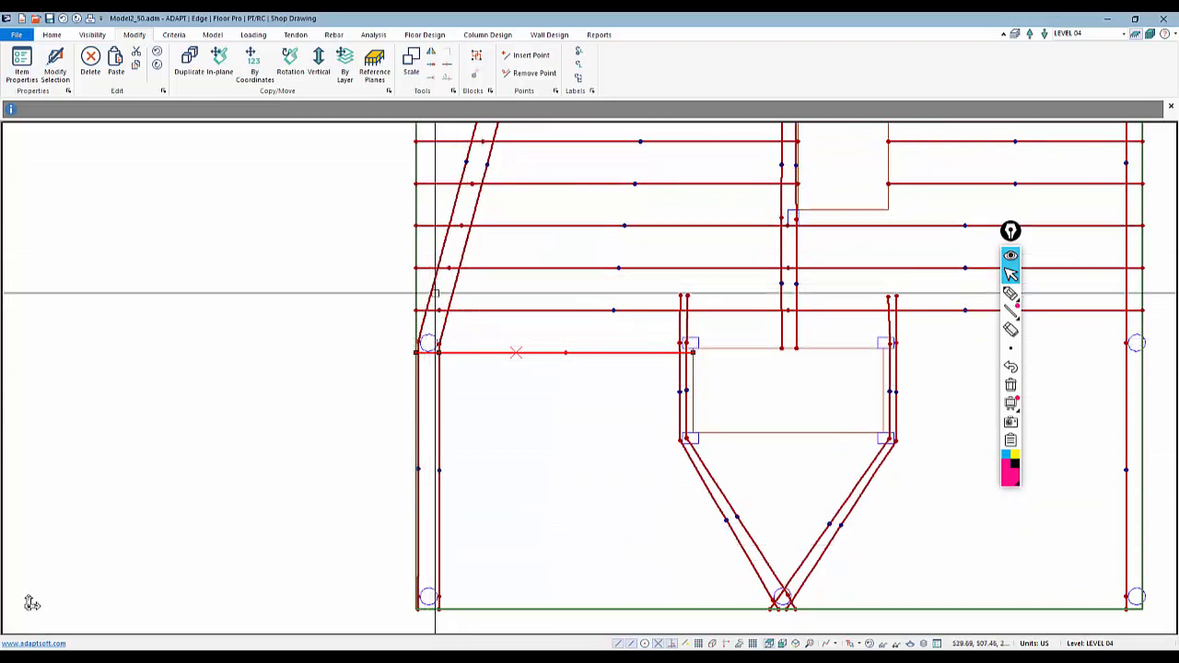
pyautogui.rightClick(448, 356)
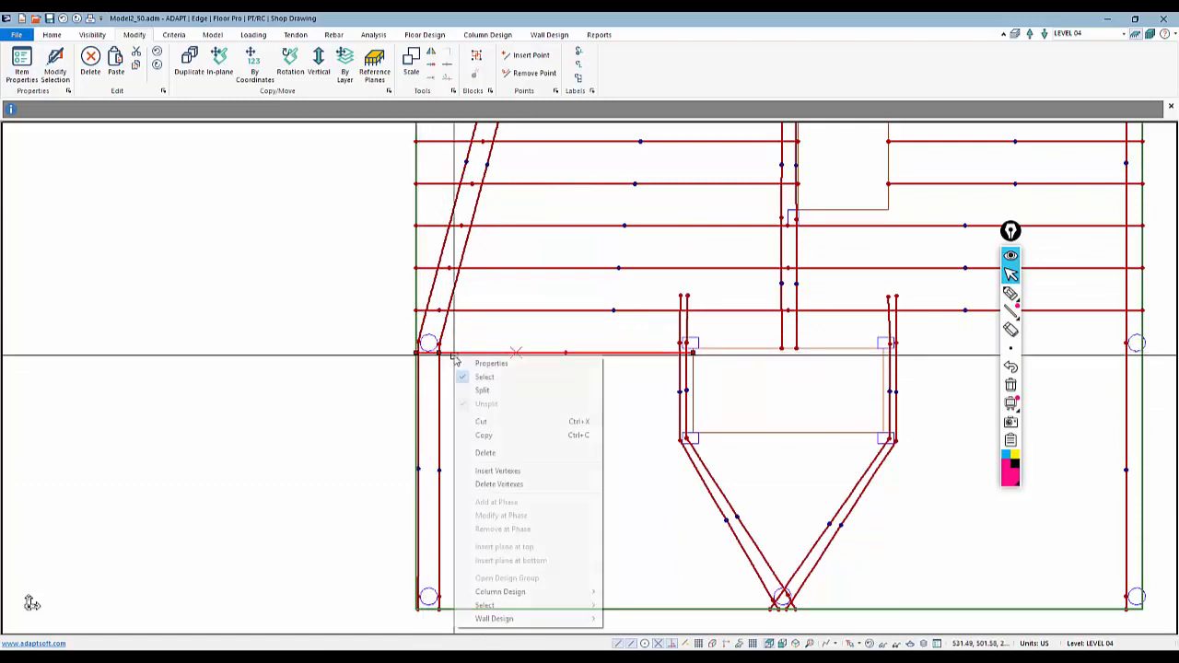
pyautogui.click(498, 484)
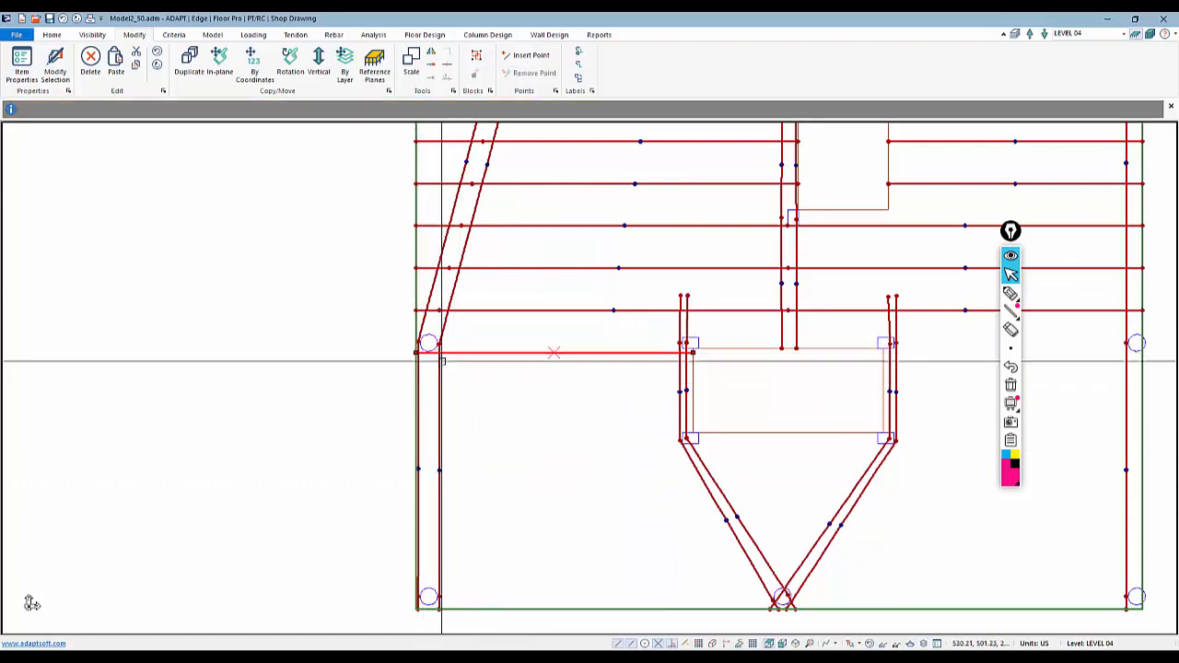
pyautogui.doubleClick(523, 353)
pyautogui.click(155, 57)
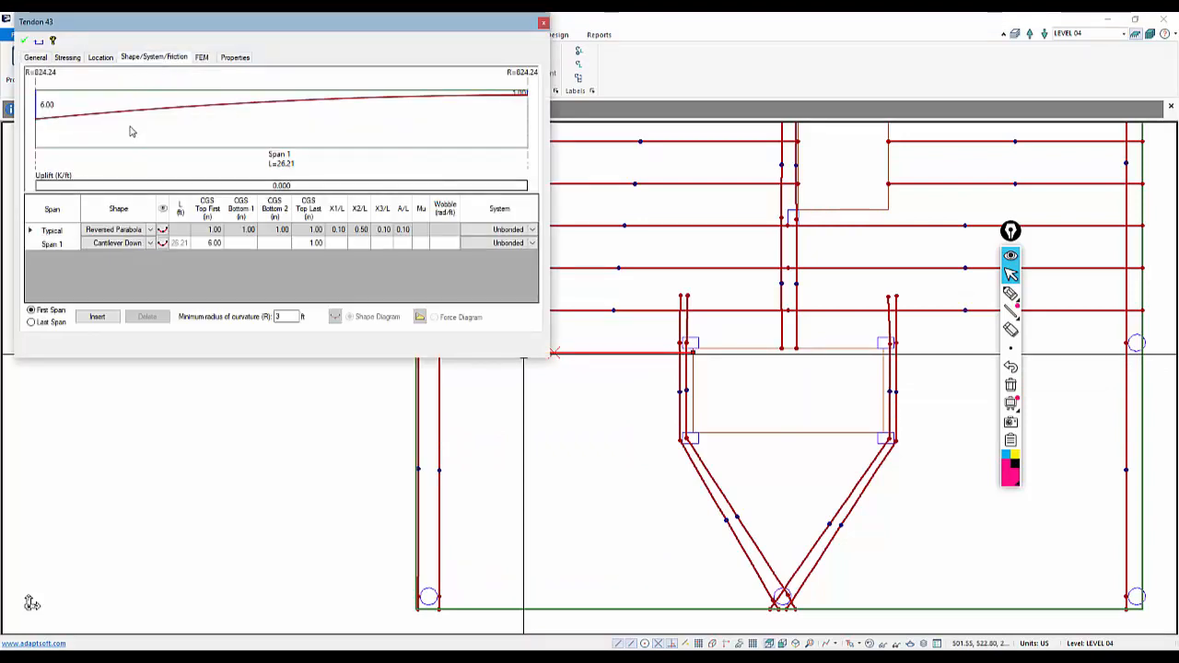
pyautogui.click(151, 244)
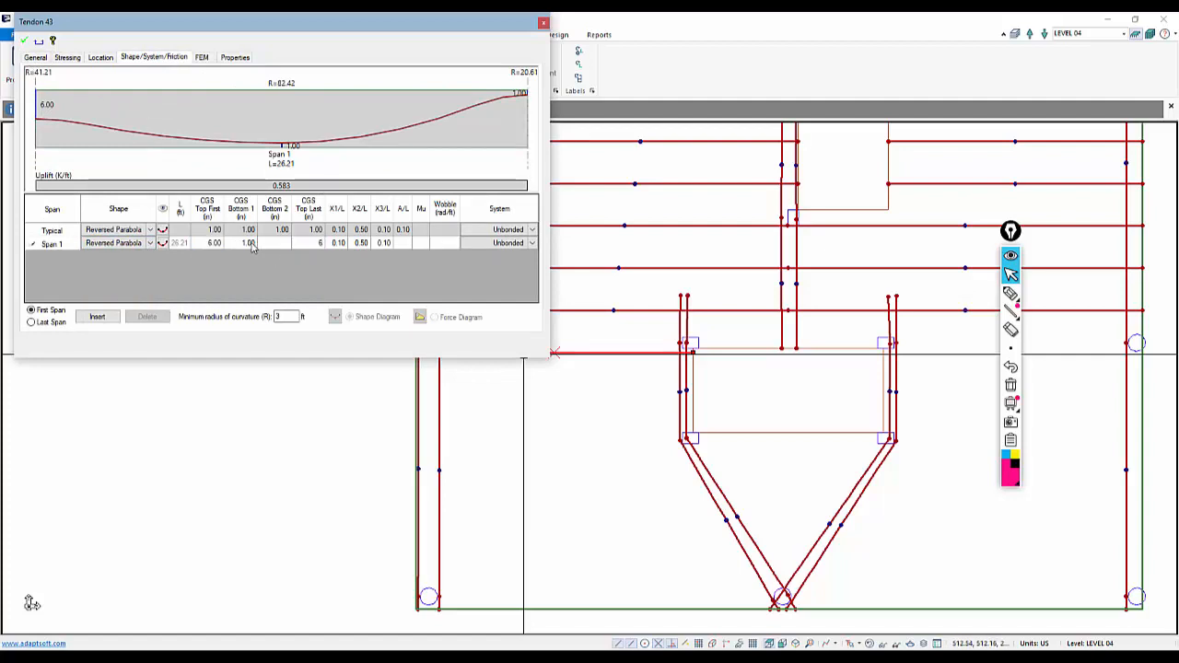
pyautogui.click(22, 42)
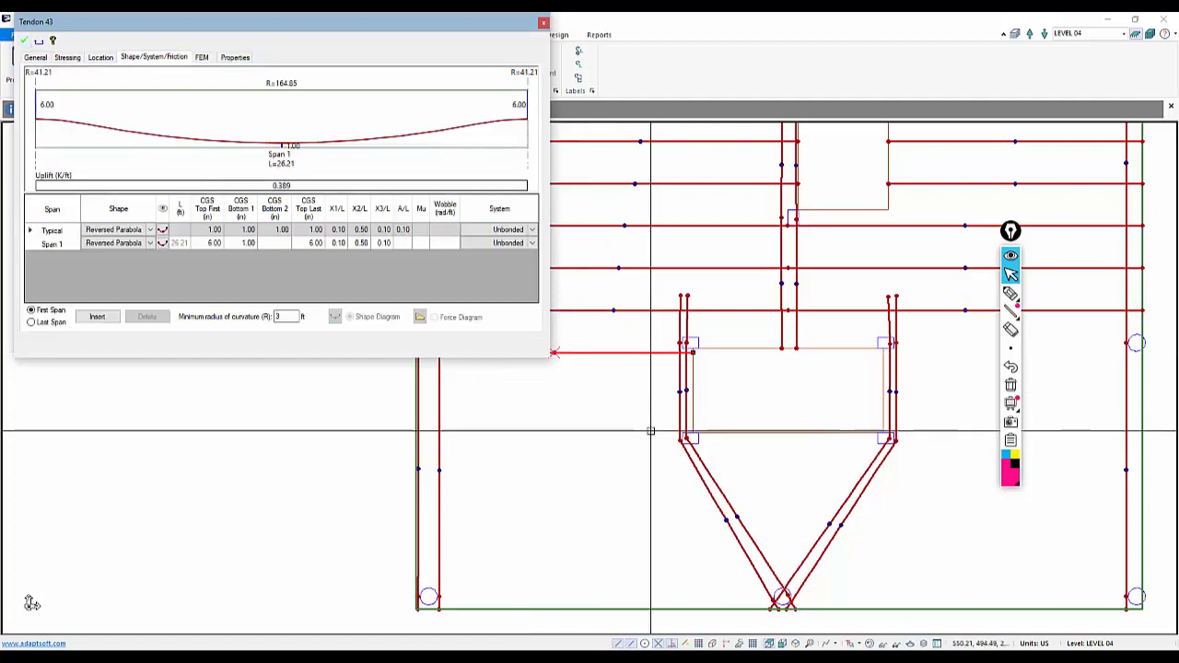
# Copy the shortened tendon with a -4 ft Y offset
pyautogui.click(591, 354)
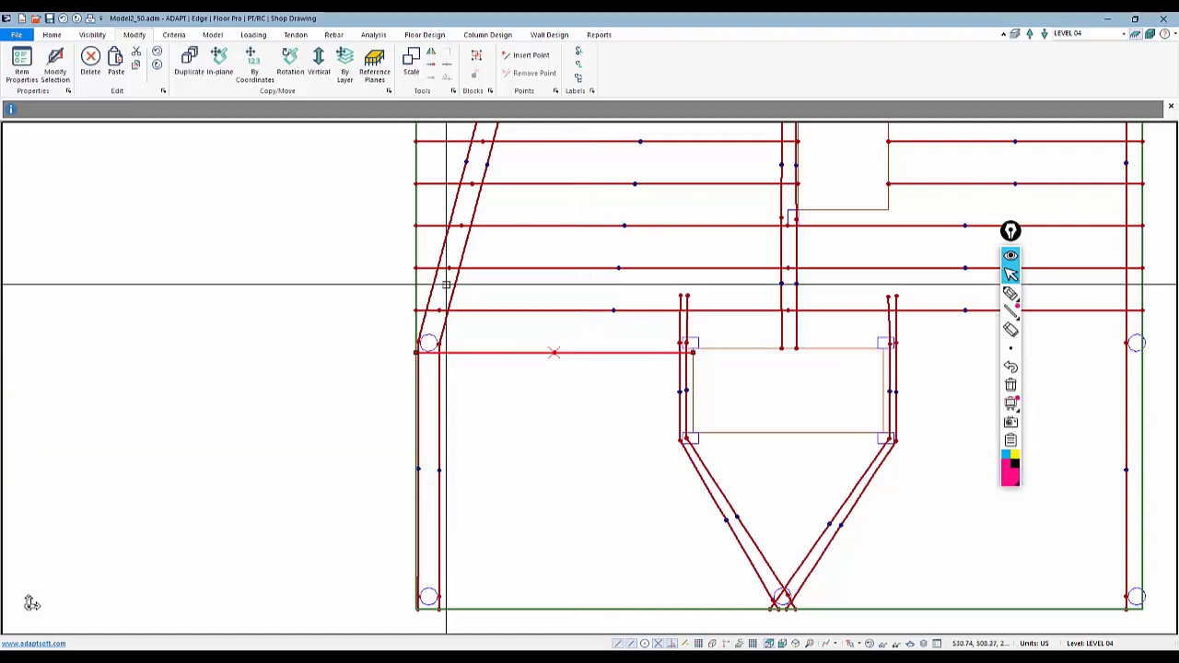
pyautogui.click(254, 70)
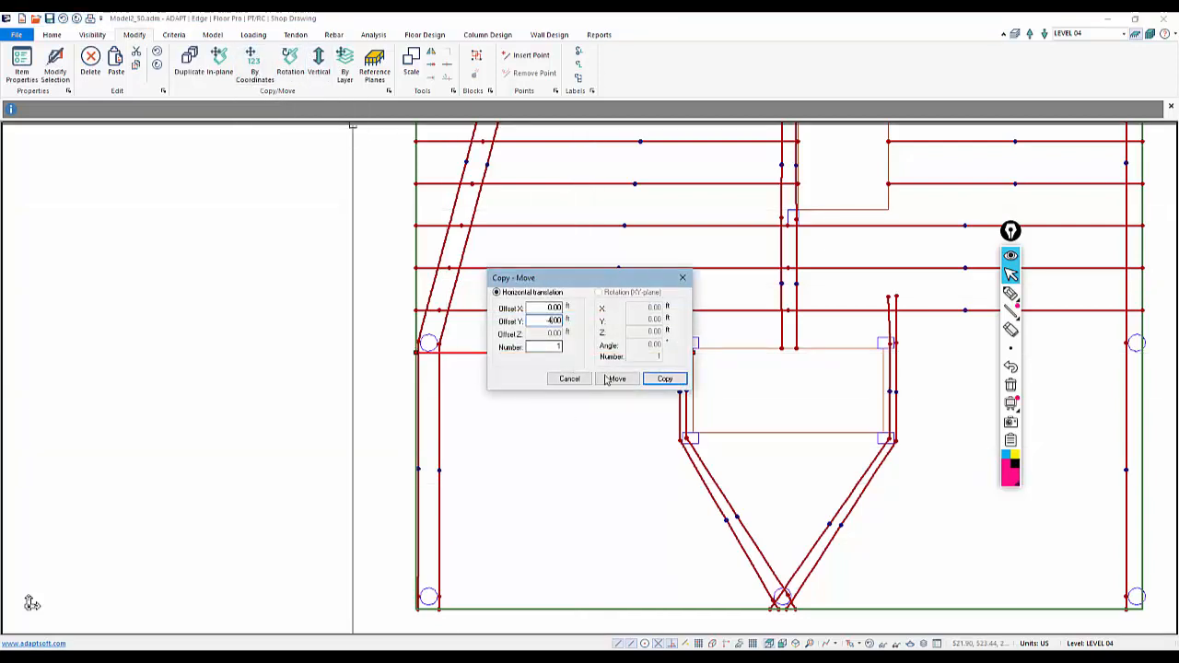
pyautogui.click(664, 379)
# Copy the new tendon again with a -4 ft Y offset
pyautogui.scroll(-2, 553, 414)
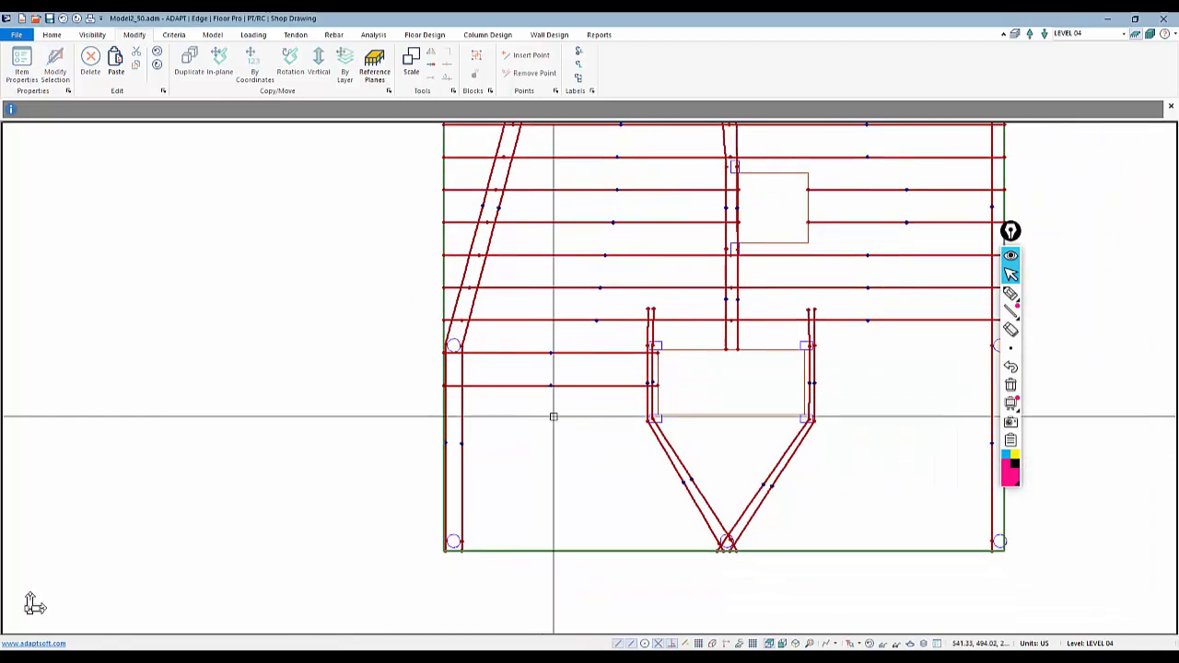
pyautogui.scroll(-1, 539, 420)
pyautogui.click(553, 393)
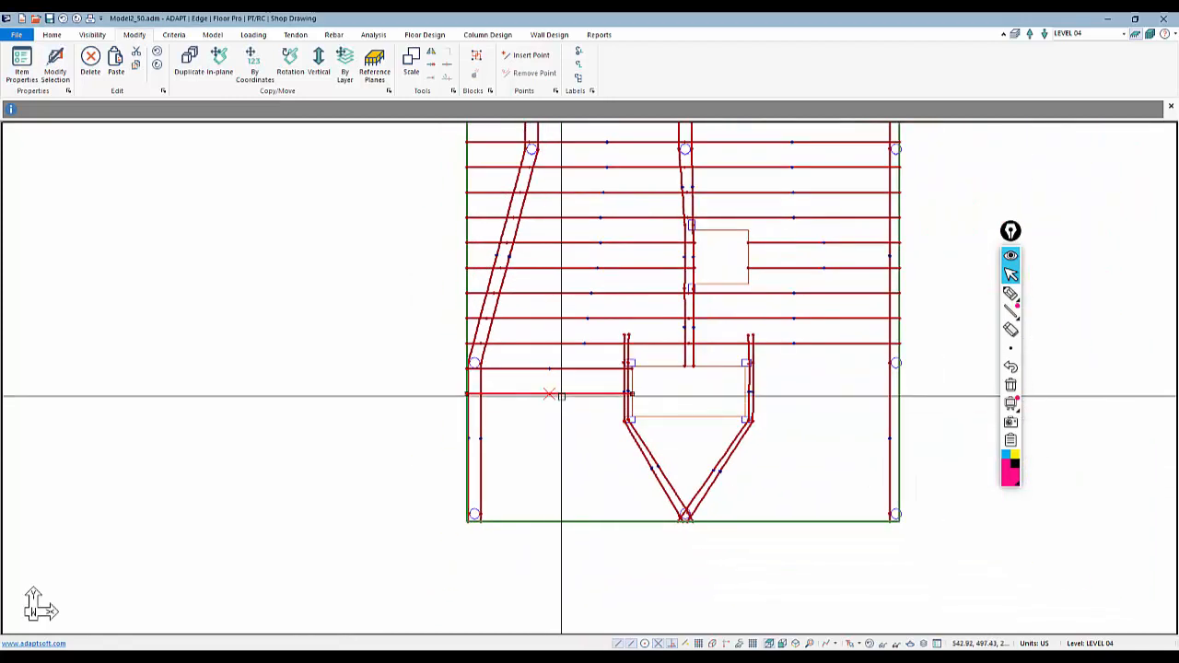
pyautogui.click(255, 70)
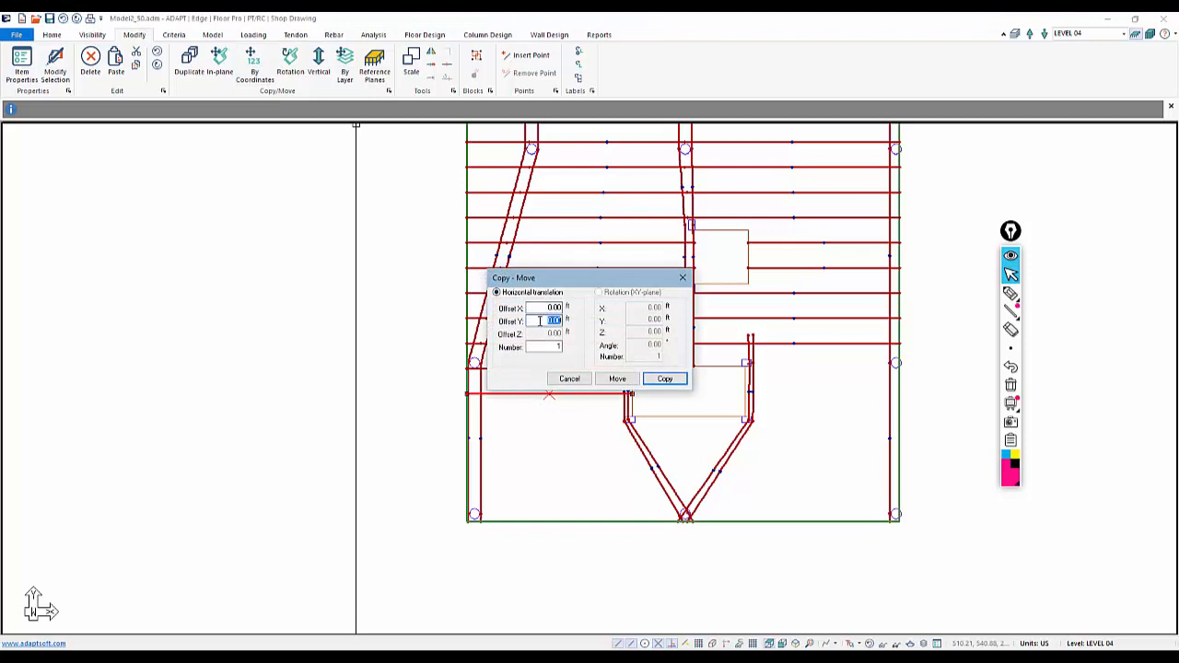
pyautogui.click(664, 378)
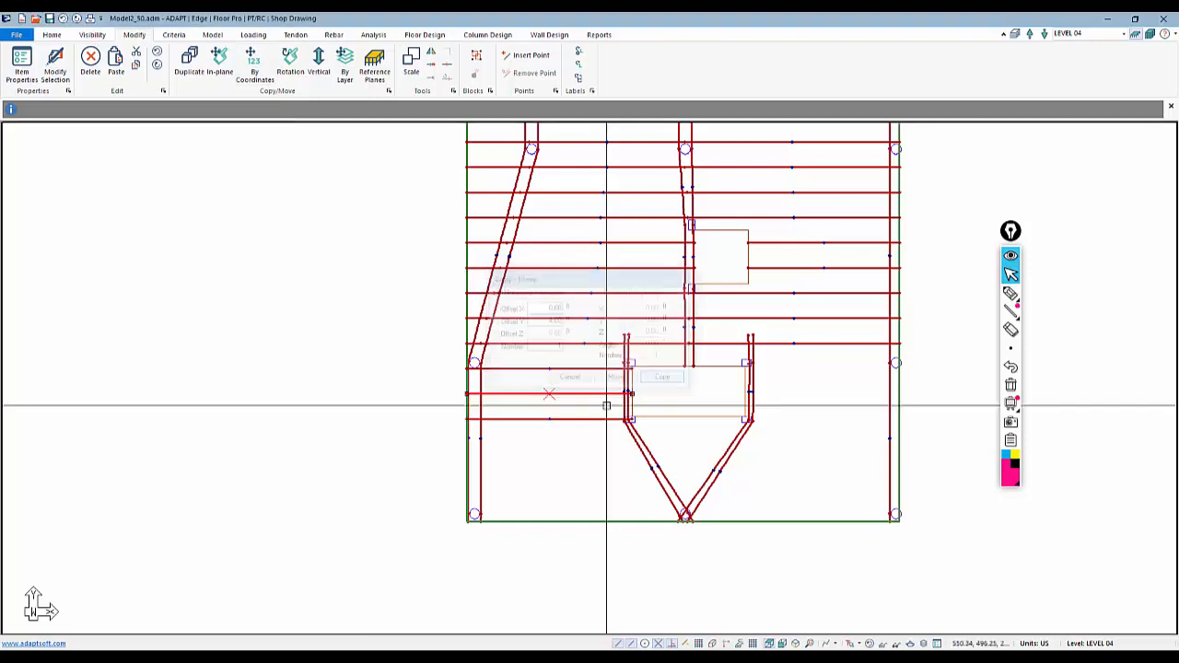
# Extend the lowest copied tendon from the lower opening's left edge to the slab's right edge
pyautogui.moveTo(586, 442); pyautogui.dragTo(534, 387, button='middle')
pyautogui.click(544, 363)
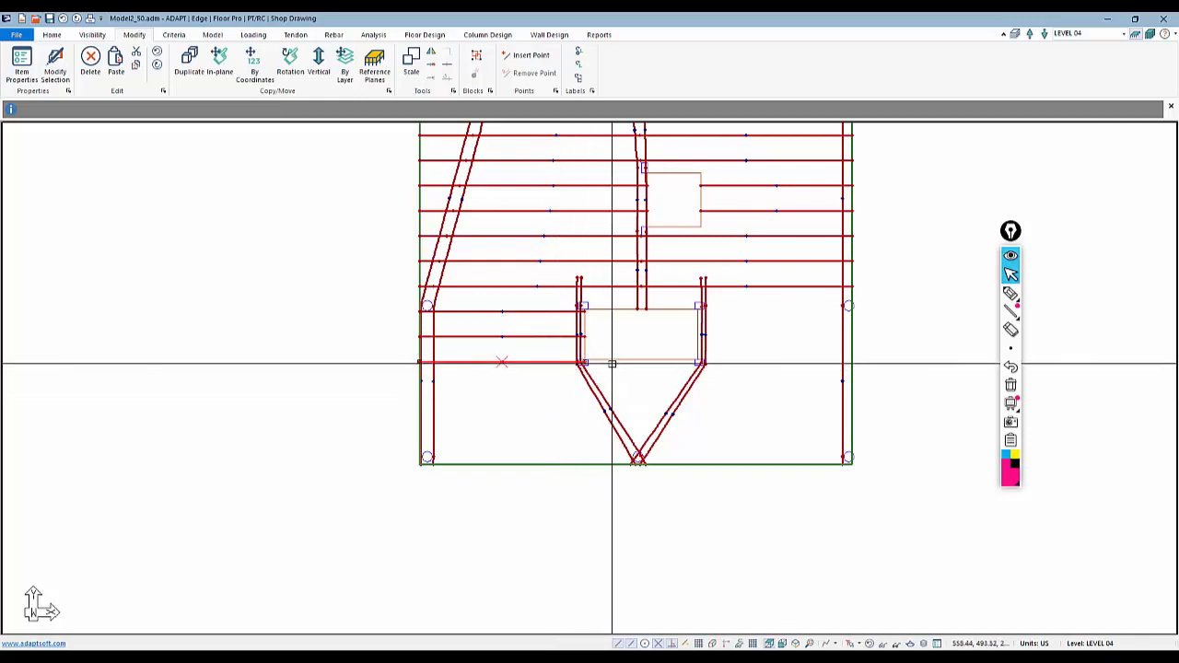
pyautogui.press('Escape')
pyautogui.click(528, 360)
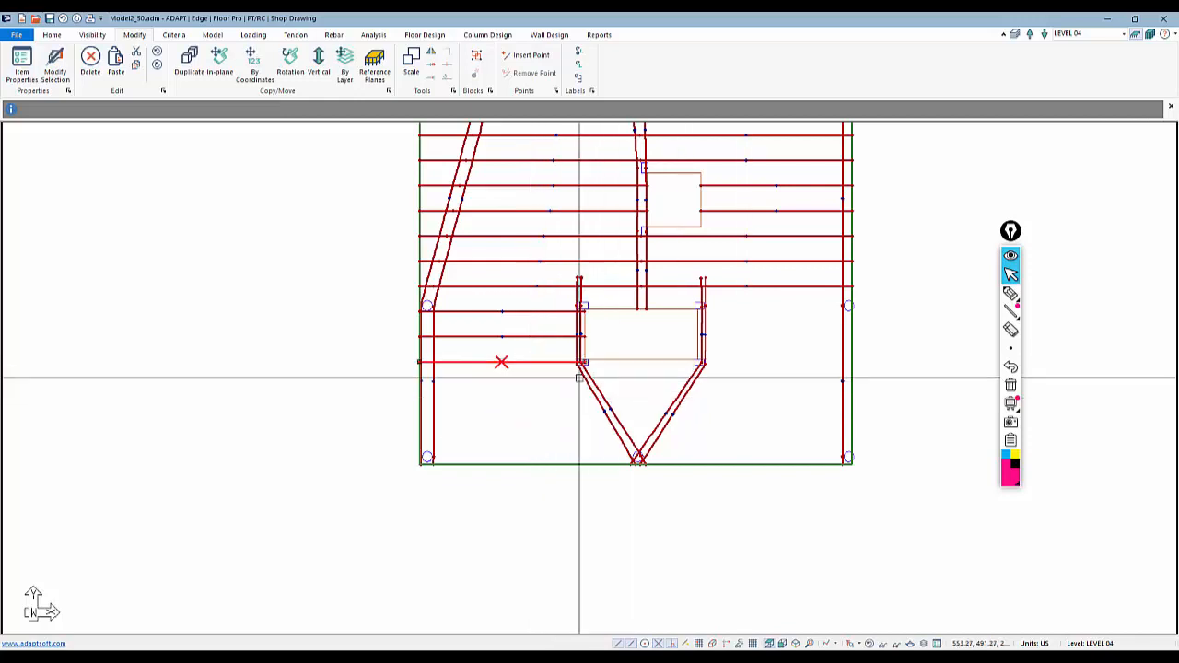
pyautogui.scroll(4, 579, 378)
pyautogui.click(586, 355)
pyautogui.moveTo(858, 391); pyautogui.dragTo(675, 378, button='middle')
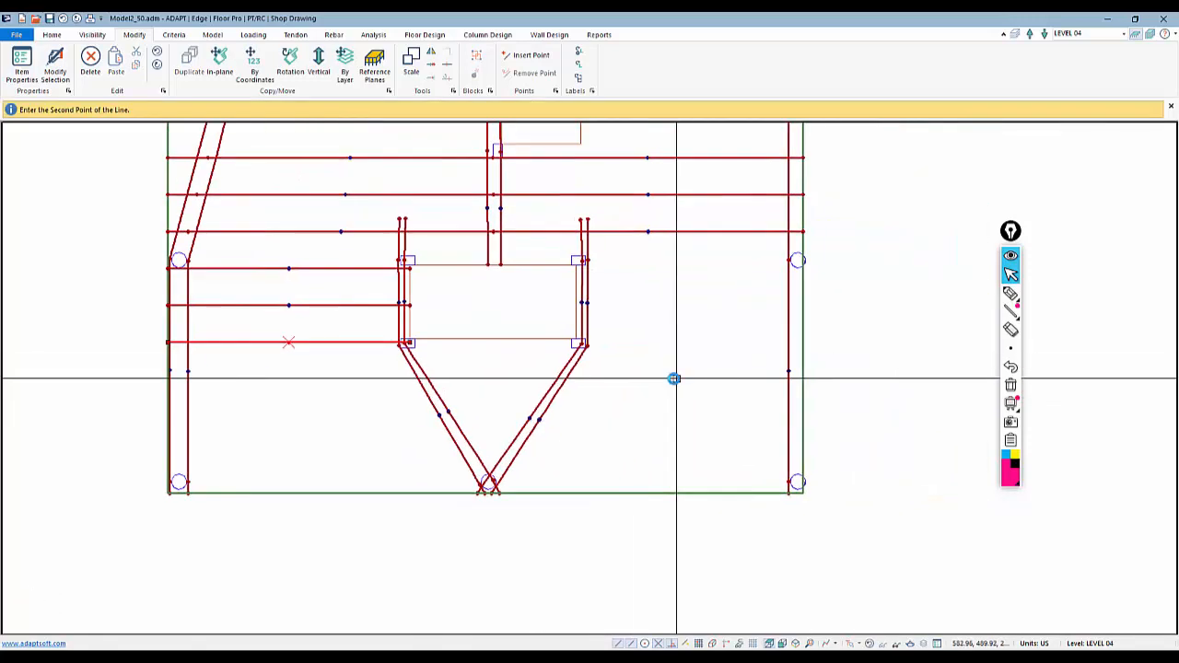
pyautogui.click(802, 344)
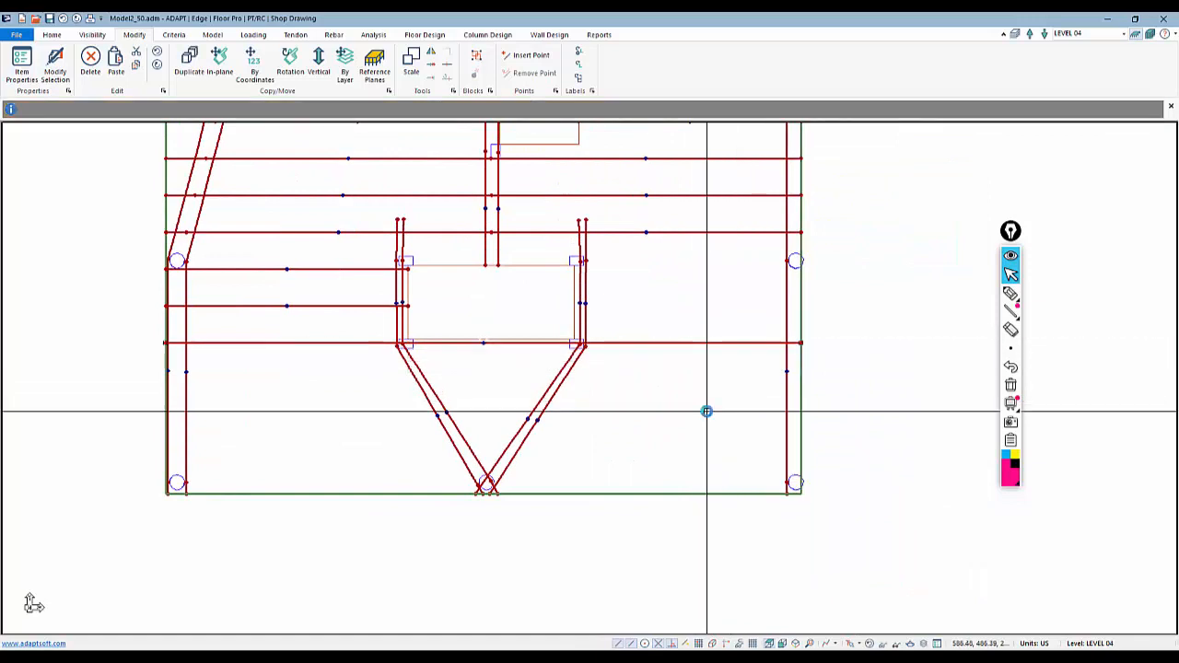
# Insert vertices on the extended tendon and place them at the lower opening's left and right corners
pyautogui.moveTo(584, 382); pyautogui.dragTo(699, 361, button='middle')
pyautogui.click(423, 322)
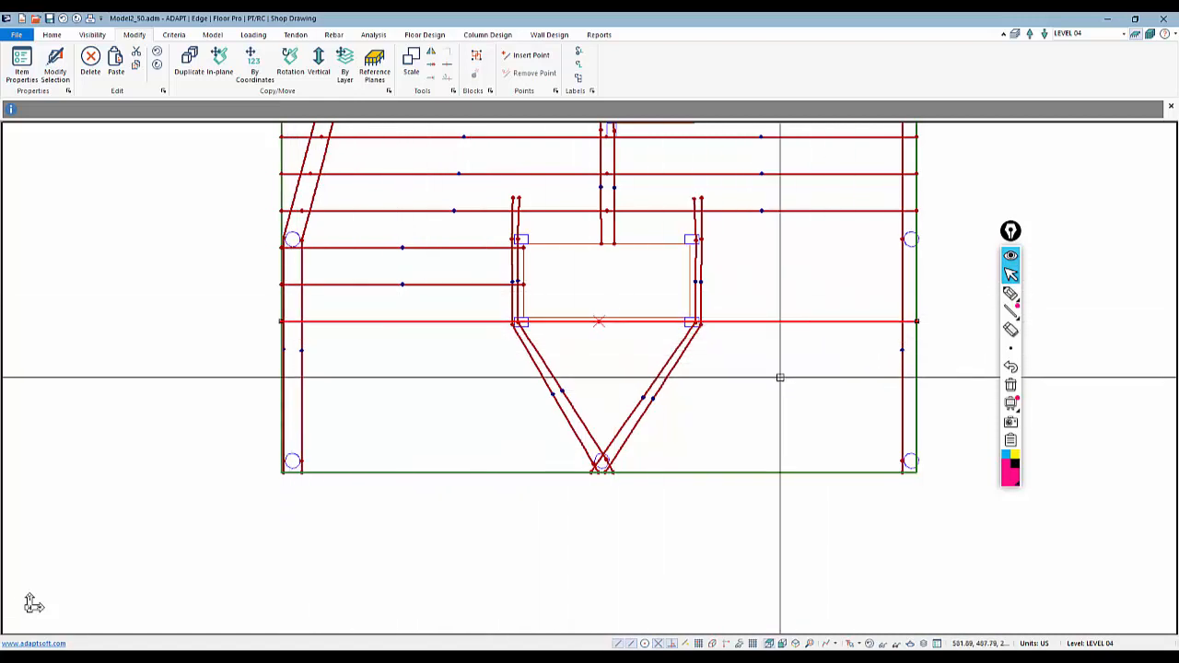
pyautogui.rightClick(403, 320)
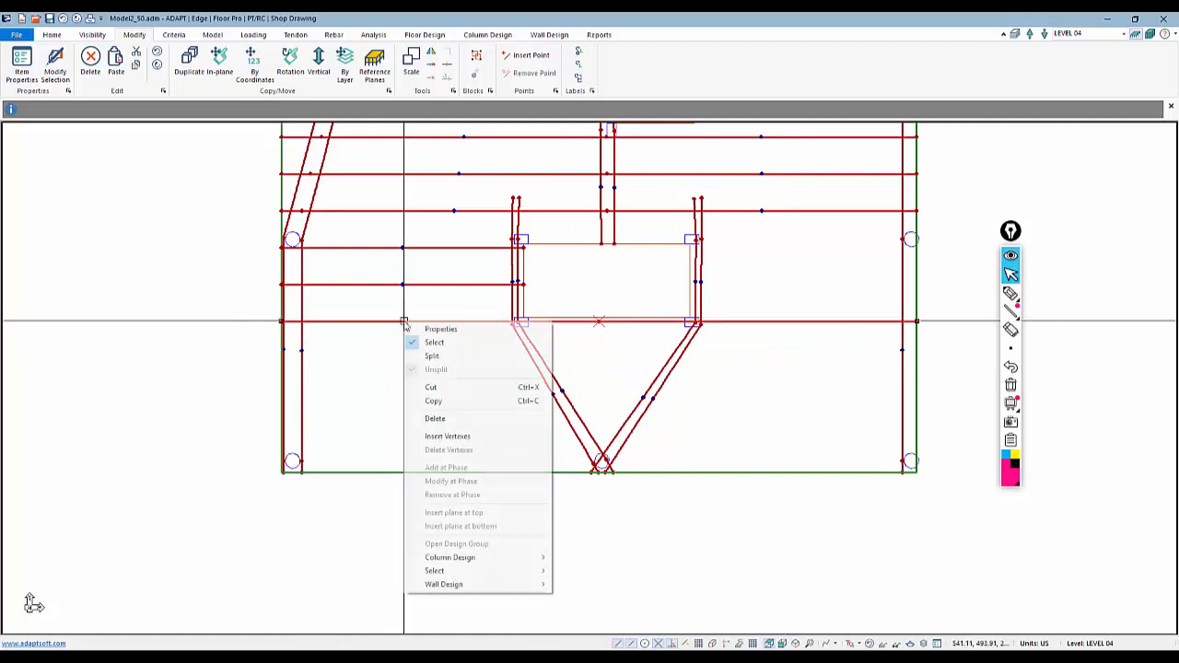
pyautogui.click(460, 437)
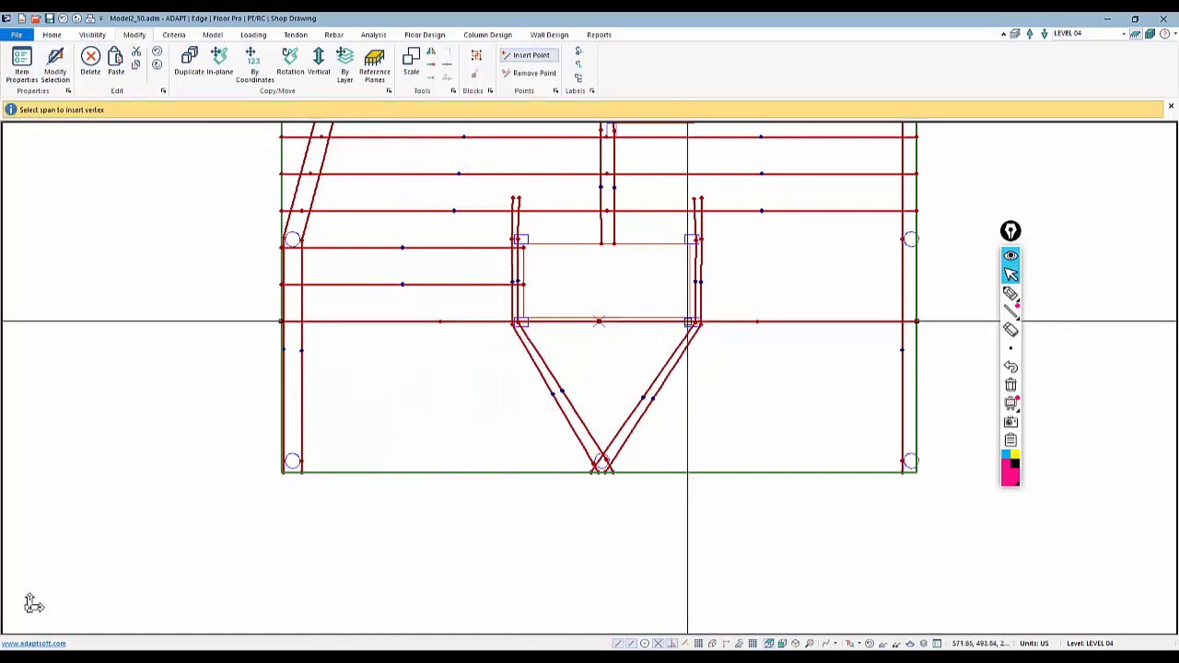
pyautogui.click(611, 320)
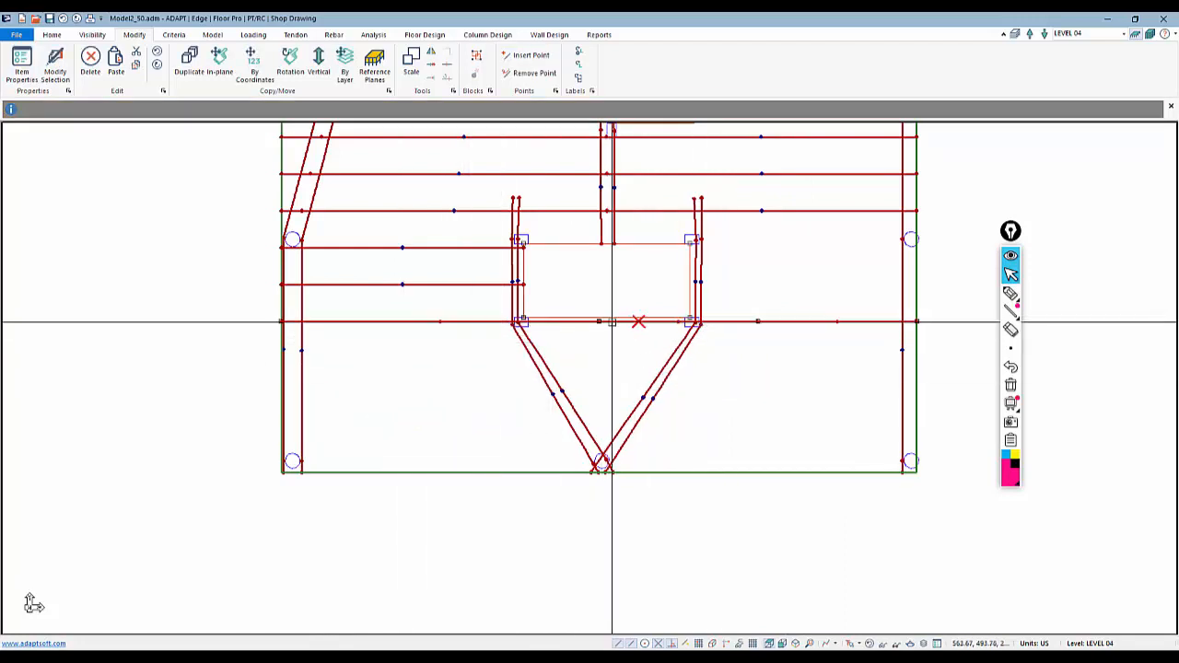
pyautogui.click(600, 322)
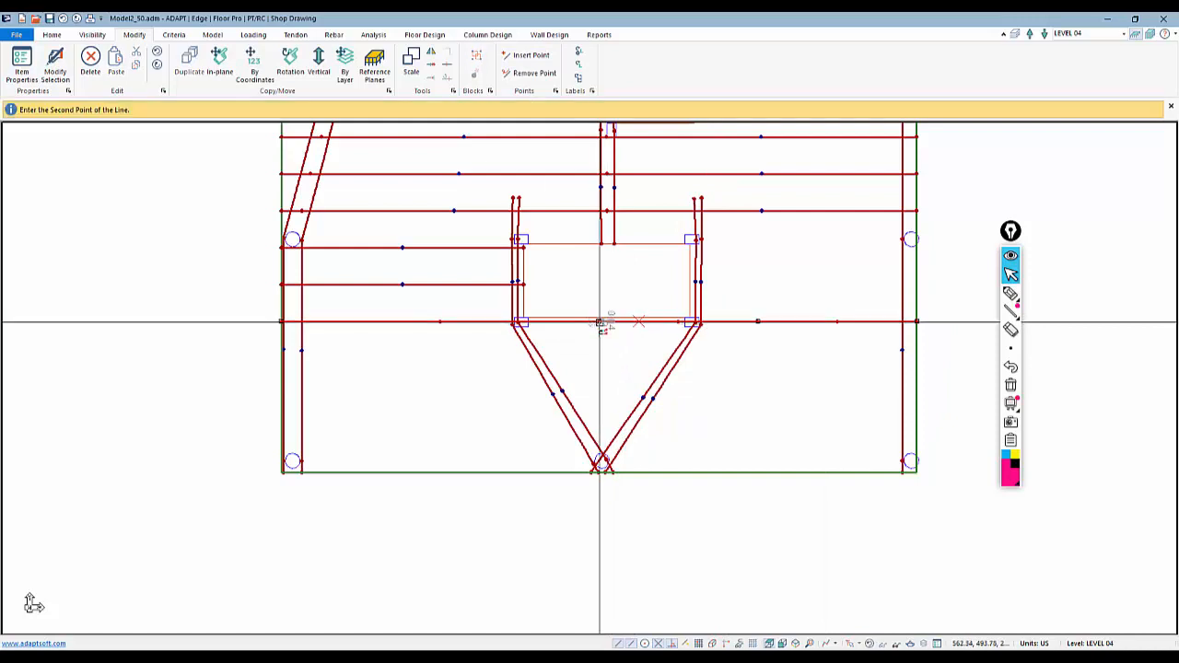
pyautogui.click(521, 323)
pyautogui.click(756, 321)
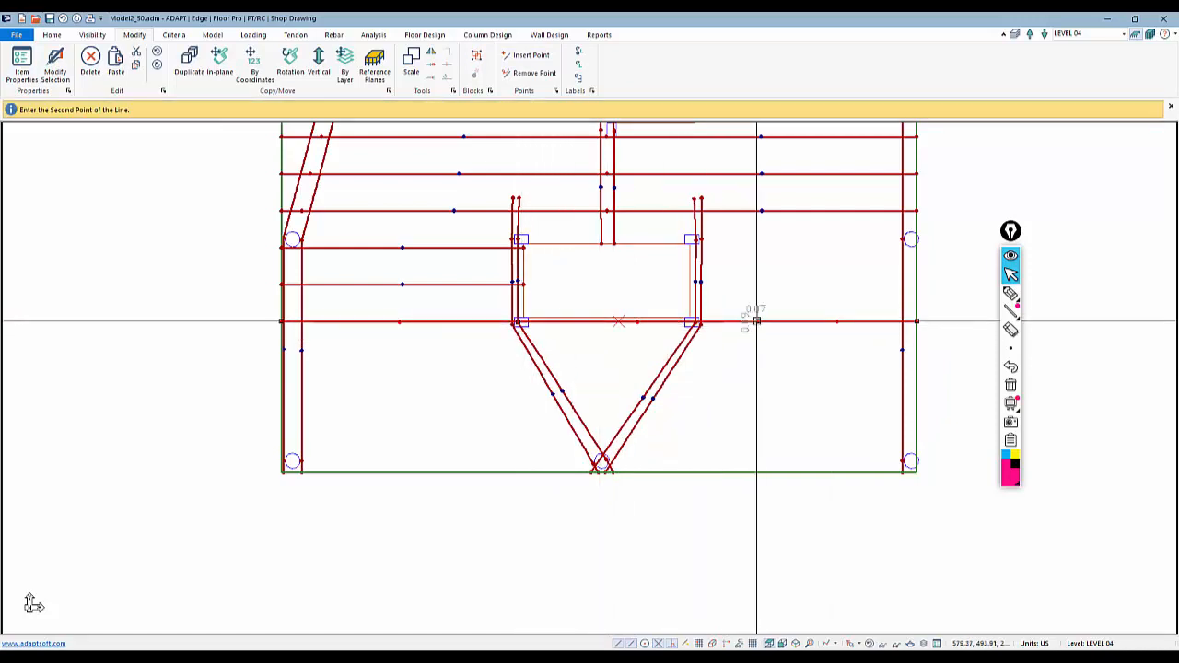
pyautogui.click(688, 322)
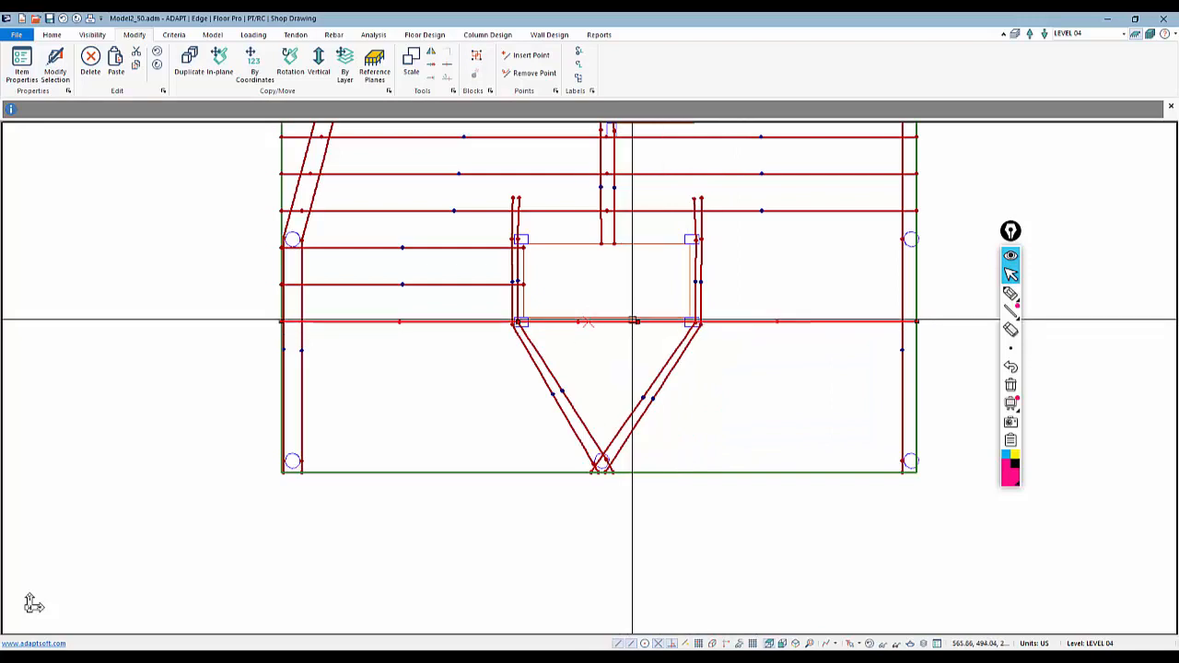
pyautogui.click(637, 321)
pyautogui.click(691, 321)
pyautogui.press('Escape')
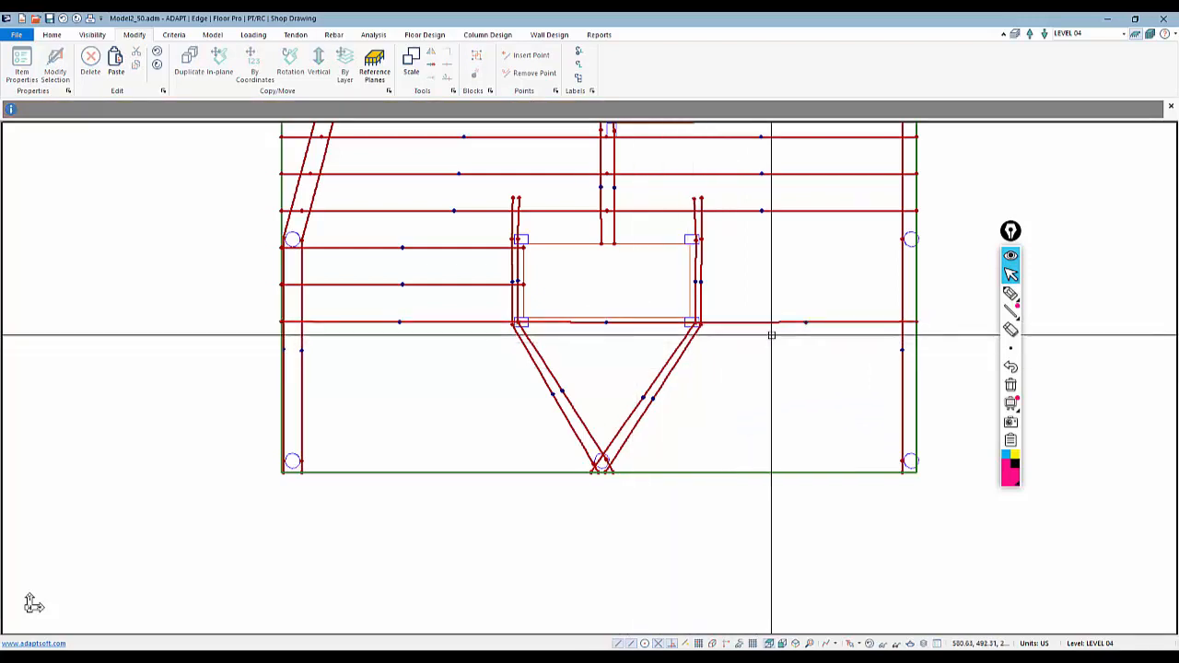
# Set the extended tendon's CGS top at the supports beside the opening to 1 in
pyautogui.moveTo(753, 343); pyautogui.dragTo(756, 328, button='middle')
pyautogui.doubleClick(452, 309)
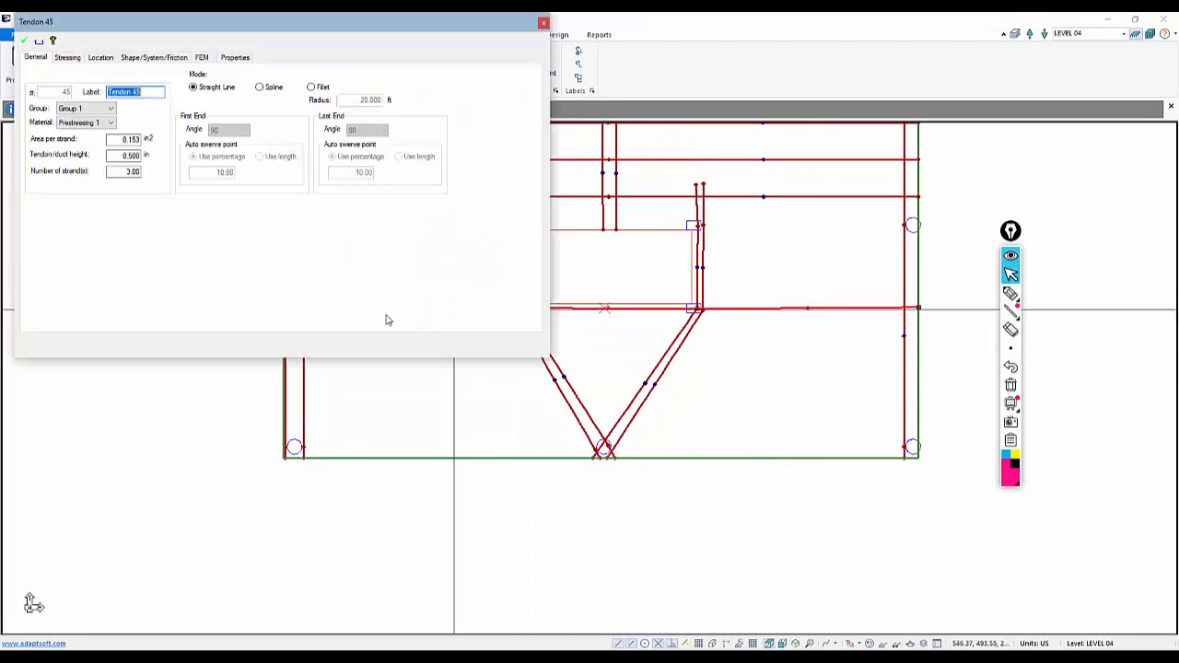
pyautogui.click(153, 57)
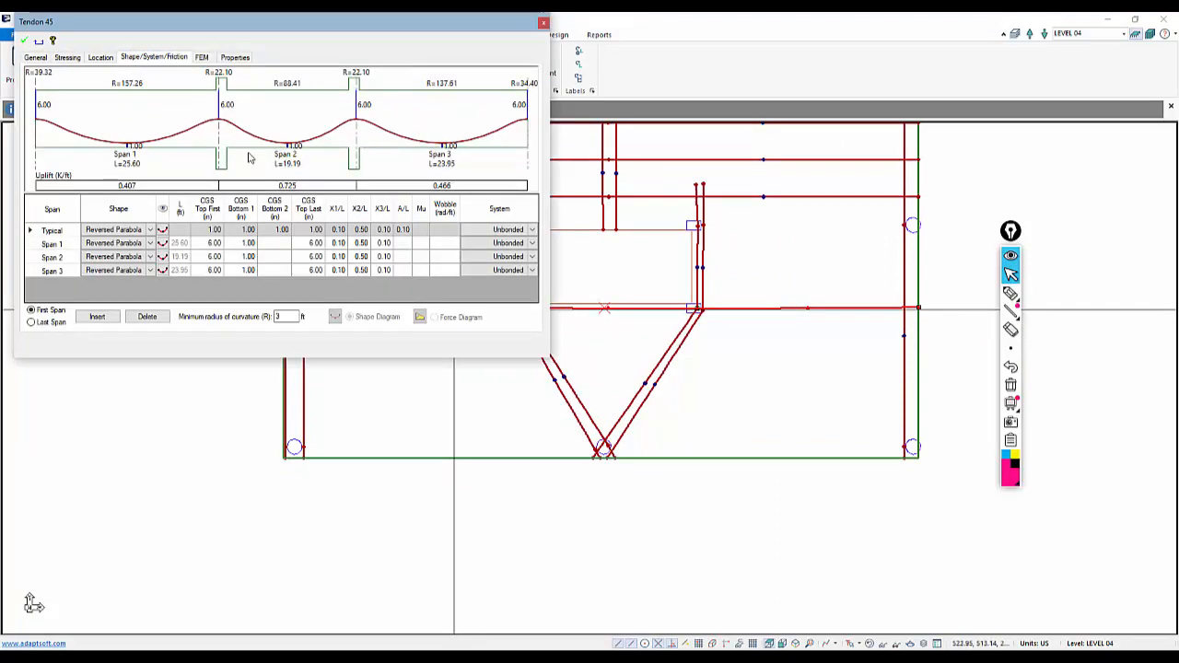
pyautogui.click(315, 244)
pyautogui.write('1')
pyautogui.press('Return')
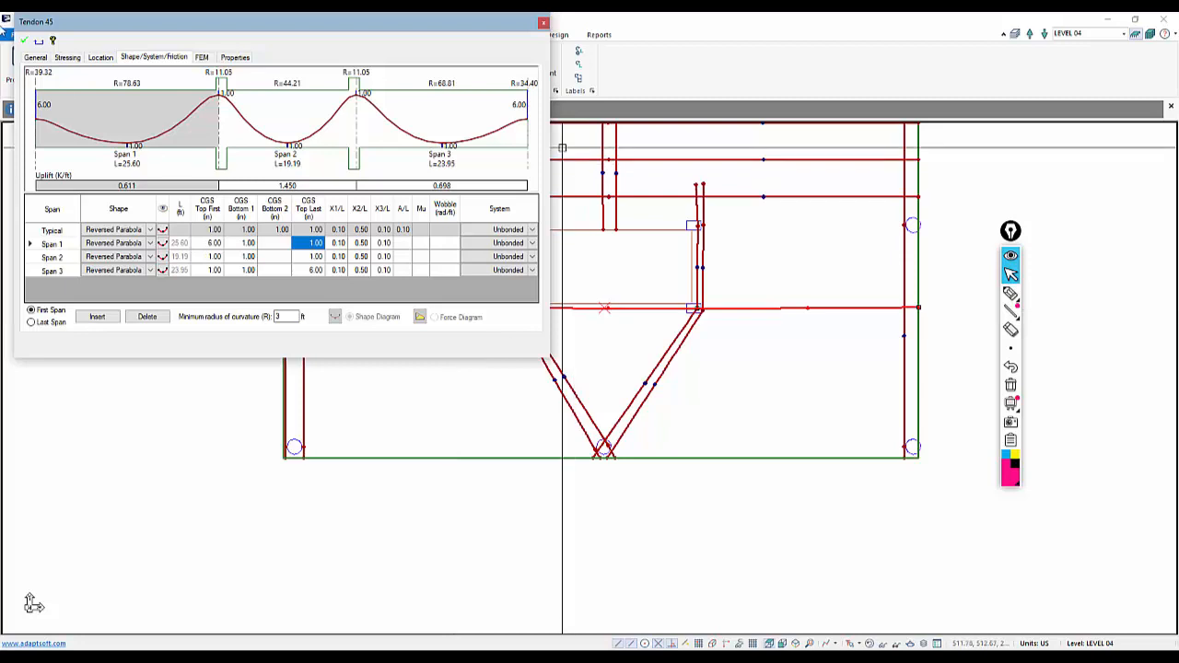
pyautogui.click(24, 43)
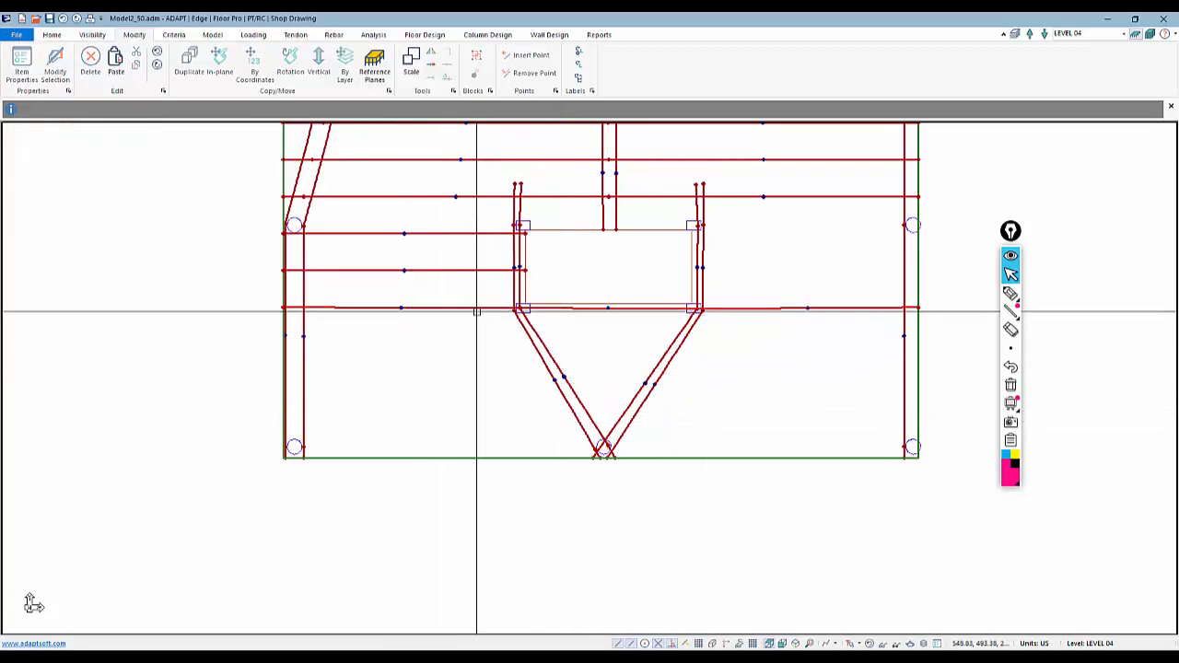
# Snap the extended tendon's left and right ends onto the slab edges
pyautogui.click(284, 307)
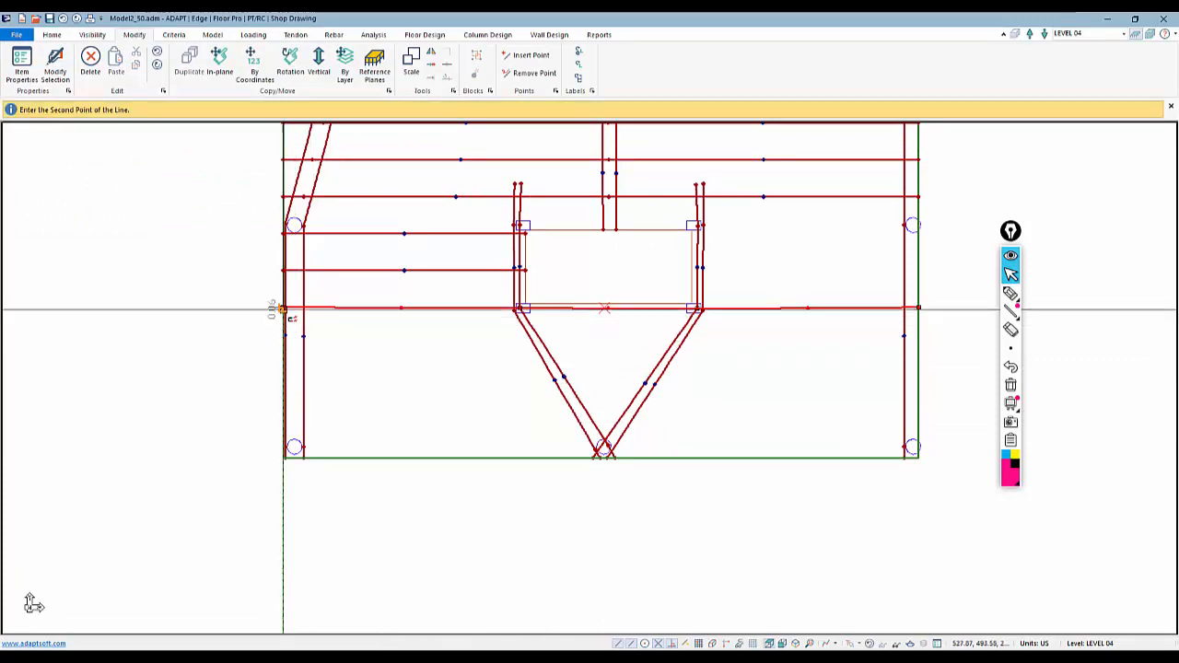
pyautogui.click(284, 310)
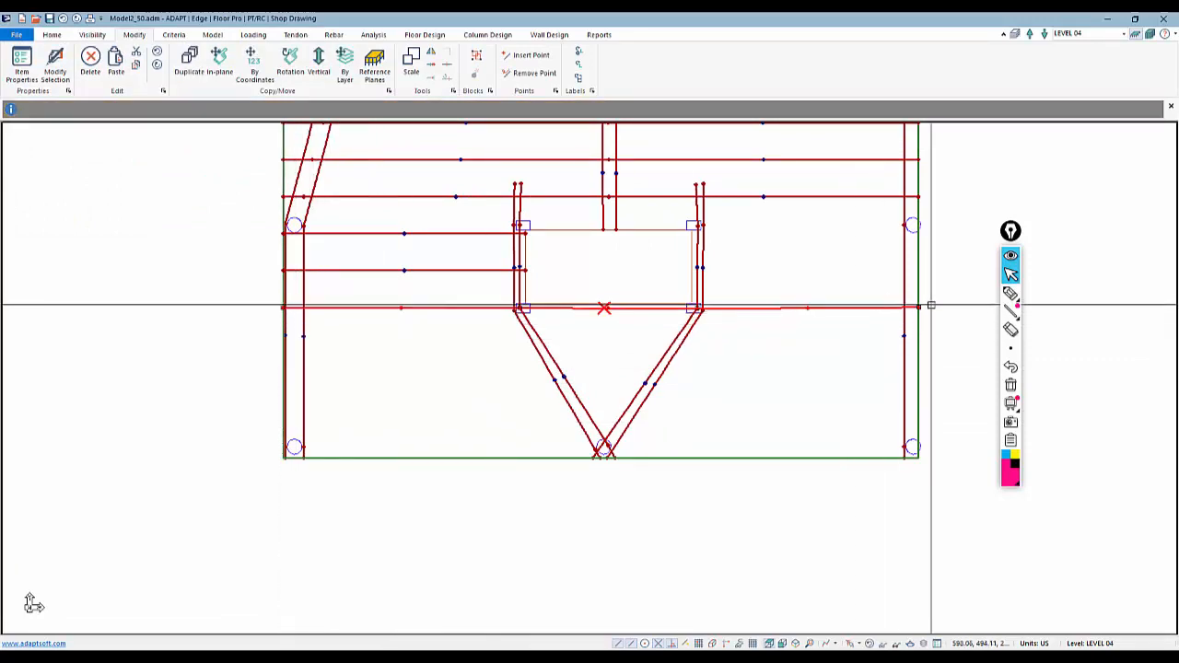
pyautogui.click(918, 308)
pyautogui.click(918, 312)
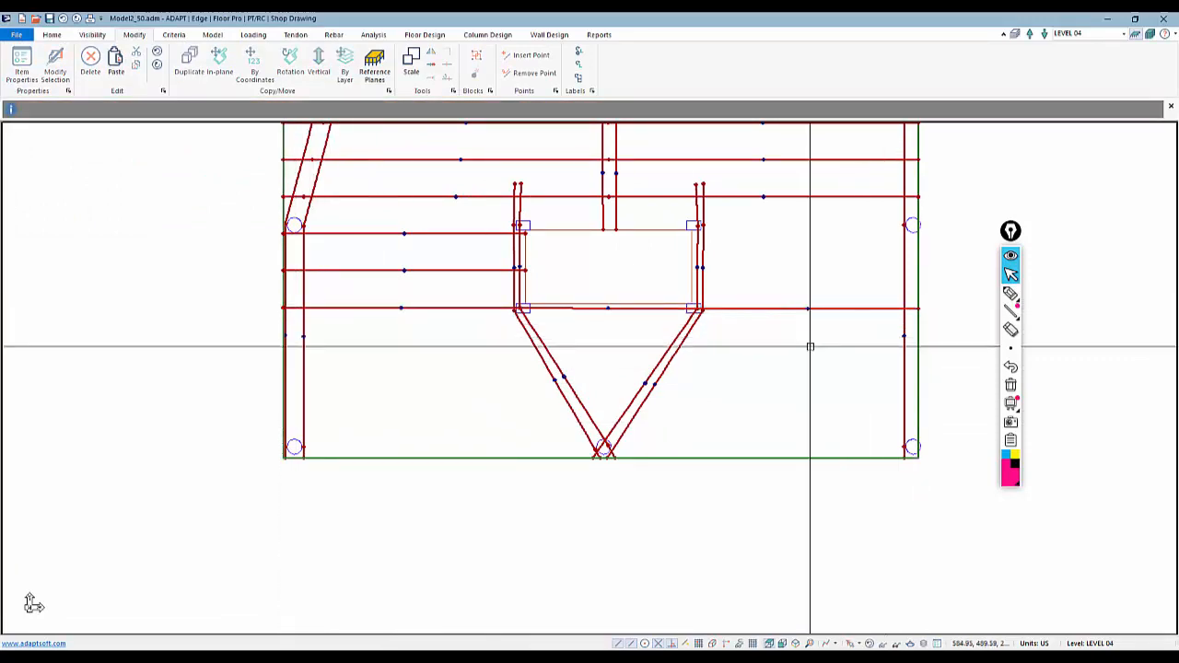
# Copy the lowest extended tendon repeatedly downward at a -4 ft Y offset
pyautogui.click(443, 305)
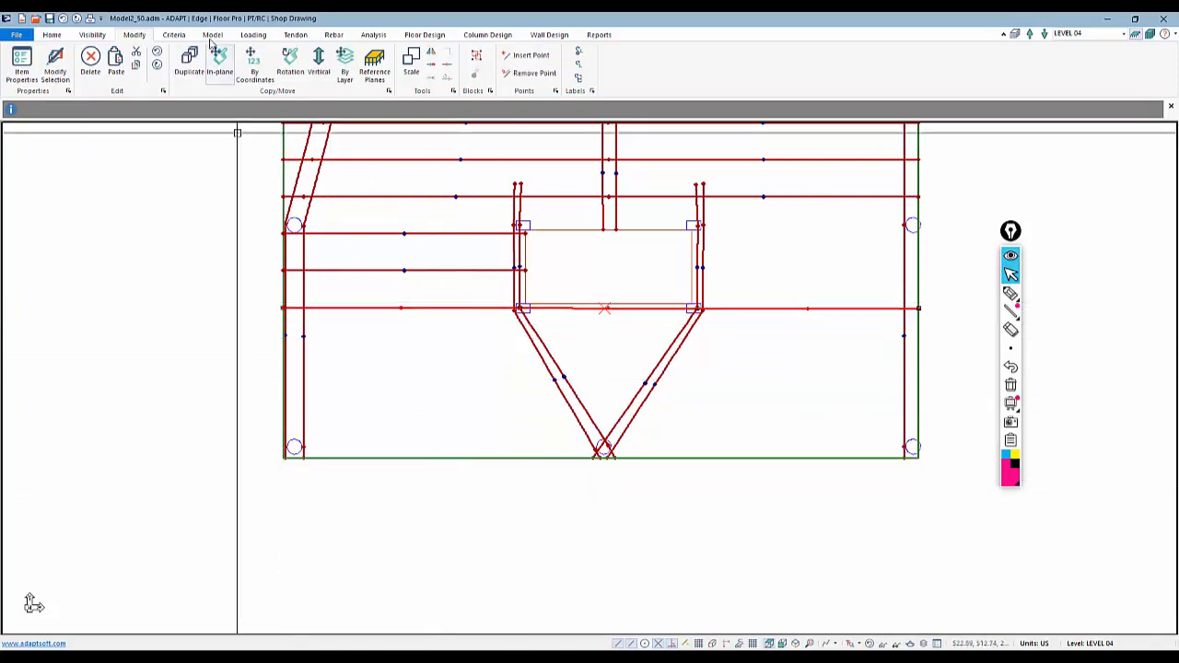
pyautogui.click(262, 62)
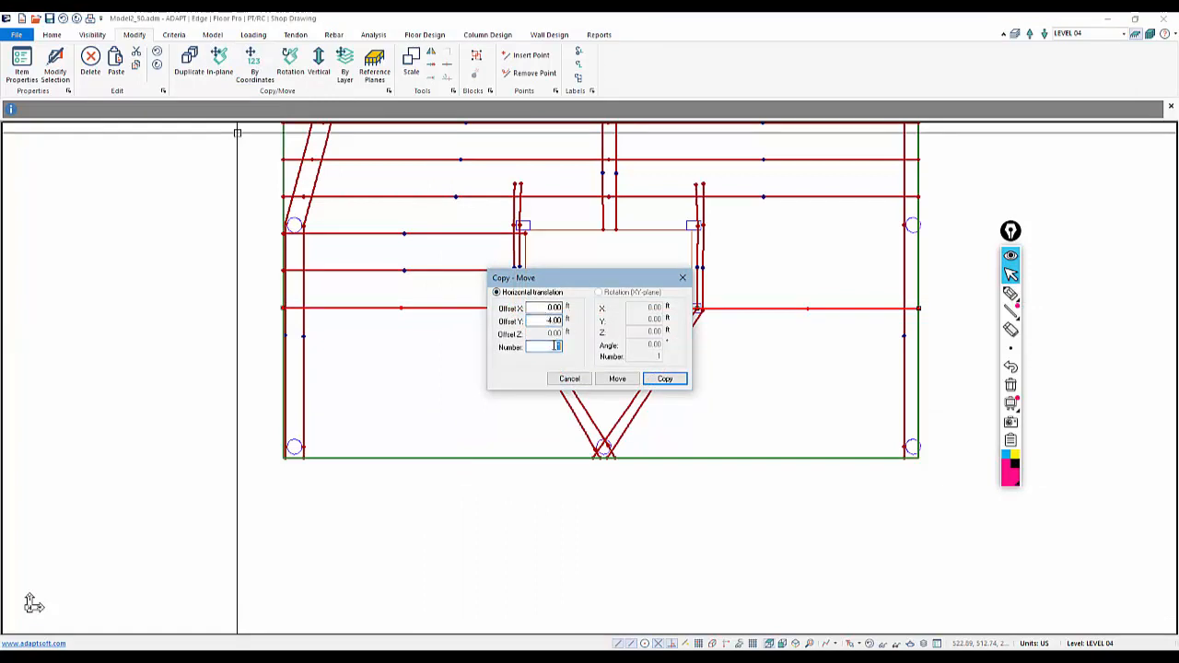
pyautogui.click(663, 378)
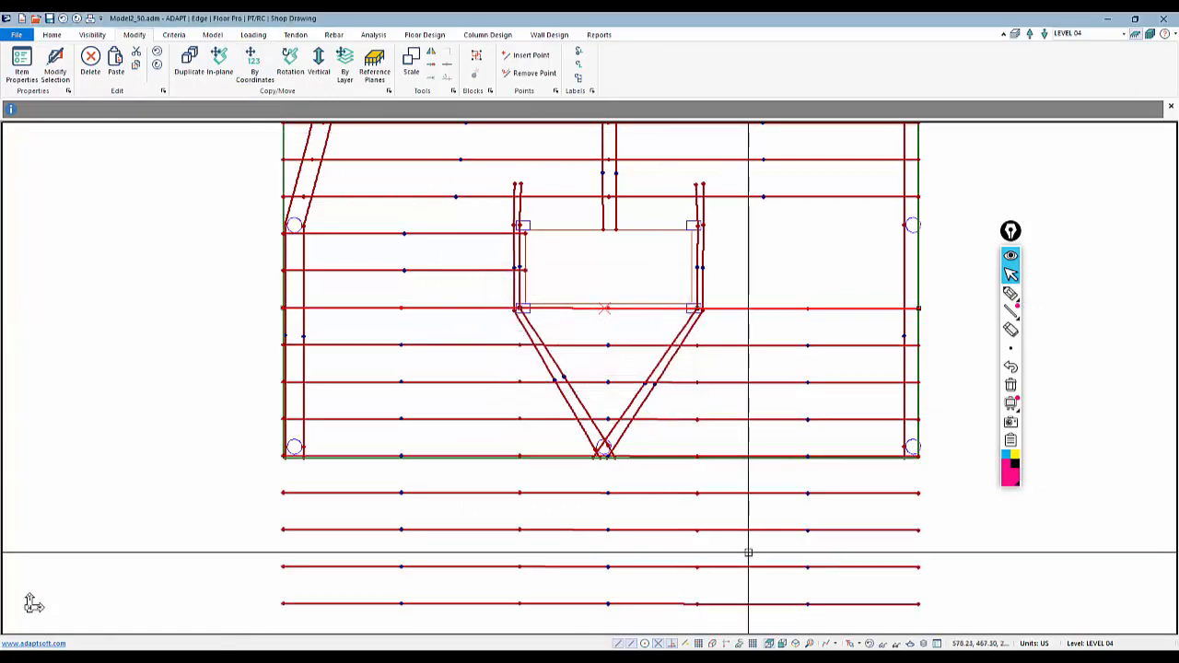
# Delete the copied tendons that fall below the slab's bottom edge
pyautogui.moveTo(747, 550); pyautogui.dragTo(724, 303, button='middle')
pyautogui.scroll(-2, 739, 415)
pyautogui.moveTo(691, 302); pyautogui.dragTo(690, 291)
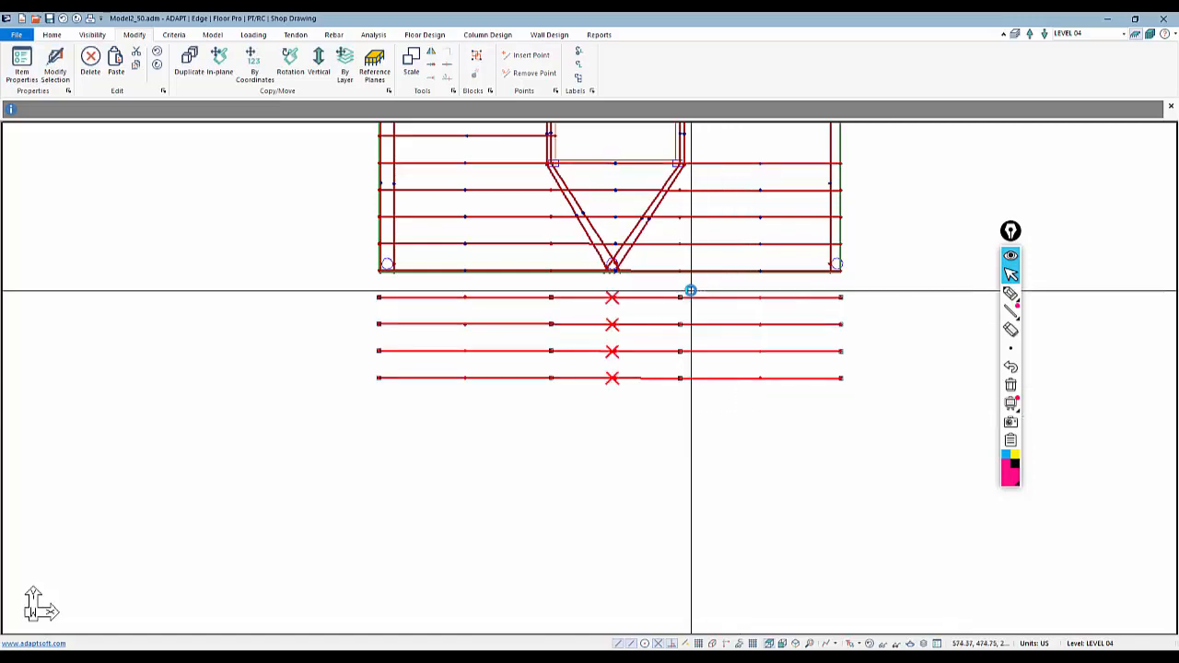
pyautogui.press('Delete')
# Move the left inner vertices of the three copied tendons onto the left diagonal banded tendons
pyautogui.moveTo(608, 272); pyautogui.dragTo(579, 360, button='middle')
pyautogui.scroll(1, 559, 331)
pyautogui.scroll(2, 559, 332)
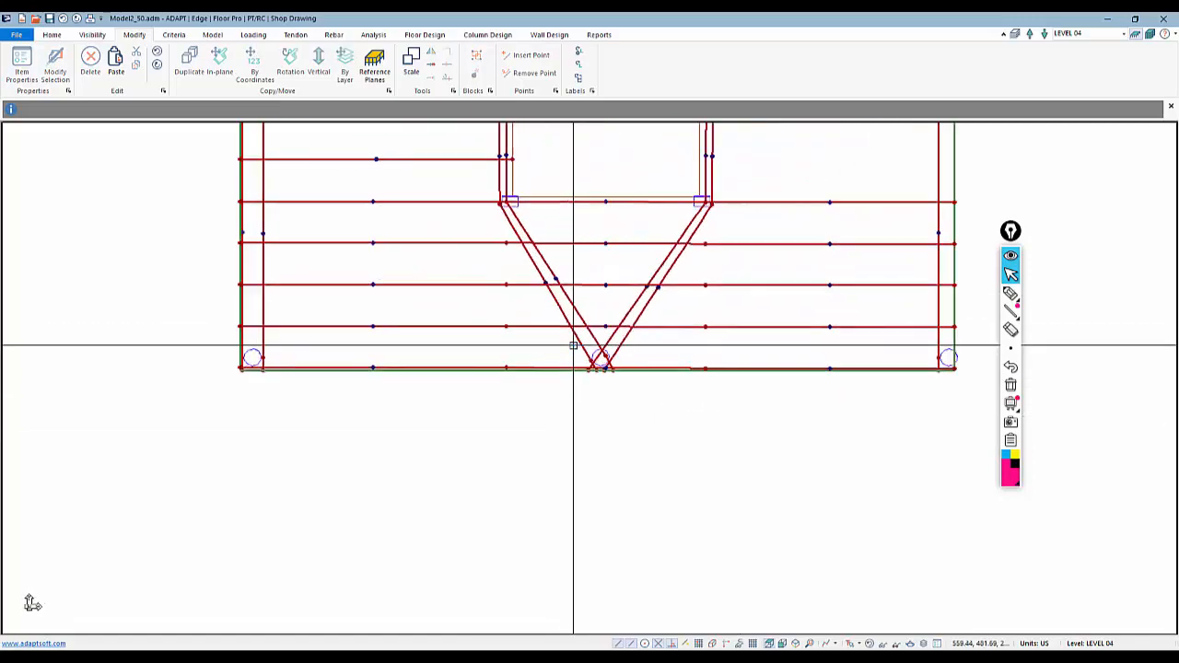
pyautogui.scroll(-1, 563, 406)
pyautogui.scroll(1, 563, 406)
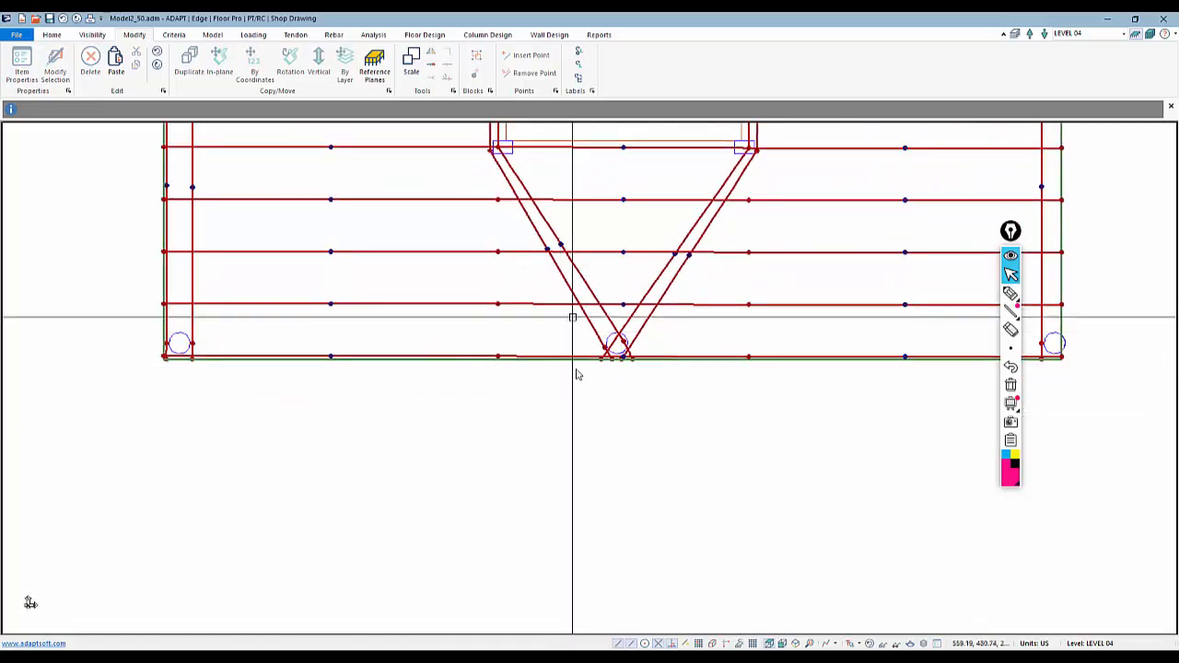
pyautogui.moveTo(574, 319); pyautogui.dragTo(564, 432, button='middle')
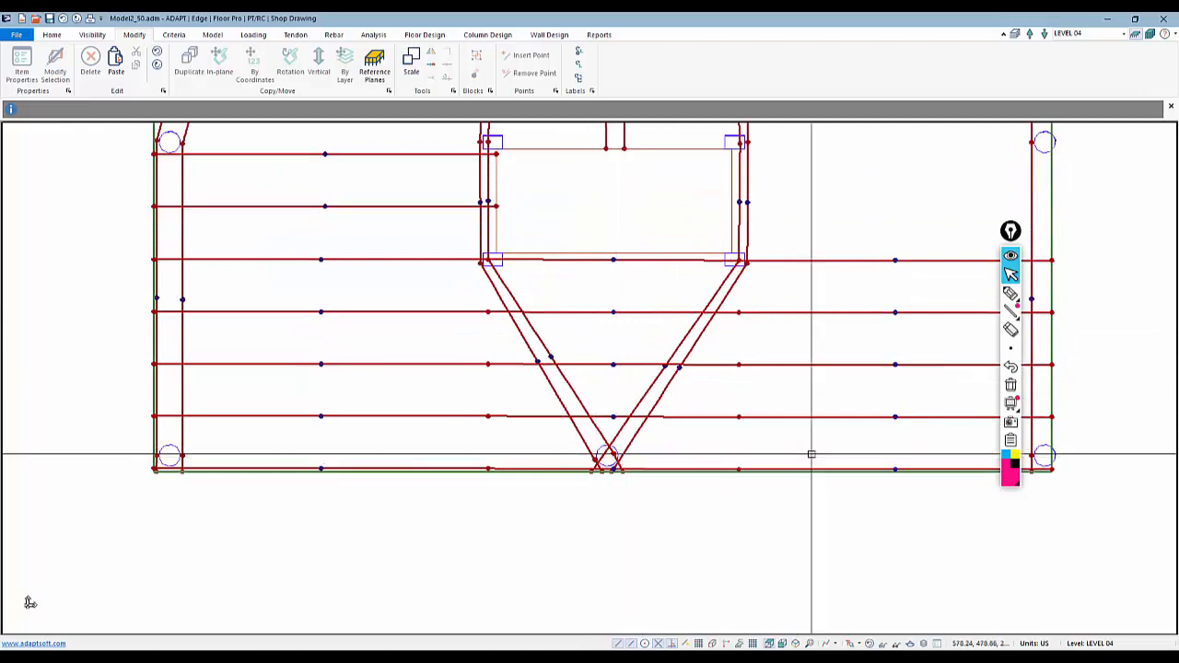
pyautogui.moveTo(811, 452); pyautogui.dragTo(732, 304)
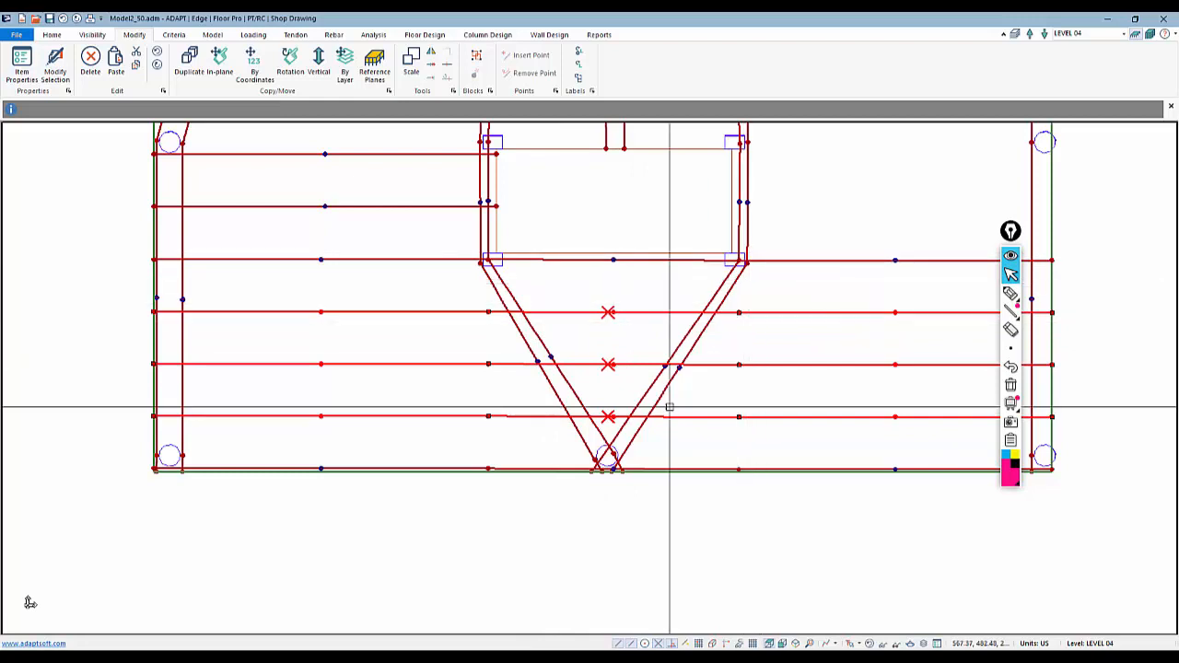
pyautogui.click(488, 312)
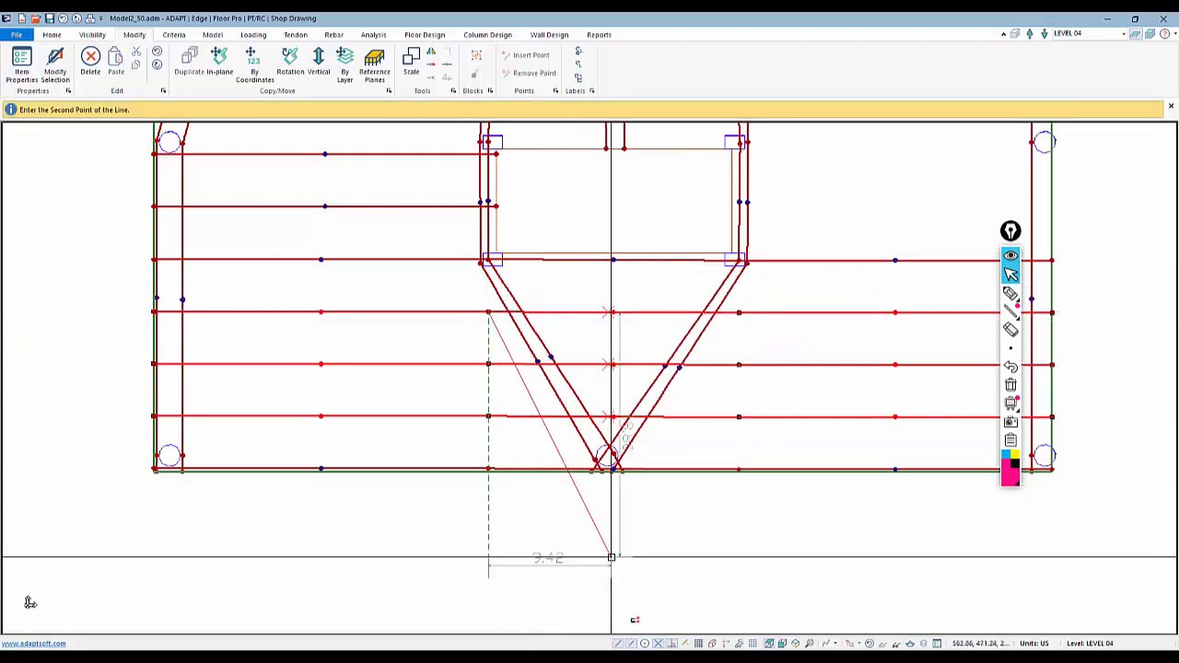
pyautogui.click(503, 342)
pyautogui.click(489, 363)
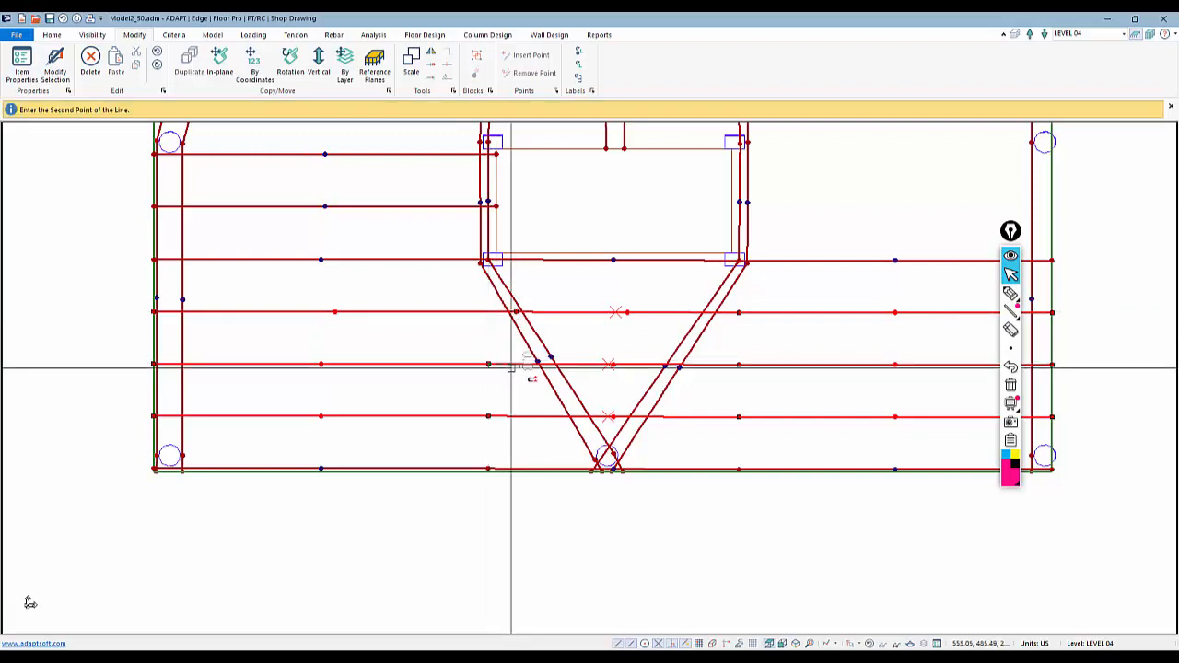
pyautogui.click(546, 364)
pyautogui.click(489, 416)
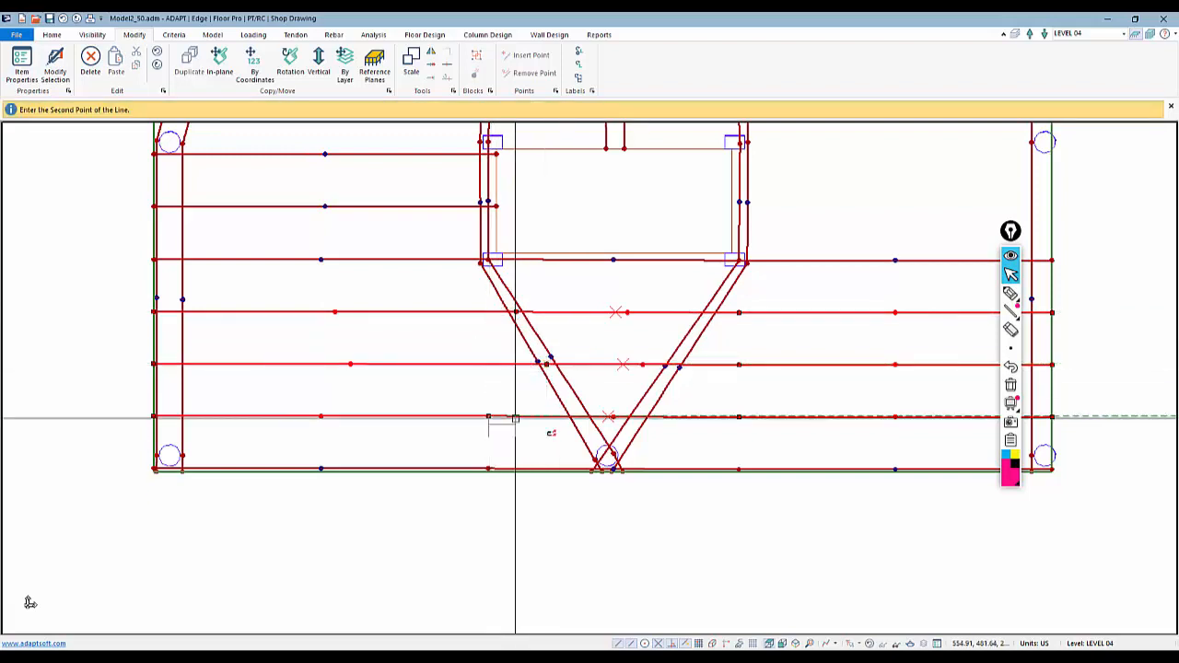
pyautogui.click(579, 416)
# Move the right inner vertices of the three copied tendons onto the right diagonal banded tendons
pyautogui.click(735, 416)
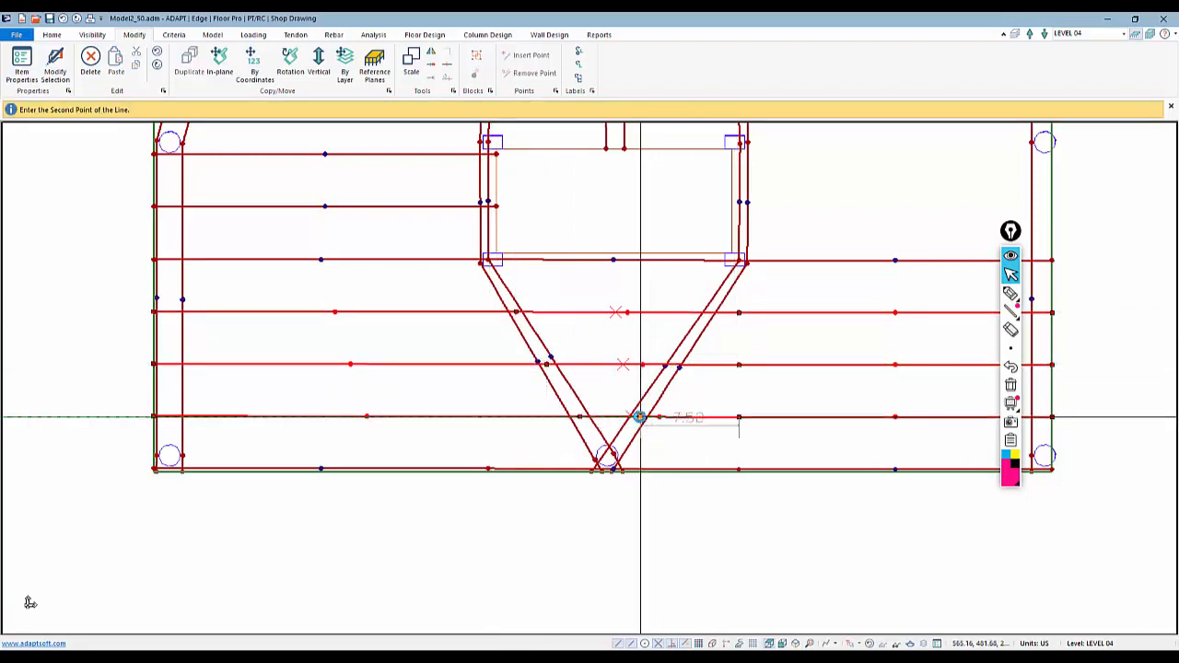
pyautogui.click(637, 415)
pyautogui.click(737, 363)
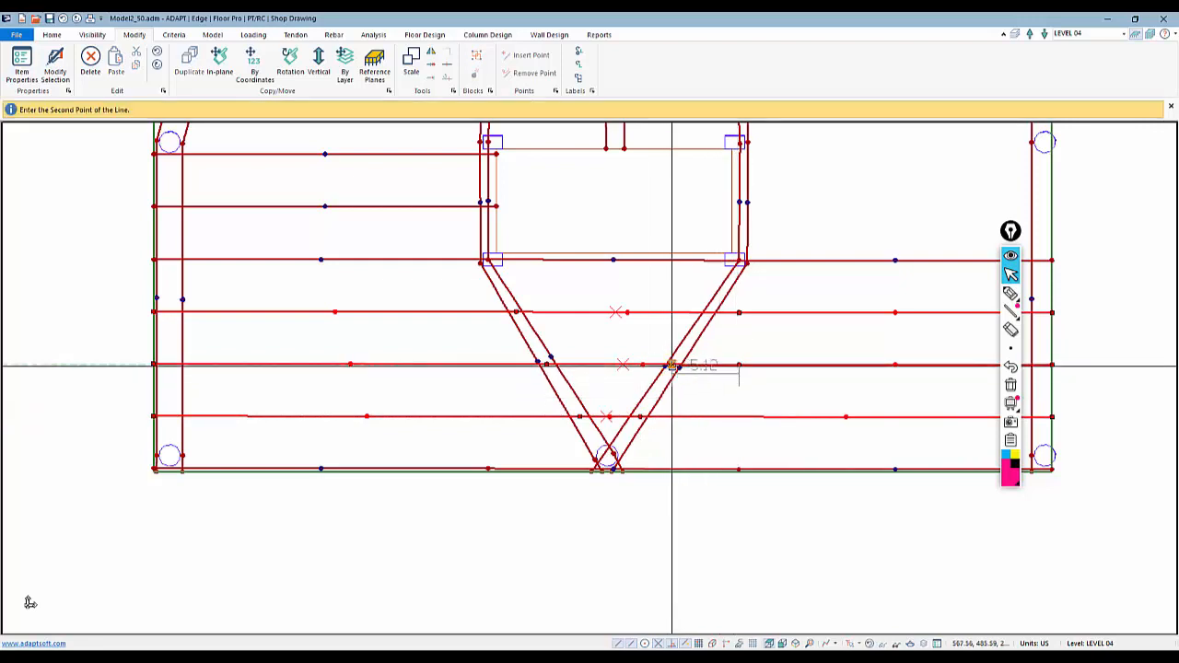
pyautogui.click(671, 365)
pyautogui.click(737, 312)
pyautogui.click(708, 313)
pyautogui.press('Escape')
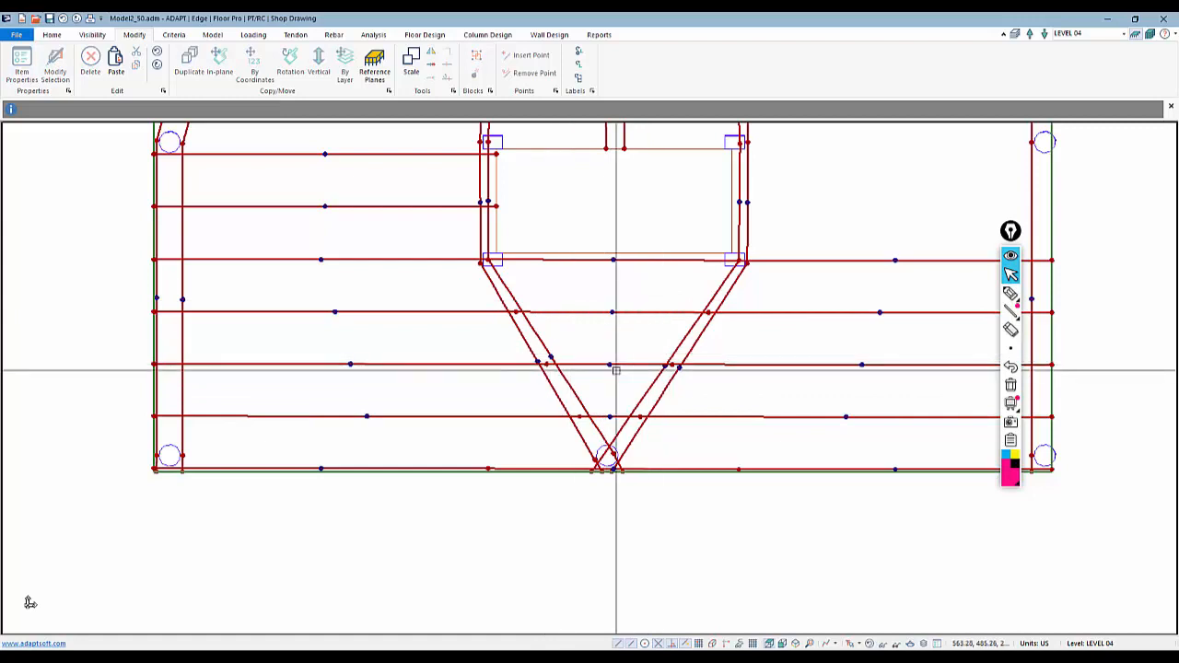
# Set the middle span shape of the copied tendon between the diagonals to Straight
pyautogui.doubleClick(513, 364)
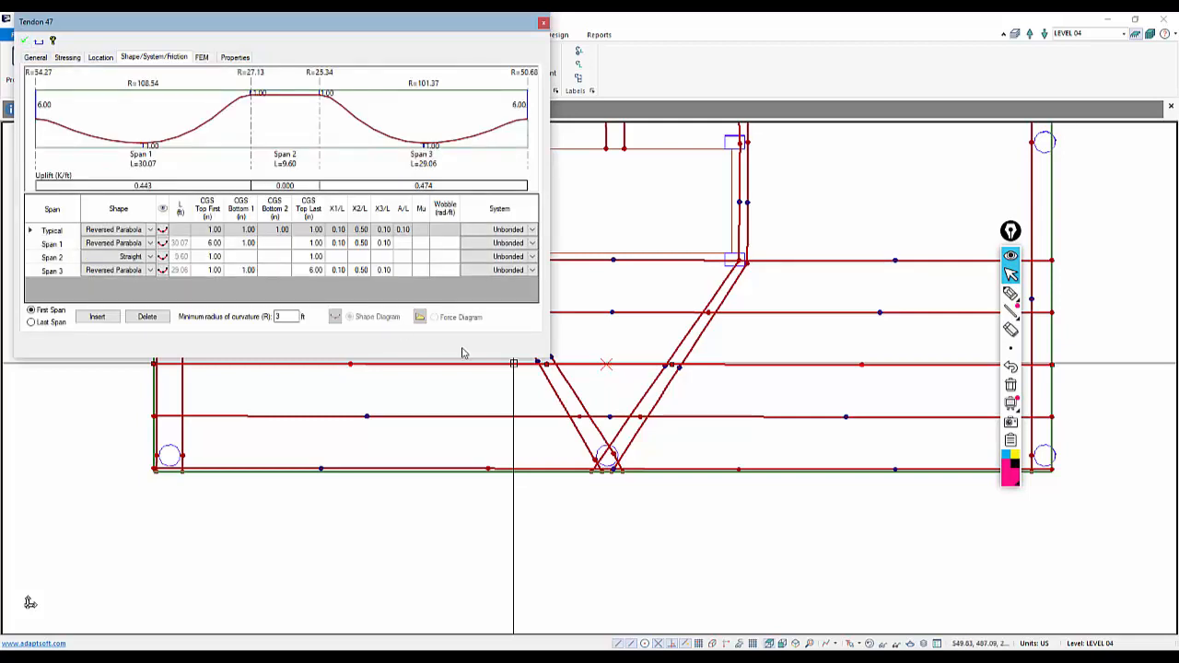
pyautogui.doubleClick(610, 416)
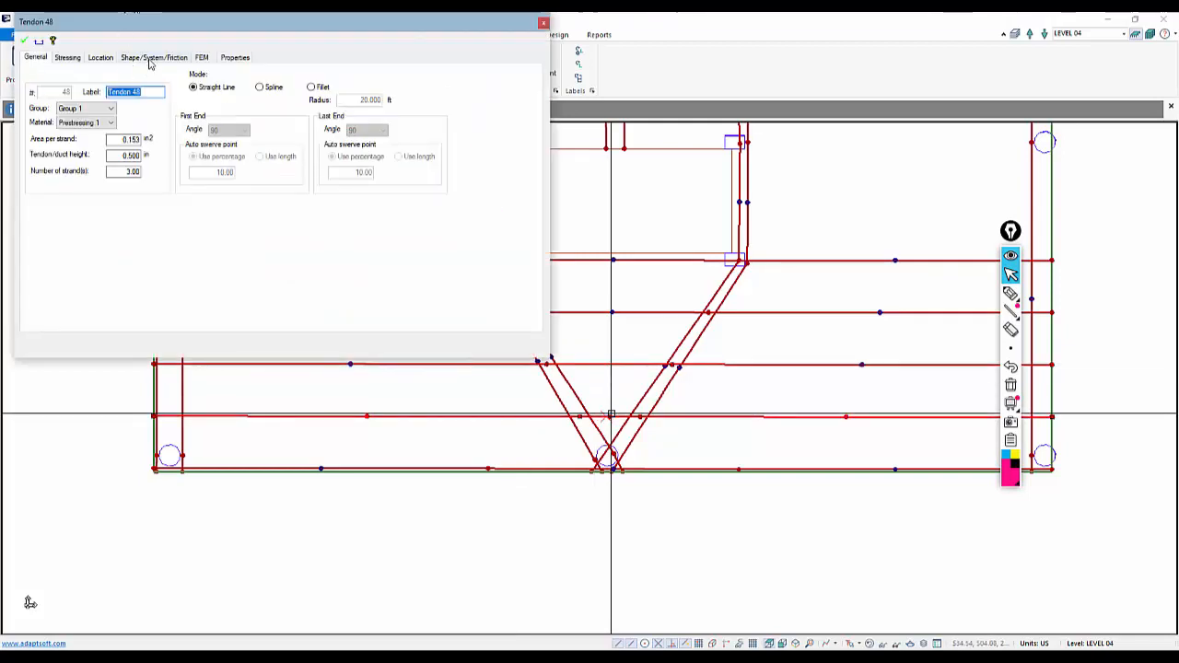
pyautogui.click(150, 58)
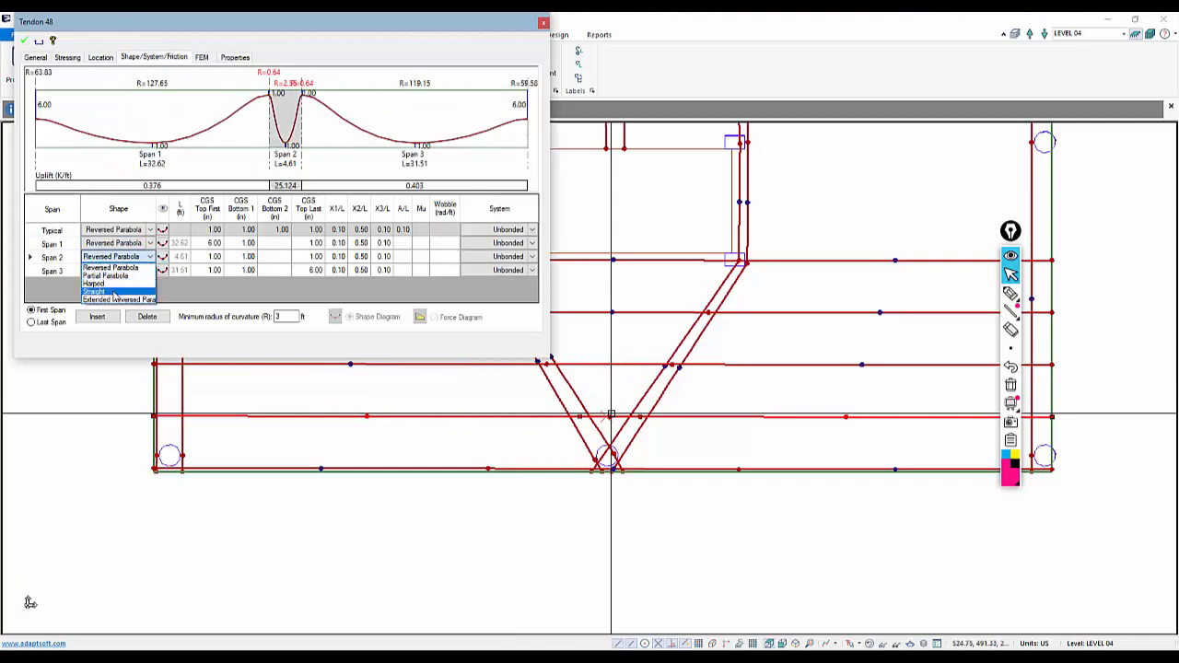
pyautogui.click(214, 270)
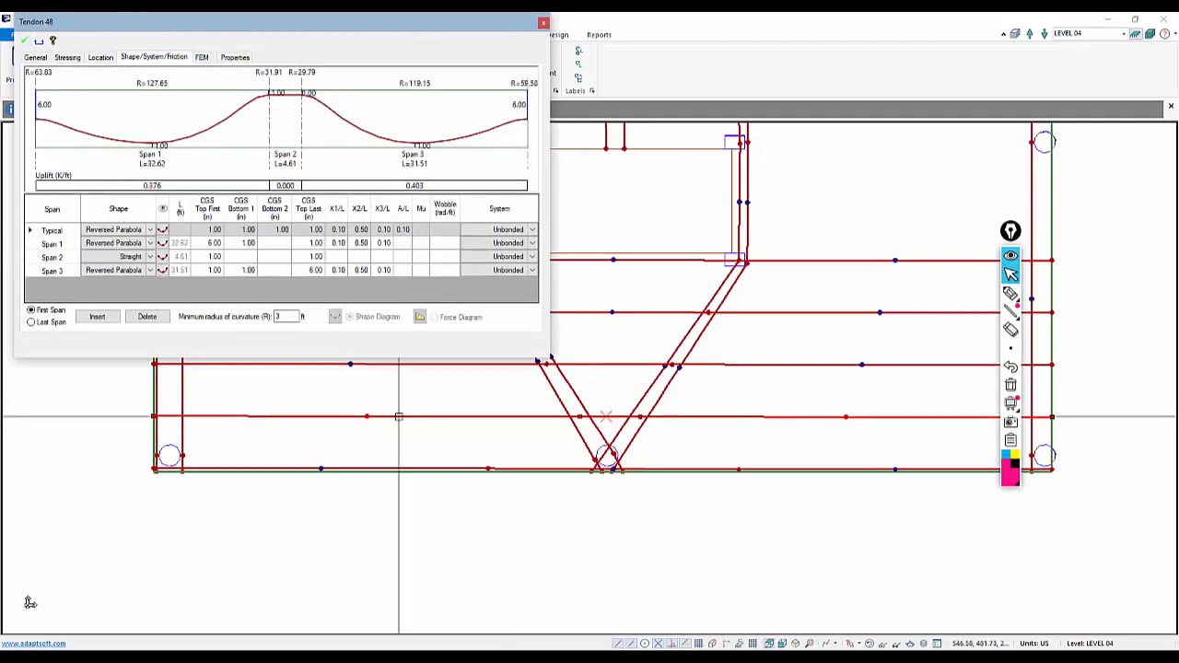
pyautogui.click(22, 42)
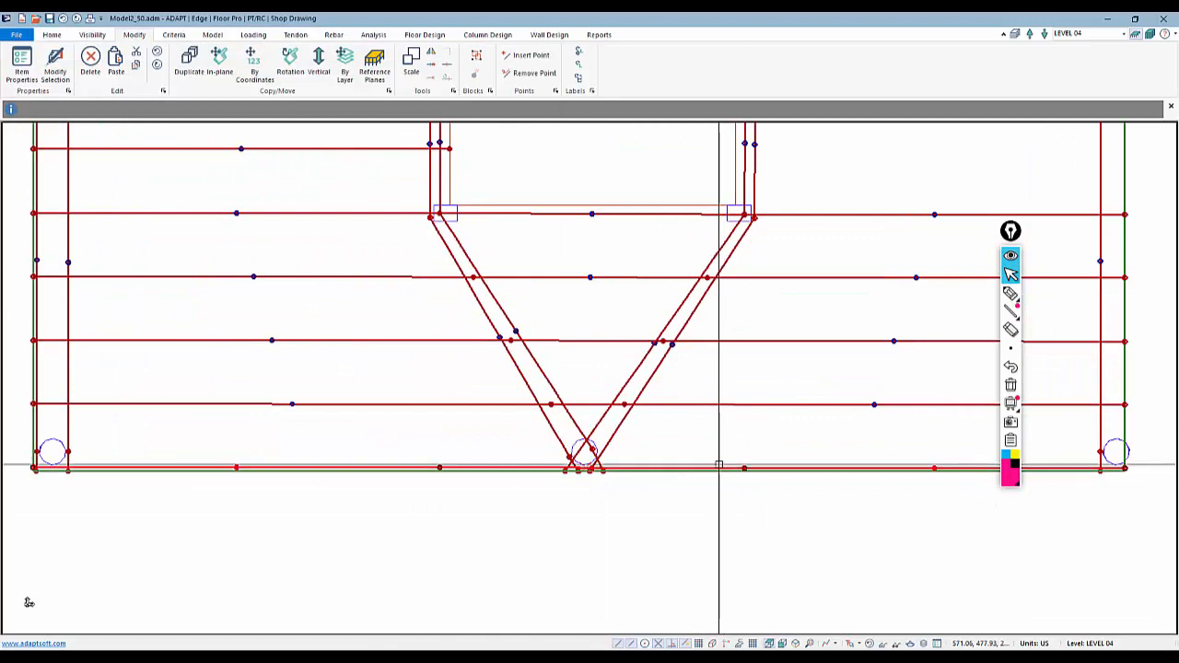
# Move the bottom edge tendon's middle vertex to where the diagonal tendons meet and review its span profile
pyautogui.scroll(-2, 615, 433)
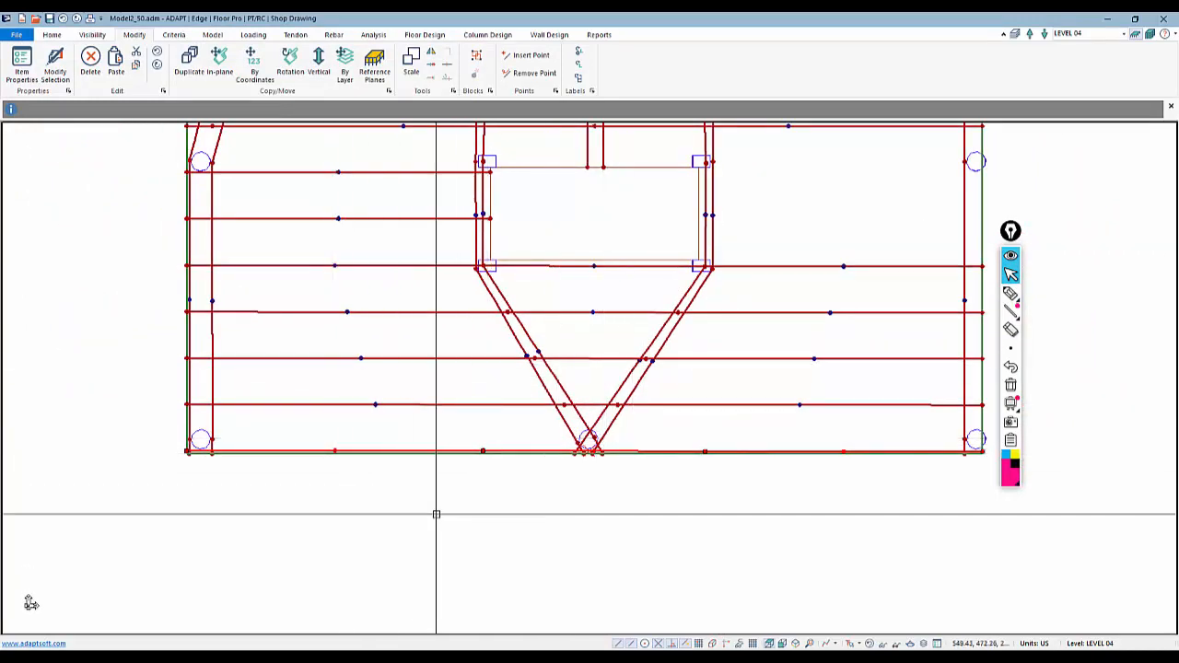
pyautogui.scroll(1, 455, 506)
pyautogui.scroll(-1, 455, 506)
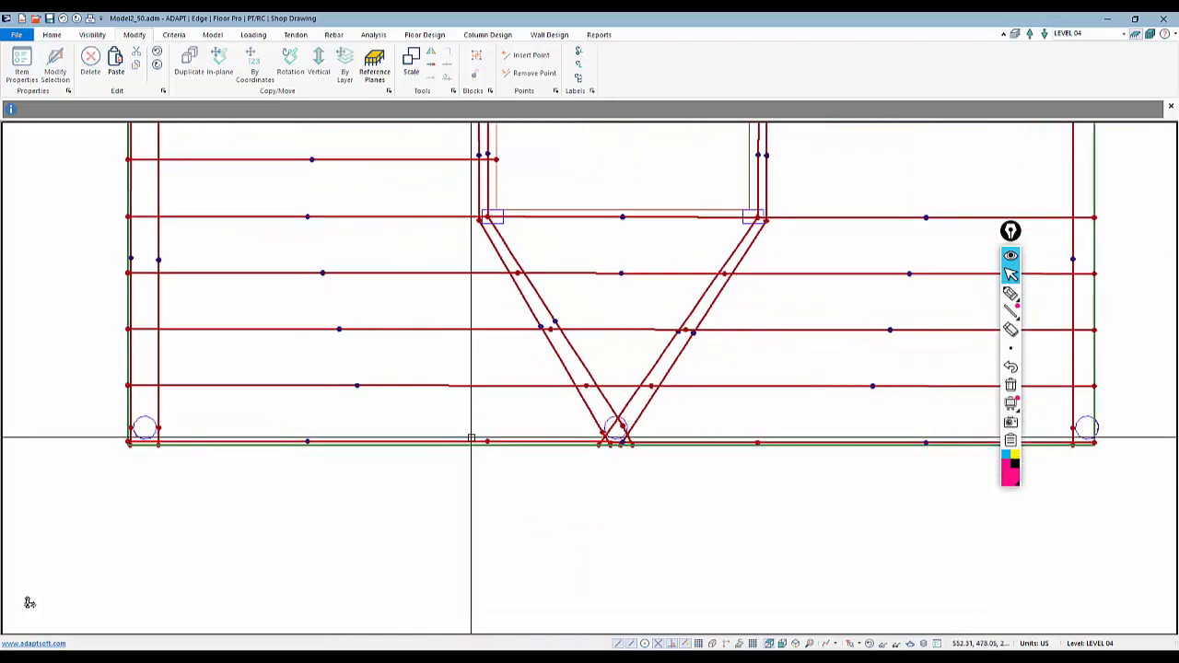
pyautogui.rightClick(471, 439)
pyautogui.click(520, 297)
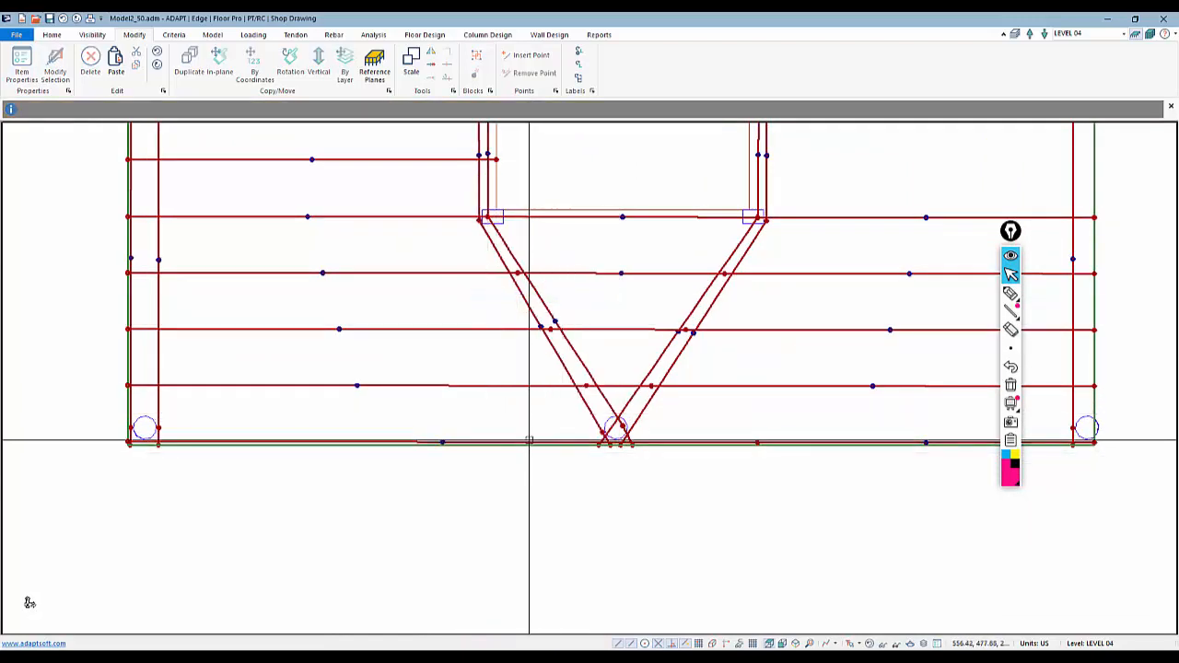
pyautogui.click(758, 442)
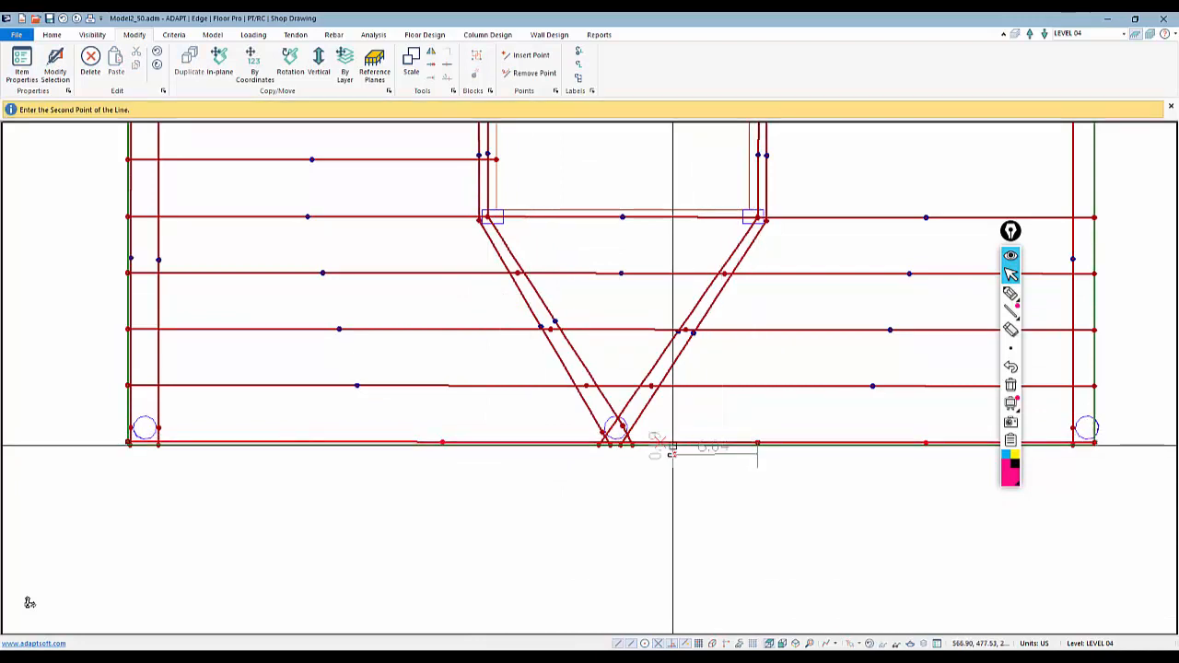
pyautogui.click(620, 444)
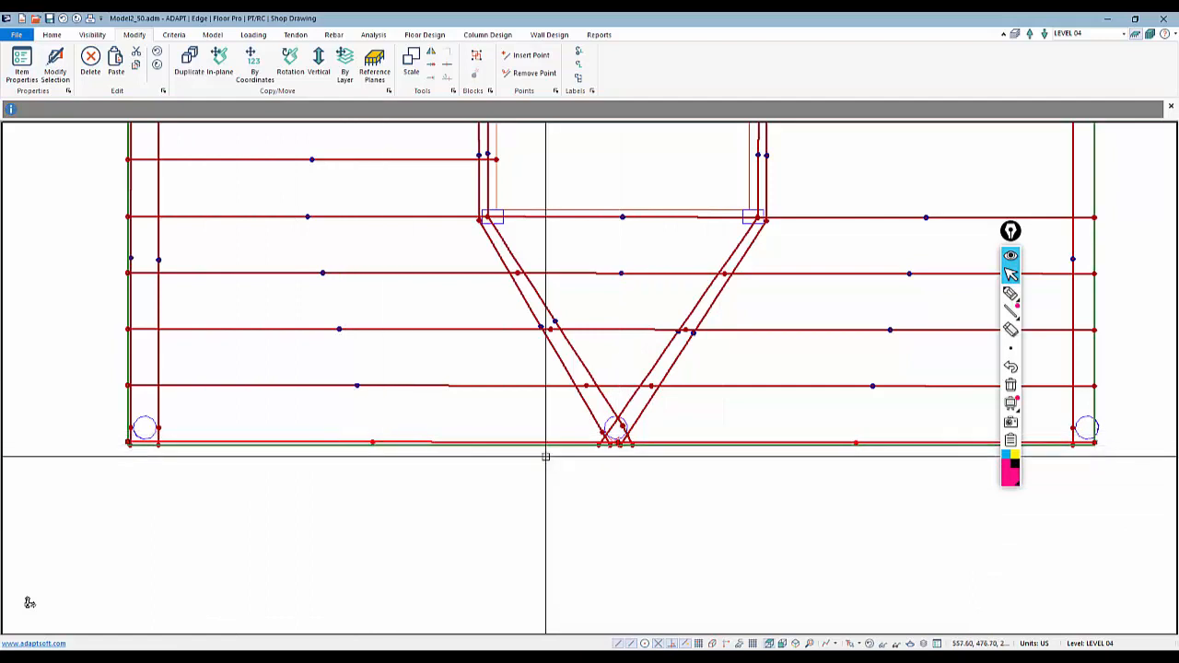
pyautogui.doubleClick(801, 440)
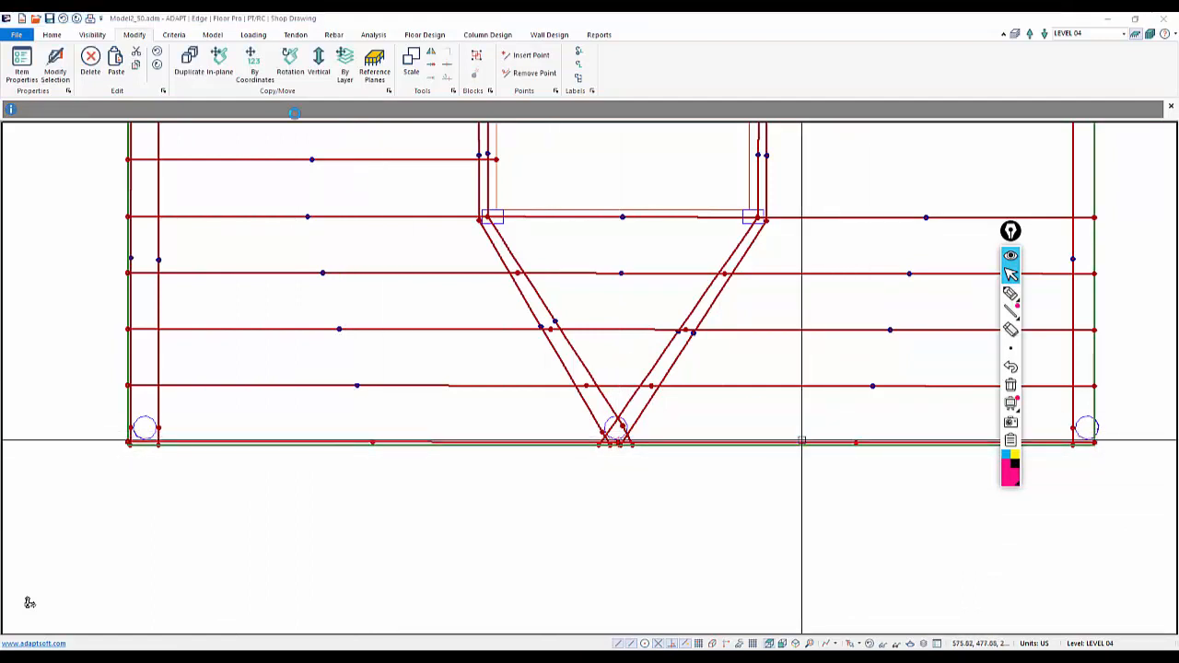
pyautogui.click(149, 57)
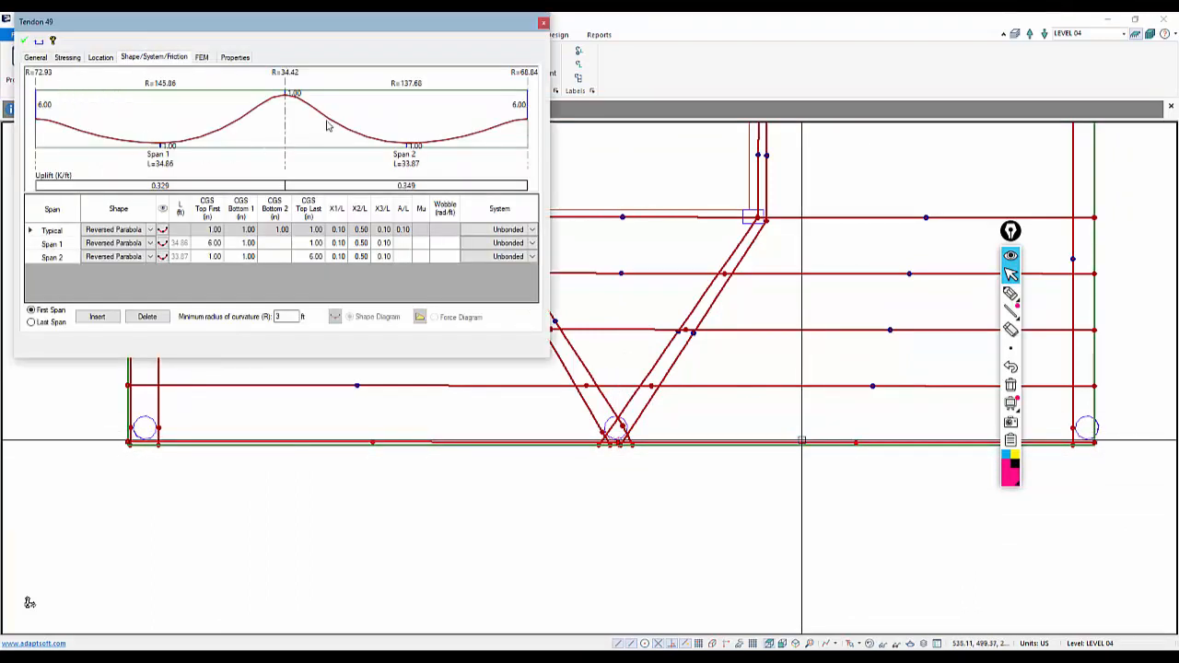
pyautogui.press('Escape')
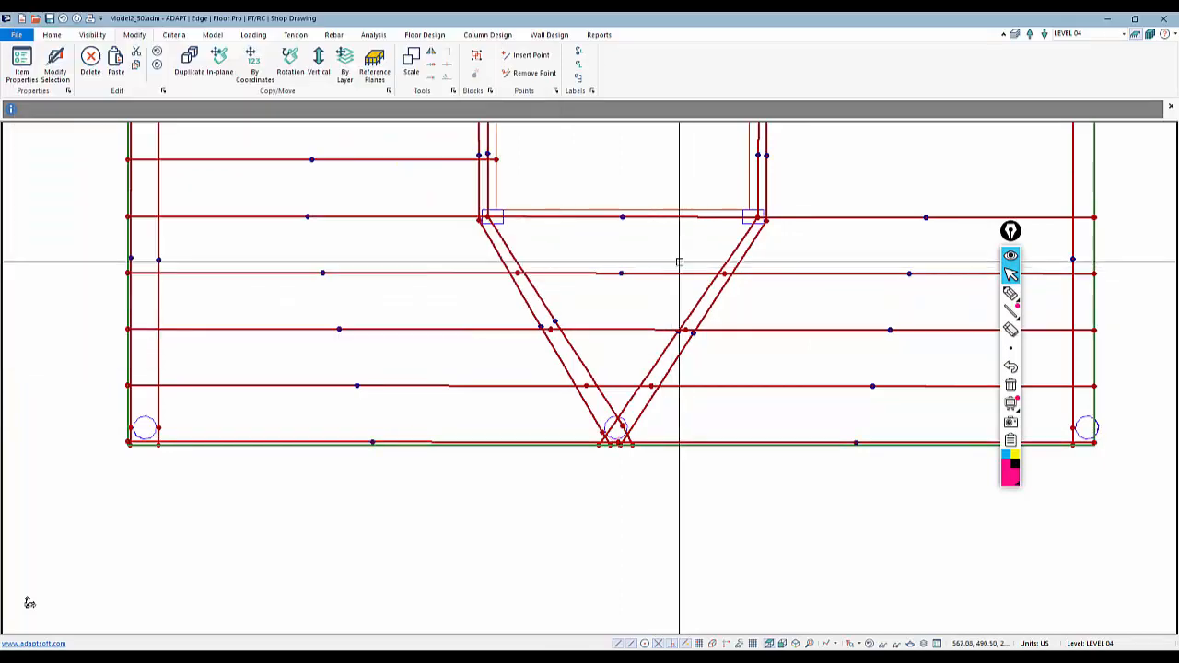
# Copy the tendon along the lower opening's top edge once at a -4 ft Y offset
pyautogui.scroll(-2, 594, 460)
pyautogui.scroll(-1, 573, 500)
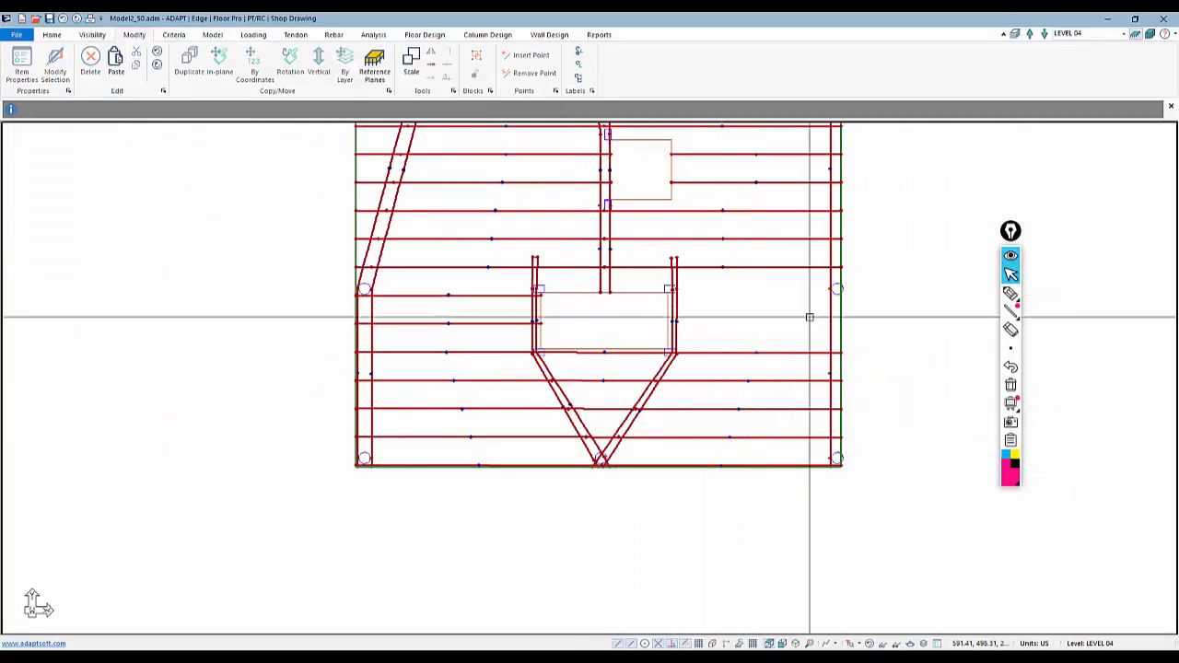
pyautogui.moveTo(719, 337)
pyautogui.mouseDown(button='middle')
pyautogui.moveTo(633, 378)
pyautogui.moveTo(661, 376)
pyautogui.mouseUp(button='middle')
pyautogui.click(646, 306)
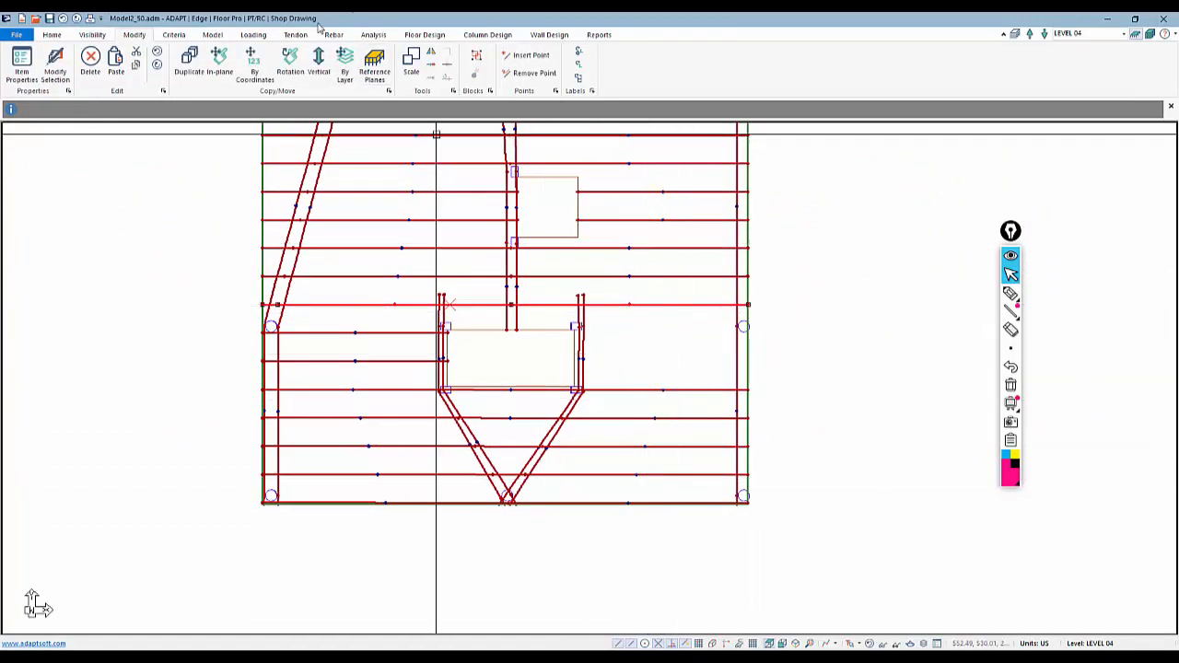
pyautogui.click(257, 61)
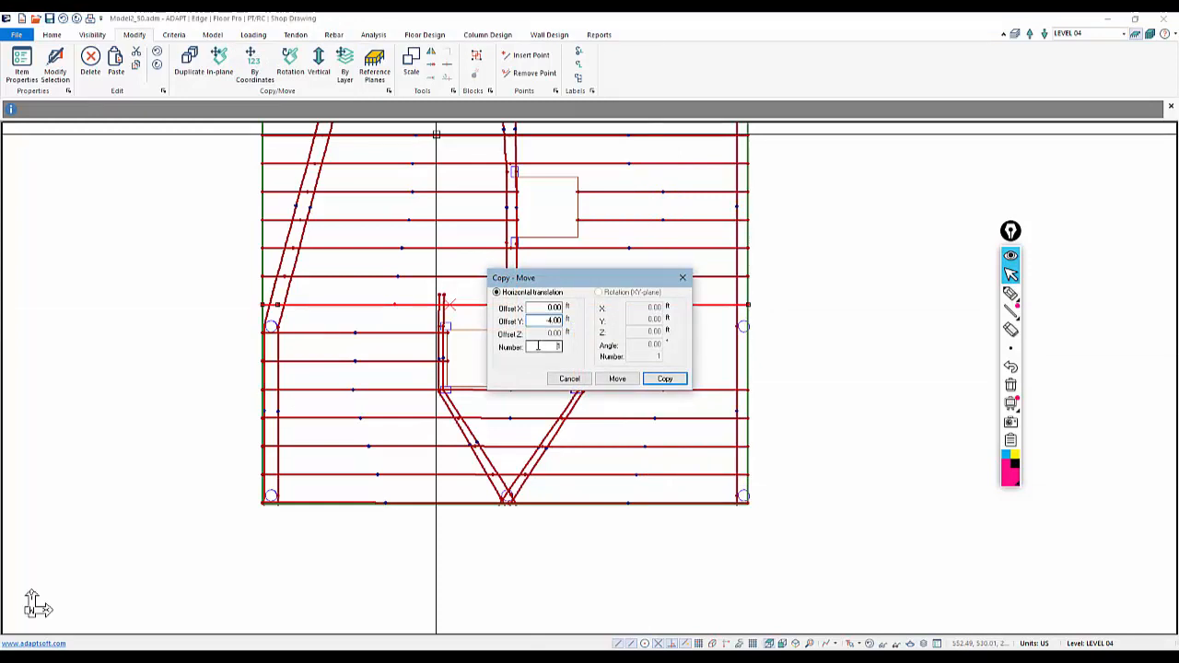
pyautogui.click(663, 379)
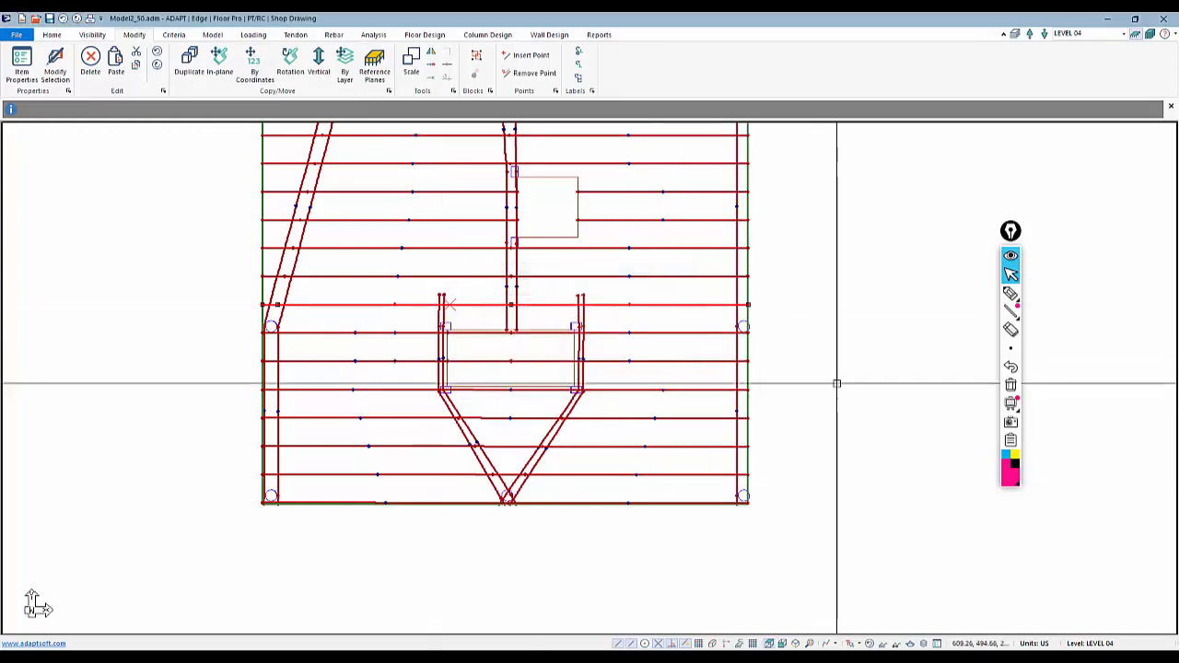
# Delete the intermediate vertices from the tendons crossing the lower opening
pyautogui.rightClick(642, 333)
pyautogui.click(687, 463)
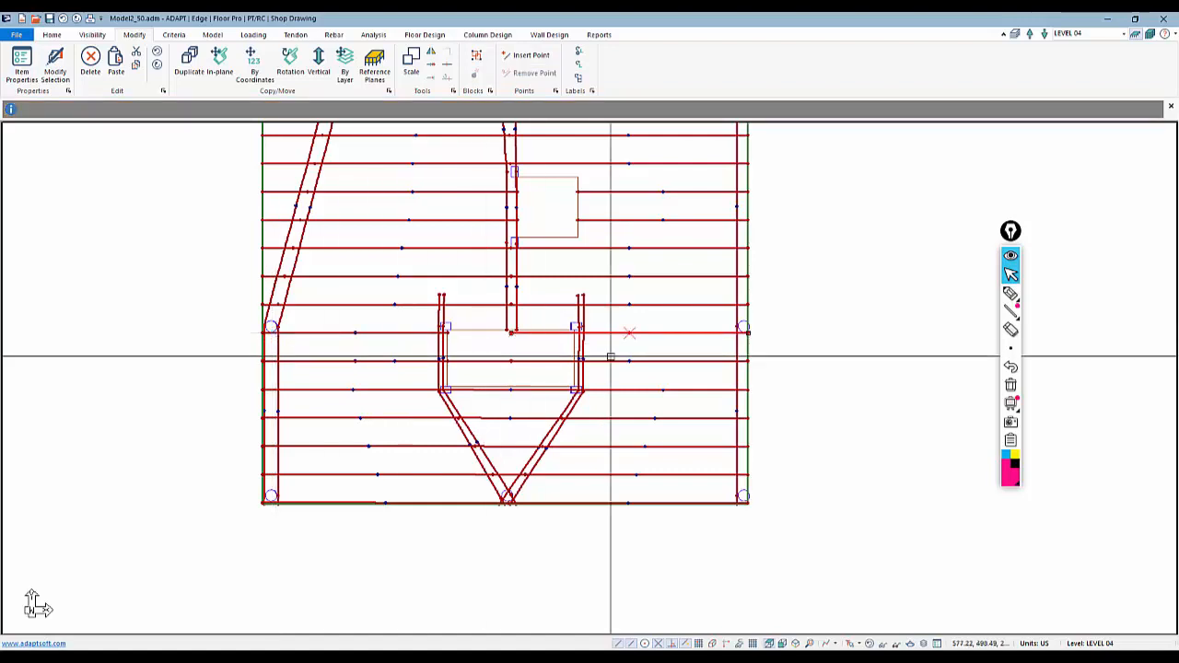
pyautogui.rightClick(642, 361)
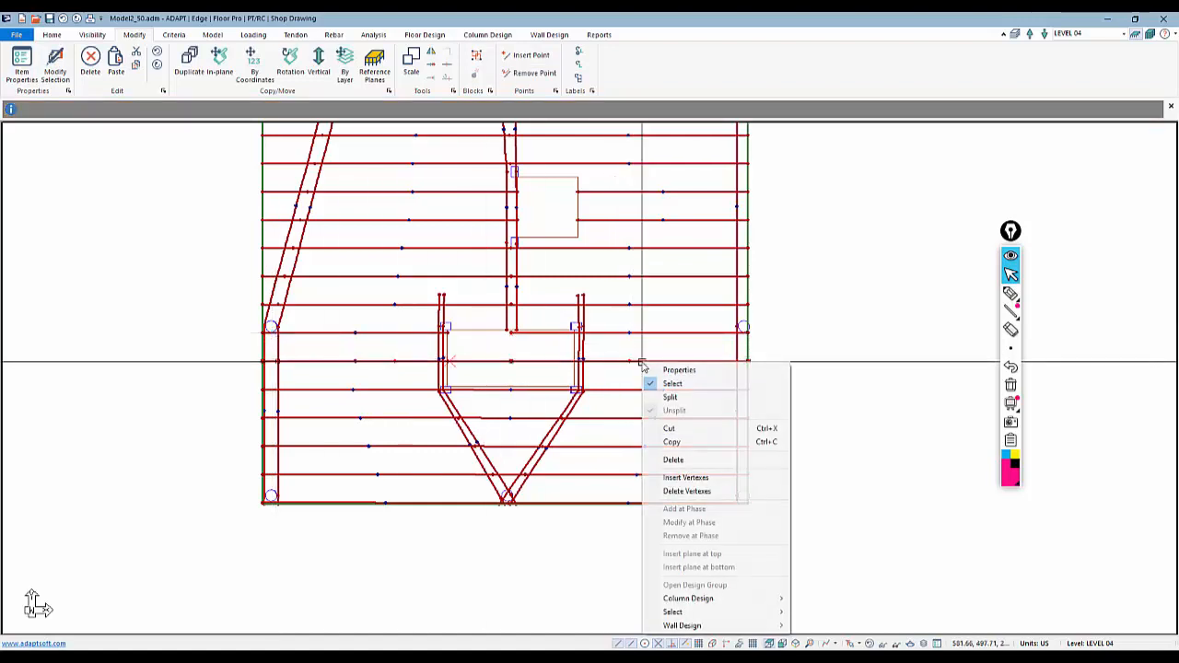
pyautogui.click(683, 491)
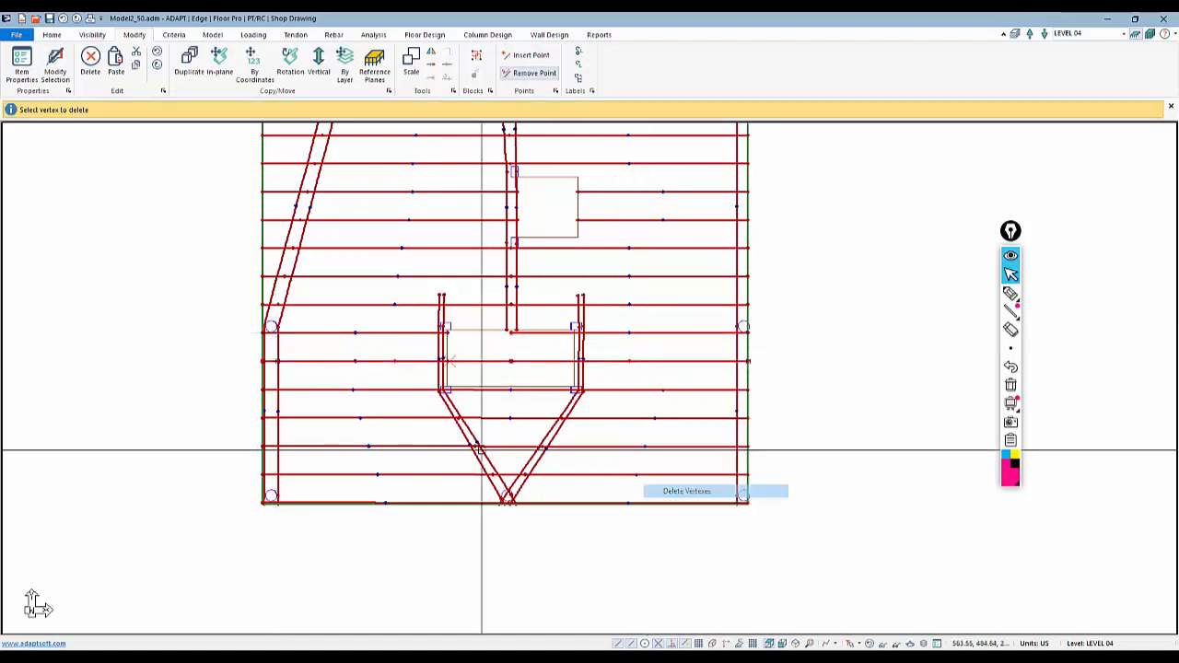
pyautogui.click(277, 361)
pyautogui.click(521, 360)
pyautogui.click(523, 360)
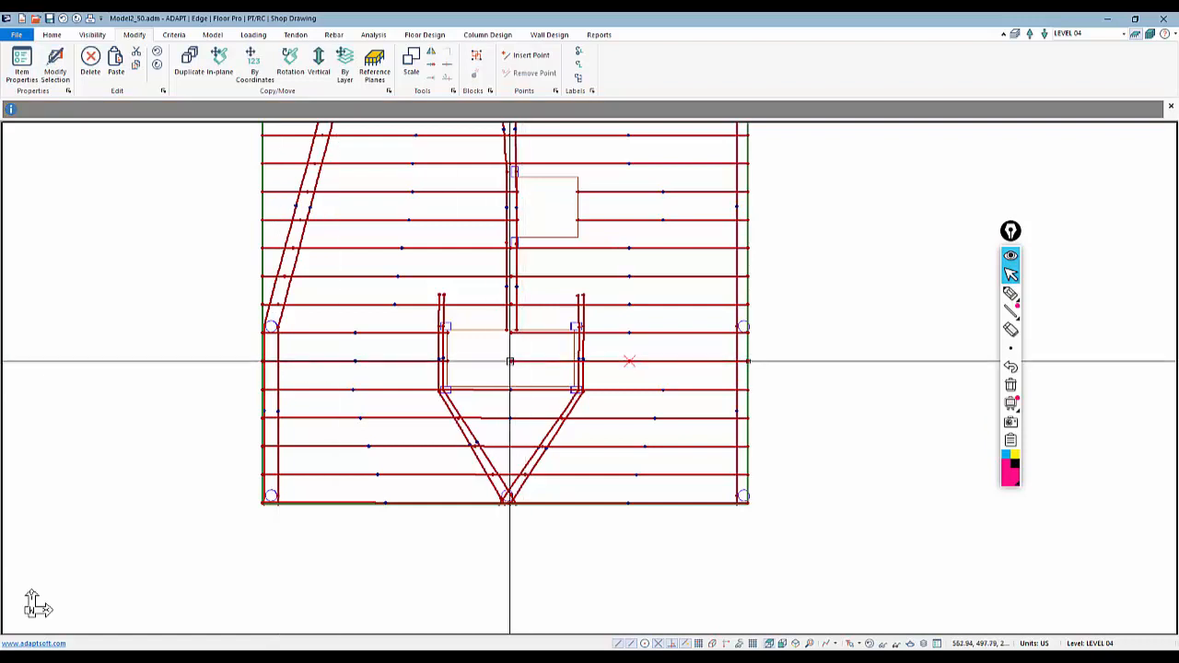
pyautogui.click(510, 361)
pyautogui.click(574, 361)
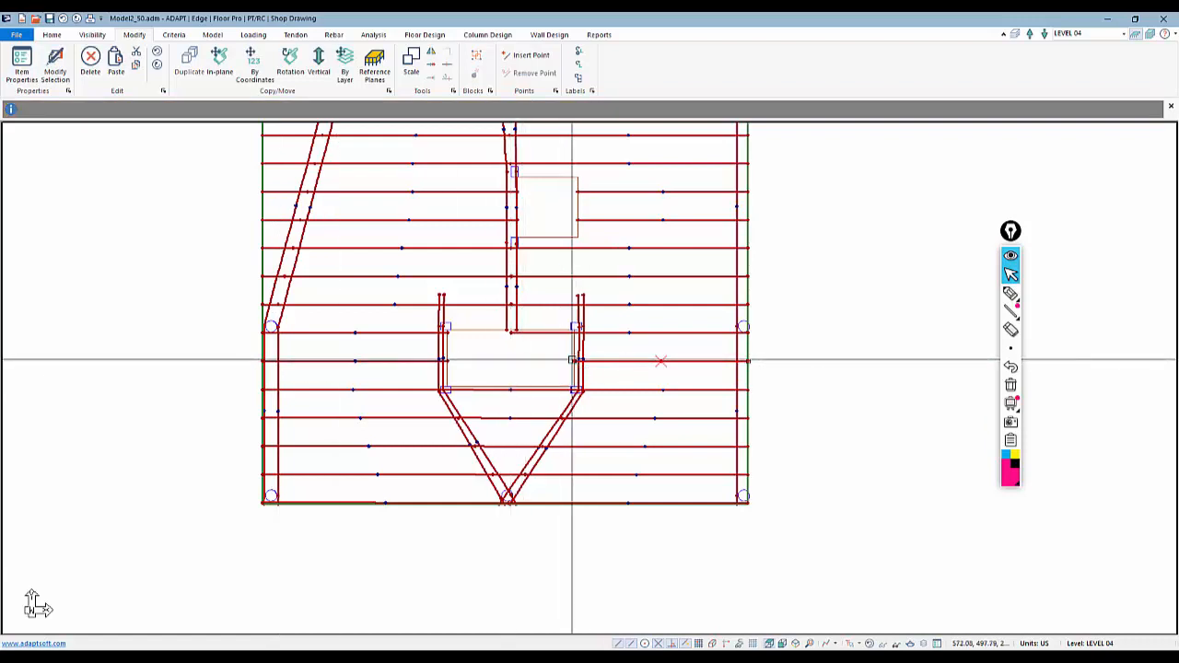
pyautogui.click(532, 332)
pyautogui.click(511, 333)
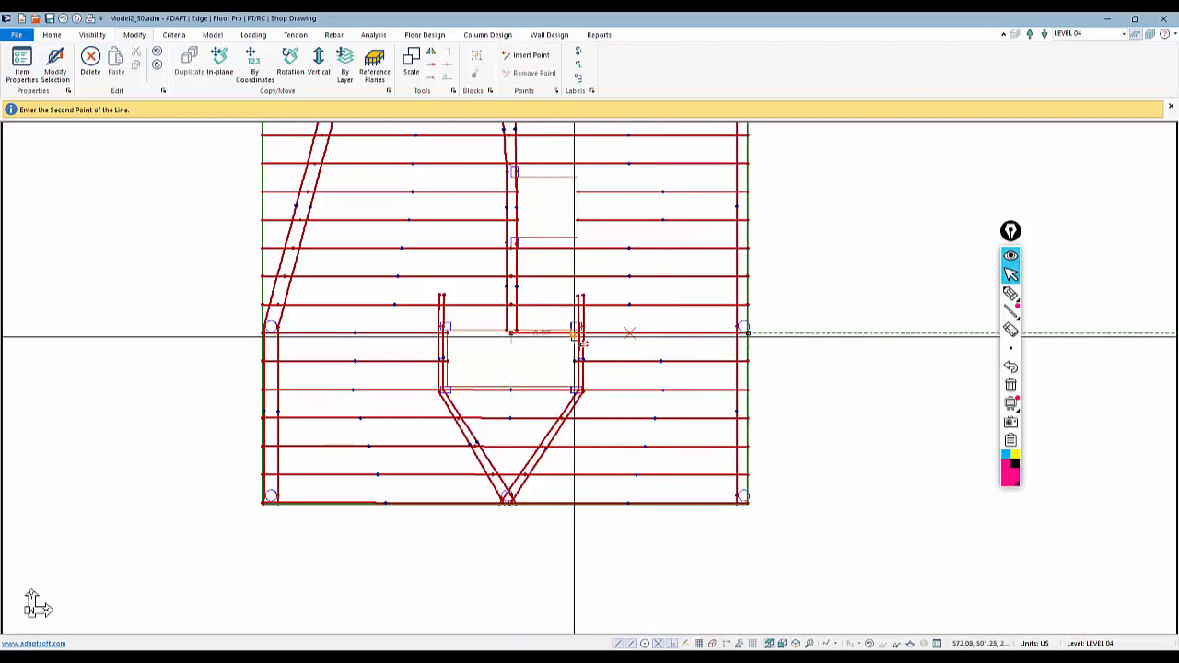
pyautogui.press('Escape')
# Open the properties of the upper-left vertical tendon and review its span shape profile
pyautogui.scroll(-1, 613, 455)
pyautogui.scroll(-2, 614, 455)
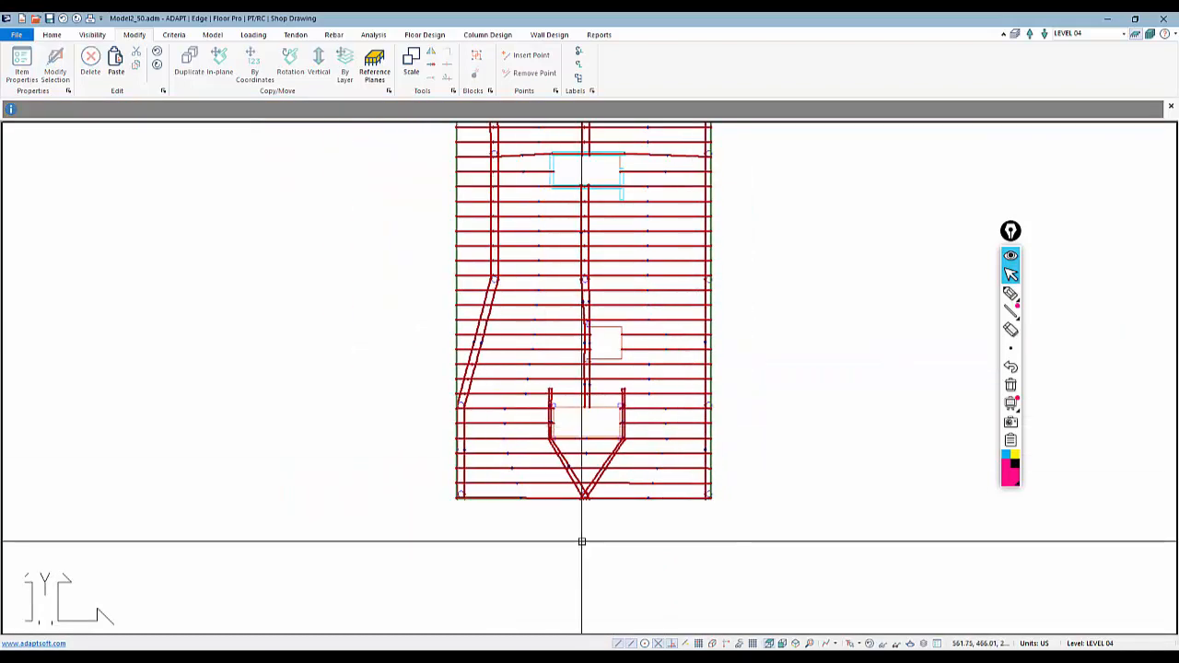
pyautogui.scroll(-1, 581, 540)
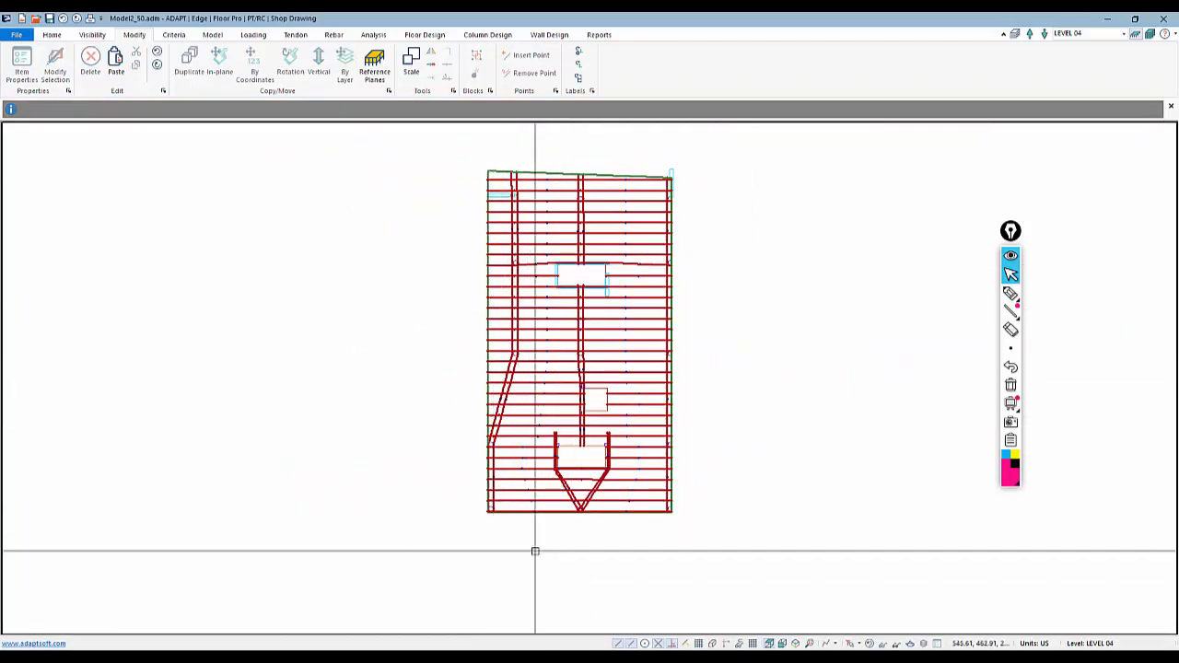
pyautogui.moveTo(515, 555)
pyautogui.mouseDown(button='middle')
pyautogui.moveTo(447, 608)
pyautogui.moveTo(351, 650)
pyautogui.mouseUp(button='middle')
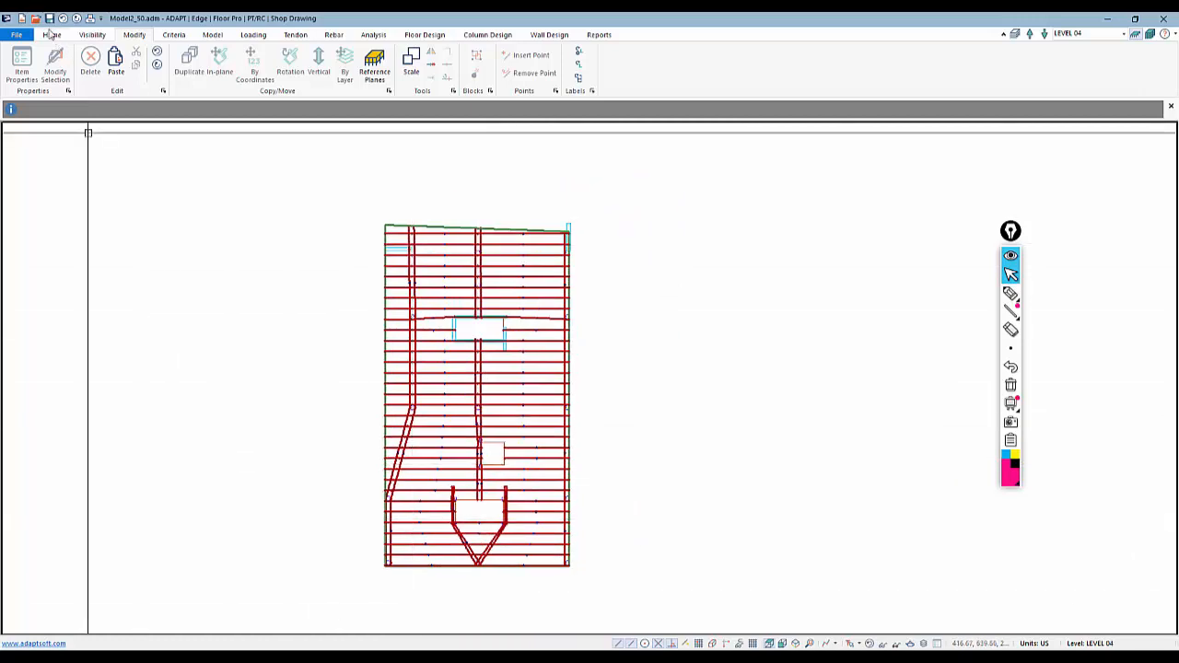
pyautogui.moveTo(268, 394); pyautogui.dragTo(350, 371, button='middle')
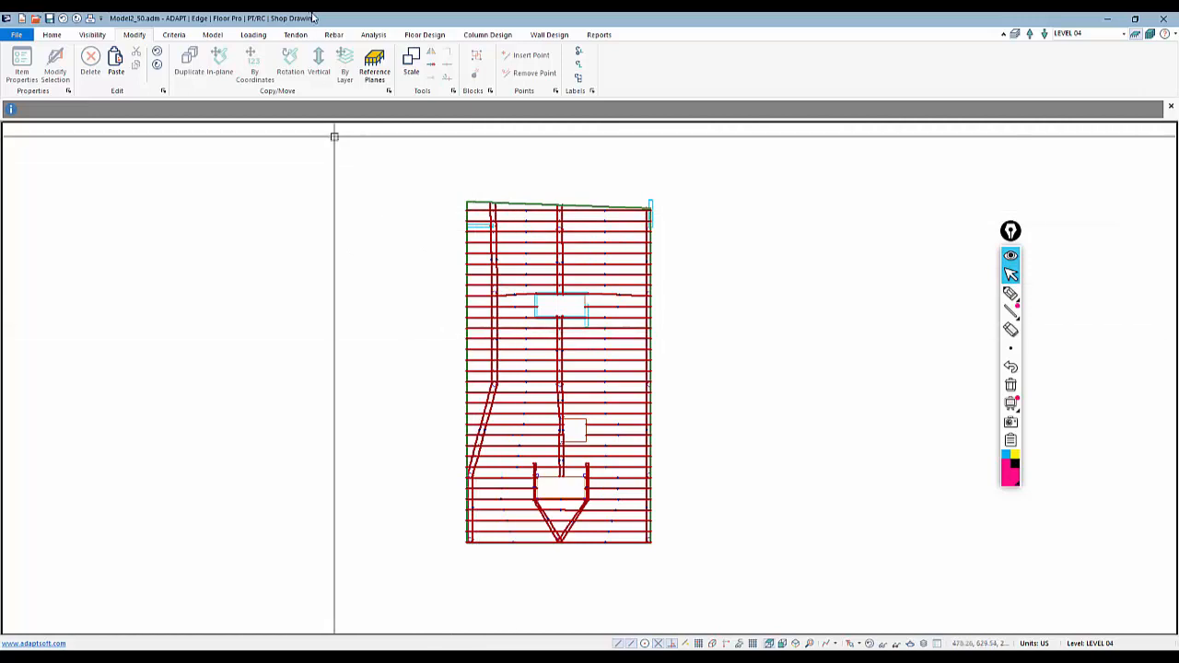
pyautogui.doubleClick(524, 265)
pyautogui.click(149, 57)
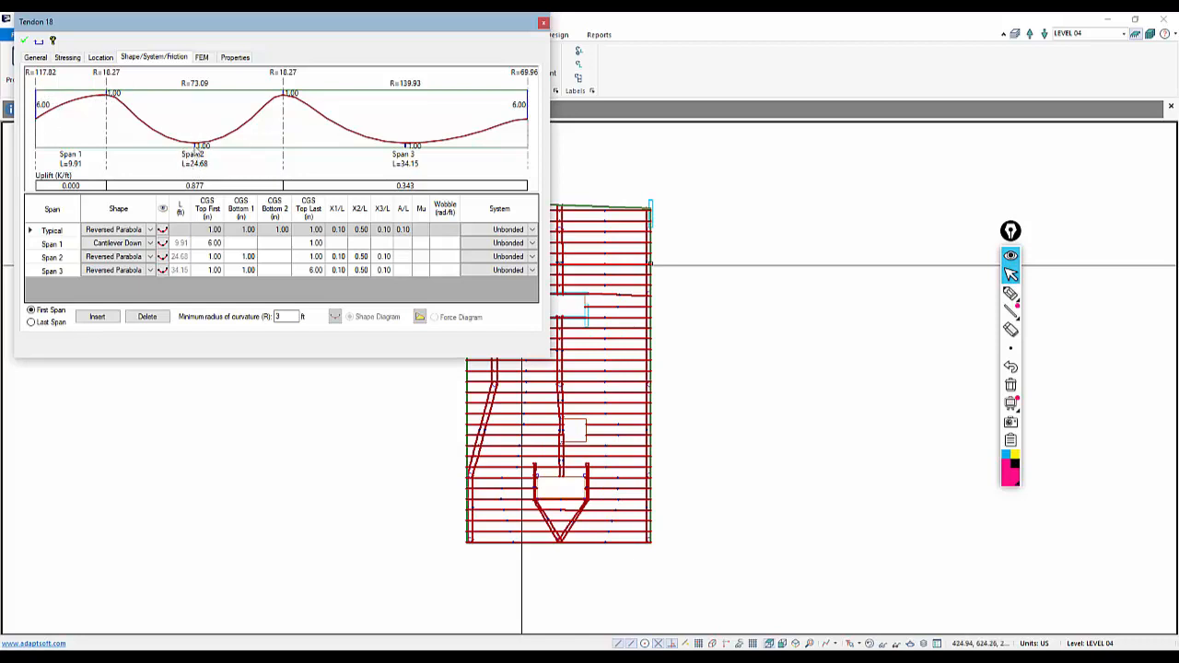
pyautogui.click(314, 449)
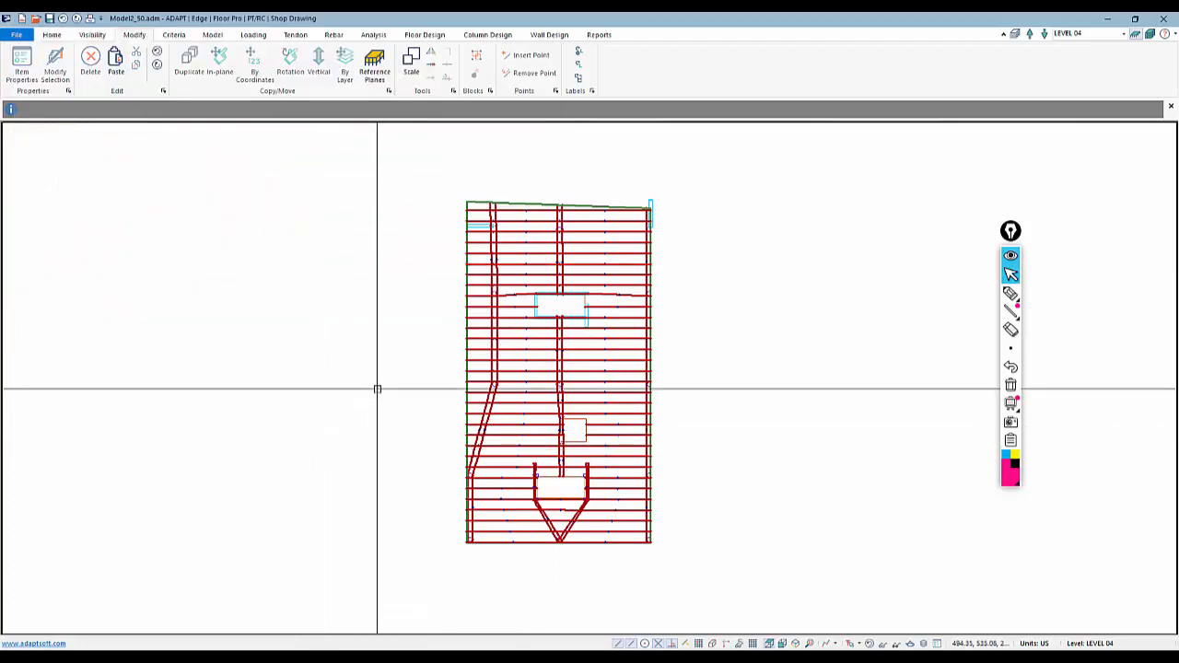
# Open the Dynamic Tendon Editor, inspect the CGS settings for the control points, and close it
pyautogui.click(296, 37)
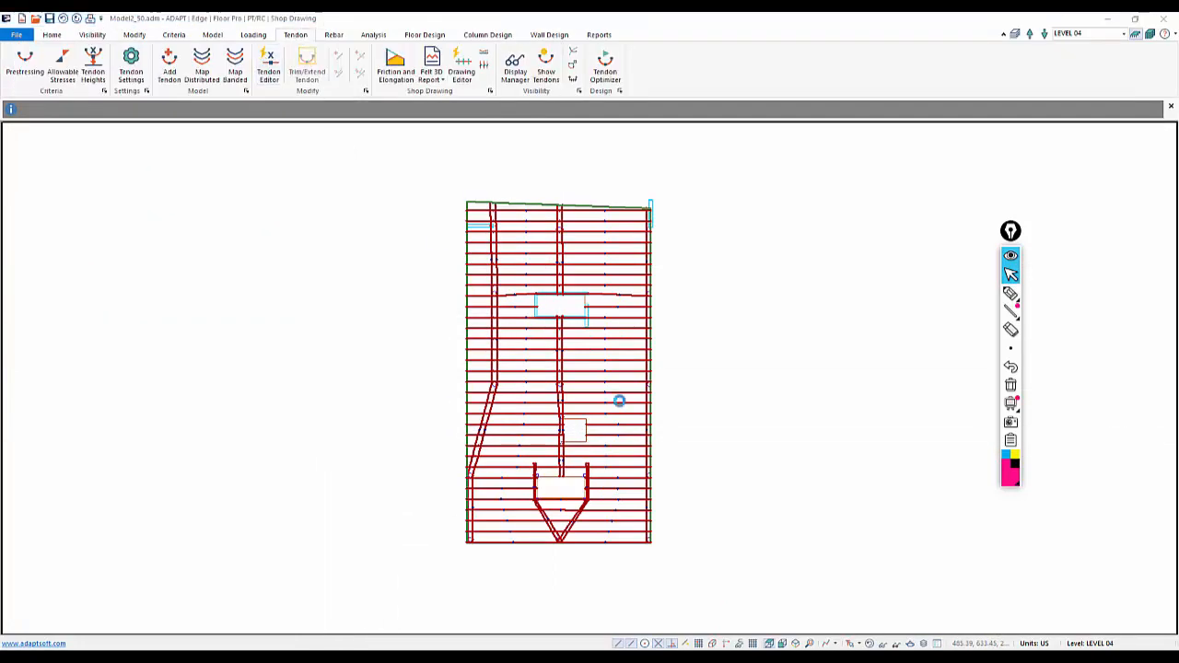
pyautogui.click(268, 66)
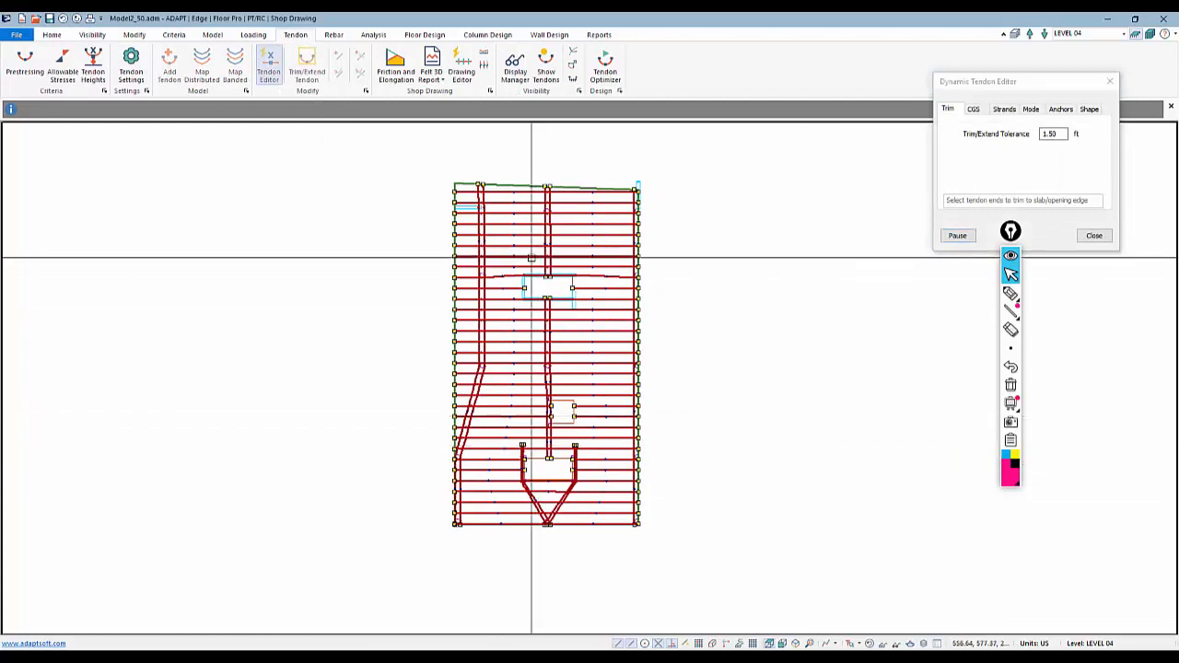
pyautogui.scroll(4, 516, 256)
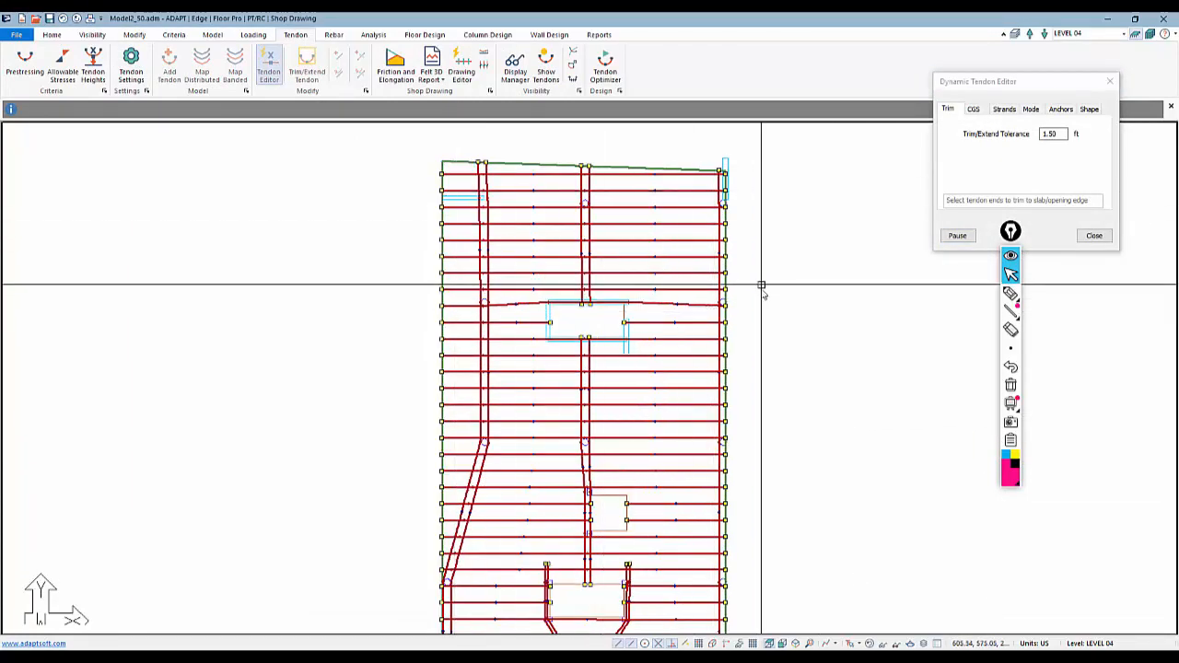
pyautogui.moveTo(763, 285); pyautogui.dragTo(813, 316, button='middle')
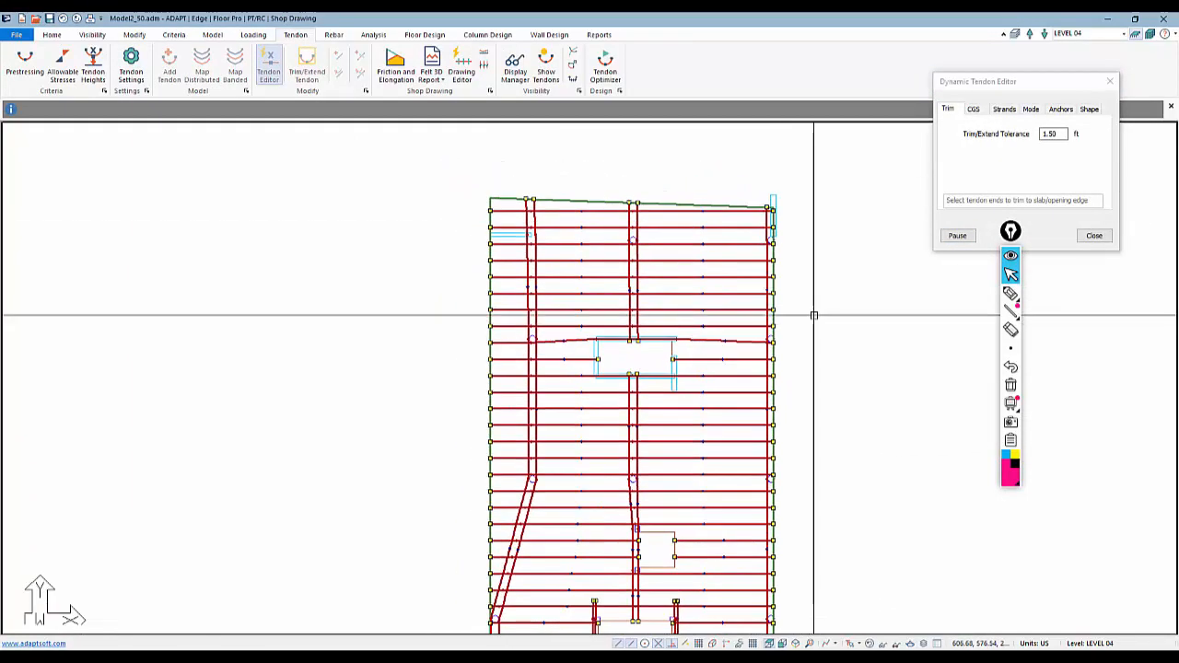
pyautogui.click(978, 112)
pyautogui.scroll(5, 575, 235)
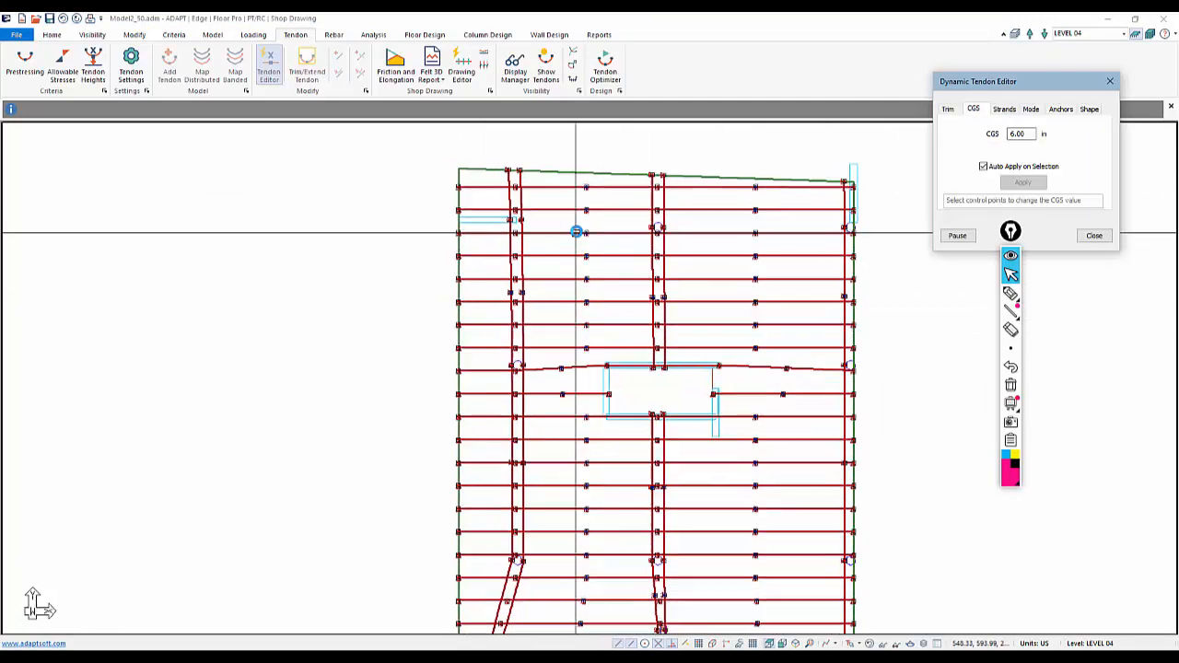
pyautogui.scroll(1, 577, 211)
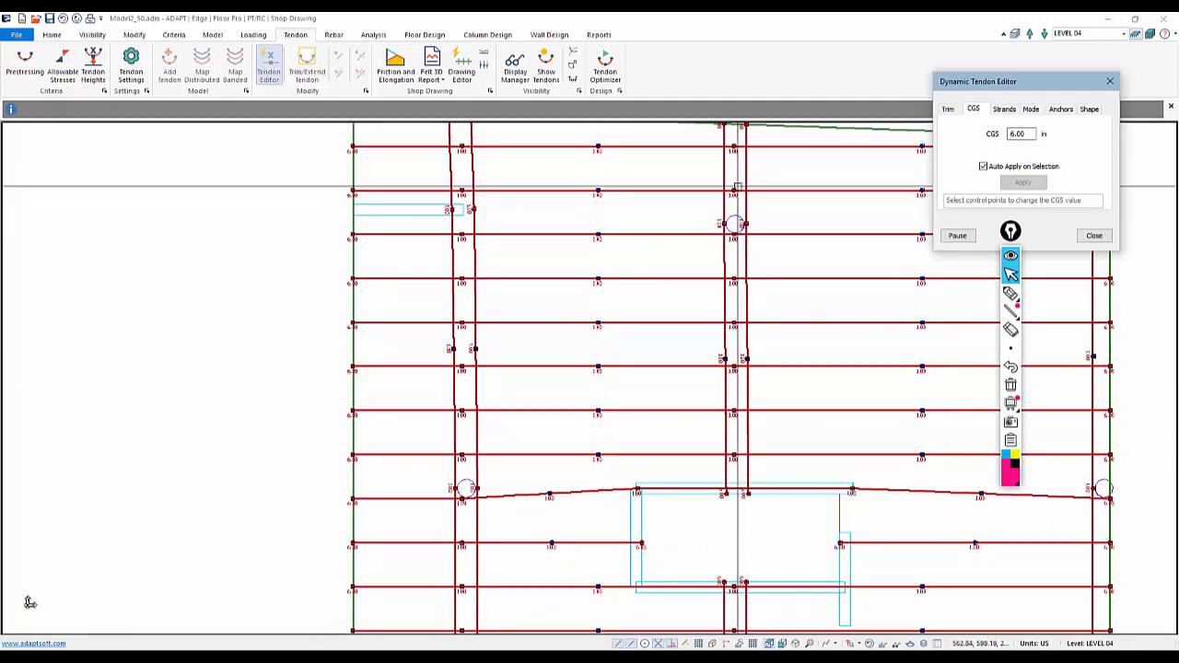
pyautogui.moveTo(717, 238); pyautogui.dragTo(681, 312, button='middle')
pyautogui.scroll(-1, 682, 312)
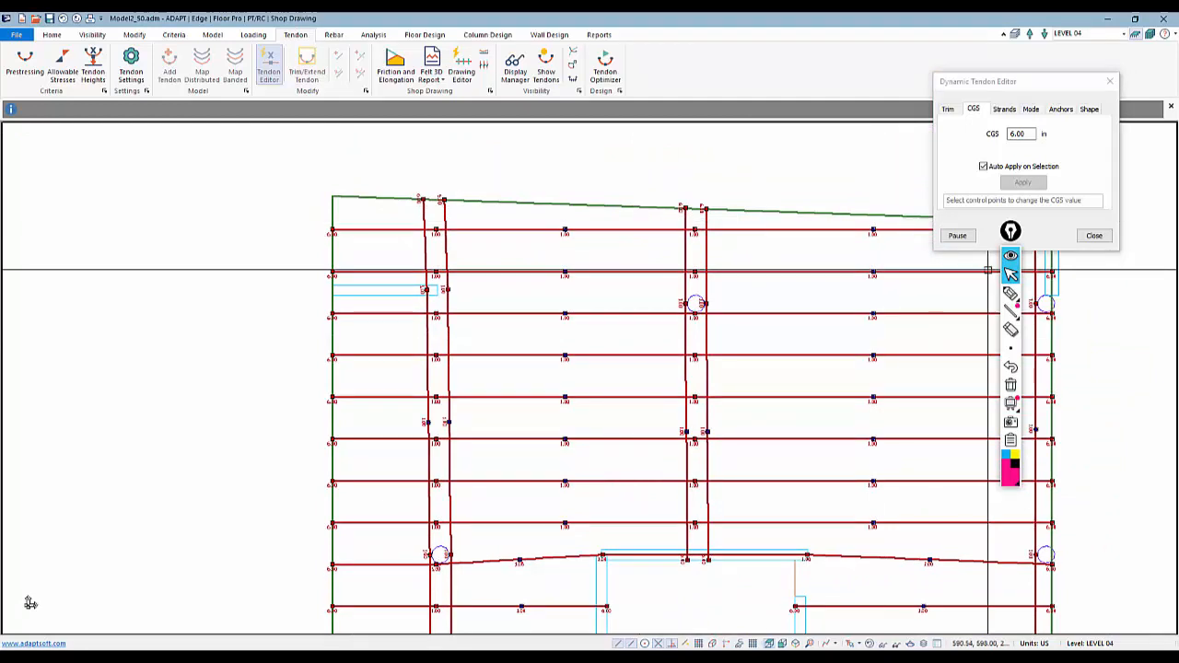
pyautogui.click(1094, 235)
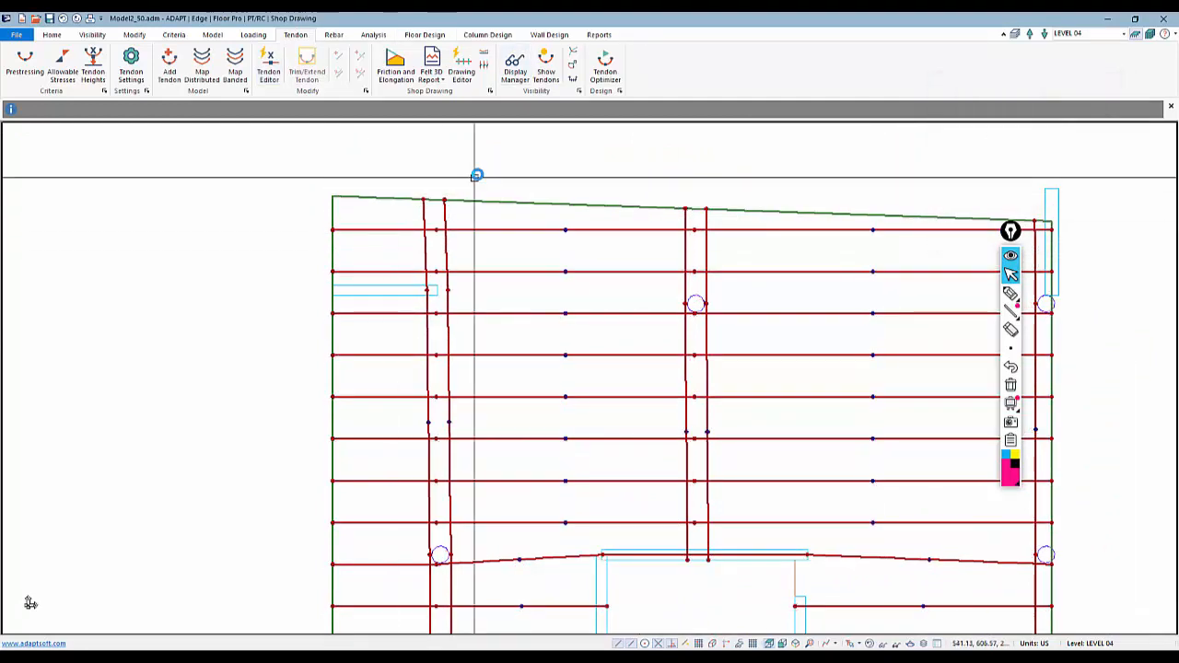
# Display tendon control points with their heights and inspect the labelled heights across the slab
pyautogui.scroll(-1, 474, 157)
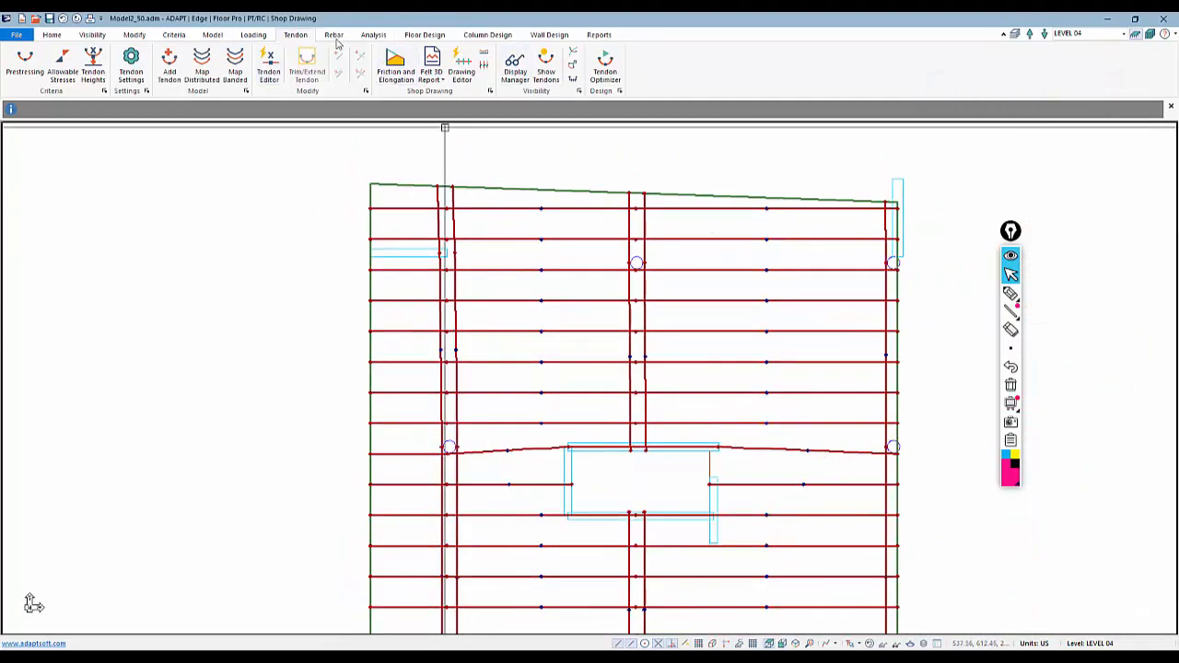
pyautogui.click(515, 74)
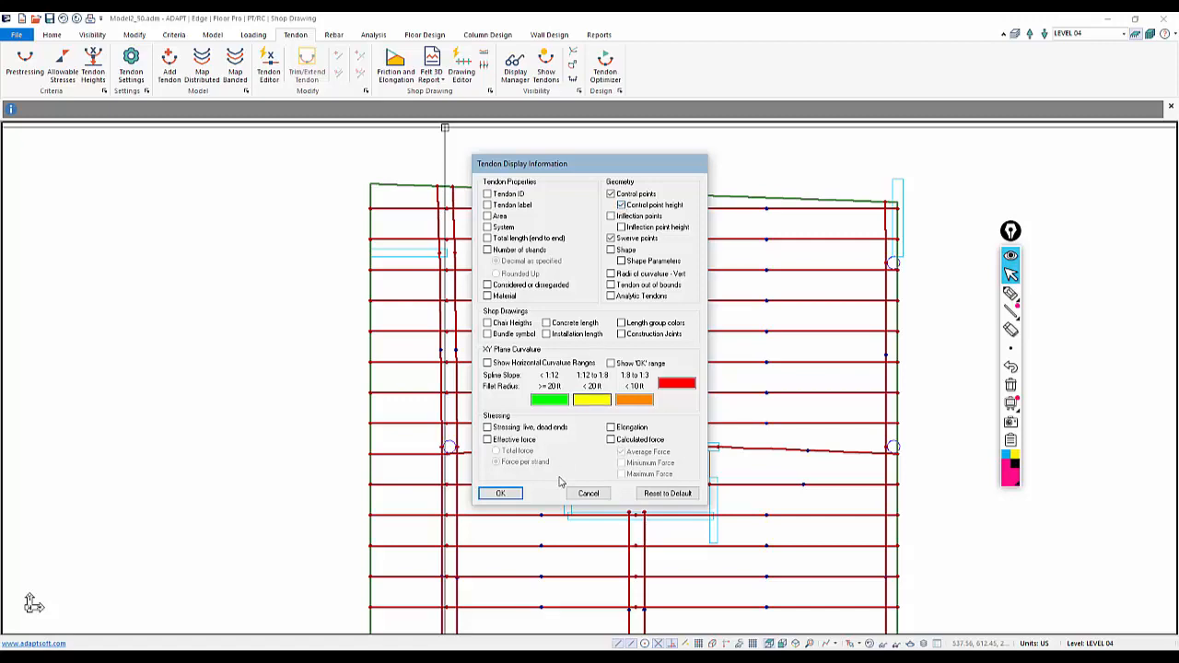
pyautogui.click(500, 494)
pyautogui.scroll(2, 474, 262)
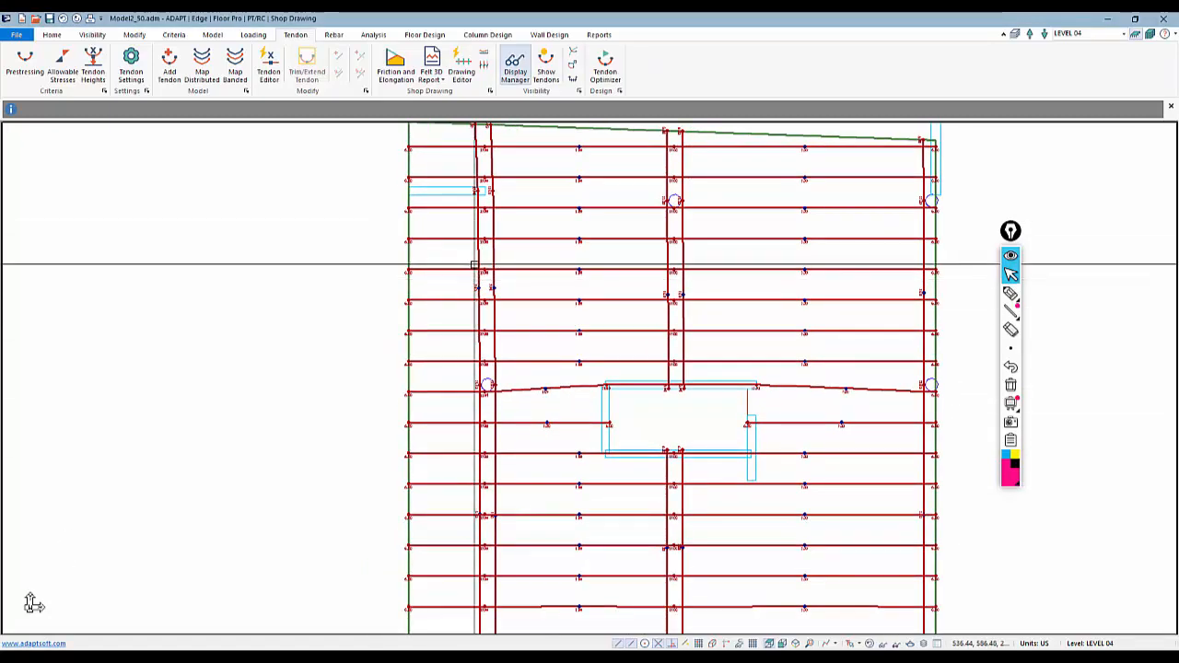
pyautogui.scroll(3, 475, 264)
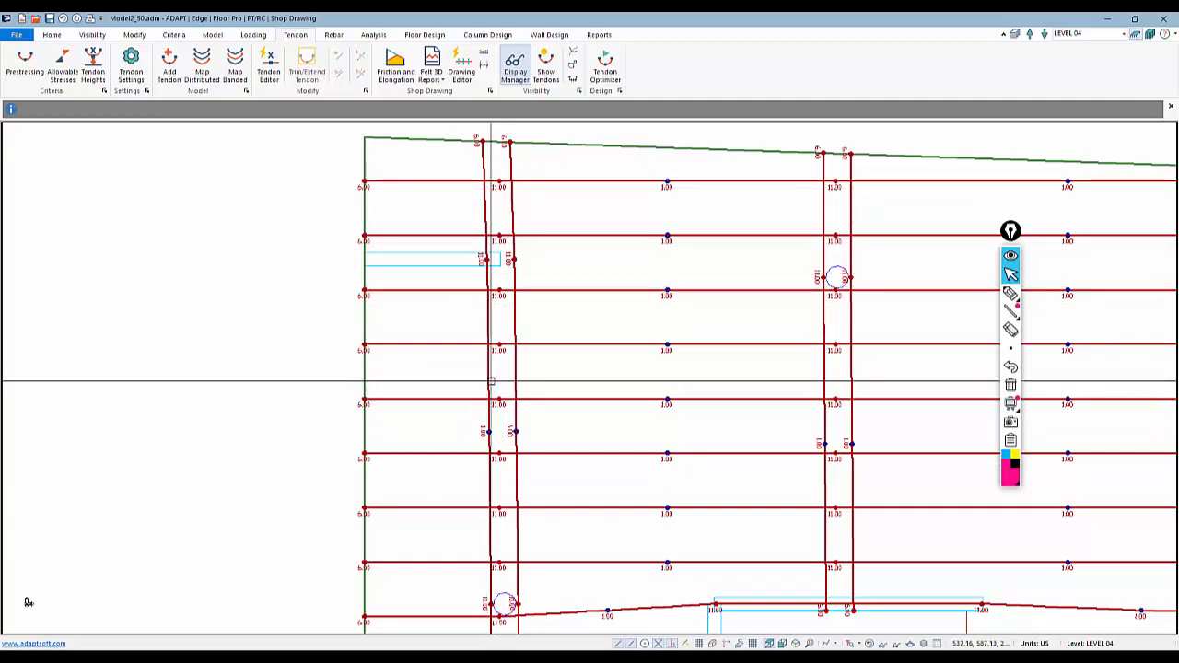
pyautogui.scroll(-5, 498, 221)
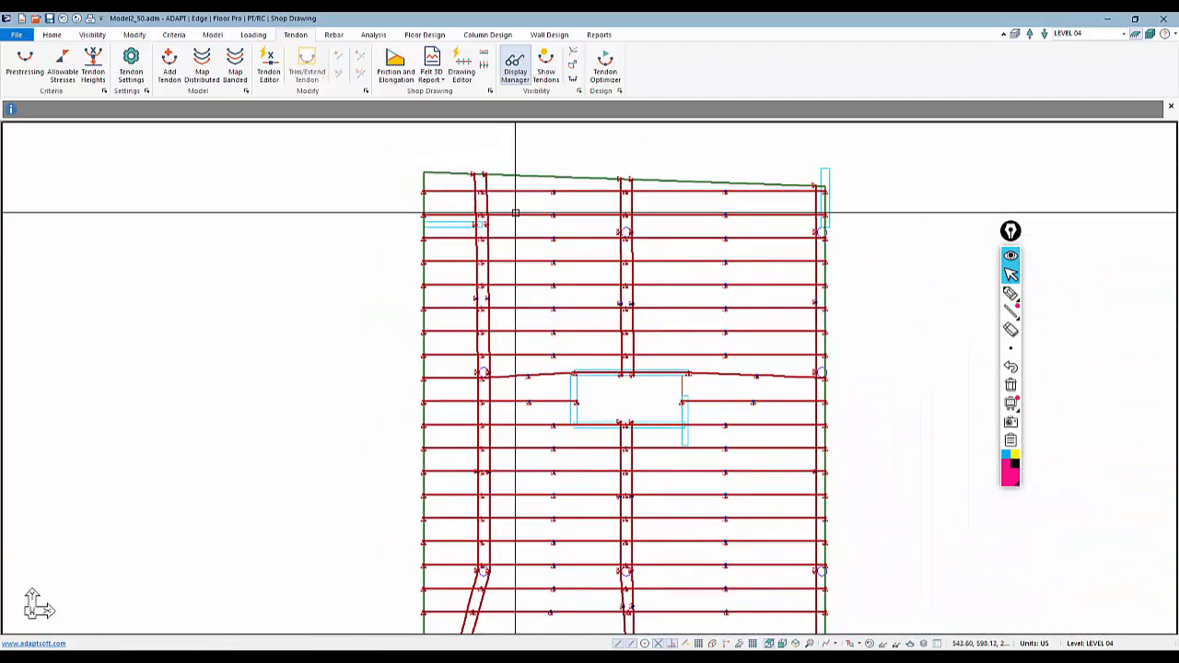
pyautogui.scroll(3, 515, 213)
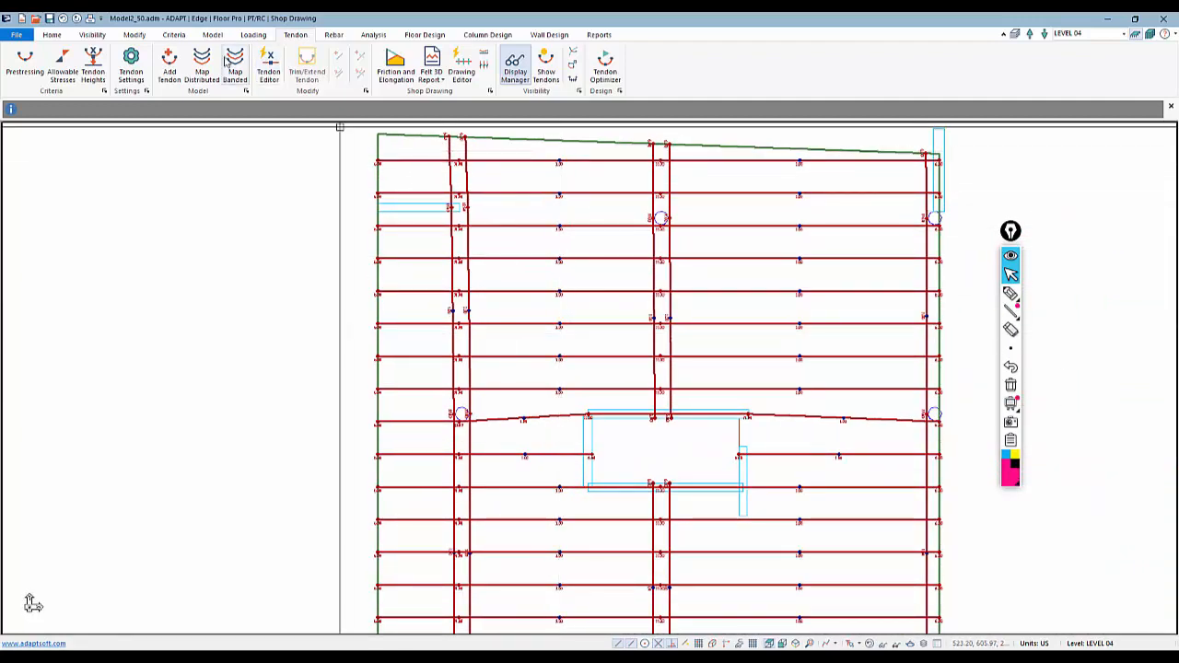
# Open the view settings and check the Loads and Finite Element display options
pyautogui.click(93, 35)
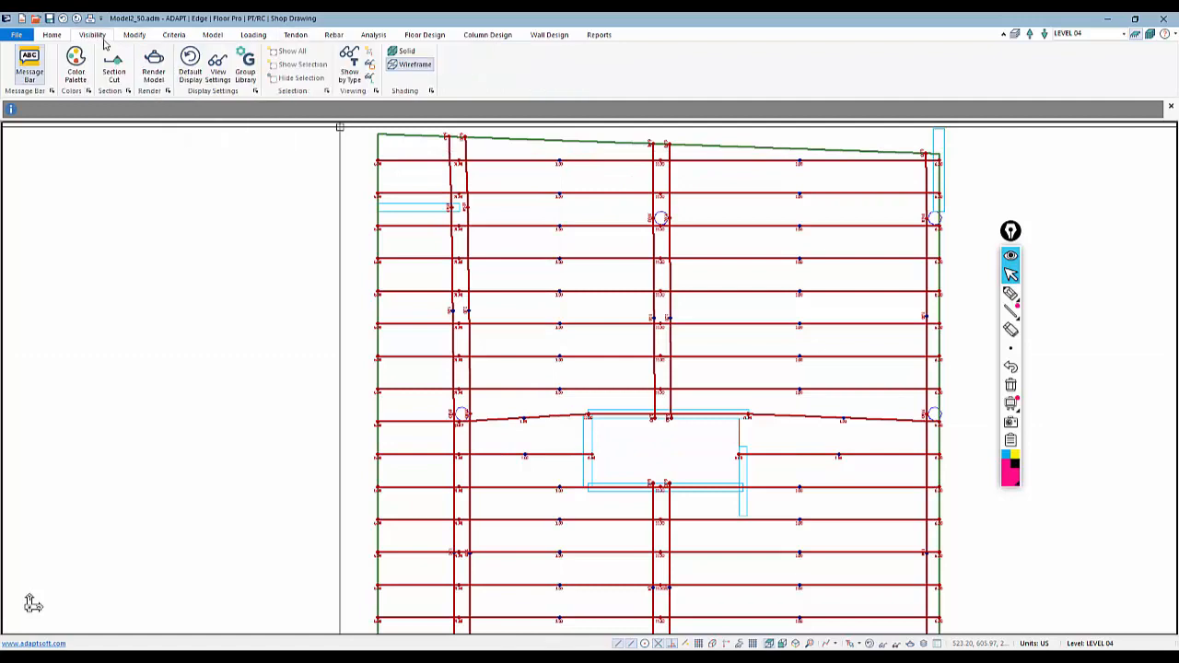
pyautogui.click(218, 72)
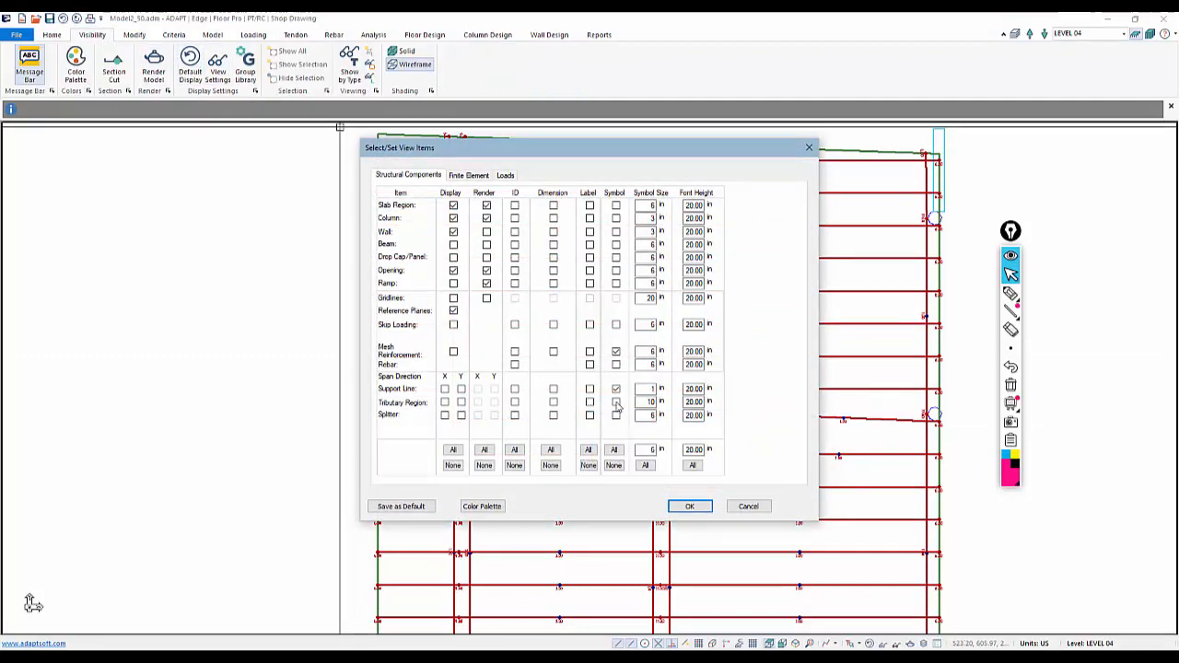
pyautogui.click(503, 176)
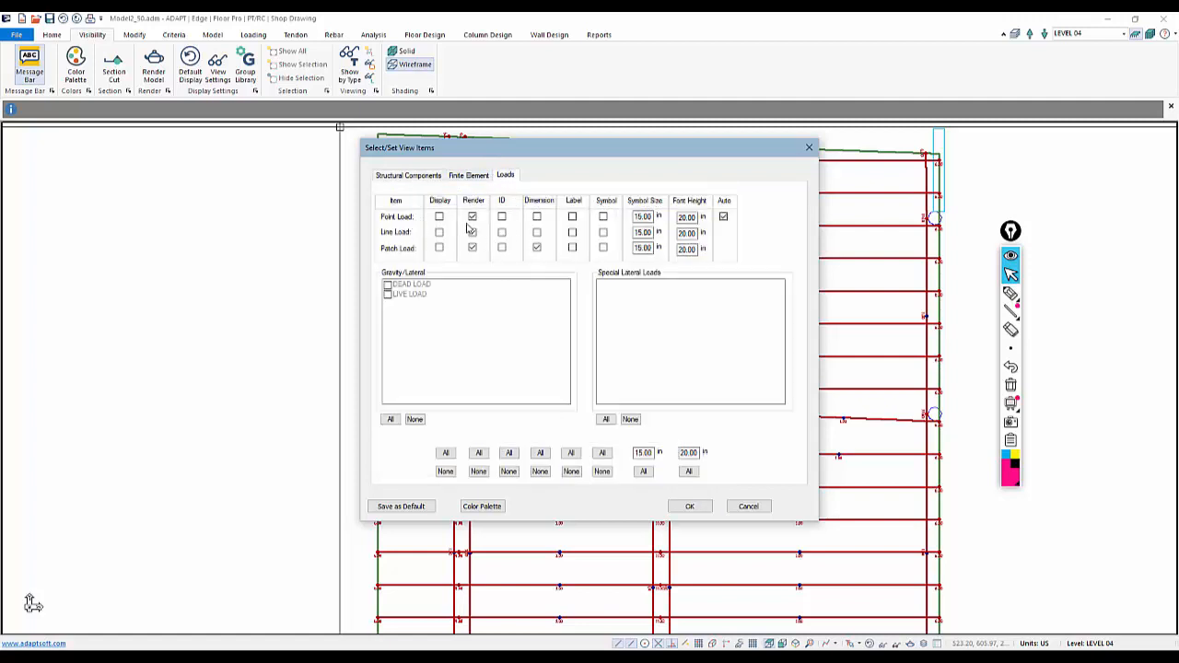
pyautogui.click(470, 176)
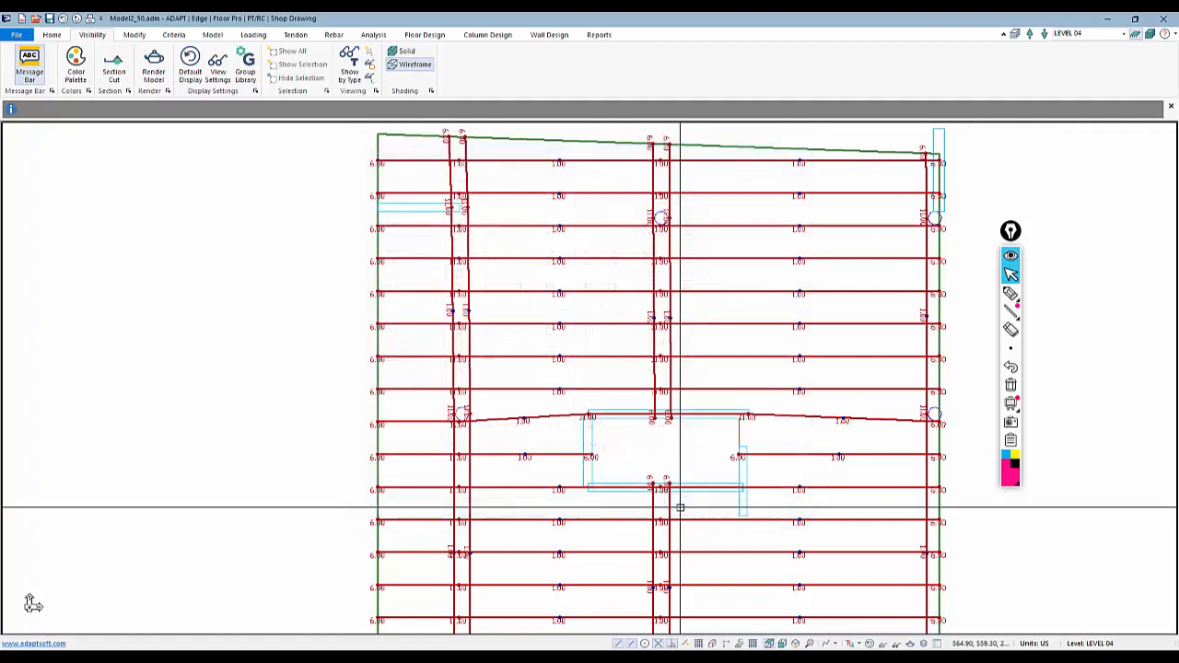
# Turn off the tendon control point height display for the whole slab
pyautogui.moveTo(563, 428); pyautogui.dragTo(556, 344, button='middle')
pyautogui.scroll(-7, 560, 158)
pyautogui.scroll(5, 532, 390)
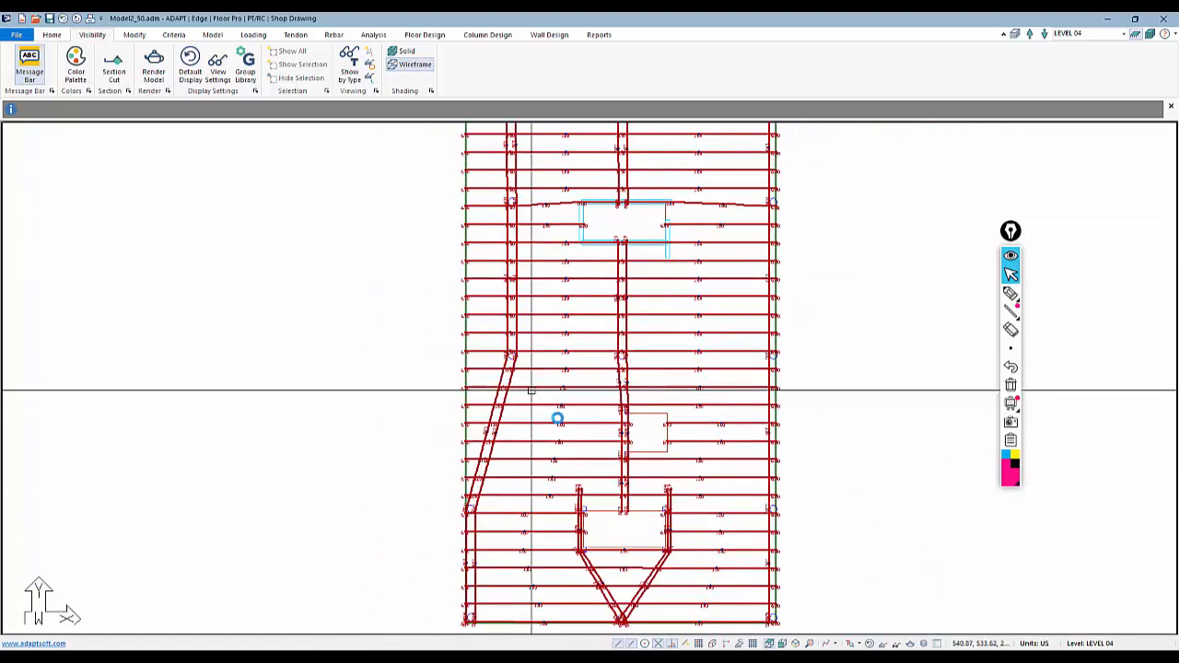
pyautogui.moveTo(443, 405); pyautogui.dragTo(450, 442, button='middle')
pyautogui.scroll(-4, 452, 443)
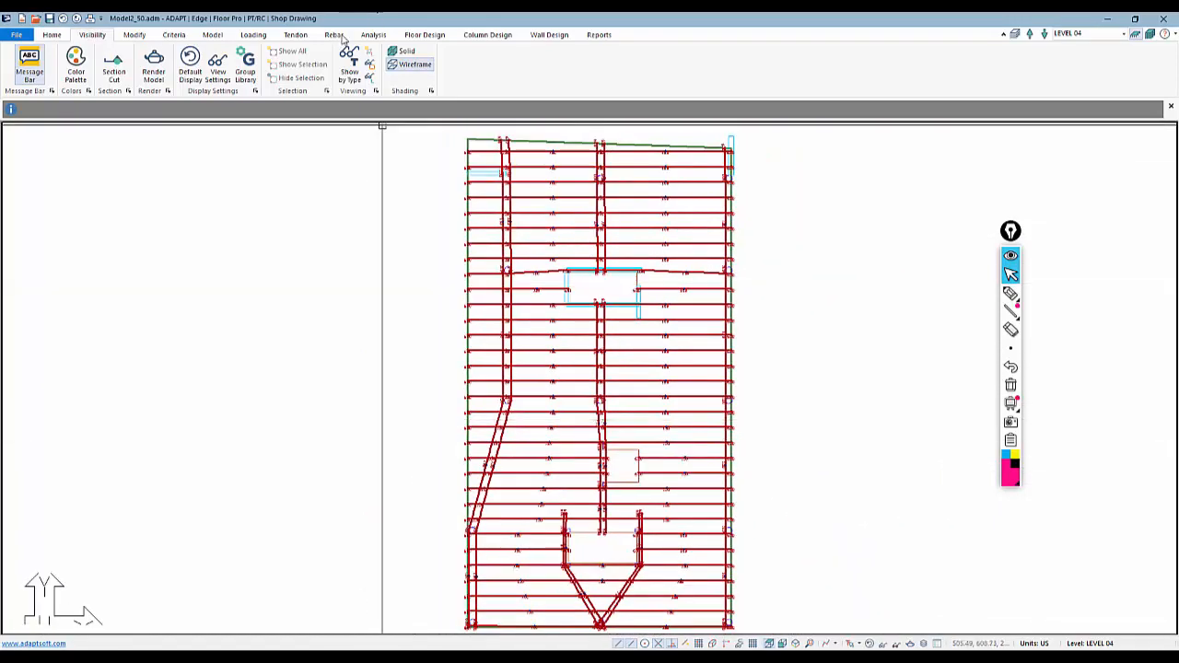
pyautogui.click(293, 36)
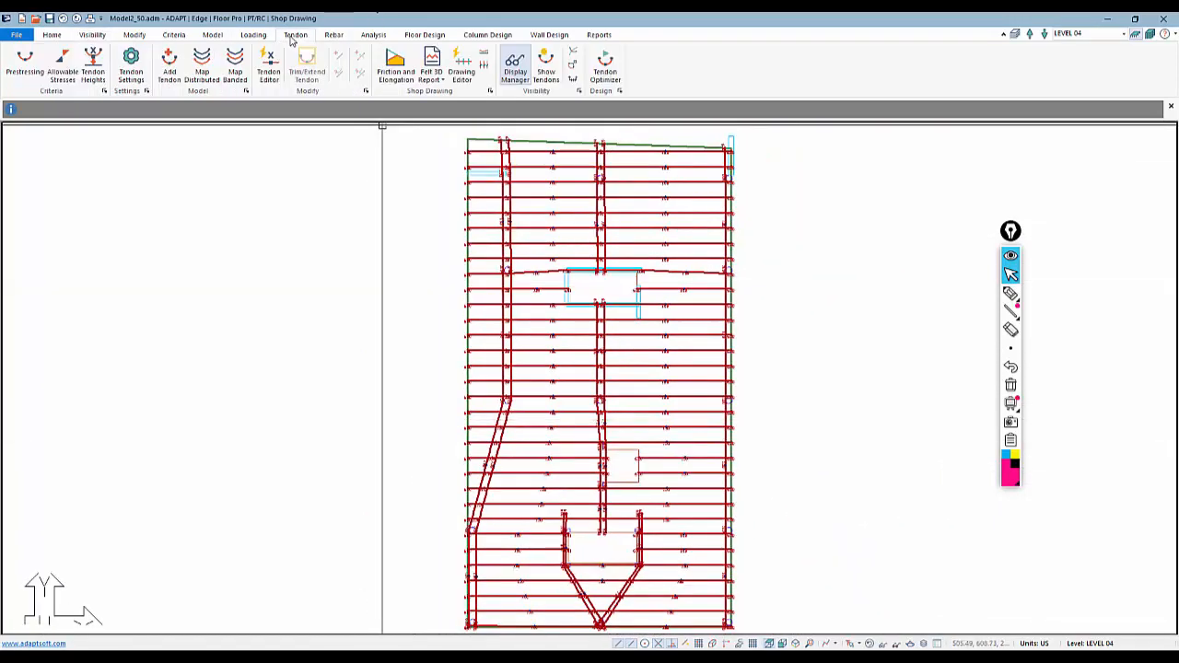
pyautogui.click(513, 72)
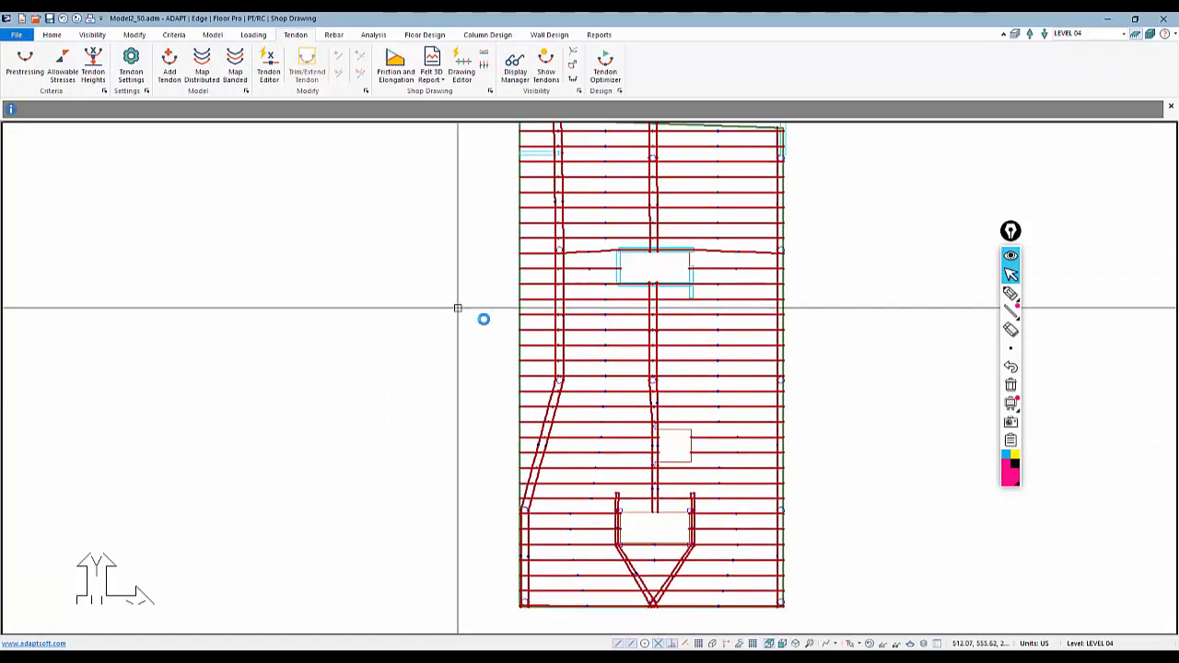
# Render the model in 3D showing only the tendons with the slab outline, and orbit to inspect their profiles
pyautogui.click(96, 36)
pyautogui.click(161, 62)
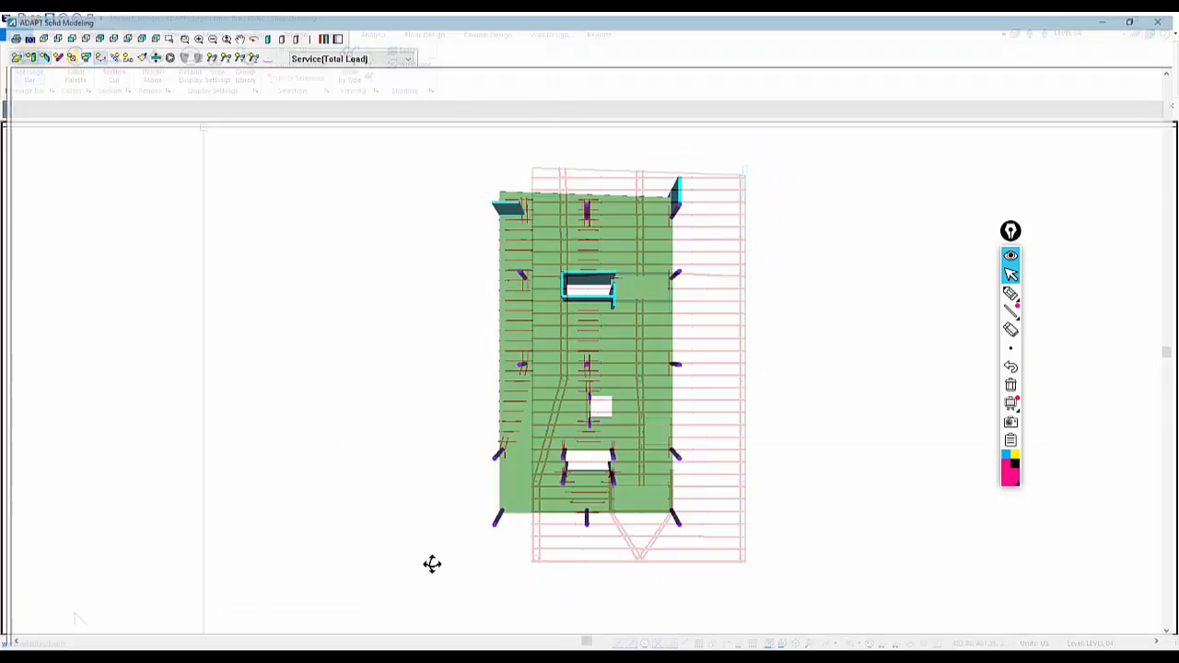
pyautogui.moveTo(432, 563); pyautogui.dragTo(133, 135)
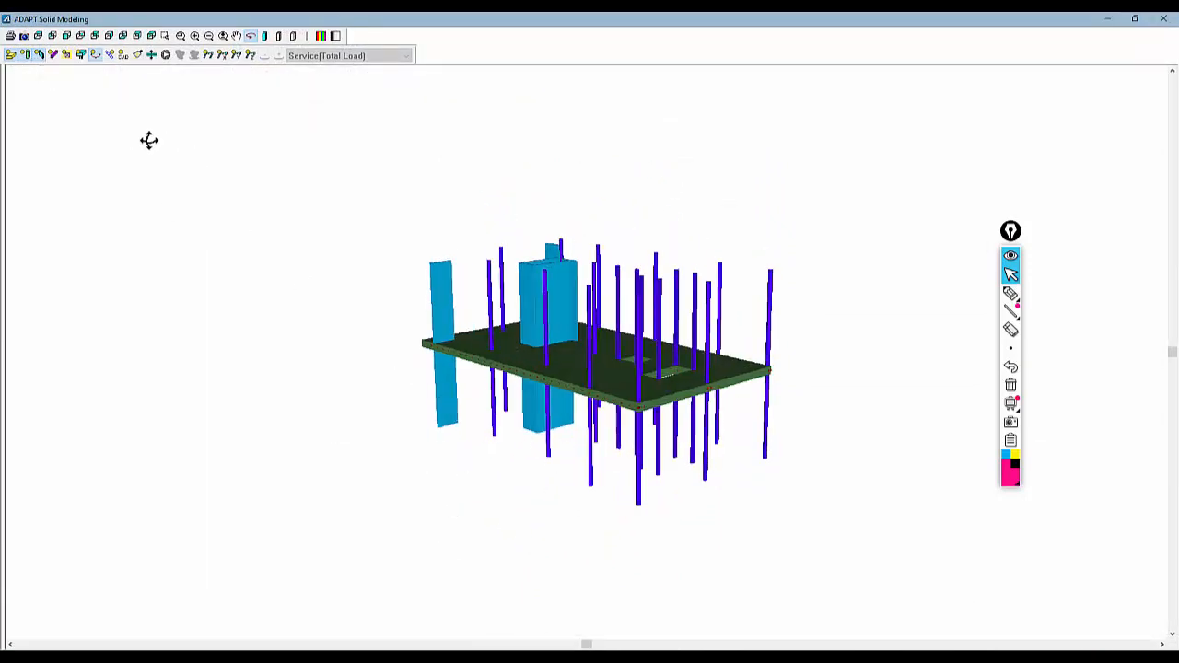
pyautogui.click(28, 56)
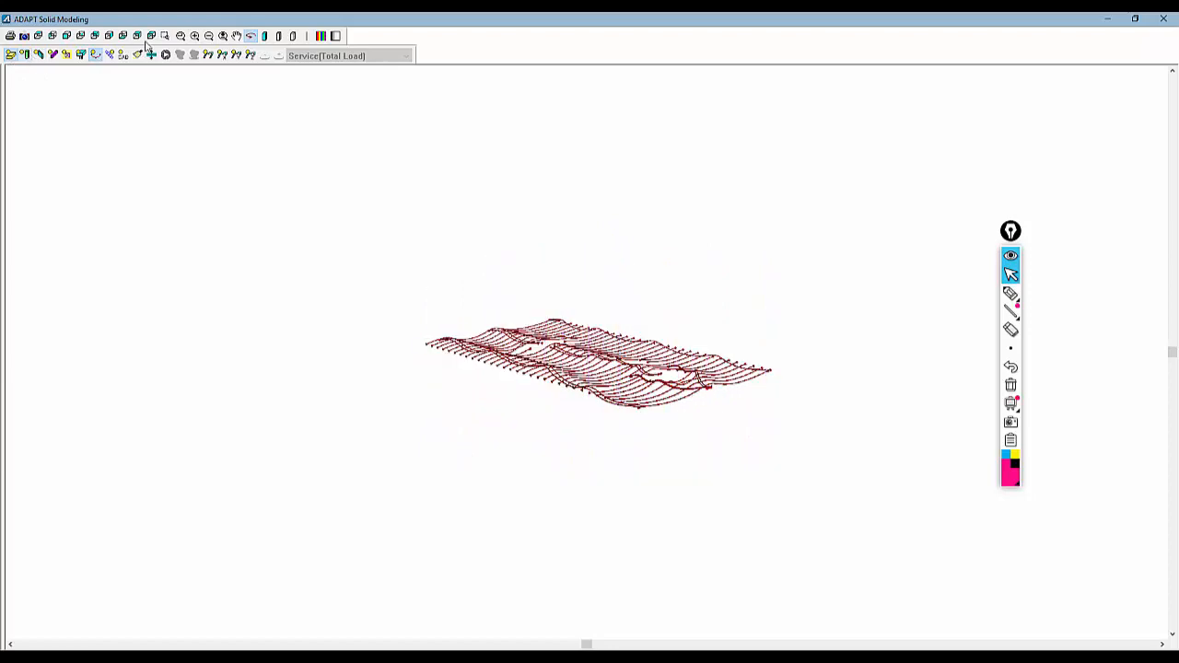
pyautogui.moveTo(406, 296); pyautogui.dragTo(73, 86)
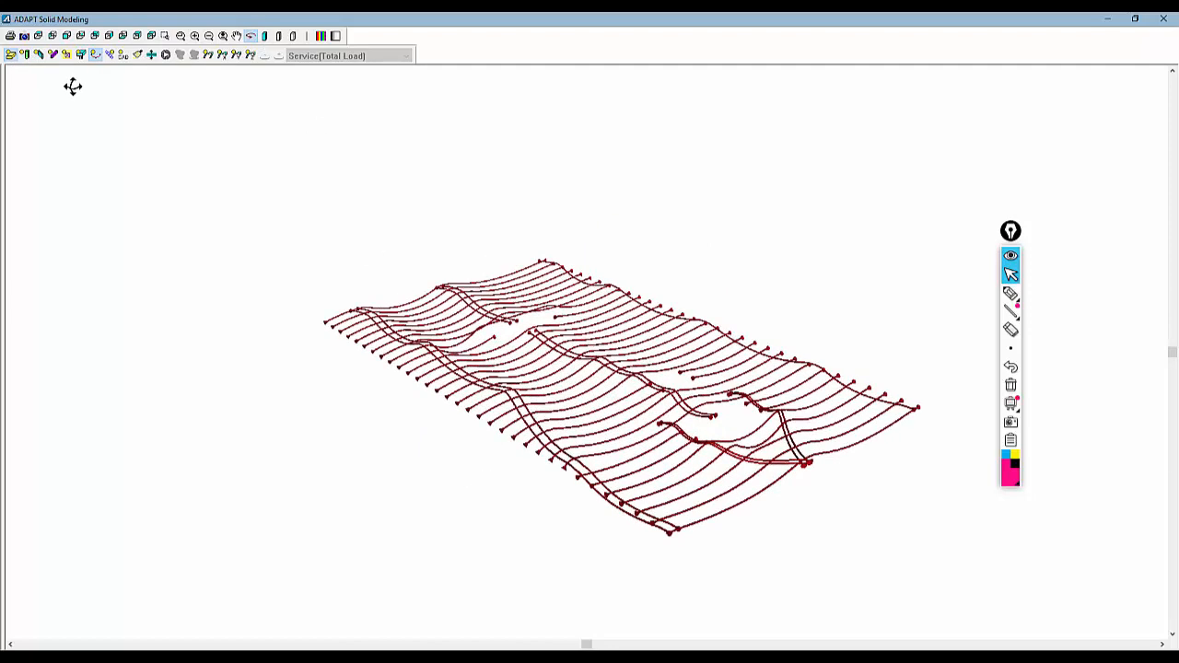
pyautogui.click(294, 36)
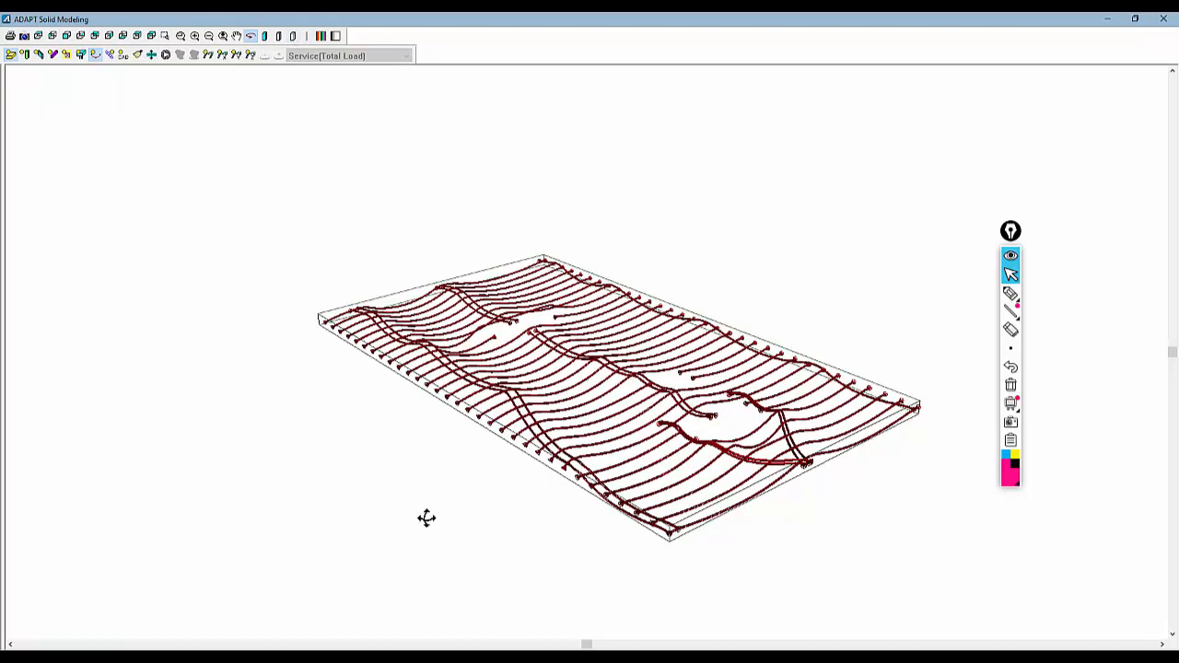
pyautogui.moveTo(426, 517)
pyautogui.mouseDown()
pyautogui.moveTo(436, 521)
pyautogui.moveTo(415, 507)
pyautogui.moveTo(405, 516)
pyautogui.moveTo(432, 508)
pyautogui.mouseUp()
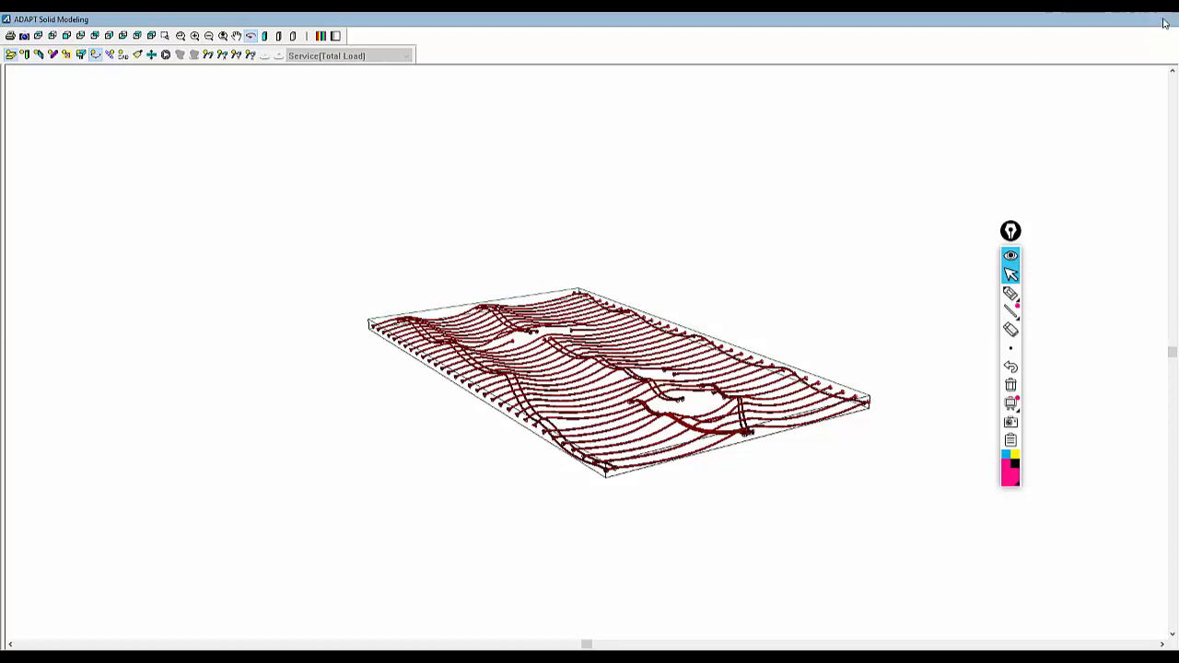
# Close the 3D view and mesh the slabs automatically with 3 ft sparse cells and a 1.5 ft node shift distance
pyautogui.click(1165, 23)
pyautogui.moveTo(798, 440); pyautogui.dragTo(751, 427, button='middle')
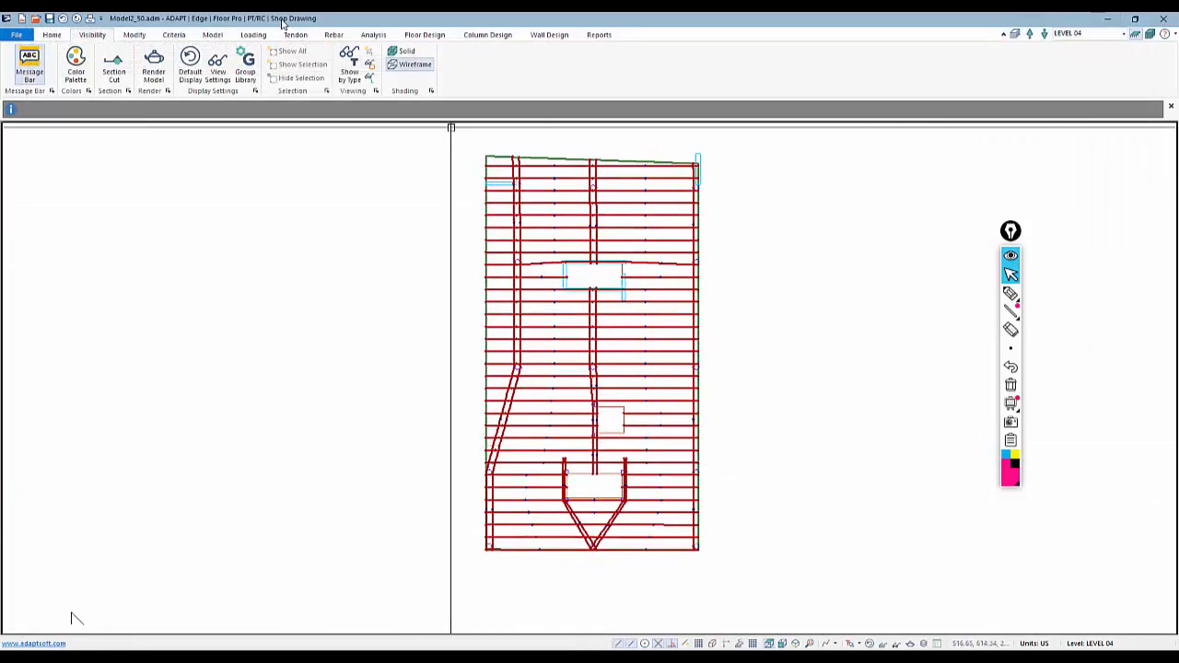
pyautogui.click(374, 35)
pyautogui.click(116, 70)
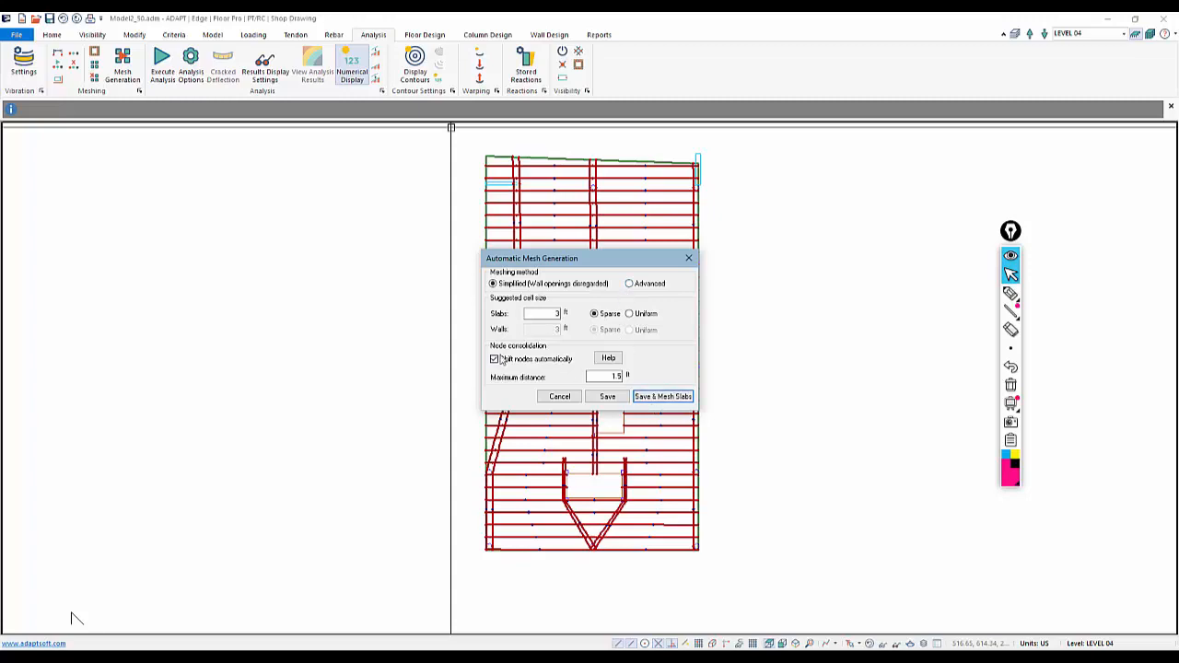
pyautogui.click(666, 397)
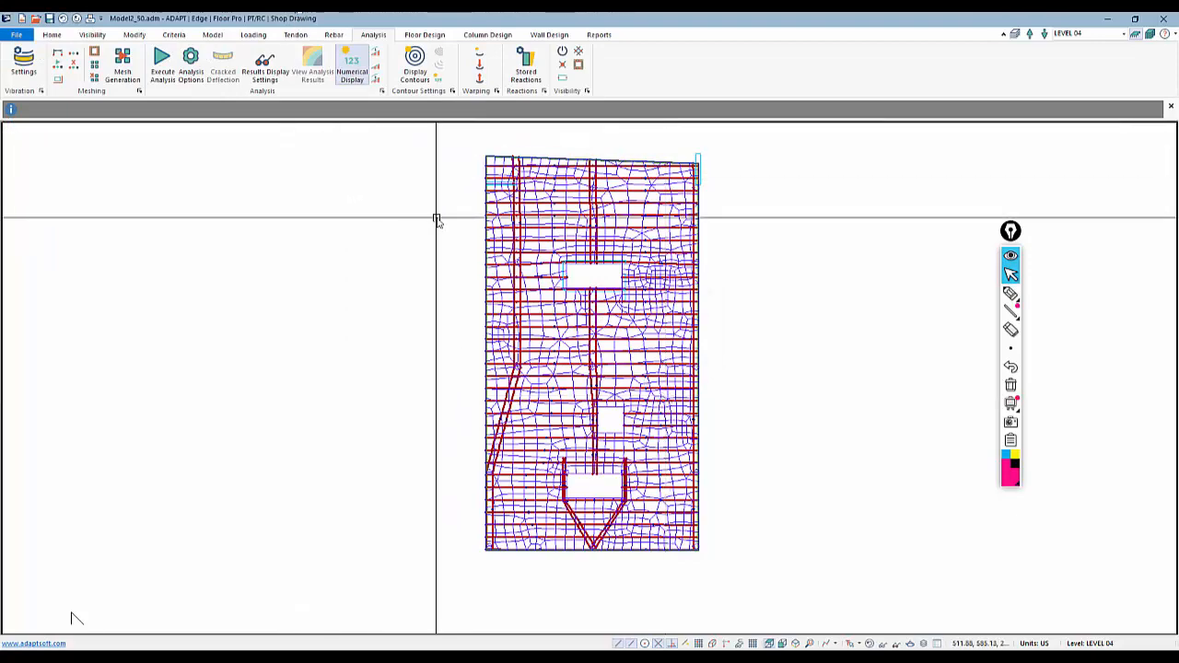
# Open the analysis options, then review the defined load combinations
pyautogui.click(163, 63)
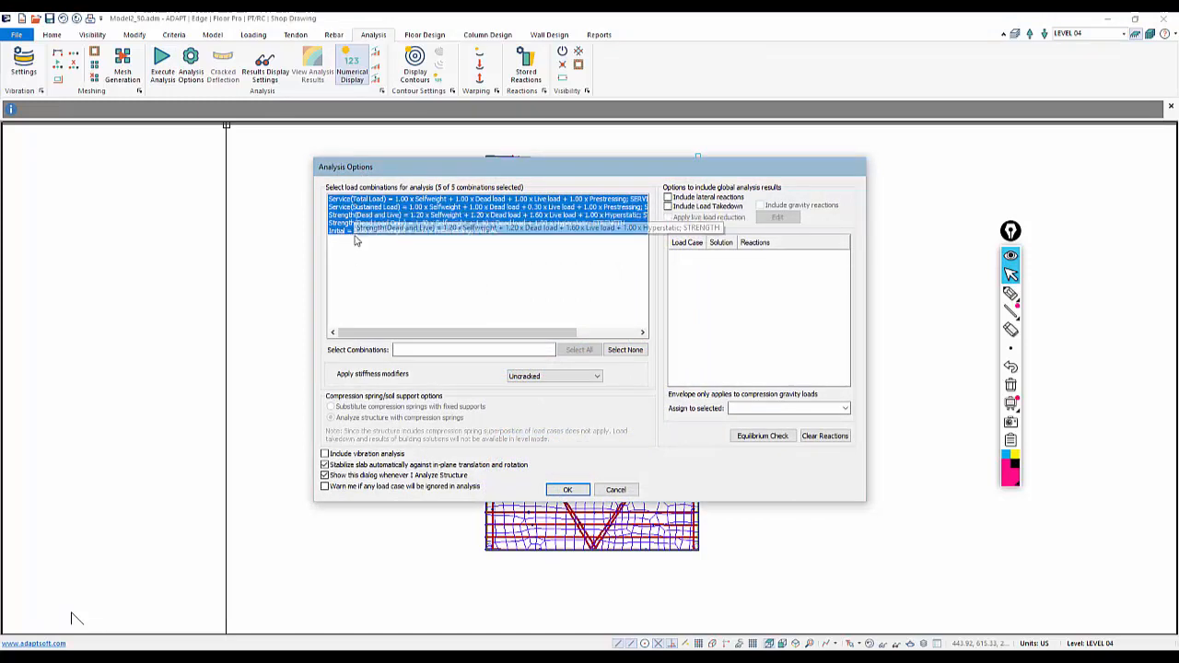
pyautogui.click(614, 490)
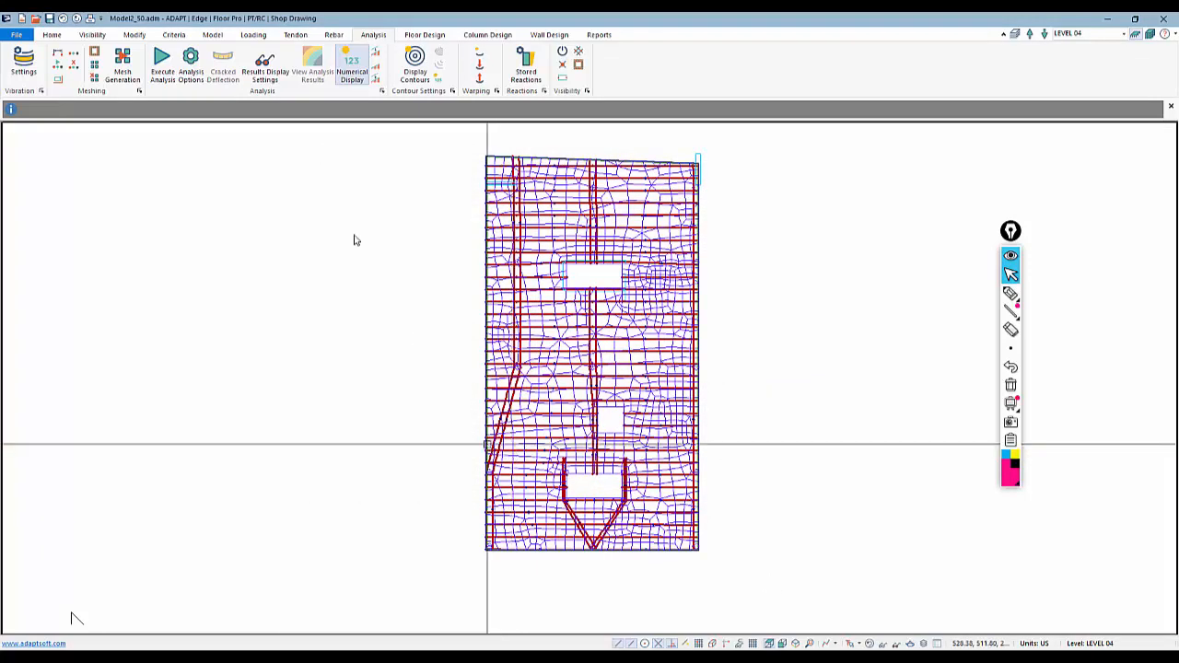
pyautogui.click(244, 36)
pyautogui.click(53, 65)
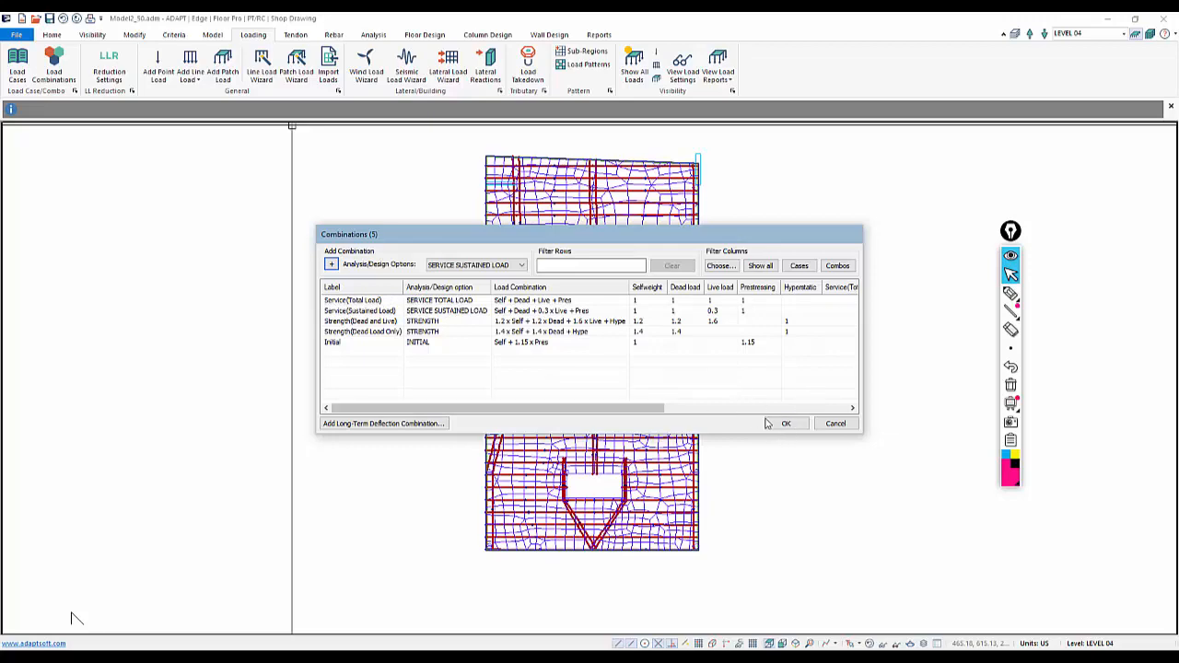
pyautogui.click(797, 424)
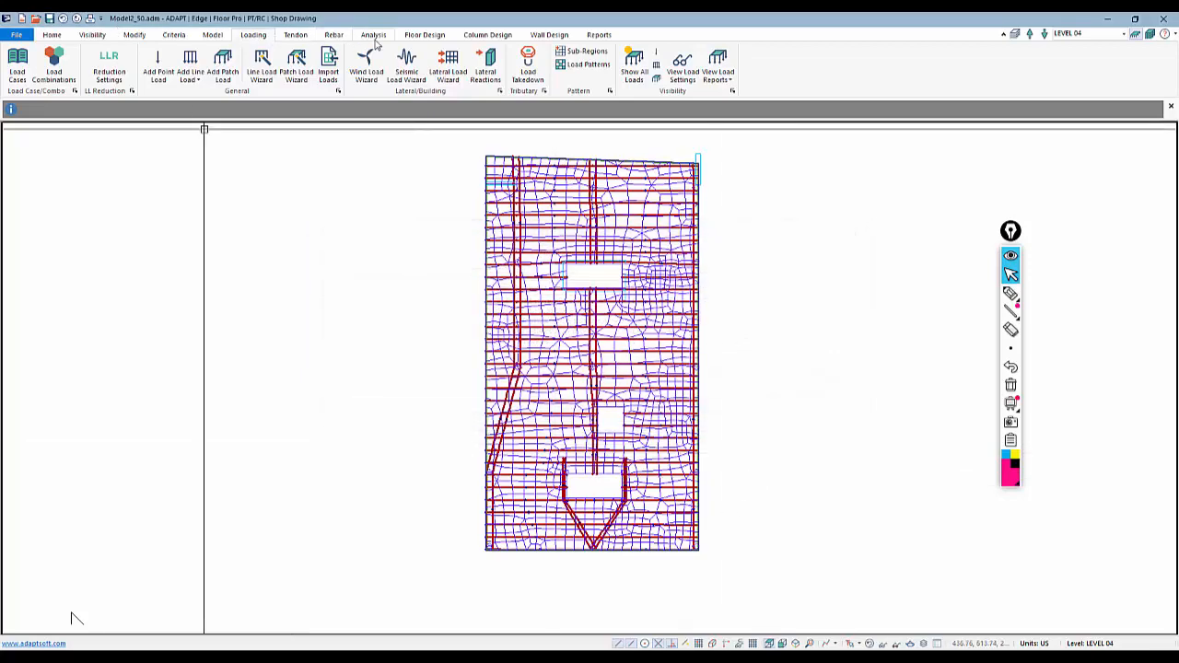
# Switch to a 3D isometric view of the whole structure, orbit it, and return to the plan view
pyautogui.click(373, 36)
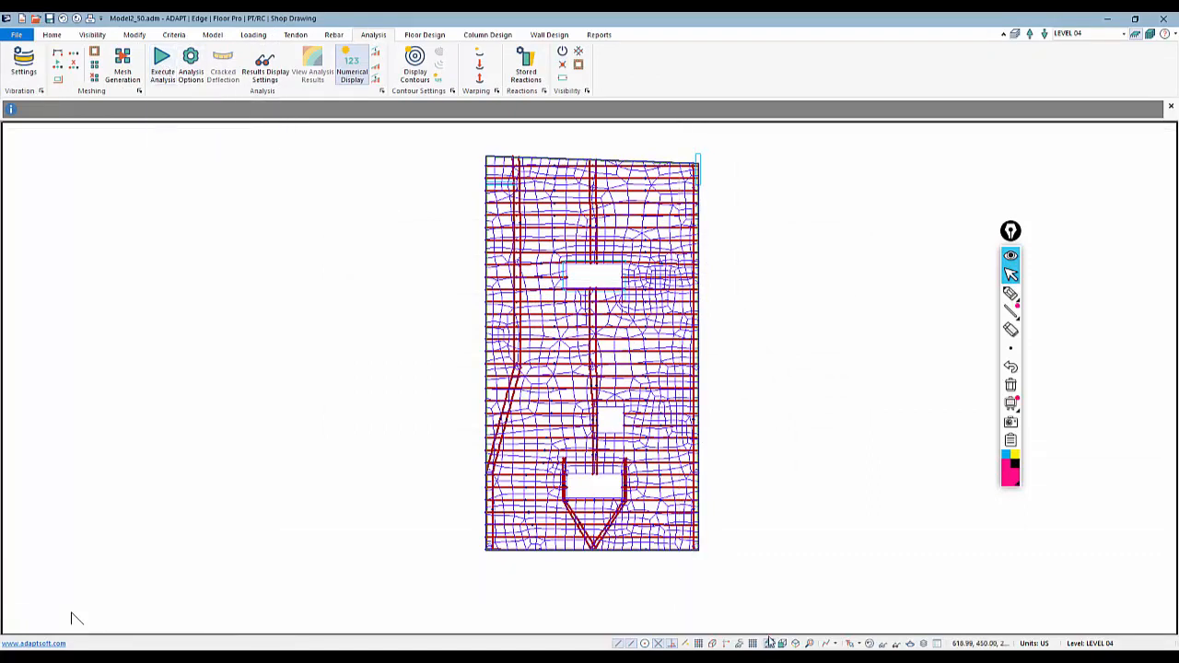
pyautogui.click(795, 643)
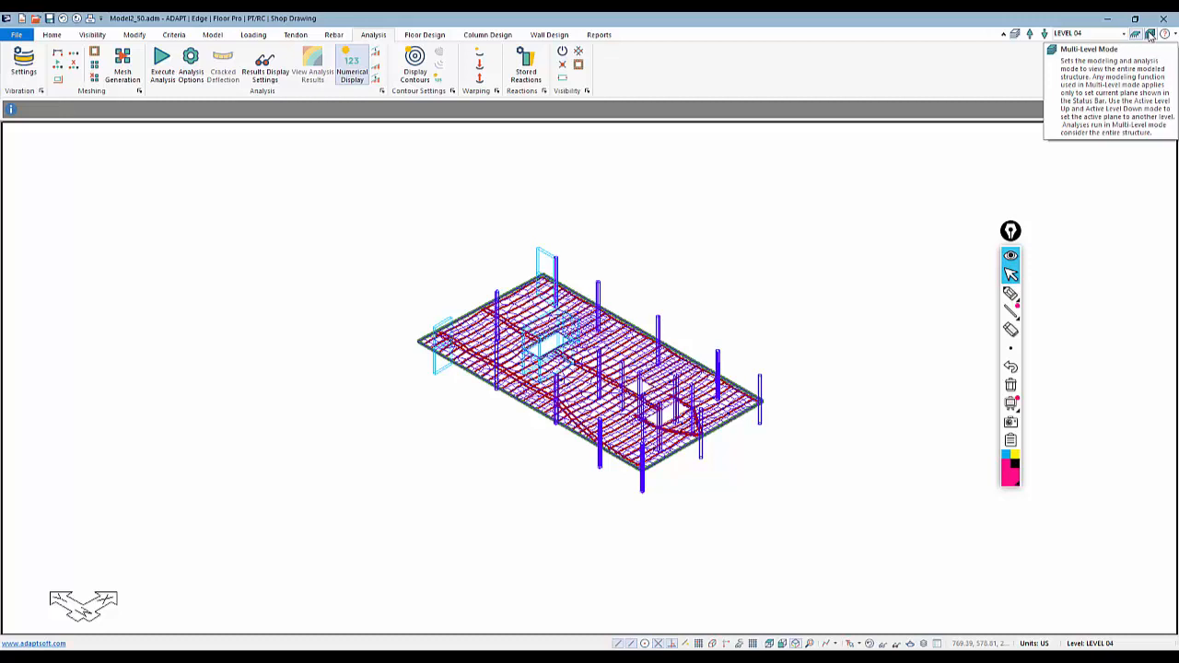
pyautogui.moveTo(850, 346); pyautogui.dragTo(794, 341, button='middle')
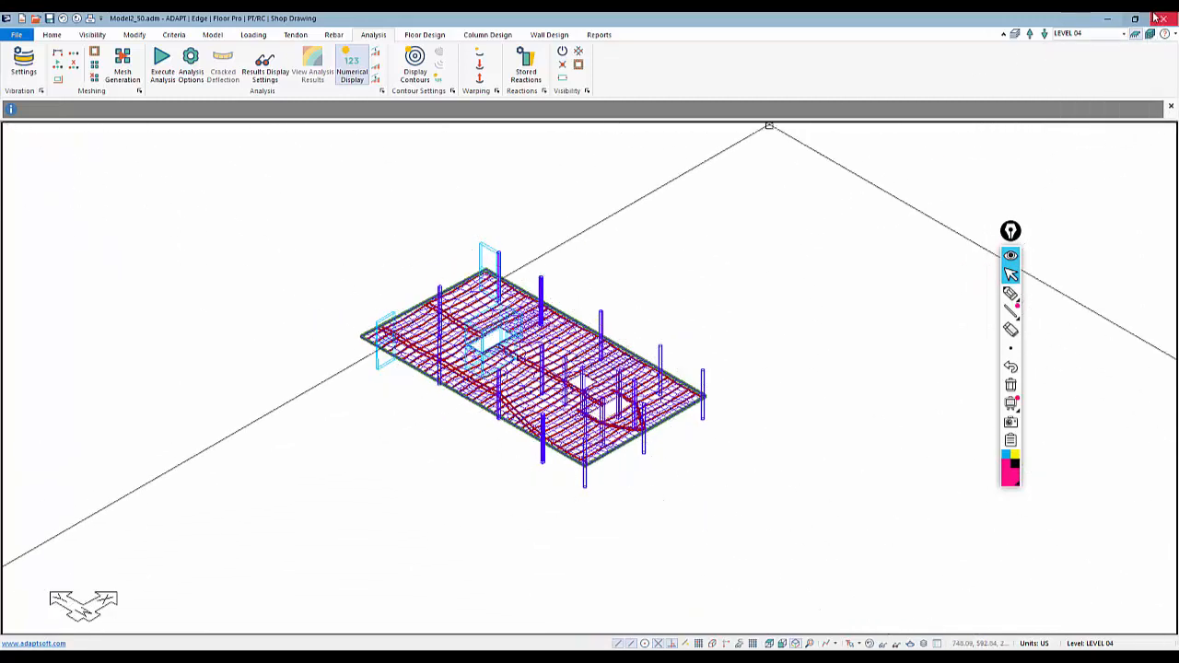
pyautogui.click(769, 643)
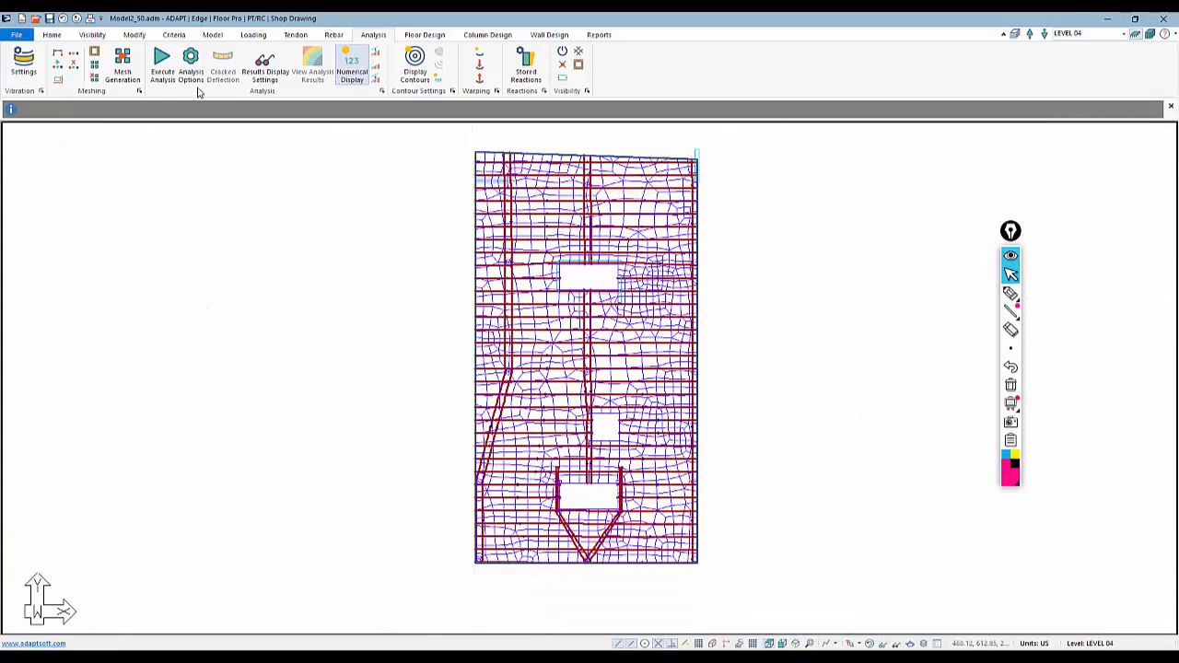
# Run the structural analysis for all five load combinations
pyautogui.click(166, 72)
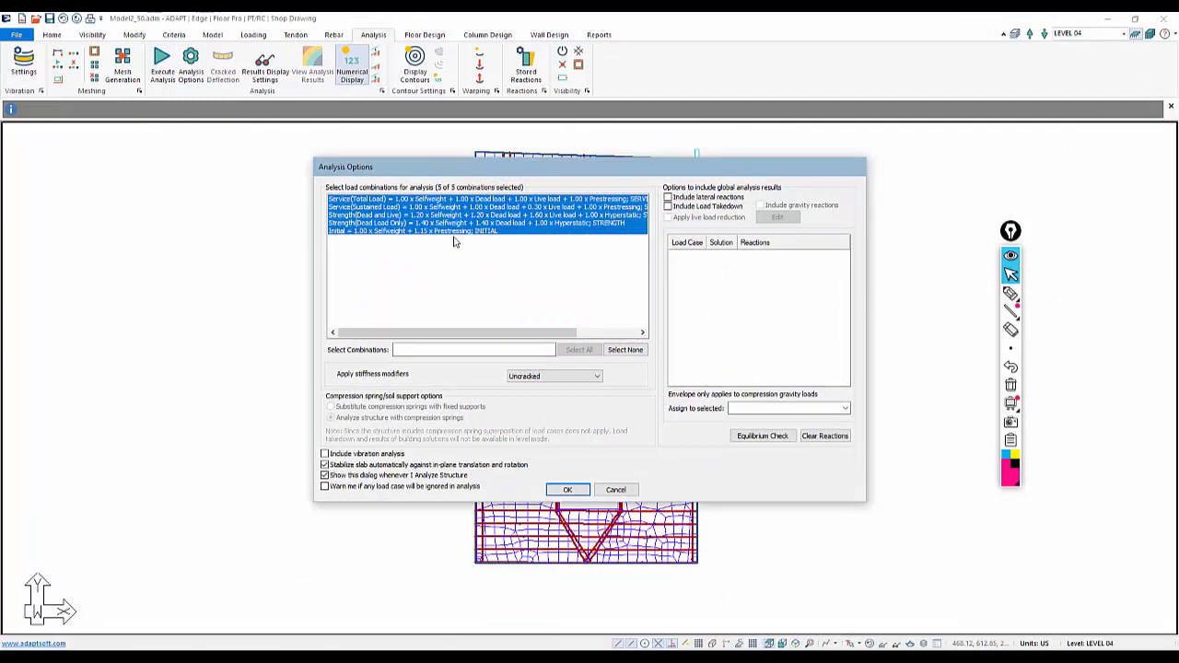
pyautogui.click(573, 492)
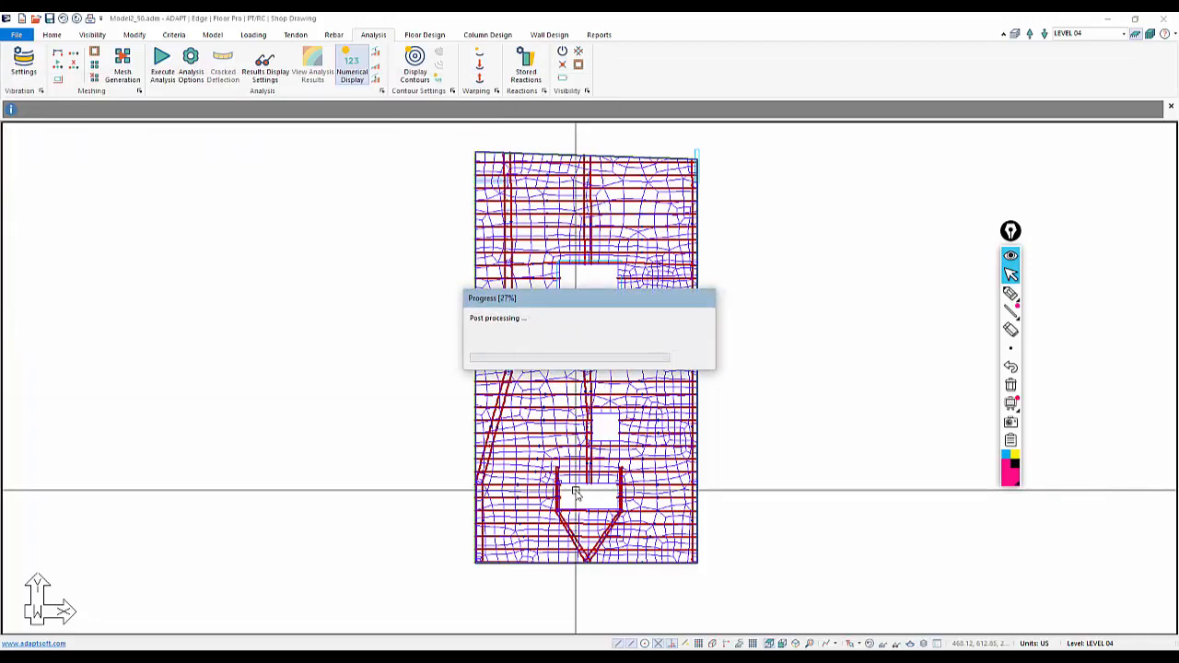
pyautogui.click(569, 361)
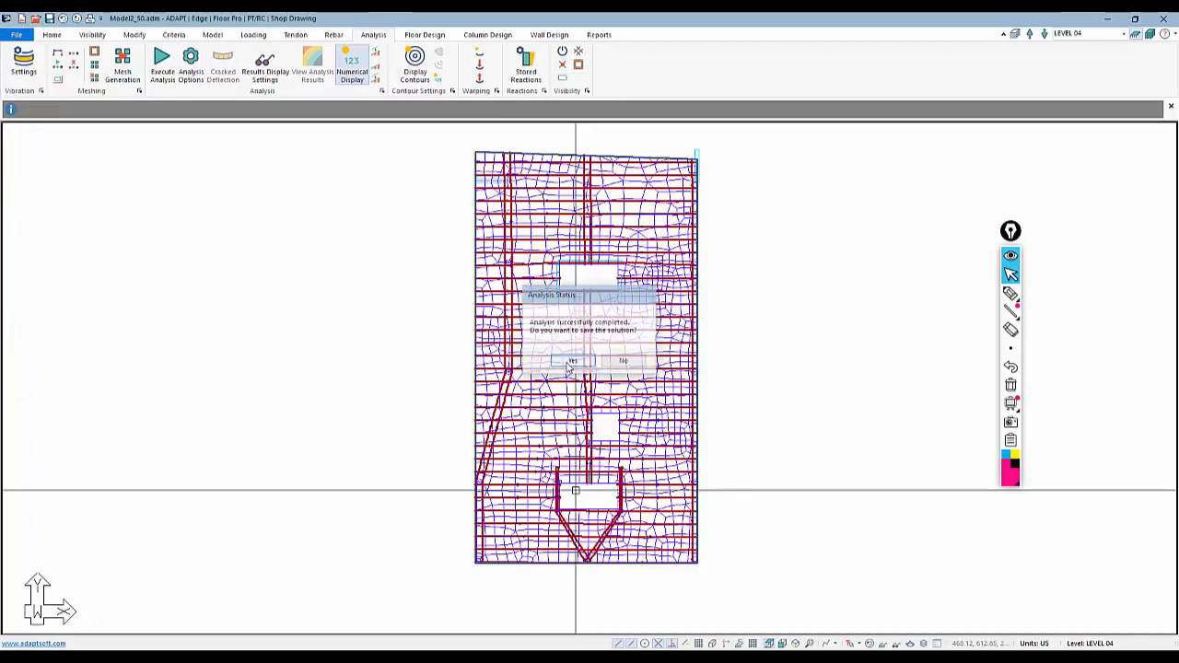
# Restore the default display and check the view item settings
pyautogui.click(93, 35)
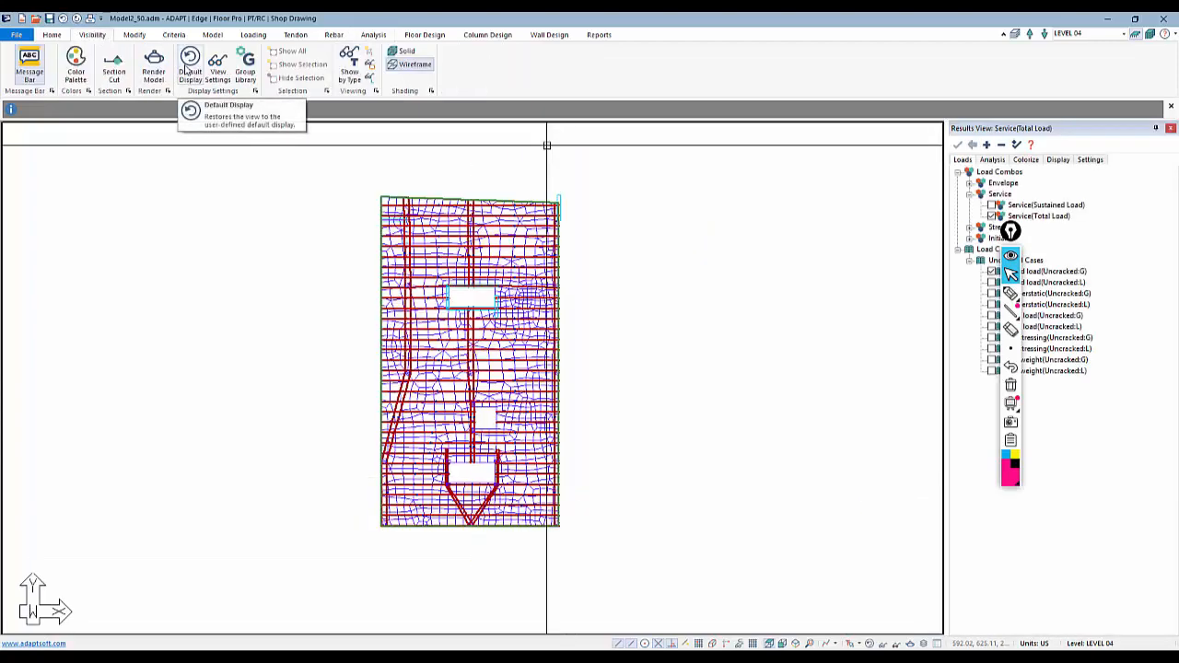
pyautogui.click(188, 69)
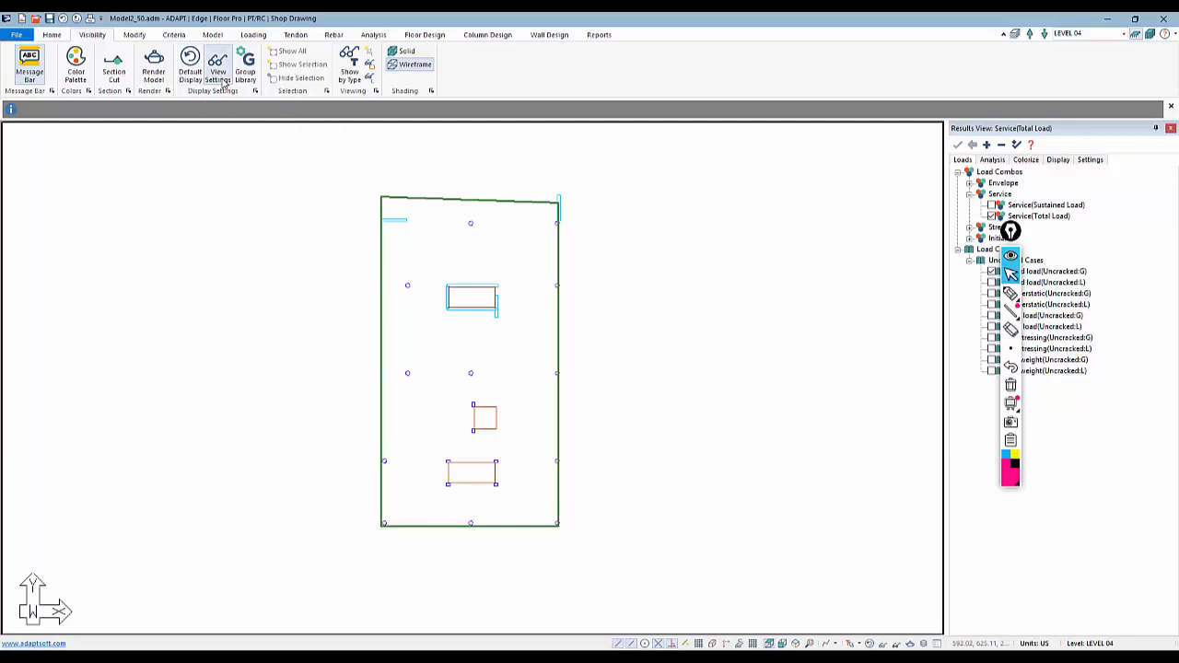
pyautogui.click(218, 72)
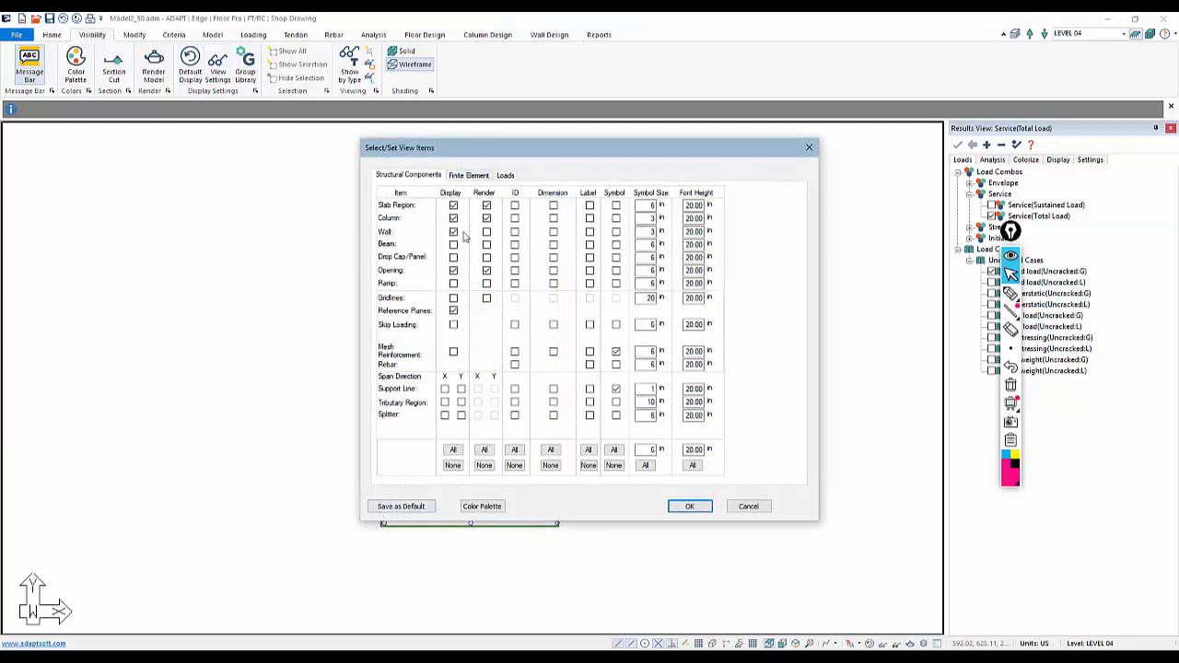
pyautogui.click(747, 506)
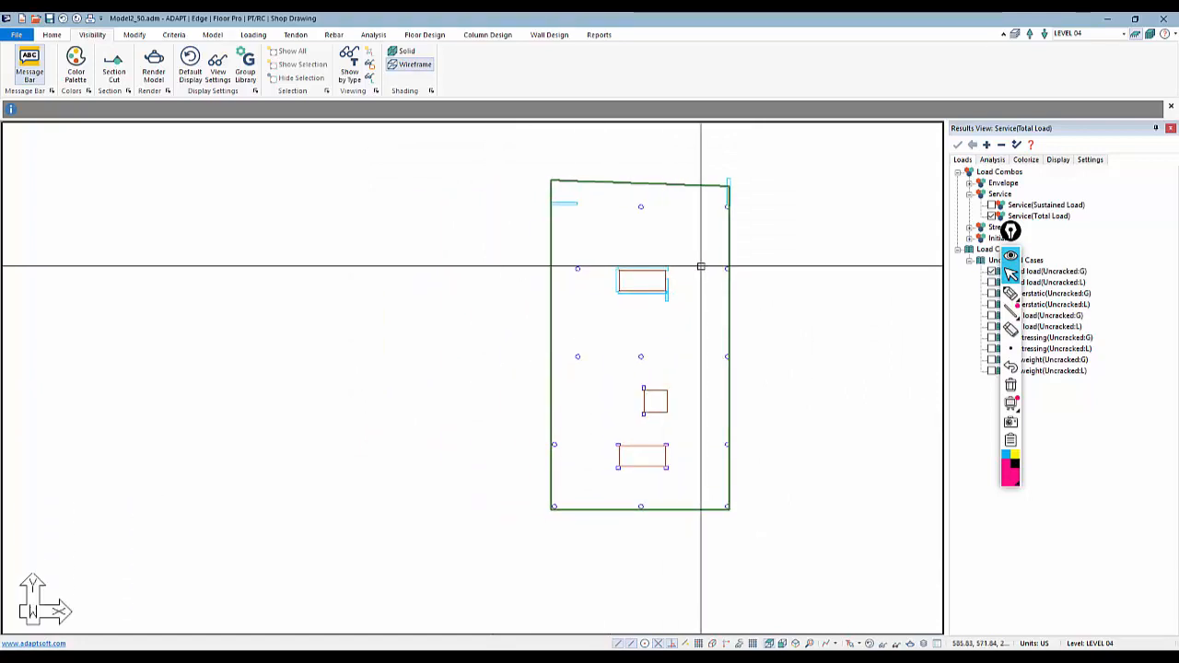
# Run the punching shear design check with the current shear design criteria
pyautogui.moveTo(691, 321); pyautogui.dragTo(607, 322, button='middle')
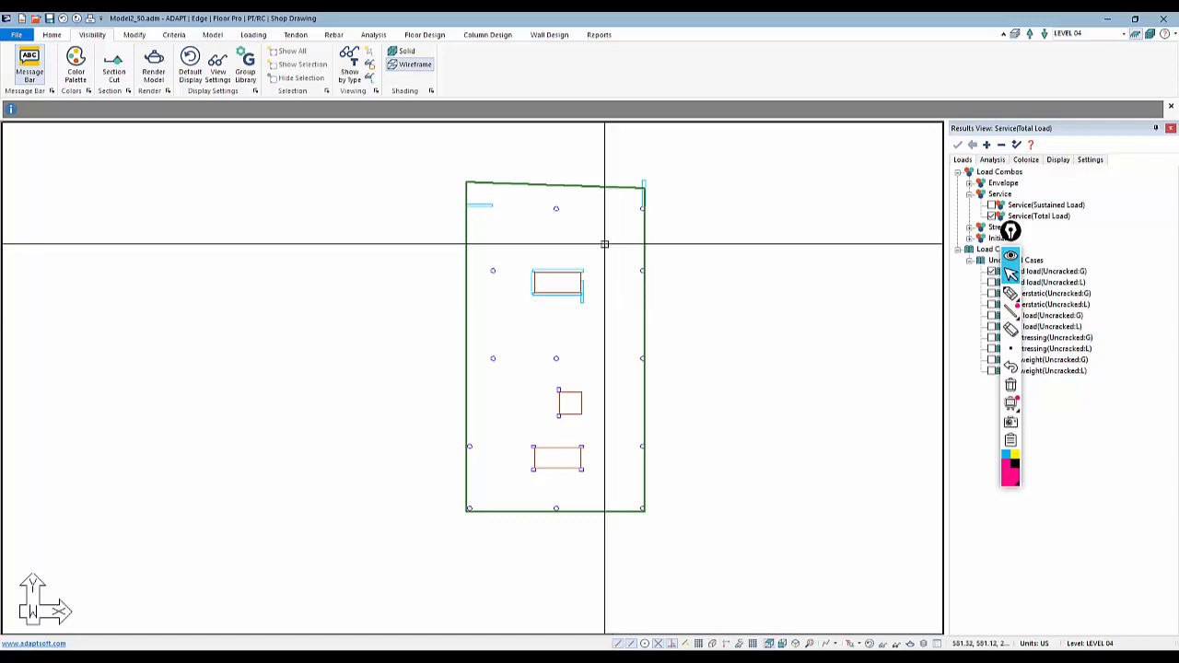
pyautogui.moveTo(1012, 234); pyautogui.dragTo(1152, 398)
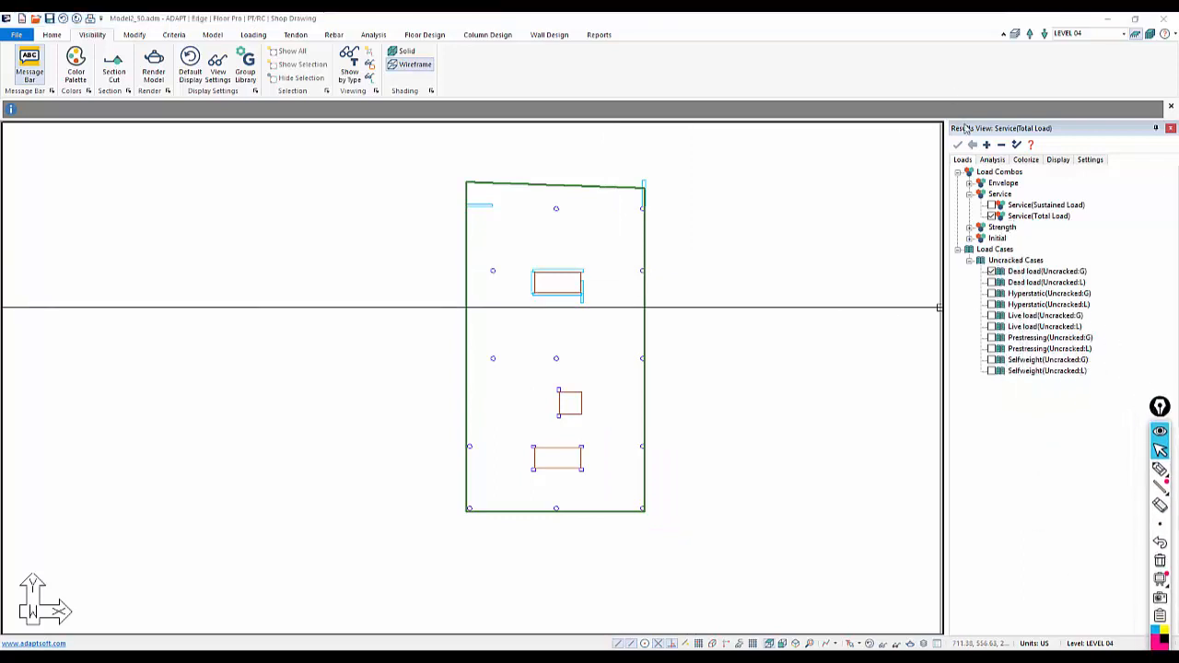
pyautogui.click(426, 36)
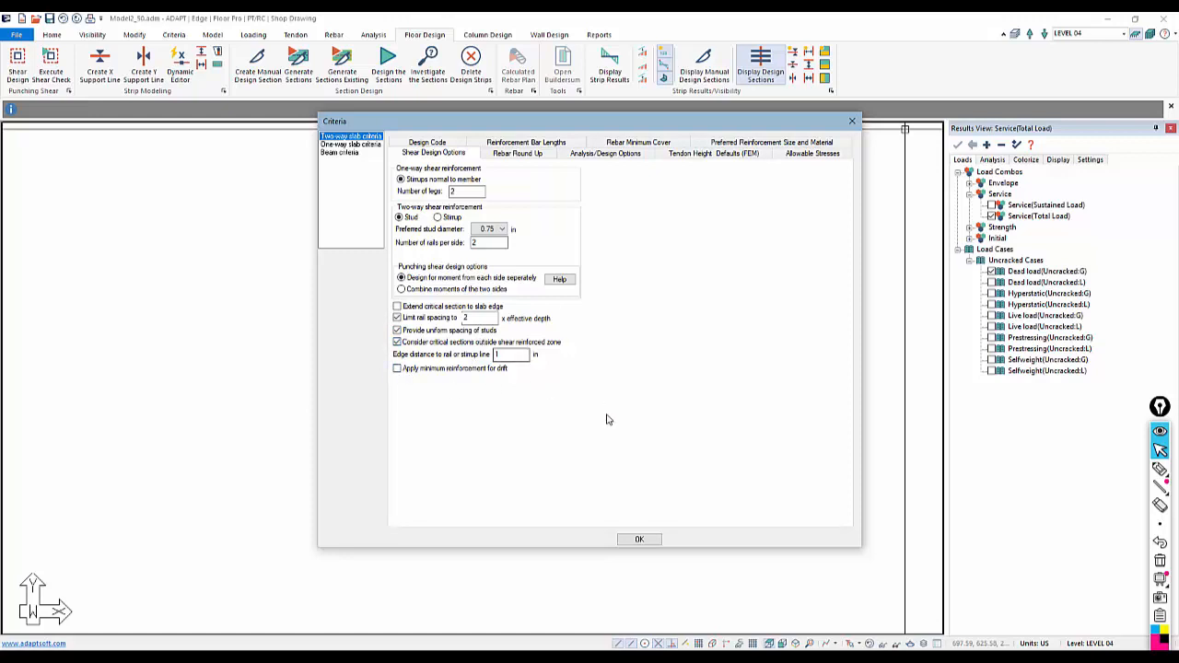
pyautogui.click(639, 540)
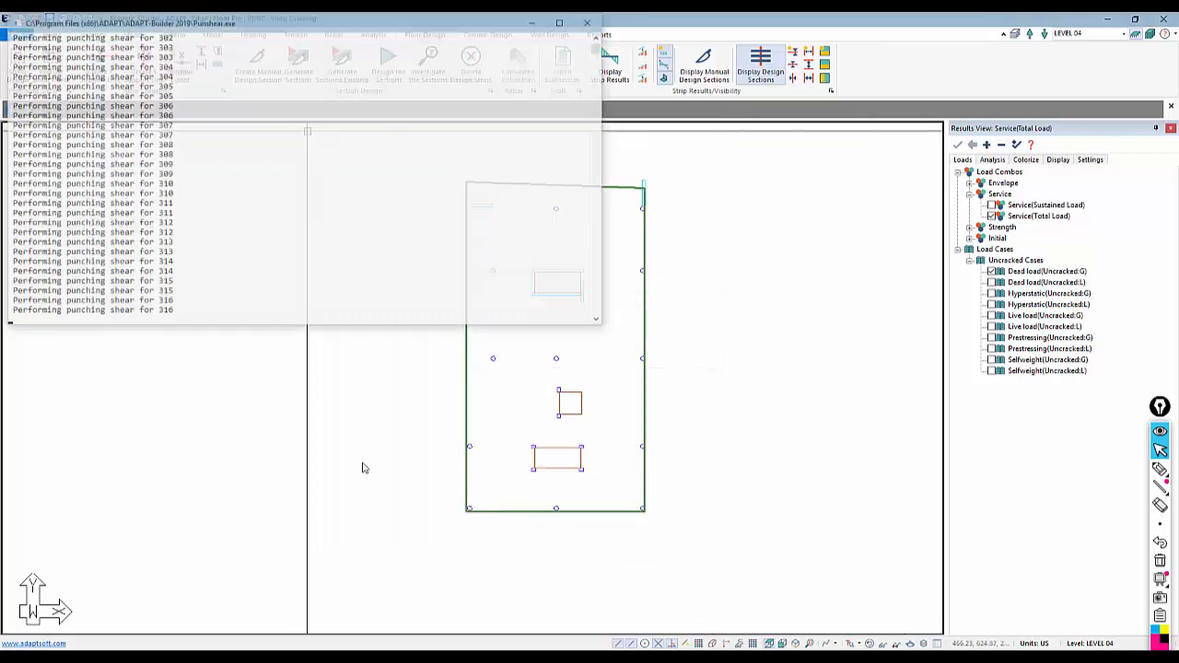
pyautogui.click(637, 364)
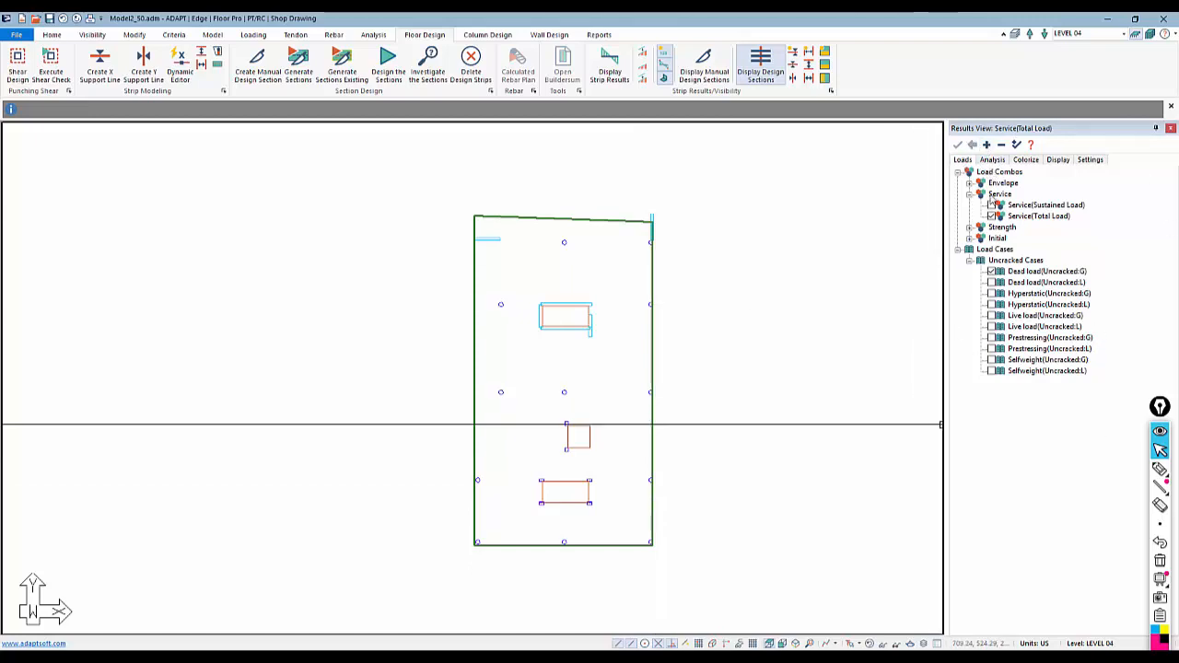
# Display the punching shear stress check results for the Envelope Strength combination
pyautogui.click(969, 183)
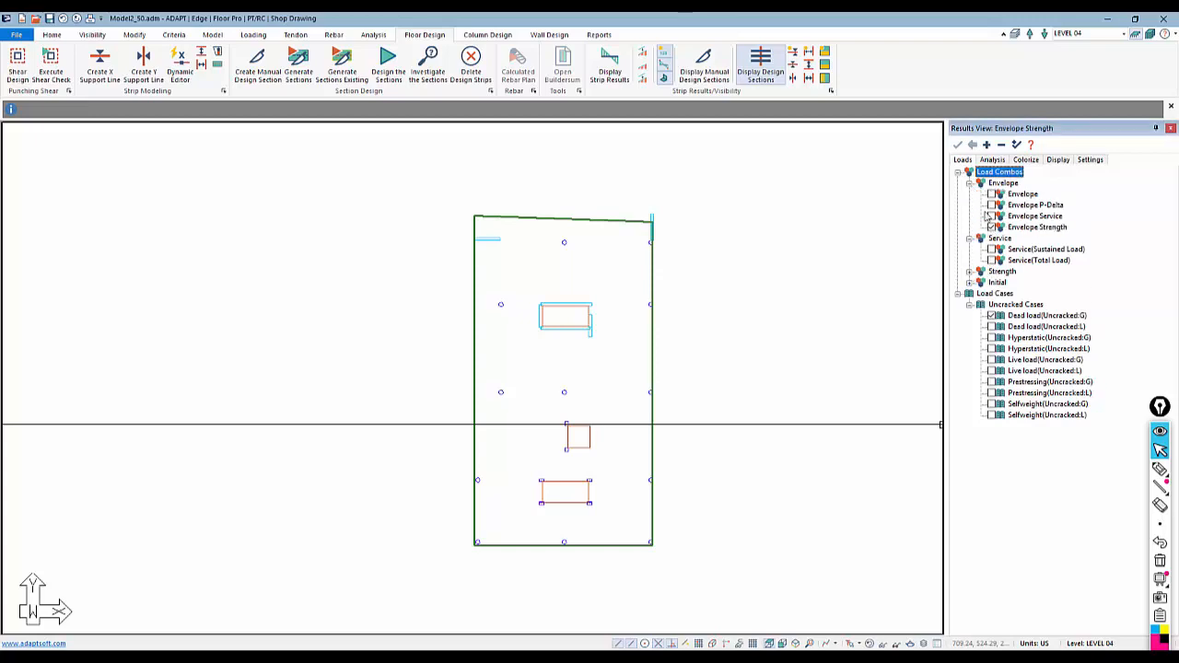
pyautogui.click(1000, 161)
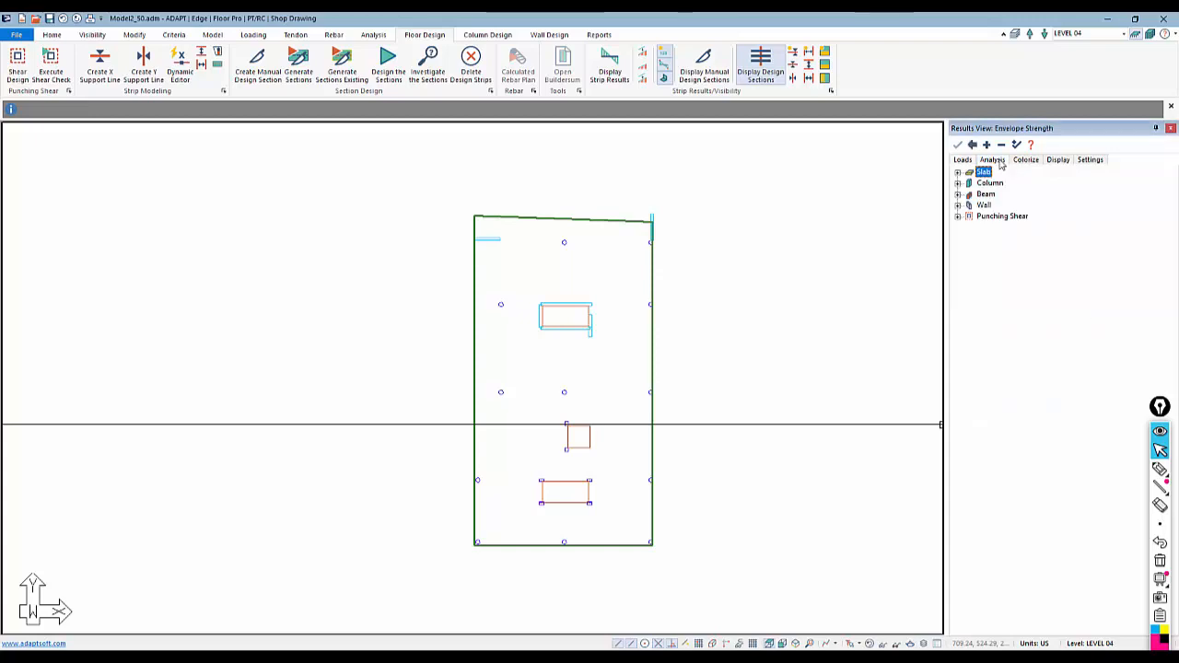
pyautogui.click(979, 228)
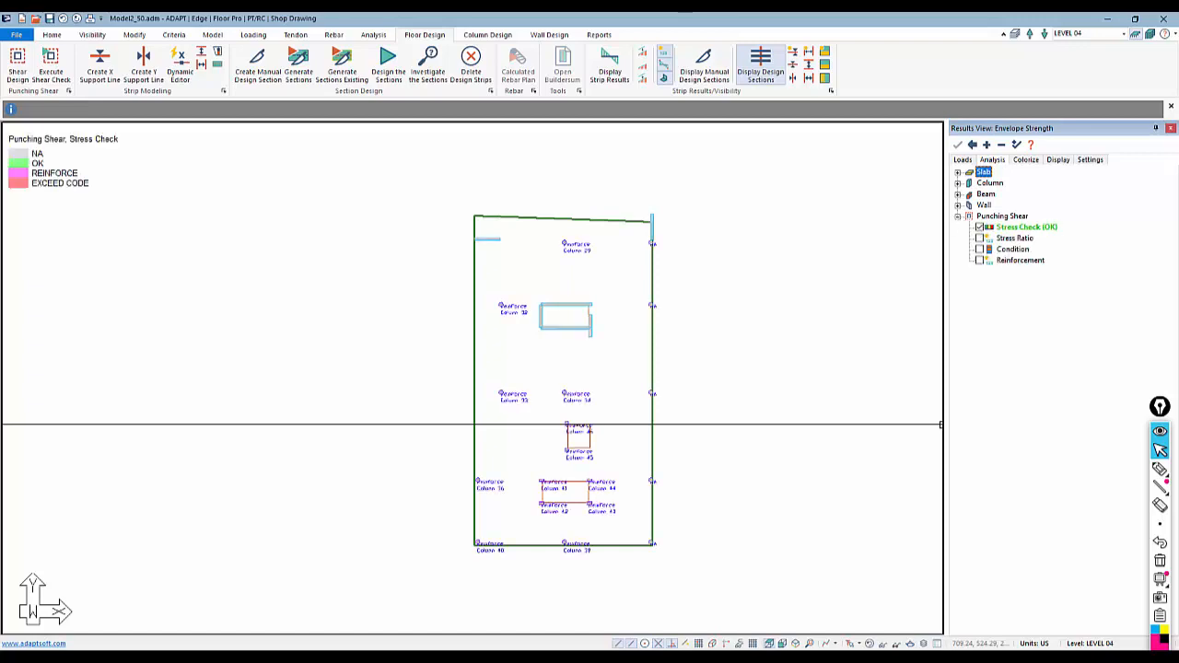
# Zoom and pan across the slab to examine the punching shear status at each column
pyautogui.scroll(1, 639, 489)
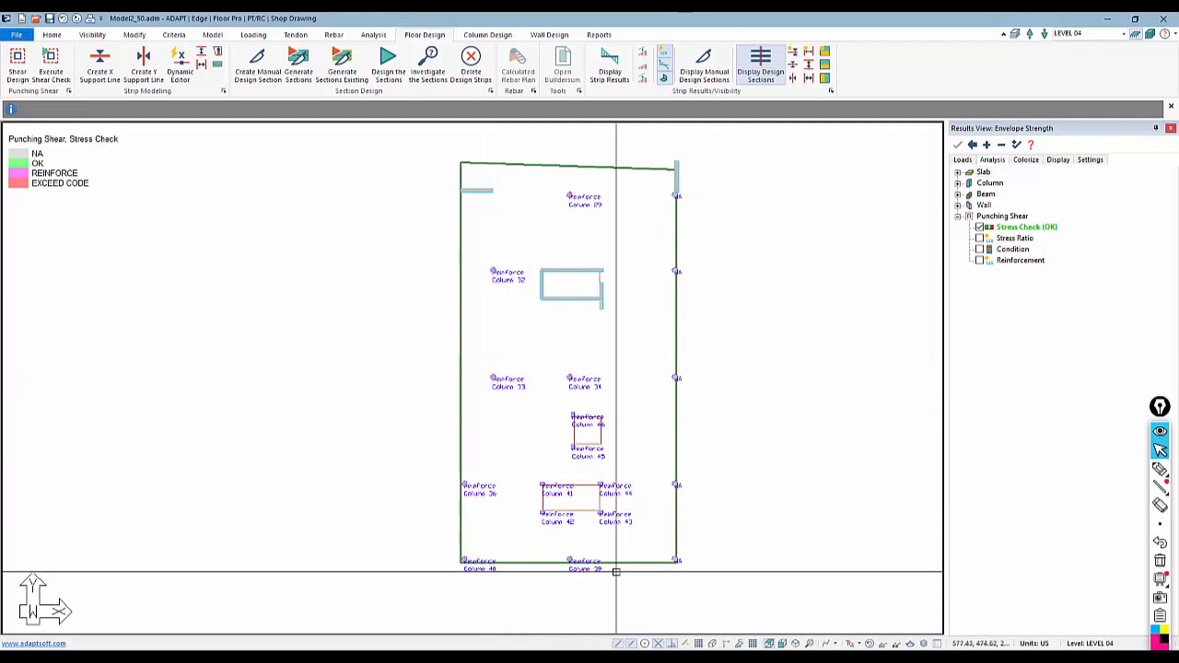
pyautogui.scroll(1, 632, 560)
pyautogui.scroll(4, 652, 301)
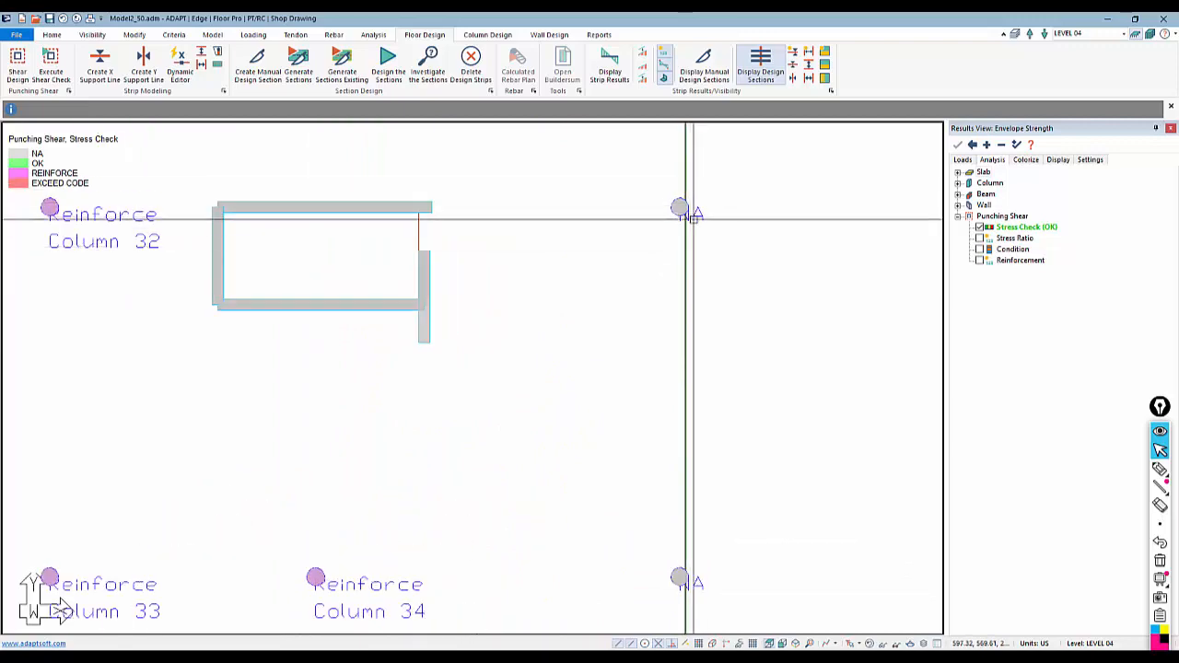
pyautogui.scroll(-3, 691, 225)
pyautogui.moveTo(680, 292); pyautogui.dragTo(652, 321, button='middle')
pyautogui.scroll(-3, 647, 304)
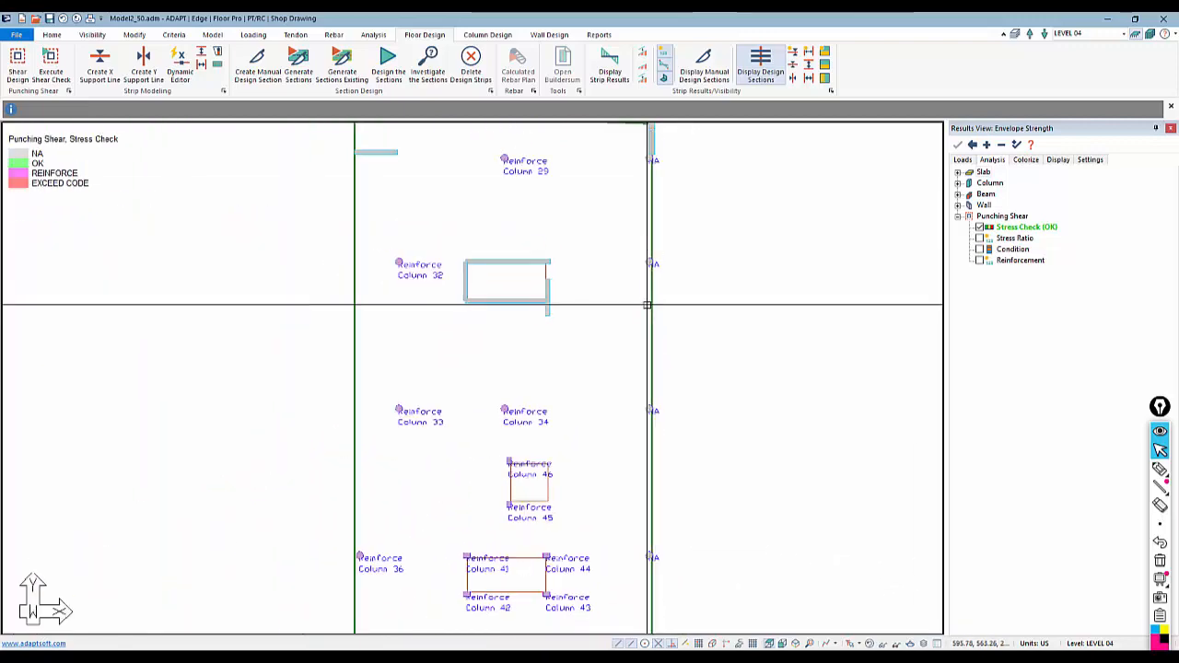
pyautogui.scroll(2, 642, 194)
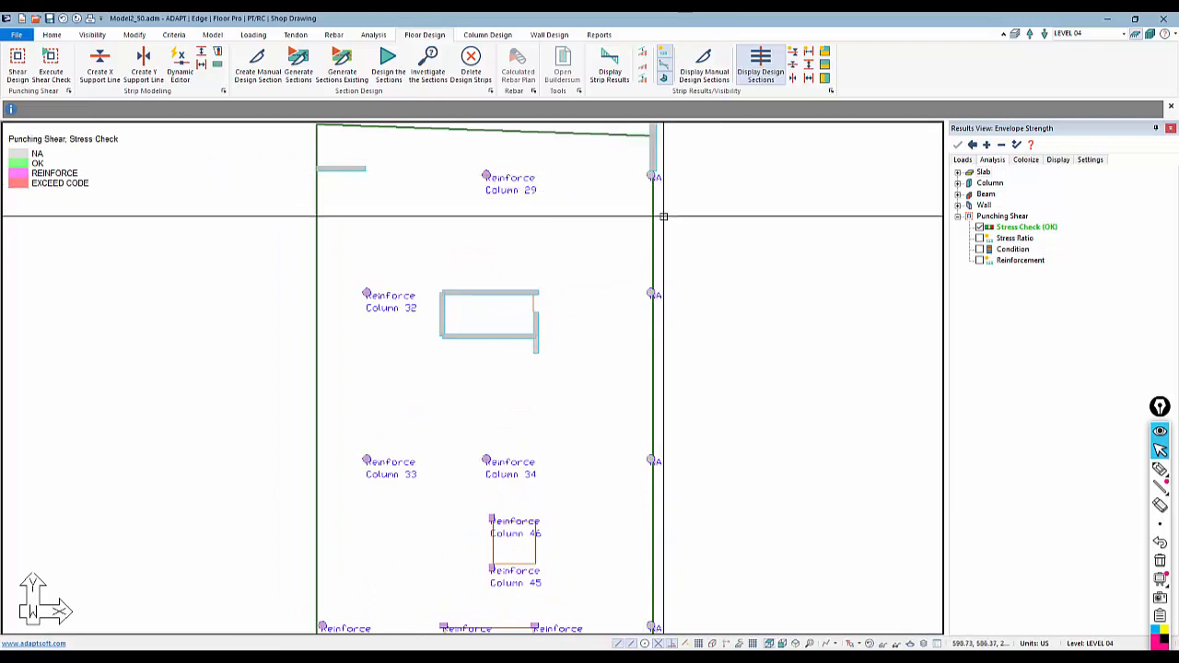
pyautogui.moveTo(662, 250); pyautogui.dragTo(660, 277, button='middle')
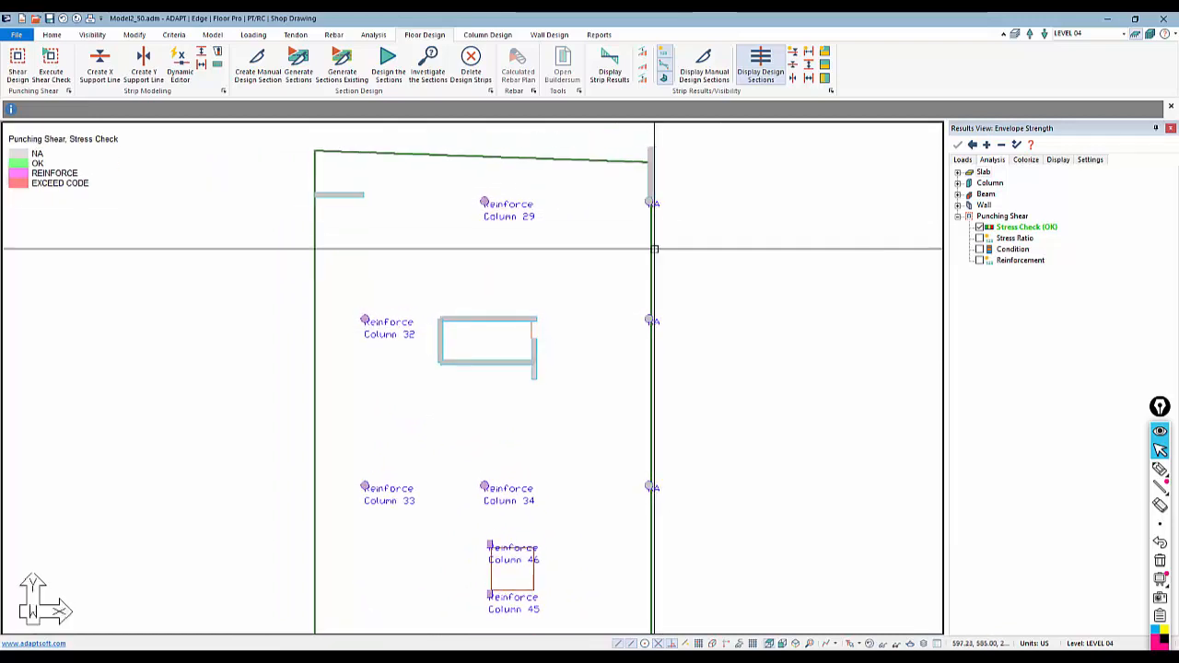
pyautogui.scroll(1, 648, 161)
pyautogui.scroll(2, 647, 161)
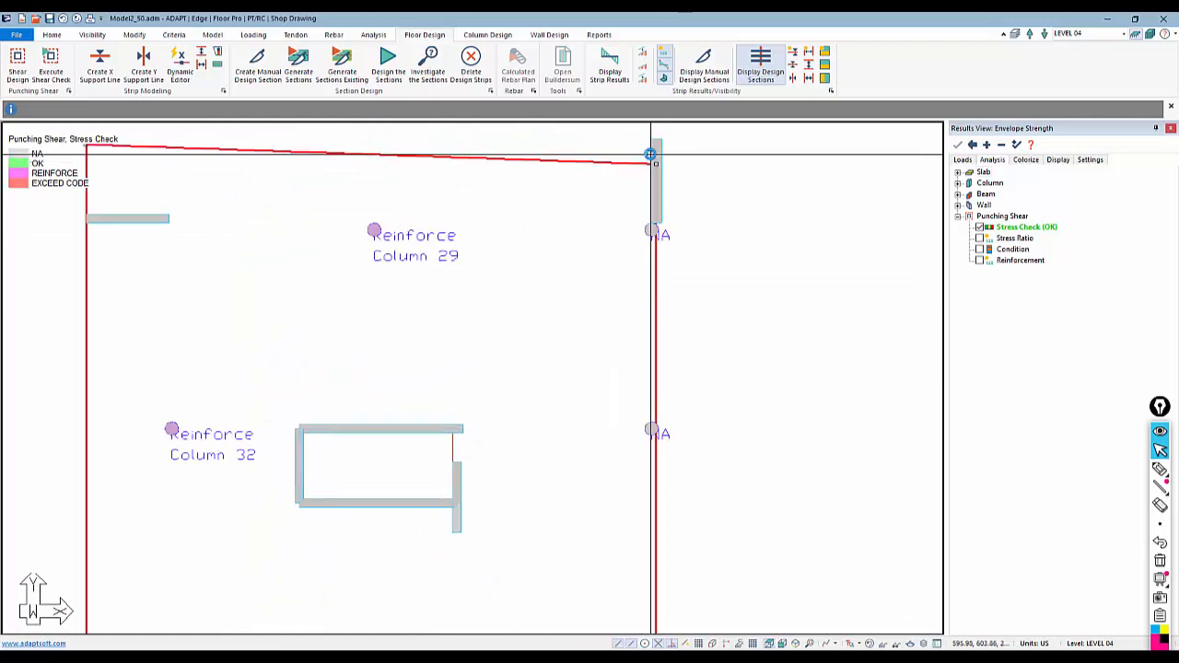
pyautogui.click(667, 169)
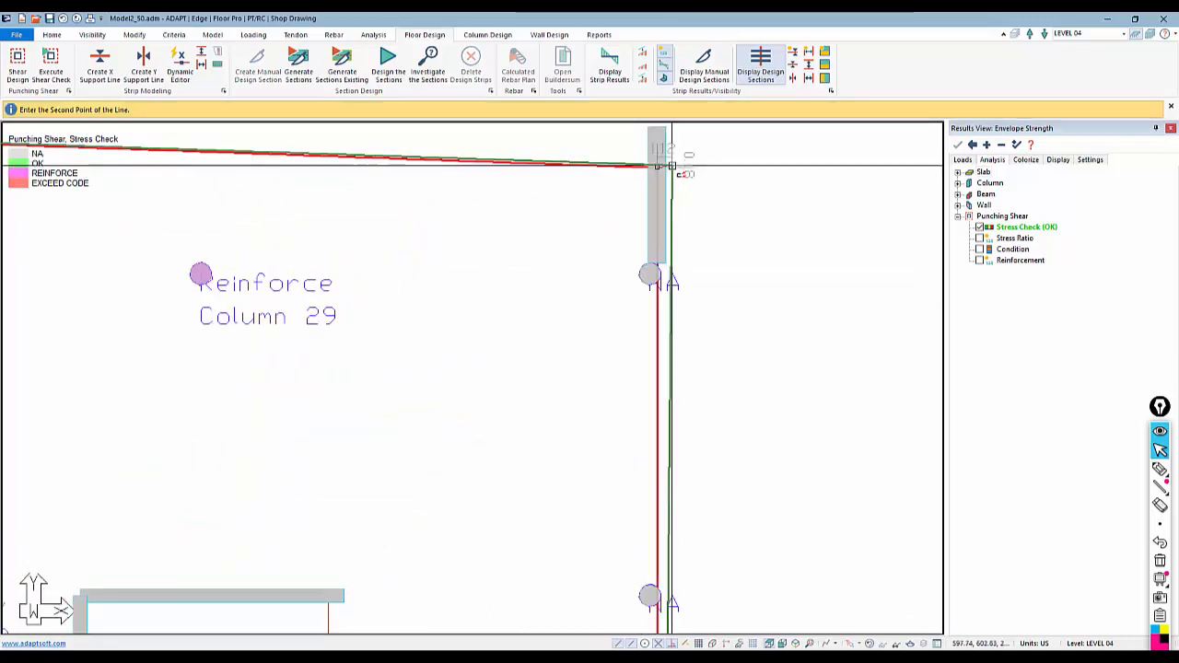
pyautogui.press('Escape')
pyautogui.scroll(-5, 666, 169)
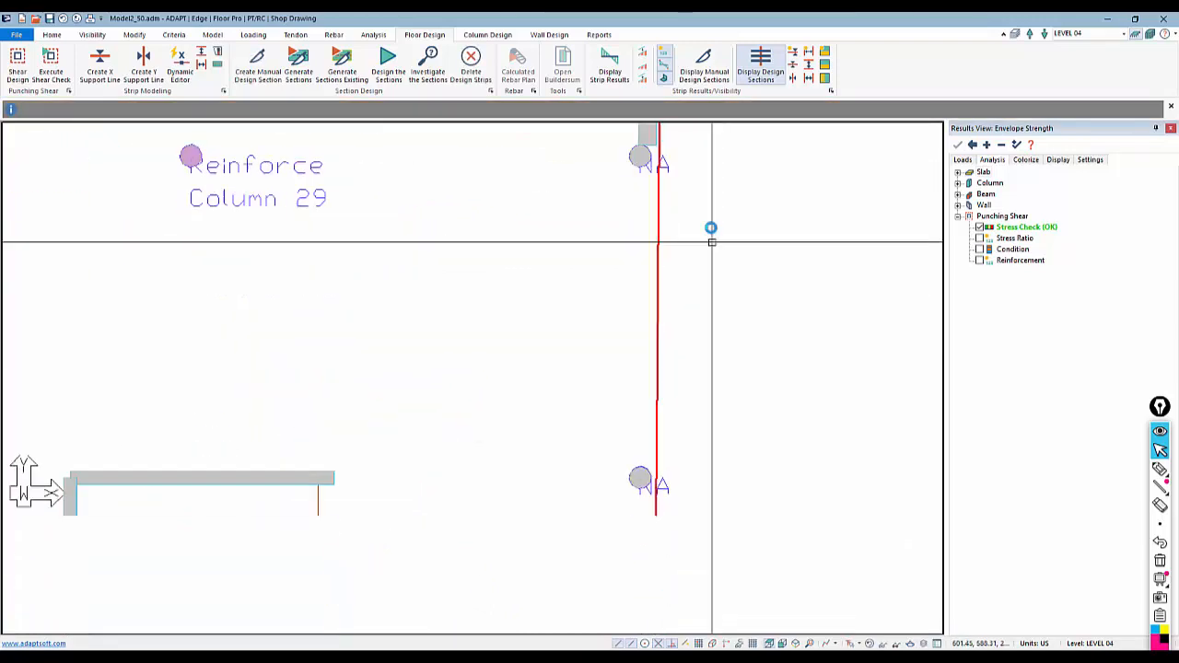
pyautogui.scroll(3, 663, 504)
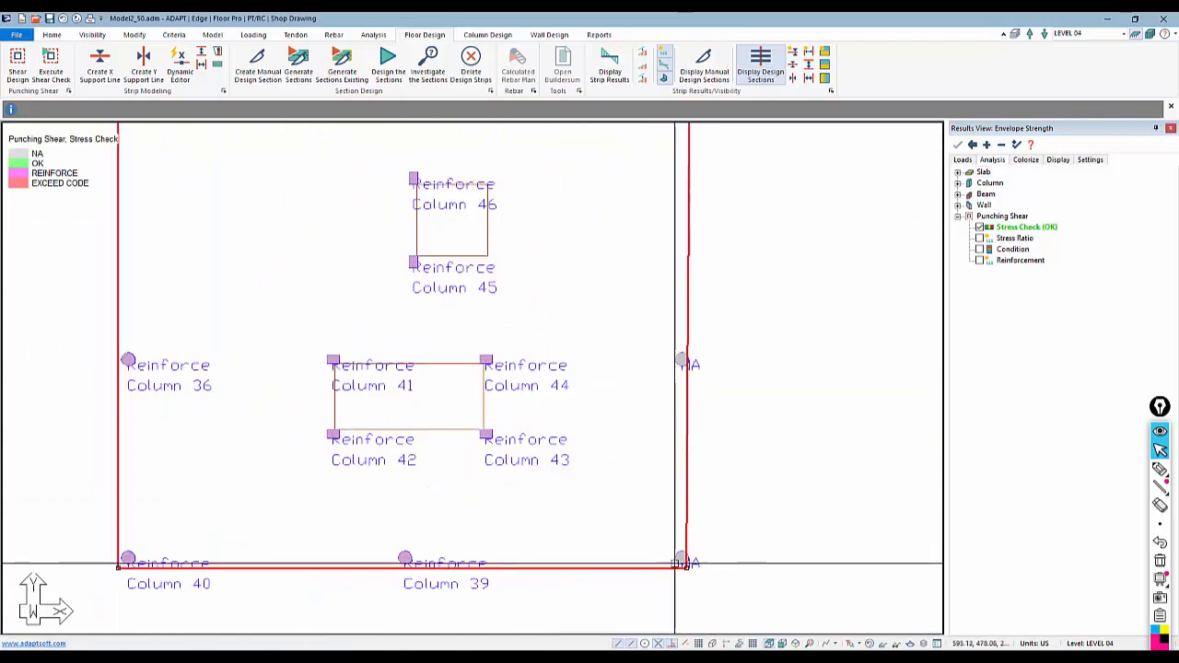
pyautogui.click(690, 565)
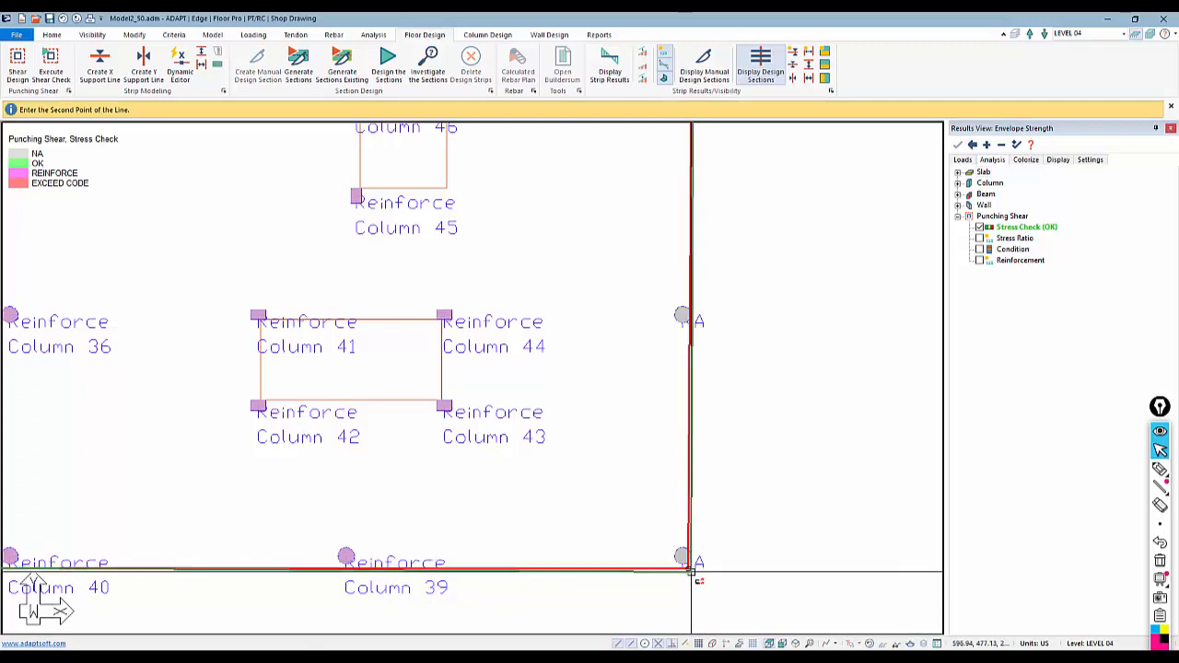
pyautogui.scroll(4, 704, 569)
pyautogui.scroll(3, 696, 555)
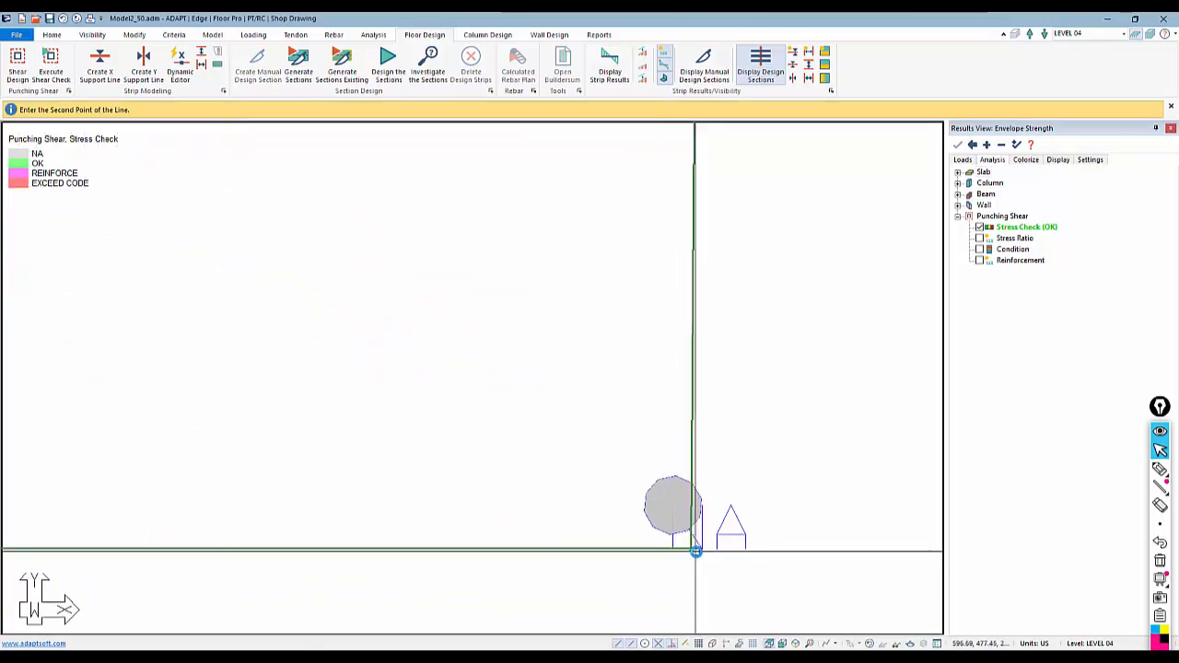
pyautogui.click(715, 549)
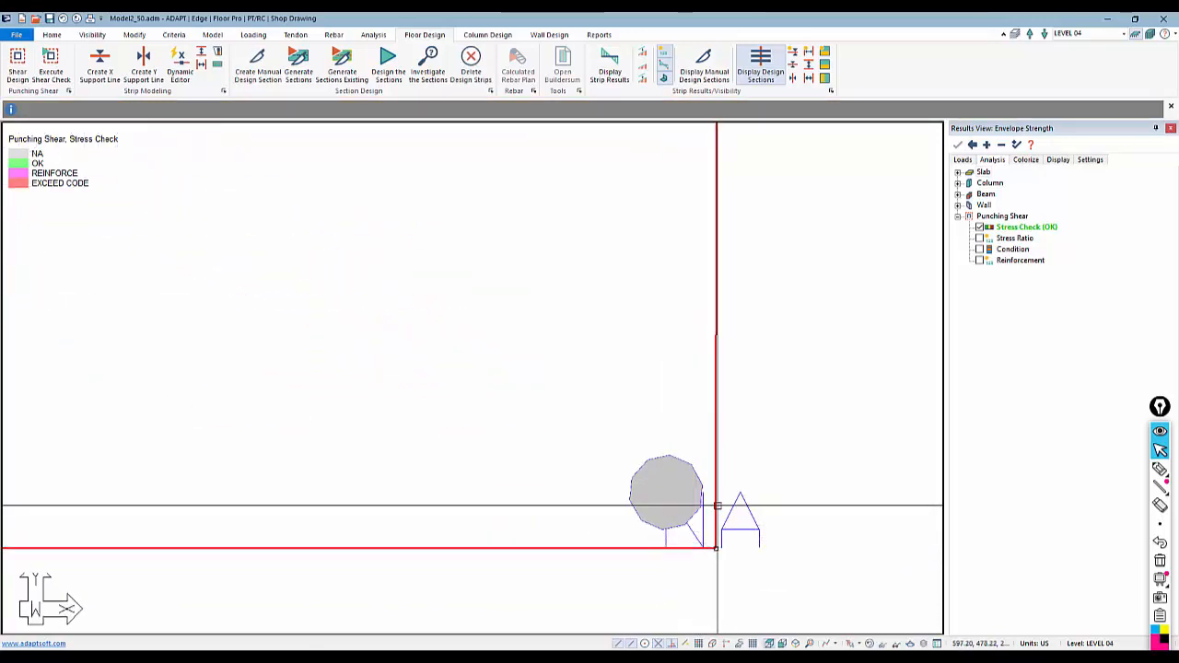
pyautogui.press('Escape')
pyautogui.scroll(-8, 763, 528)
pyautogui.scroll(-5, 744, 580)
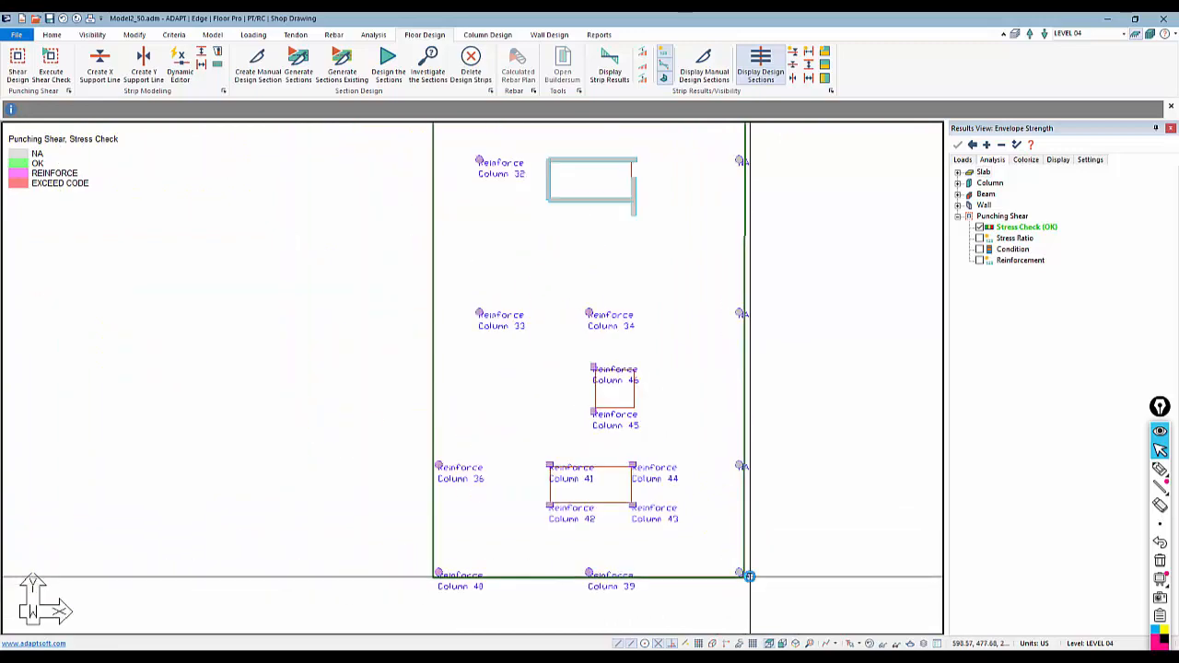
# Regenerate the slab mesh with the simplified method, 3 ft sparse cells and 1.5 ft maximum node shift
pyautogui.click(373, 34)
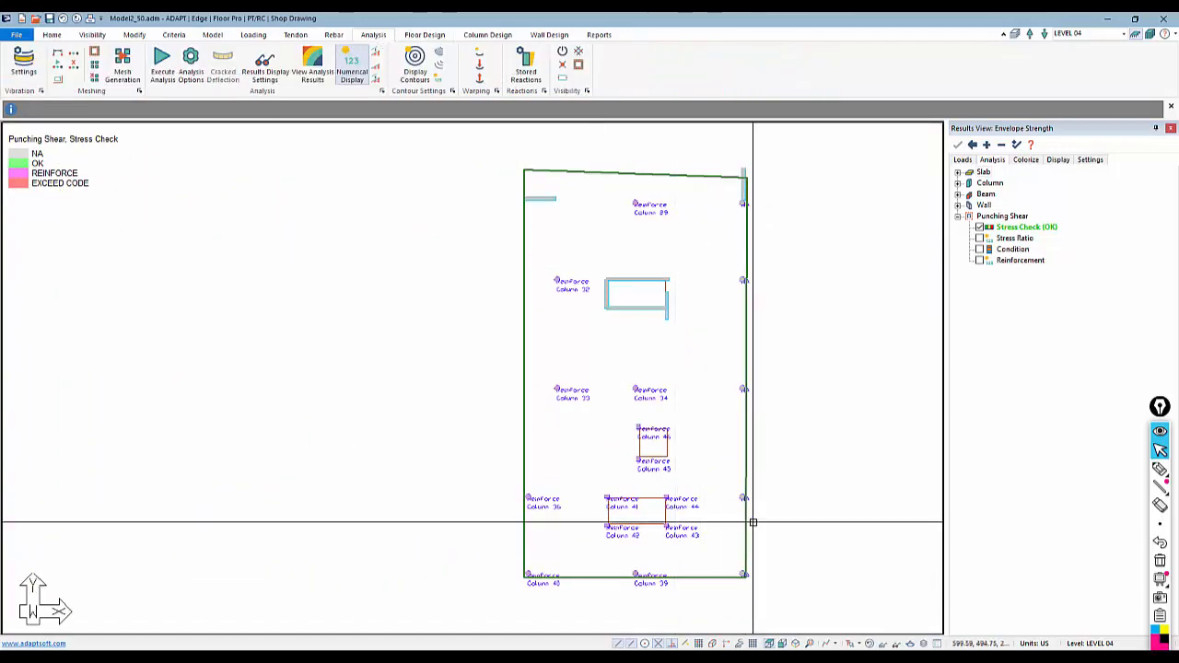
pyautogui.click(123, 72)
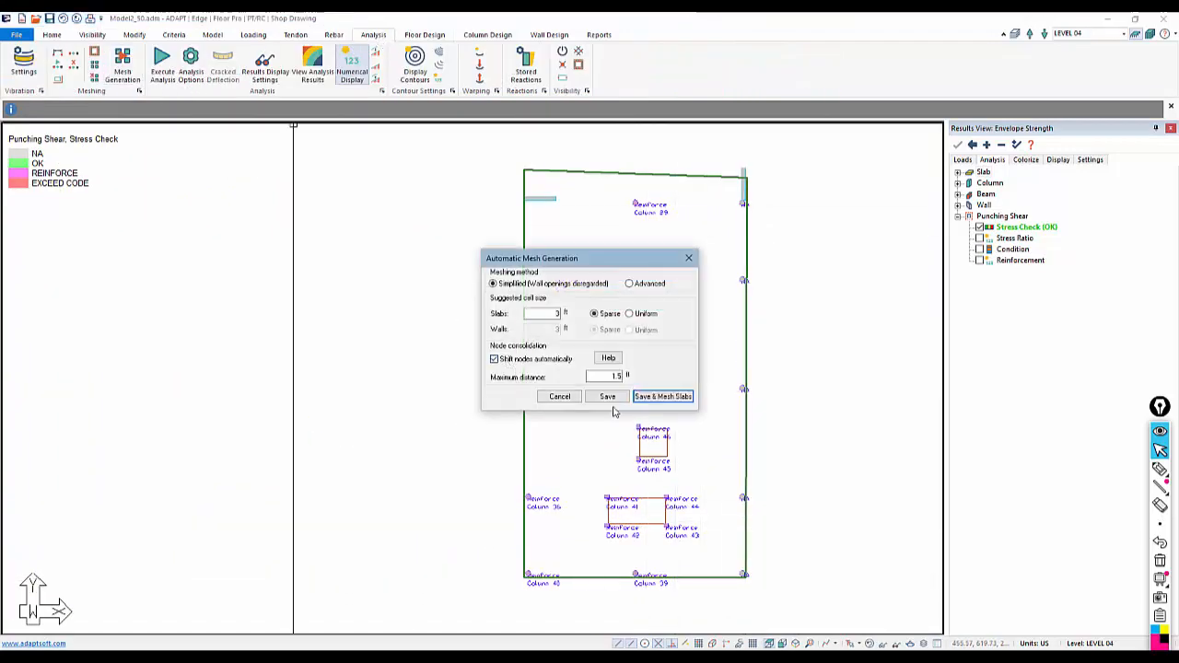
pyautogui.click(662, 396)
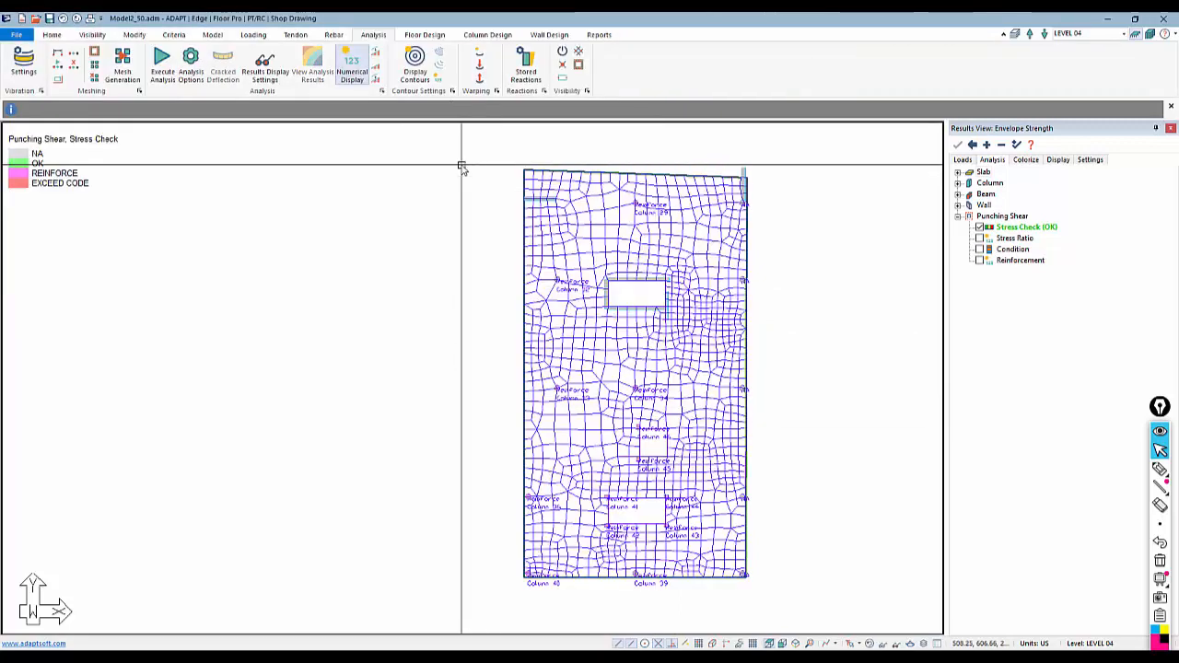
# Execute the structural analysis and save the solution
pyautogui.click(163, 64)
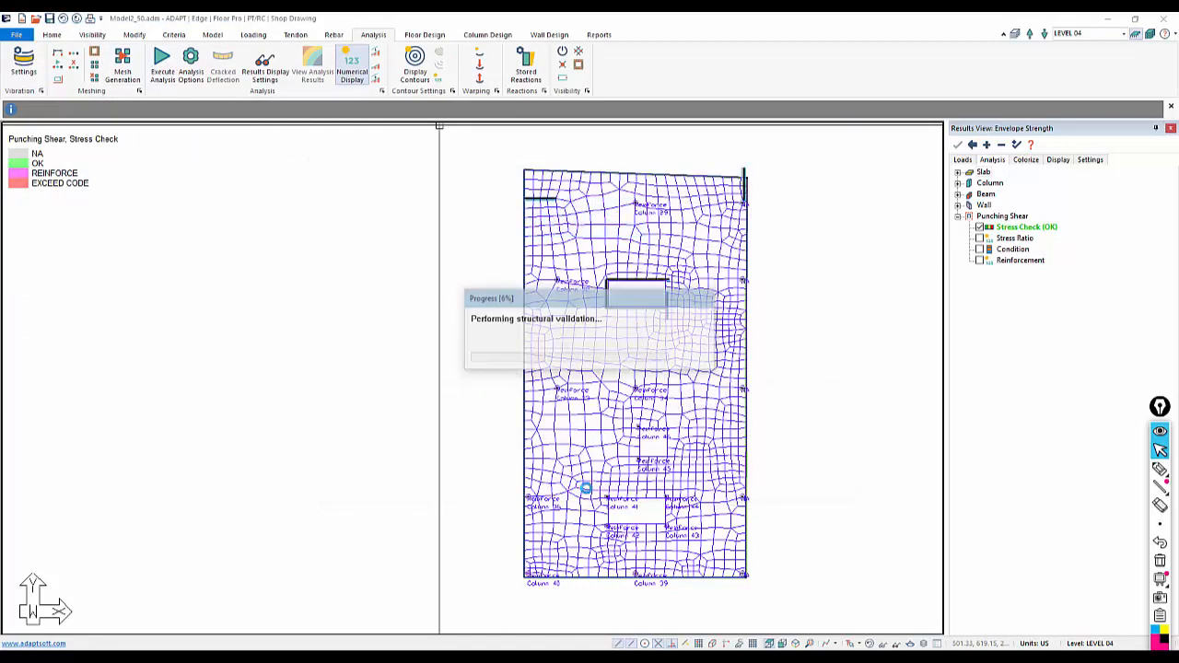
pyautogui.click(567, 489)
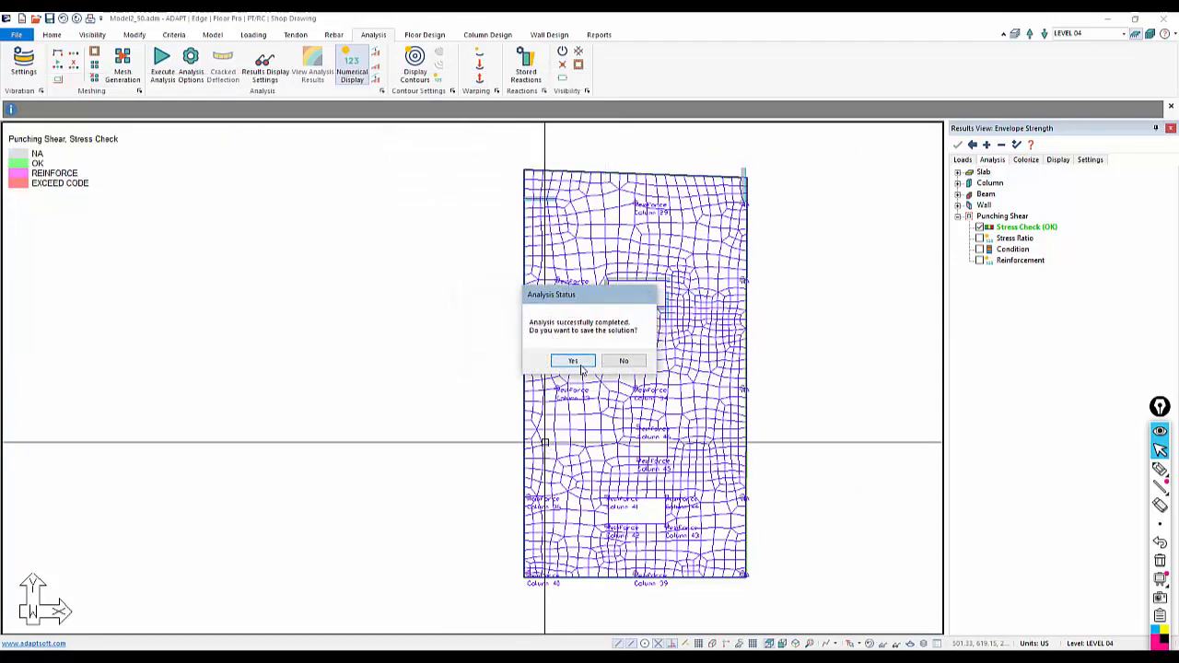
pyautogui.click(580, 366)
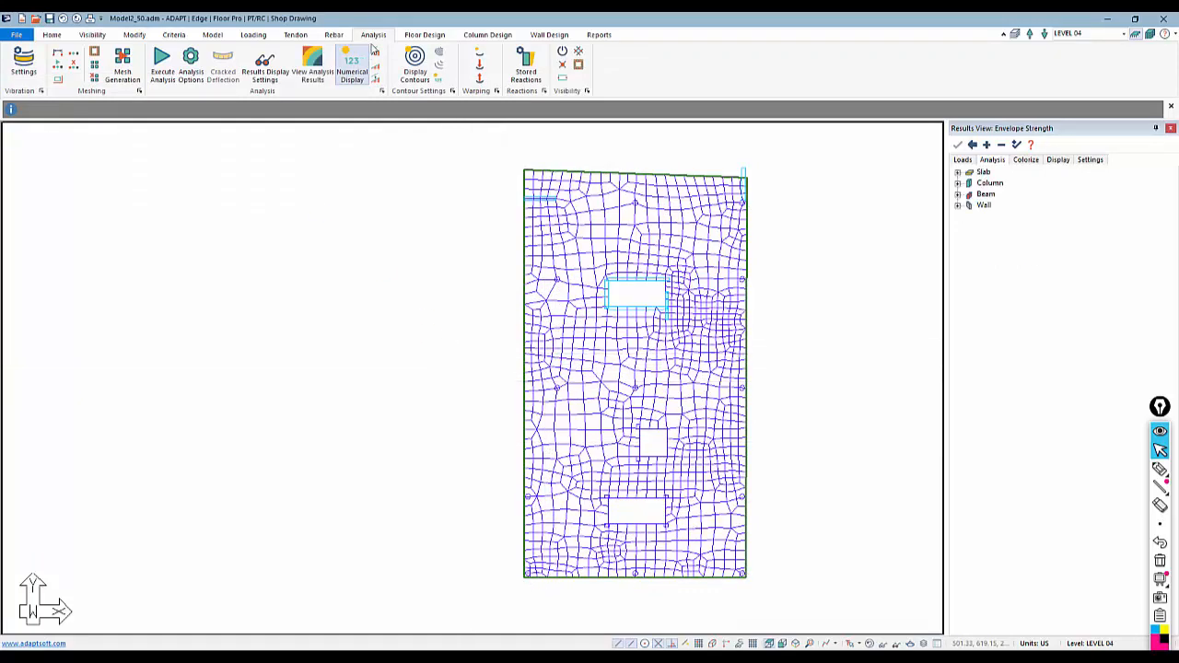
# Re-execute the punching shear check and display its stress check results
pyautogui.click(423, 35)
pyautogui.click(69, 76)
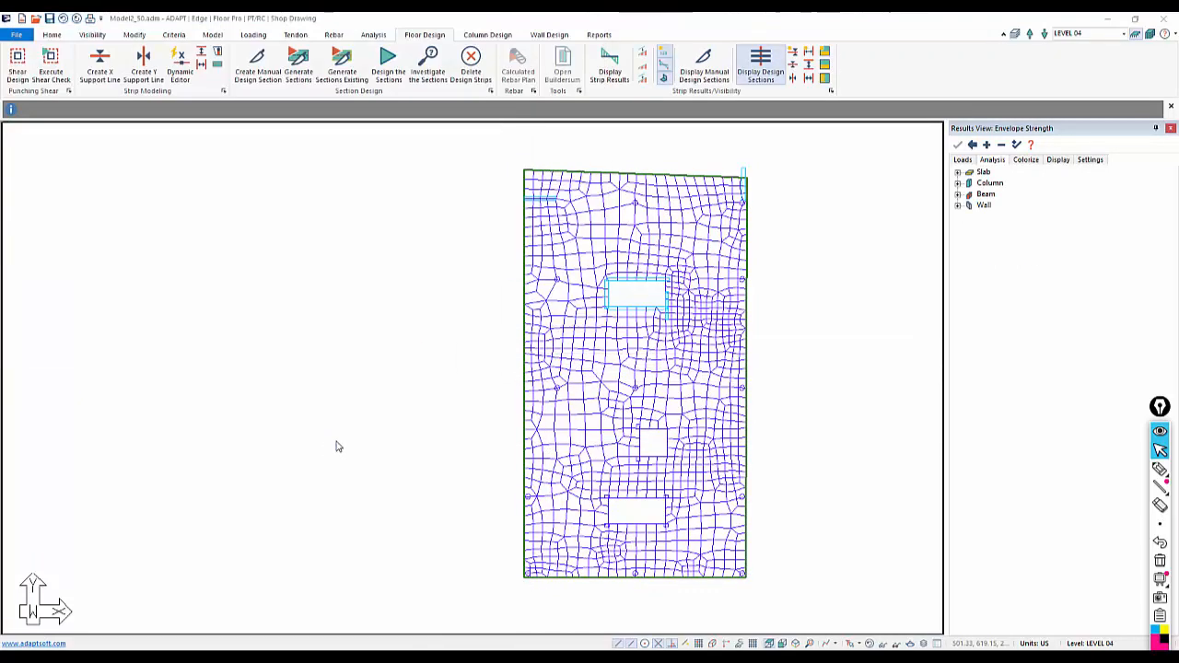
pyautogui.click(637, 365)
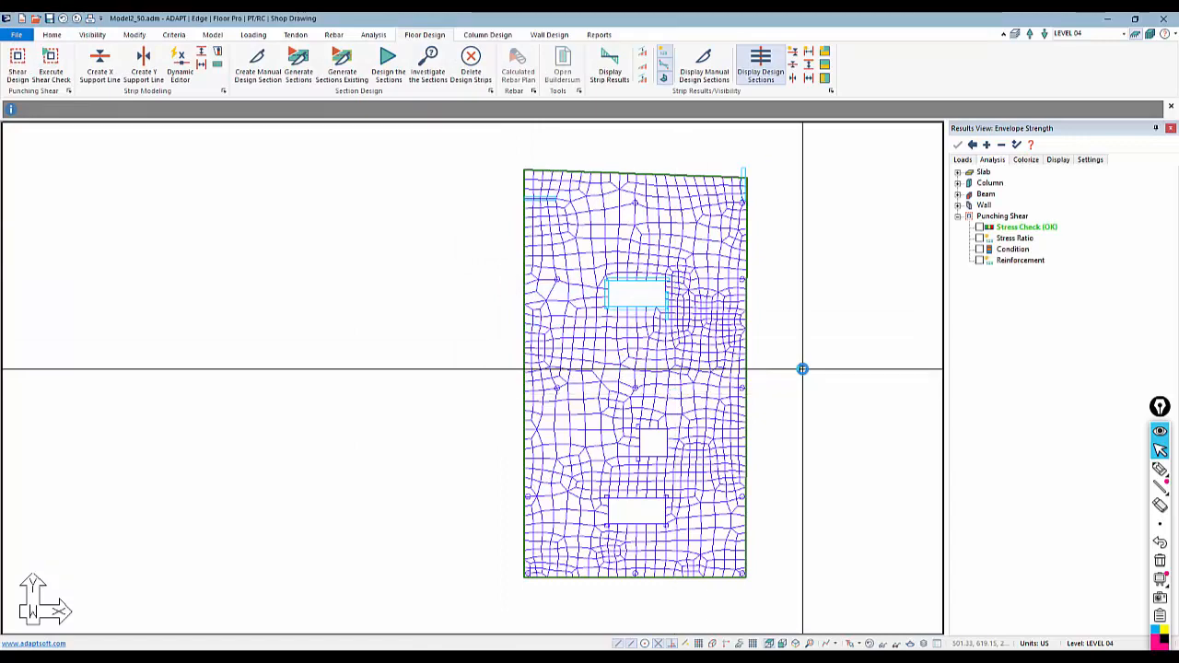
pyautogui.click(980, 228)
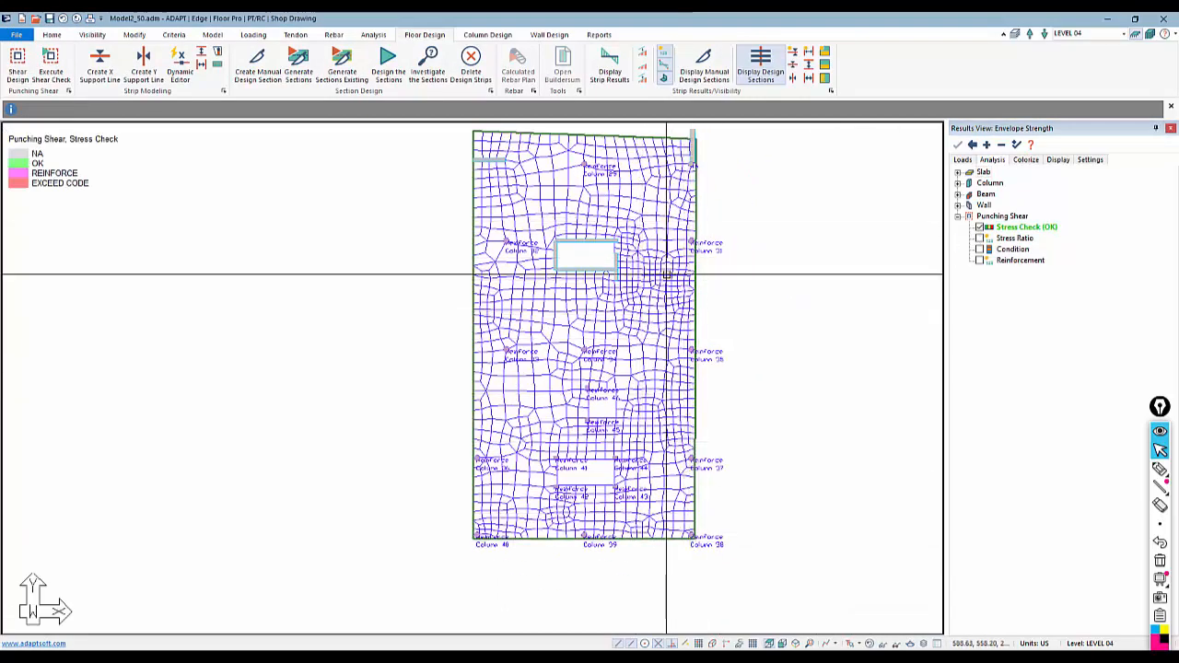
# Zoom and pan around the meshed slab to inspect the punching shear status at the edge columns
pyautogui.scroll(2, 673, 236)
pyautogui.scroll(1, 698, 247)
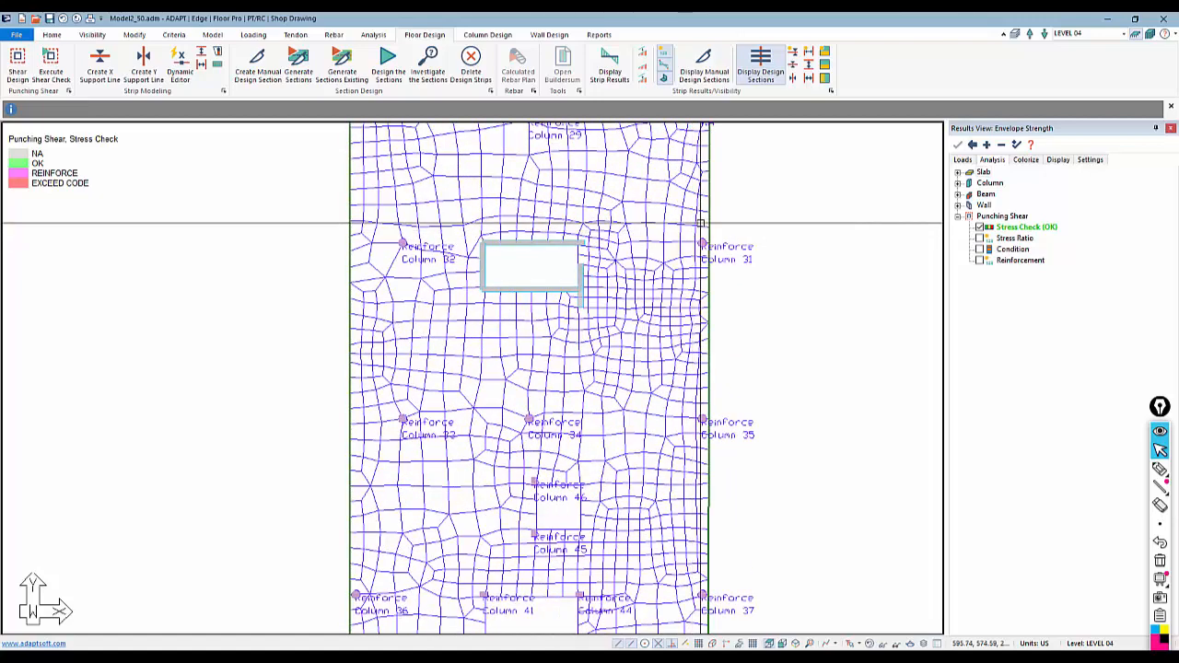
pyautogui.scroll(-2, 699, 264)
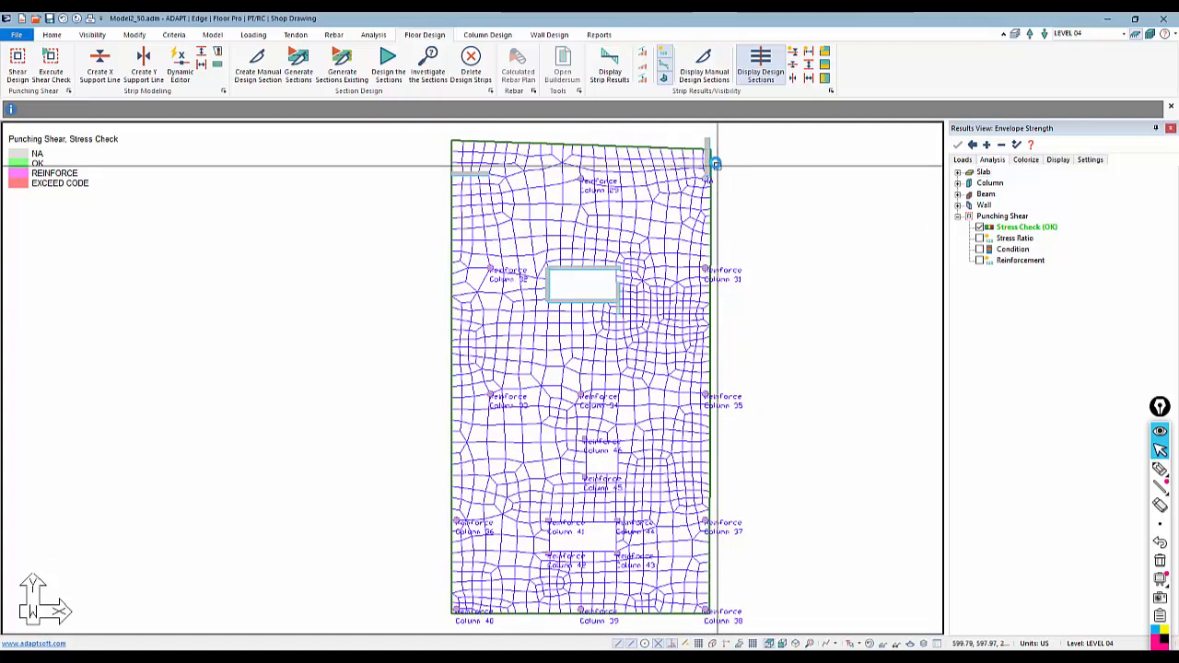
pyautogui.scroll(3, 706, 188)
pyautogui.scroll(4, 695, 200)
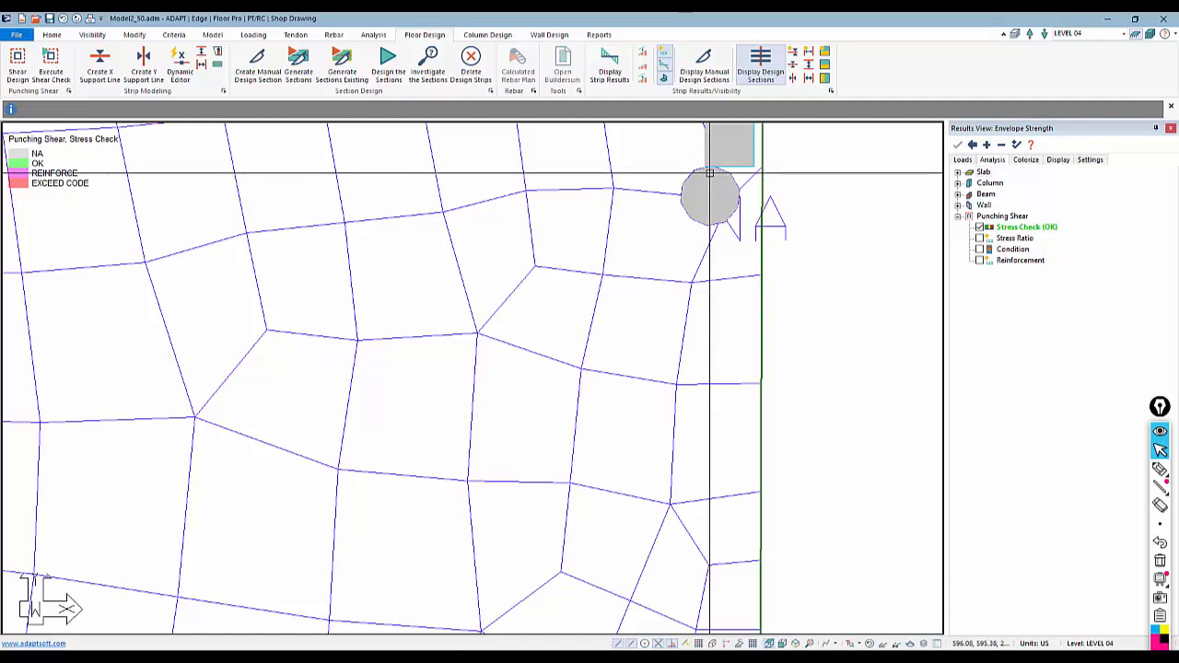
pyautogui.scroll(-1, 721, 339)
pyautogui.scroll(-1, 721, 339)
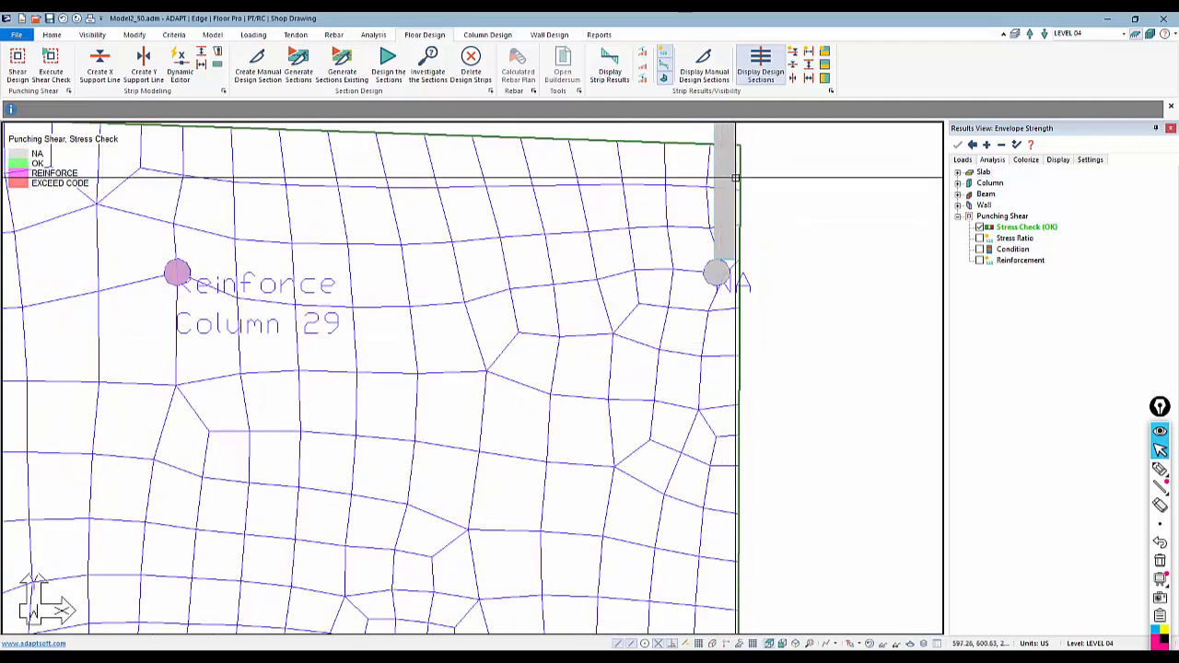
pyautogui.scroll(-1, 737, 170)
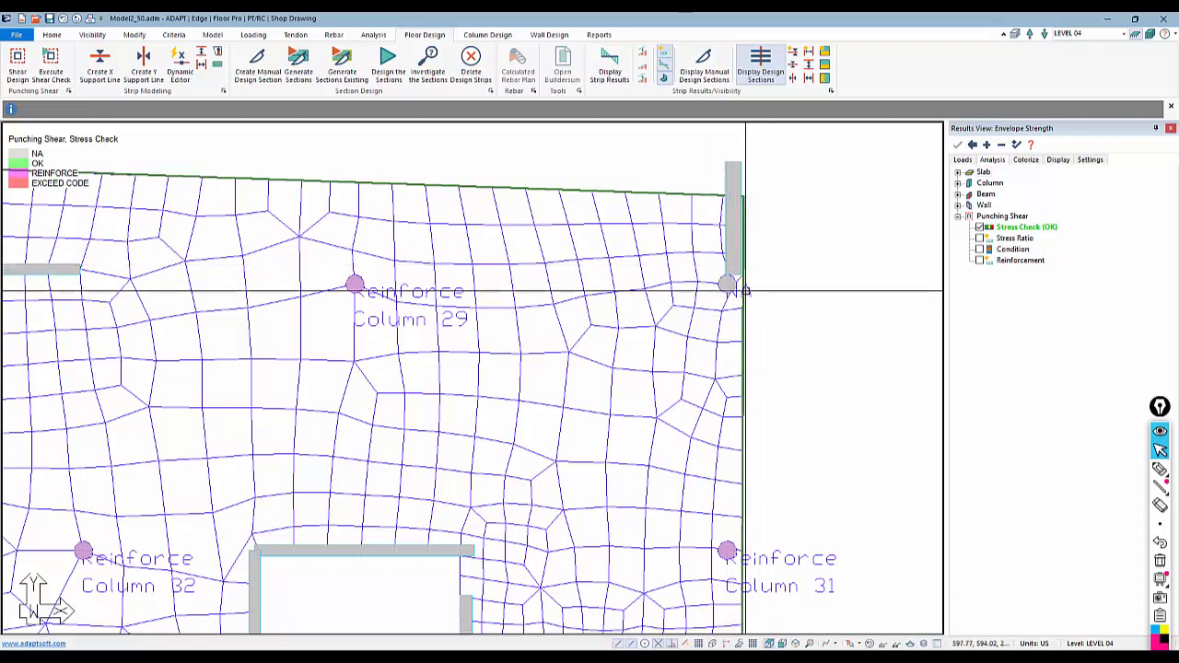
pyautogui.scroll(-1, 689, 206)
pyautogui.scroll(-1, 689, 205)
pyautogui.scroll(-1, 534, 216)
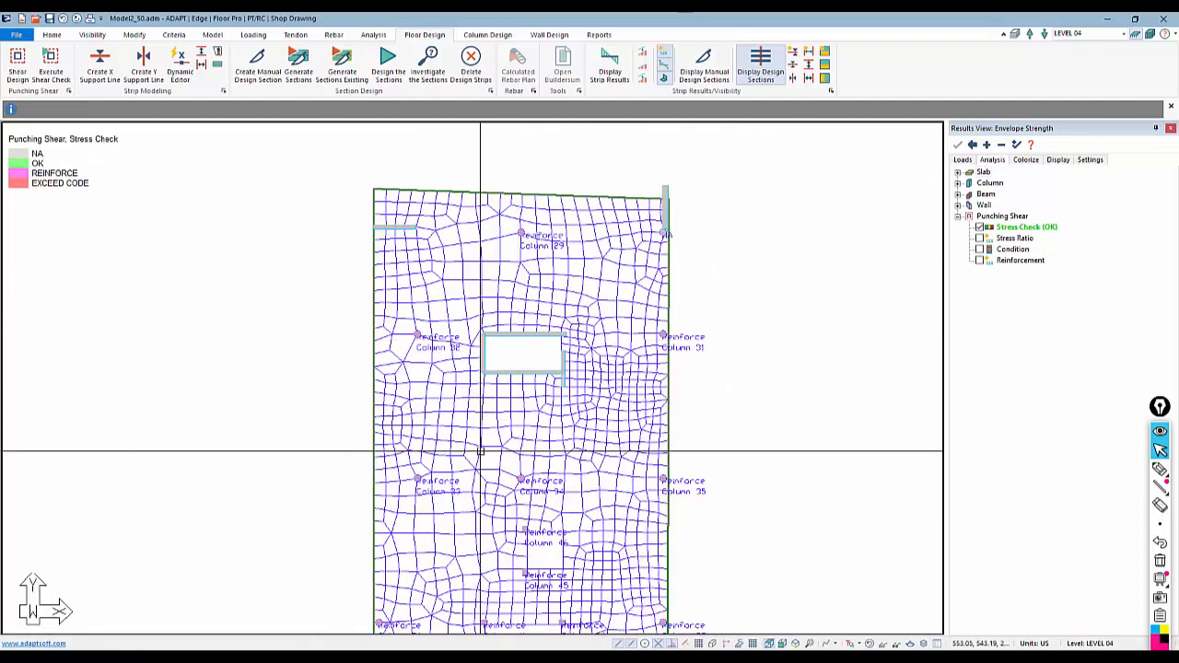
pyautogui.moveTo(494, 450); pyautogui.dragTo(516, 353, button='middle')
pyautogui.scroll(-1, 513, 359)
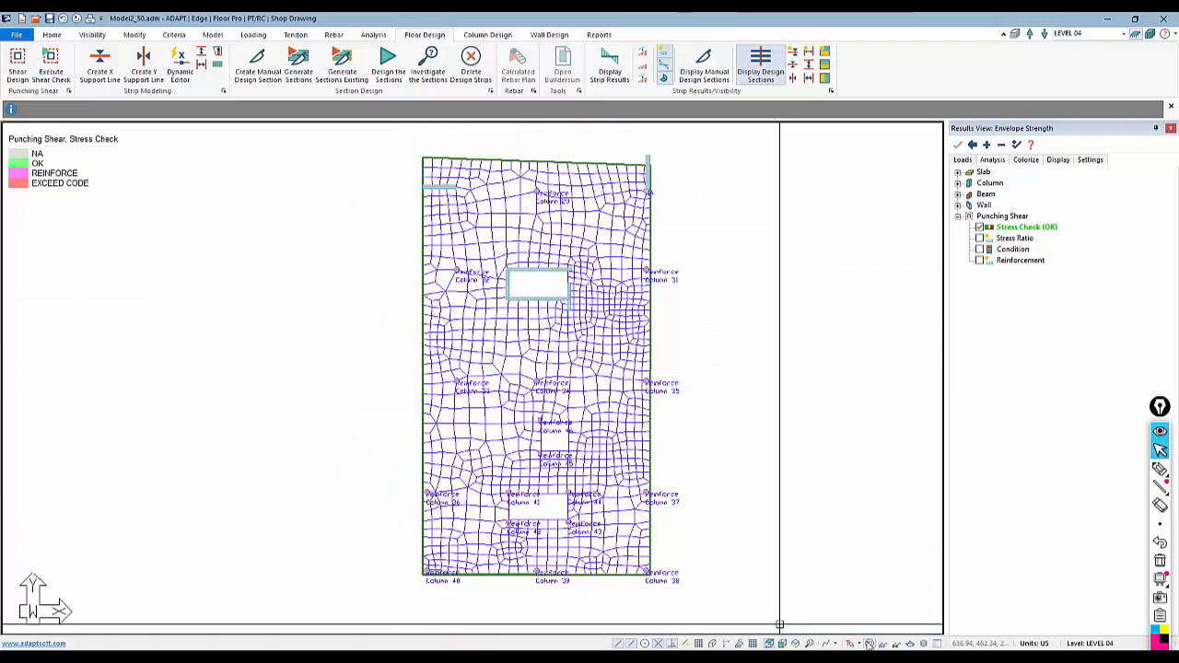
# Hide the mesh and display the punching shear stress ratios, followed by the column condition types
pyautogui.click(868, 643)
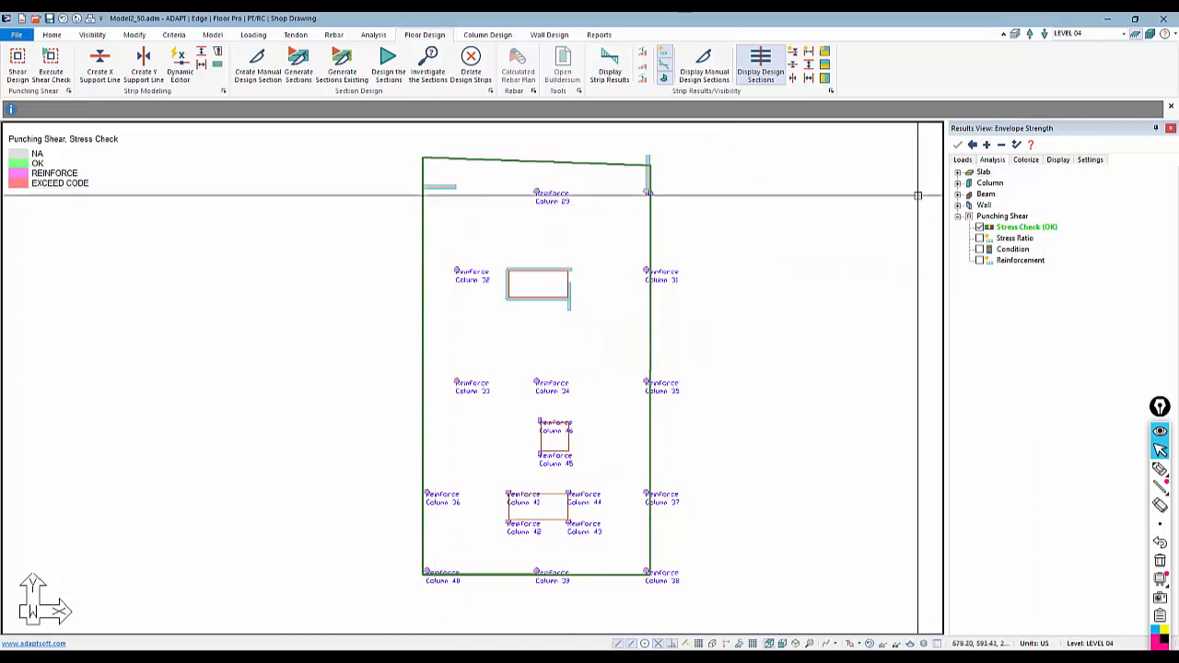
pyautogui.click(979, 238)
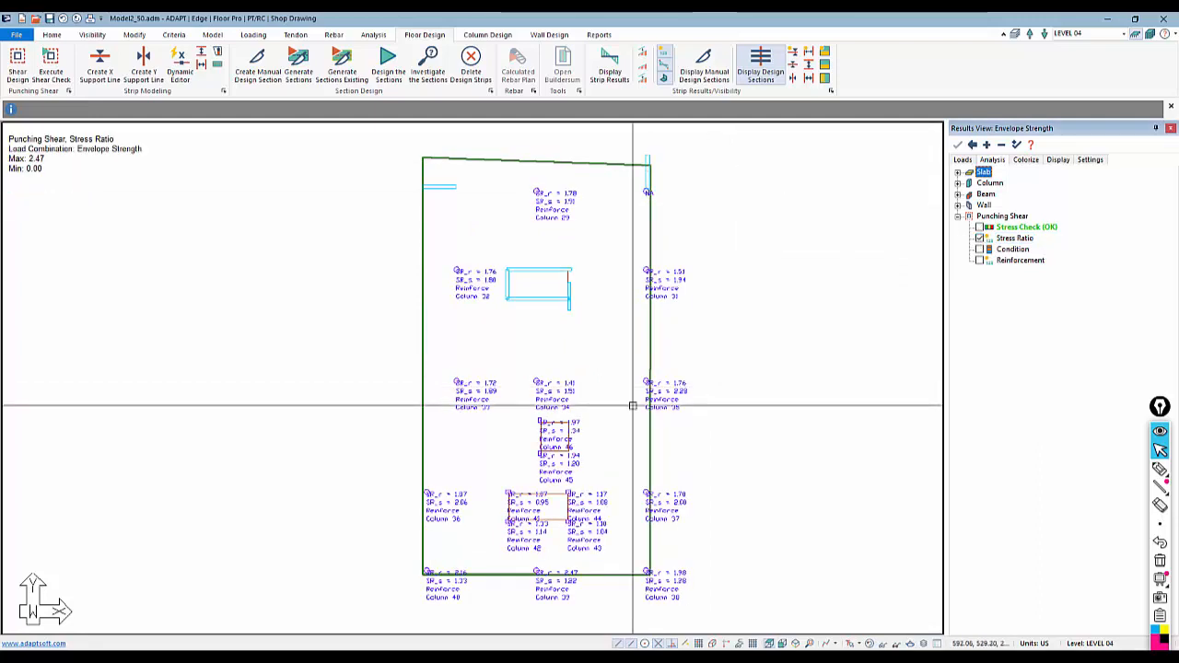
pyautogui.scroll(3, 490, 364)
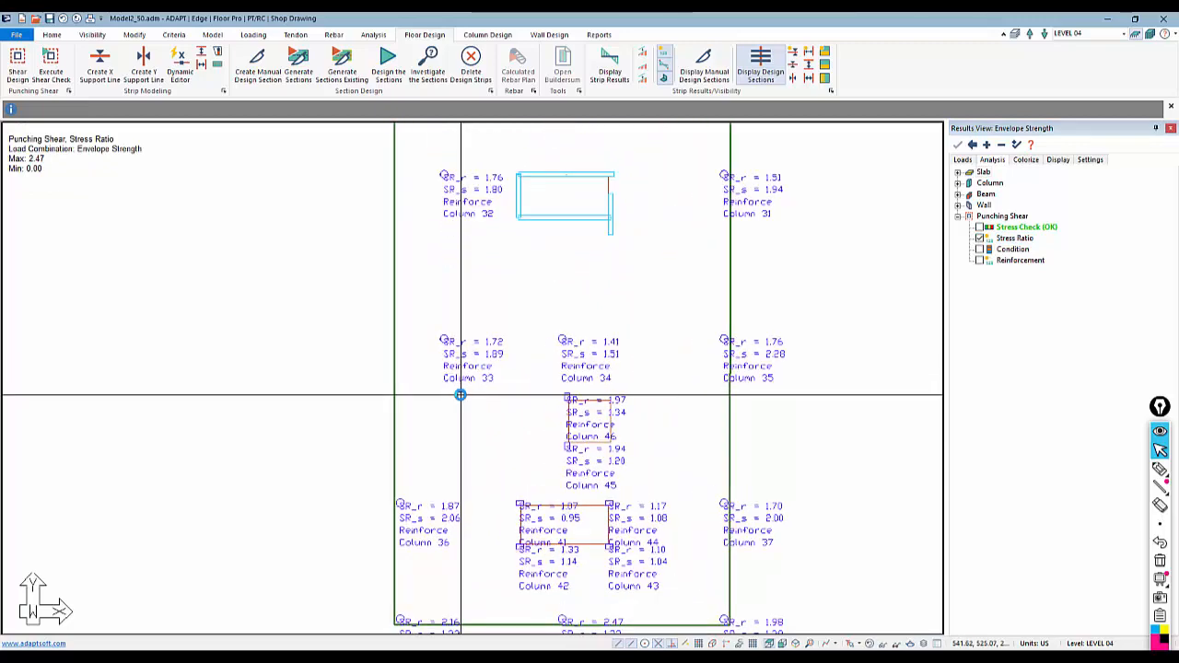
pyautogui.click(980, 248)
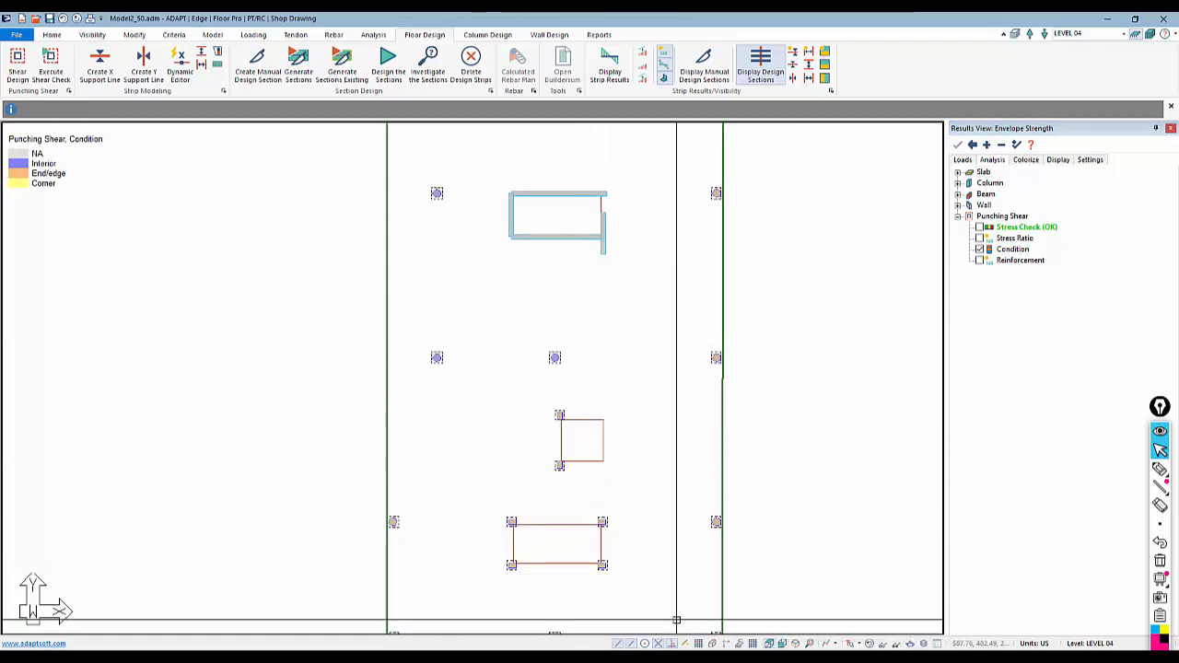
# Hide the elements above the slab from a front elevation view, returning to the top plan view
pyautogui.click(782, 643)
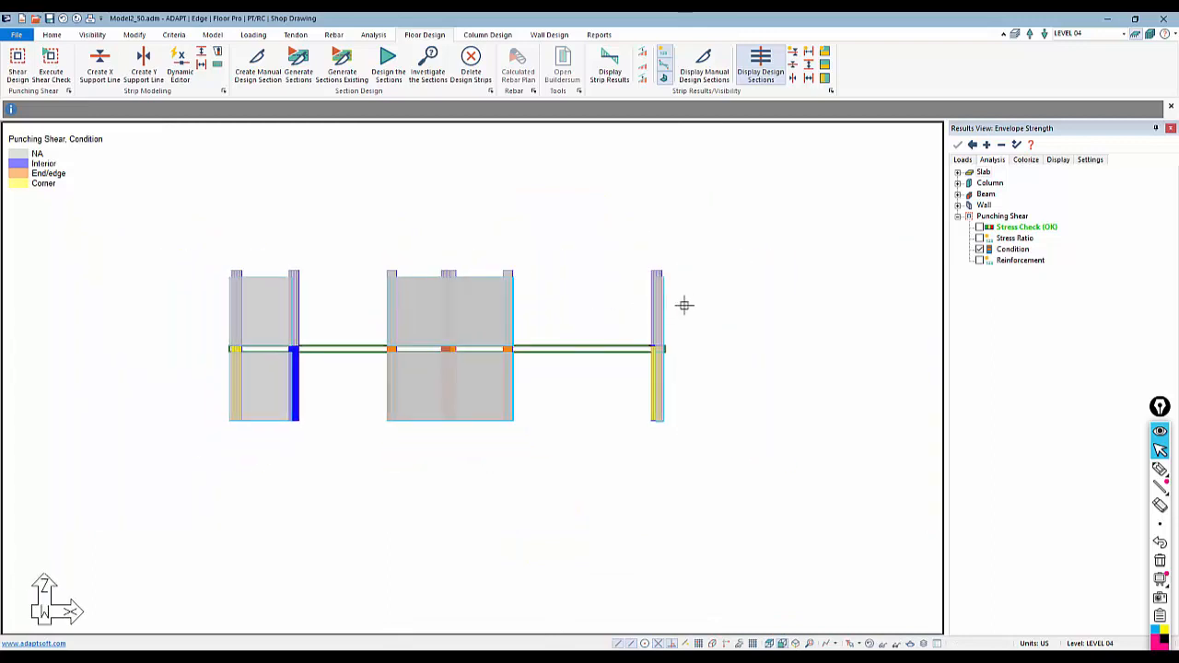
pyautogui.moveTo(522, 267); pyautogui.dragTo(170, 217)
pyautogui.rightClick(330, 242)
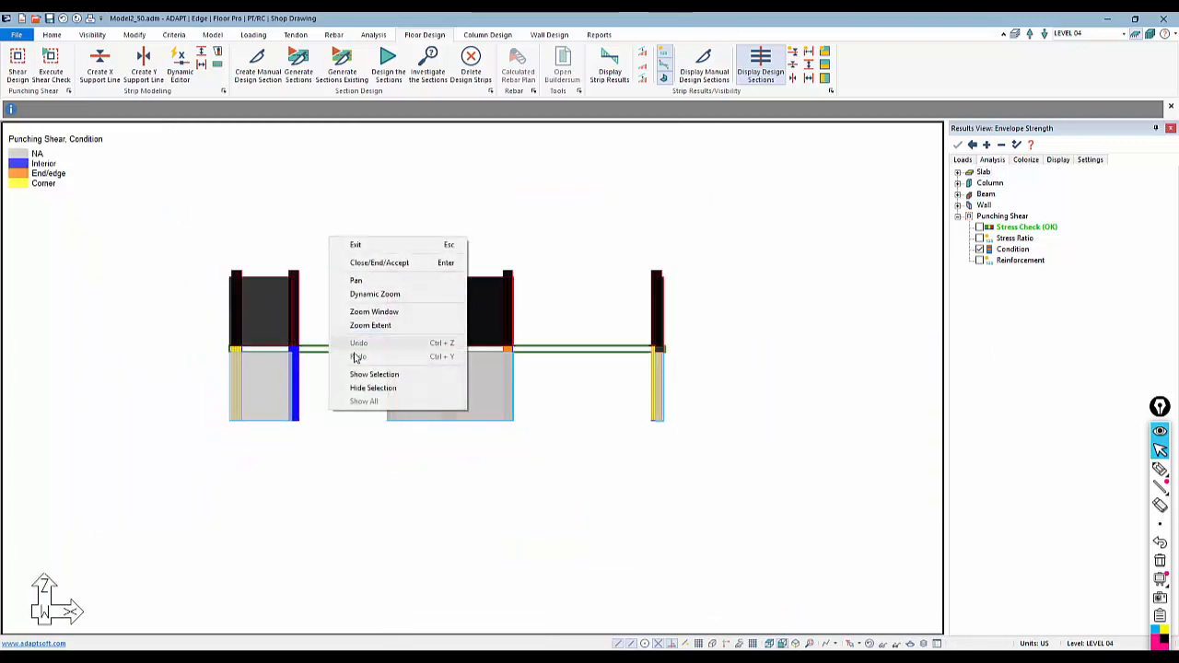
pyautogui.click(369, 387)
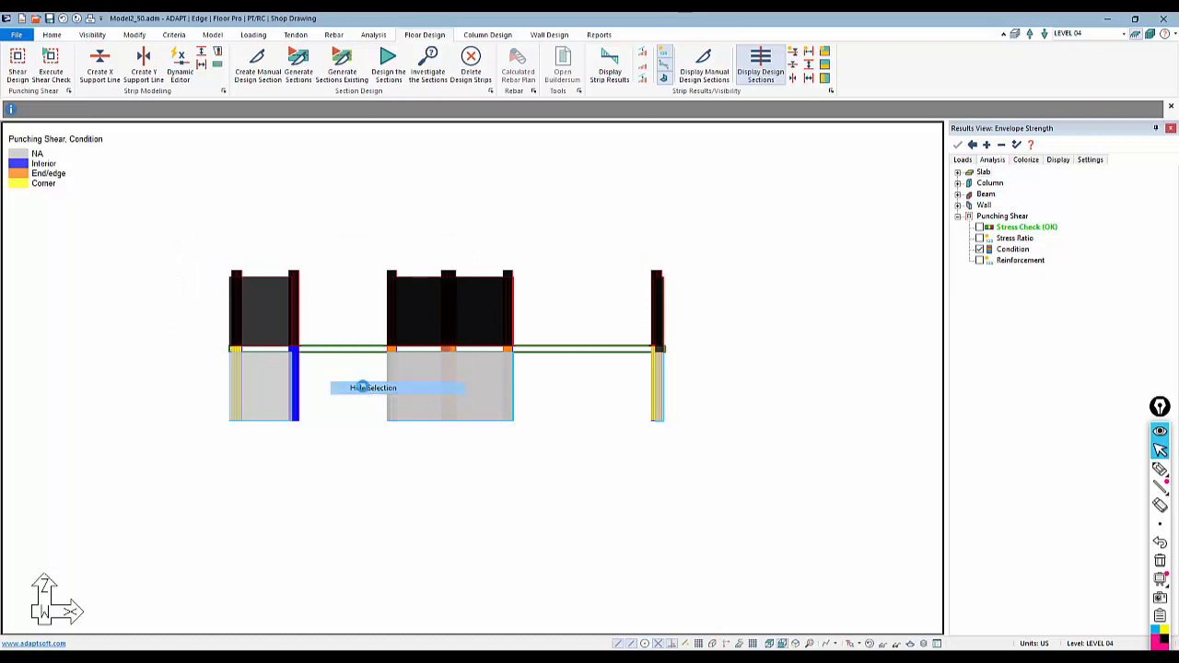
pyautogui.click(767, 642)
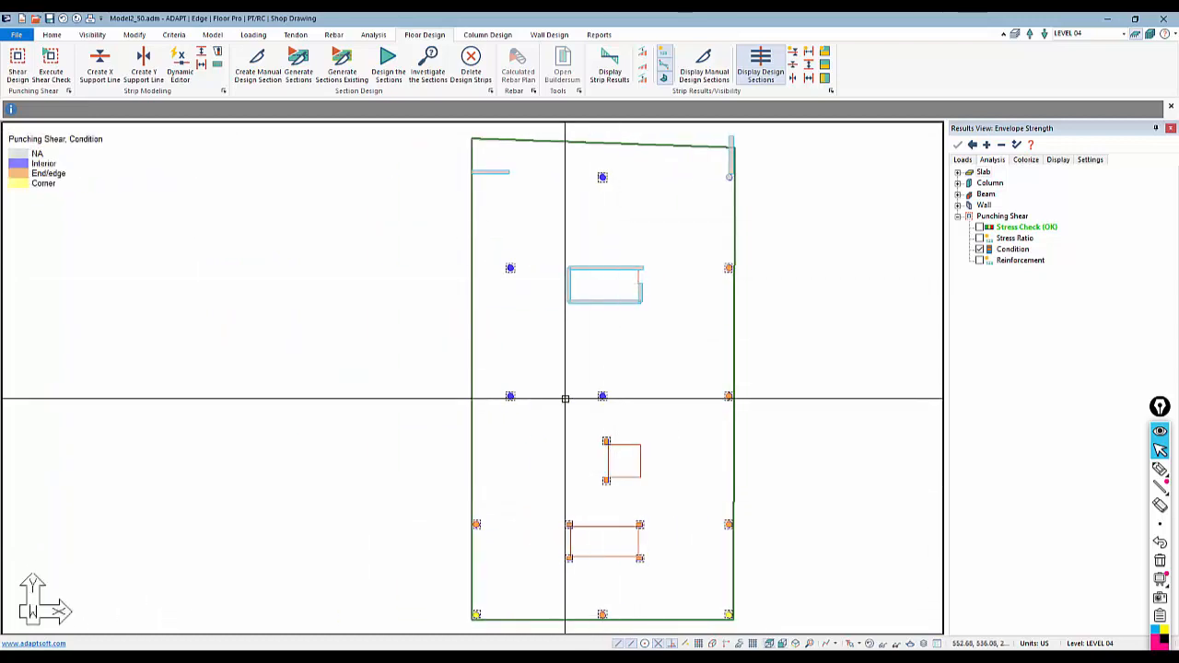
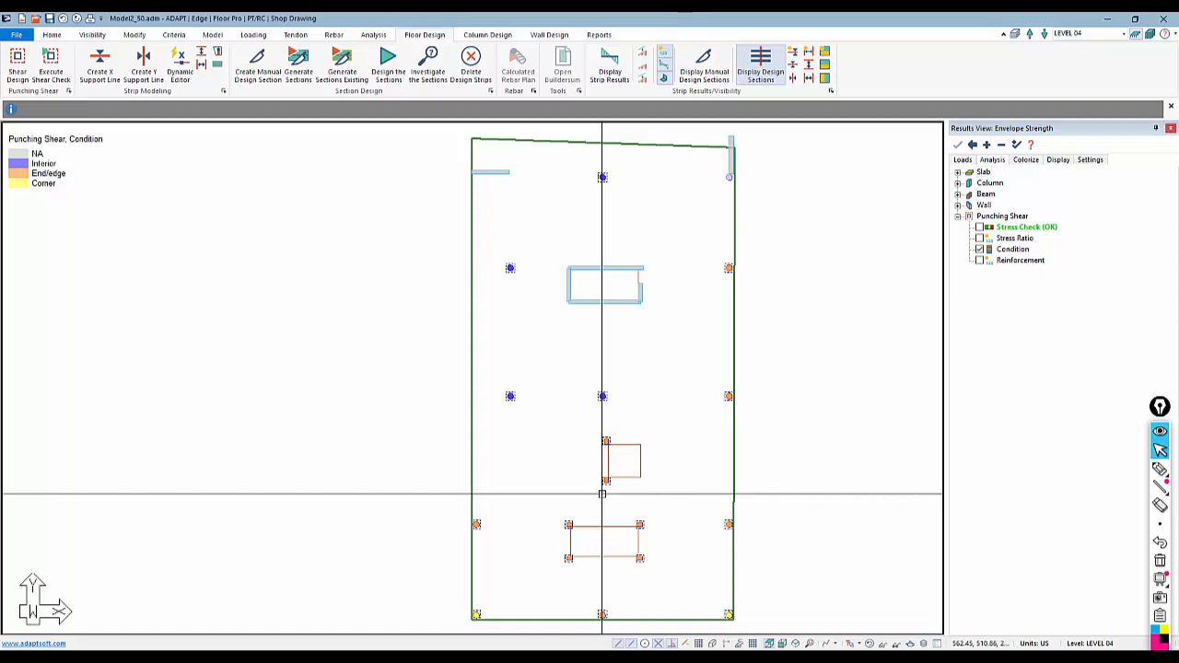
pyautogui.click(1157, 470)
pyautogui.moveTo(712, 272)
pyautogui.mouseDown()
pyautogui.moveTo(744, 545)
pyautogui.moveTo(727, 275)
pyautogui.mouseUp()
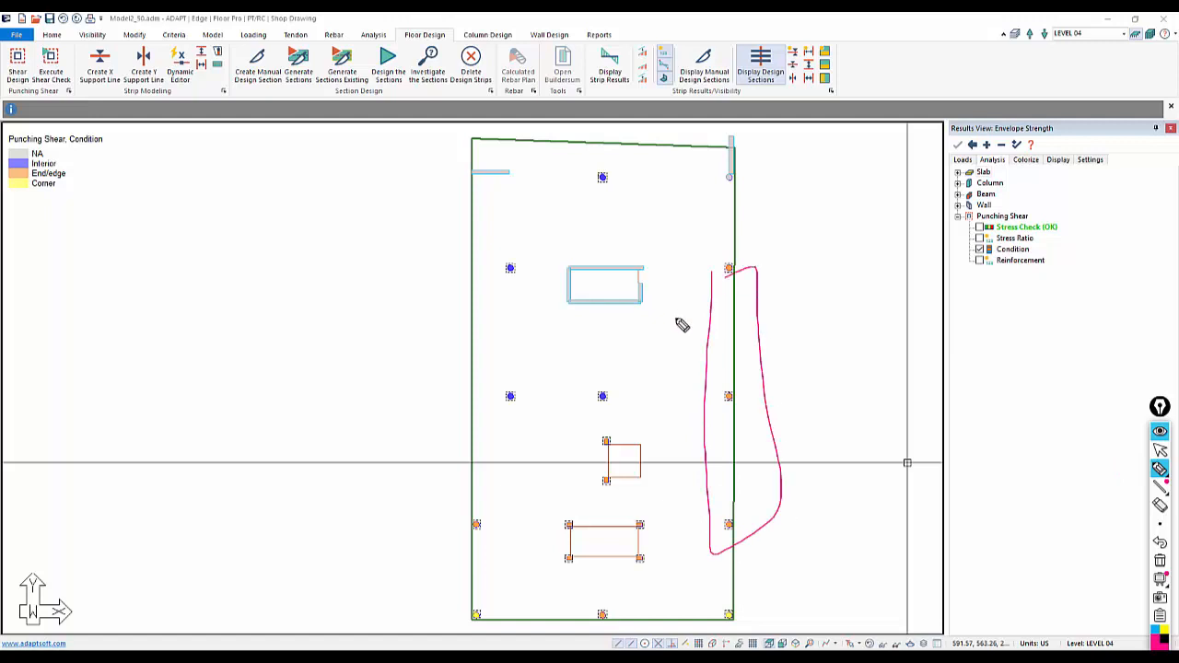
pyautogui.moveTo(468, 532); pyautogui.dragTo(440, 527)
pyautogui.moveTo(601, 620); pyautogui.dragTo(590, 608)
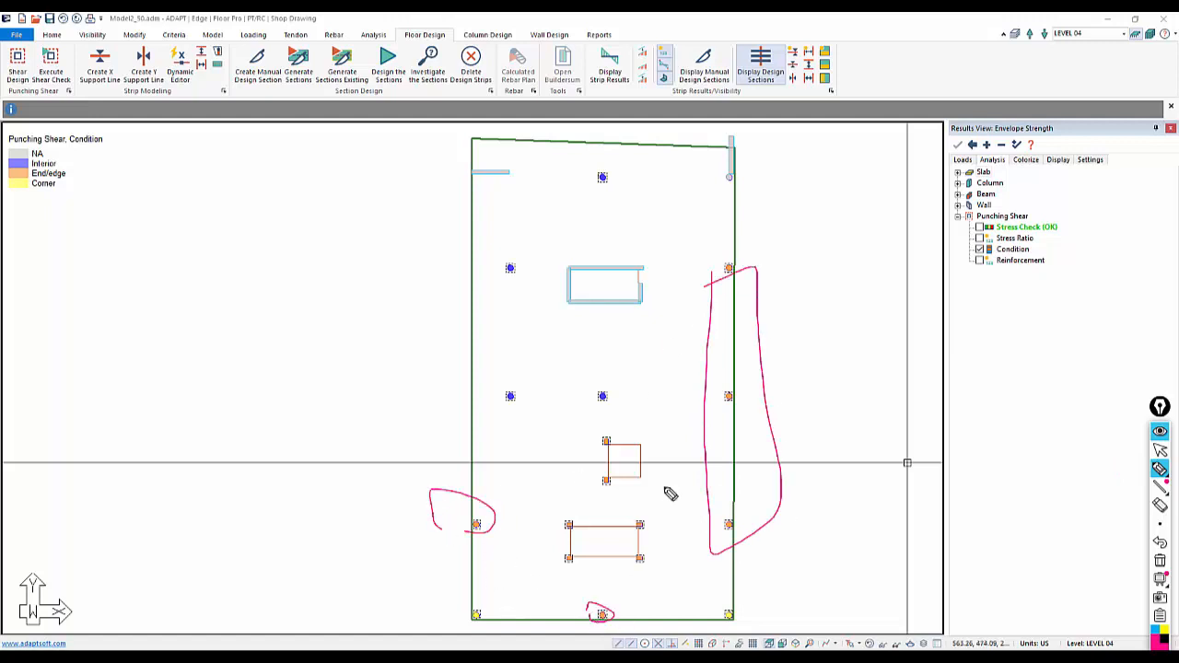
pyautogui.moveTo(718, 261); pyautogui.dragTo(730, 288)
pyautogui.moveTo(732, 392)
pyautogui.mouseDown()
pyautogui.moveTo(731, 413)
pyautogui.moveTo(739, 389)
pyautogui.moveTo(727, 393)
pyautogui.mouseUp()
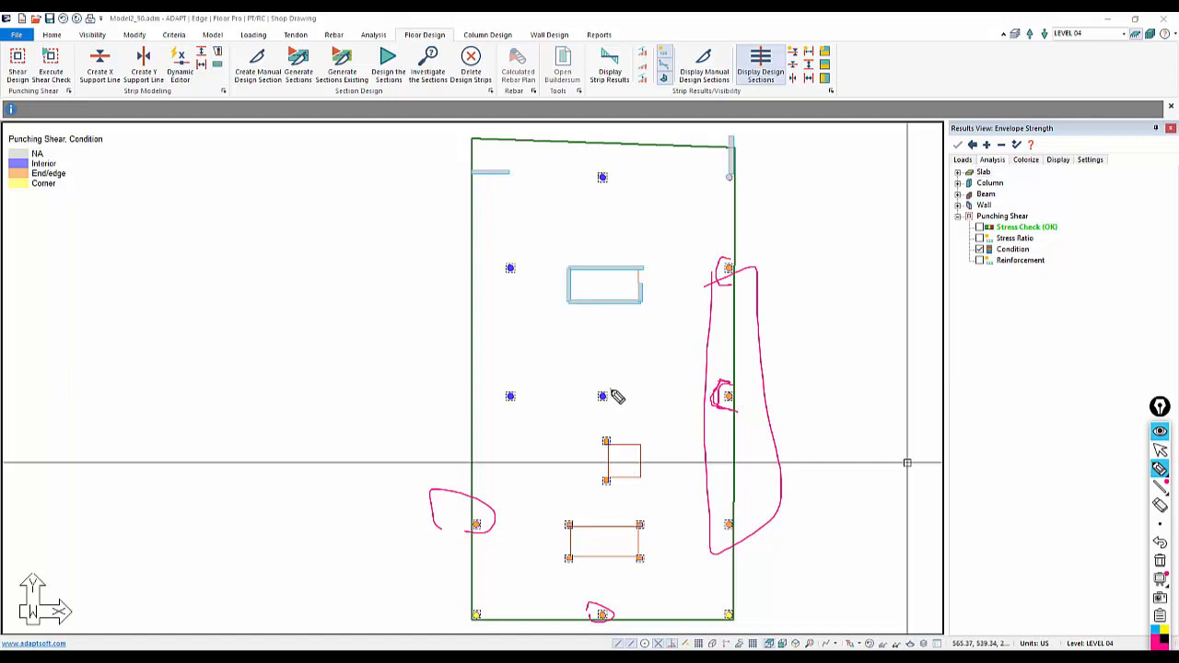
pyautogui.moveTo(612, 405)
pyautogui.mouseDown()
pyautogui.moveTo(600, 410)
pyautogui.moveTo(608, 388)
pyautogui.mouseUp()
pyautogui.moveTo(719, 617); pyautogui.dragTo(733, 595)
pyautogui.moveTo(490, 615); pyautogui.dragTo(460, 612)
pyautogui.click(1158, 561)
pyautogui.click(1159, 450)
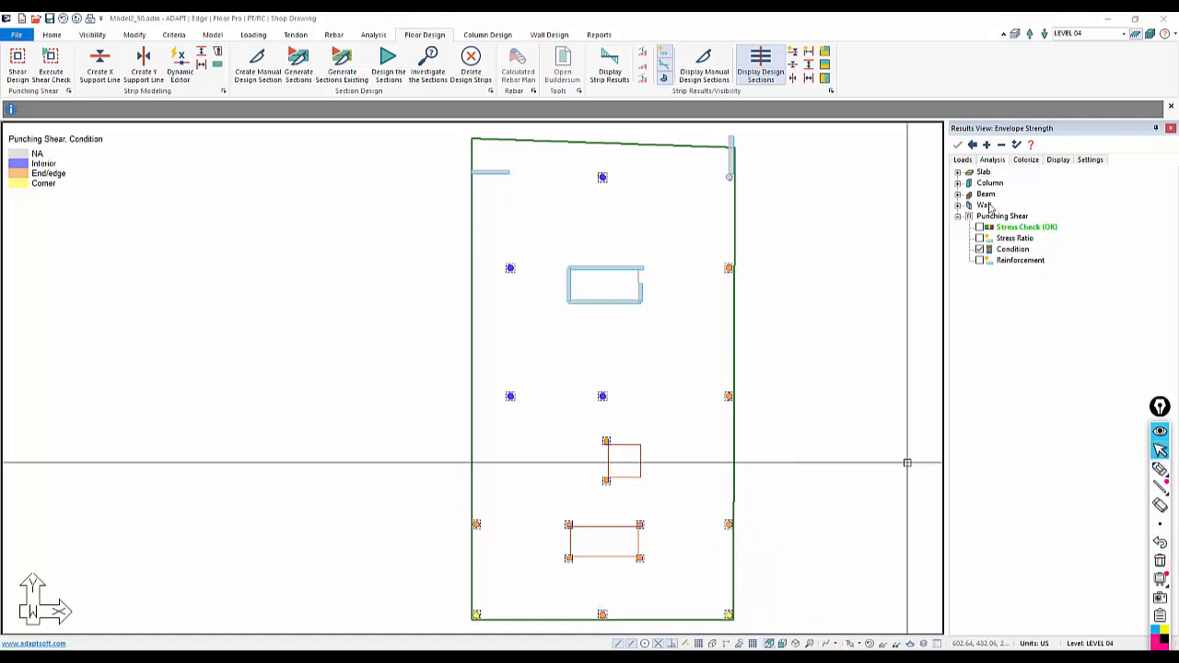
# Display the punching shear stud rail reinforcement and zoom in on a top column's stud rail label
pyautogui.click(979, 261)
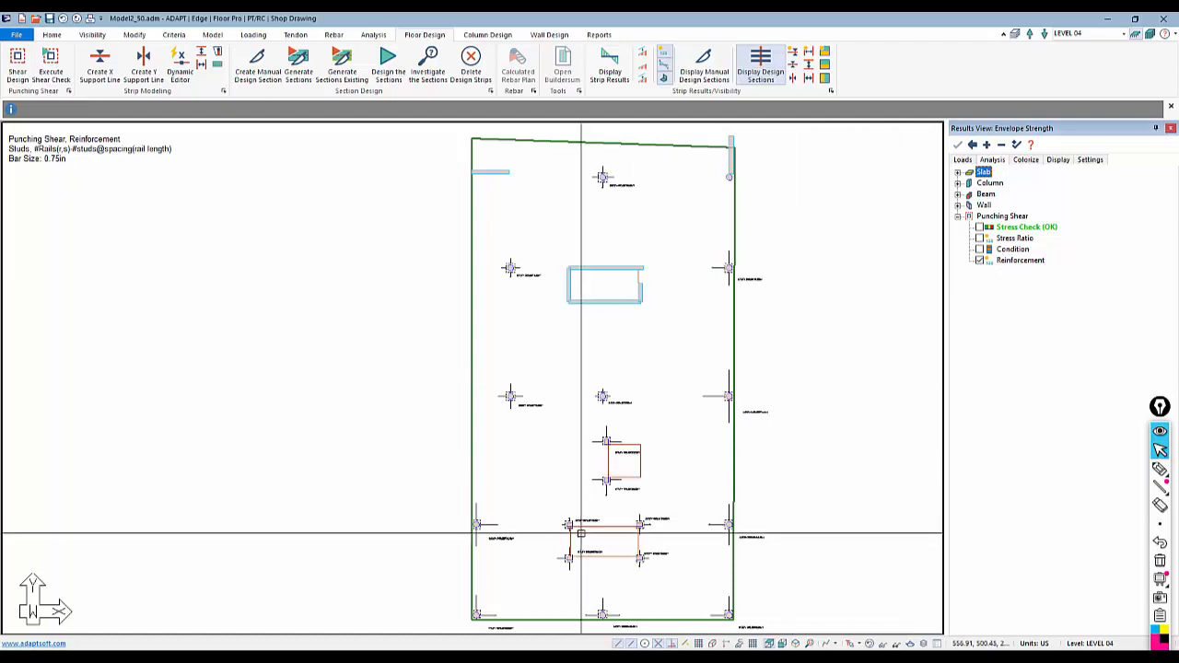
pyautogui.moveTo(555, 582); pyautogui.dragTo(567, 547, button='middle')
pyautogui.scroll(-1, 603, 569)
pyautogui.scroll(4, 613, 180)
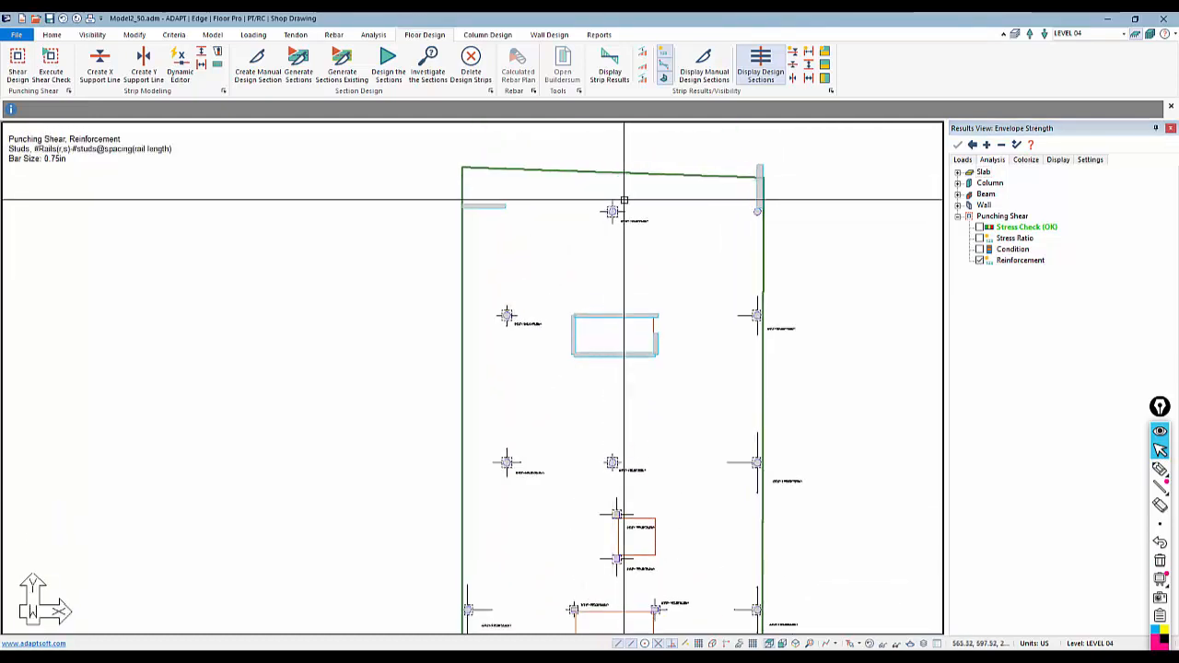
pyautogui.scroll(6, 619, 196)
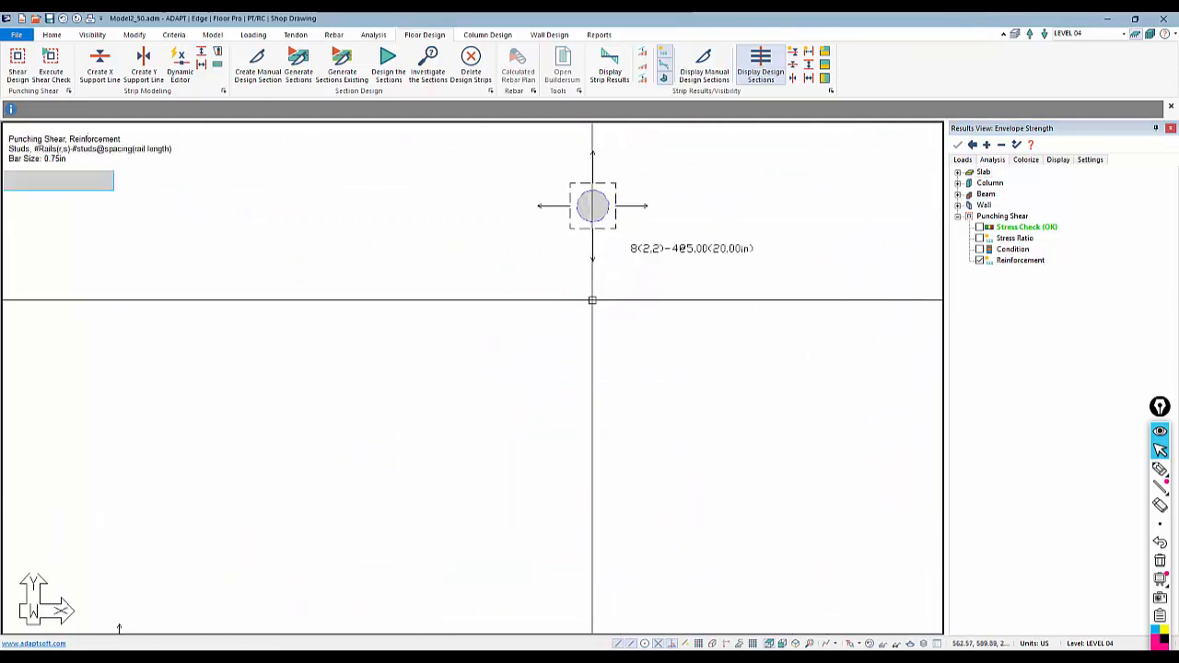
pyautogui.scroll(2, 483, 294)
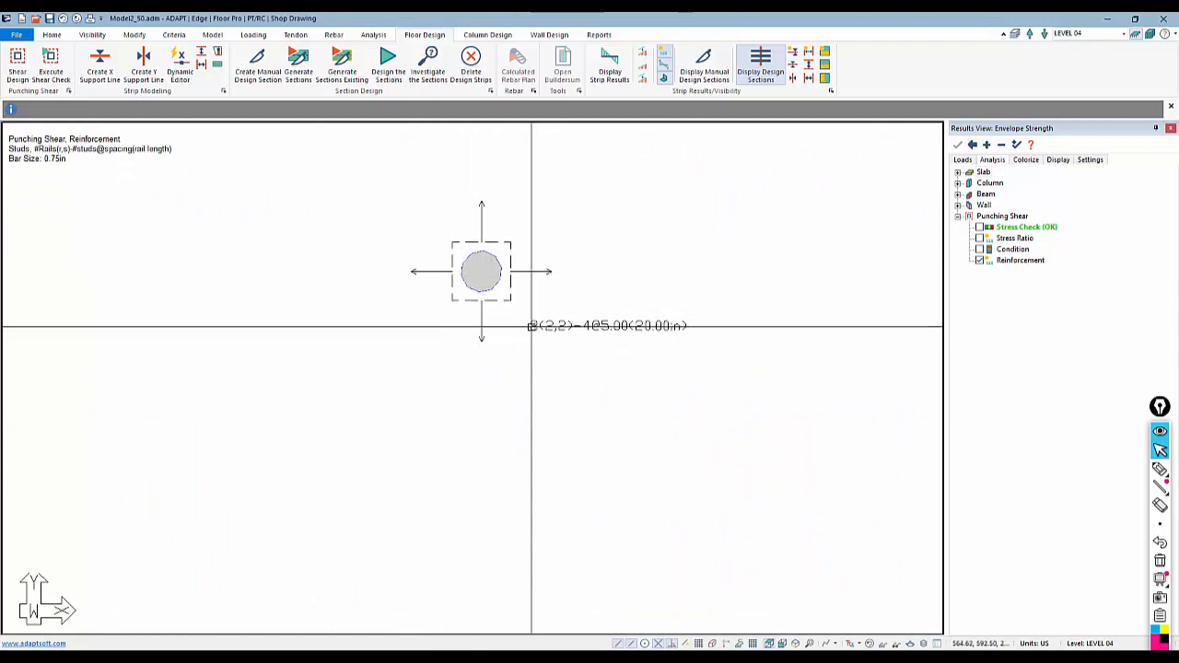
pyautogui.click(1160, 469)
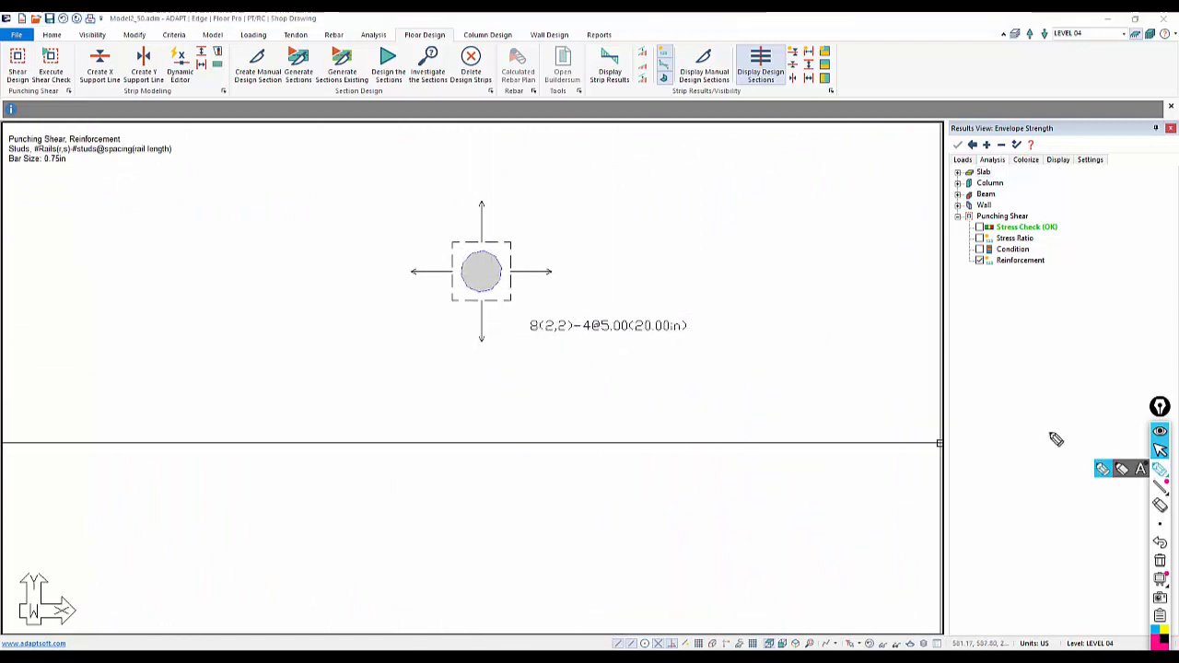
pyautogui.moveTo(514, 248)
pyautogui.mouseDown()
pyautogui.moveTo(546, 250)
pyautogui.moveTo(555, 274)
pyautogui.moveTo(544, 277)
pyautogui.mouseUp()
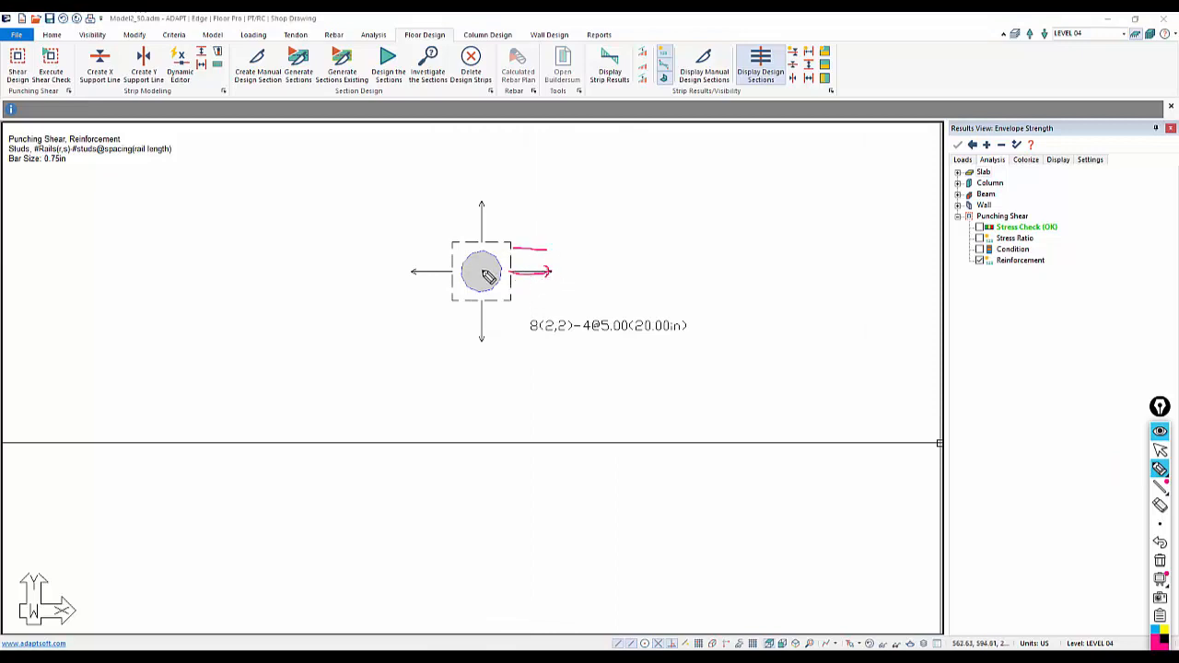
pyautogui.moveTo(478, 206)
pyautogui.mouseDown()
pyautogui.moveTo(523, 197)
pyautogui.moveTo(511, 235)
pyautogui.mouseUp()
pyautogui.moveTo(514, 296); pyautogui.dragTo(543, 295)
pyautogui.moveTo(449, 192)
pyautogui.mouseDown()
pyautogui.moveTo(451, 247)
pyautogui.moveTo(390, 244)
pyautogui.mouseUp()
pyautogui.moveTo(446, 292); pyautogui.dragTo(375, 295)
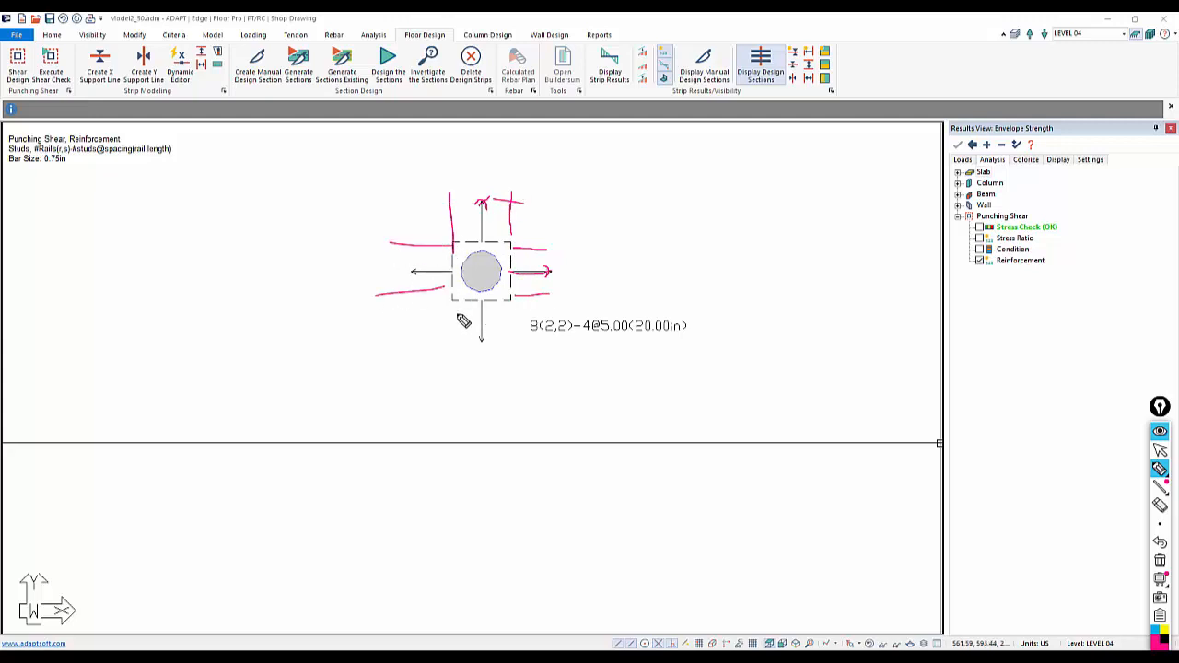
pyautogui.moveTo(456, 303); pyautogui.dragTo(458, 374)
pyautogui.moveTo(506, 312); pyautogui.dragTo(507, 349)
pyautogui.moveTo(631, 338); pyautogui.dragTo(709, 348)
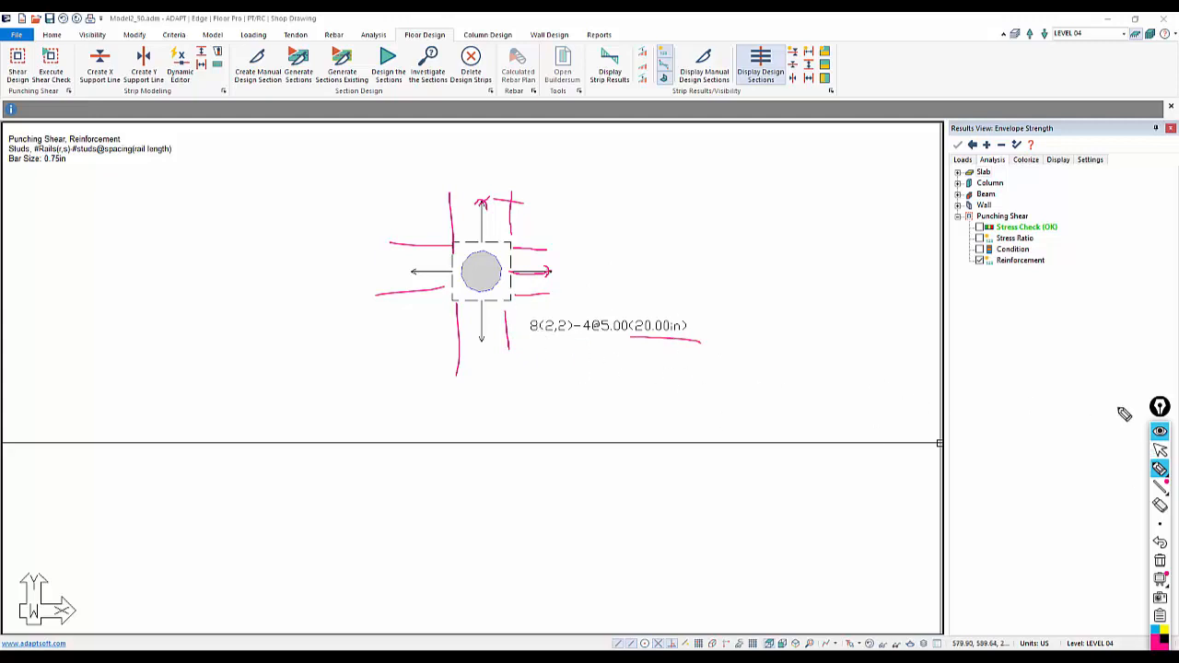
pyautogui.click(1160, 449)
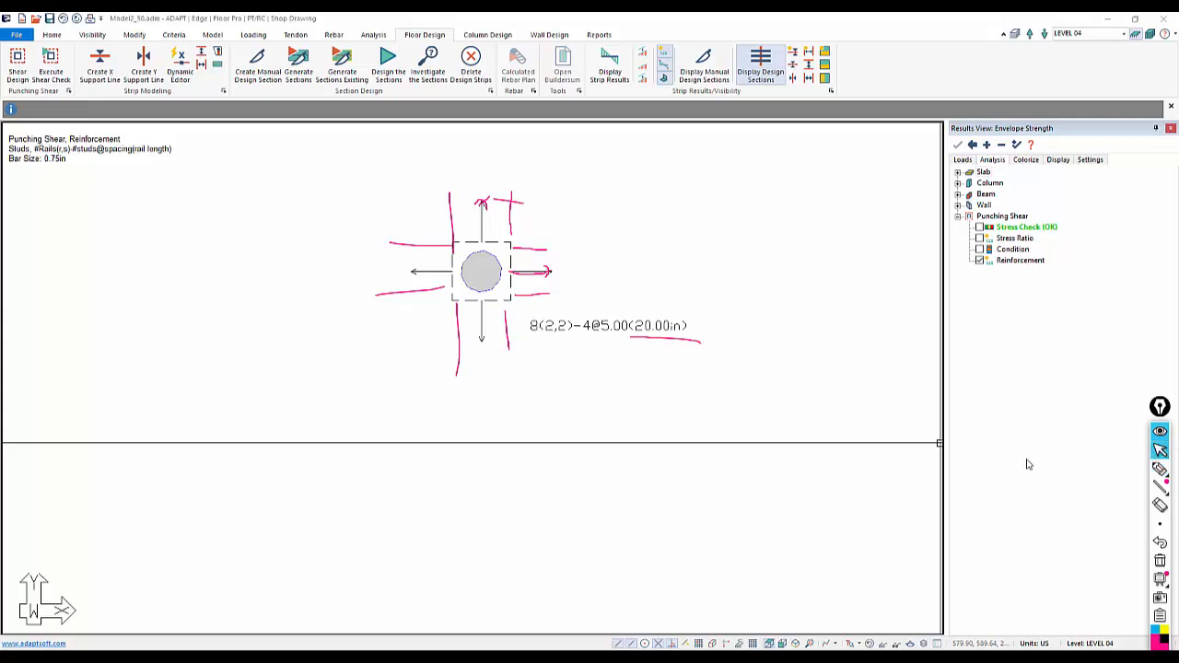
pyautogui.click(1159, 561)
# Open the punching shear reinforcement report from the reports, review the stud rail schedule and close it
pyautogui.scroll(-3, 474, 262)
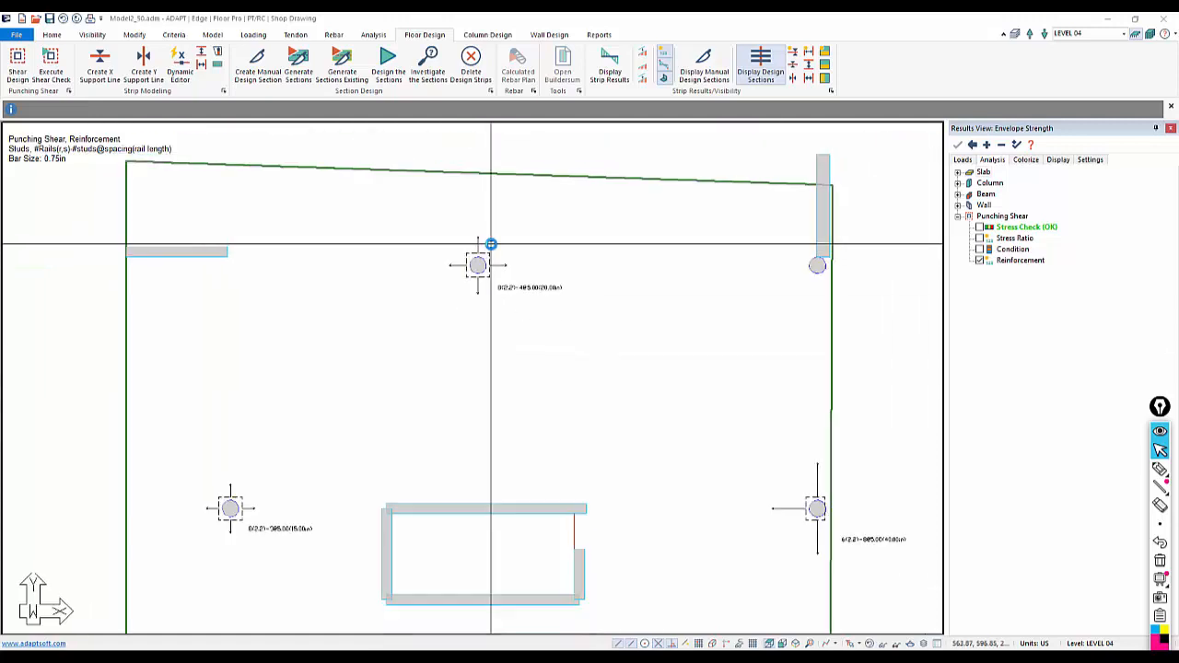
pyautogui.scroll(-5, 490, 244)
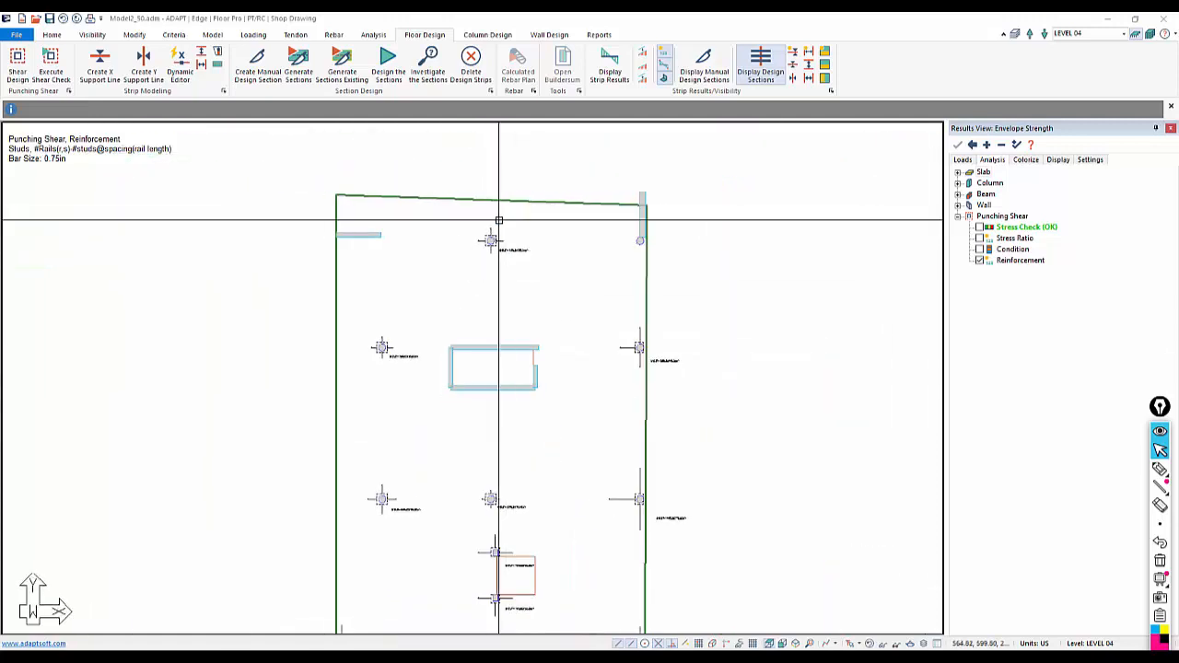
pyautogui.click(596, 35)
pyautogui.click(283, 71)
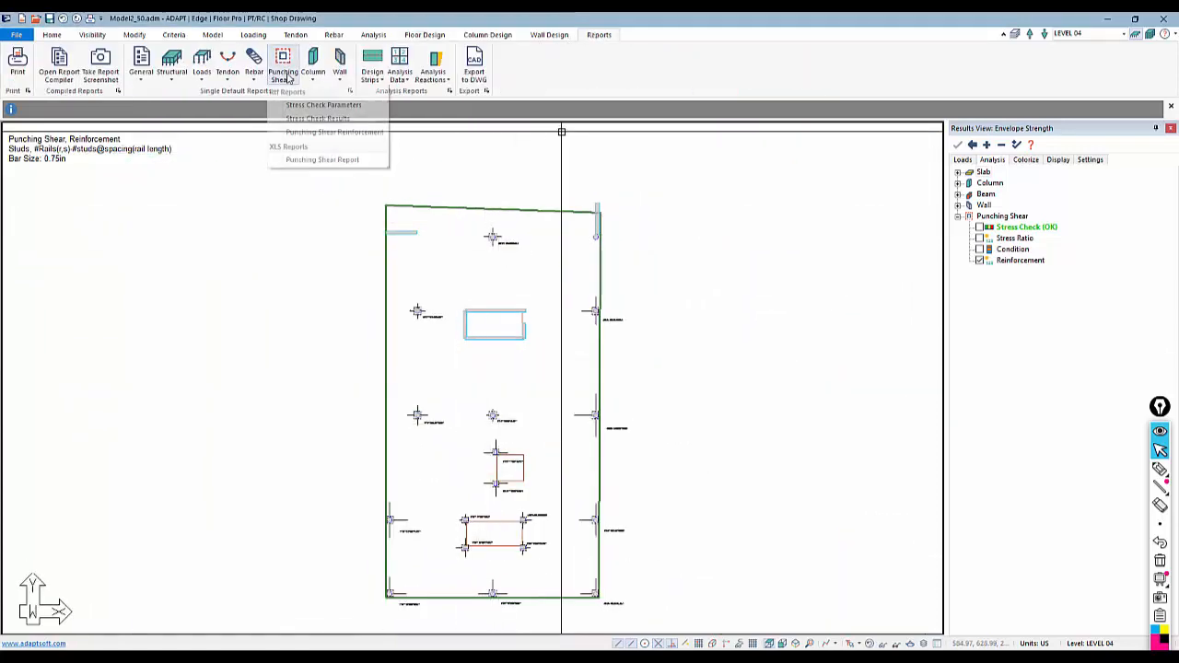
pyautogui.click(309, 133)
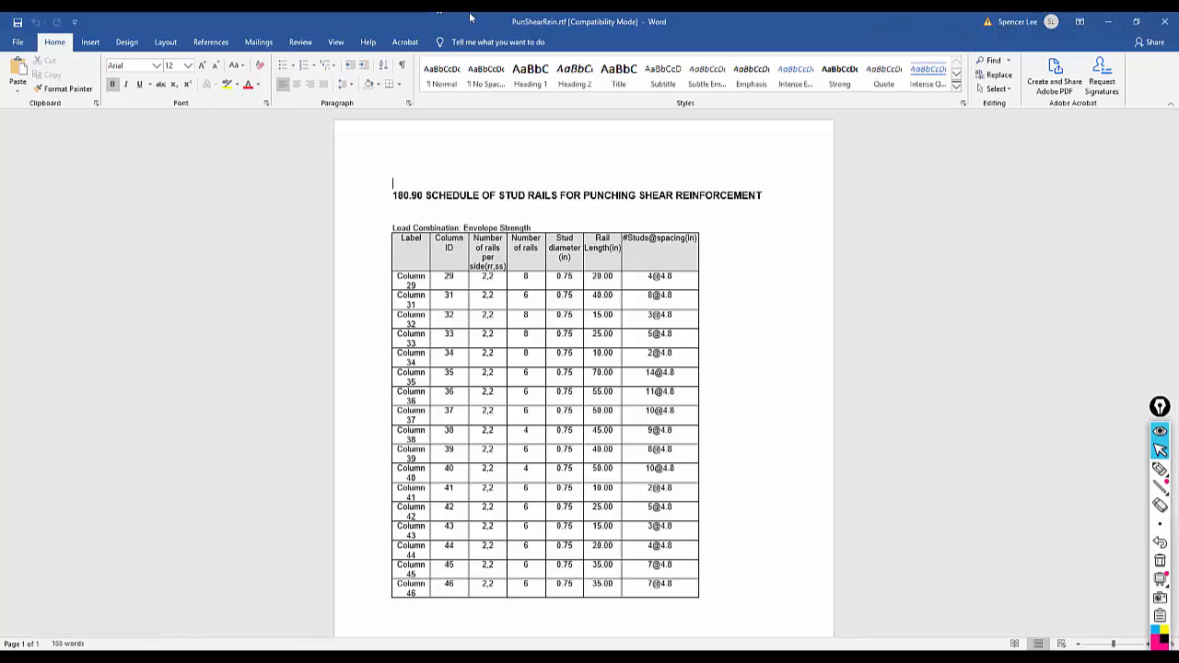
pyautogui.click(1165, 26)
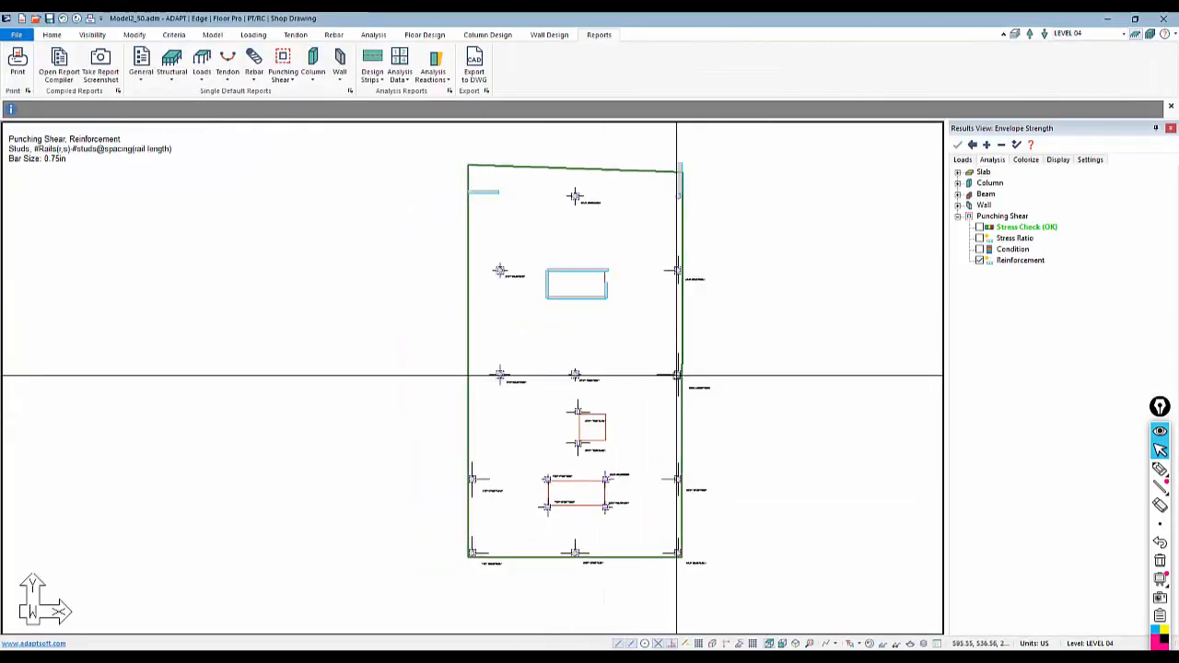
# Briefly show the punching shear stress check results, then hide them and collapse the punching shear results
pyautogui.click(979, 227)
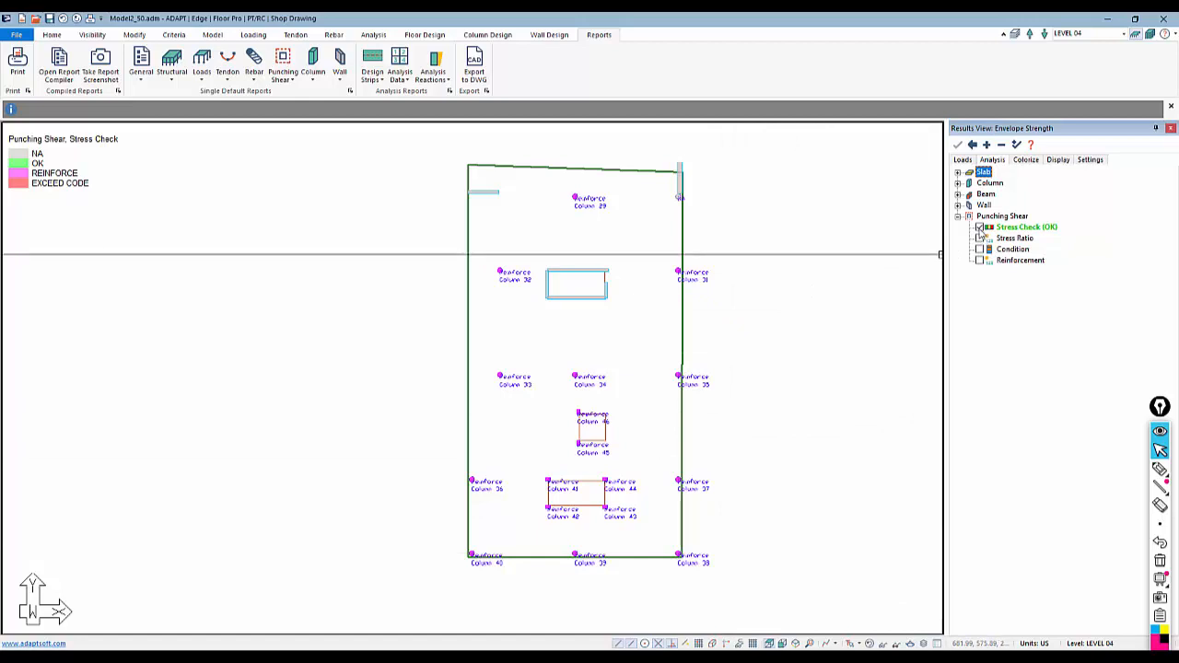
pyautogui.click(979, 227)
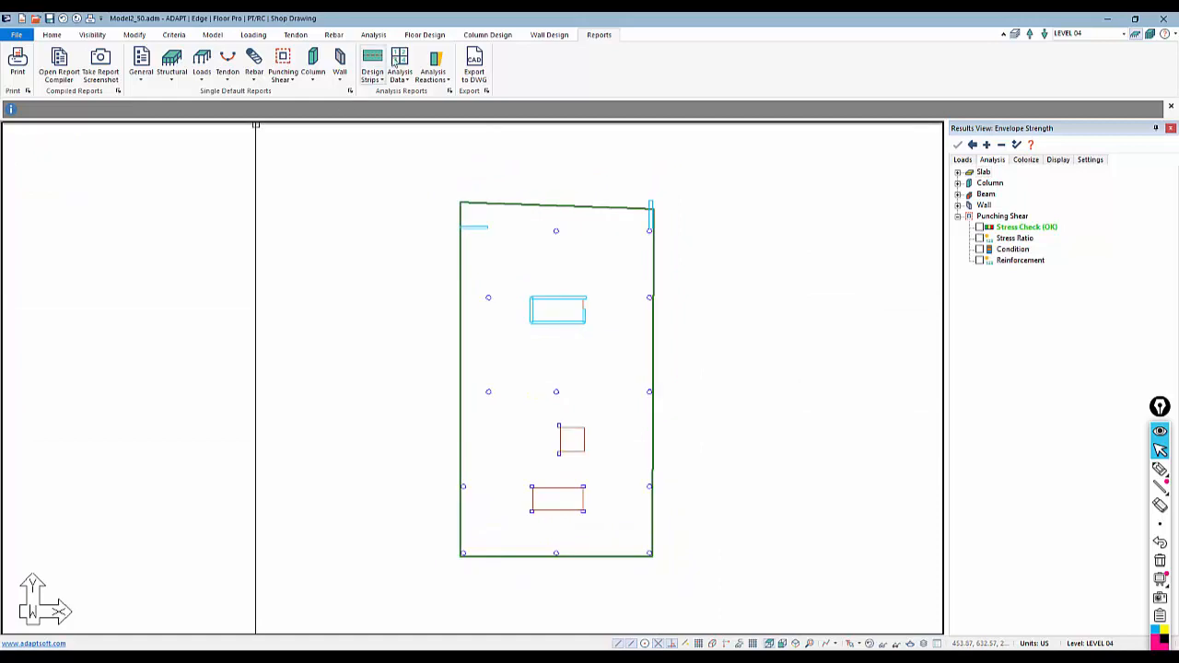
pyautogui.click(423, 36)
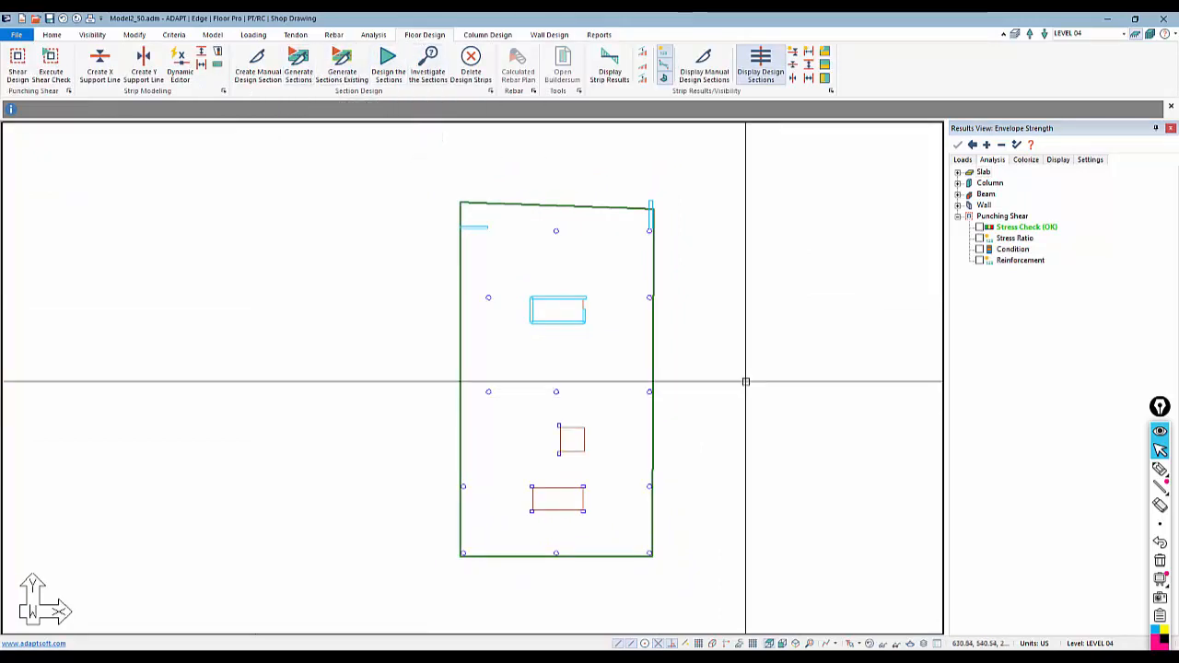
pyautogui.click(958, 216)
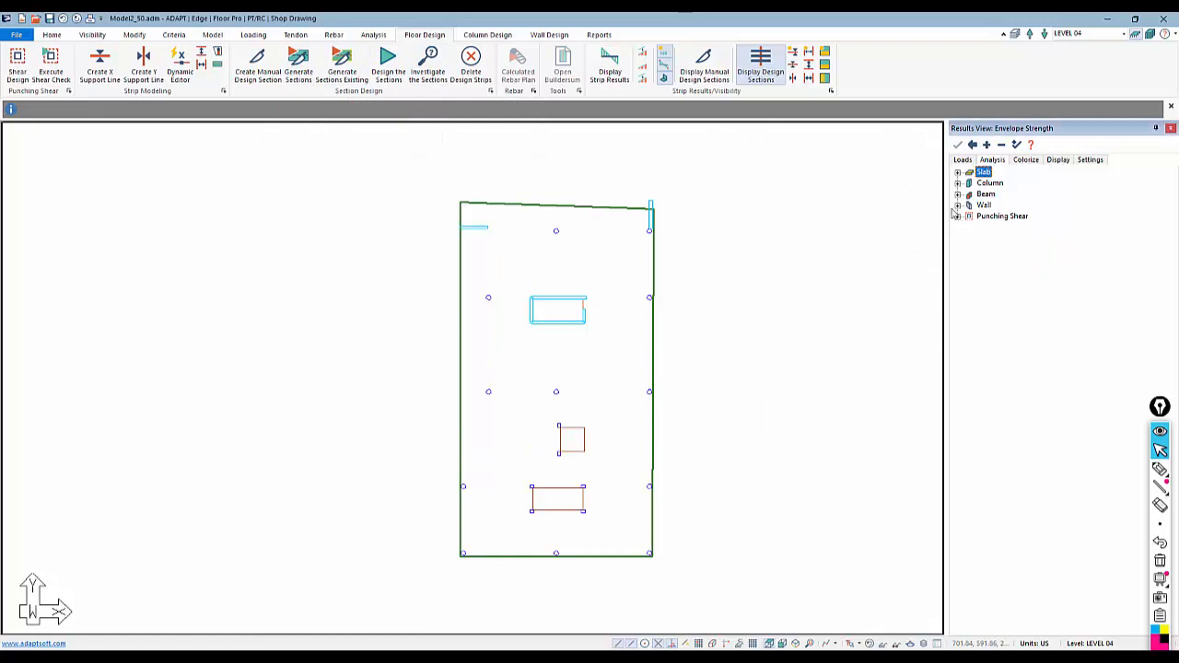
# Switch the results to the Service (Total Load) combination and display the slab's Z-translation deformation contours
pyautogui.click(963, 160)
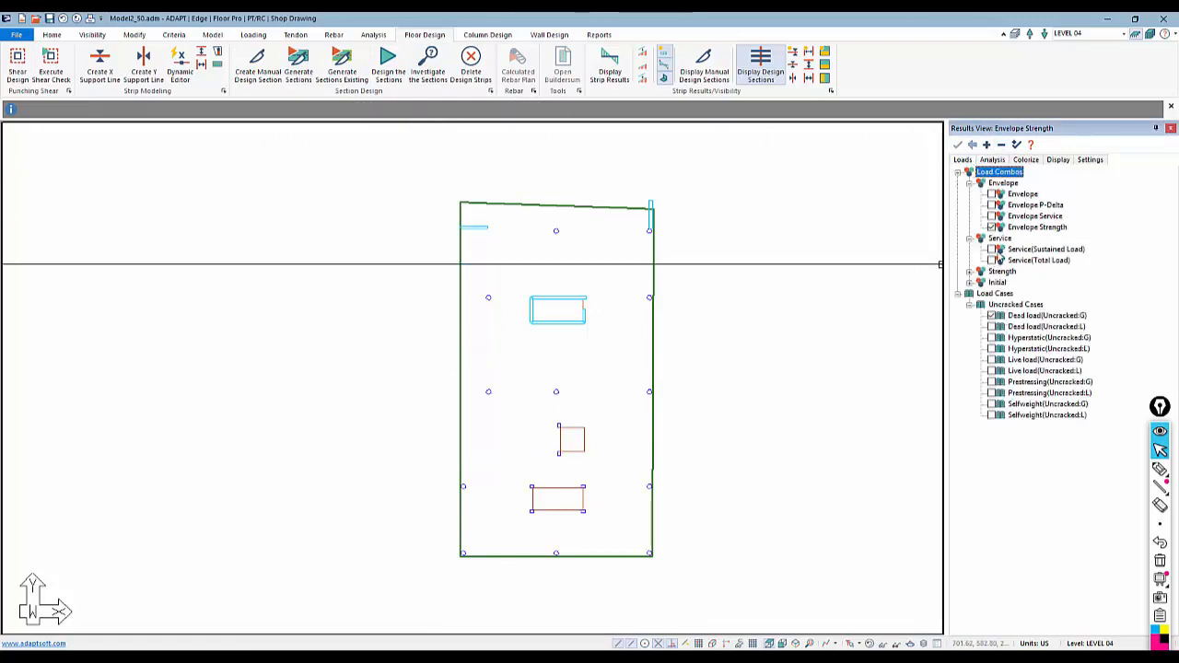
pyautogui.click(991, 260)
pyautogui.click(994, 161)
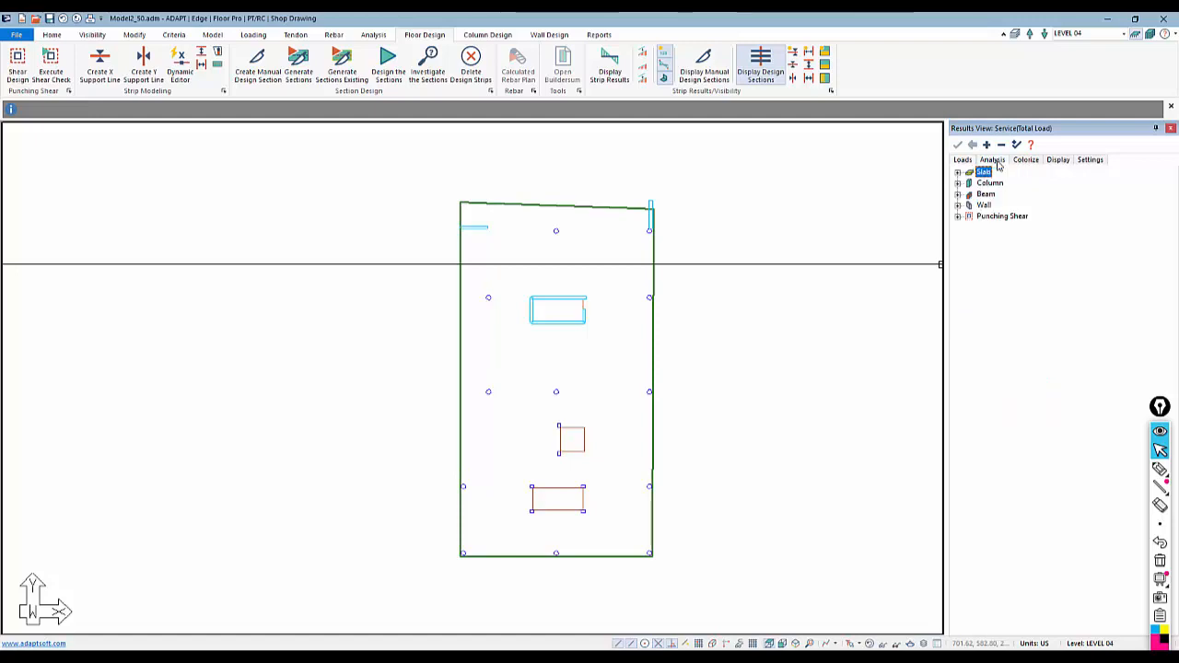
pyautogui.click(957, 174)
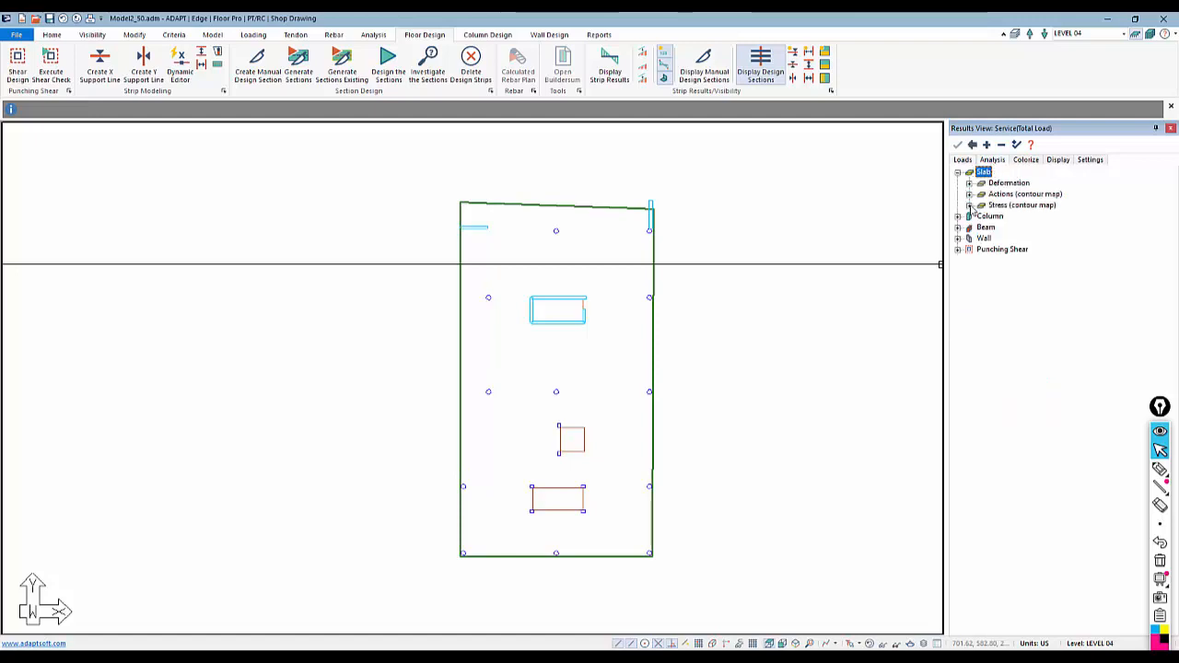
pyautogui.click(969, 184)
pyautogui.click(991, 215)
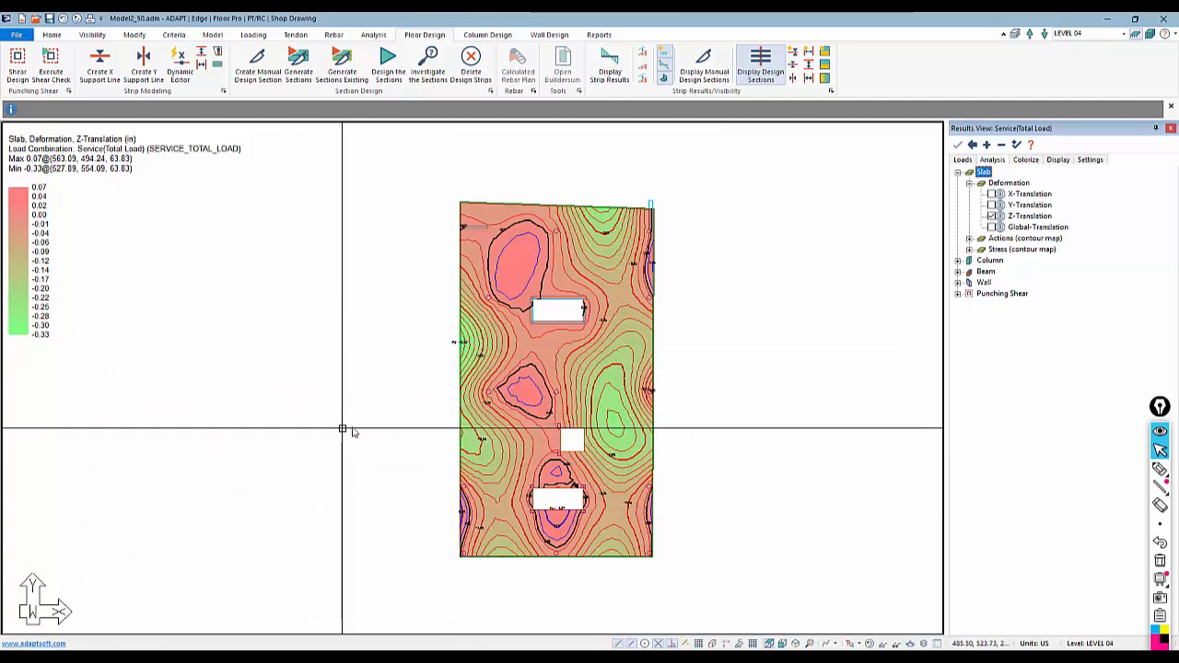
pyautogui.moveTo(342, 426); pyautogui.dragTo(406, 413, button='middle')
pyautogui.scroll(3, 535, 335)
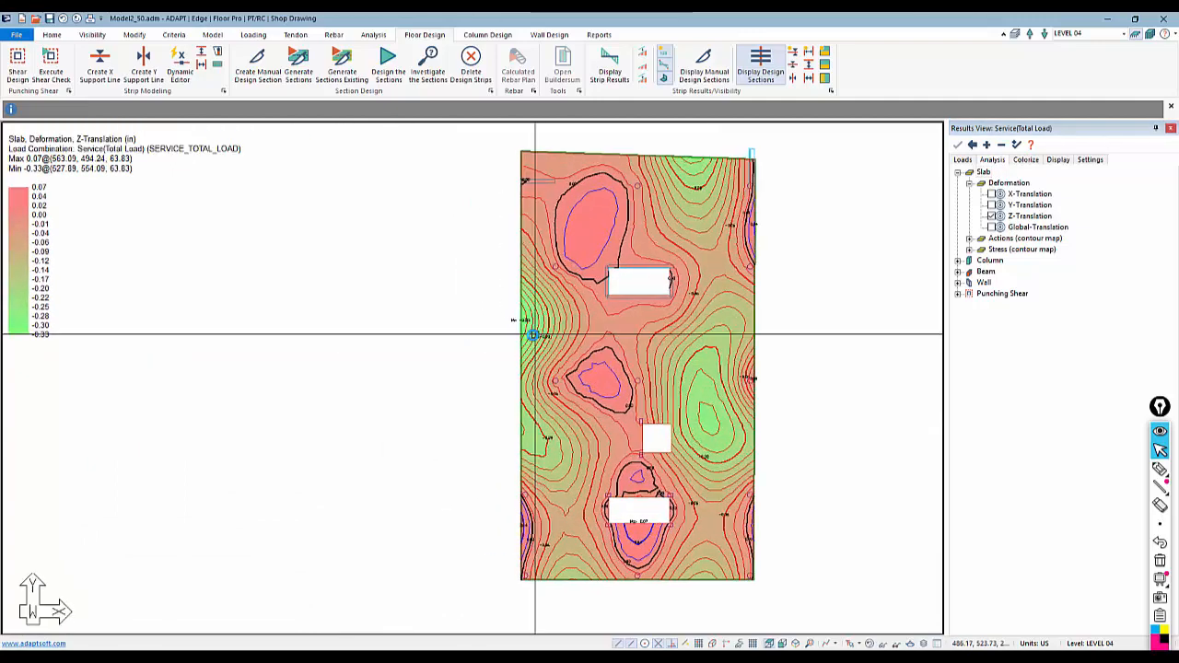
pyautogui.scroll(3, 535, 334)
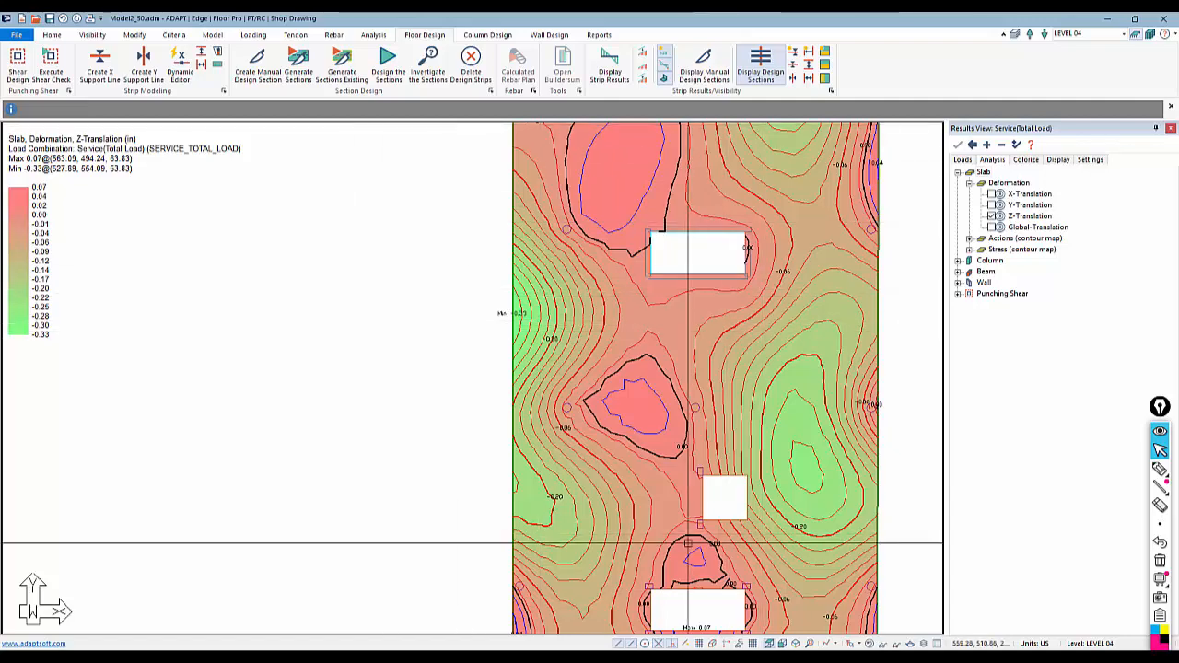
pyautogui.moveTo(747, 406); pyautogui.dragTo(626, 421, button='middle')
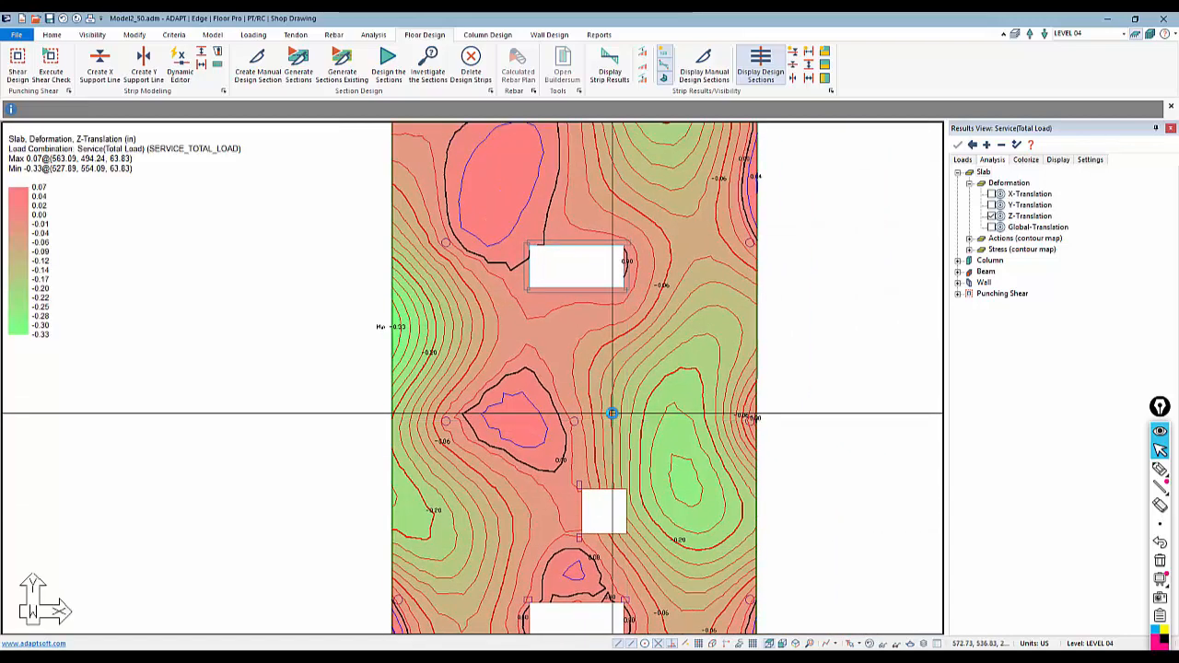
pyautogui.scroll(-1, 612, 414)
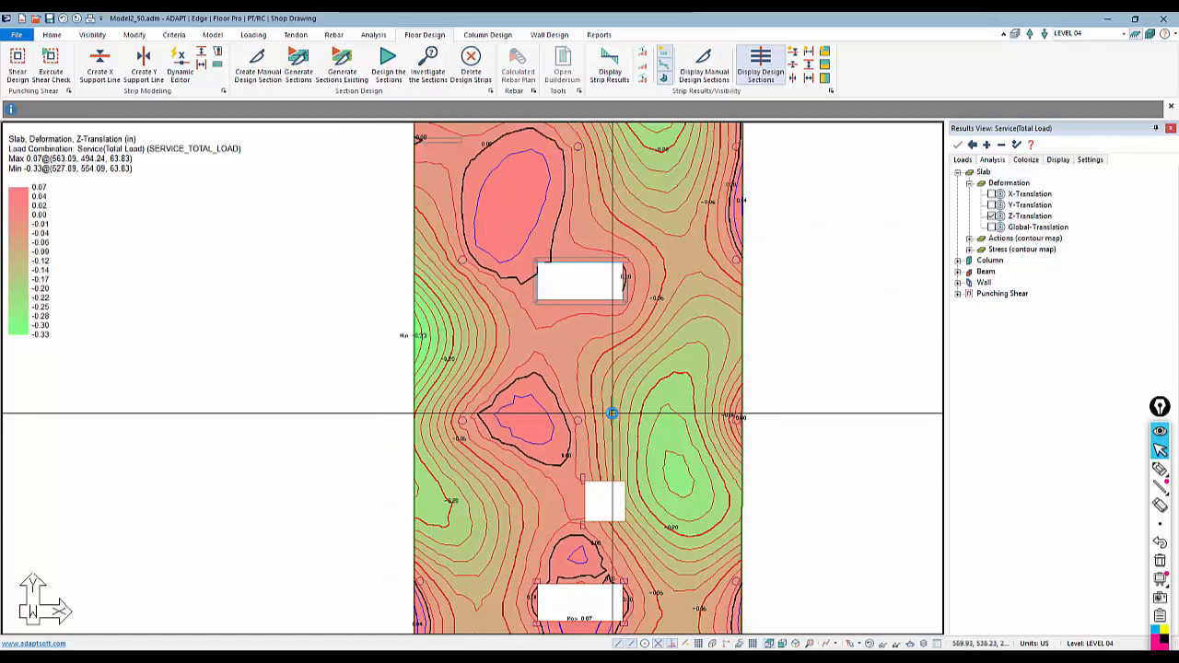
# Open the deformed slab in the 3D solid modeling view, confirm the scale factor settings, and bring the slab into view
pyautogui.click(92, 34)
pyautogui.click(153, 68)
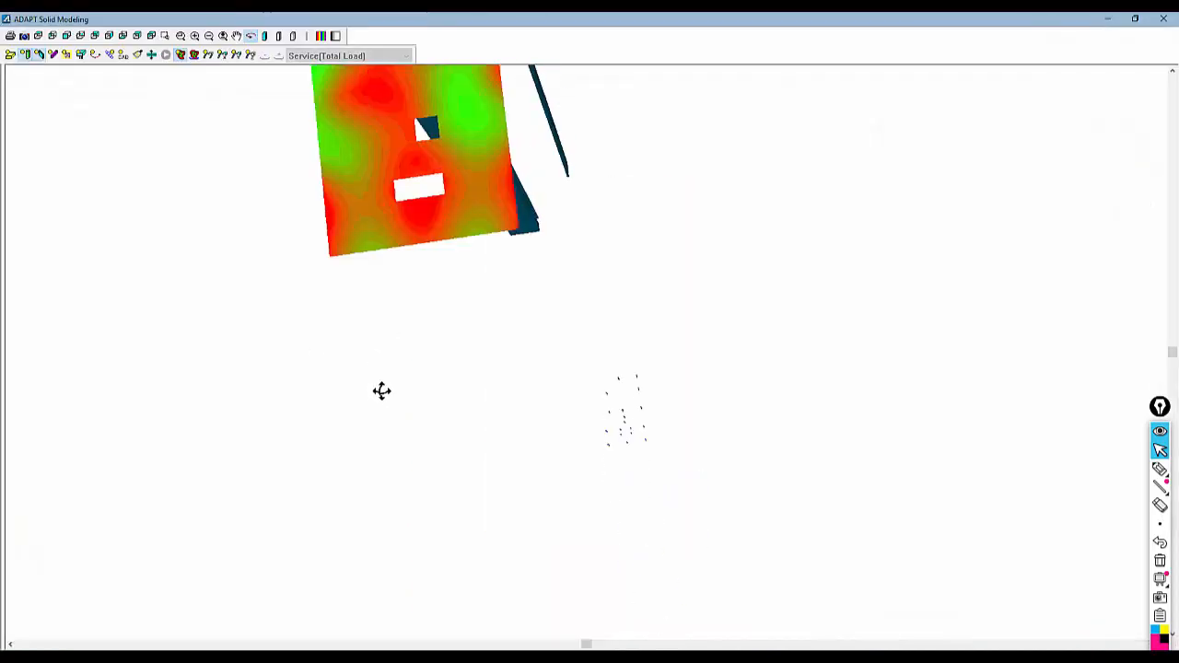
pyautogui.click(152, 55)
pyautogui.doubleClick(565, 354)
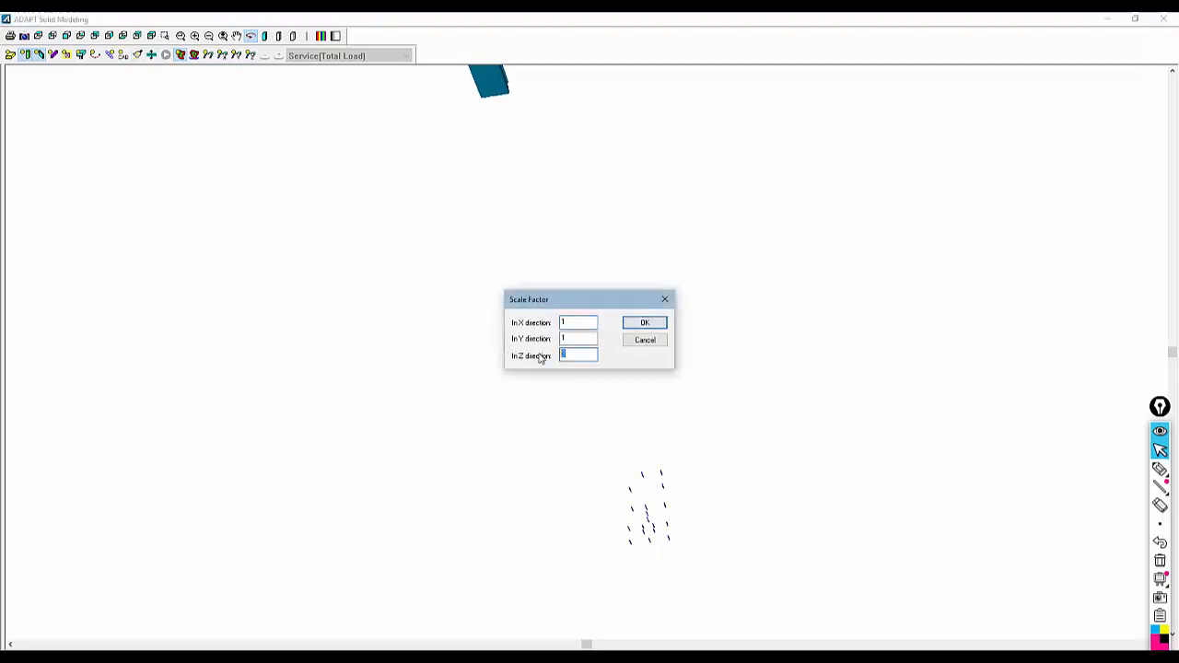
pyautogui.click(644, 323)
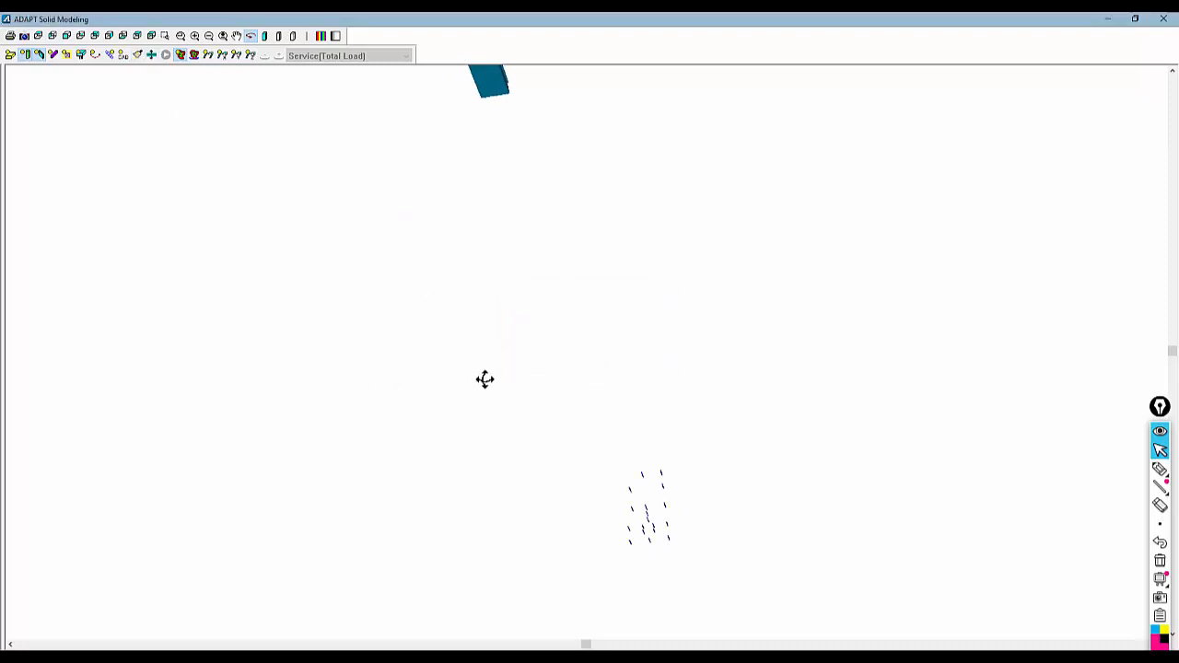
pyautogui.moveTo(550, 482); pyautogui.dragTo(528, 362, button='middle')
pyautogui.scroll(6, 642, 578)
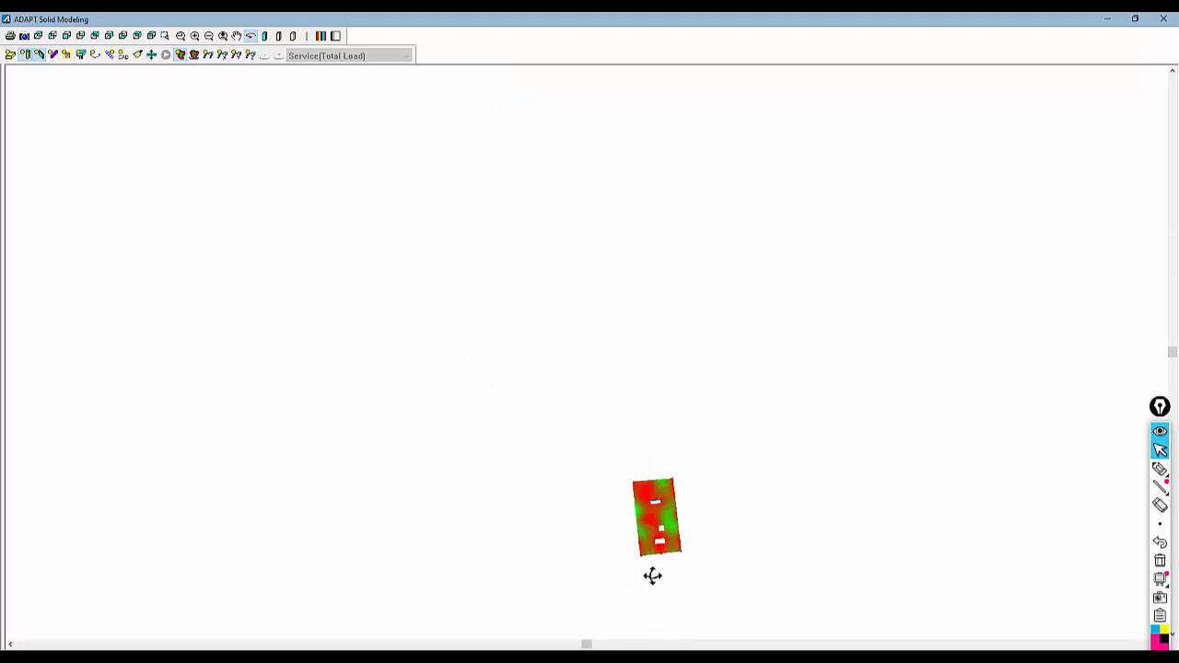
pyautogui.moveTo(654, 578); pyautogui.dragTo(471, 251, button='middle')
pyautogui.scroll(2, 658, 512)
pyautogui.moveTo(634, 546)
pyautogui.mouseDown()
pyautogui.moveTo(633, 500)
pyautogui.moveTo(645, 539)
pyautogui.mouseUp()
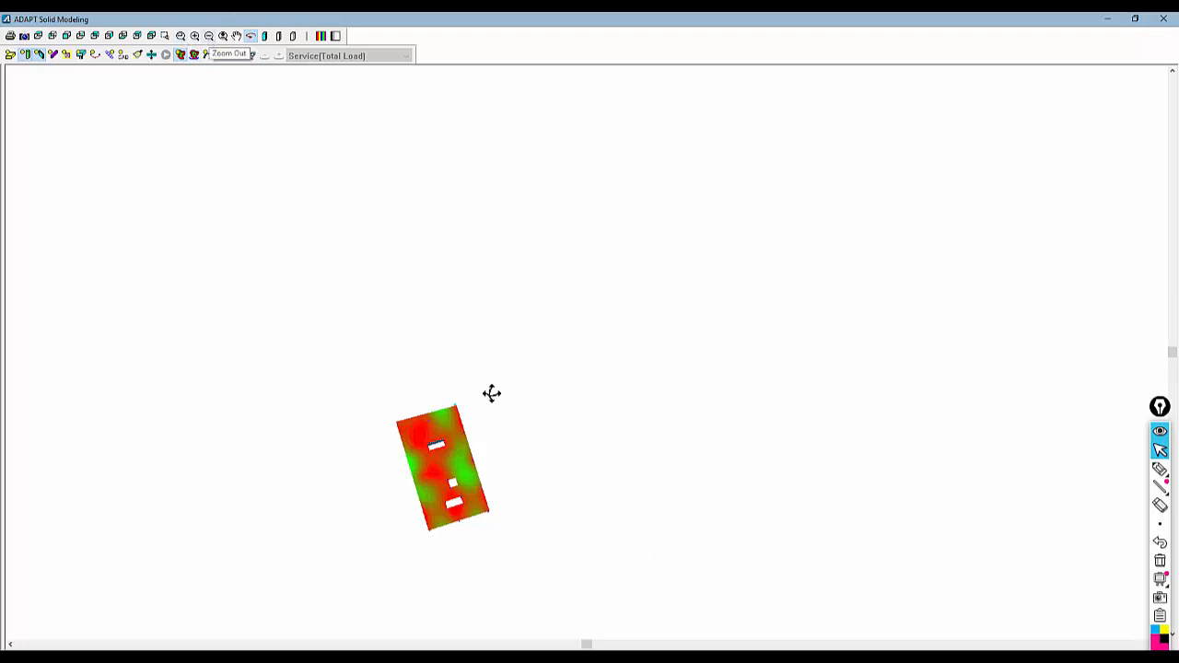
# Zoom in on the slab in the 3D view, display its deformed shape and orbit to inspect it
pyautogui.click(123, 36)
pyautogui.scroll(4, 365, 385)
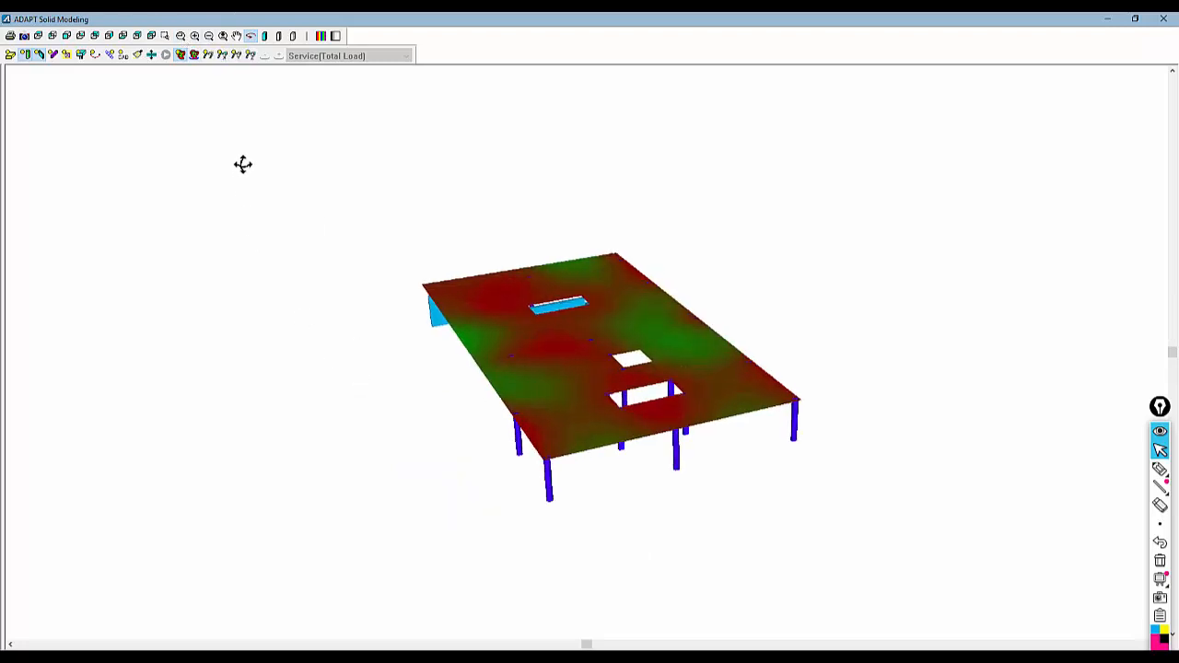
pyautogui.click(194, 55)
pyautogui.moveTo(234, 147)
pyautogui.mouseDown()
pyautogui.moveTo(247, 134)
pyautogui.moveTo(232, 149)
pyautogui.moveTo(244, 152)
pyautogui.mouseUp()
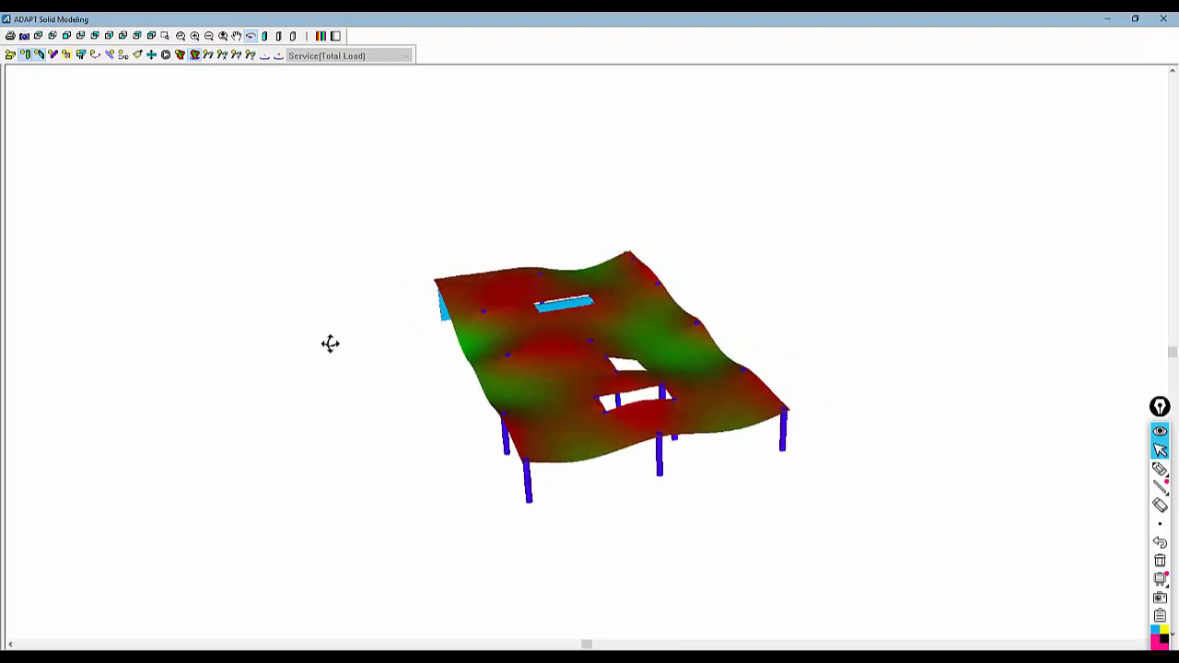
pyautogui.scroll(4, 448, 387)
pyautogui.moveTo(367, 422); pyautogui.dragTo(395, 392)
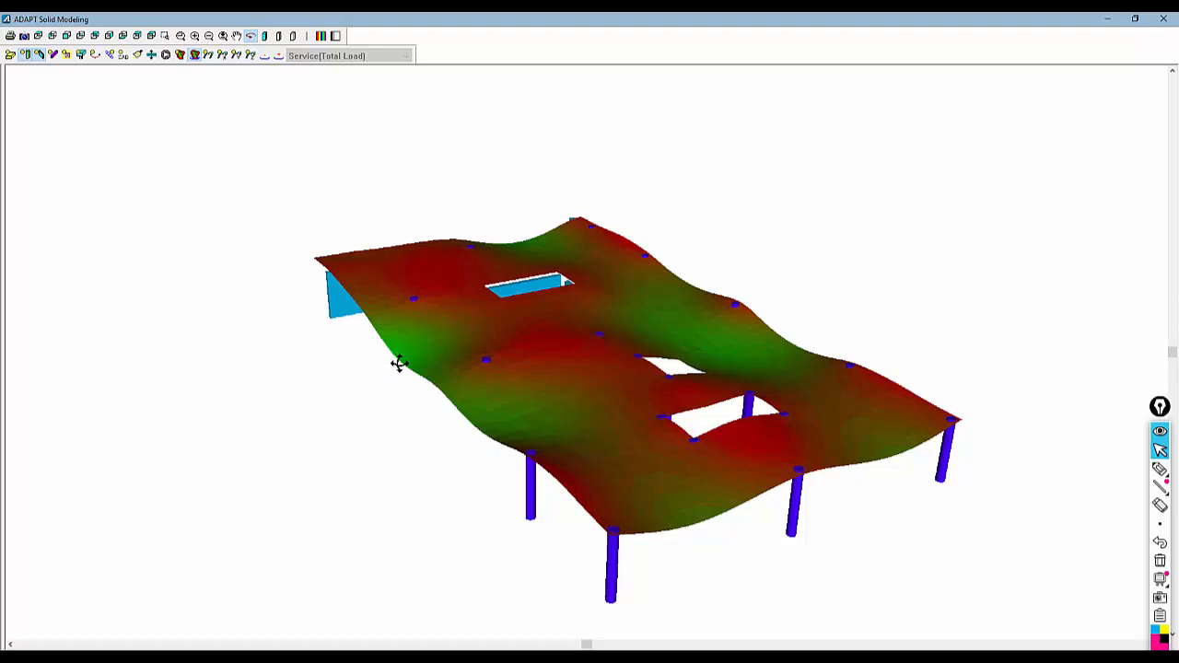
# Switch the deformed slab to solid rendering, rotate it, and close the 3D solid modeling window
pyautogui.click(250, 56)
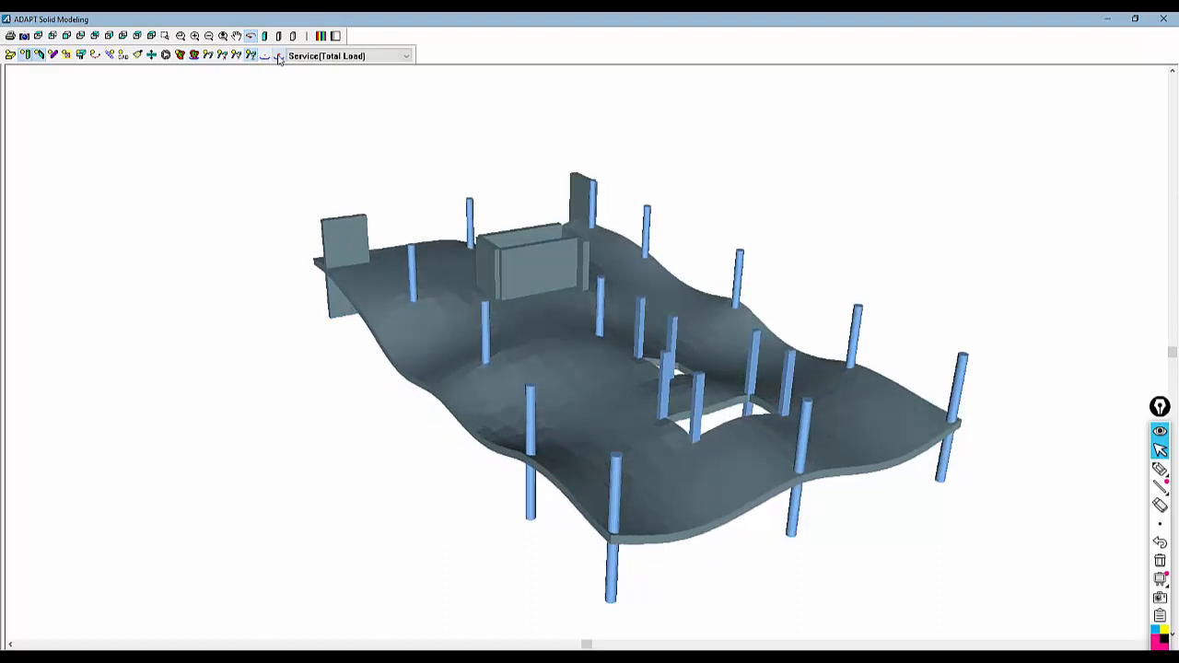
pyautogui.moveTo(280, 432); pyautogui.dragTo(1044, 166)
pyautogui.click(1165, 20)
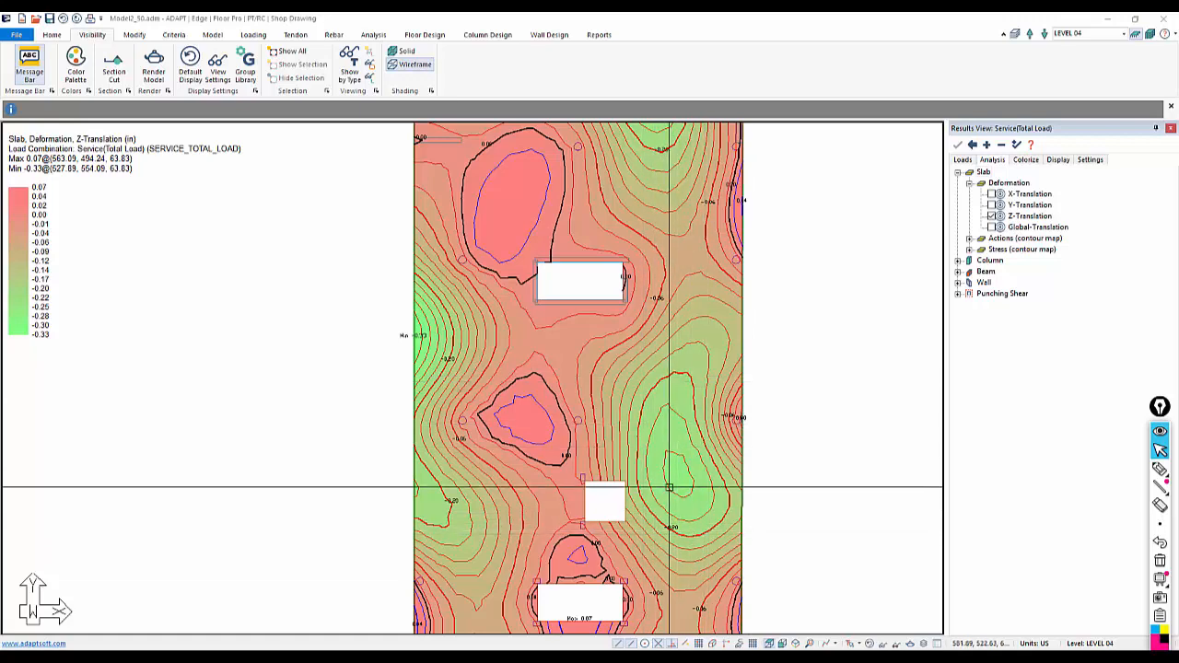
# Pan and zoom the plan view and hide the slab's Z-translation deformation contours
pyautogui.moveTo(761, 316); pyautogui.dragTo(760, 422, button='middle')
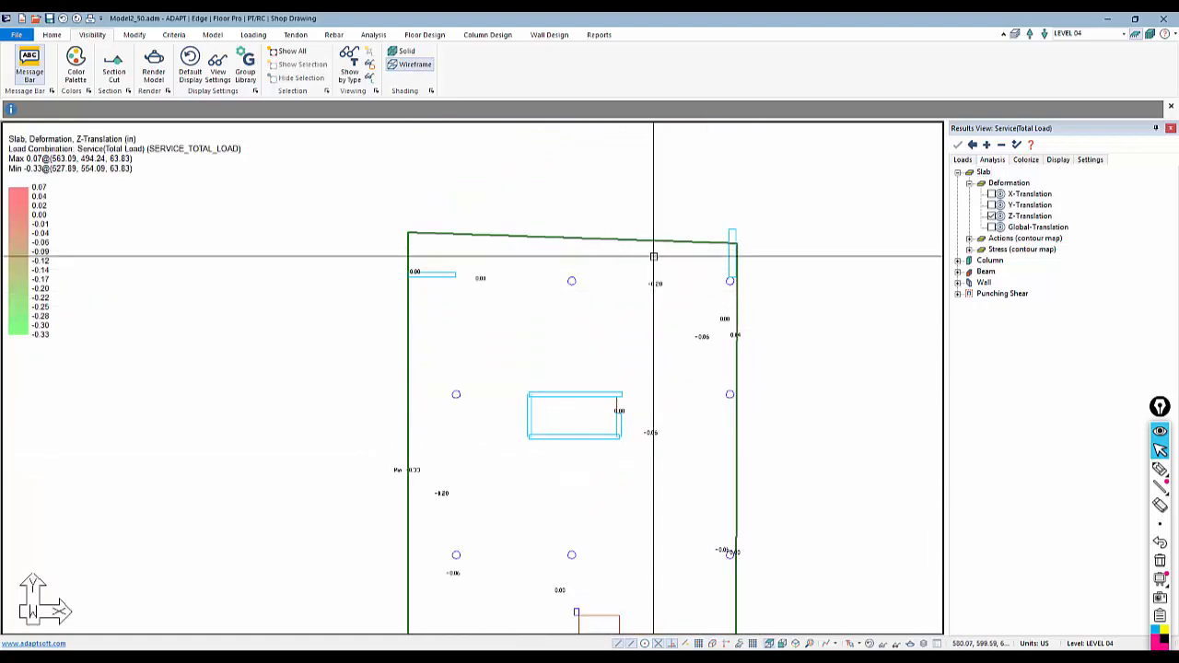
pyautogui.scroll(-1, 653, 257)
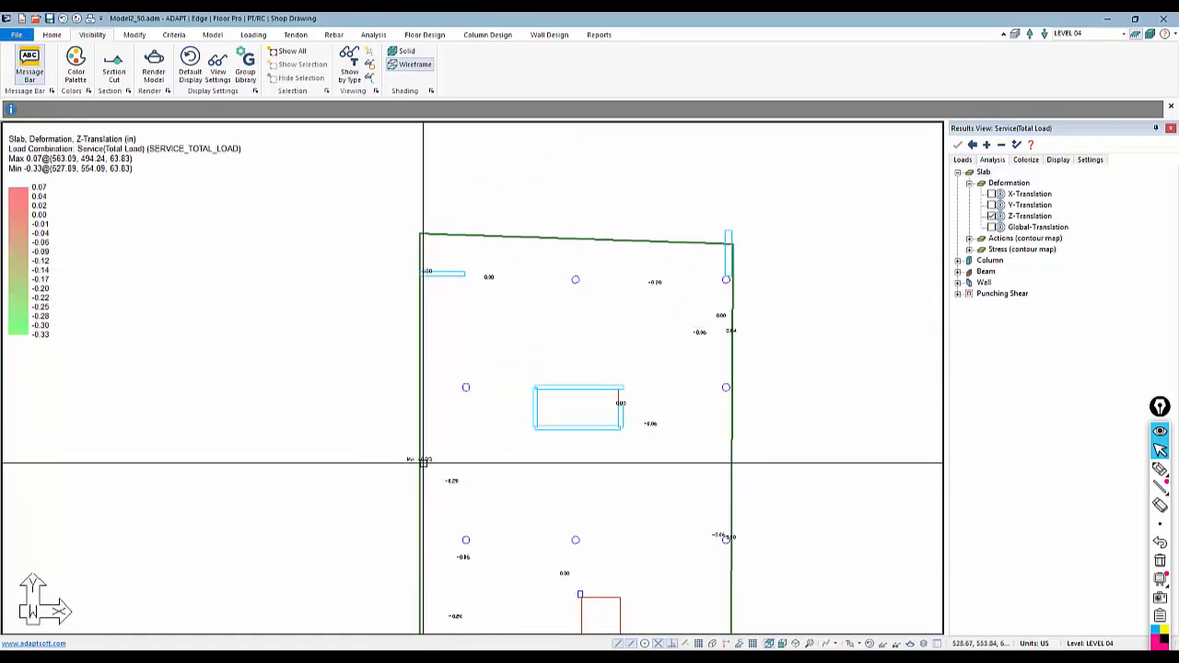
pyautogui.moveTo(386, 569); pyautogui.dragTo(421, 459, button='middle')
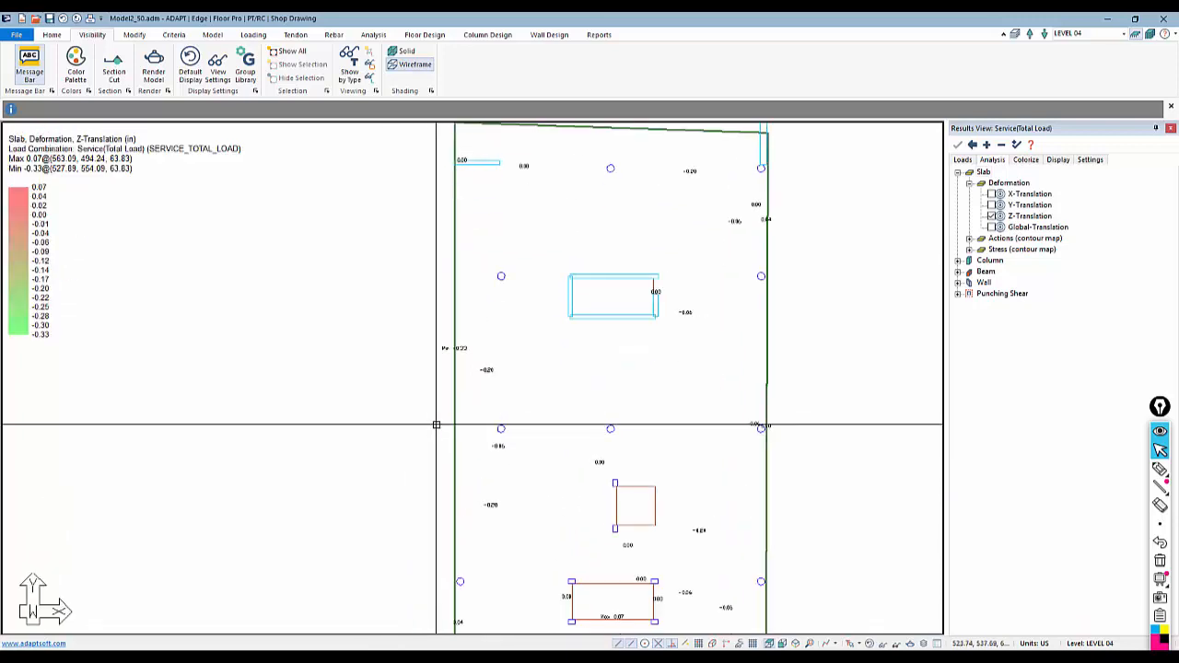
pyautogui.scroll(-4, 437, 424)
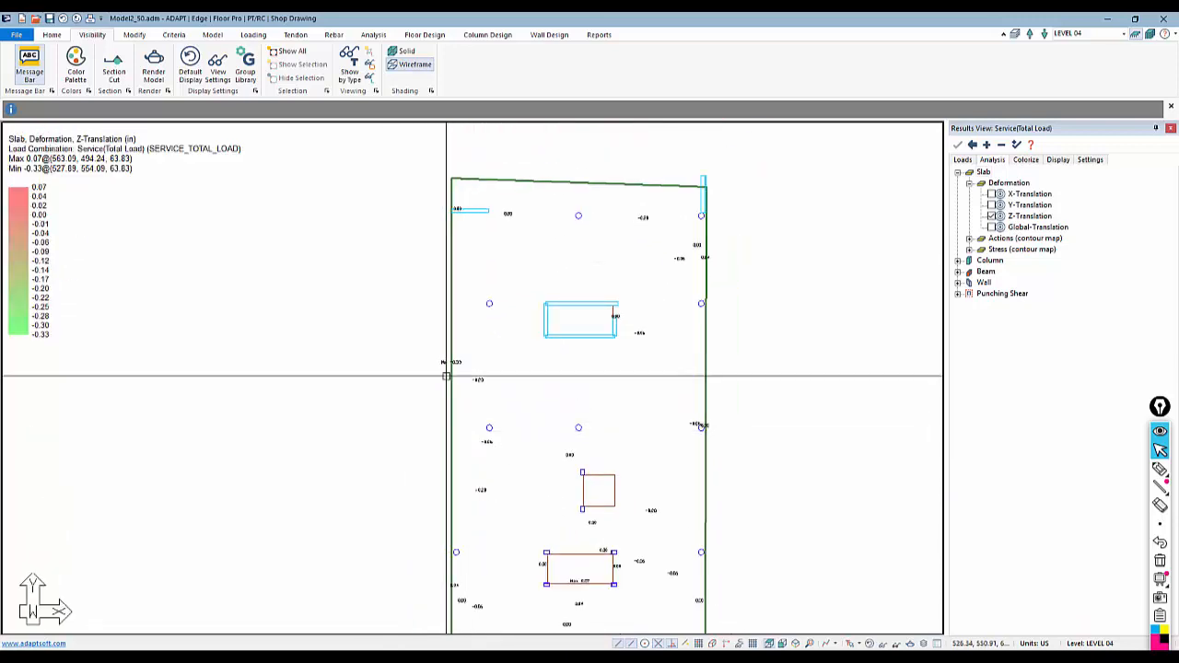
pyautogui.click(991, 217)
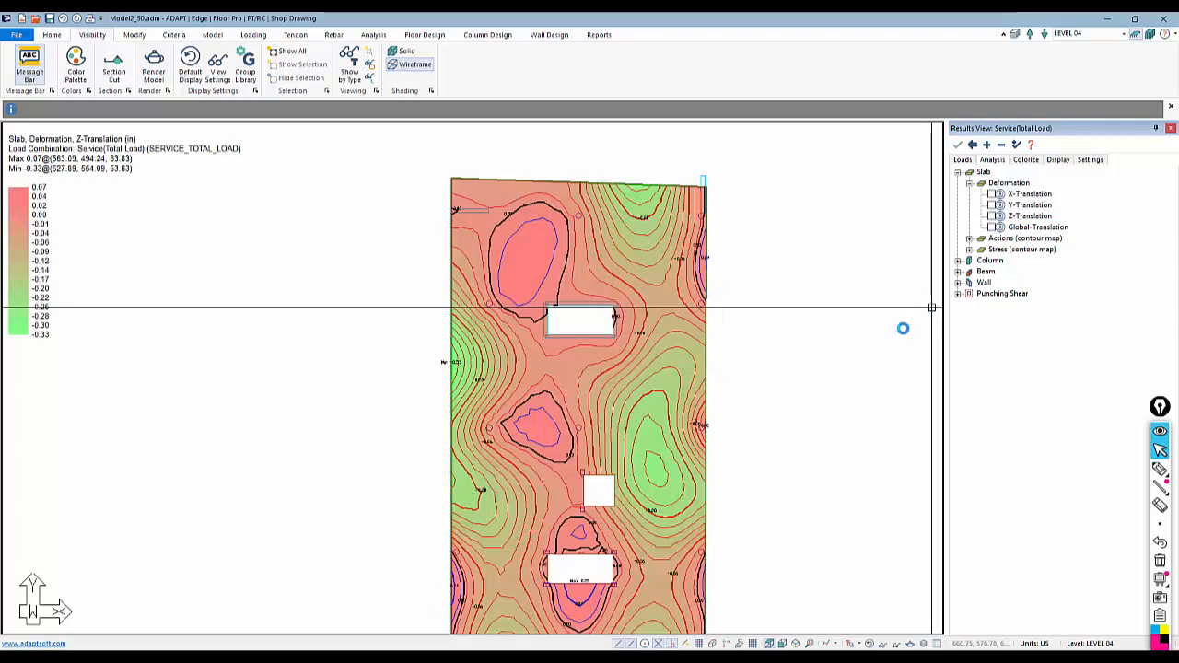
pyautogui.click(995, 216)
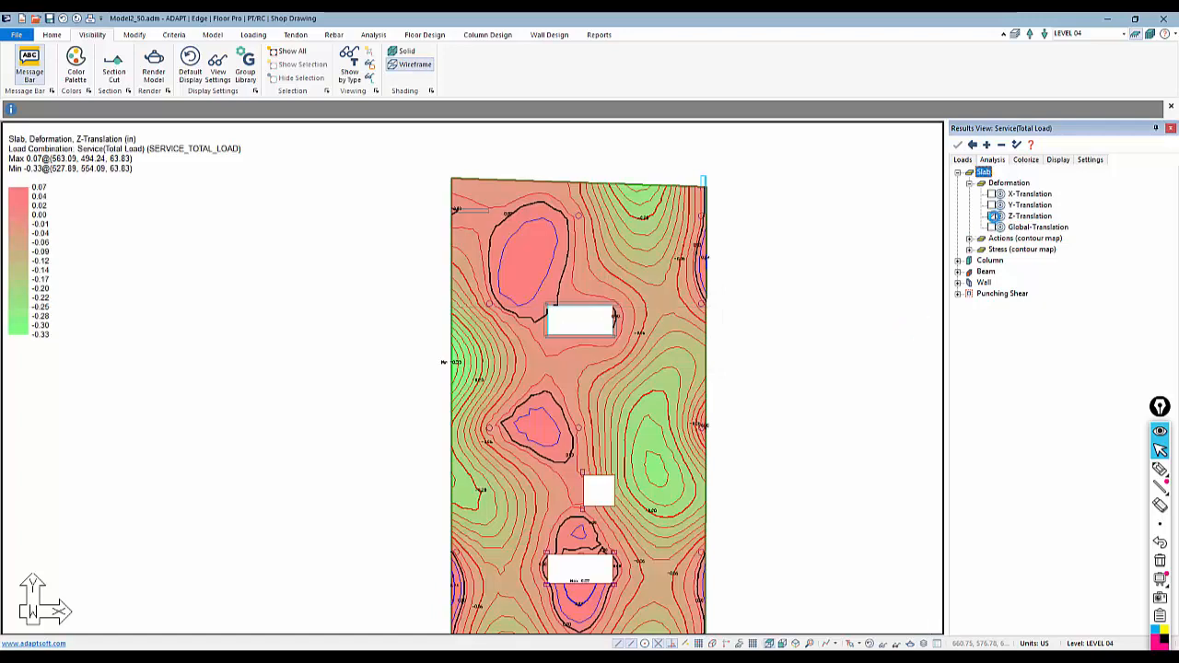
pyautogui.moveTo(756, 427); pyautogui.dragTo(712, 381, button='middle')
pyautogui.scroll(-1, 686, 394)
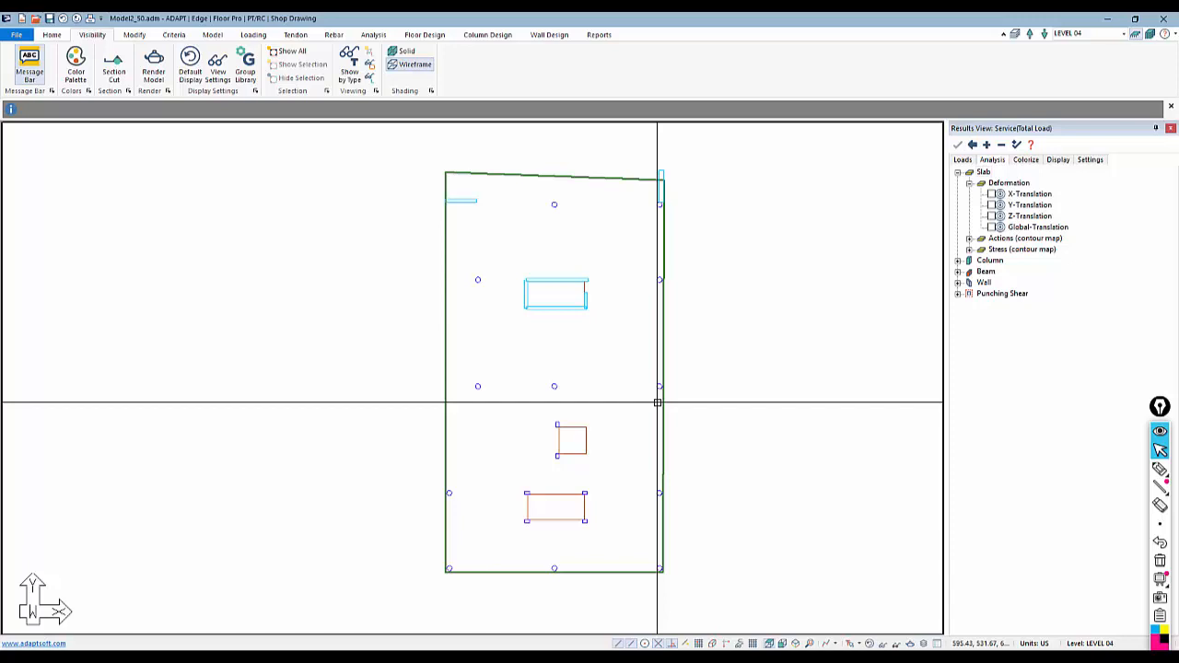
# Generate design sections for the slab and display the design sections in both directions
pyautogui.click(424, 35)
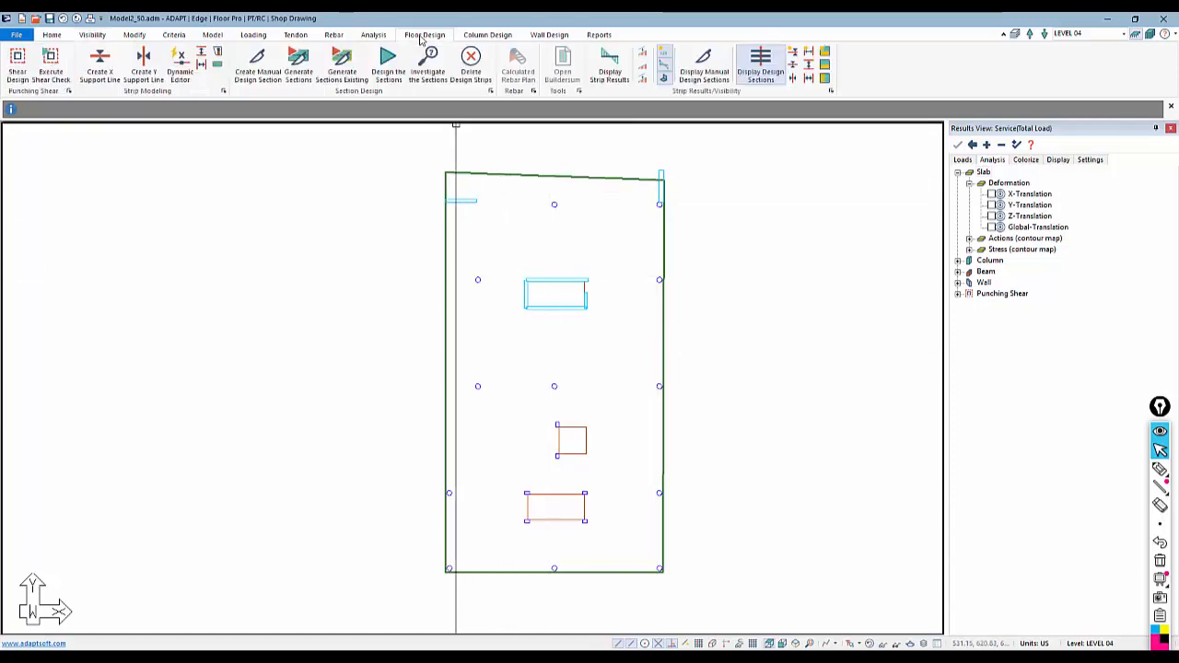
pyautogui.click(297, 62)
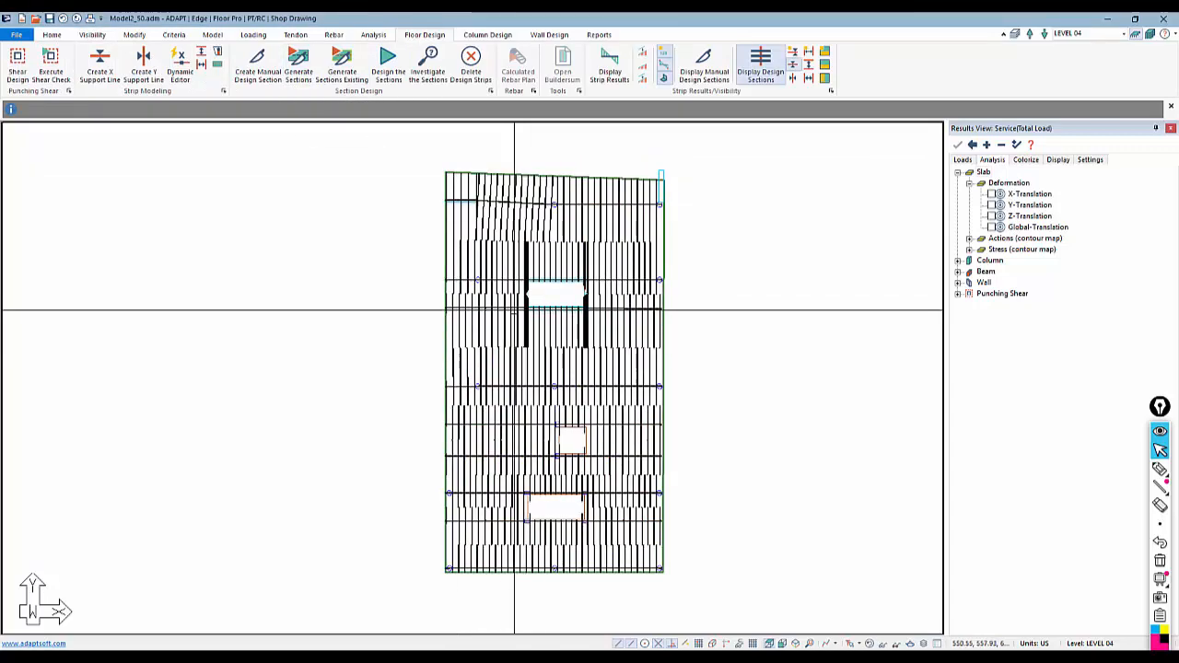
pyautogui.click(792, 66)
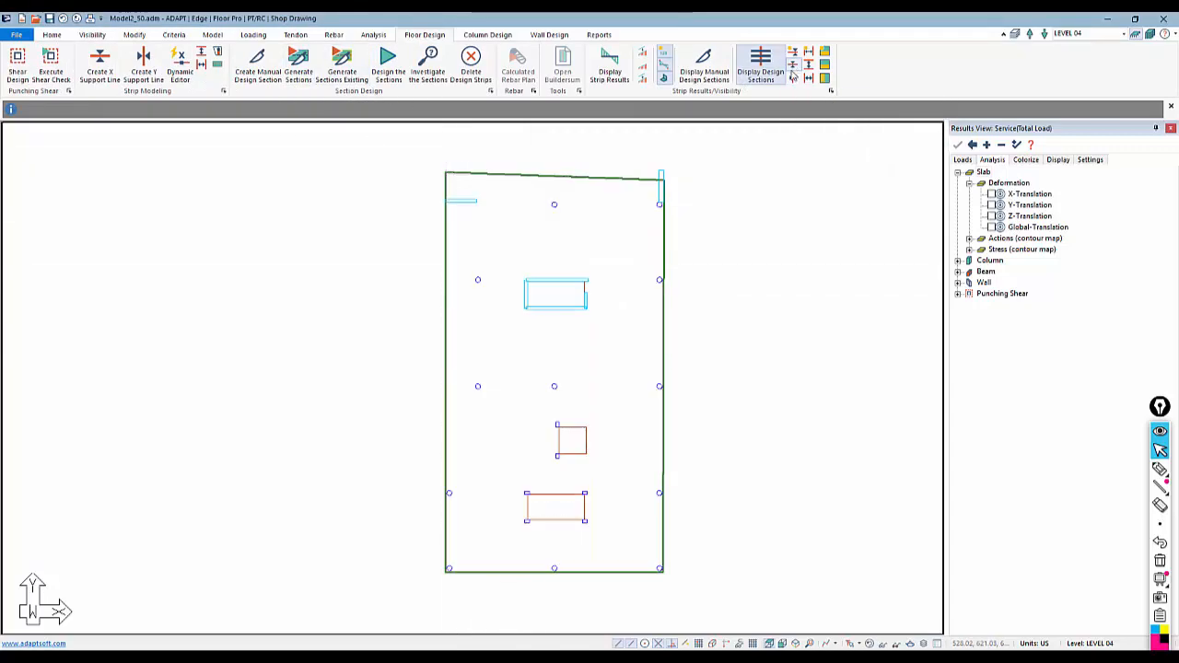
pyautogui.click(793, 79)
pyautogui.click(794, 65)
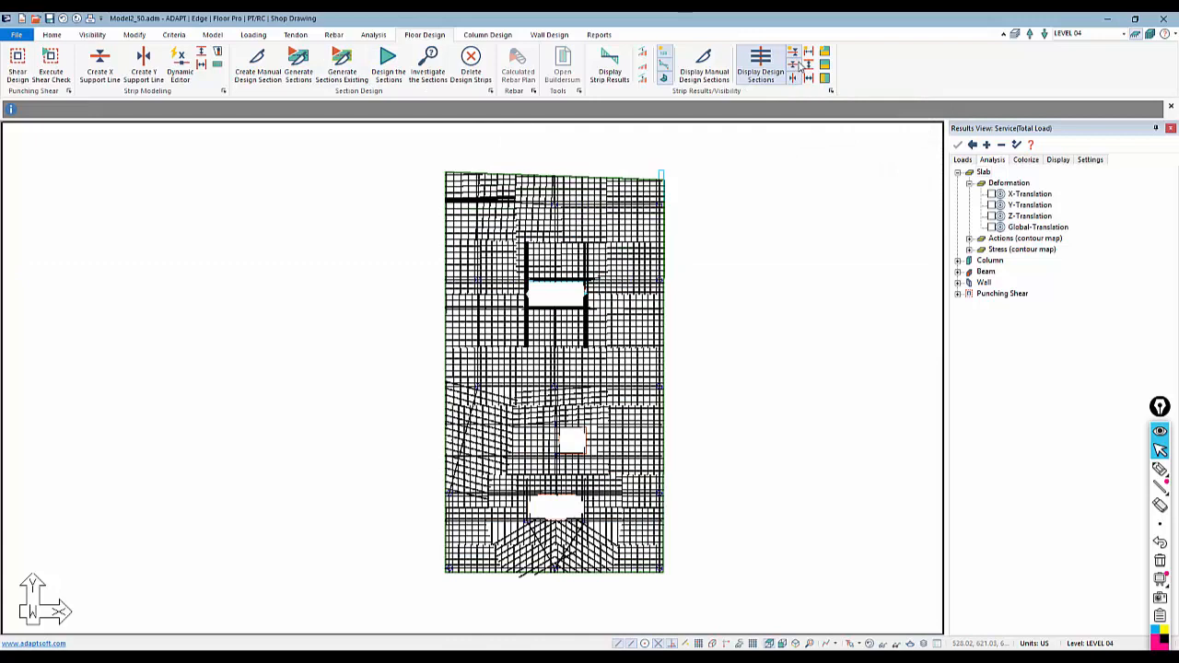
# Design the sections and save the design results
pyautogui.click(399, 65)
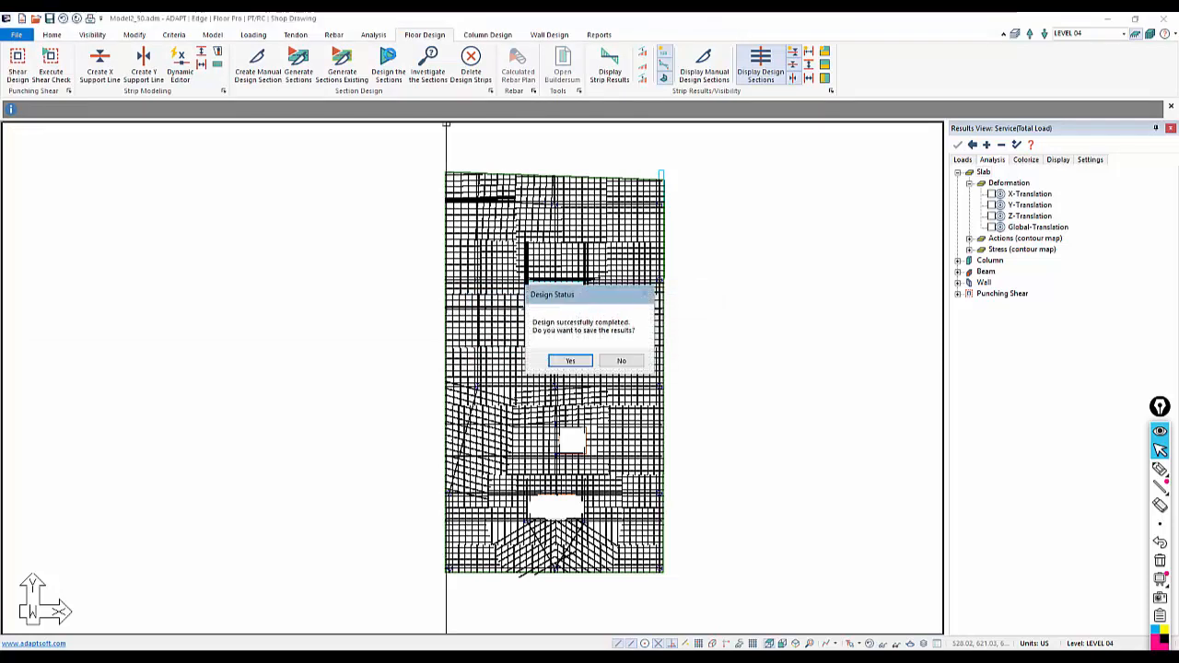
pyautogui.click(570, 361)
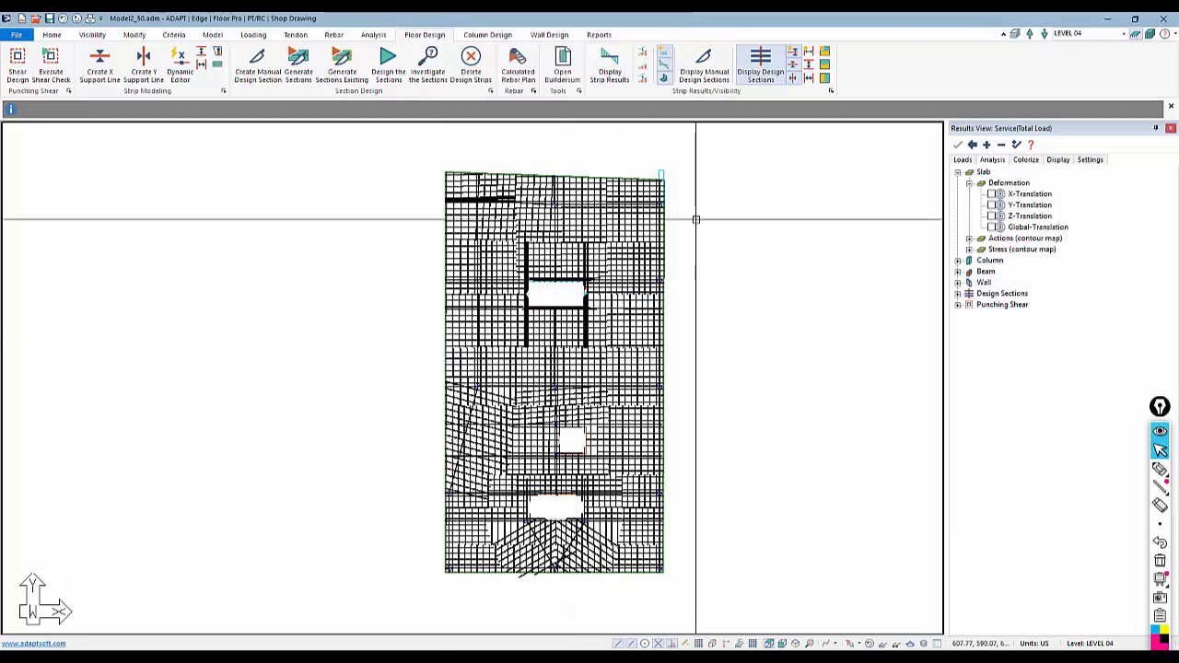
# Show only one direction of design sections and display their P/A (Precompression # of tendons) stress results
pyautogui.click(793, 52)
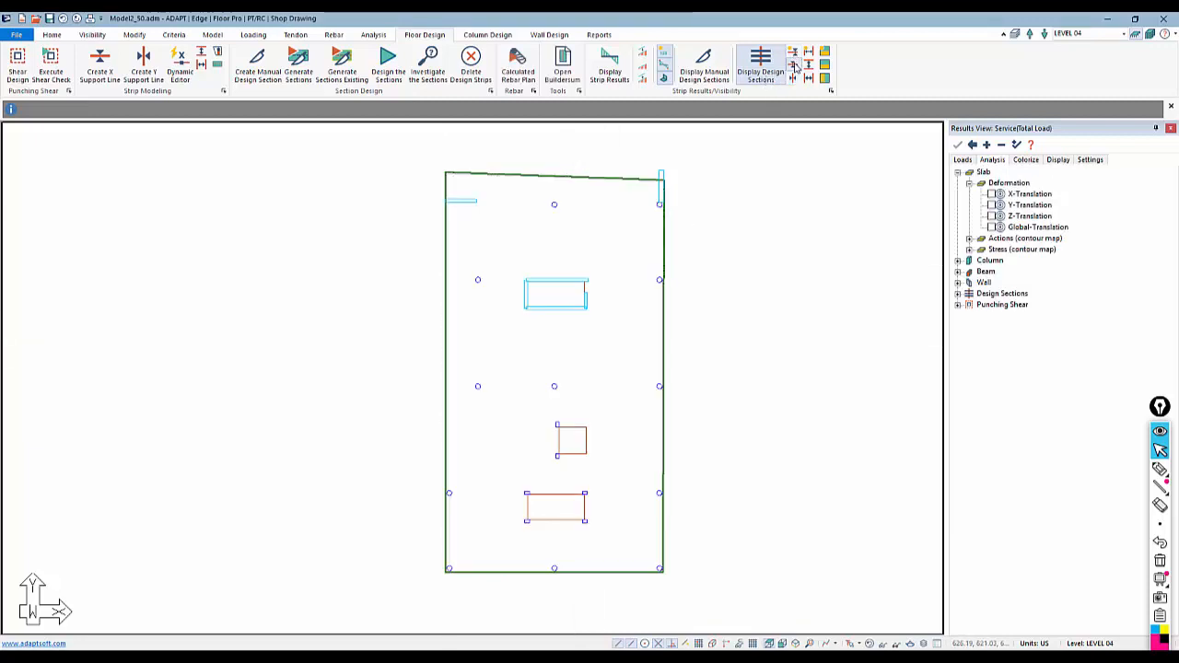
pyautogui.click(793, 67)
pyautogui.click(965, 161)
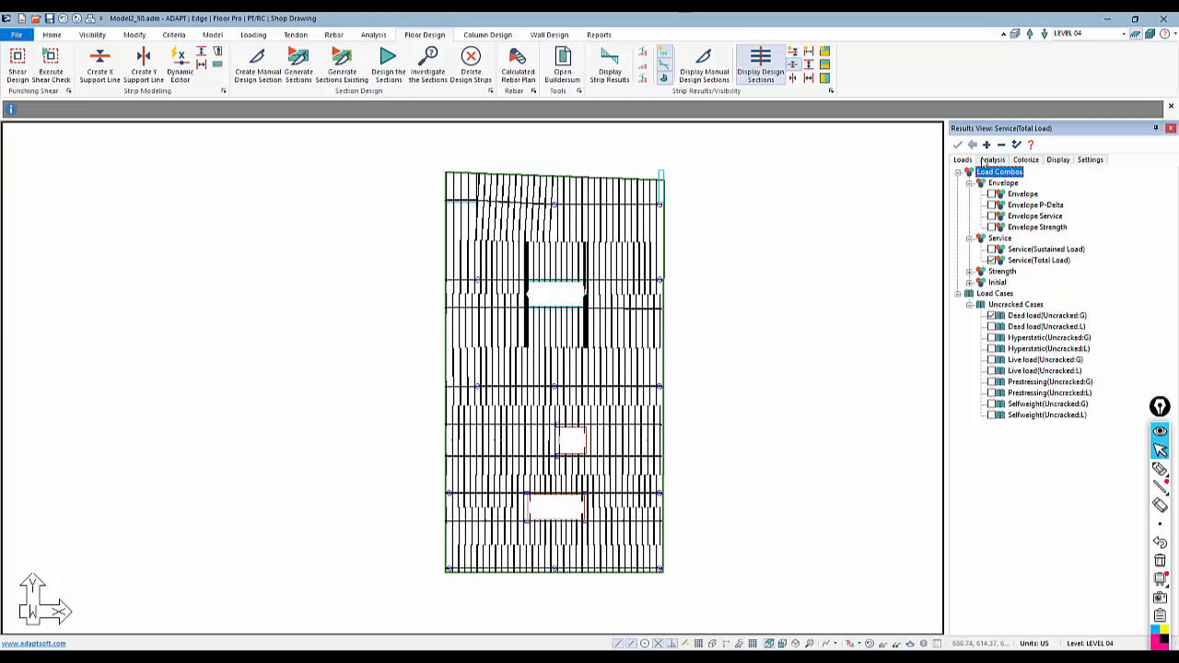
pyautogui.click(986, 161)
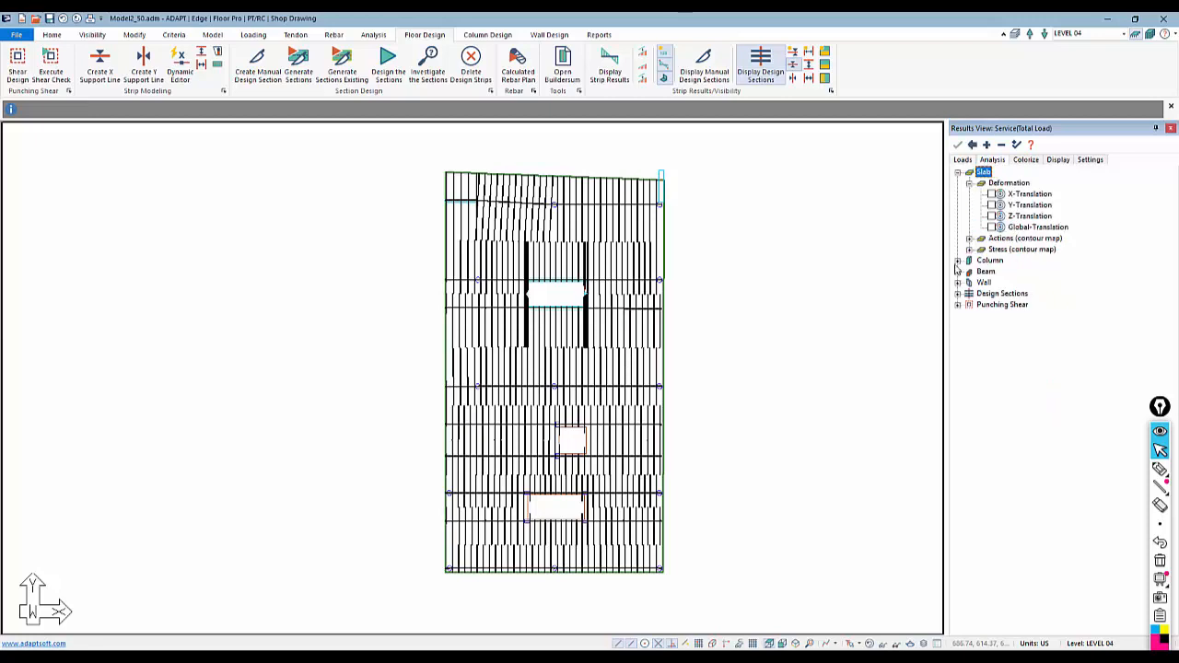
pyautogui.click(1001, 145)
pyautogui.click(957, 216)
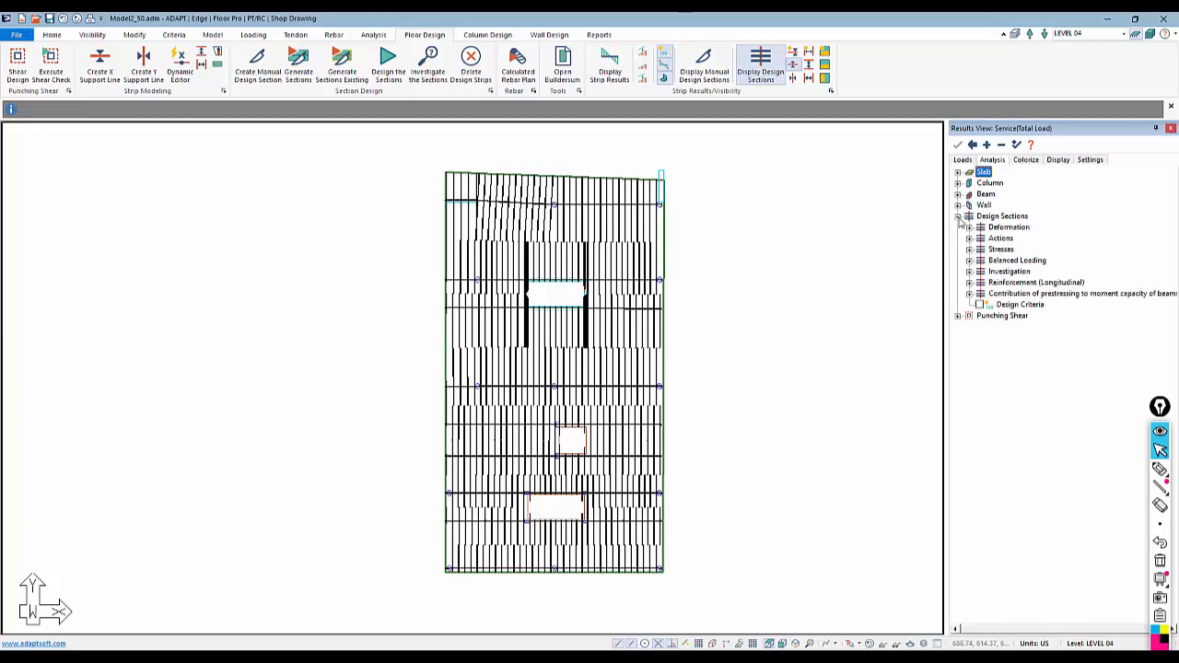
pyautogui.click(969, 250)
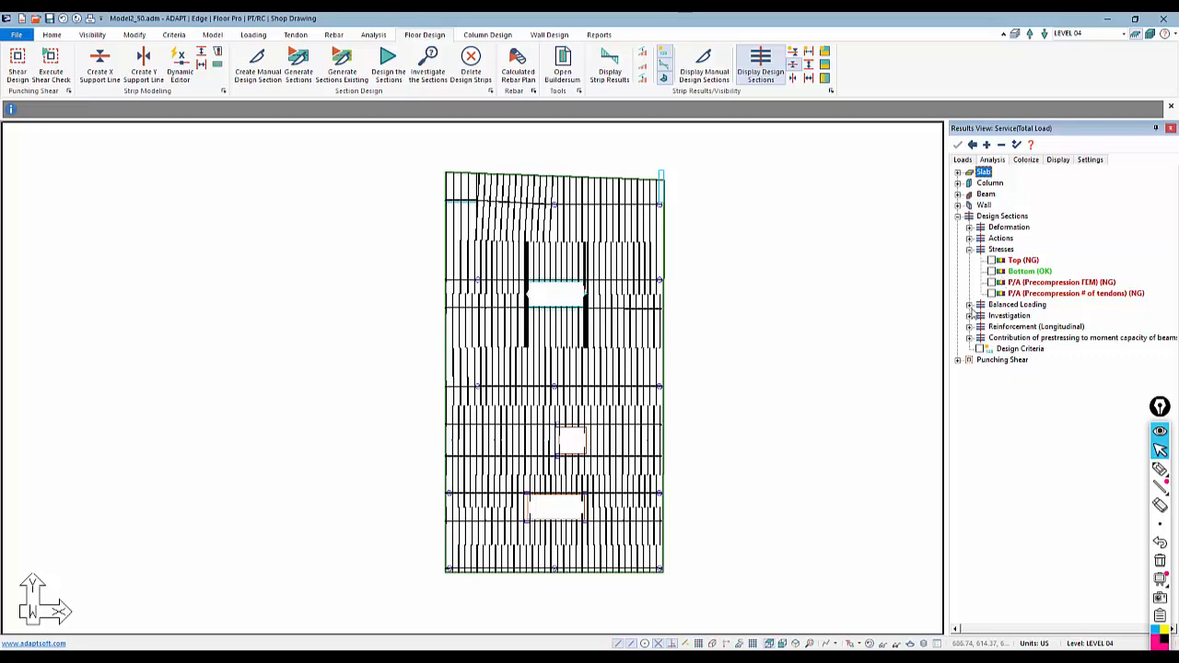
pyautogui.click(969, 304)
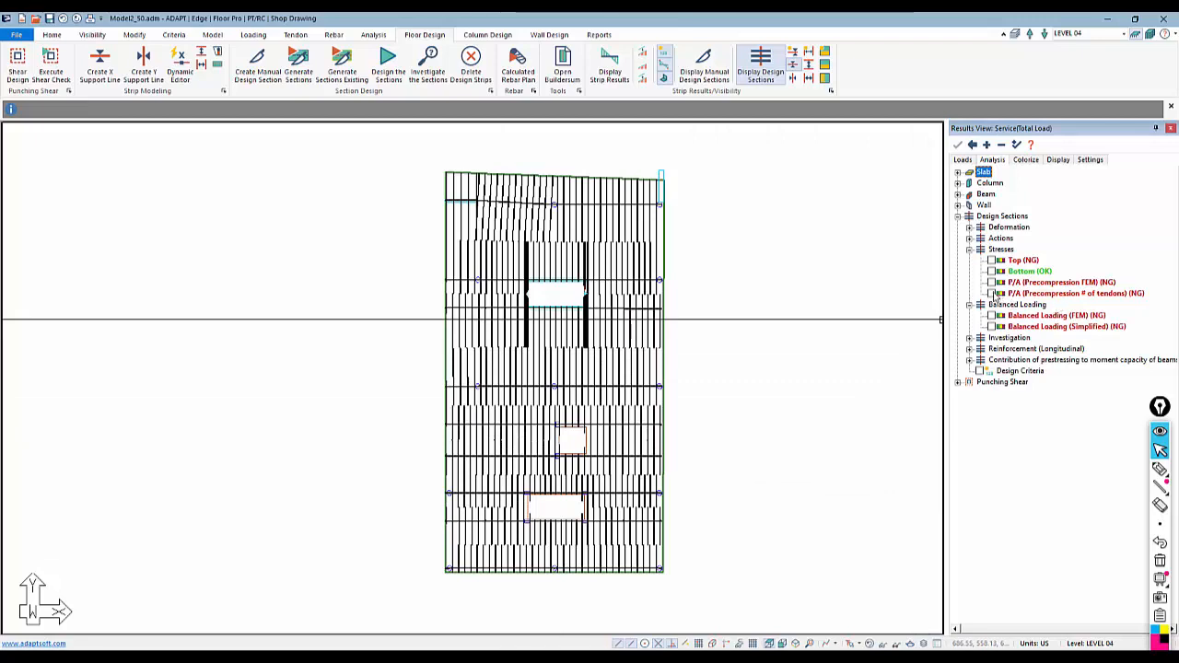
pyautogui.click(991, 293)
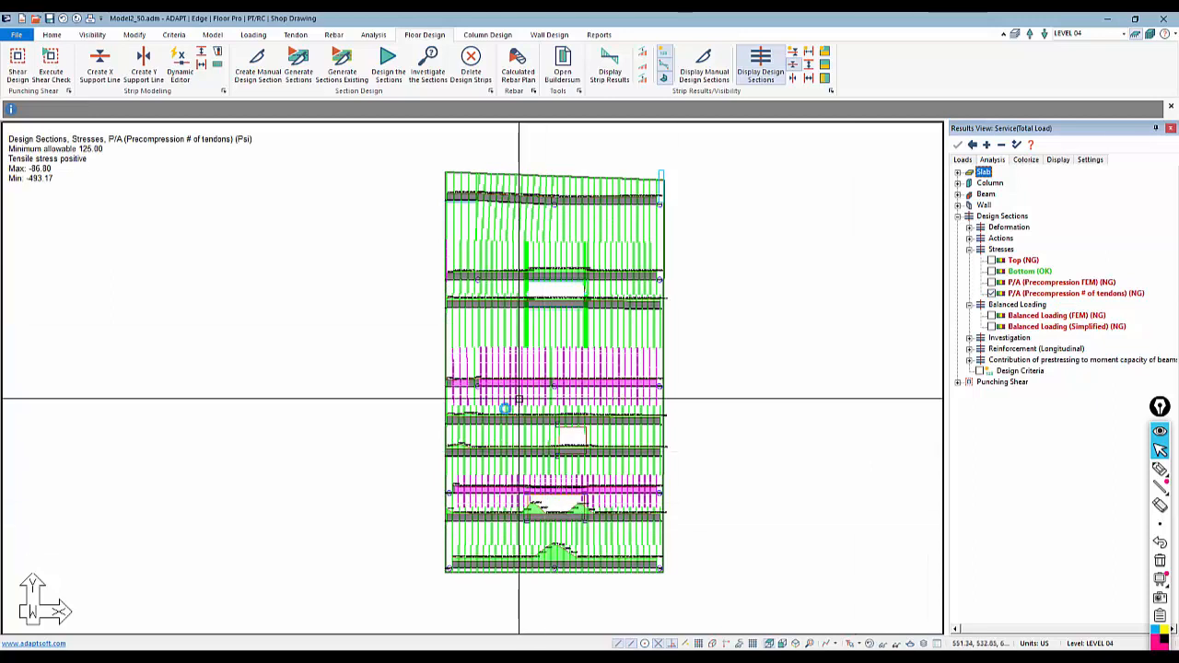
# Zoom into the design sections to examine the P/A precompression stress values
pyautogui.scroll(1, 503, 404)
pyautogui.scroll(5, 503, 404)
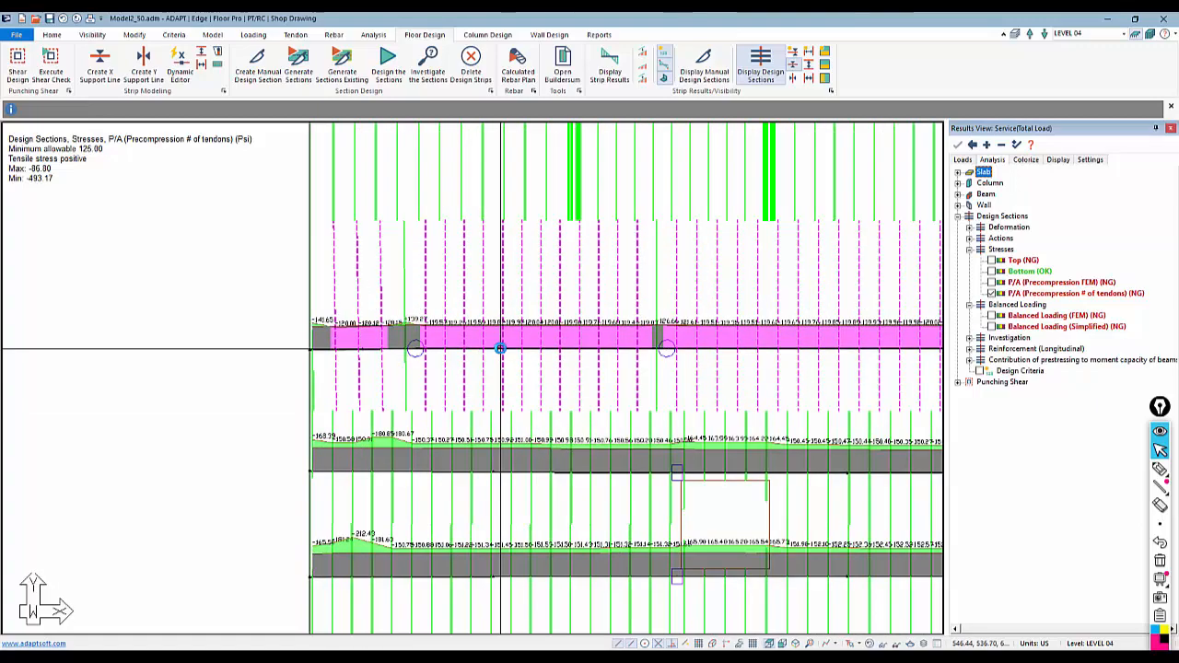
pyautogui.scroll(1, 500, 333)
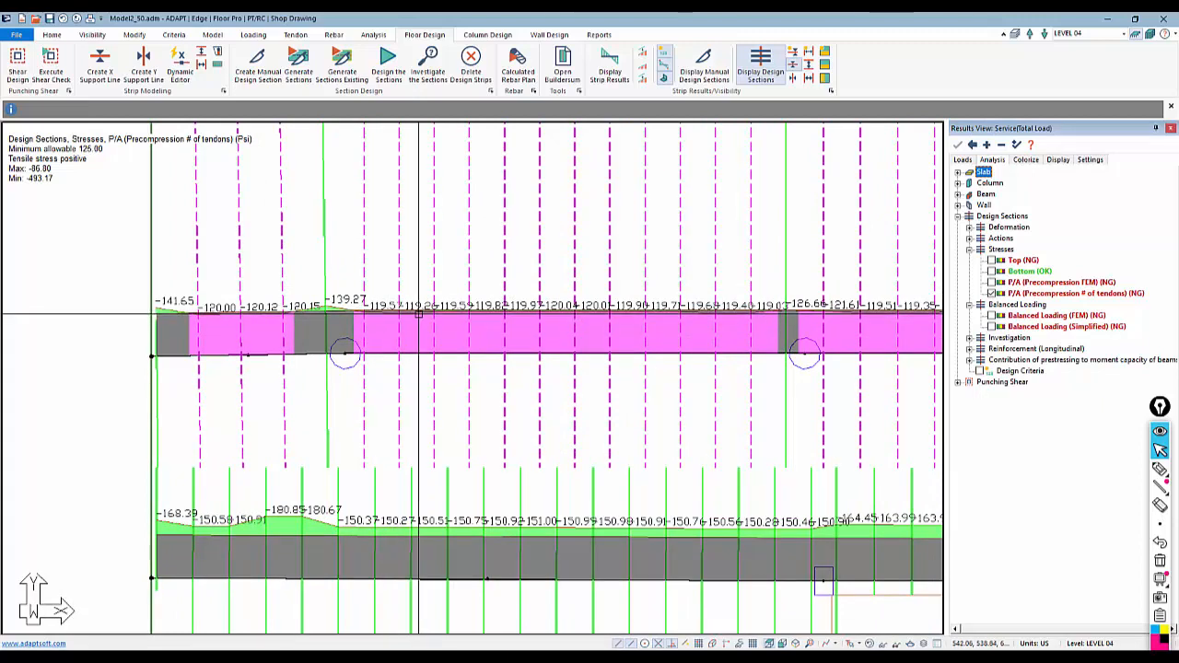
pyautogui.moveTo(338, 285); pyautogui.dragTo(394, 302, button='middle')
pyautogui.scroll(-2, 465, 383)
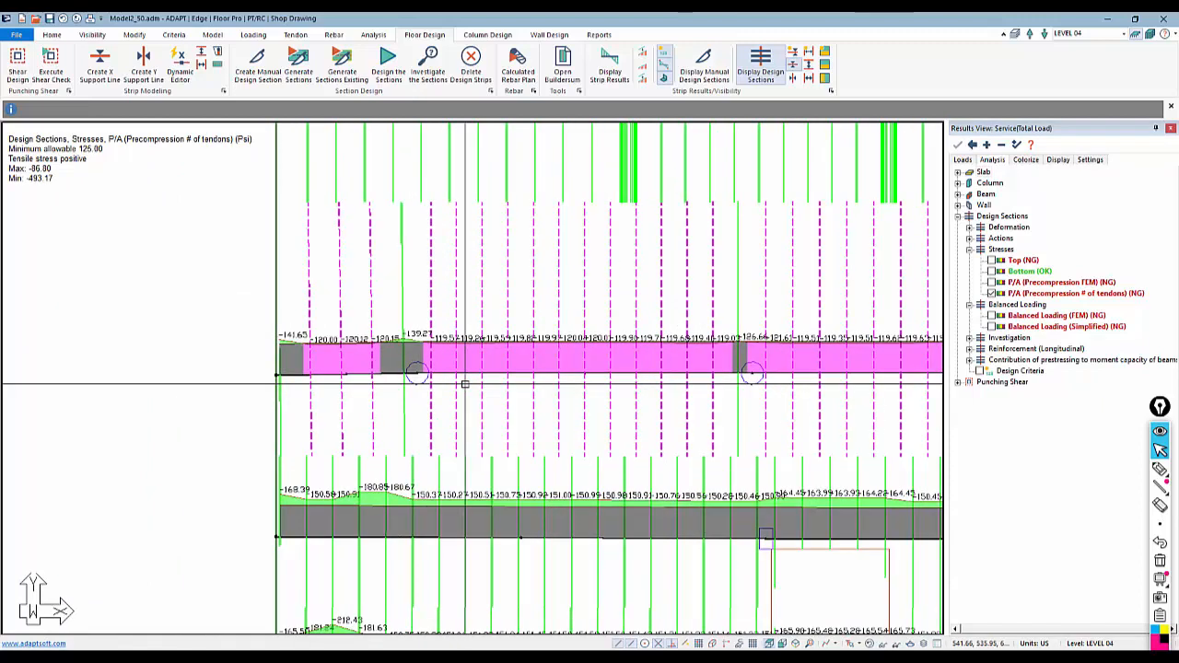
pyautogui.scroll(-1, 368, 377)
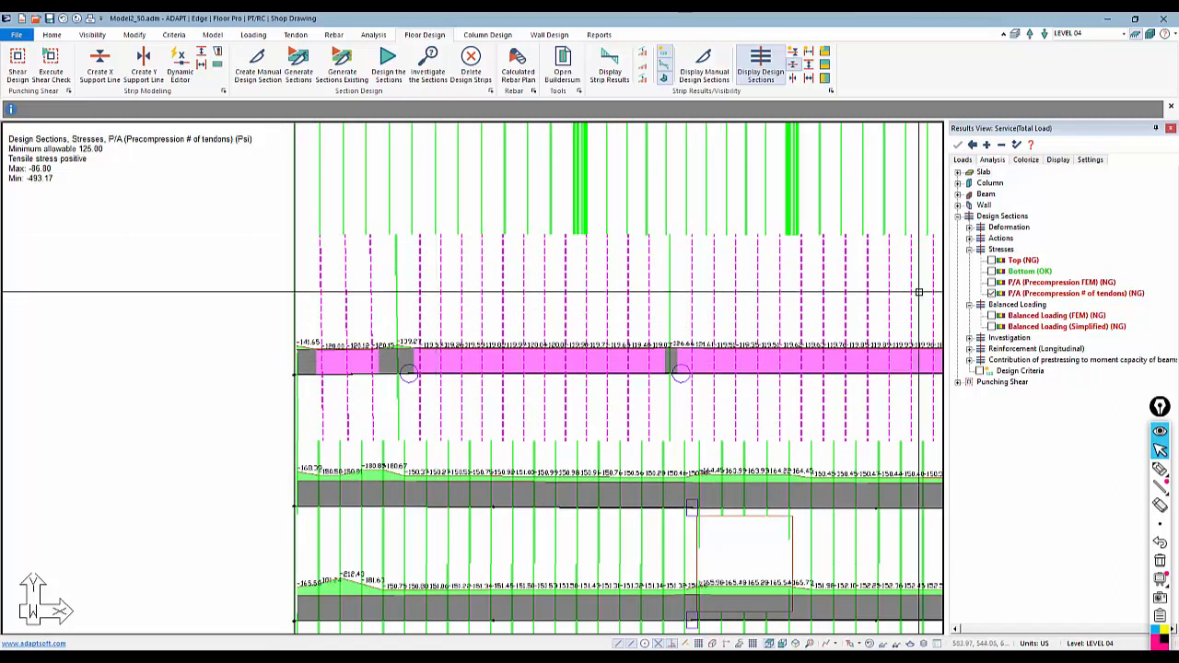
# Review the design section display settings, then pan and zoom to inspect stress values along other design strips
pyautogui.click(1057, 160)
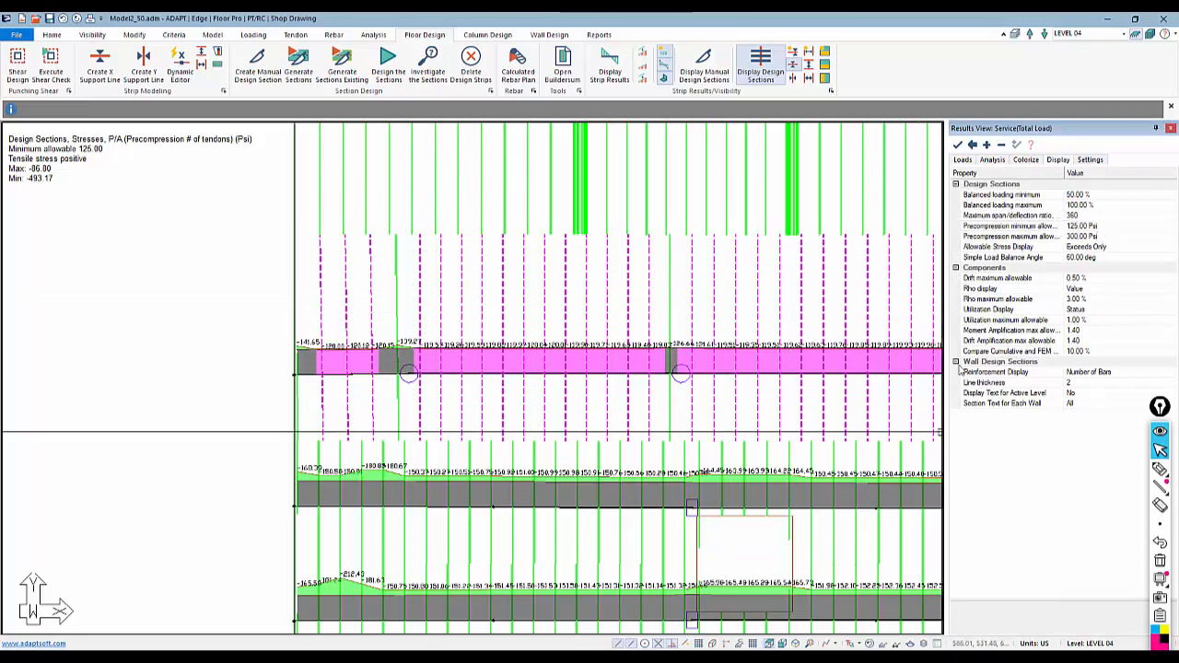
pyautogui.click(1000, 163)
pyautogui.moveTo(628, 381)
pyautogui.mouseDown(button='middle')
pyautogui.moveTo(547, 389)
pyautogui.moveTo(516, 360)
pyautogui.mouseUp(button='middle')
pyautogui.scroll(-4, 515, 360)
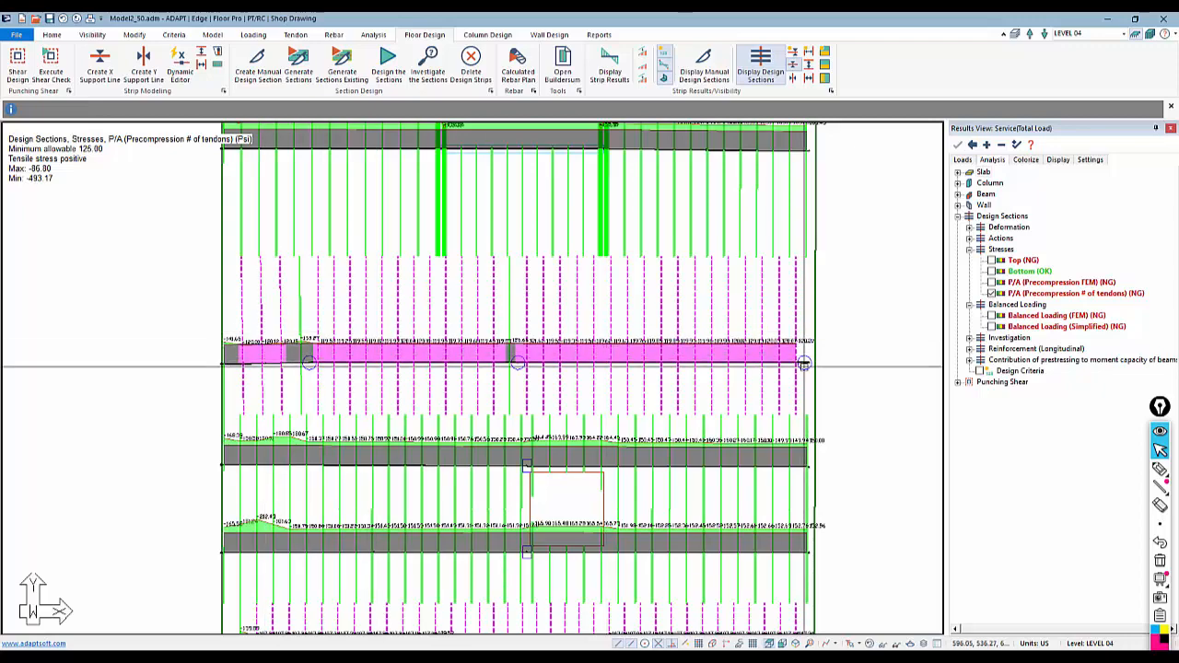
pyautogui.scroll(-5, 804, 364)
pyautogui.moveTo(789, 503); pyautogui.dragTo(773, 345, button='middle')
pyautogui.scroll(4, 674, 429)
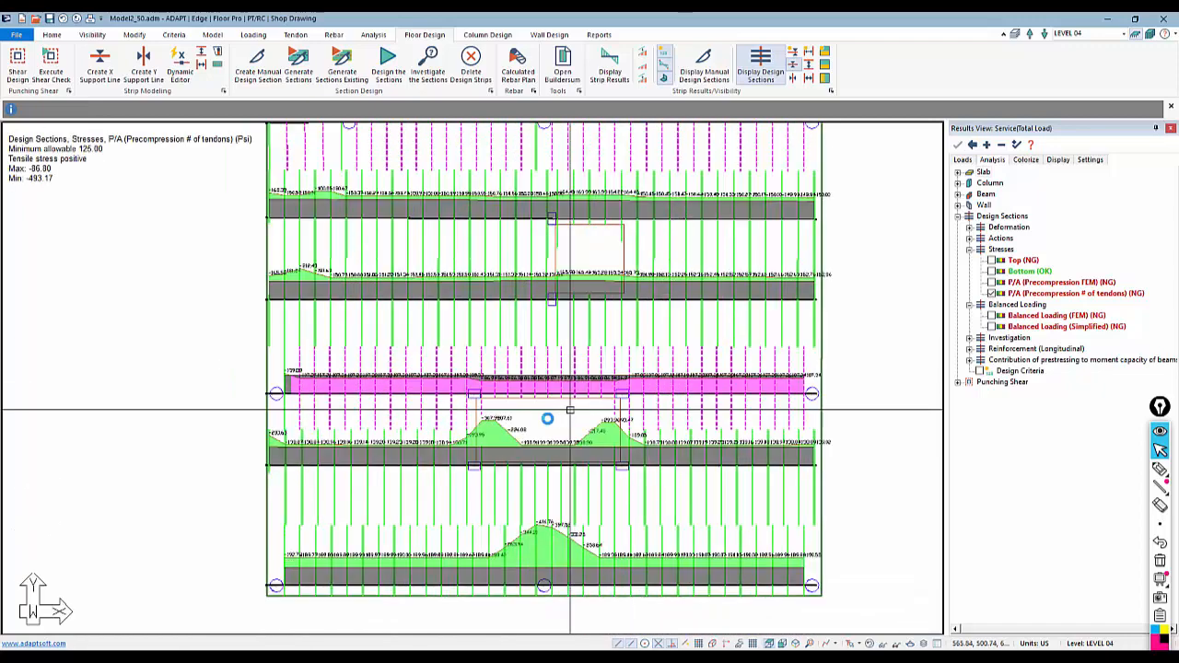
pyautogui.scroll(3, 570, 410)
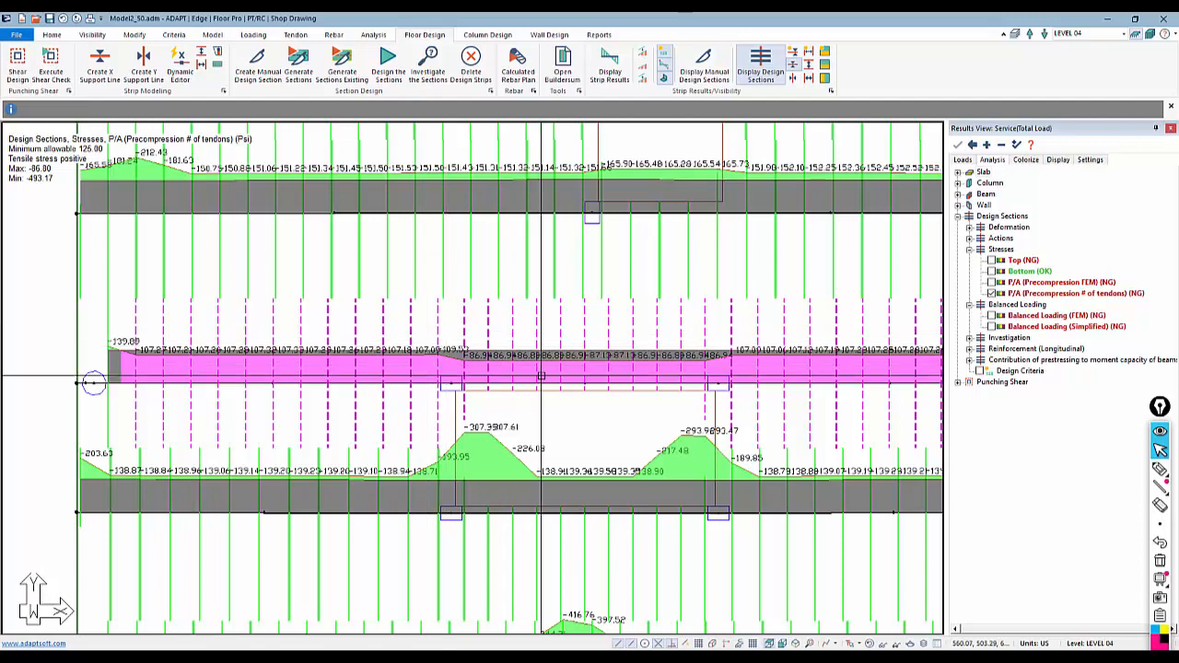
pyautogui.scroll(-4, 541, 376)
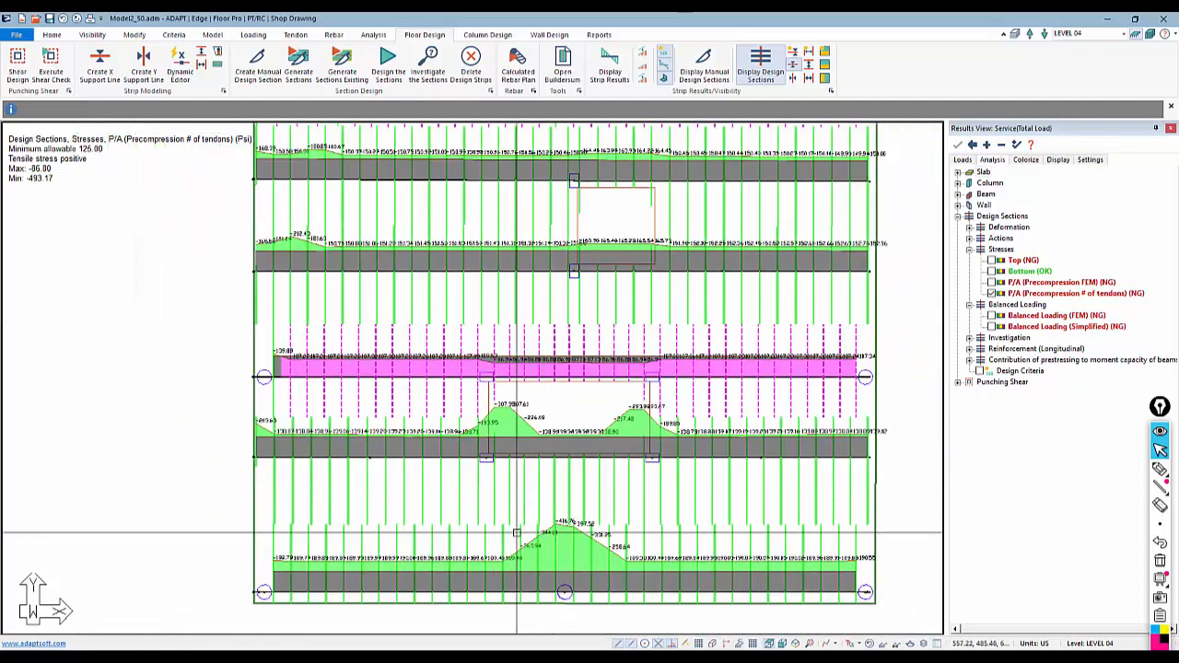
pyautogui.moveTo(517, 532); pyautogui.dragTo(565, 387, button='middle')
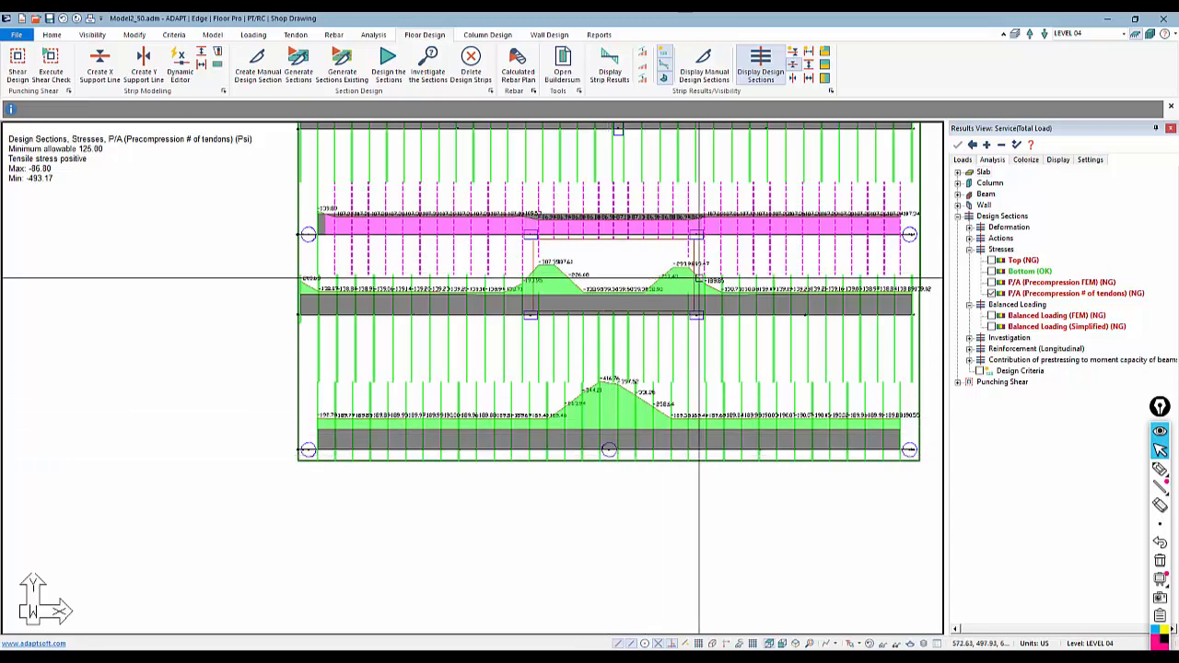
pyautogui.click(1159, 469)
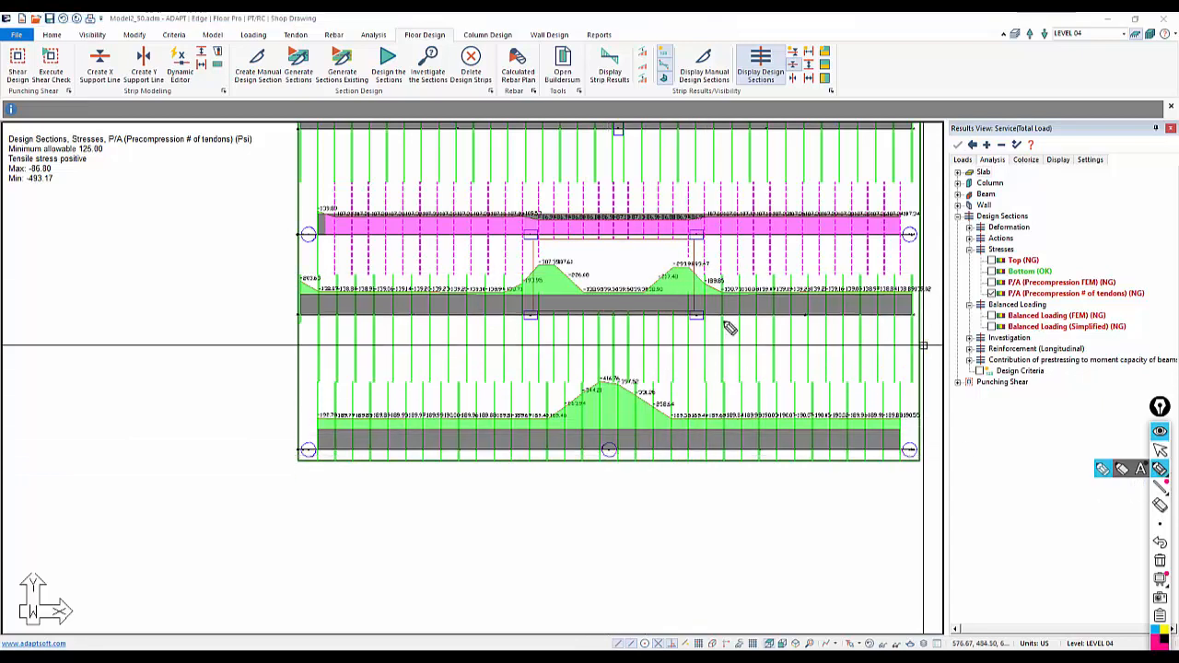
pyautogui.moveTo(717, 303)
pyautogui.mouseDown()
pyautogui.moveTo(689, 365)
pyautogui.moveTo(610, 451)
pyautogui.moveTo(525, 313)
pyautogui.mouseUp()
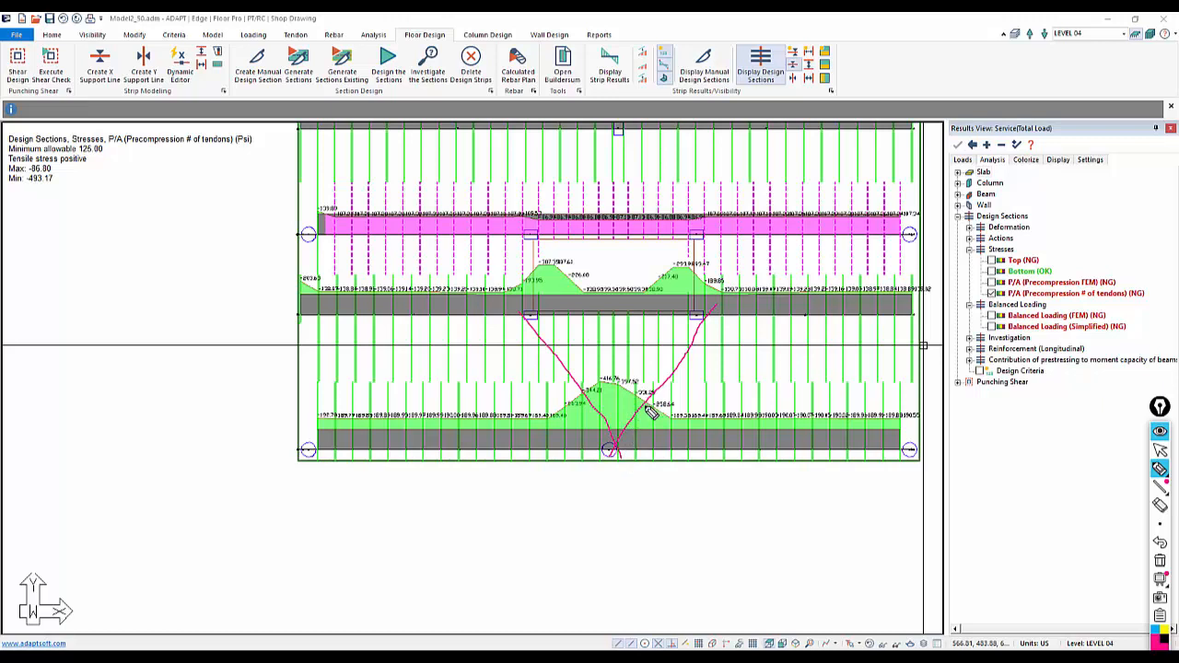
pyautogui.moveTo(716, 308); pyautogui.dragTo(612, 459)
pyautogui.moveTo(517, 320); pyautogui.dragTo(620, 470)
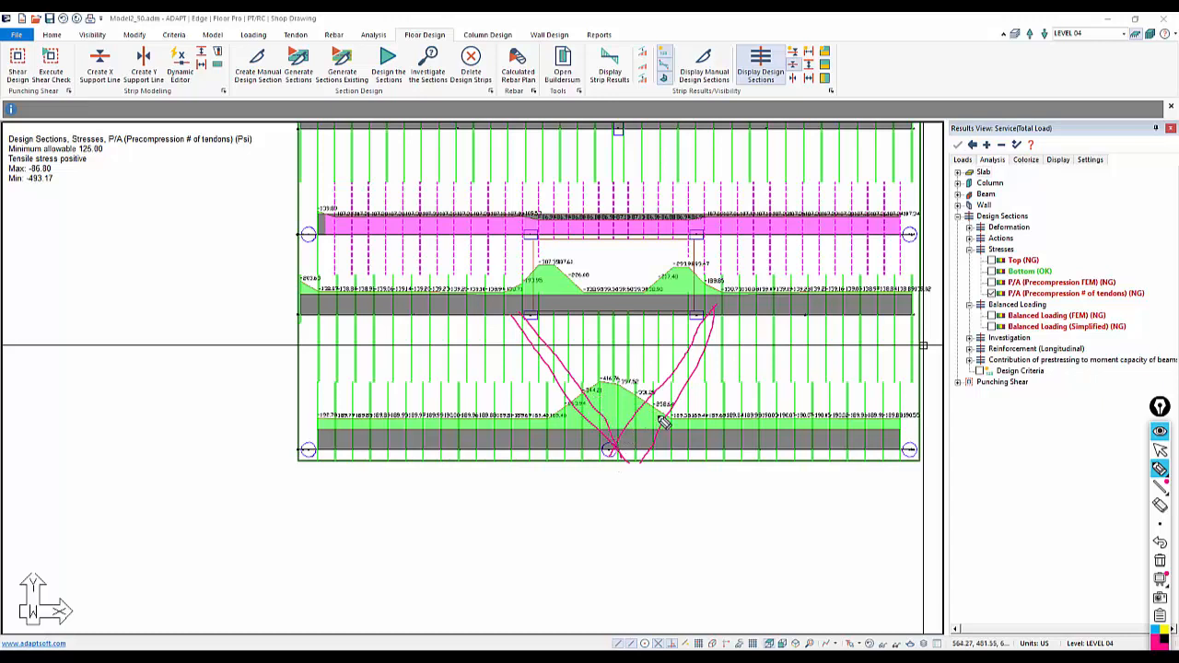
pyautogui.moveTo(663, 421)
pyautogui.mouseDown()
pyautogui.moveTo(604, 361)
pyautogui.moveTo(625, 427)
pyautogui.moveTo(668, 413)
pyautogui.mouseUp()
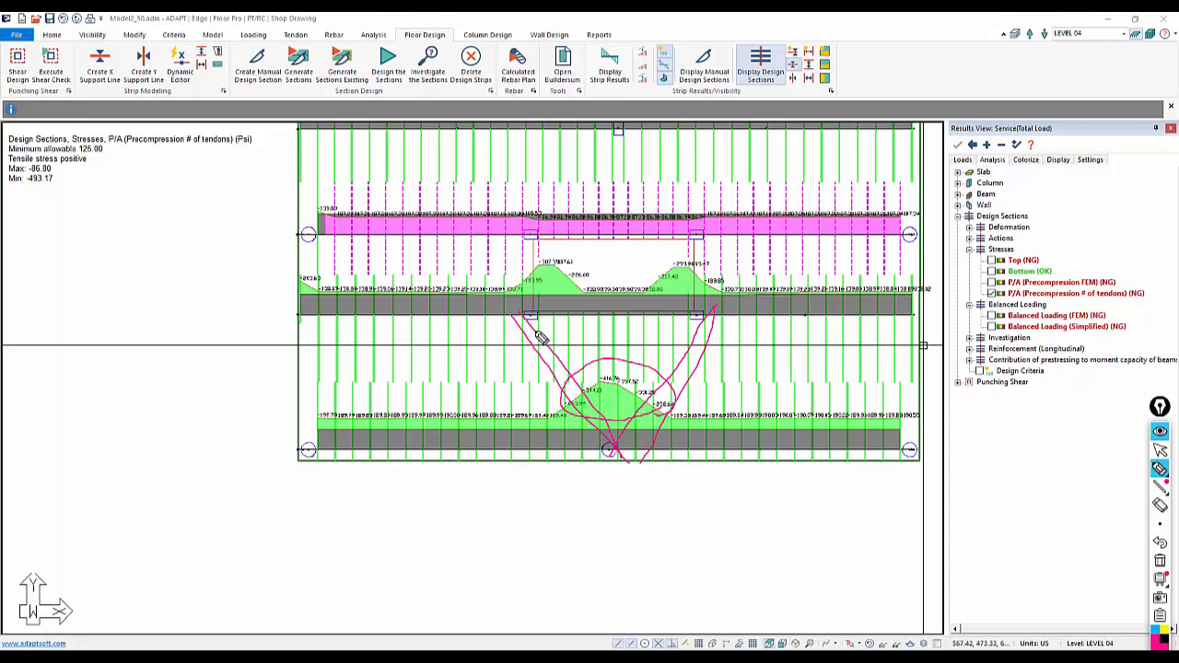
pyautogui.moveTo(526, 301)
pyautogui.mouseDown()
pyautogui.moveTo(596, 268)
pyautogui.moveTo(577, 286)
pyautogui.mouseUp()
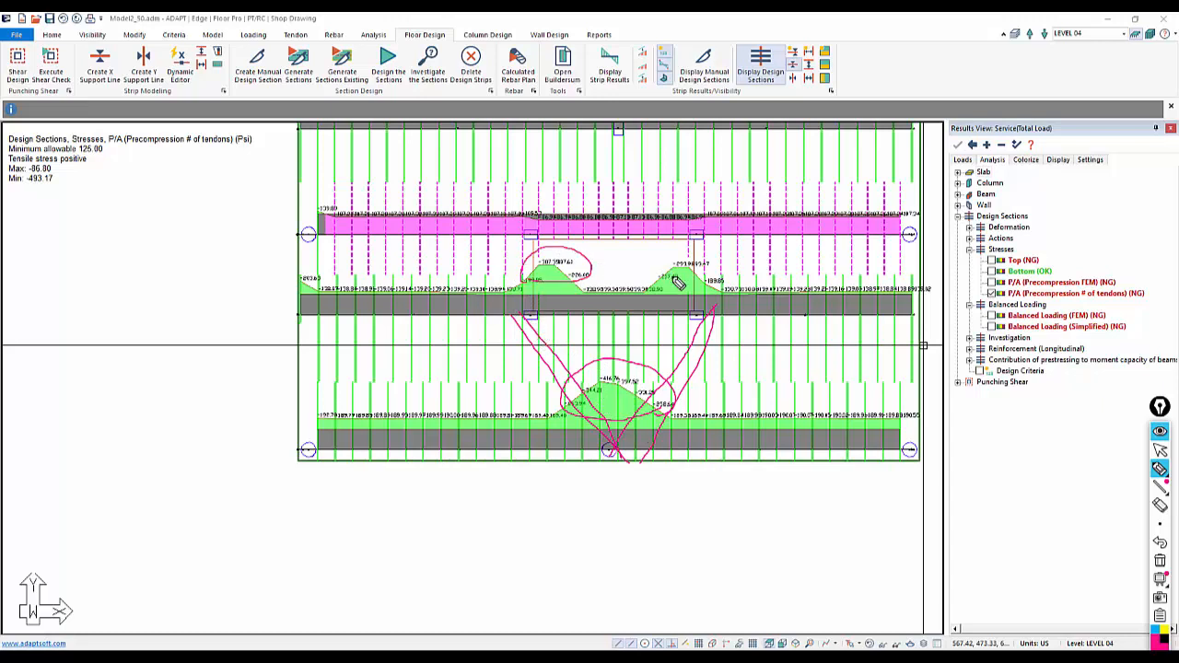
pyautogui.moveTo(676, 283); pyautogui.dragTo(690, 249)
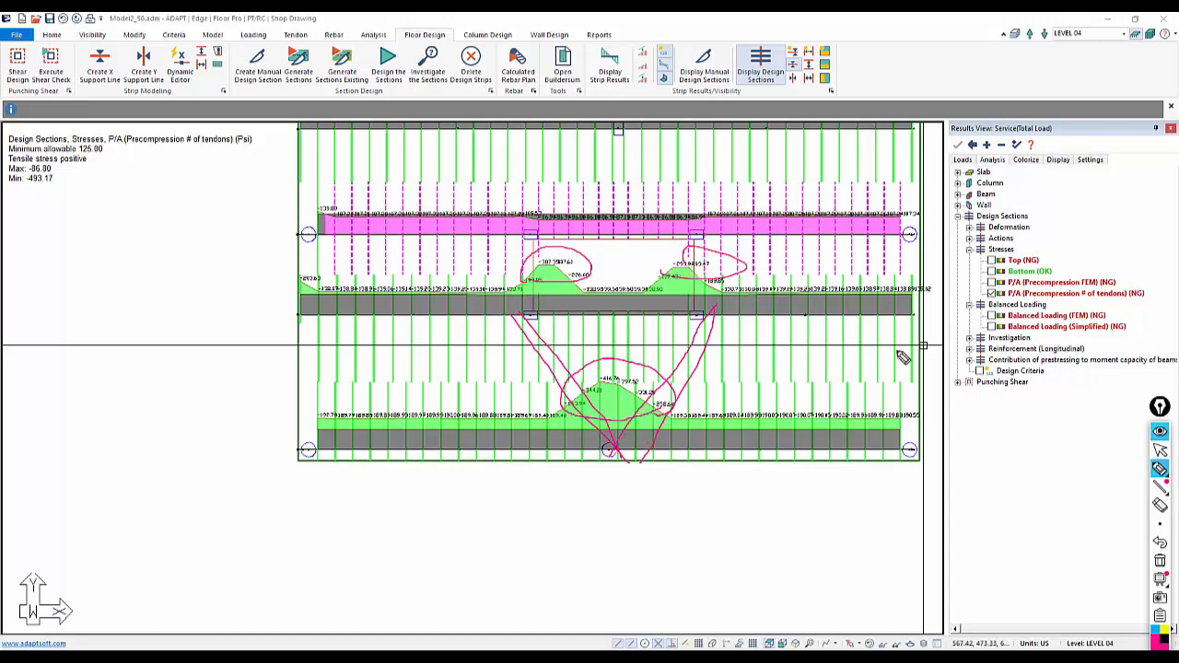
pyautogui.click(1160, 566)
pyautogui.click(1159, 449)
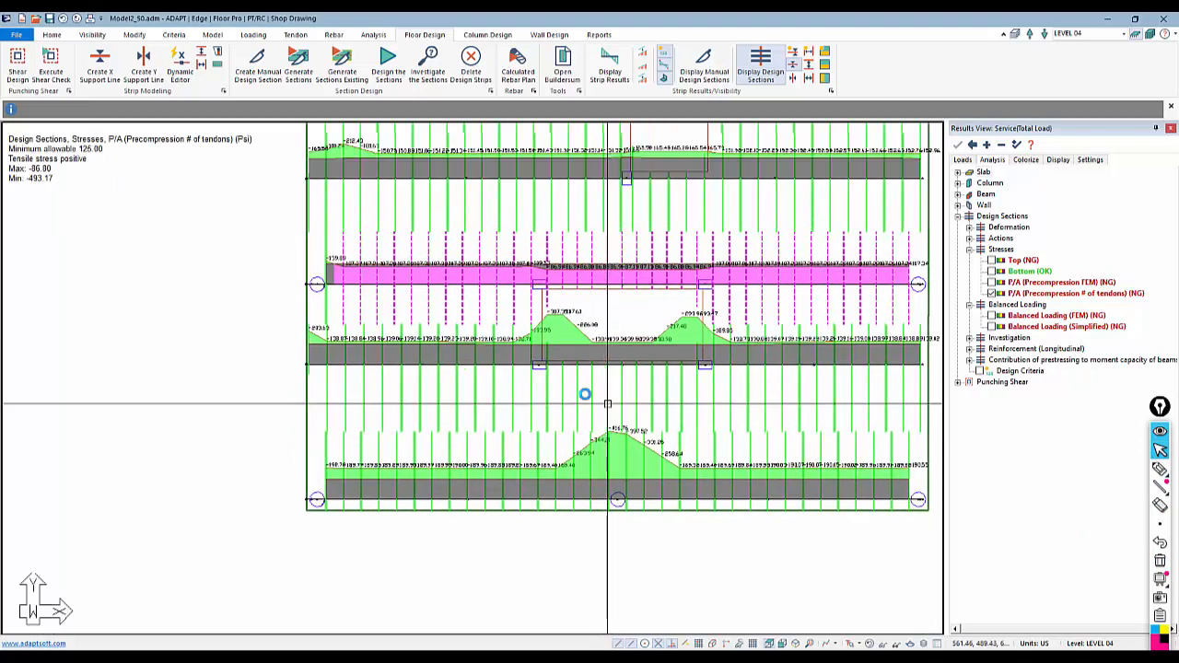
# Show the tendons overlaid on the design section stress results and zoom in around the strips
pyautogui.click(295, 34)
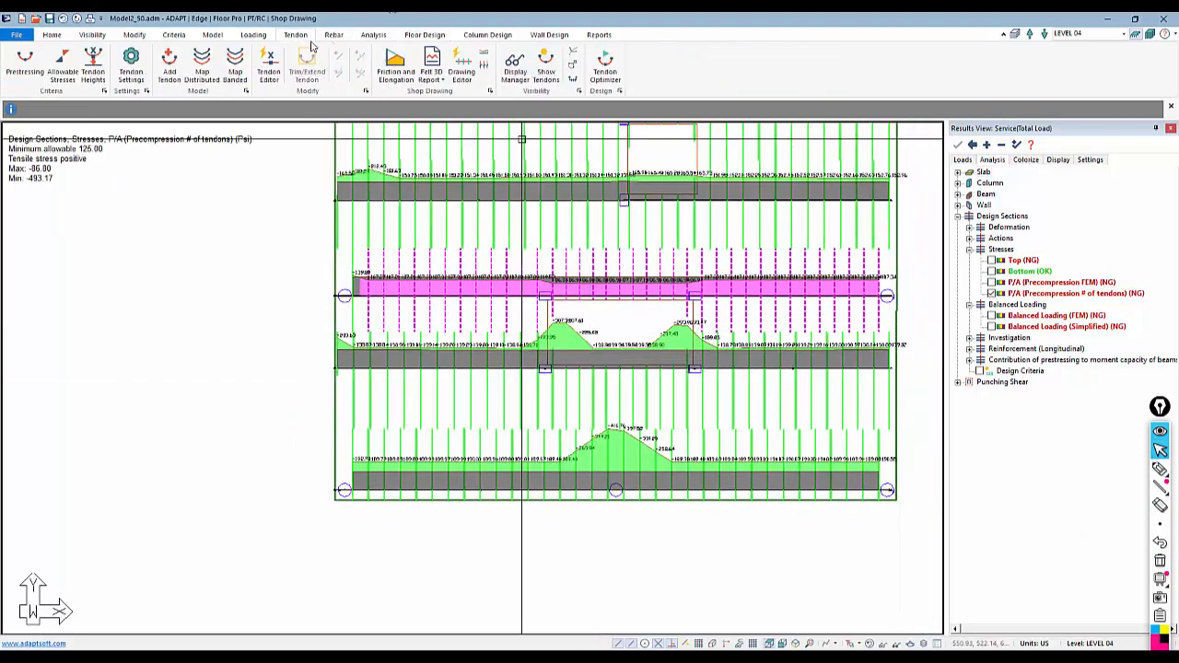
pyautogui.click(546, 66)
pyautogui.scroll(4, 503, 299)
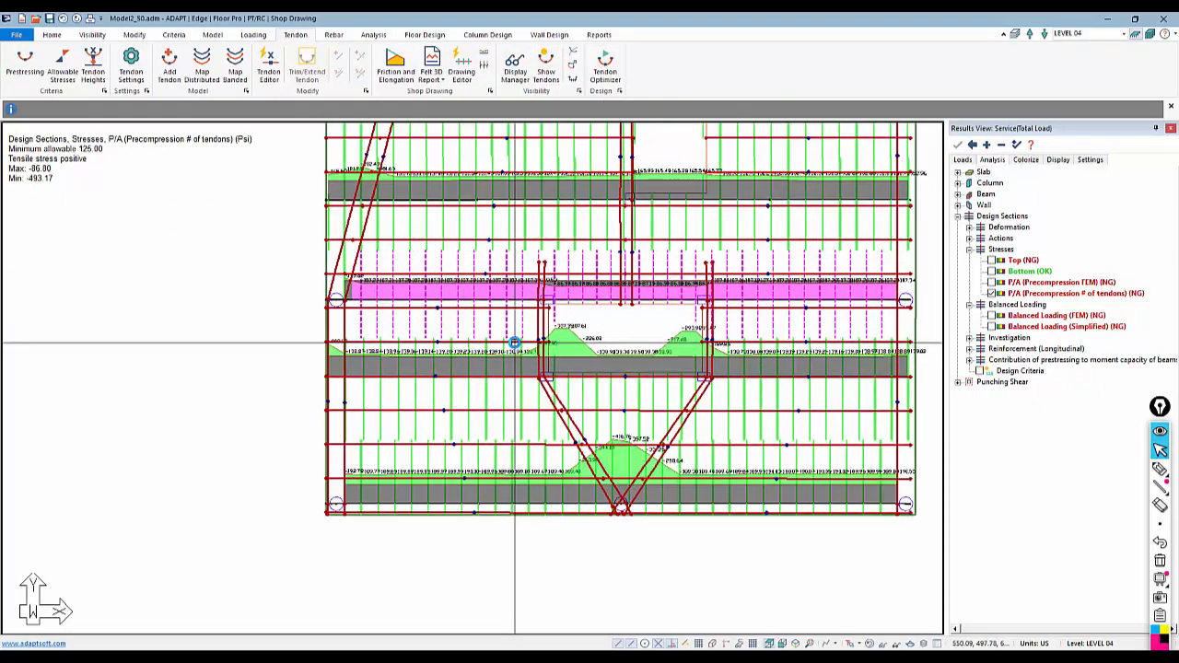
pyautogui.scroll(1, 514, 345)
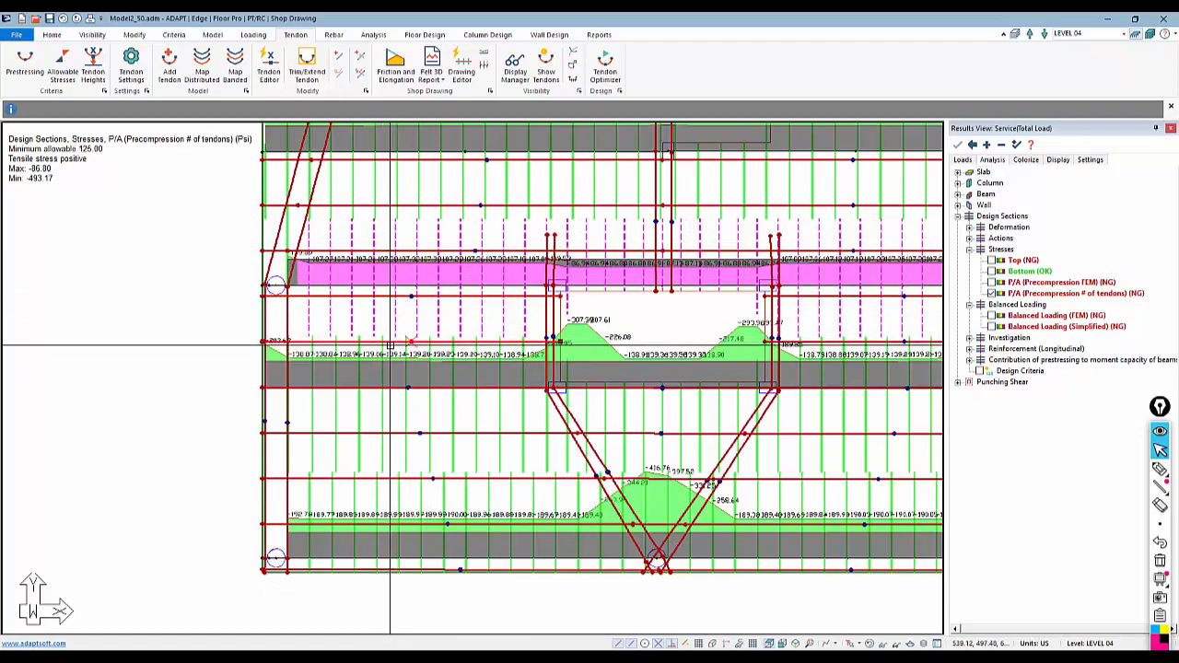
pyautogui.scroll(3, 485, 347)
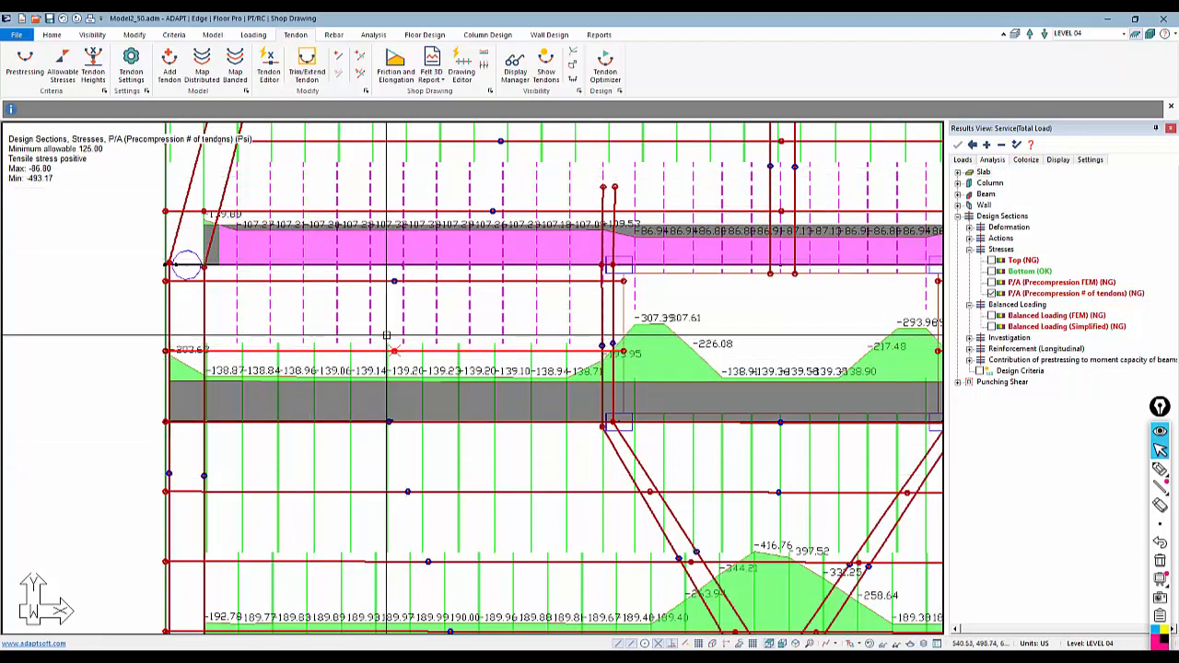
pyautogui.scroll(-2, 336, 369)
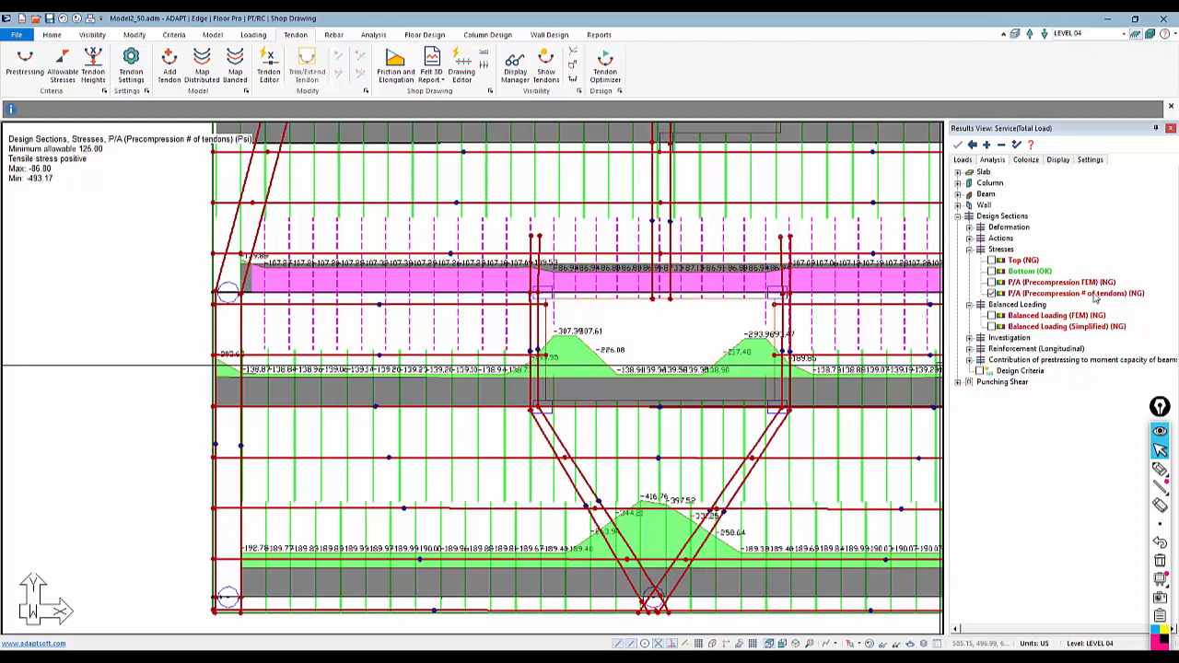
# Switch the stress display to P/A (Precompression FEM) and review it across the whole slab
pyautogui.click(991, 282)
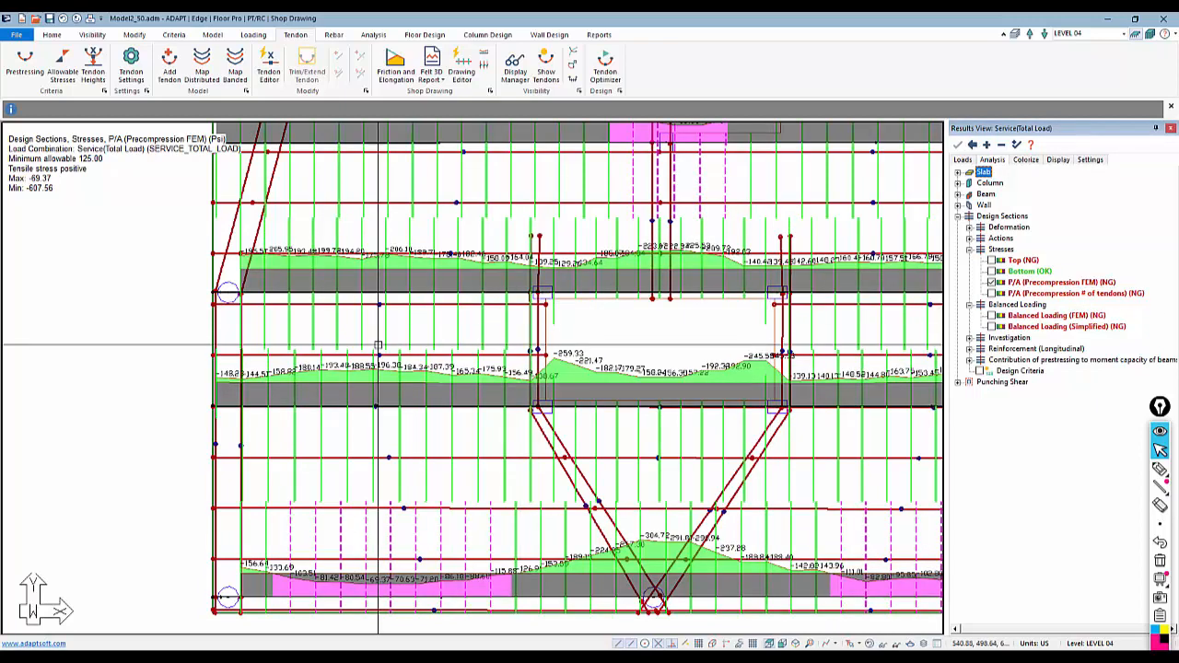
pyautogui.scroll(-2, 255, 351)
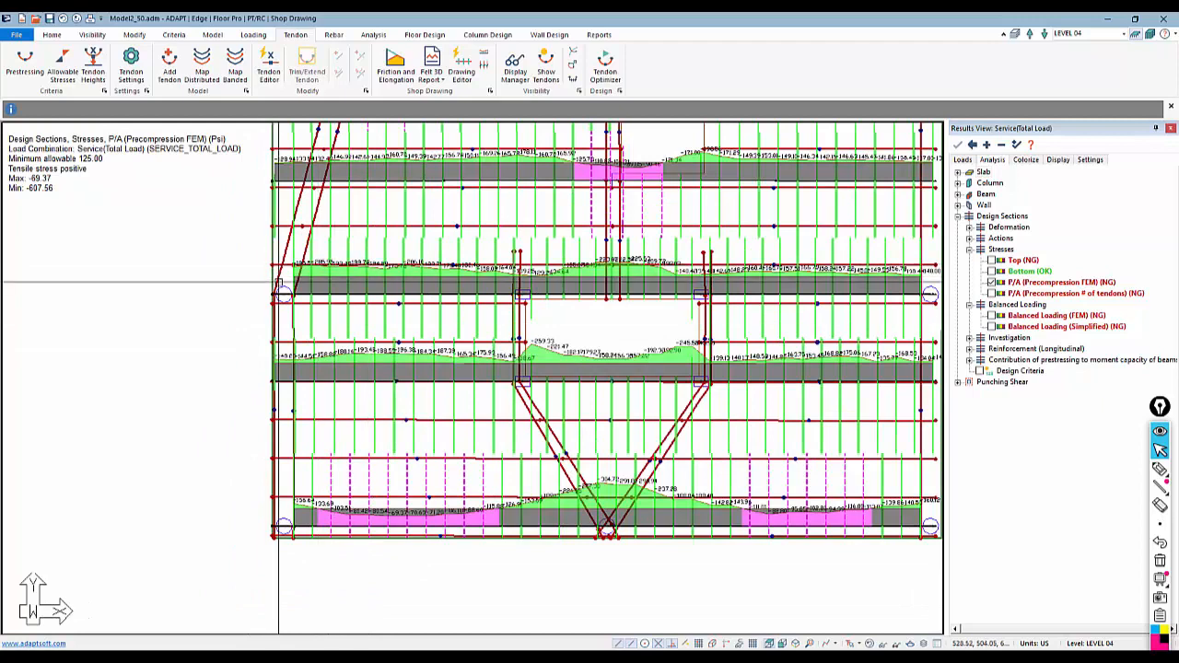
pyautogui.scroll(-1, 354, 347)
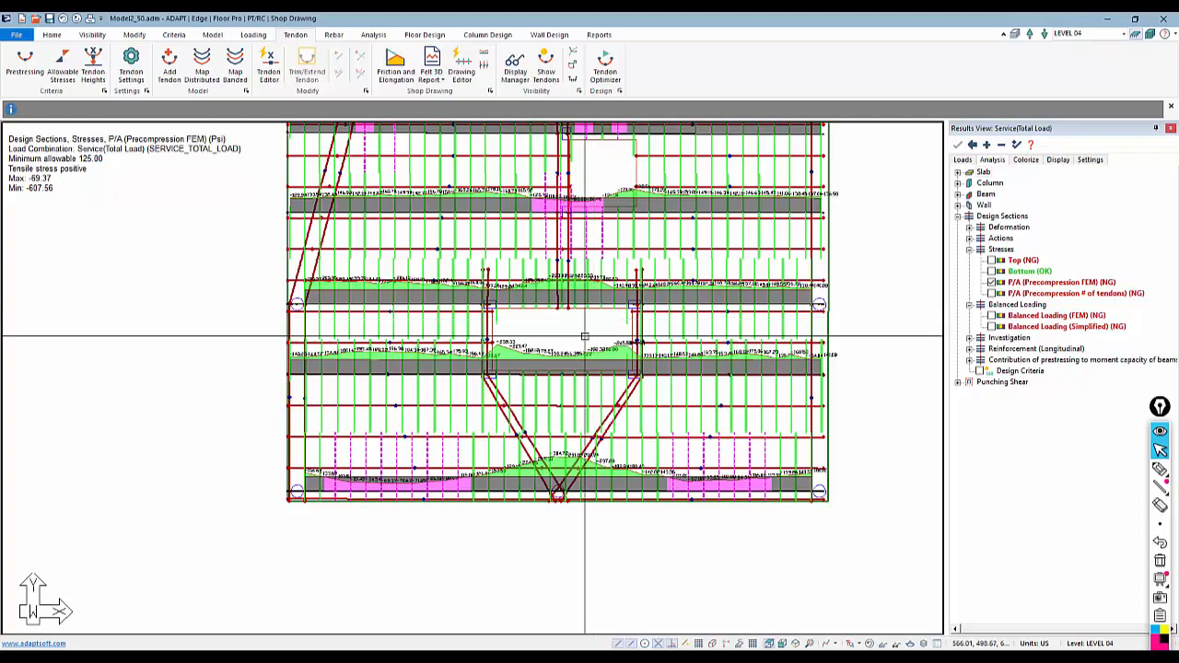
pyautogui.scroll(-2, 642, 545)
pyautogui.moveTo(584, 336); pyautogui.dragTo(579, 434, button='middle')
pyautogui.moveTo(518, 249); pyautogui.dragTo(503, 285, button='middle')
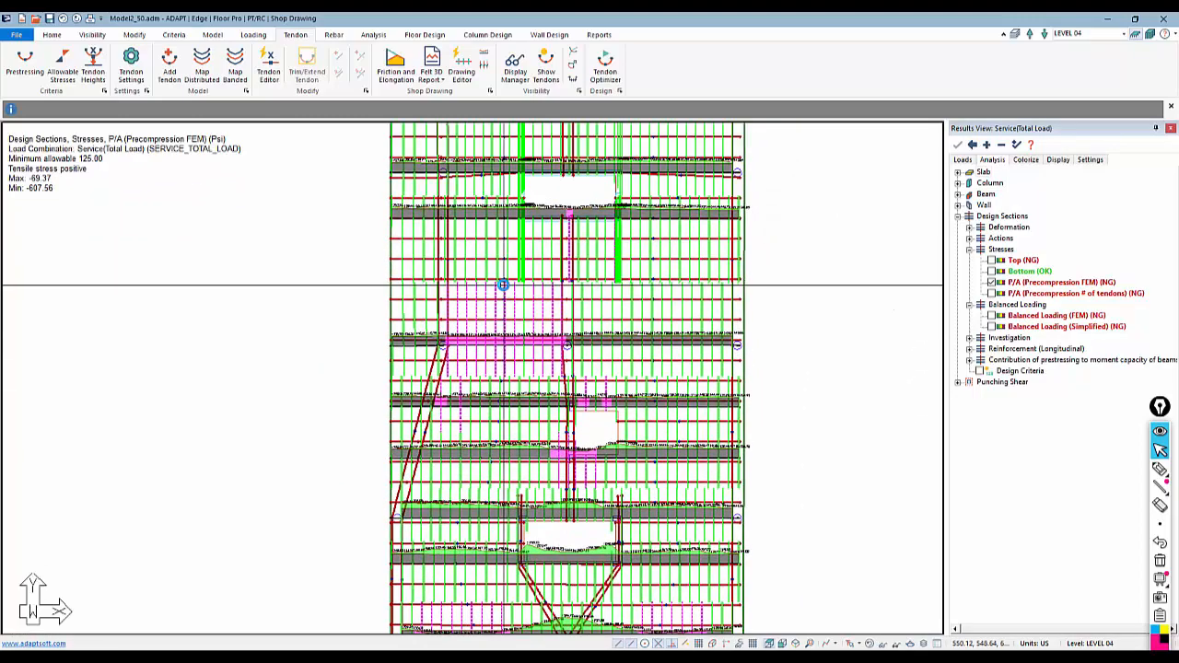
pyautogui.scroll(-1, 503, 285)
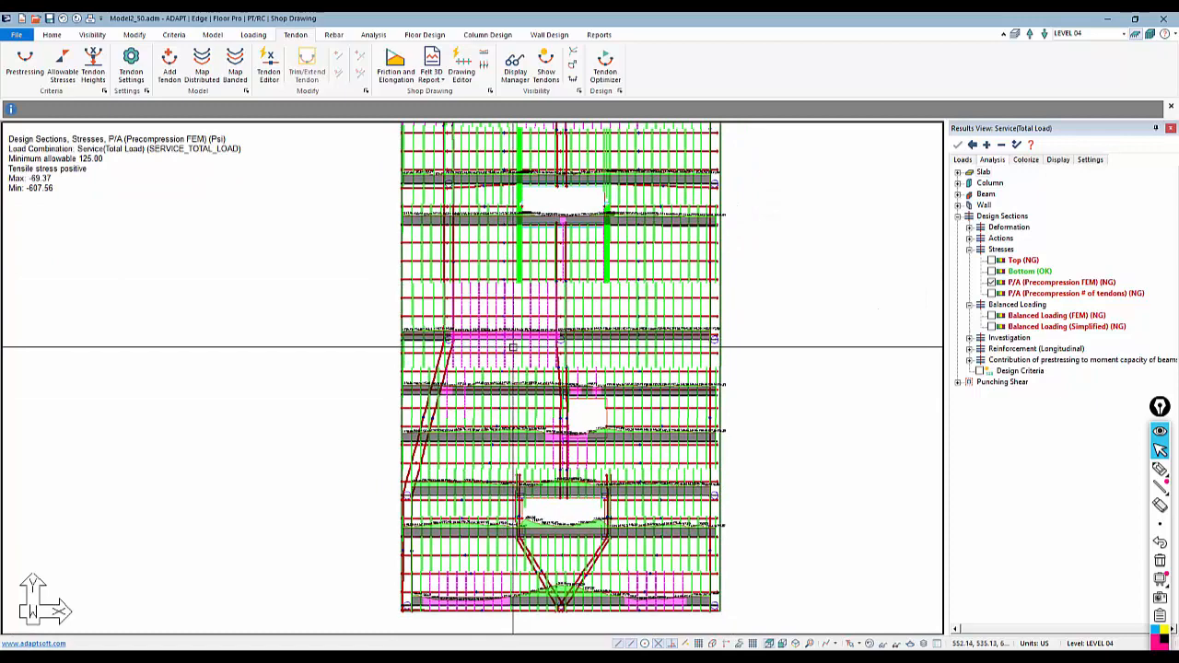
pyautogui.scroll(-1, 488, 368)
pyautogui.moveTo(446, 343); pyautogui.dragTo(449, 386, button='middle')
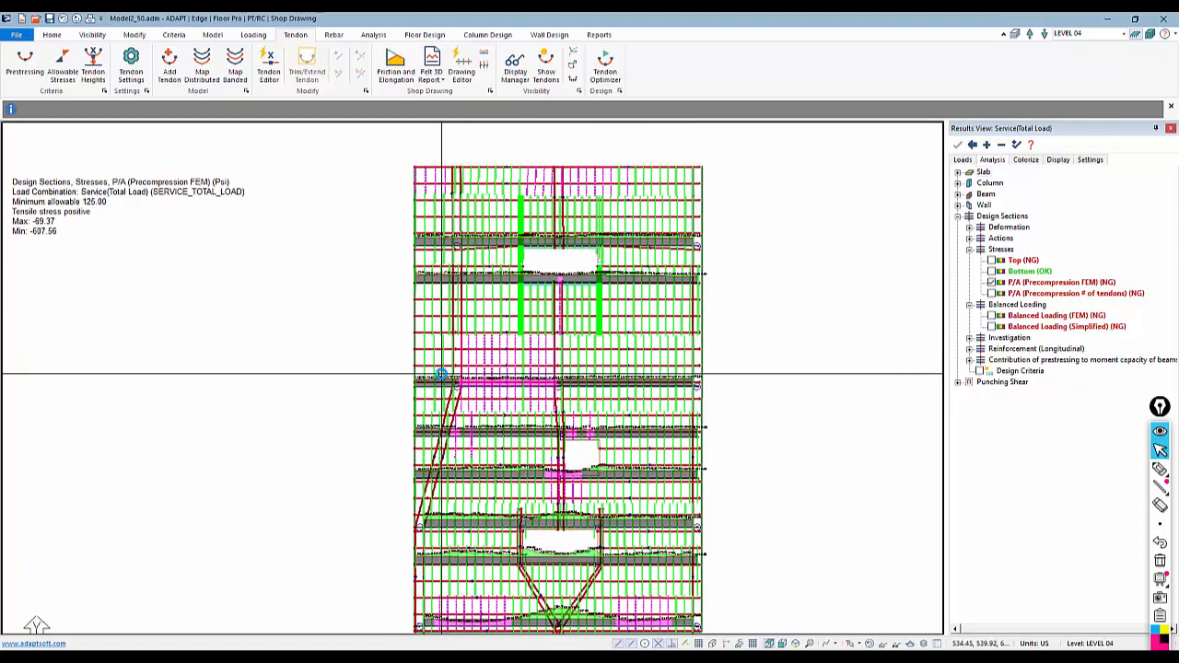
pyautogui.scroll(-1, 427, 341)
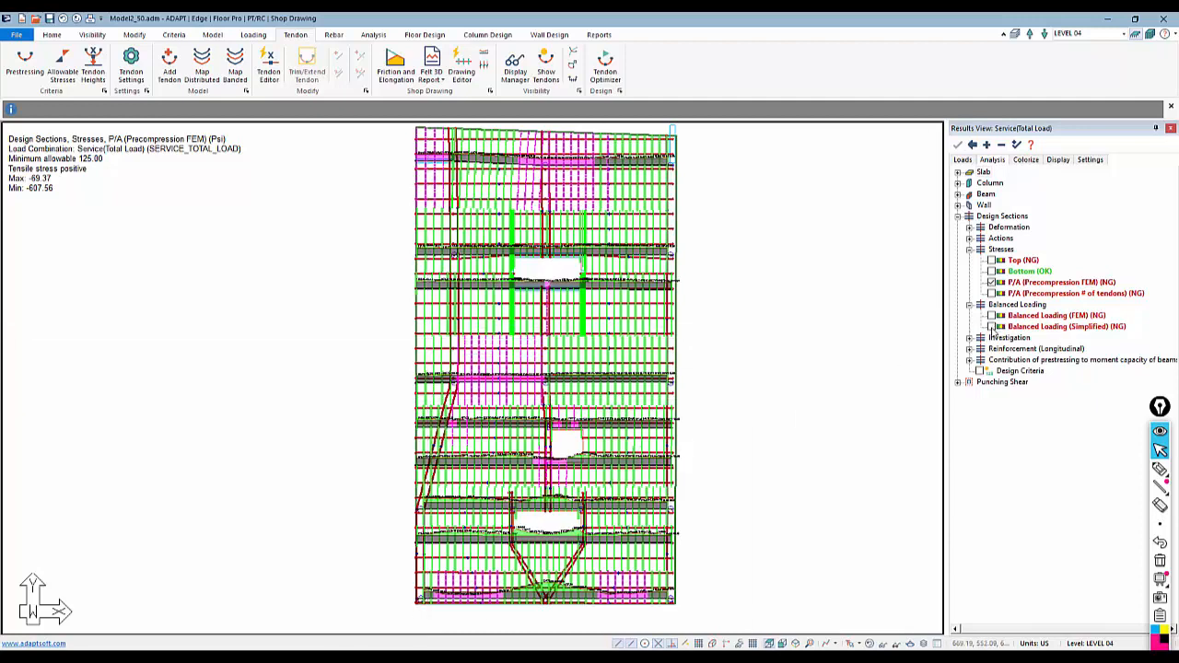
# Switch the stress display back to P/A (Precompression # of tendons) and inspect the strips across the slab
pyautogui.click(991, 293)
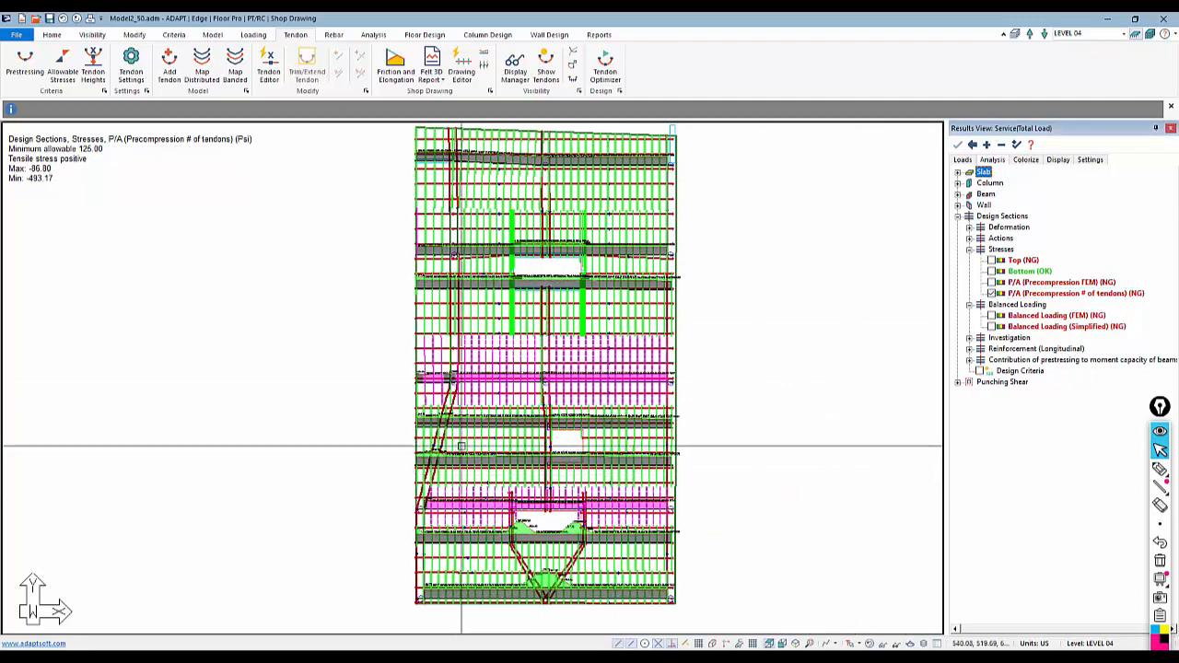
pyautogui.scroll(3, 447, 424)
pyautogui.scroll(5, 492, 377)
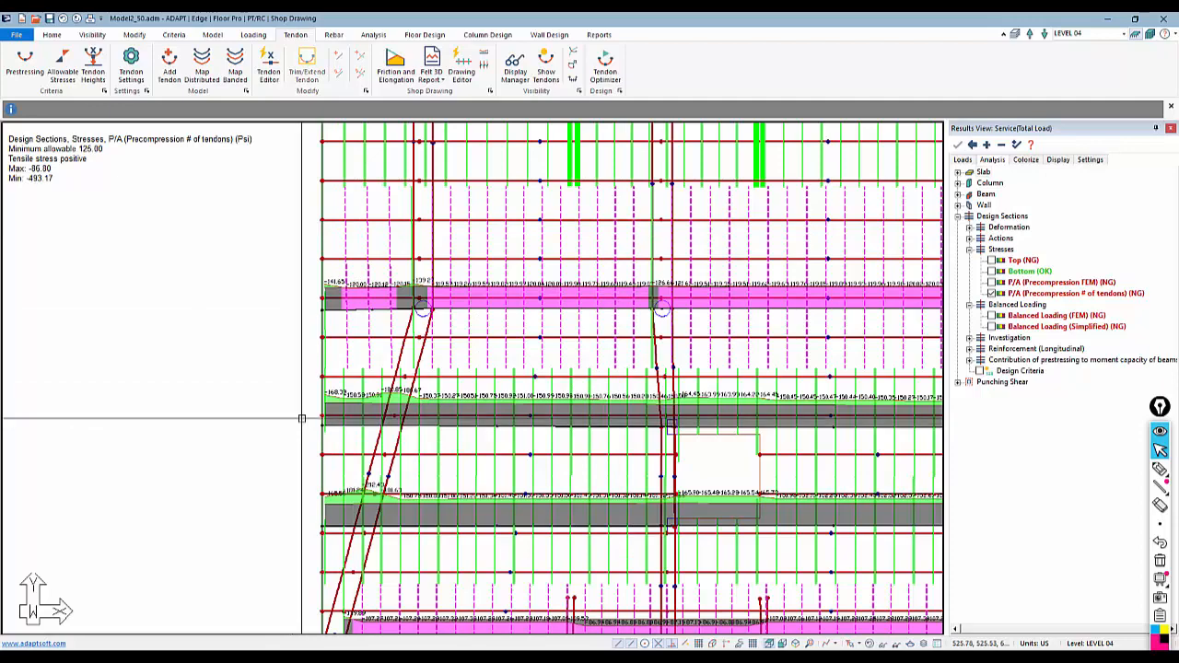
pyautogui.scroll(-3, 296, 328)
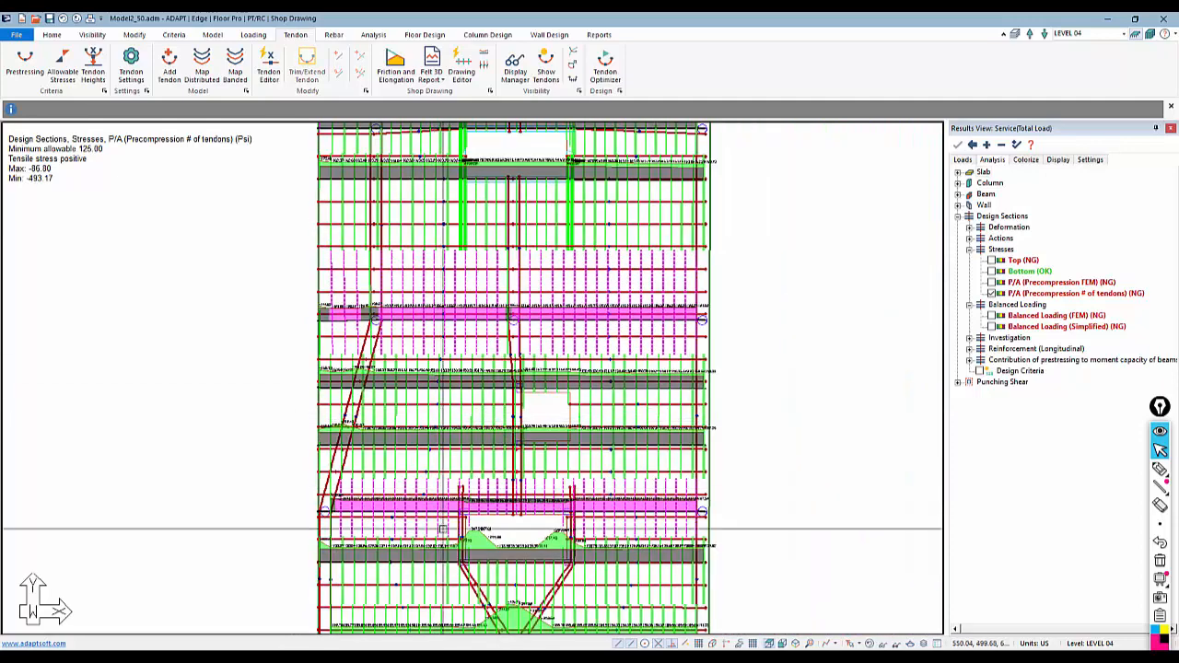
pyautogui.scroll(-1, 451, 522)
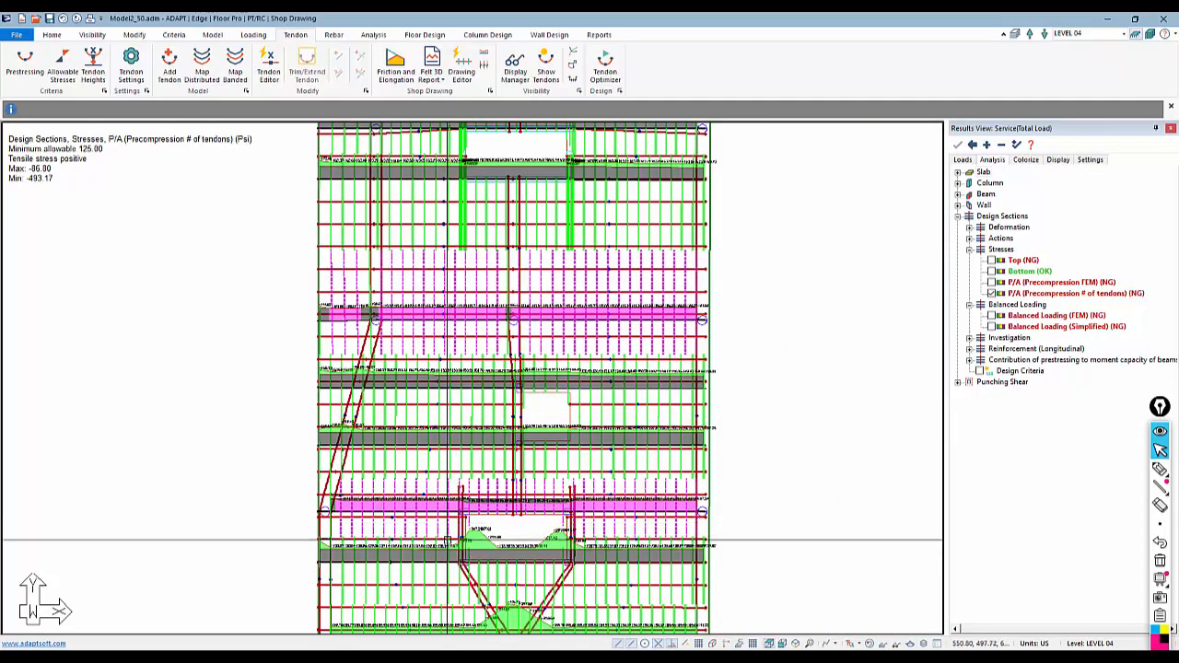
pyautogui.moveTo(451, 521); pyautogui.dragTo(478, 502, button='middle')
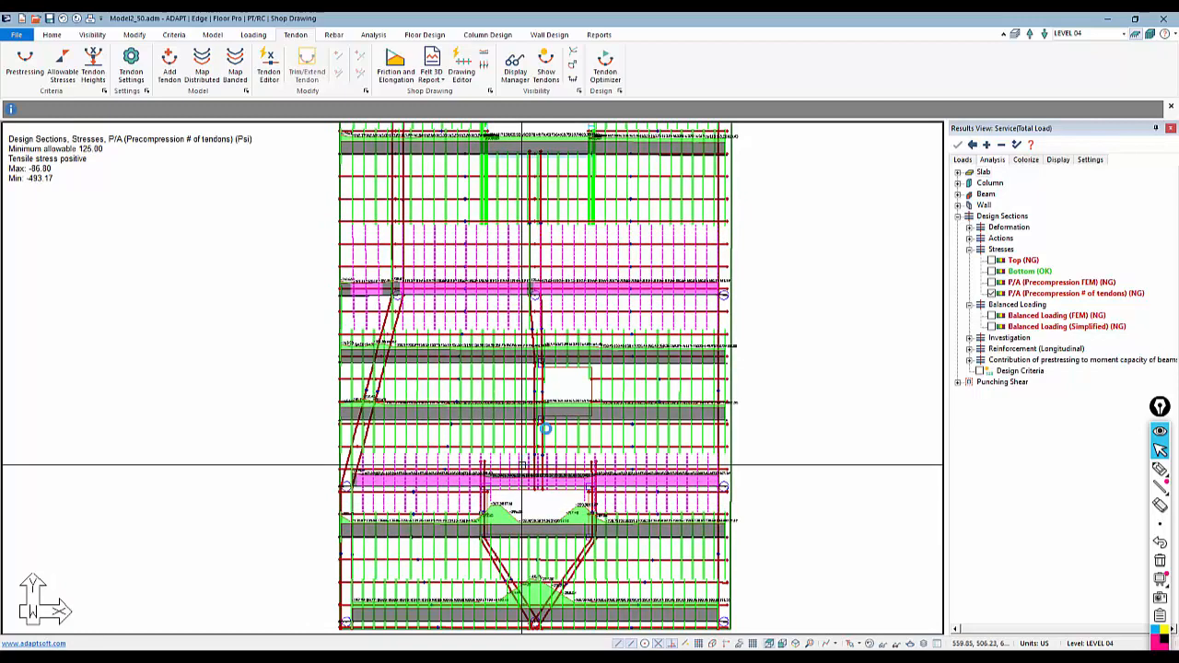
pyautogui.scroll(-2, 551, 502)
pyautogui.scroll(-2, 550, 501)
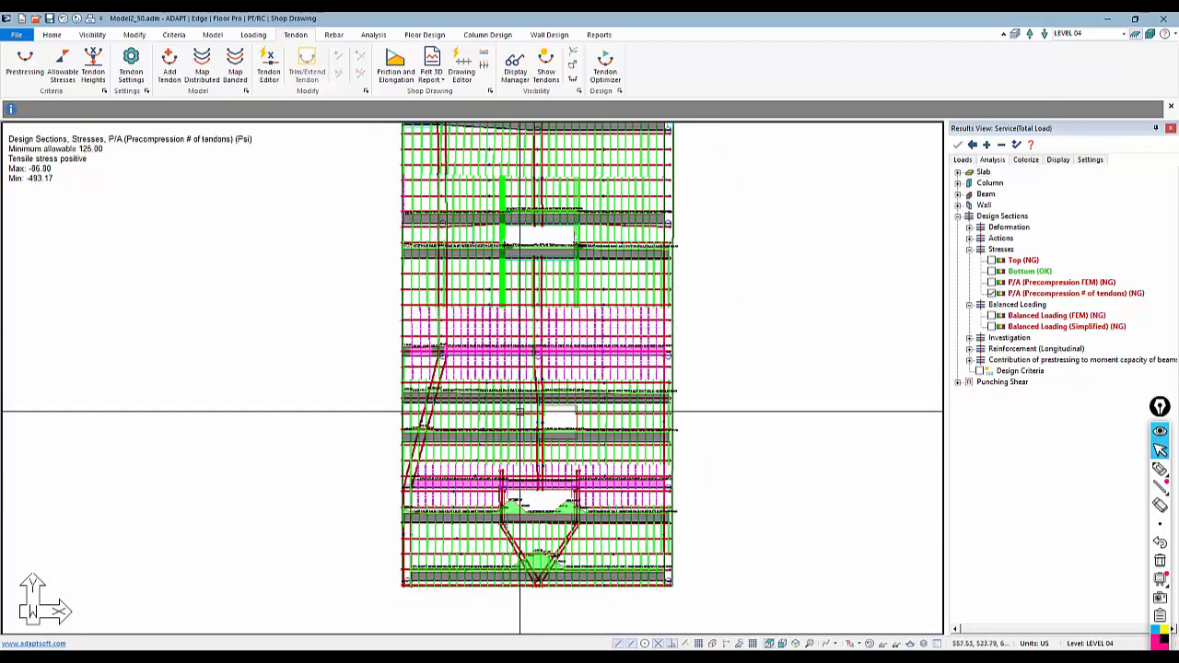
pyautogui.moveTo(513, 431); pyautogui.dragTo(551, 473, button='middle')
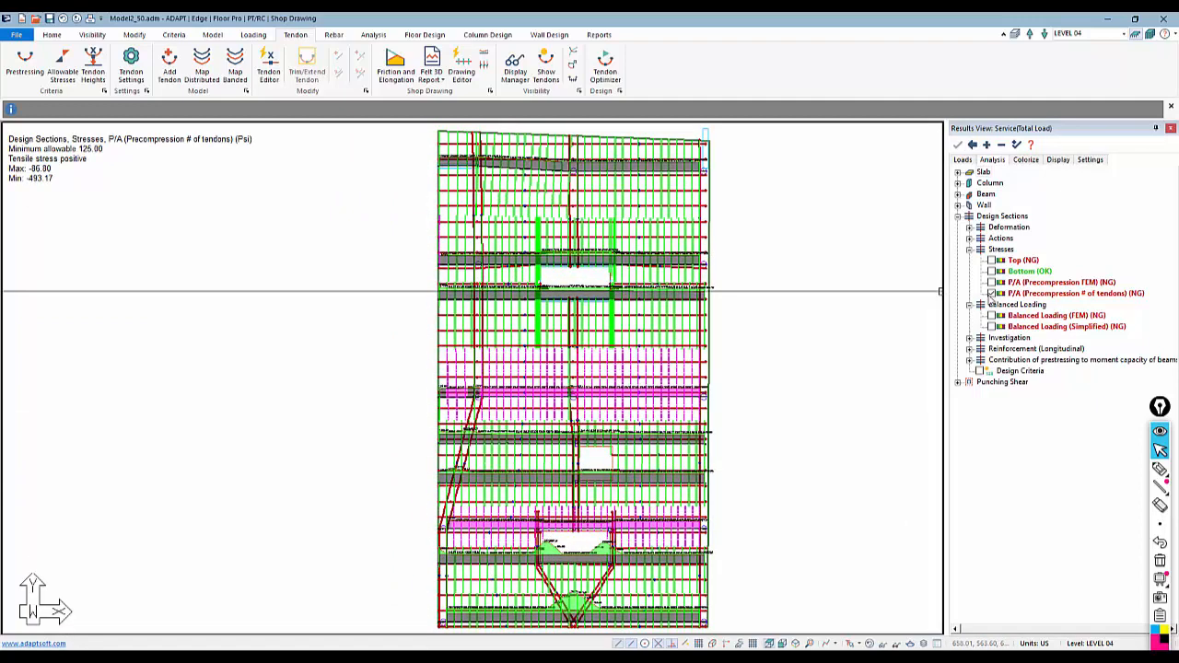
# Display the design sections in the other direction and zoom in to examine their precompression stress values
pyautogui.click(990, 293)
pyautogui.click(422, 35)
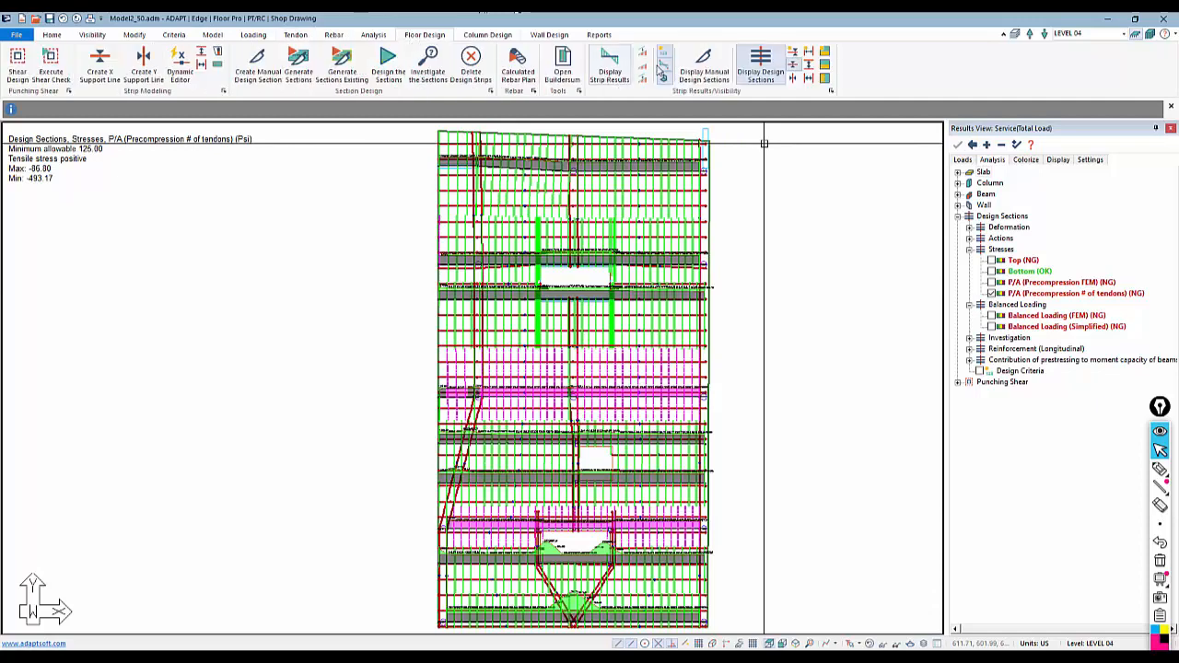
pyautogui.click(783, 74)
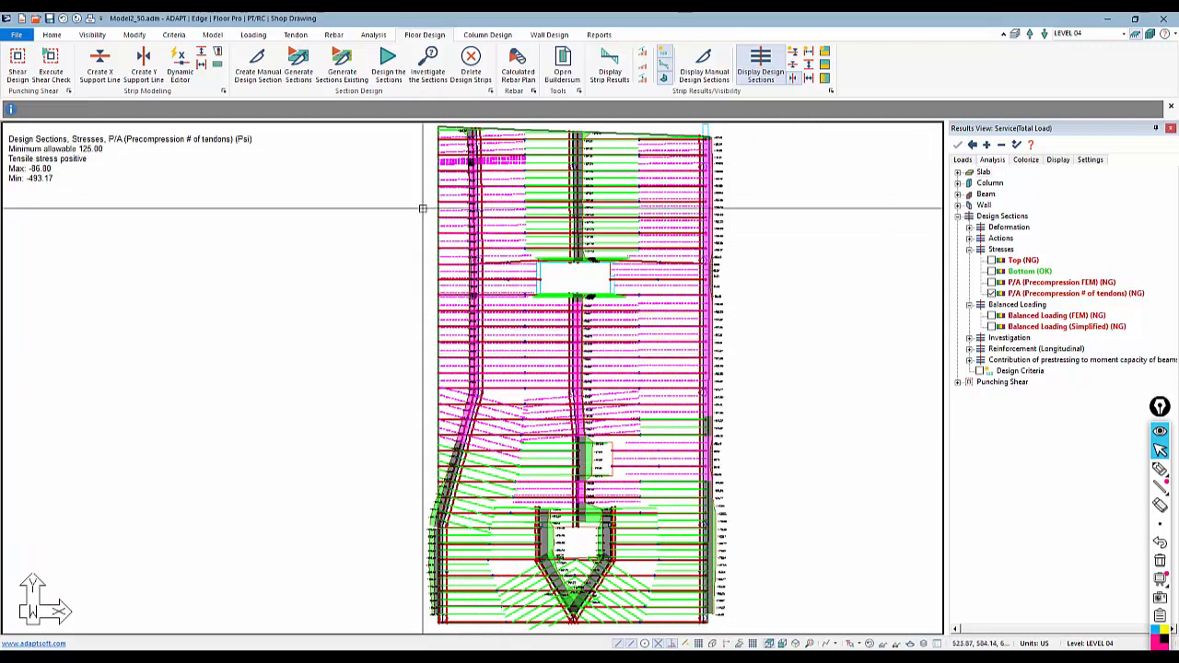
pyautogui.scroll(3, 421, 213)
pyautogui.scroll(2, 484, 396)
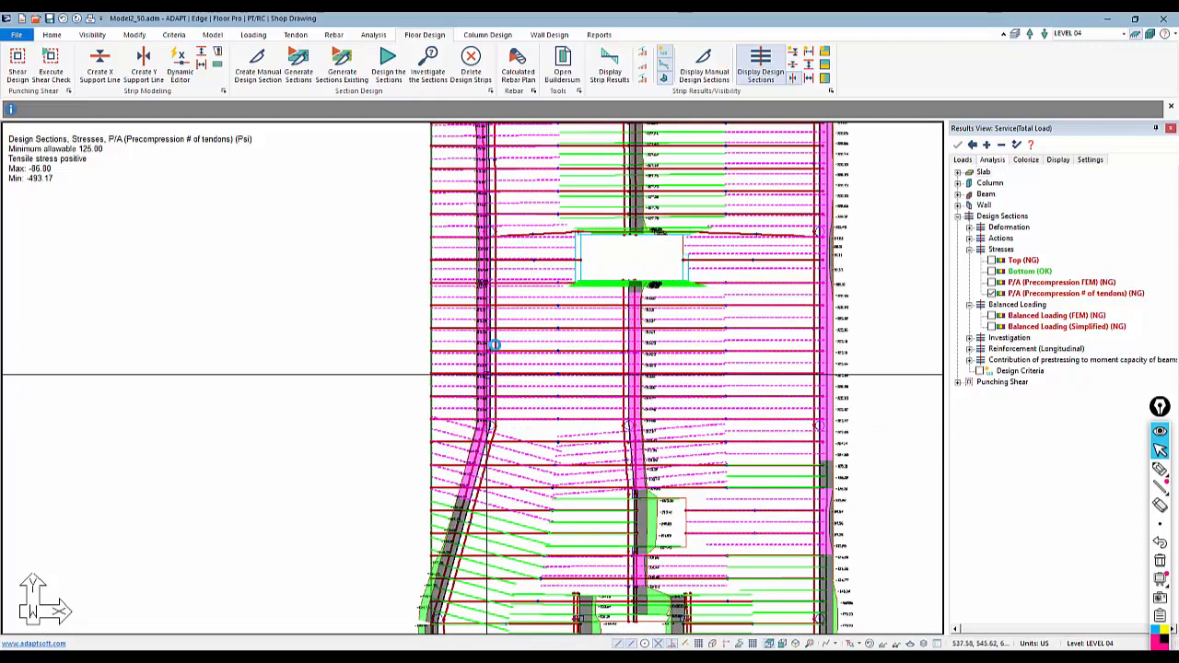
pyautogui.scroll(3, 408, 374)
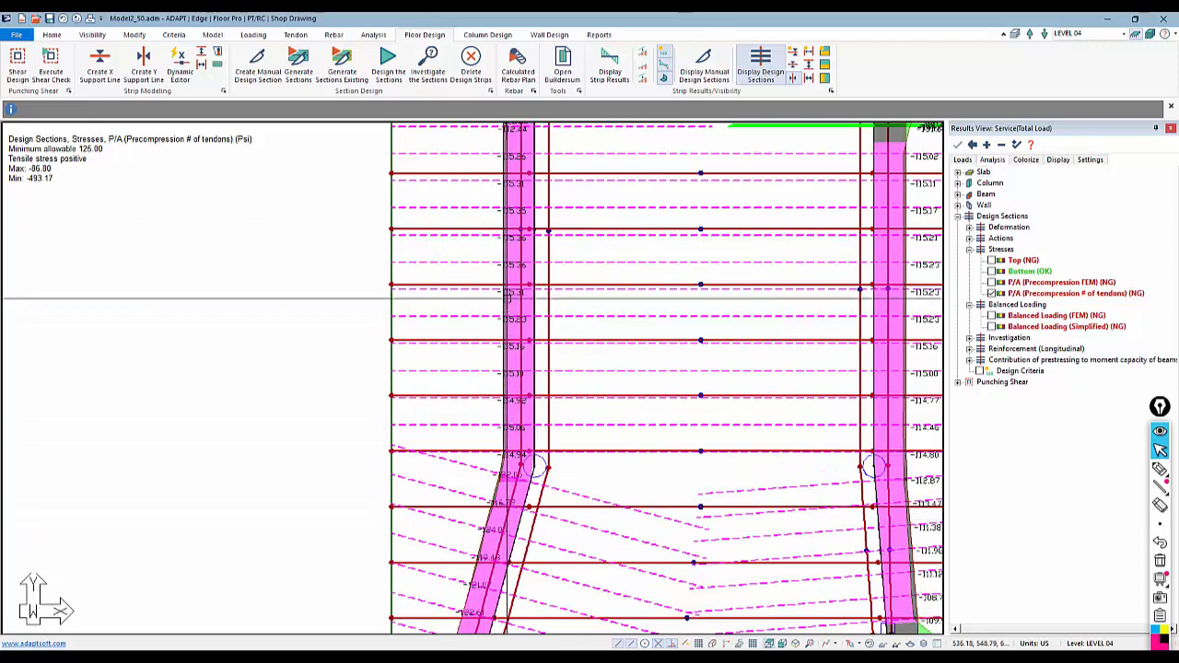
pyautogui.scroll(-5, 508, 414)
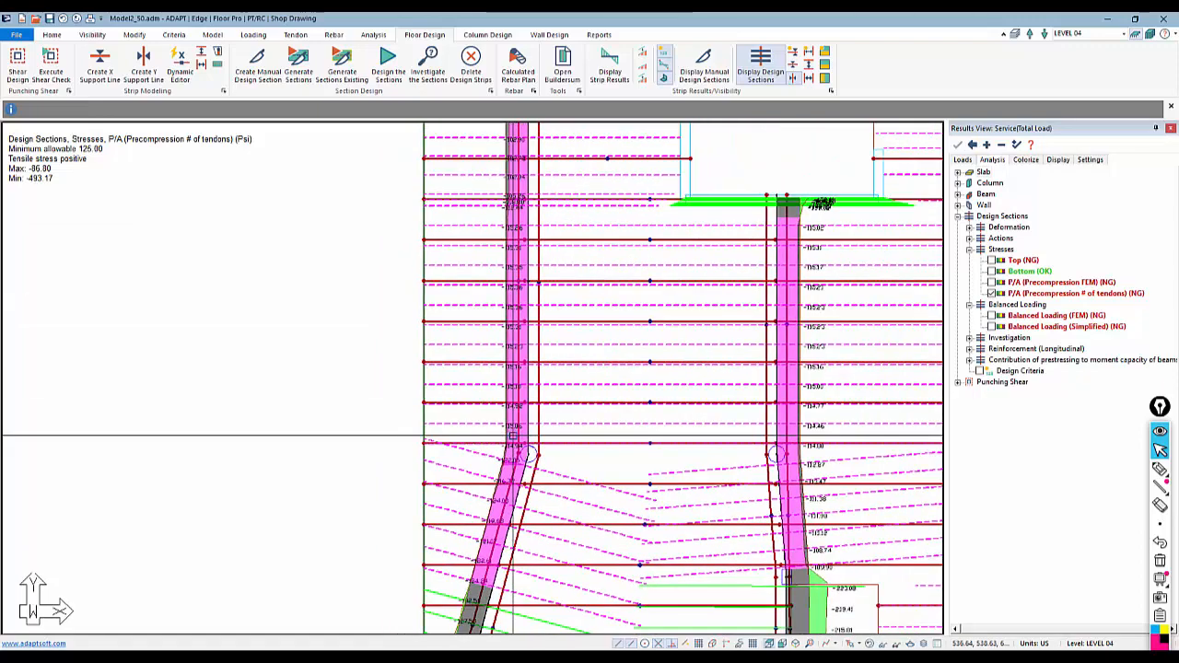
pyautogui.scroll(-2, 528, 369)
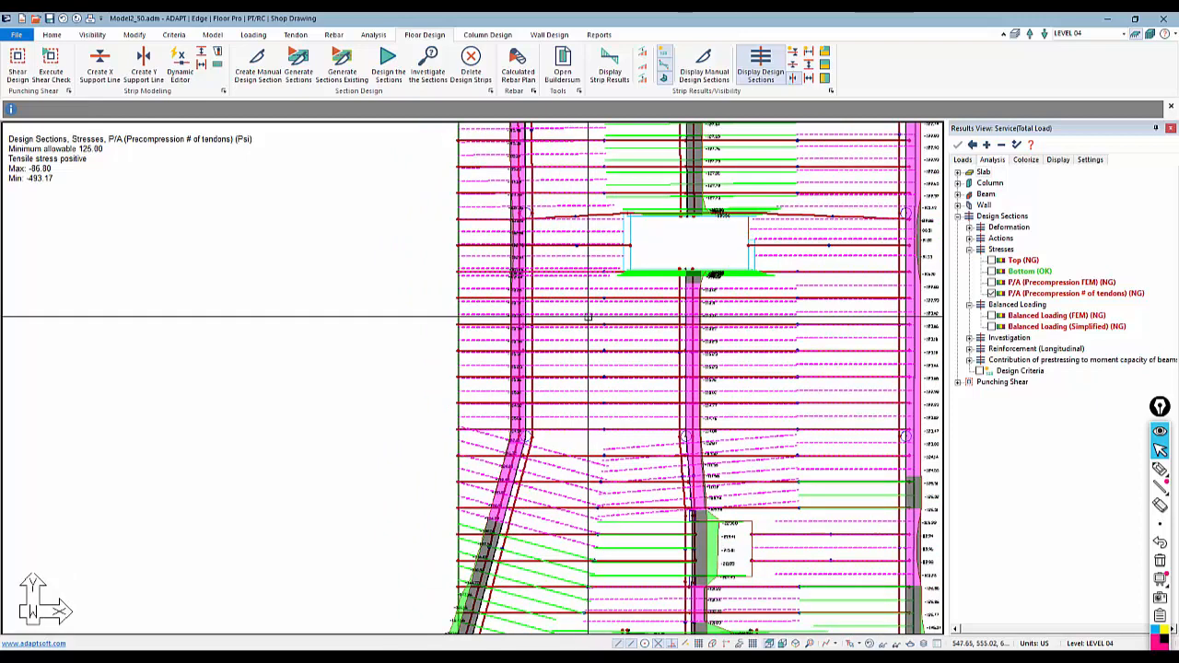
pyautogui.click(439, 375)
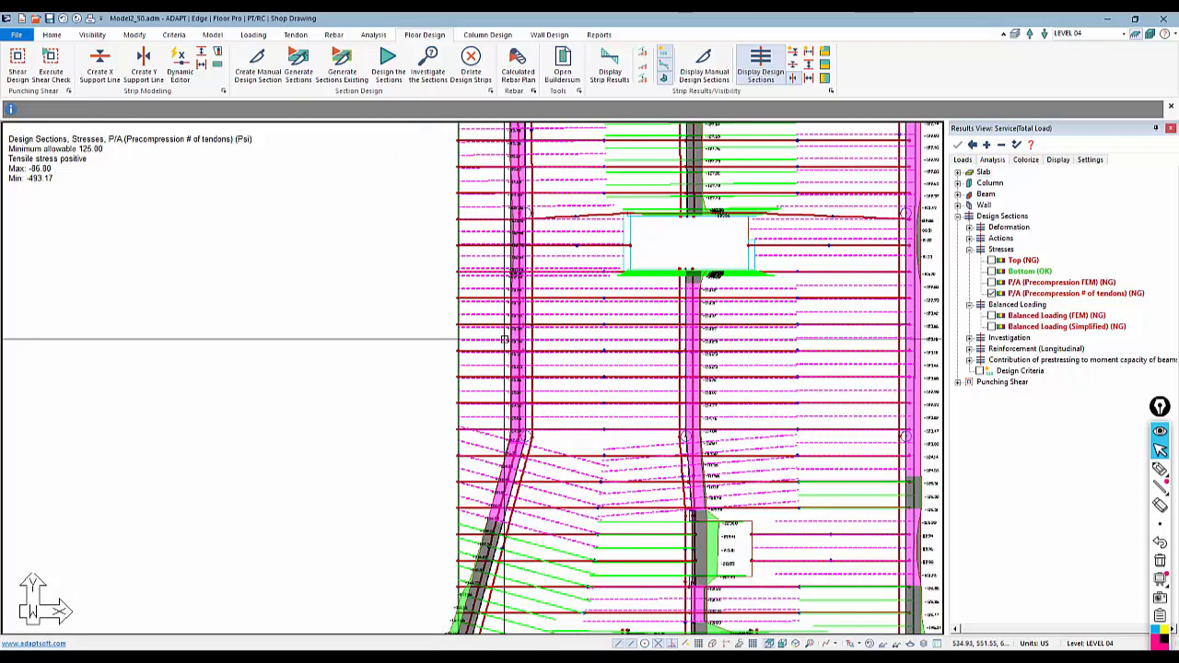
pyautogui.scroll(3, 516, 319)
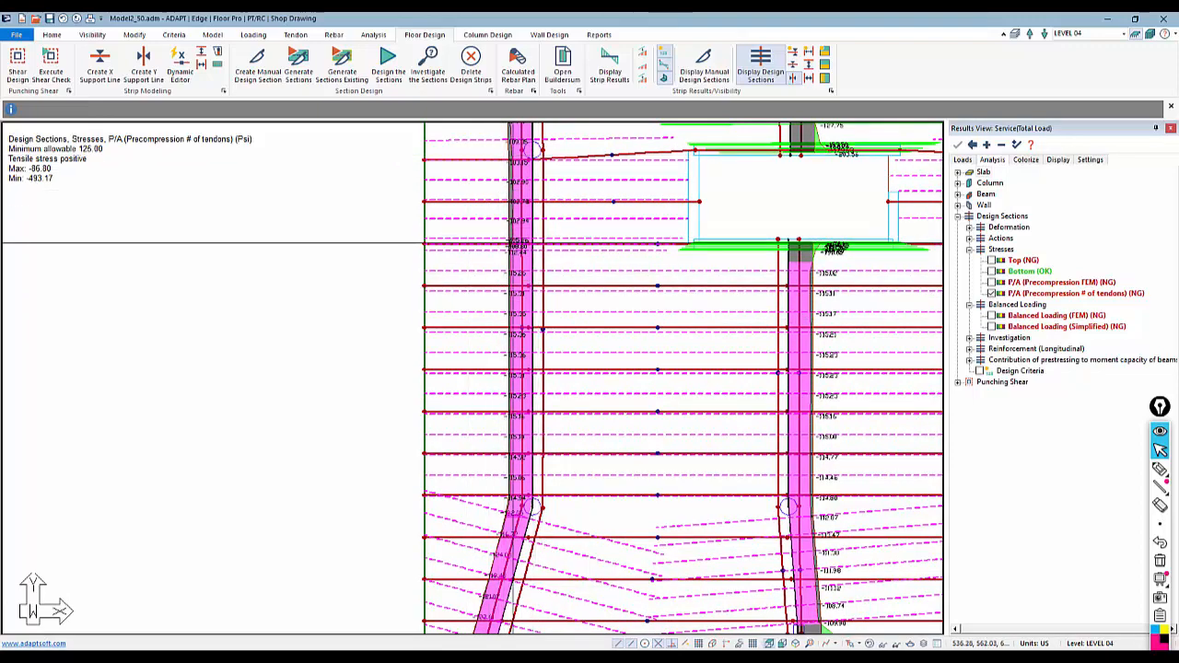
pyautogui.moveTo(509, 334); pyautogui.dragTo(531, 313, button='middle')
pyautogui.moveTo(785, 375); pyautogui.dragTo(640, 313, button='middle')
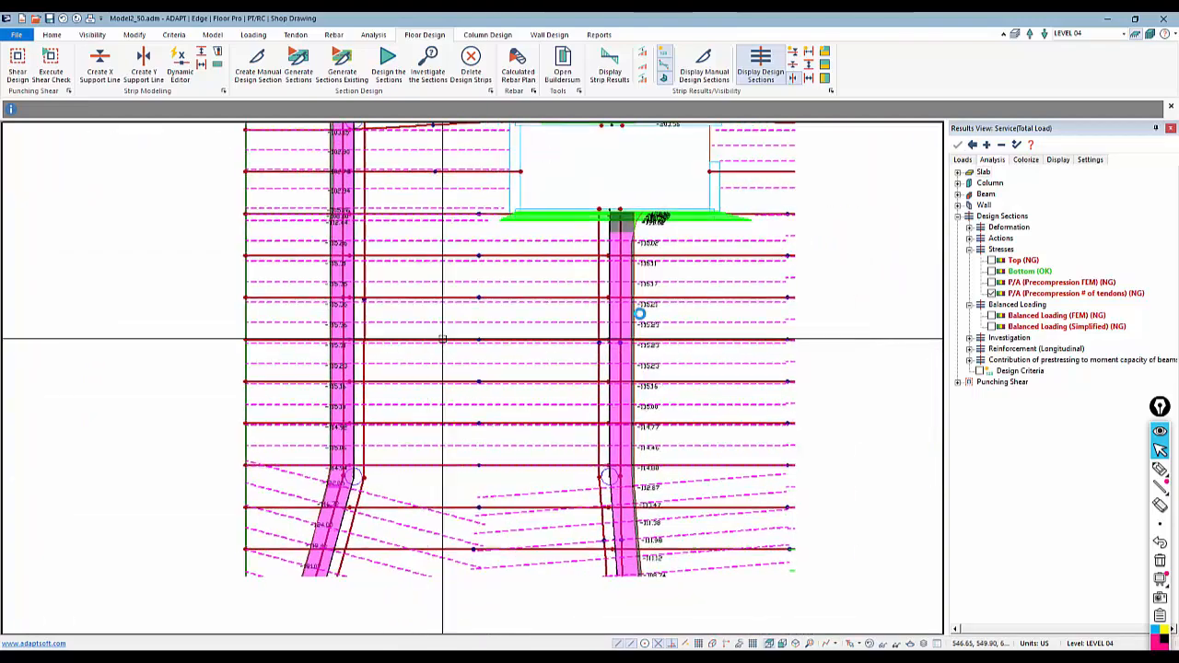
# Zoom out over the whole slab and turn off the P/A (Precompression # of tendons) stress display
pyautogui.moveTo(553, 373); pyautogui.dragTo(384, 245, button='middle')
pyautogui.scroll(-1, 575, 376)
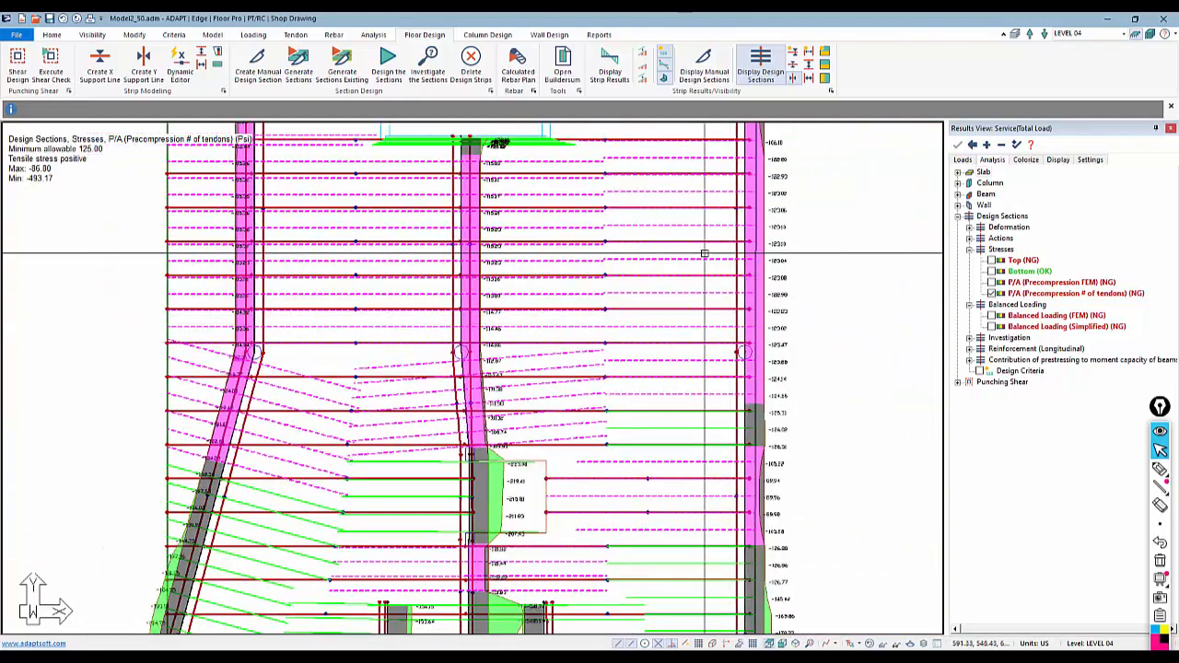
pyautogui.scroll(-5, 763, 334)
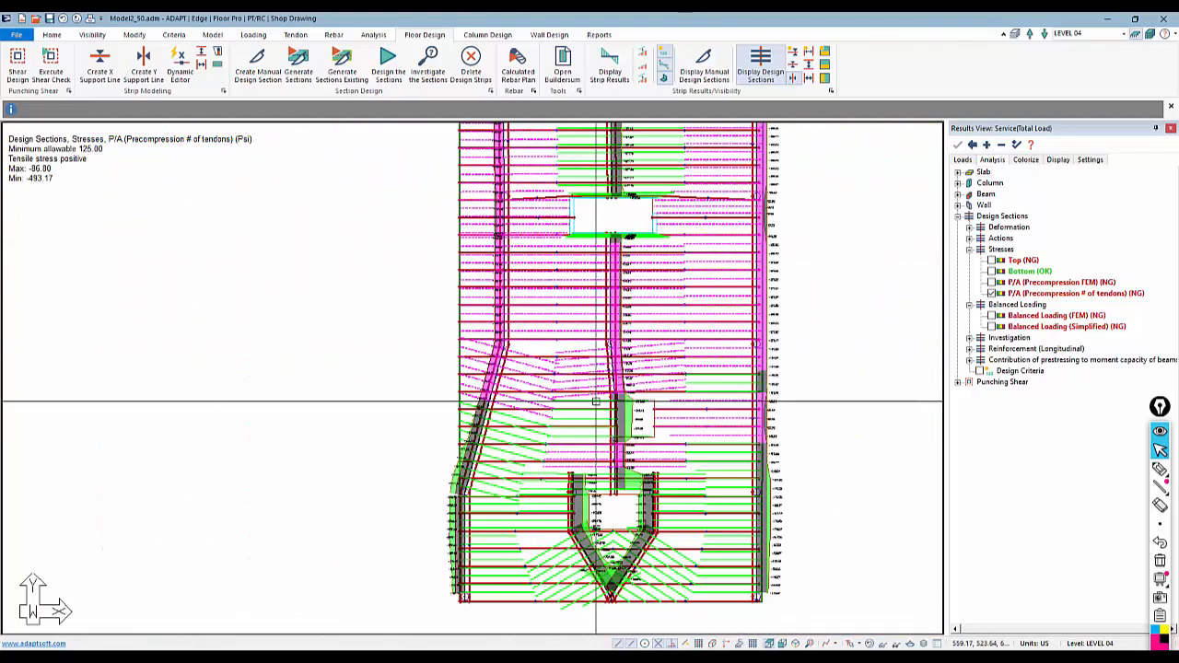
pyautogui.scroll(-1, 563, 488)
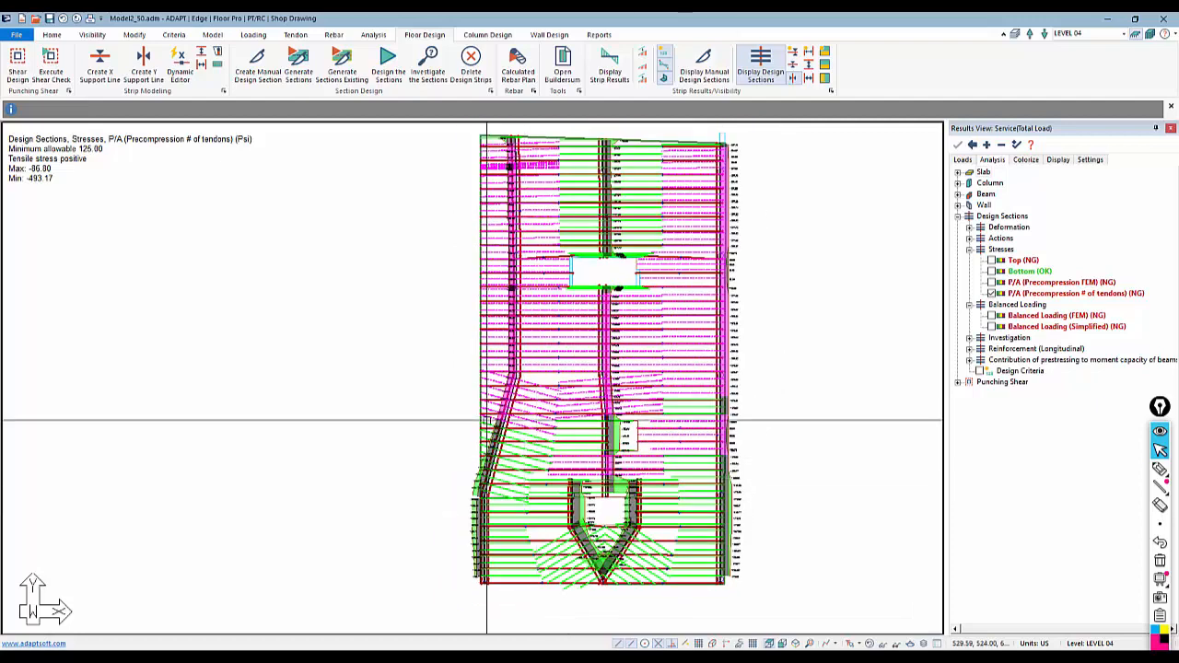
pyautogui.click(991, 292)
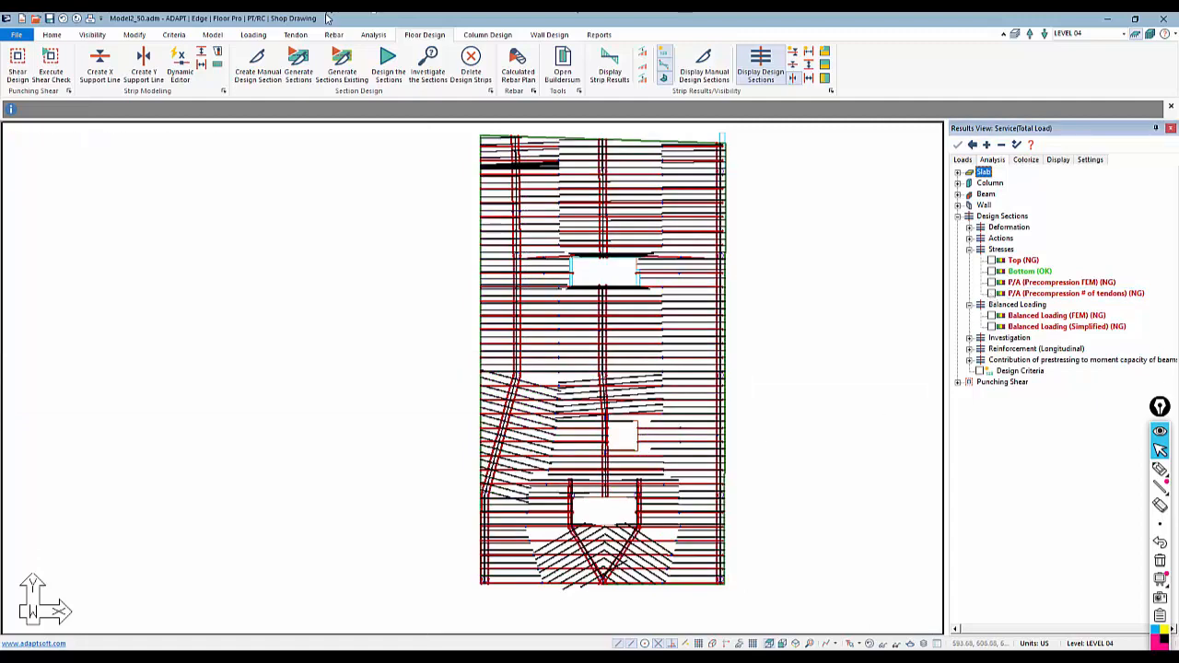
# Hide the tendons and display the design sections in the other direction
pyautogui.click(296, 35)
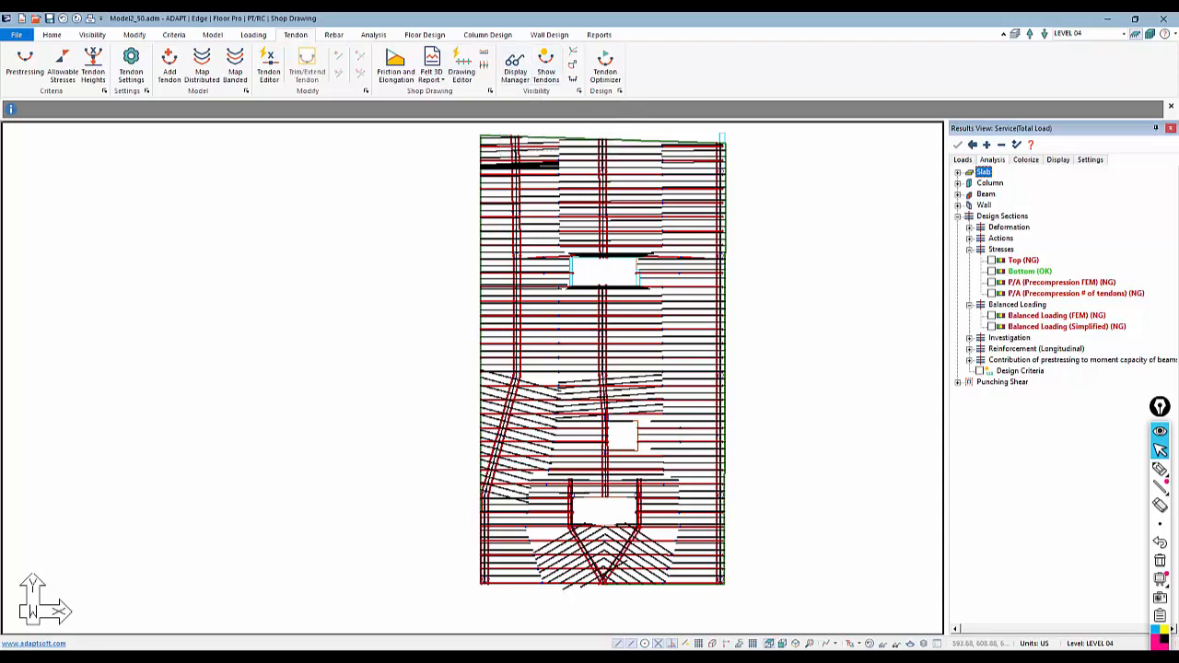
pyautogui.click(438, 36)
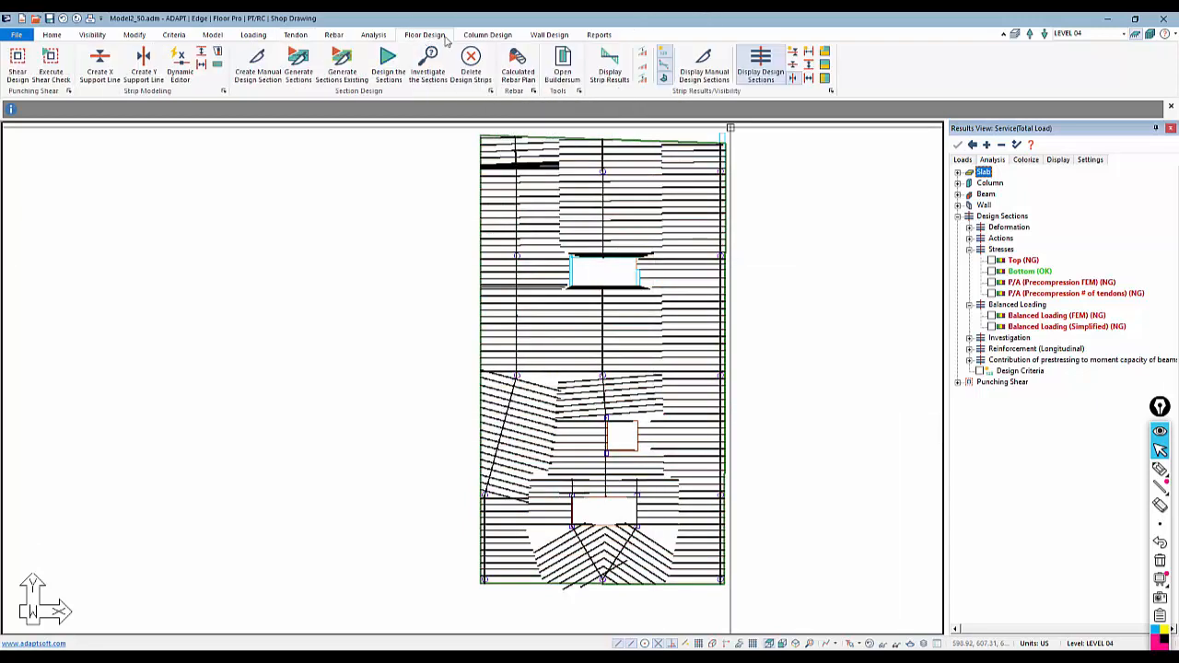
pyautogui.click(792, 65)
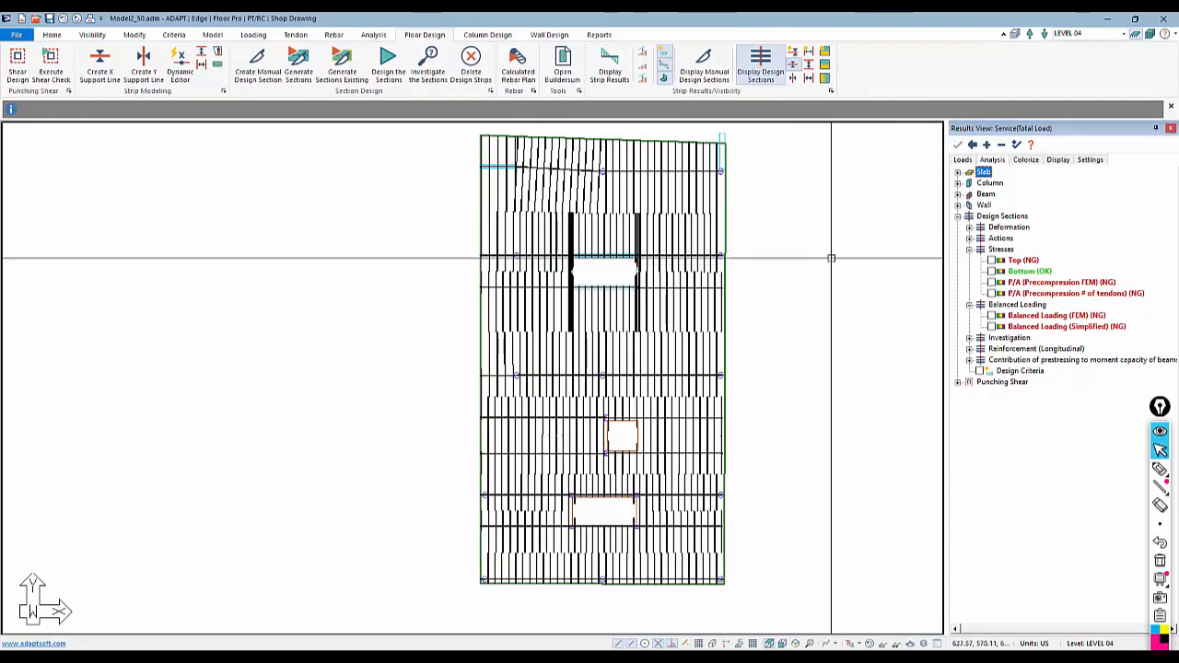
# Display the Bottom stresses on the design sections and zoom in to examine their values along the strips
pyautogui.click(998, 272)
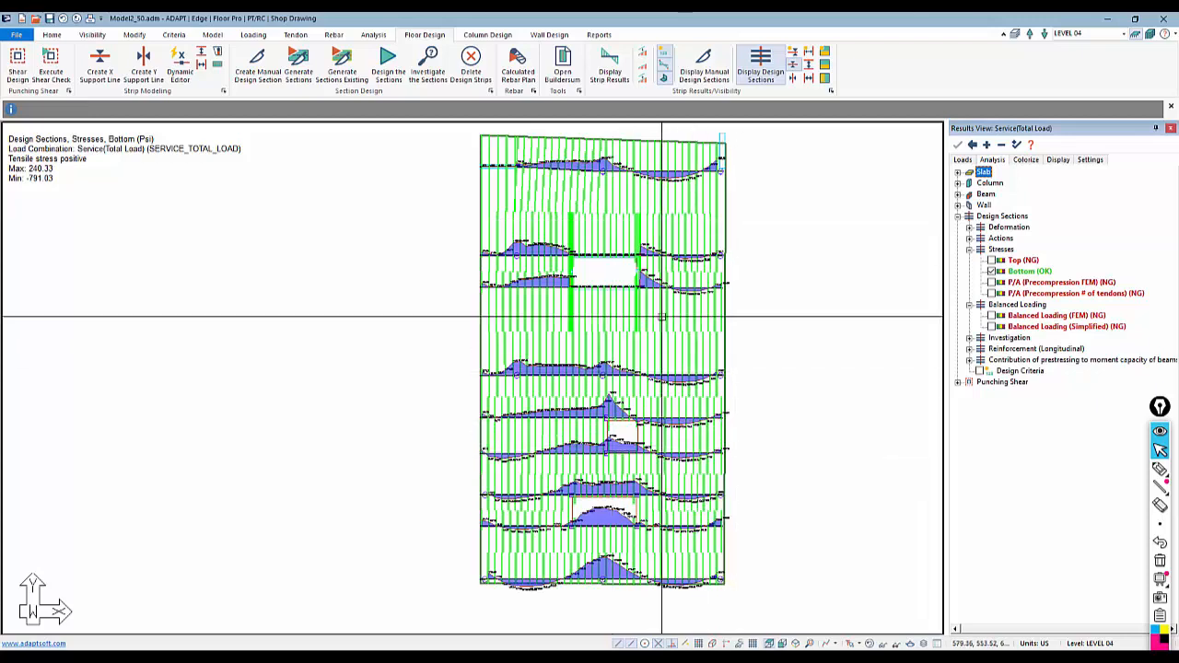
pyautogui.scroll(8, 655, 335)
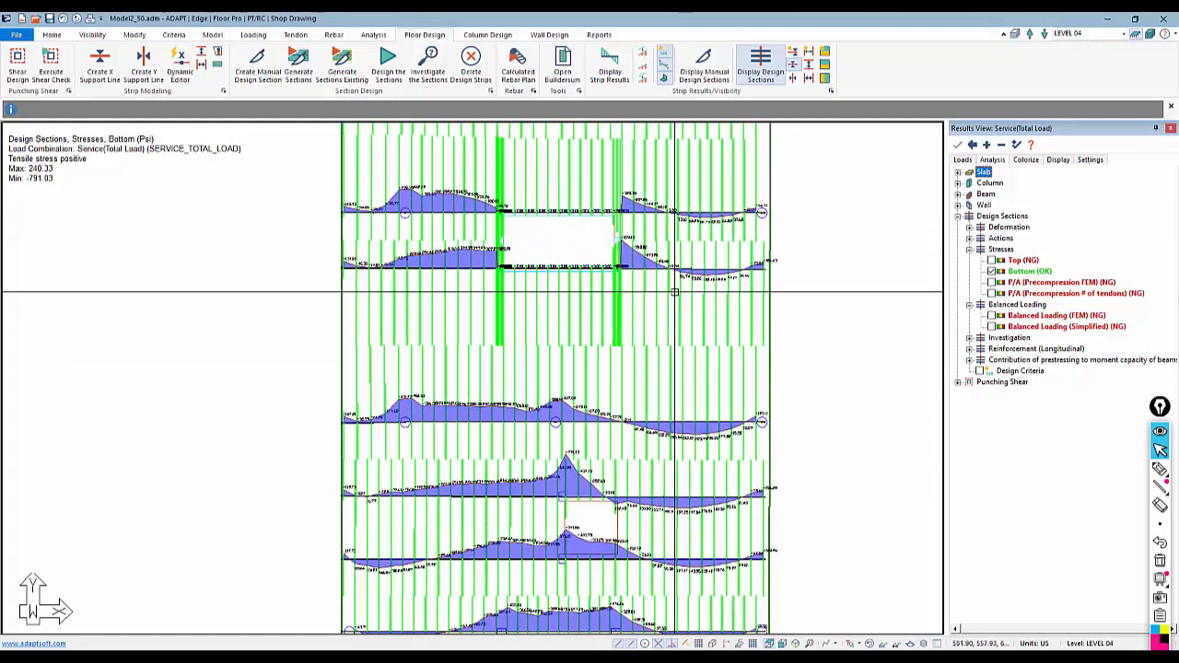
pyautogui.scroll(3, 688, 291)
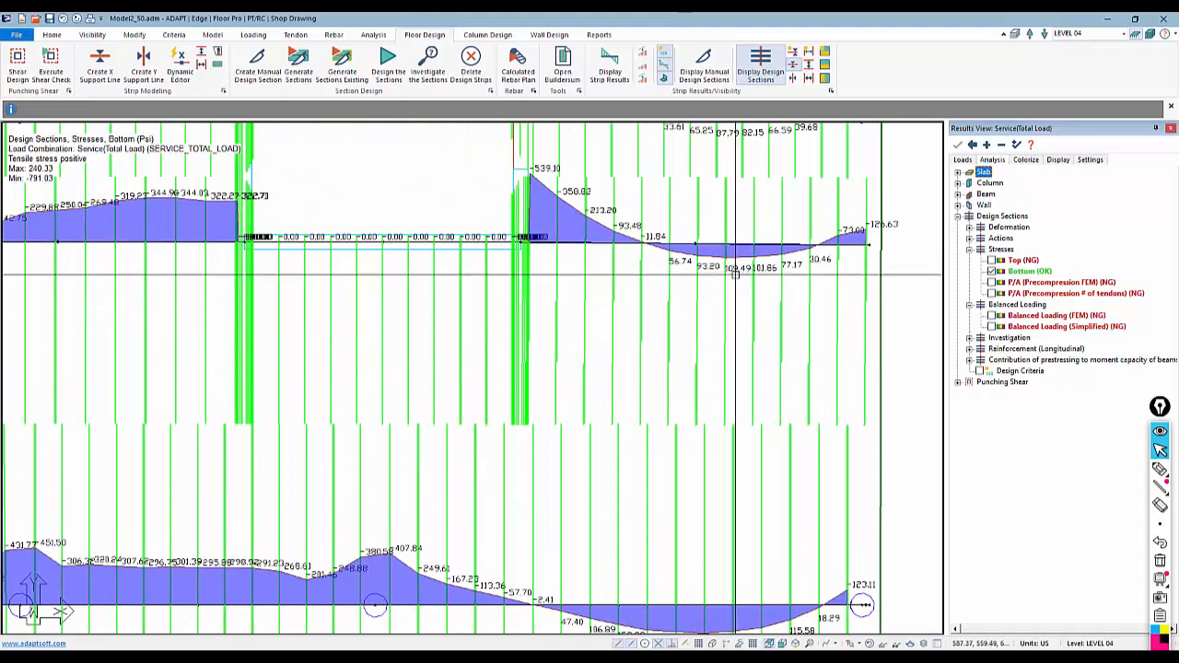
pyautogui.scroll(-2, 687, 290)
pyautogui.scroll(-4, 687, 289)
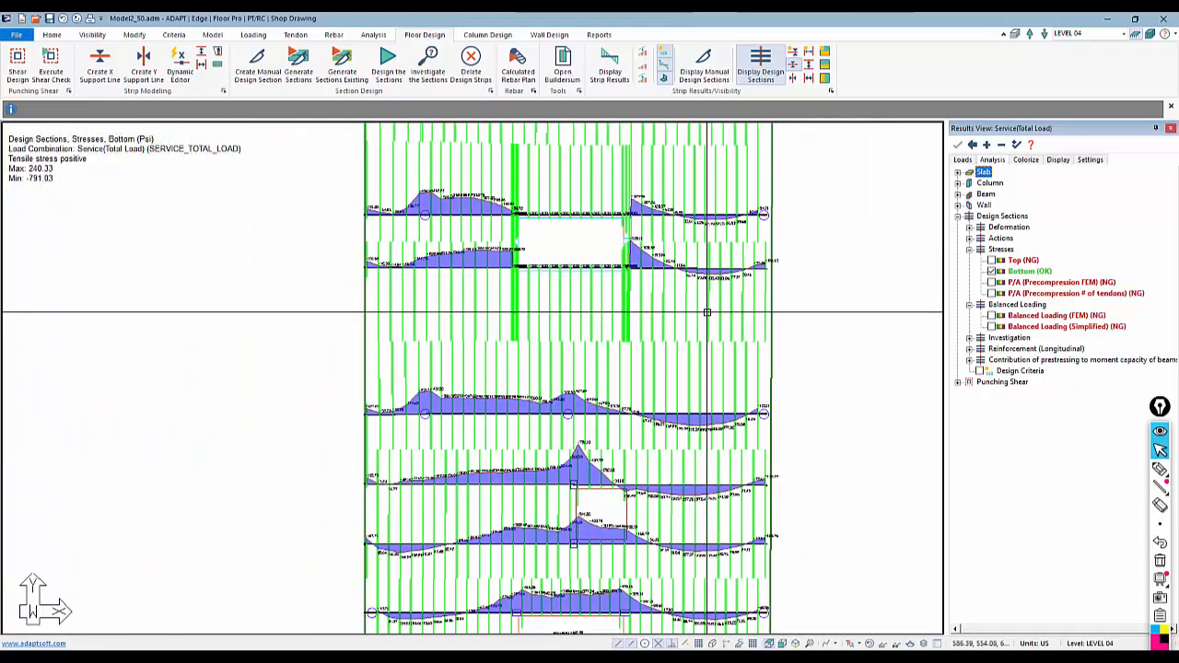
pyautogui.scroll(3, 697, 319)
pyautogui.moveTo(703, 328); pyautogui.dragTo(713, 231, button='middle')
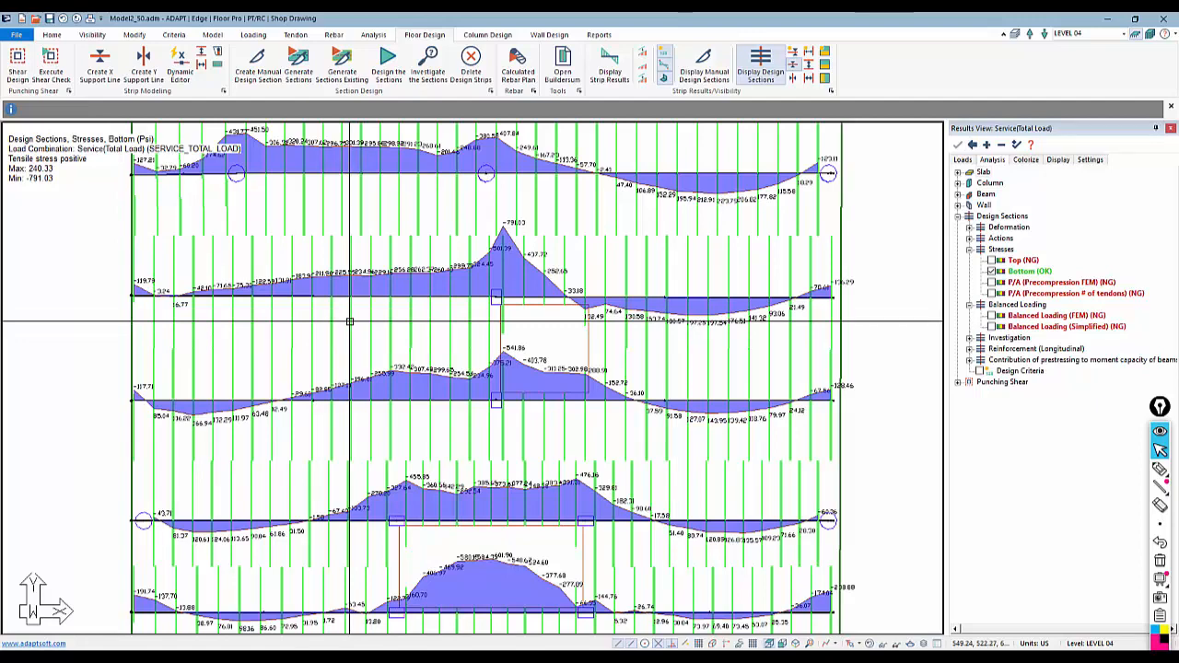
pyautogui.scroll(-5, 555, 416)
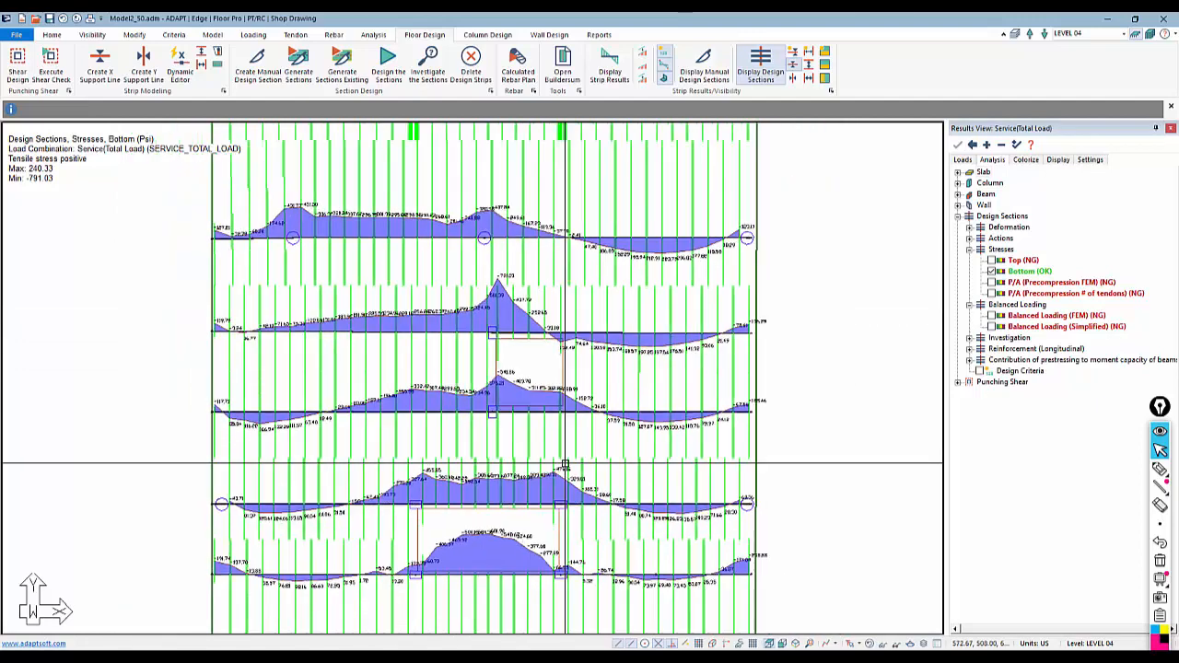
pyautogui.scroll(-4, 555, 513)
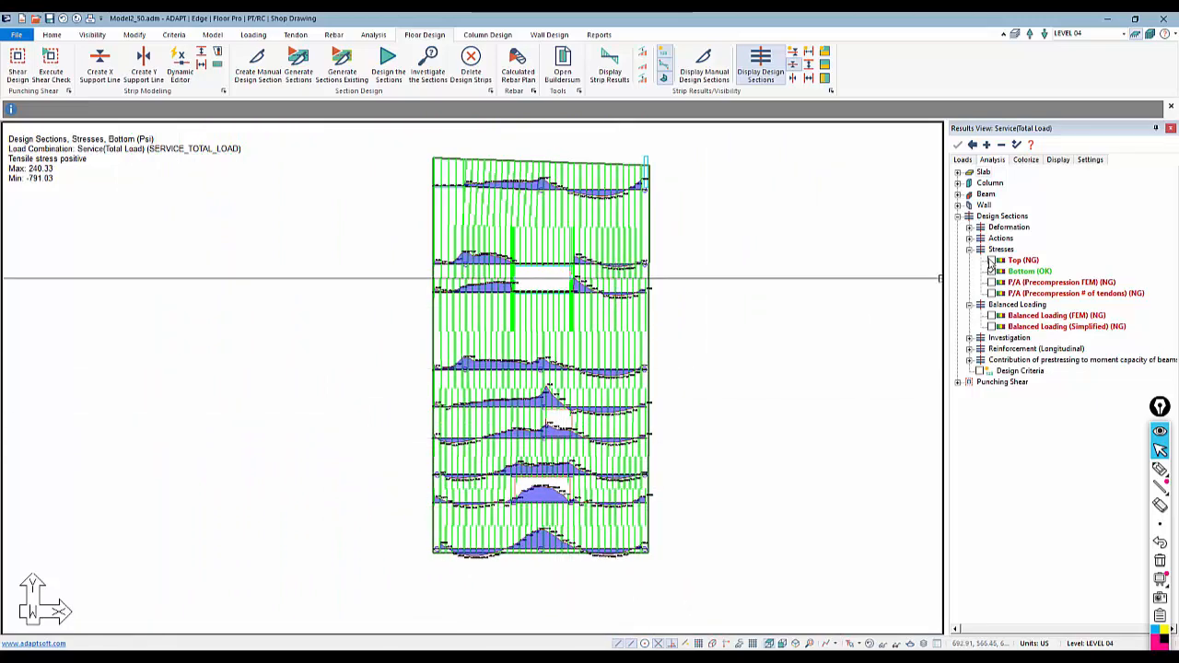
# Switch to the Top stresses and zoom in around the opening to examine the peak values
pyautogui.click(988, 261)
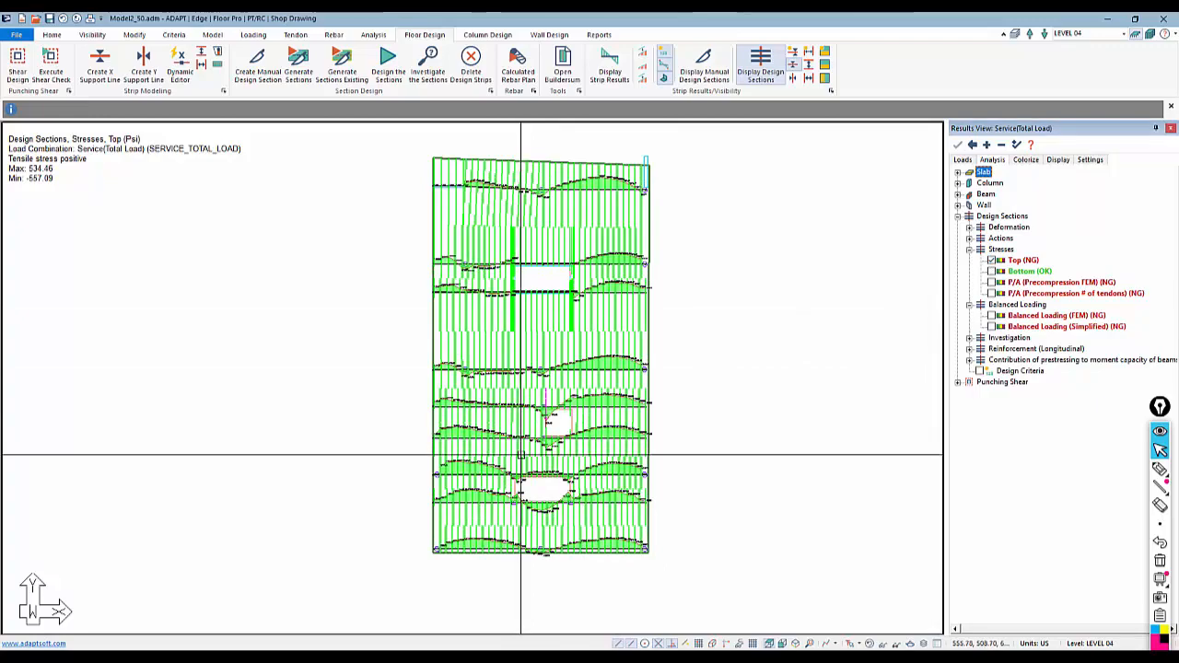
pyautogui.scroll(5, 553, 432)
pyautogui.scroll(5, 568, 404)
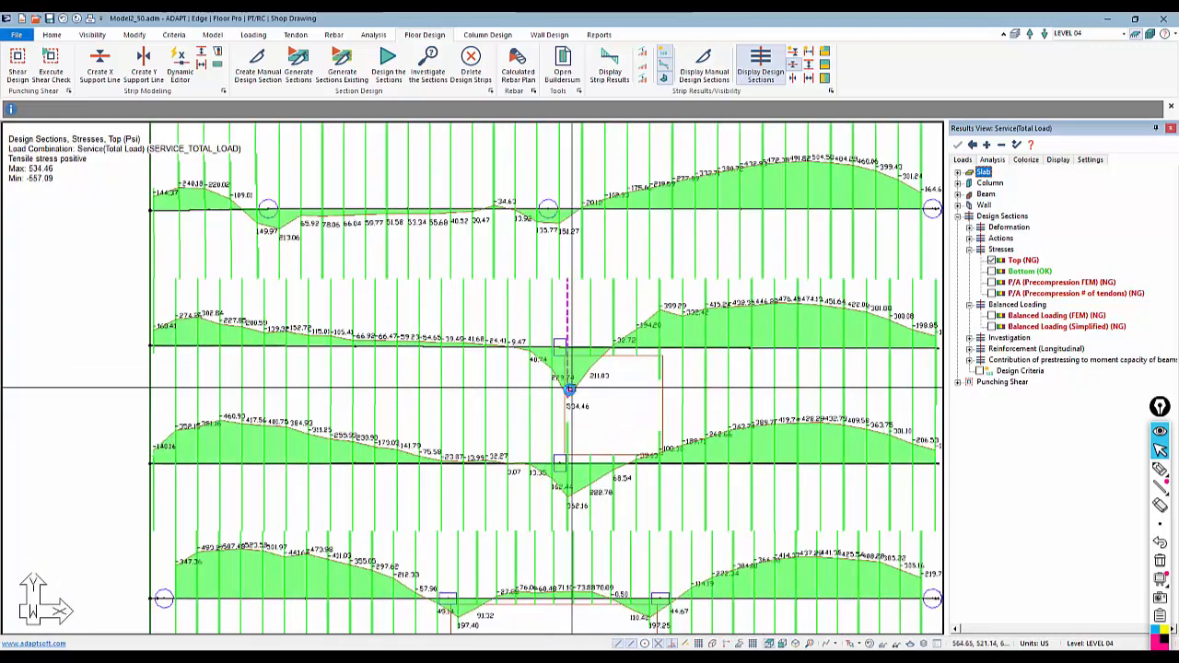
pyautogui.scroll(1, 533, 394)
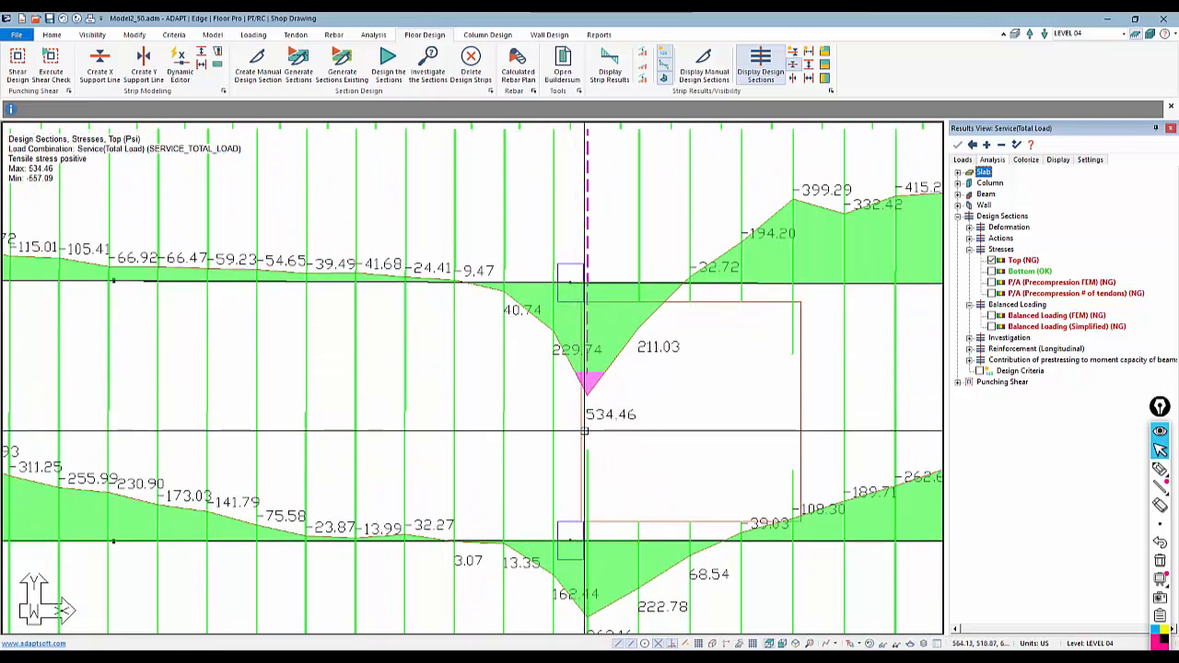
pyautogui.scroll(-1, 584, 431)
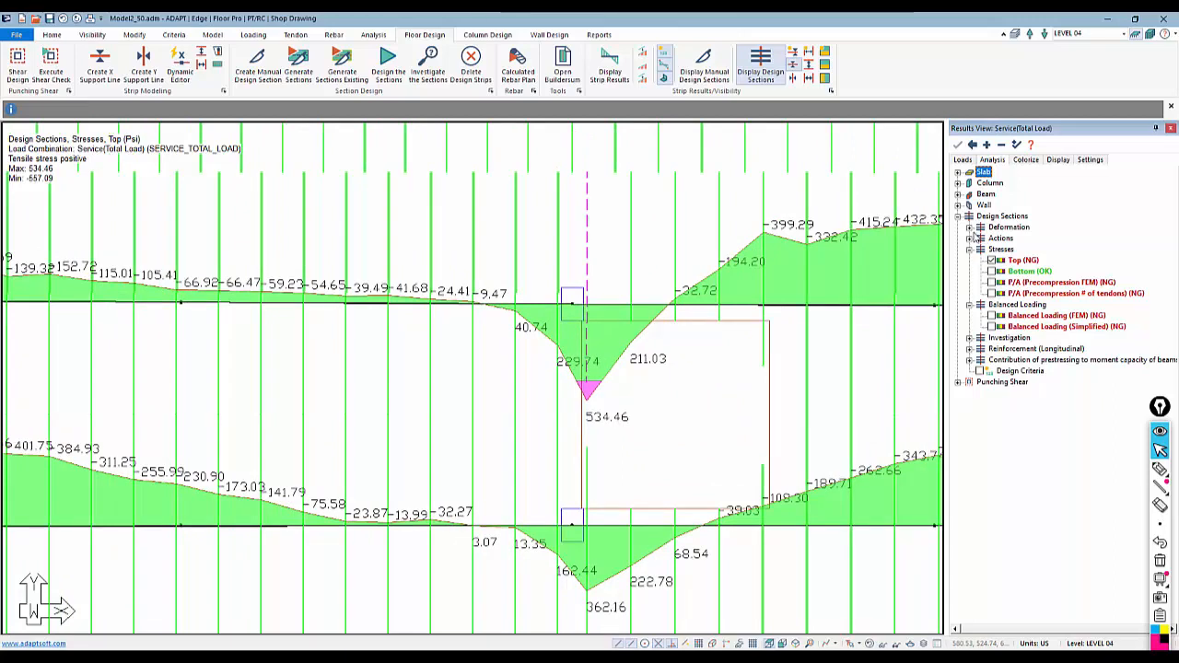
# Display the Bending actions on the design sections and inspect them around the opening
pyautogui.click(970, 238)
pyautogui.click(991, 249)
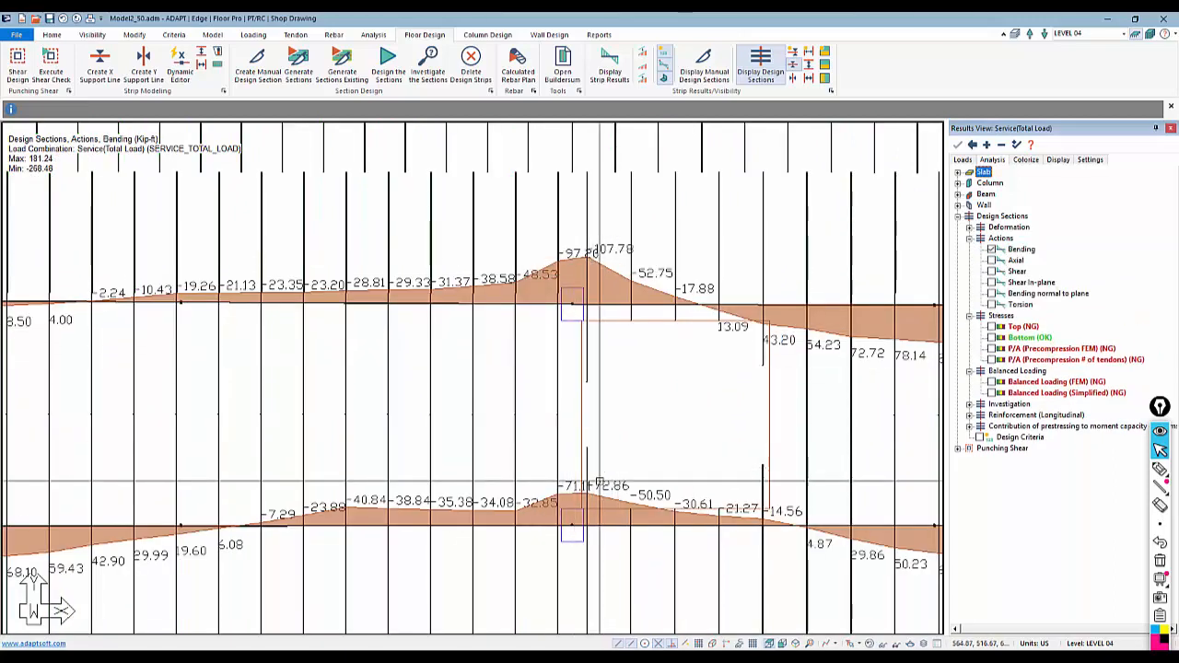
pyautogui.moveTo(584, 494)
pyautogui.mouseDown(button='middle')
pyautogui.moveTo(584, 321)
pyautogui.moveTo(590, 486)
pyautogui.mouseUp(button='middle')
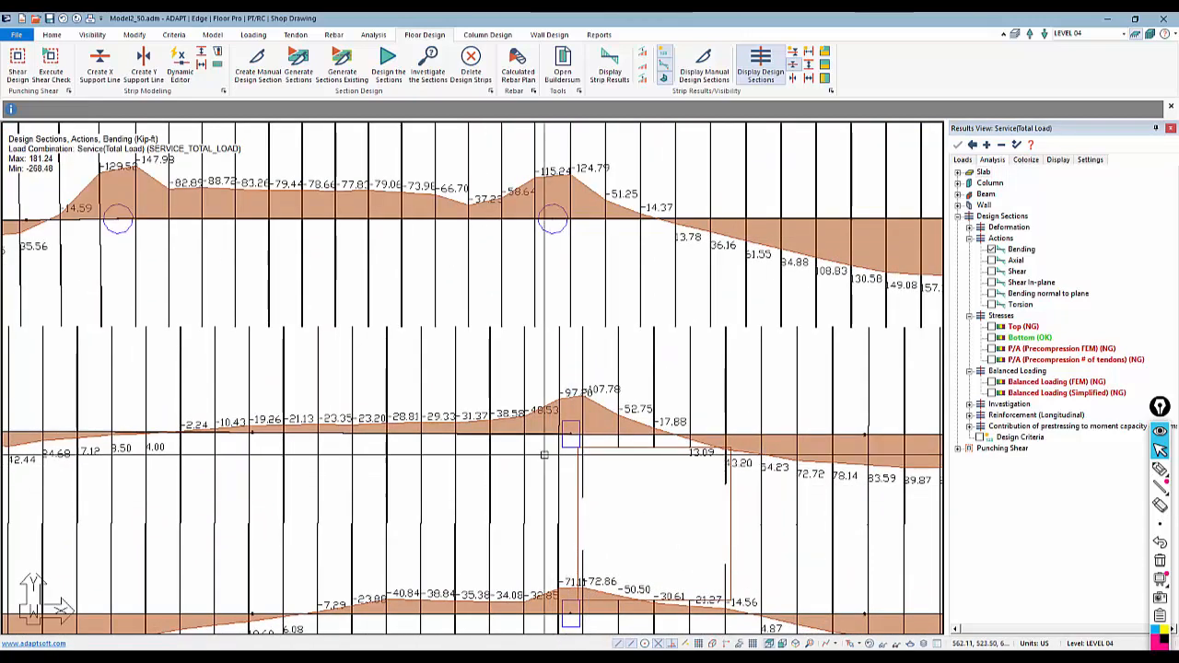
pyautogui.scroll(2, 578, 444)
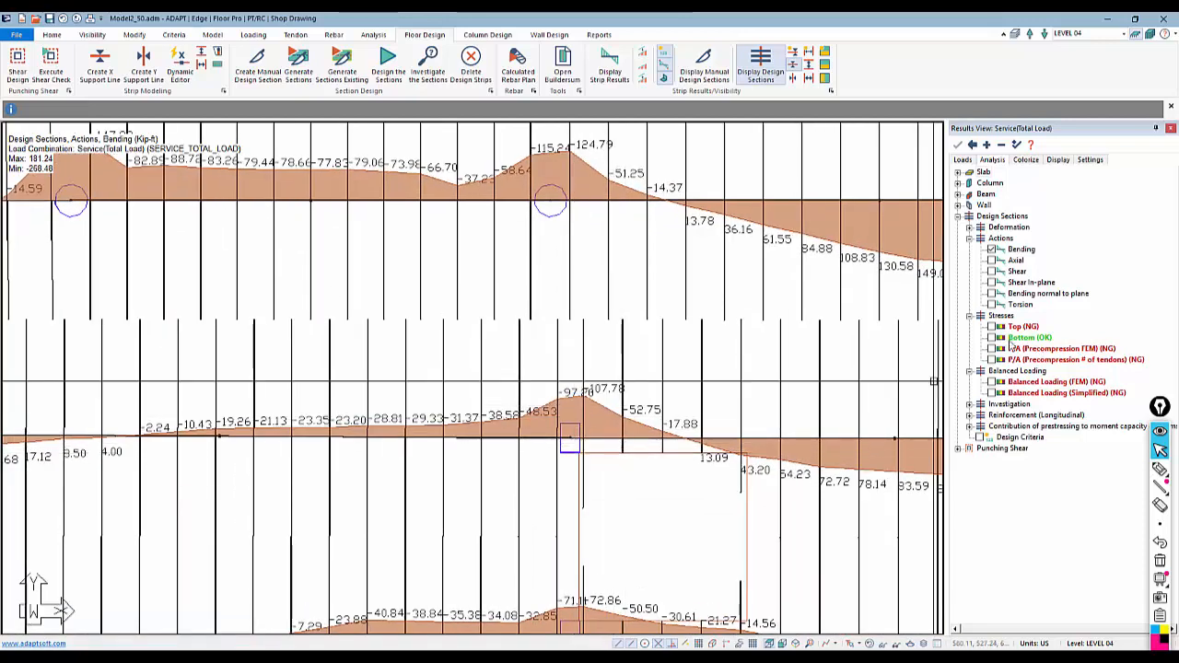
# Switch back to the Top stresses and overlay the tendons on the design sections
pyautogui.click(992, 326)
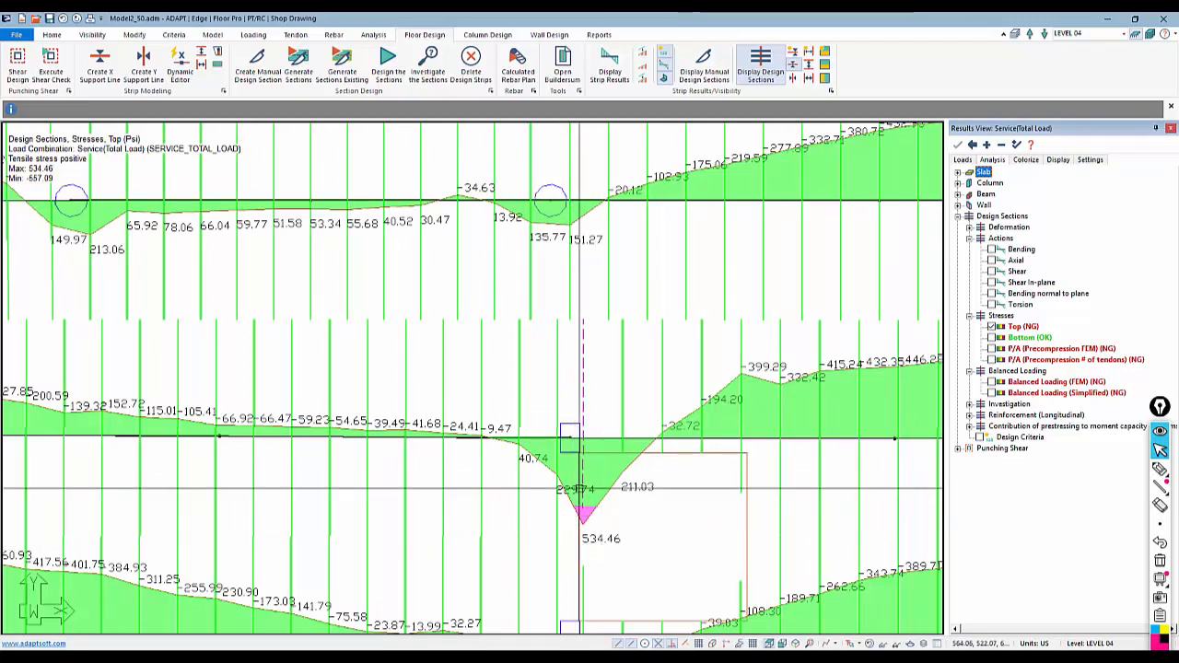
pyautogui.scroll(-3, 336, 378)
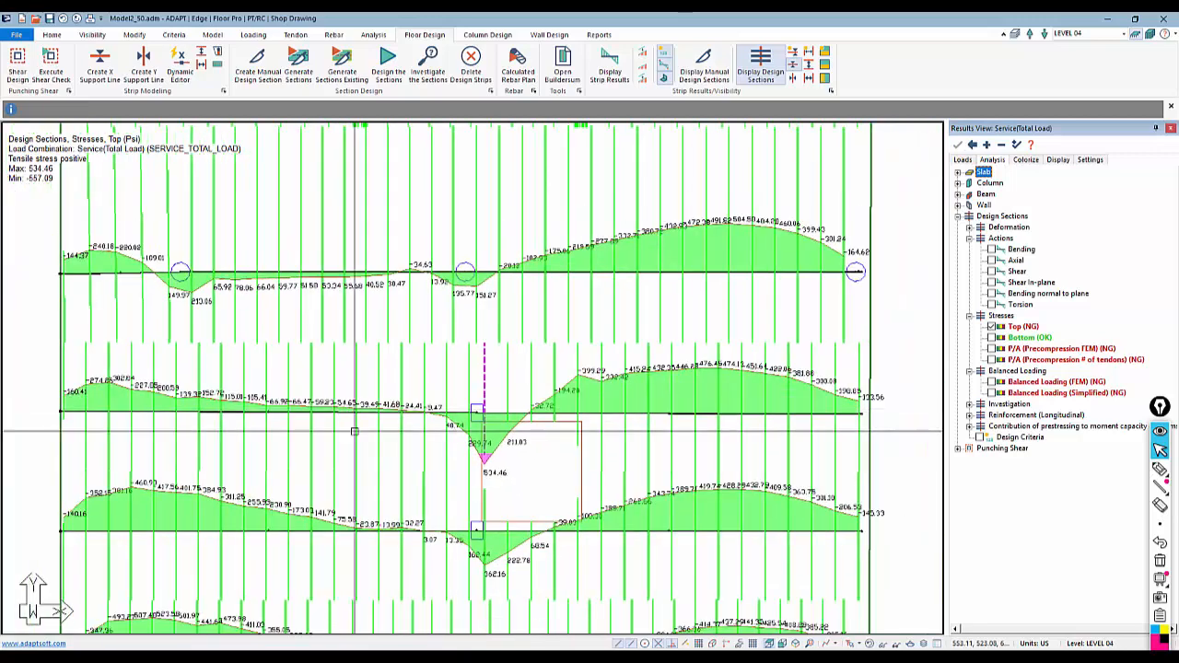
pyautogui.click(294, 35)
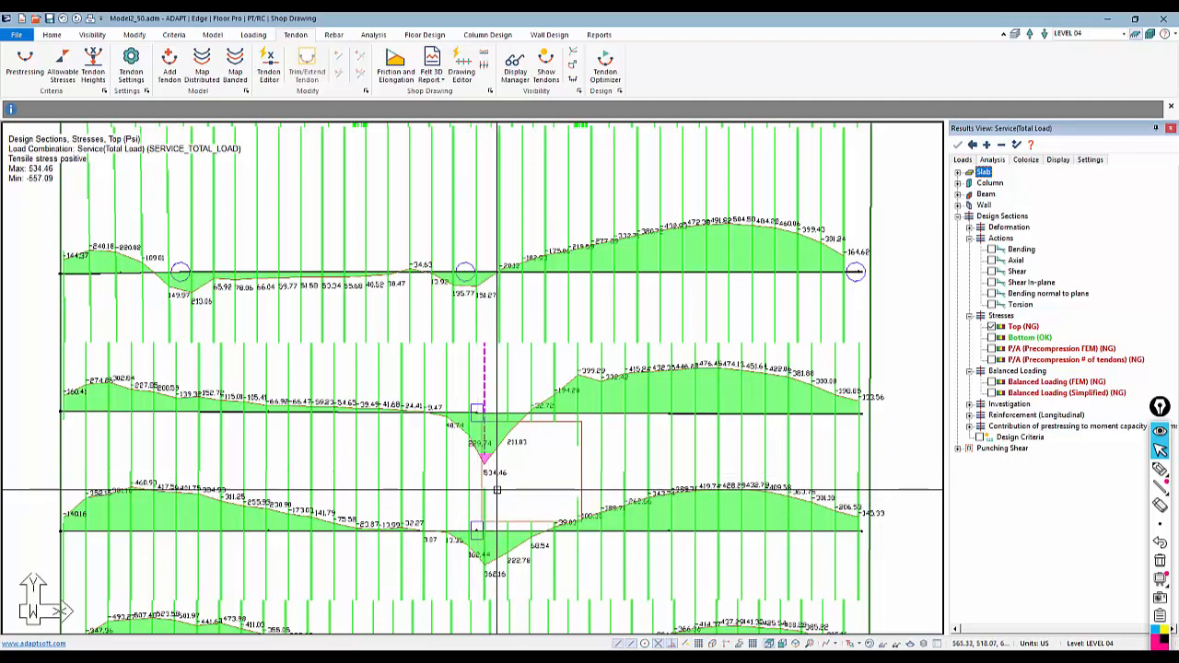
pyautogui.moveTo(543, 473); pyautogui.dragTo(584, 458, button='middle')
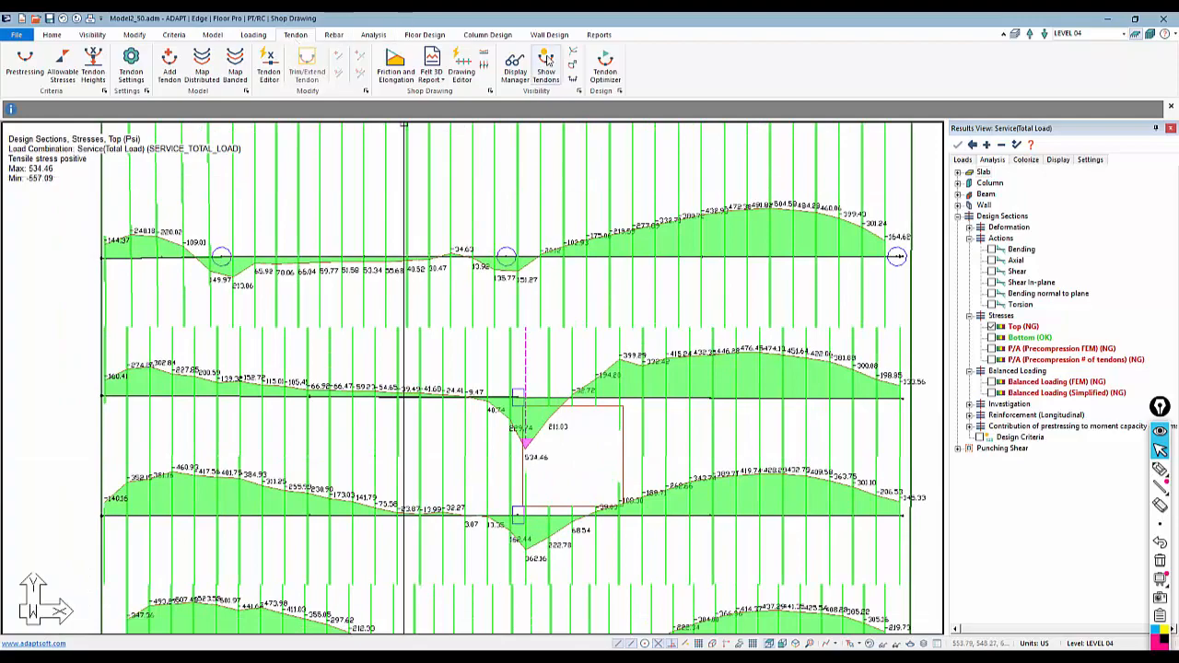
pyautogui.click(545, 63)
# Zoom in and open the properties of the tendon near the opening to review its profile and general settings, then close it
pyautogui.scroll(3, 505, 370)
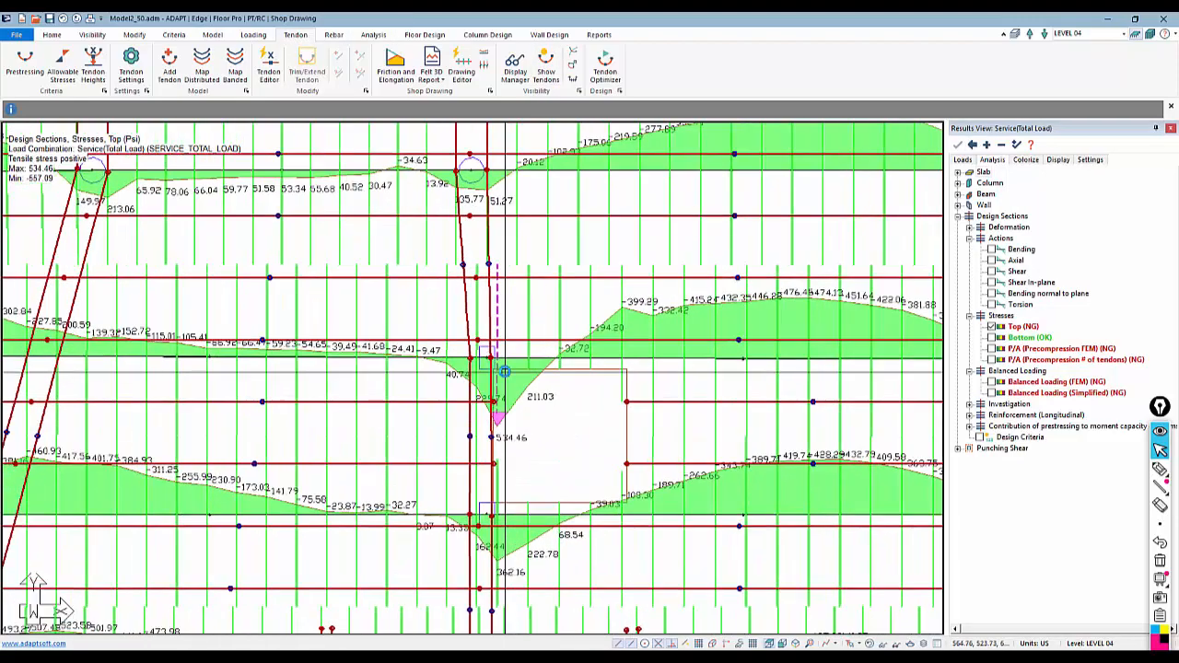
pyautogui.scroll(2, 505, 371)
pyautogui.click(515, 334)
pyautogui.scroll(-3, 414, 408)
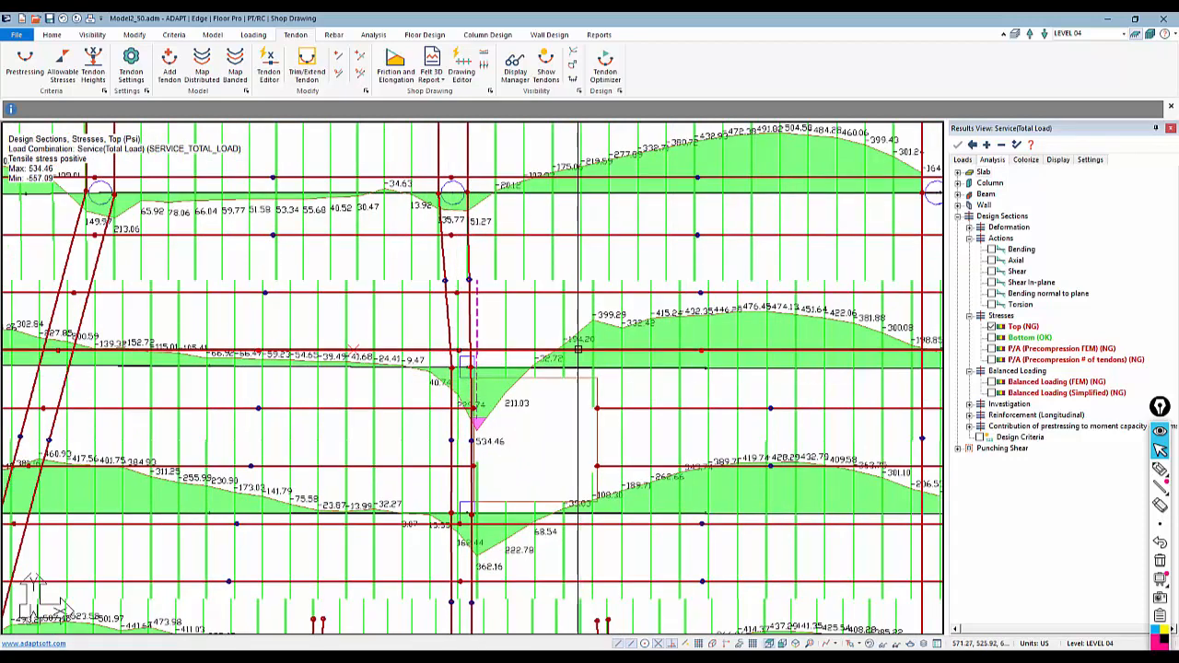
pyautogui.doubleClick(492, 348)
pyautogui.click(149, 57)
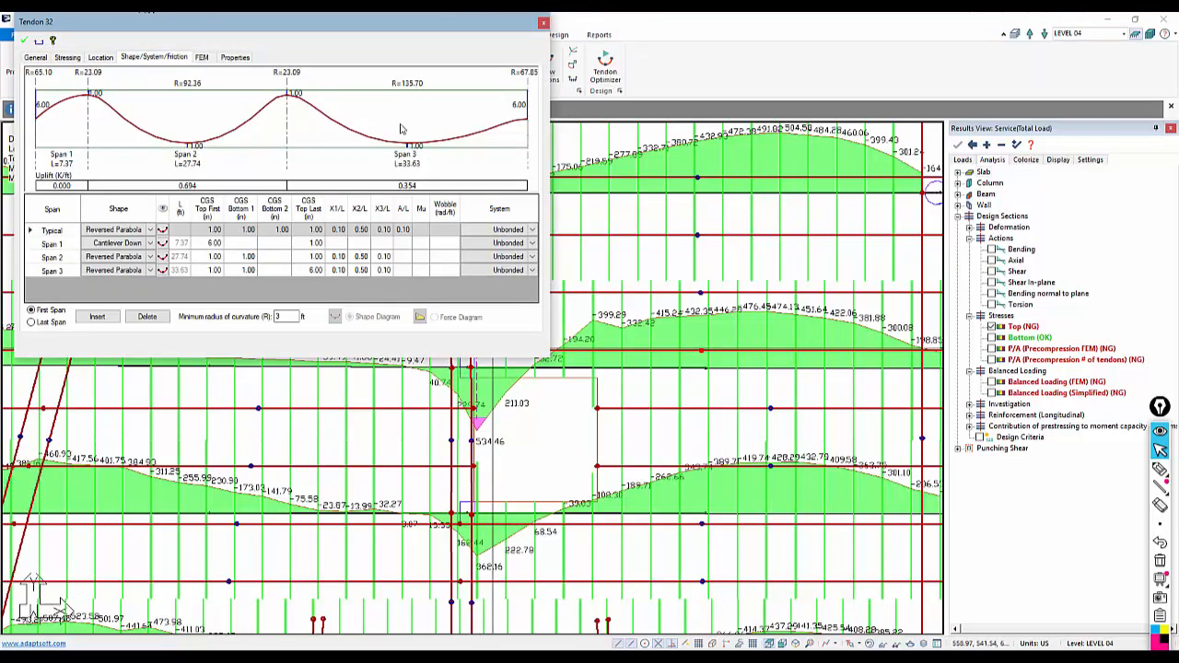
pyautogui.click(36, 57)
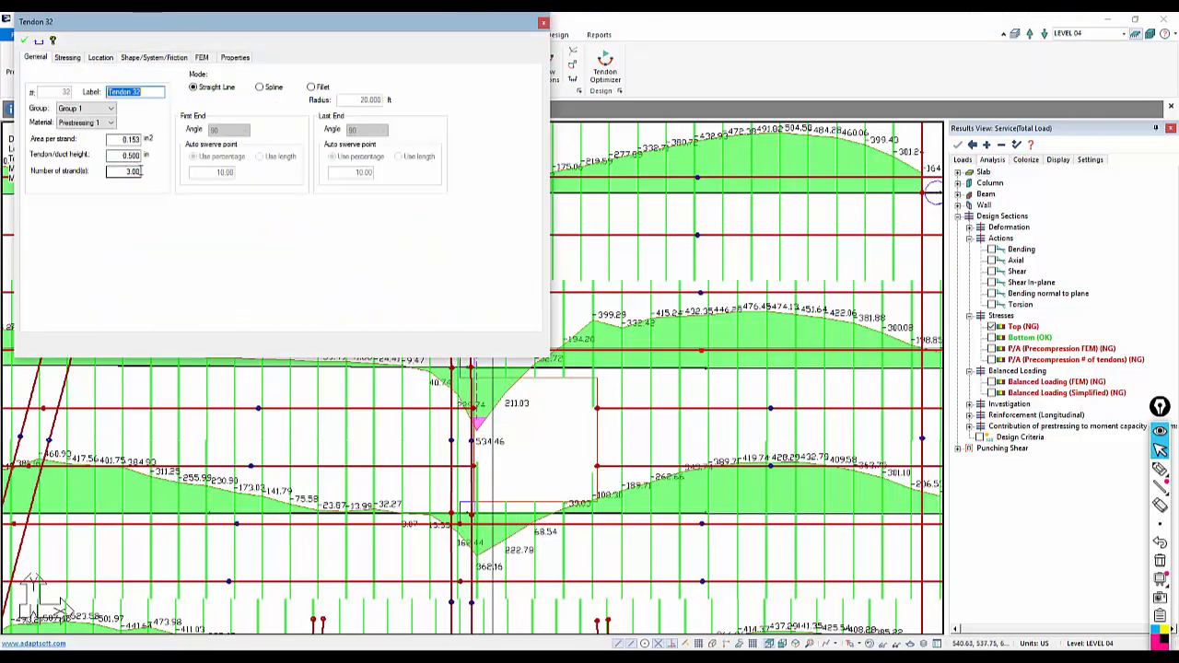
pyautogui.click(500, 386)
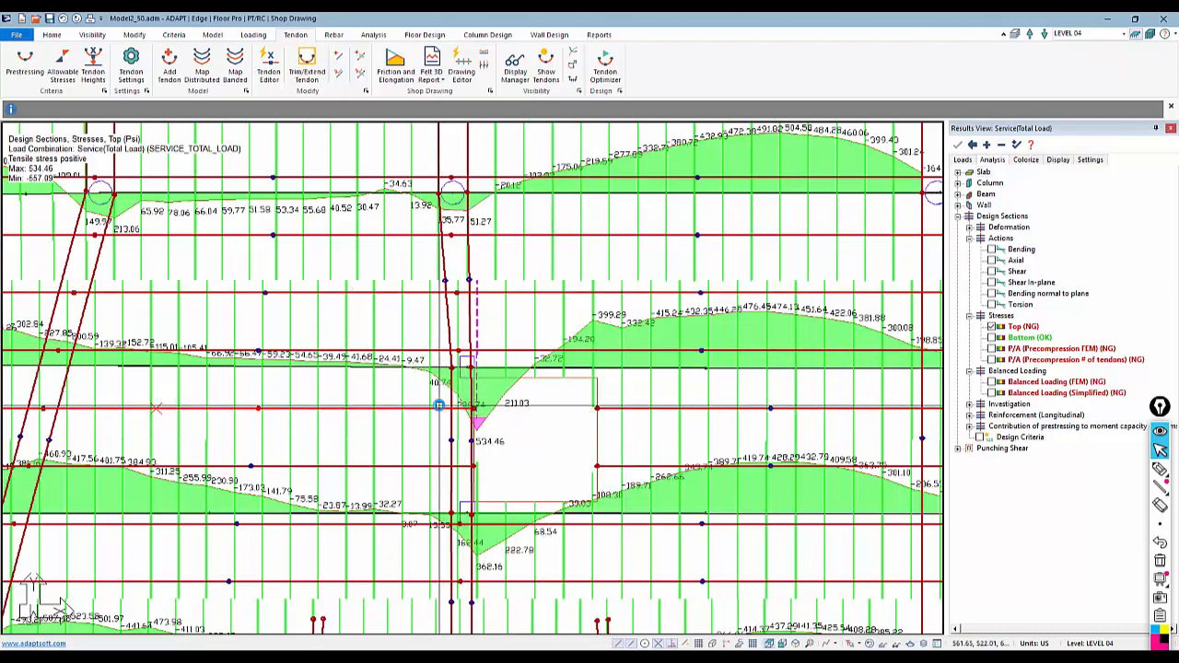
pyautogui.press('Escape')
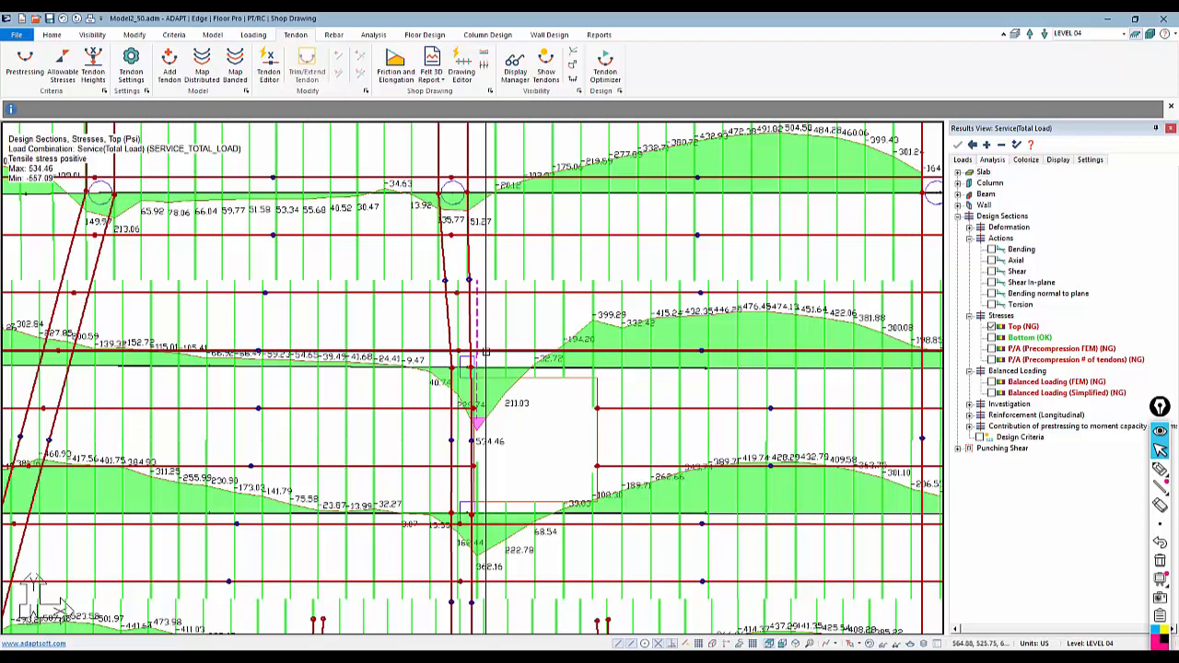
# Compare the P/A (Precompression # of tendons) stresses with the Top stresses and zoom out over the whole slab
pyautogui.click(992, 359)
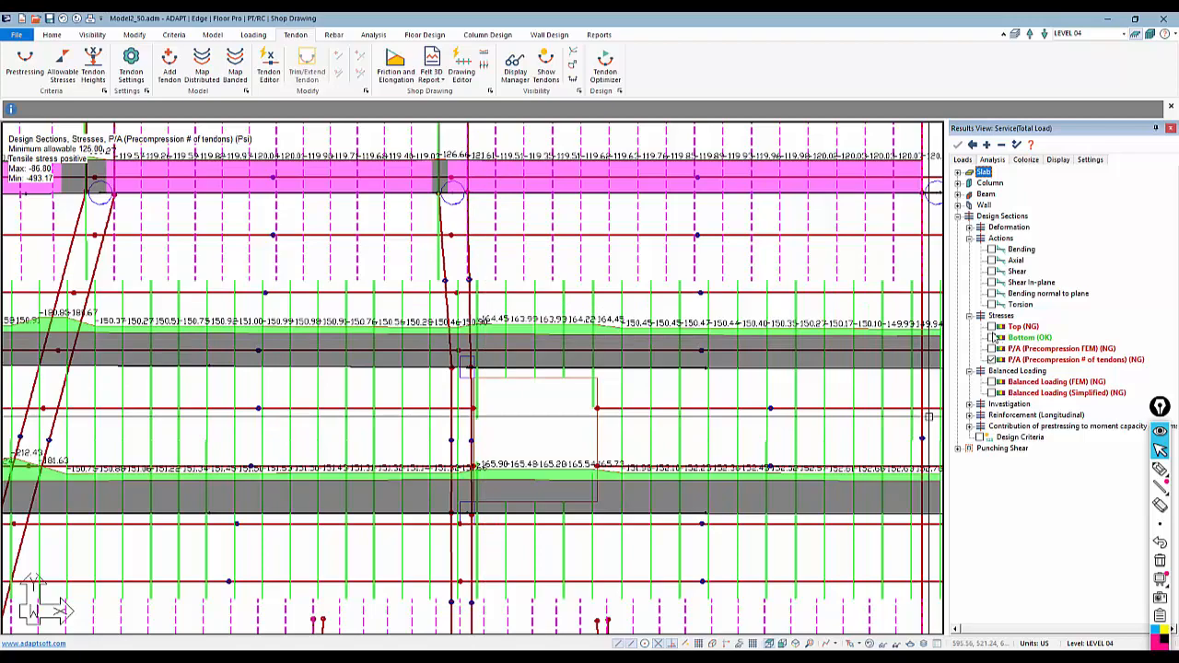
pyautogui.click(990, 327)
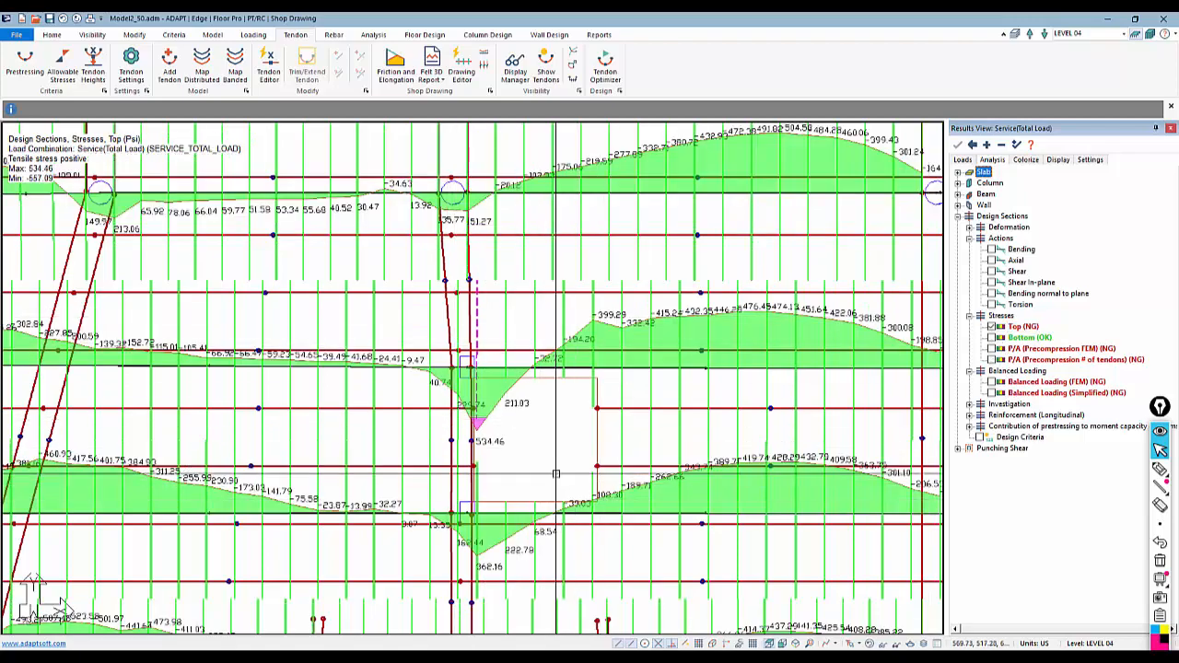
pyautogui.scroll(-6, 523, 415)
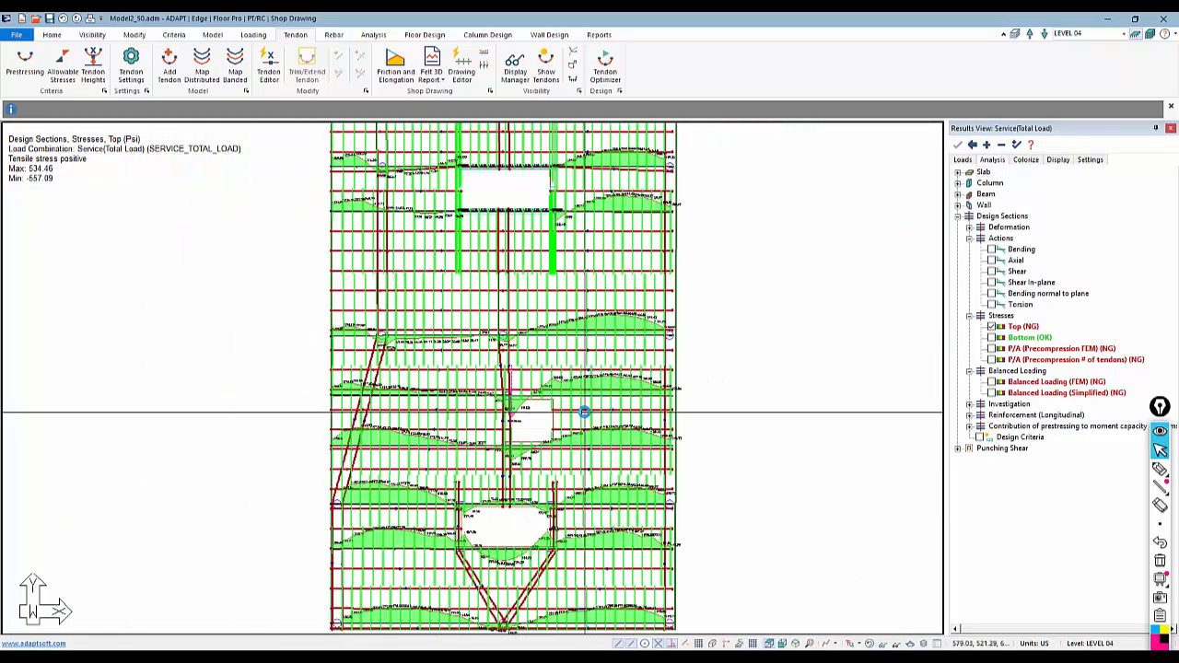
pyautogui.scroll(-2, 584, 413)
pyautogui.moveTo(725, 379); pyautogui.dragTo(736, 433, button='middle')
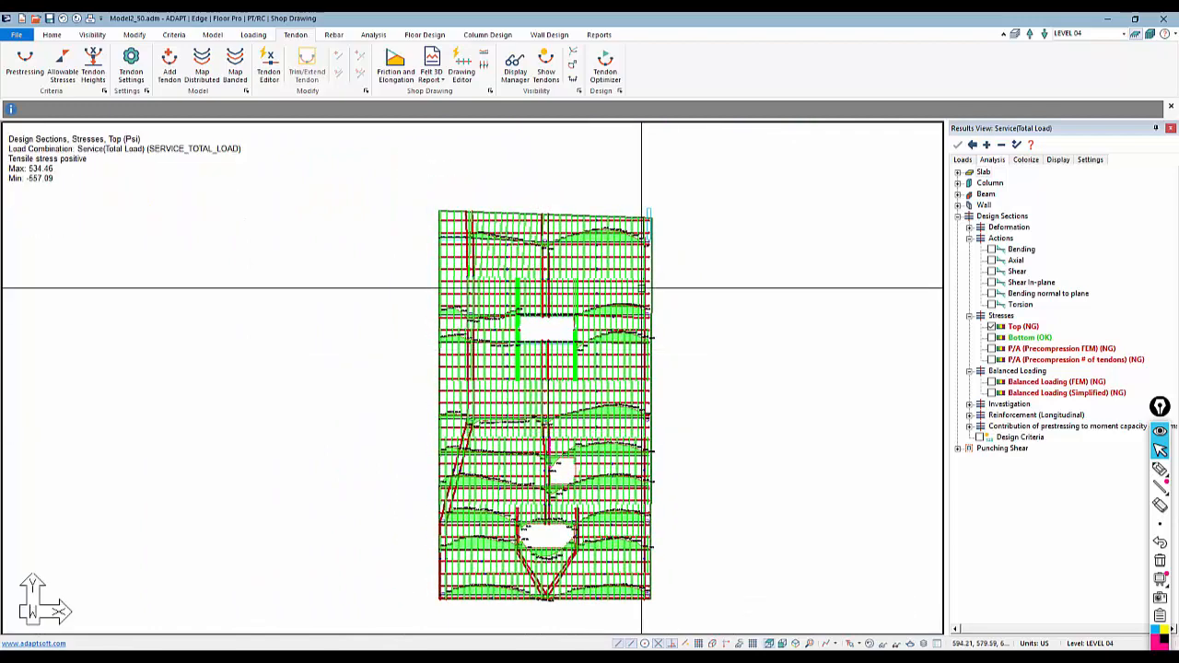
# Switch the design sections display to show the sections of the other direction with their Top stresses
pyautogui.moveTo(569, 357); pyautogui.dragTo(575, 313, button='middle')
pyautogui.click(425, 34)
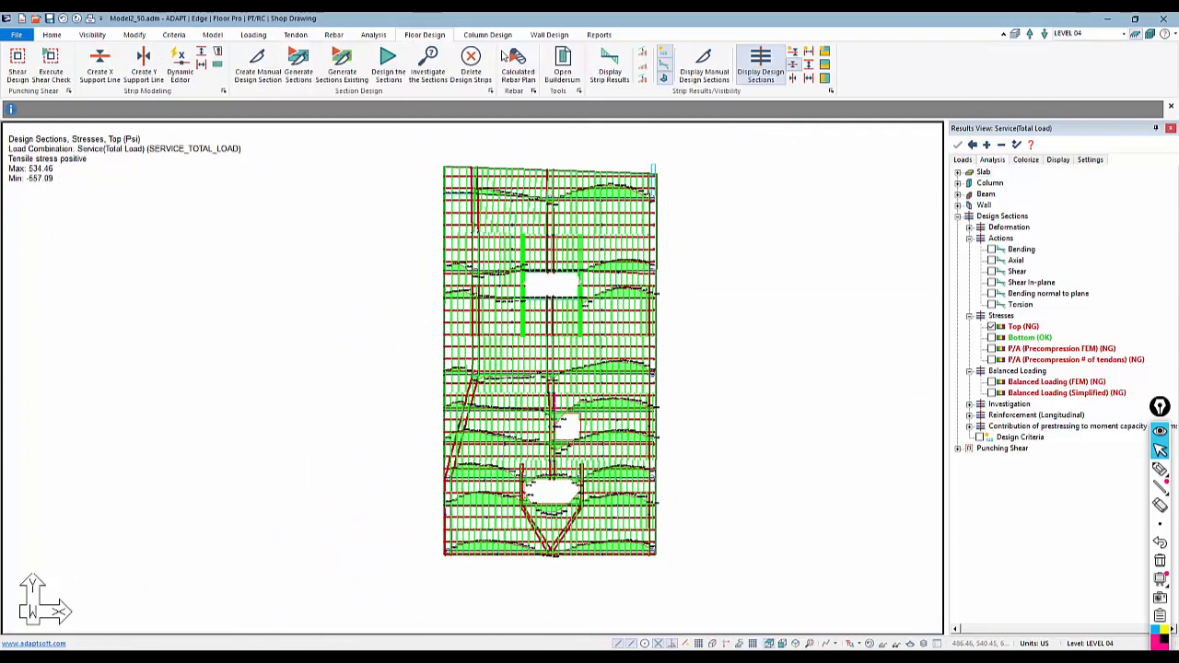
pyautogui.click(797, 68)
pyautogui.click(795, 79)
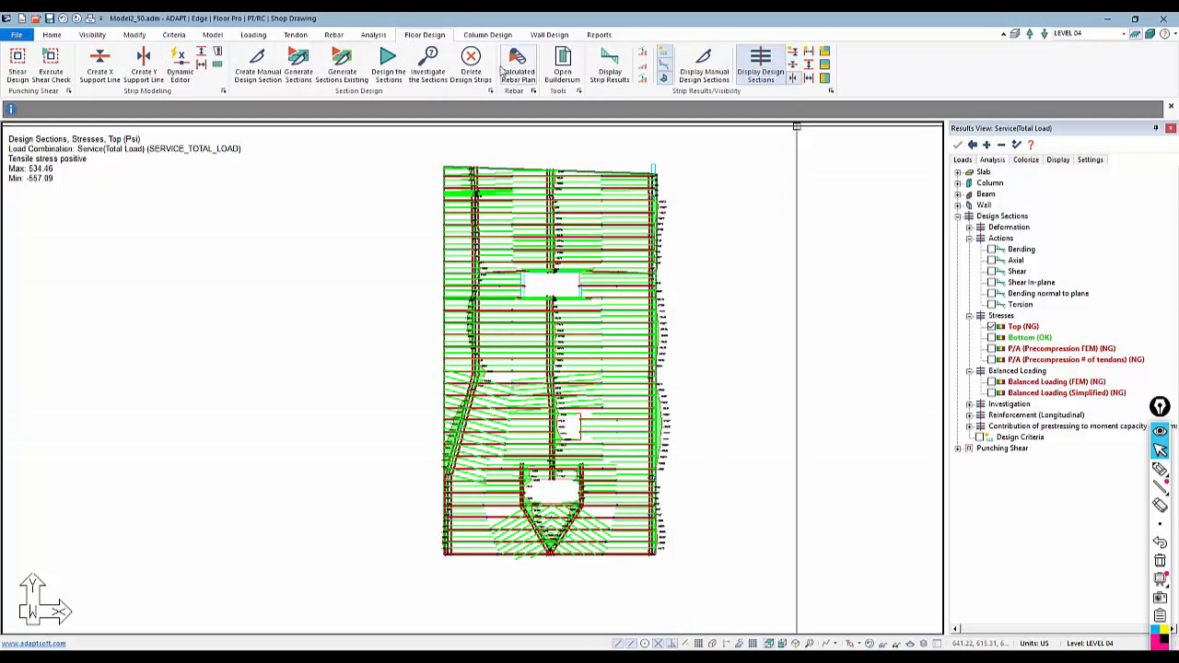
# Inspect the Top stresses of these design sections up close across the slab
pyautogui.click(307, 37)
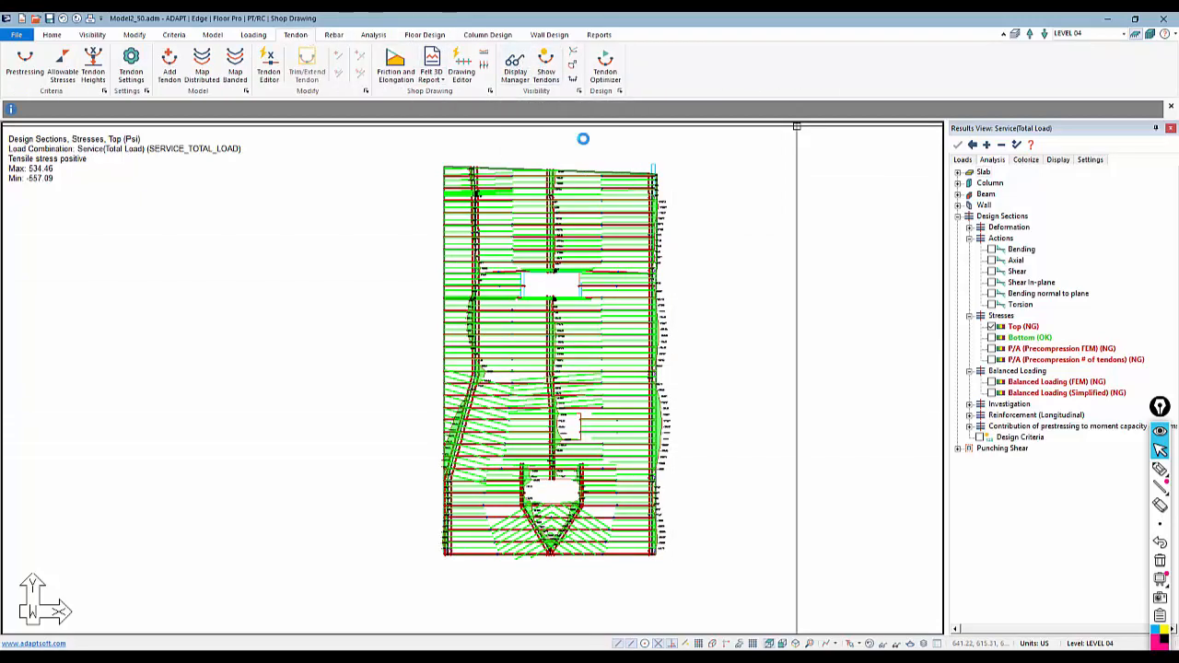
pyautogui.moveTo(718, 383); pyautogui.dragTo(722, 370, button='middle')
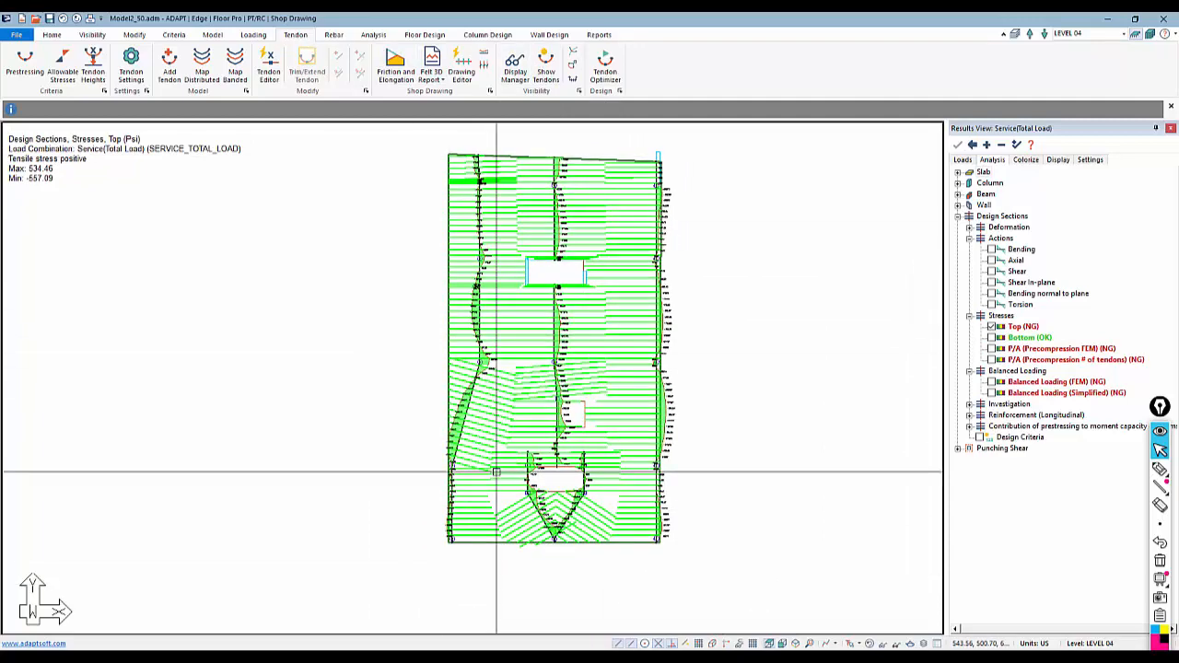
pyautogui.scroll(6, 495, 472)
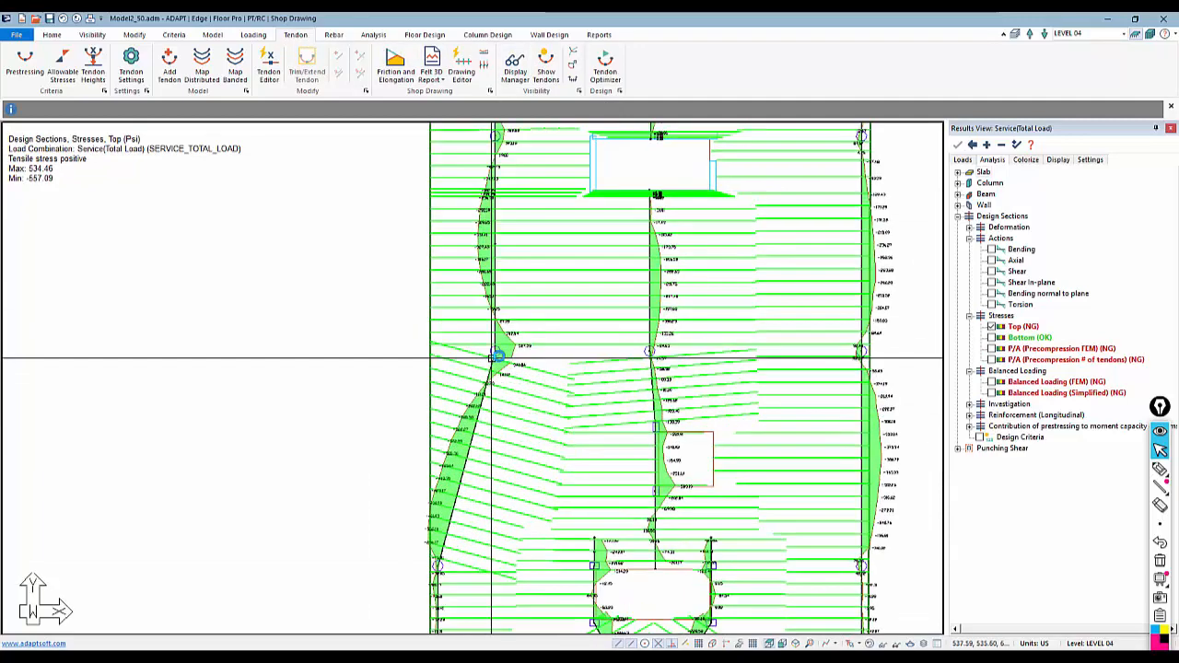
pyautogui.scroll(-5, 515, 346)
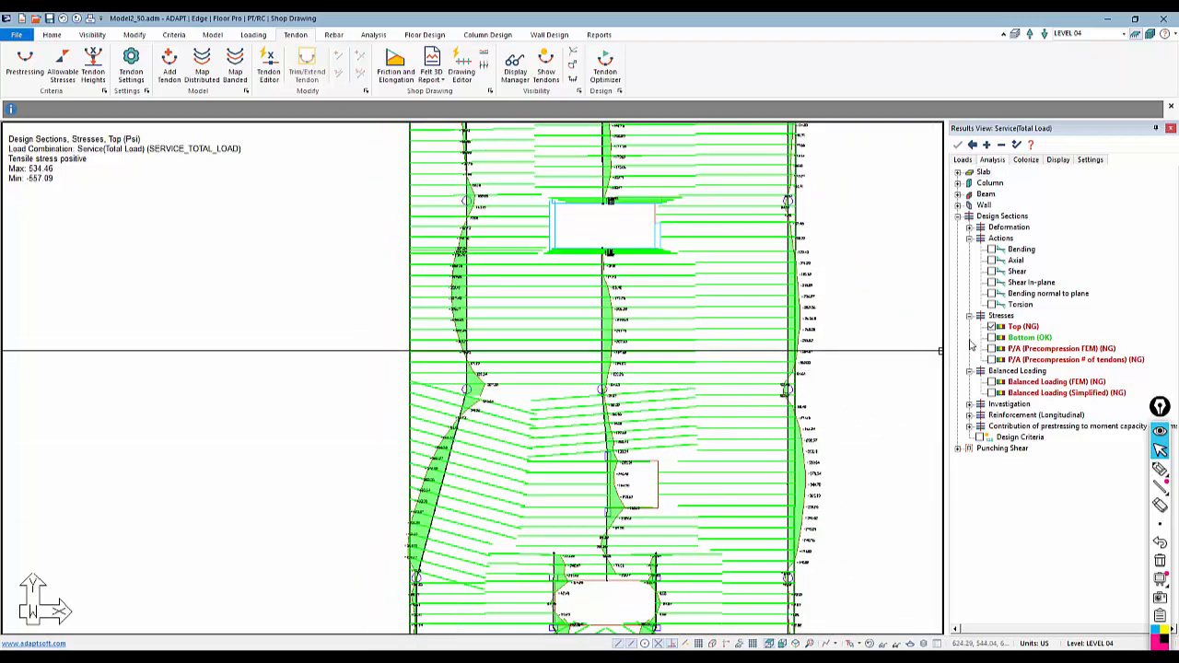
# Switch the stress display from Top to Bottom stresses and zoom out over the whole slab
pyautogui.click(991, 326)
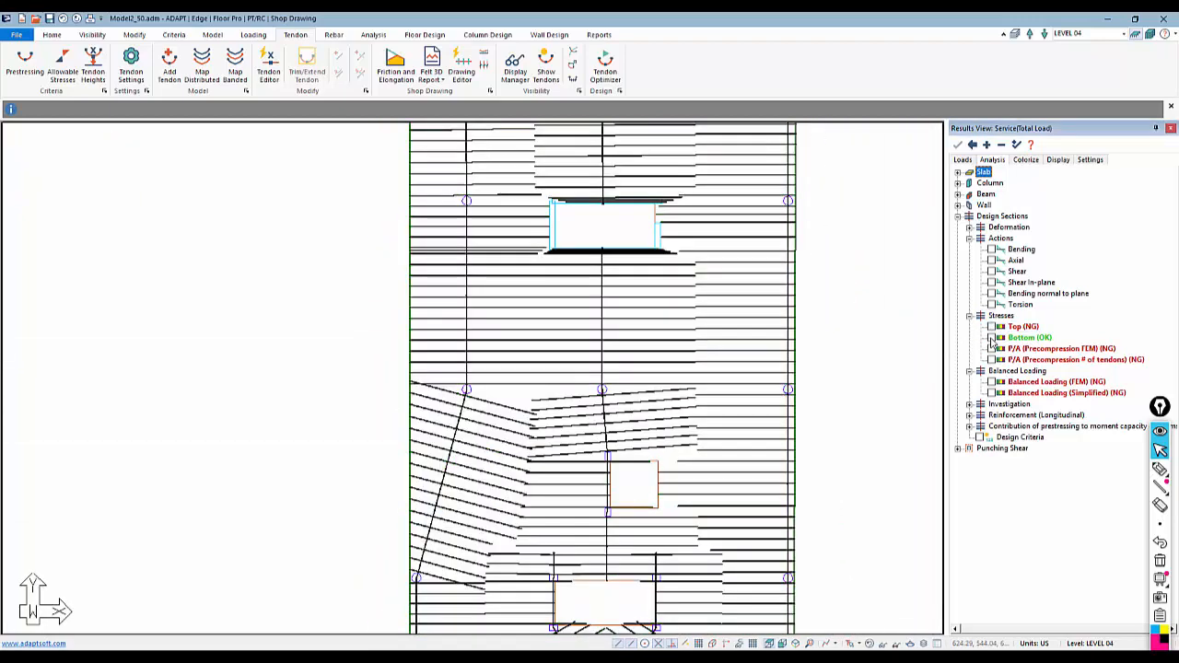
pyautogui.click(990, 338)
pyautogui.moveTo(781, 456); pyautogui.dragTo(735, 430, button='middle')
pyautogui.scroll(-4, 737, 430)
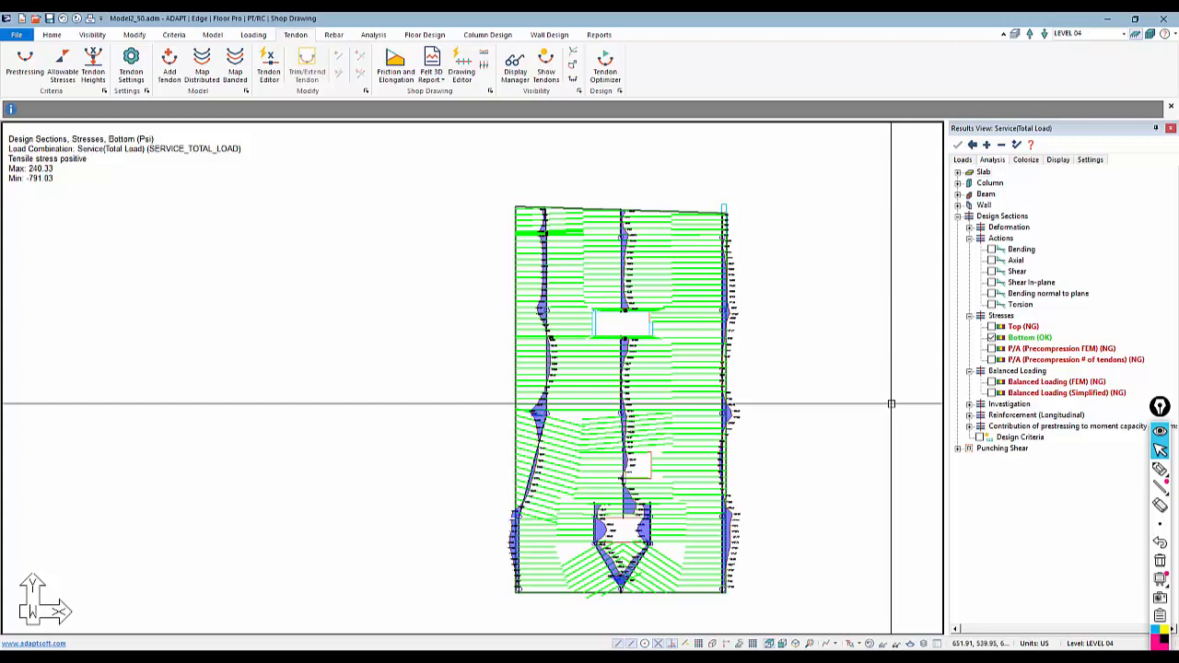
# Return to the design sections of the first direction and display their Bottom and then Top stresses
pyautogui.click(992, 328)
pyautogui.click(992, 338)
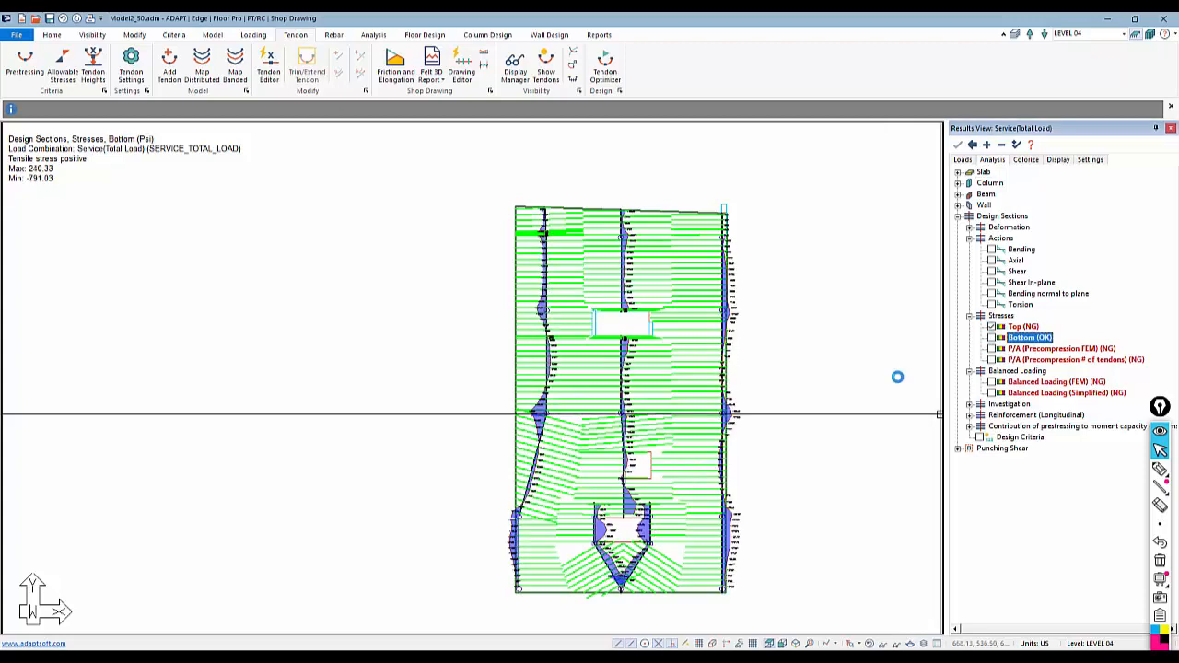
pyautogui.click(425, 34)
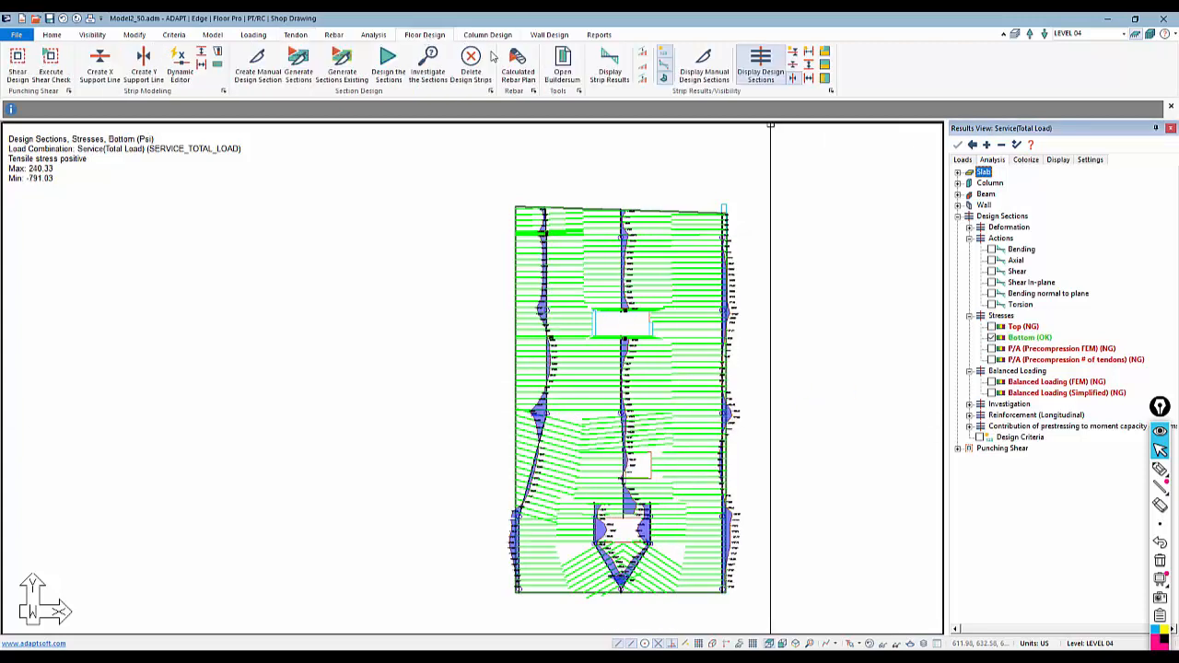
pyautogui.click(793, 67)
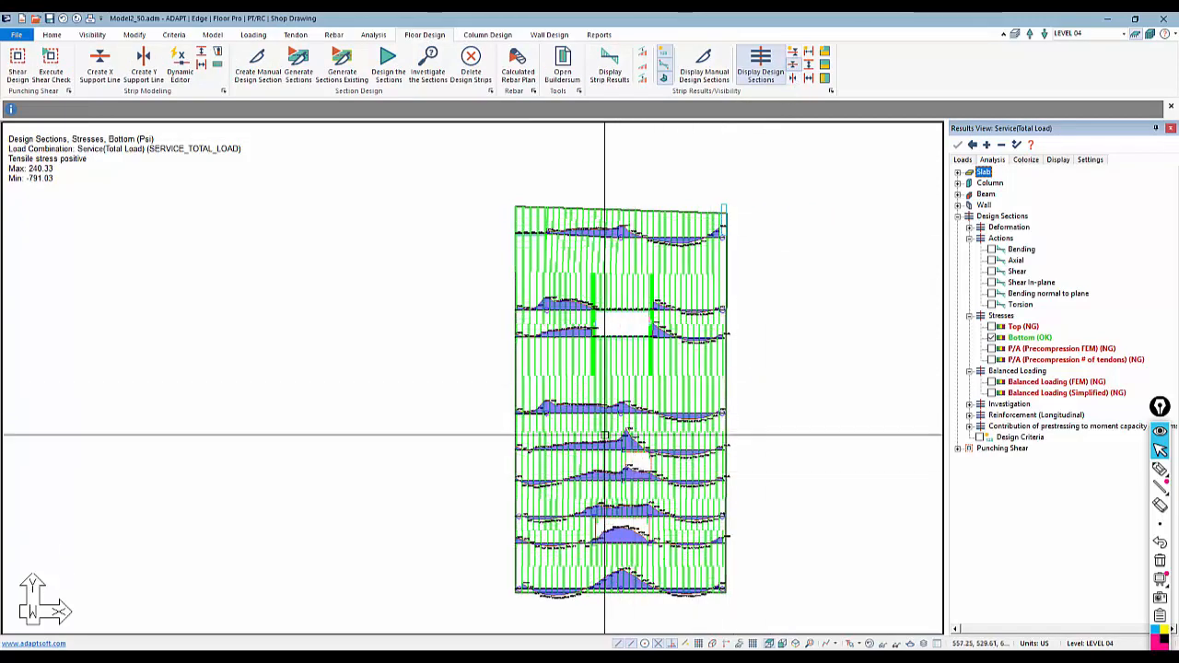
pyautogui.click(991, 327)
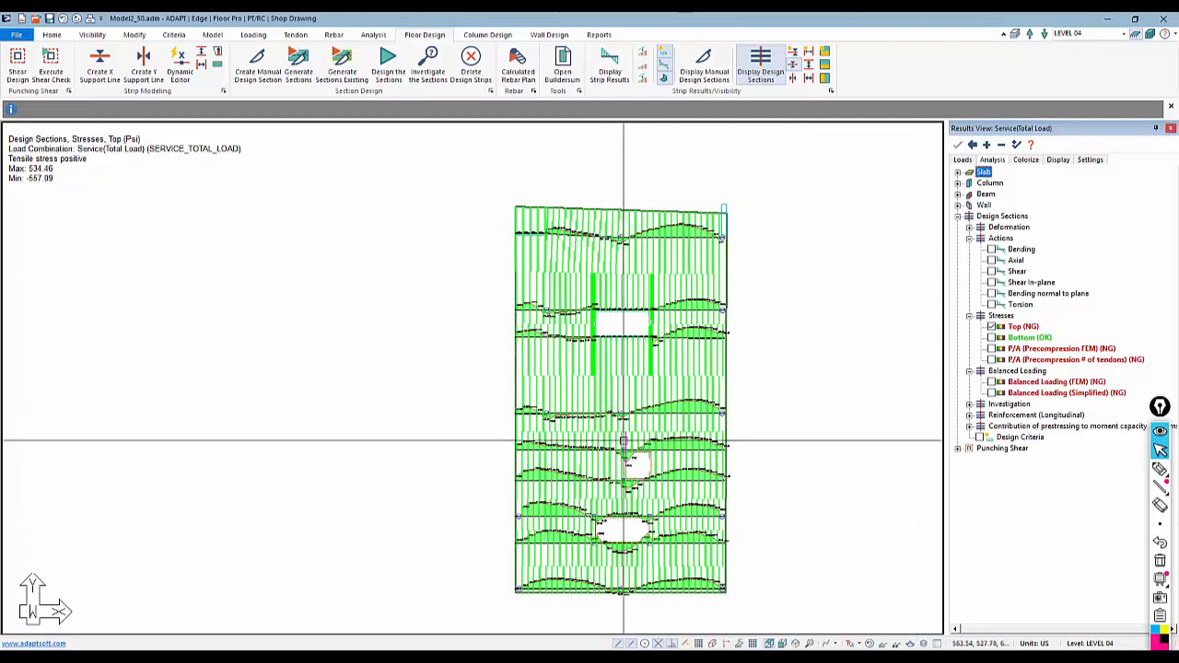
# Display the Balanced Loading (Simplified) check on the design sections and zoom in around the lower openings
pyautogui.click(1067, 393)
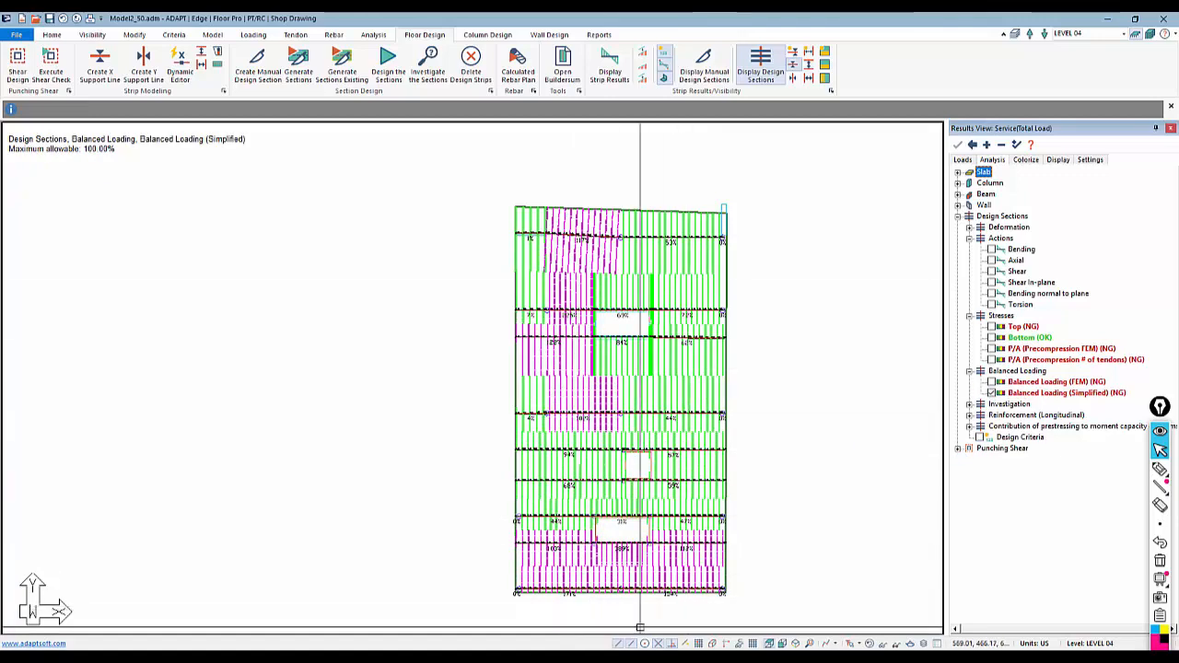
pyautogui.moveTo(564, 608); pyautogui.dragTo(555, 526, button='middle')
pyautogui.scroll(7, 610, 534)
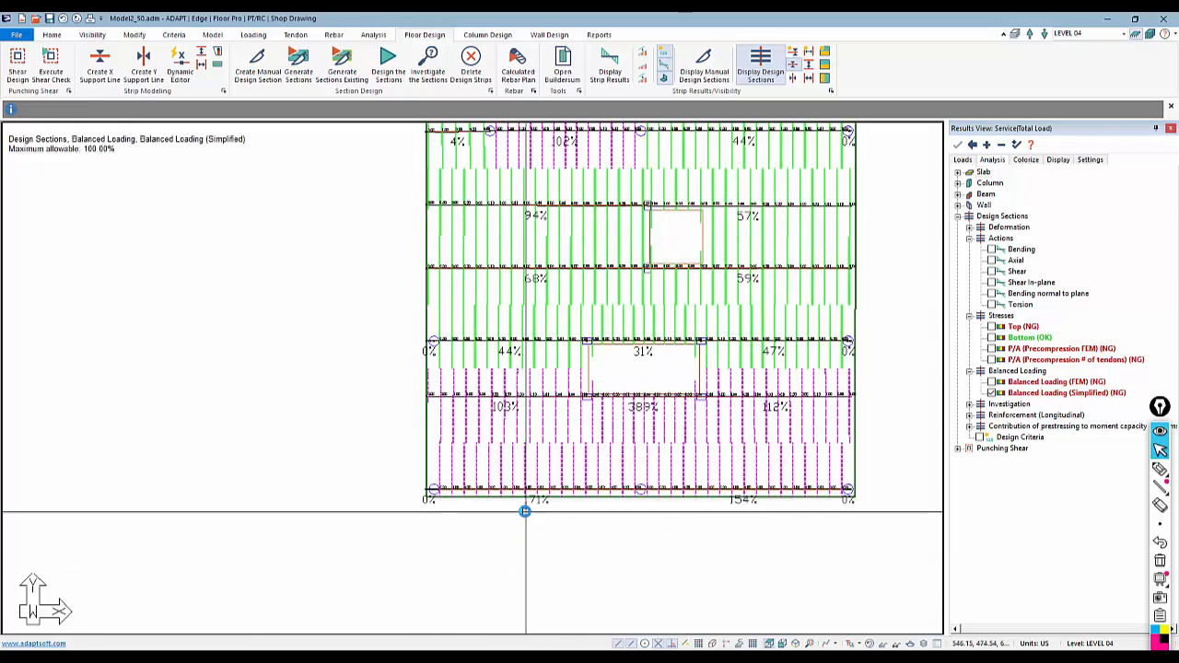
pyautogui.scroll(1, 525, 512)
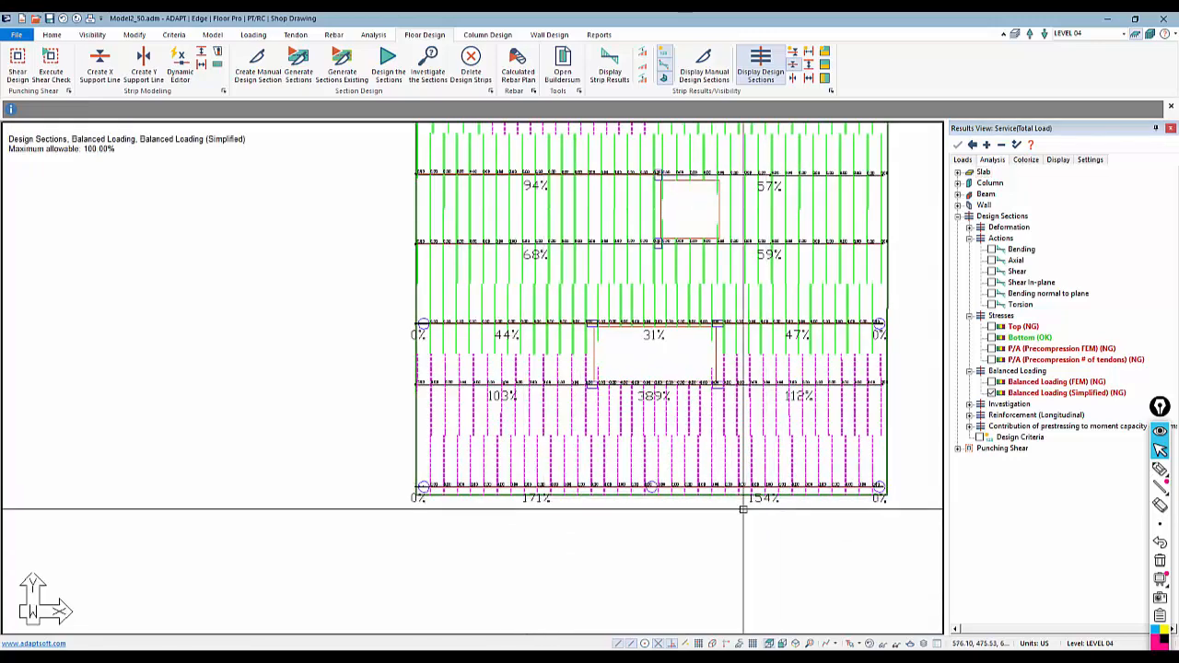
# Overlay the tendons on the balanced loading results, then open the Dynamic Tendon Editor and close it
pyautogui.click(293, 35)
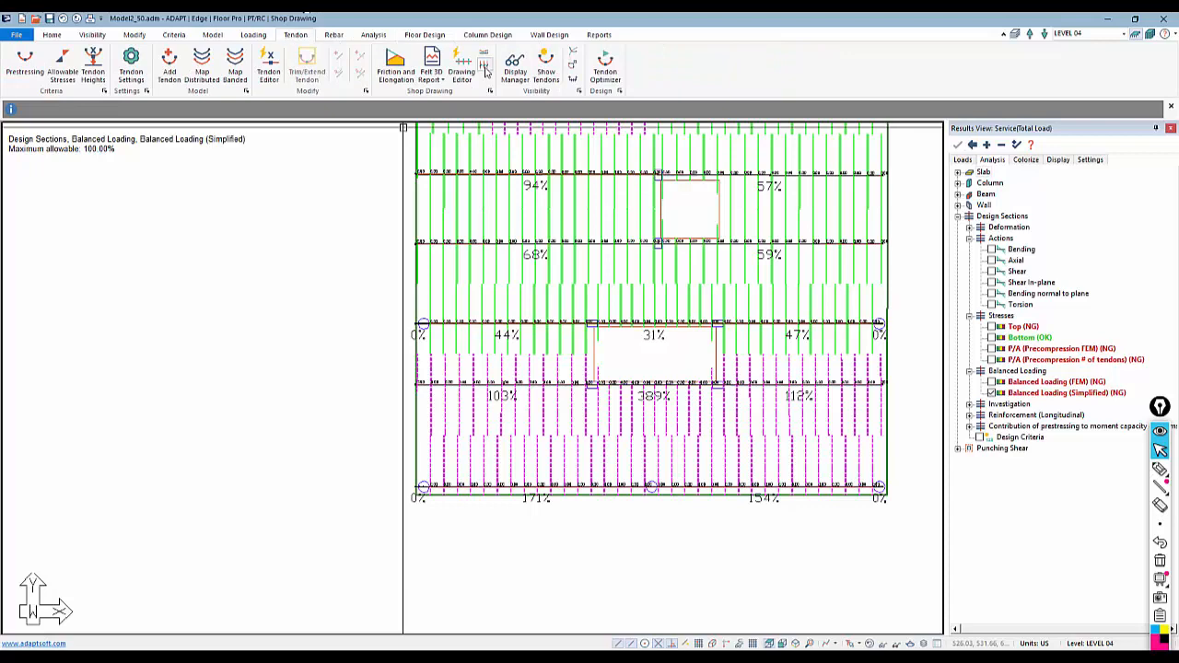
pyautogui.click(543, 66)
pyautogui.scroll(2, 485, 499)
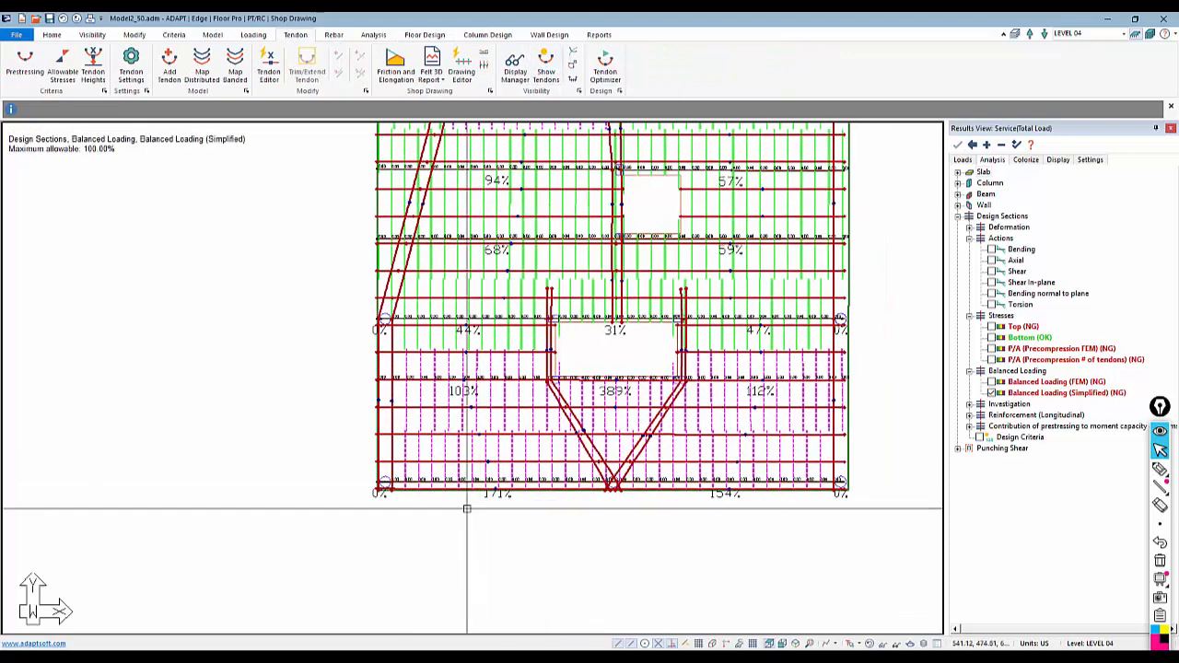
pyautogui.scroll(1, 490, 463)
pyautogui.click(267, 70)
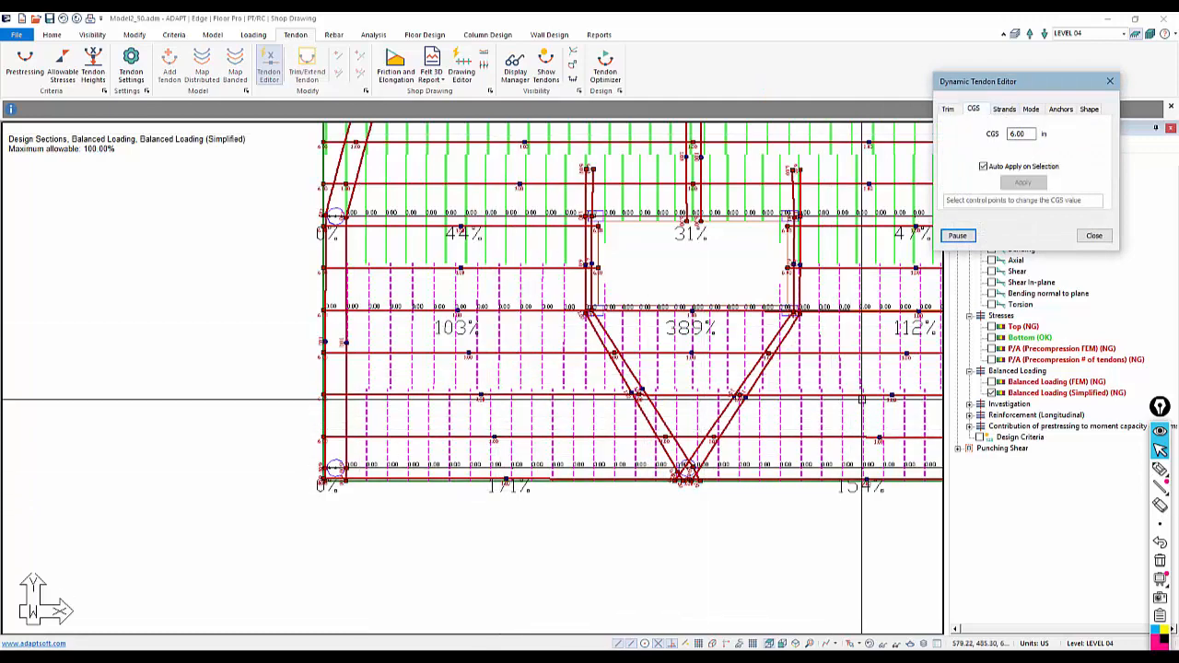
pyautogui.click(1098, 238)
# Display the Bottom stresses with the tendons and inspect them around the lower openings
pyautogui.moveTo(727, 560); pyautogui.dragTo(579, 584, button='middle')
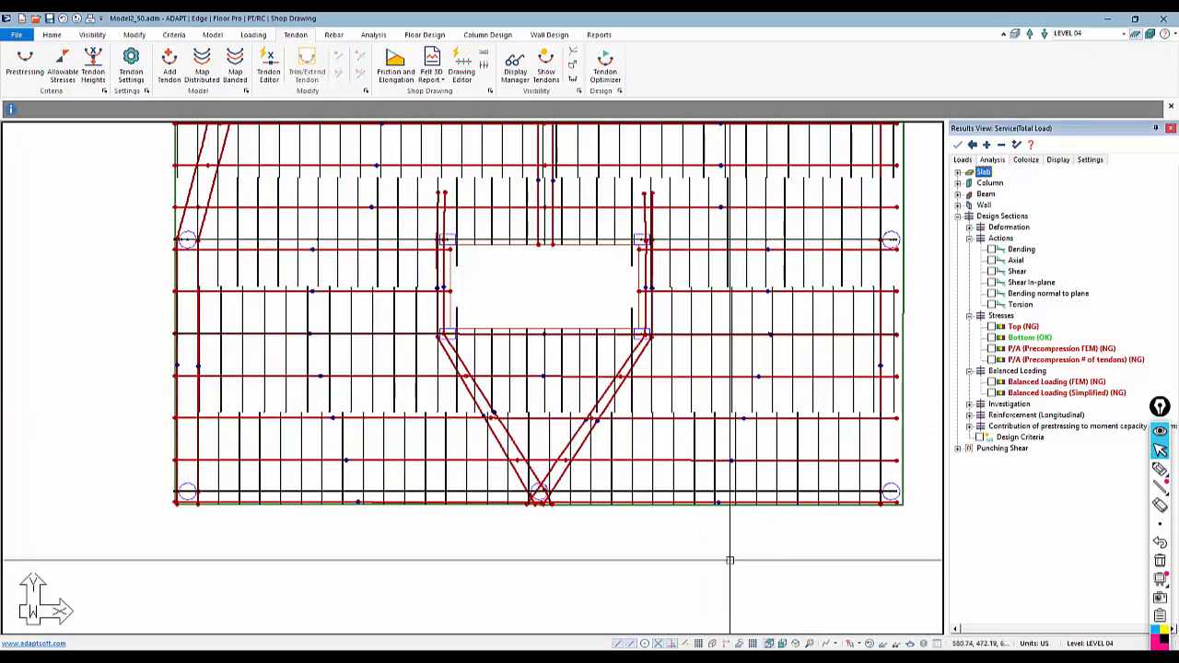
pyautogui.scroll(-3, 734, 554)
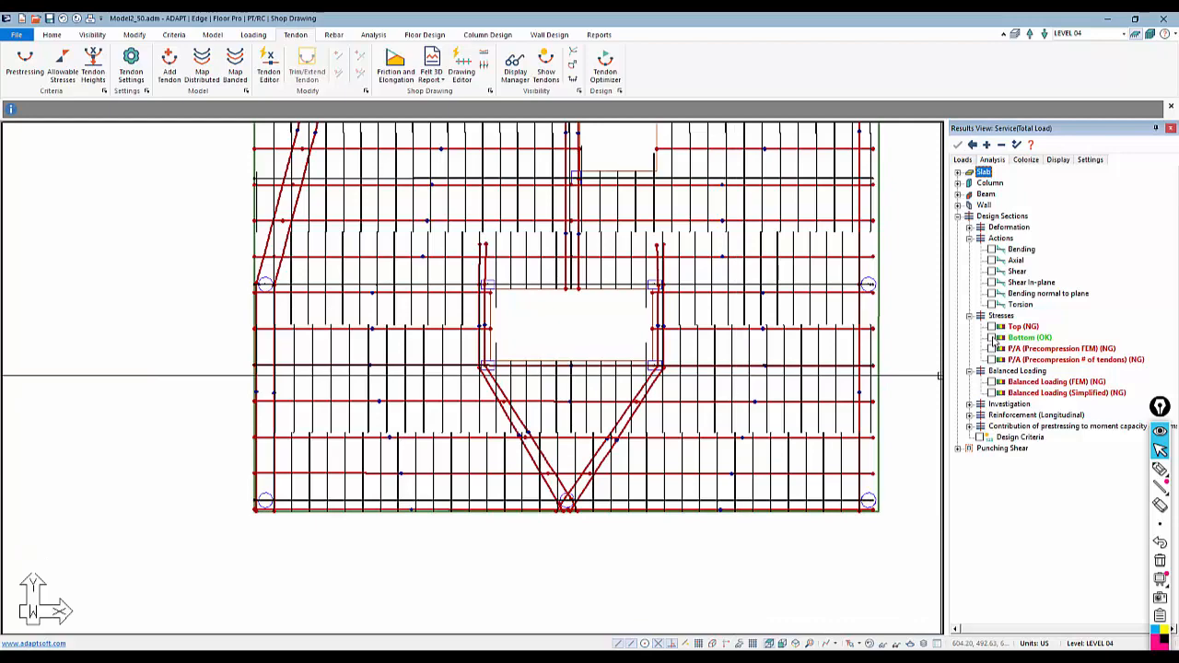
pyautogui.click(994, 341)
pyautogui.scroll(3, 737, 515)
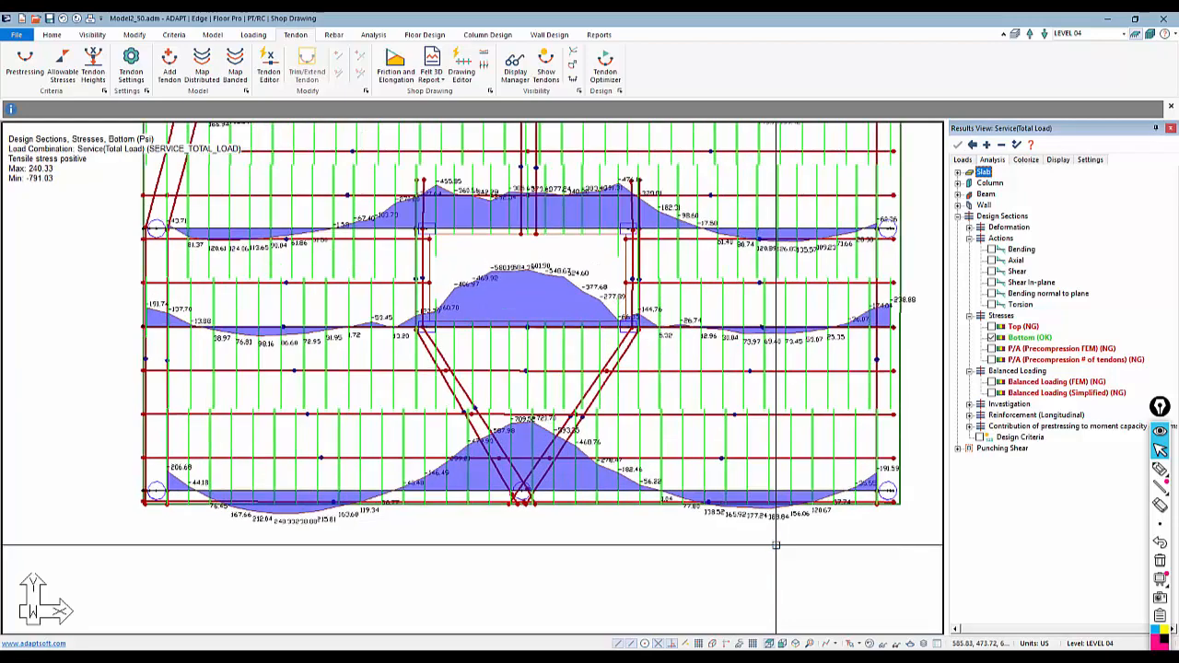
pyautogui.scroll(1, 778, 524)
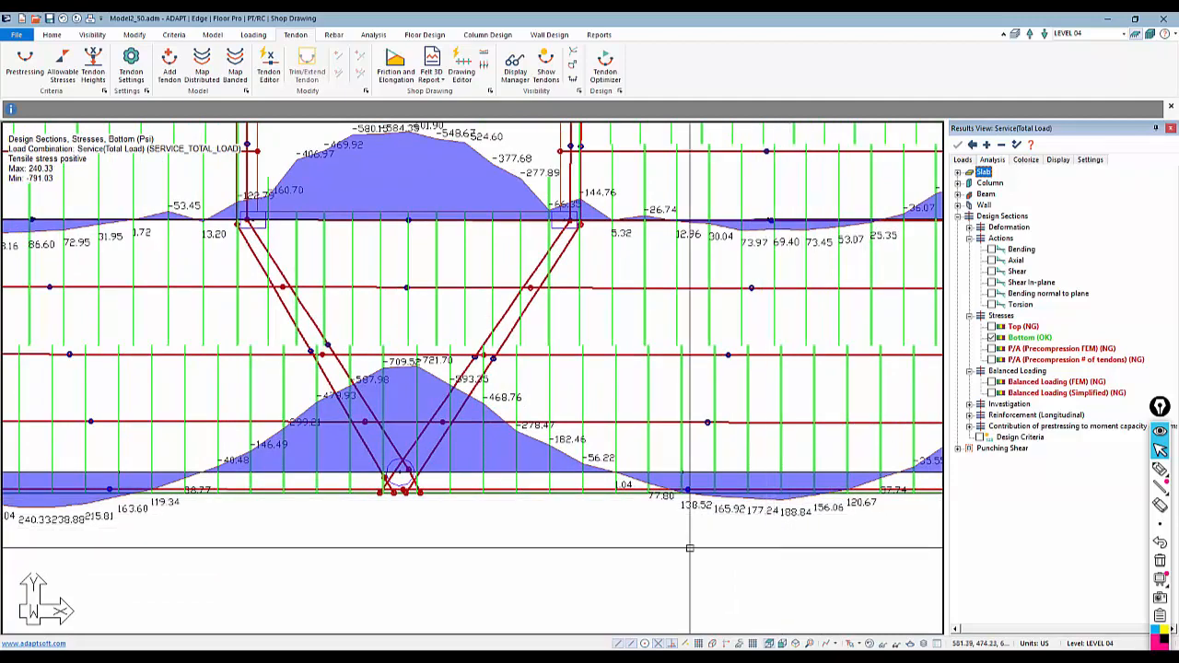
pyautogui.moveTo(274, 572); pyautogui.dragTo(640, 548, button='middle')
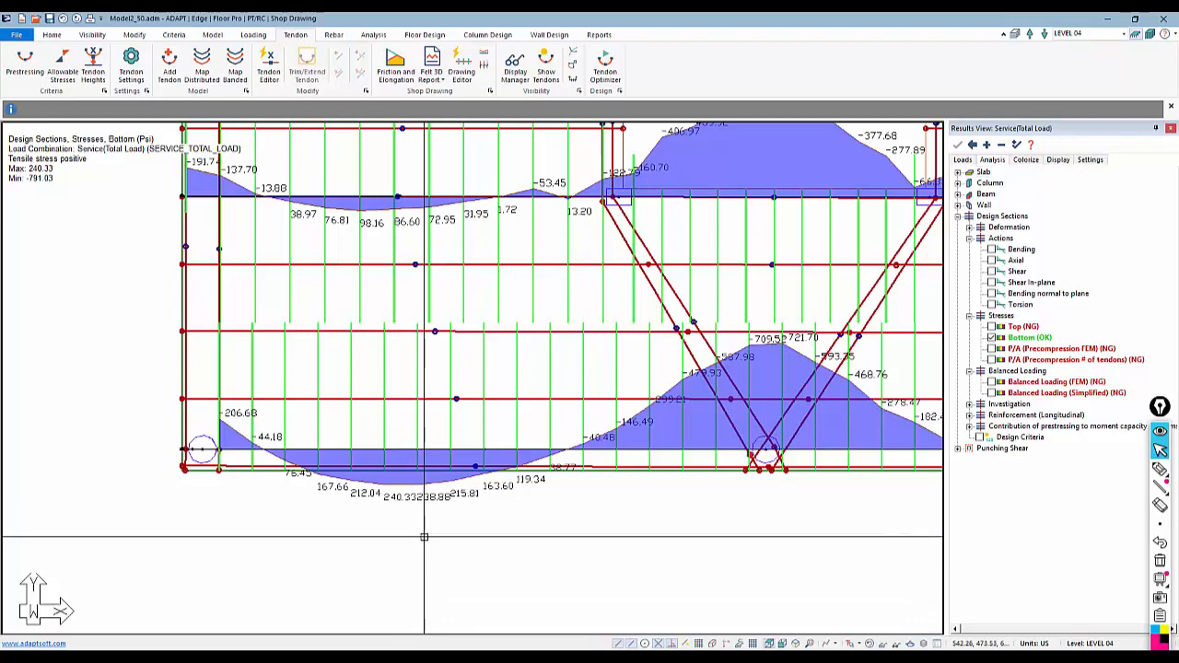
pyautogui.scroll(-5, 423, 533)
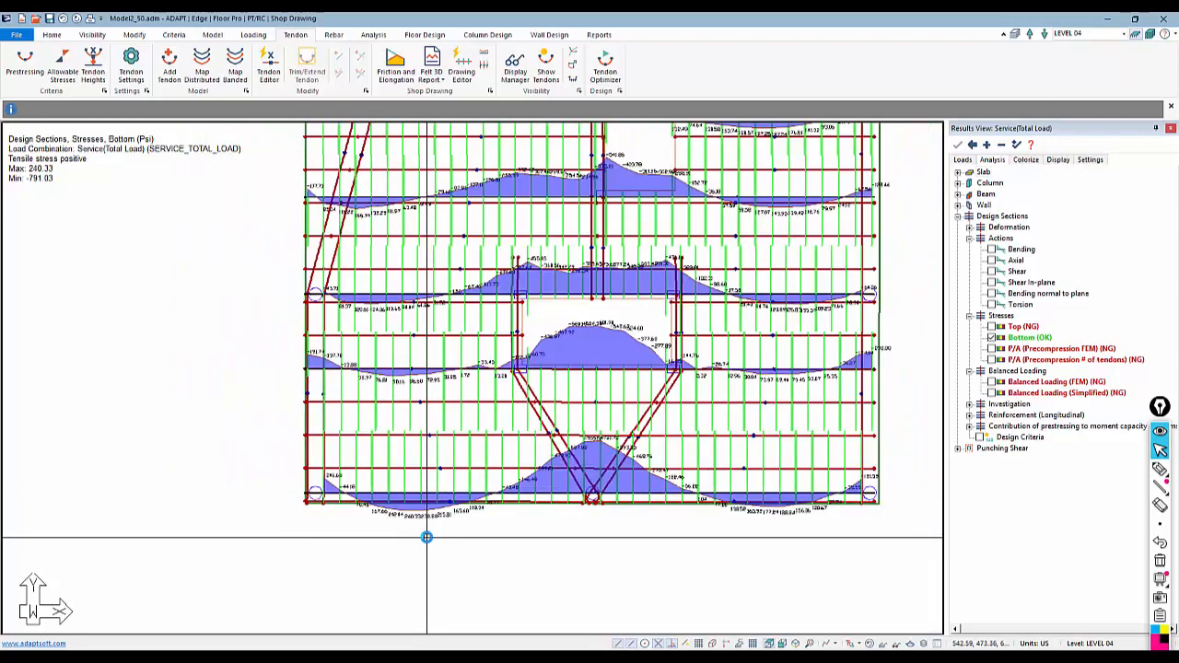
pyautogui.scroll(-1, 465, 605)
# Zoom out and review the Bottom stresses over the whole slab
pyautogui.moveTo(463, 296); pyautogui.dragTo(508, 358, button='middle')
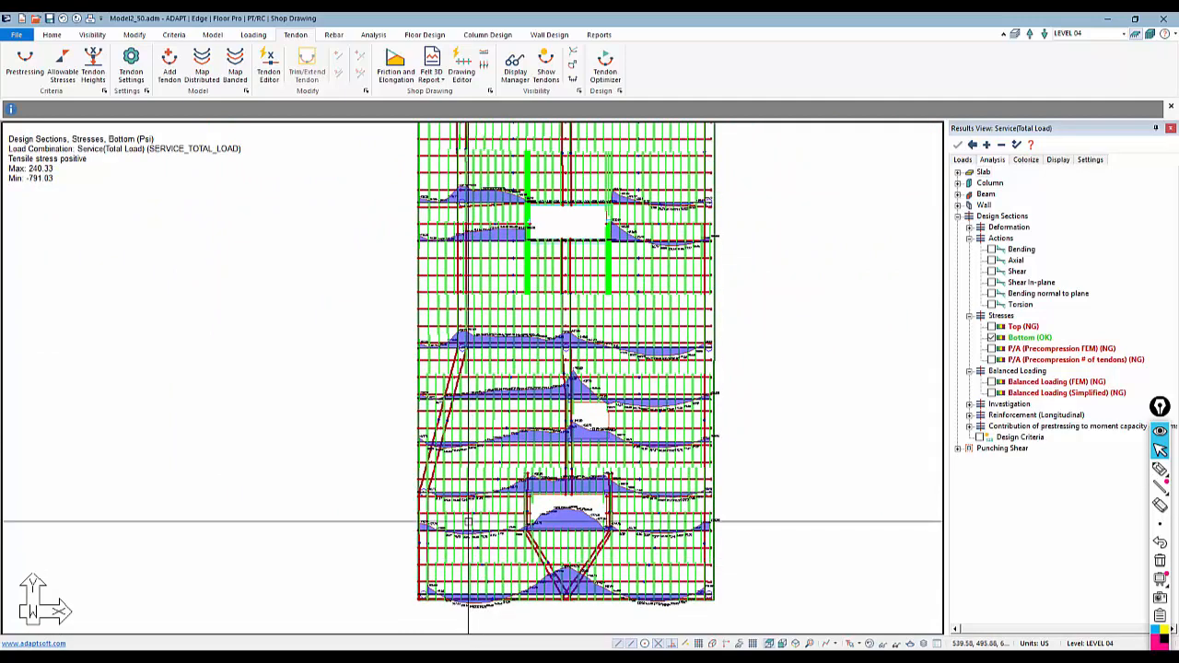
pyautogui.scroll(-1, 474, 515)
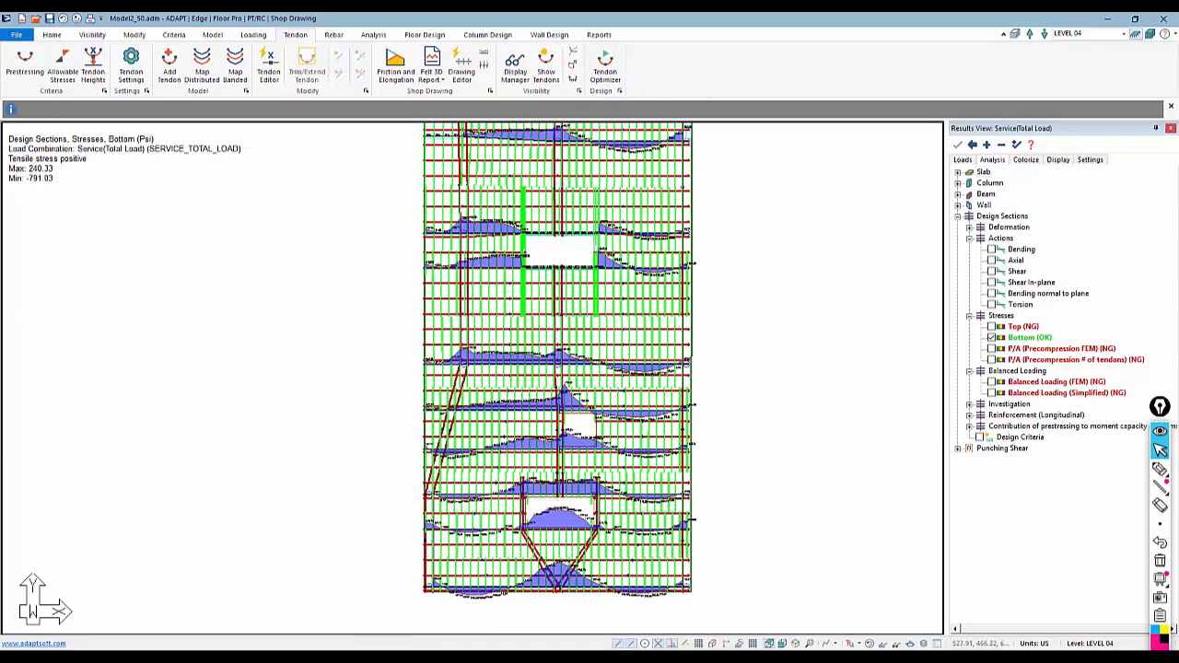
pyautogui.scroll(-2, 494, 571)
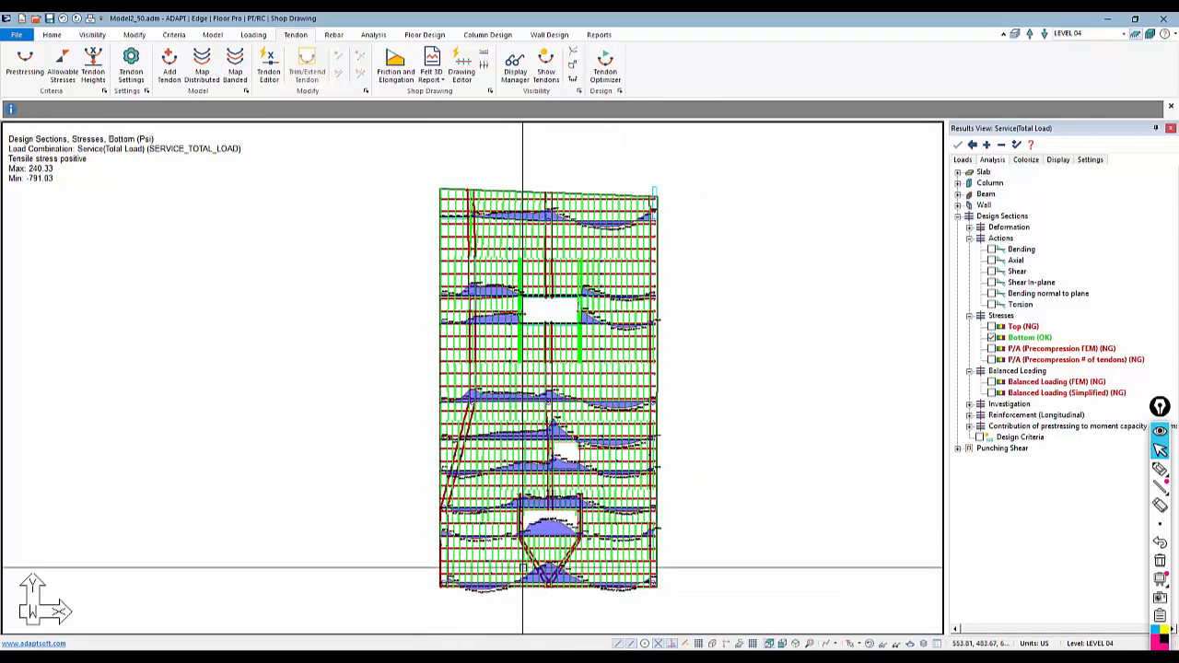
pyautogui.scroll(1, 478, 304)
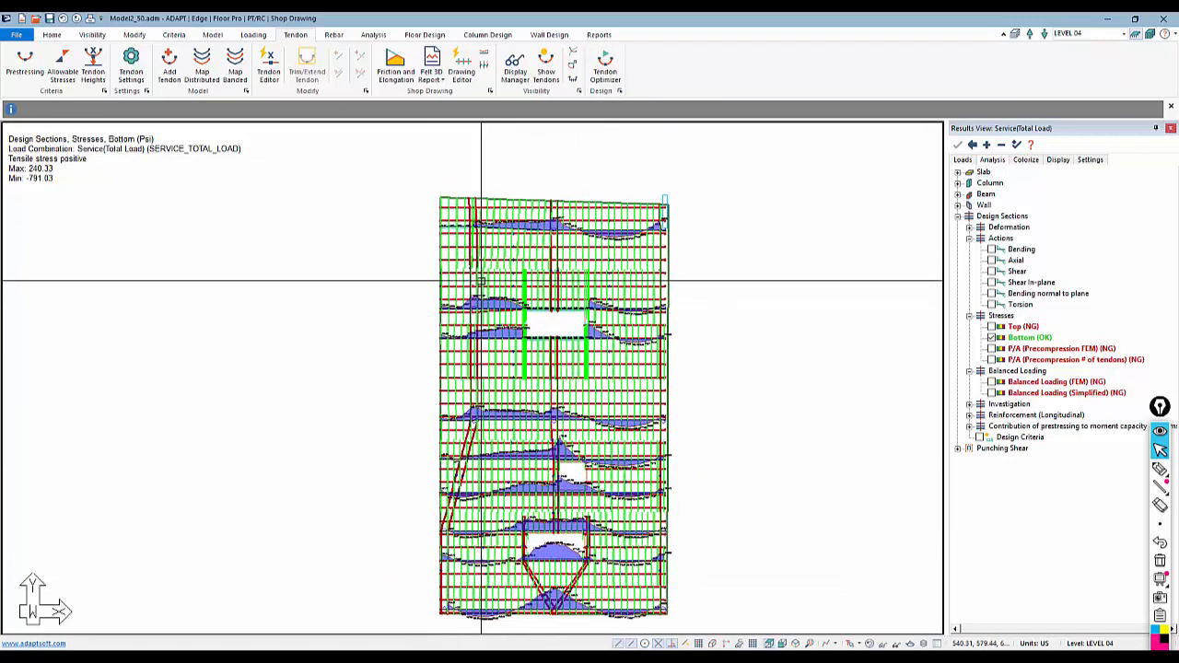
pyautogui.moveTo(432, 551); pyautogui.dragTo(440, 531, button='middle')
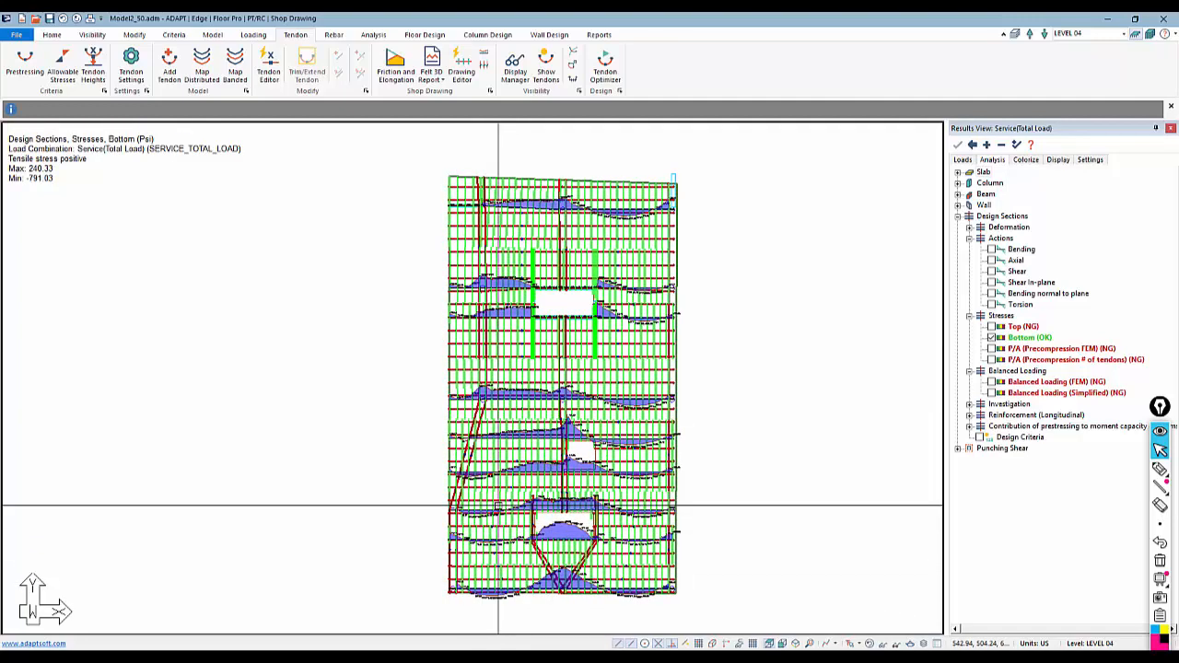
# Clear the Bottom stress display and hide the tendons from the slab view
pyautogui.click(991, 338)
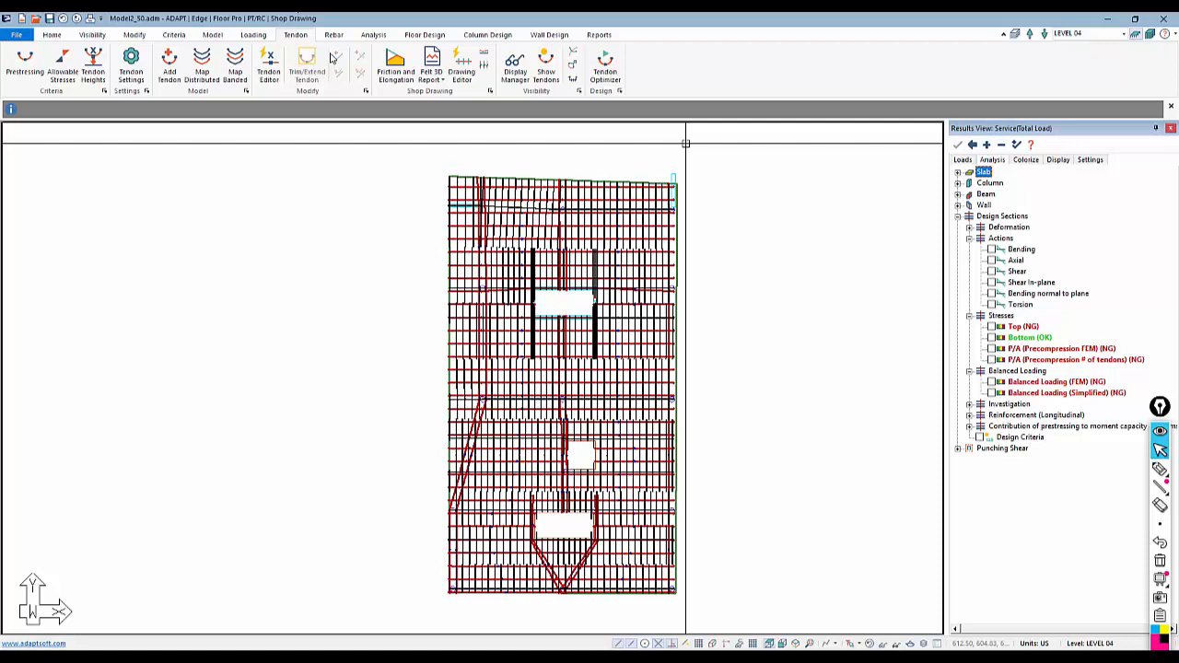
pyautogui.click(544, 71)
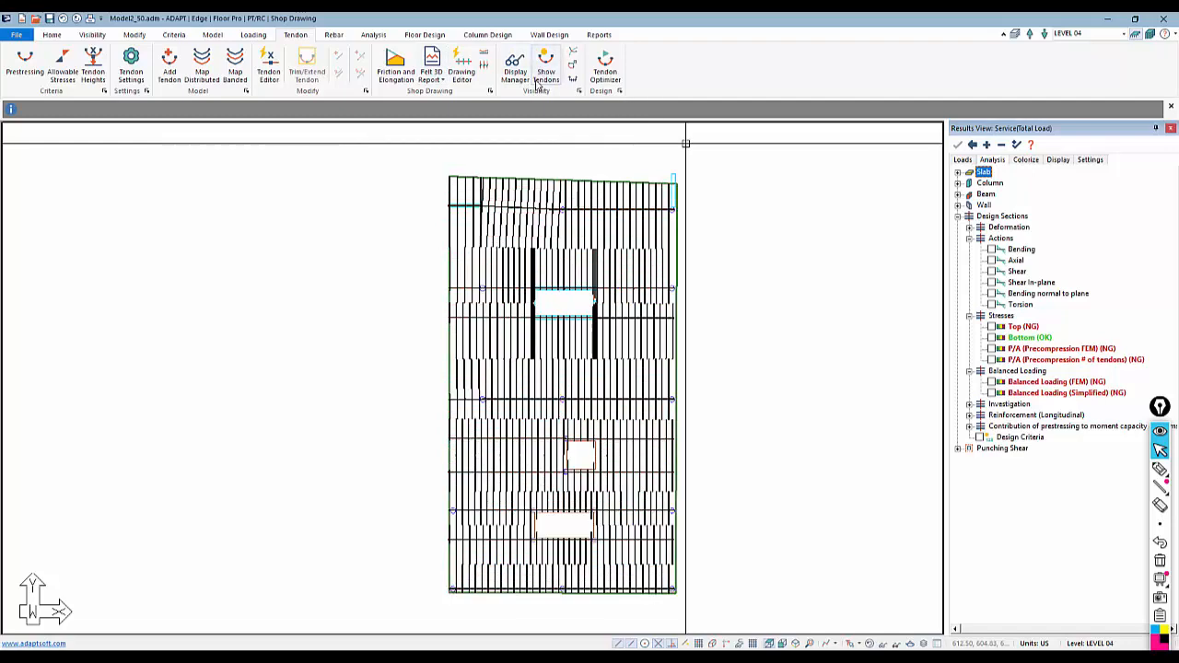
pyautogui.click(373, 34)
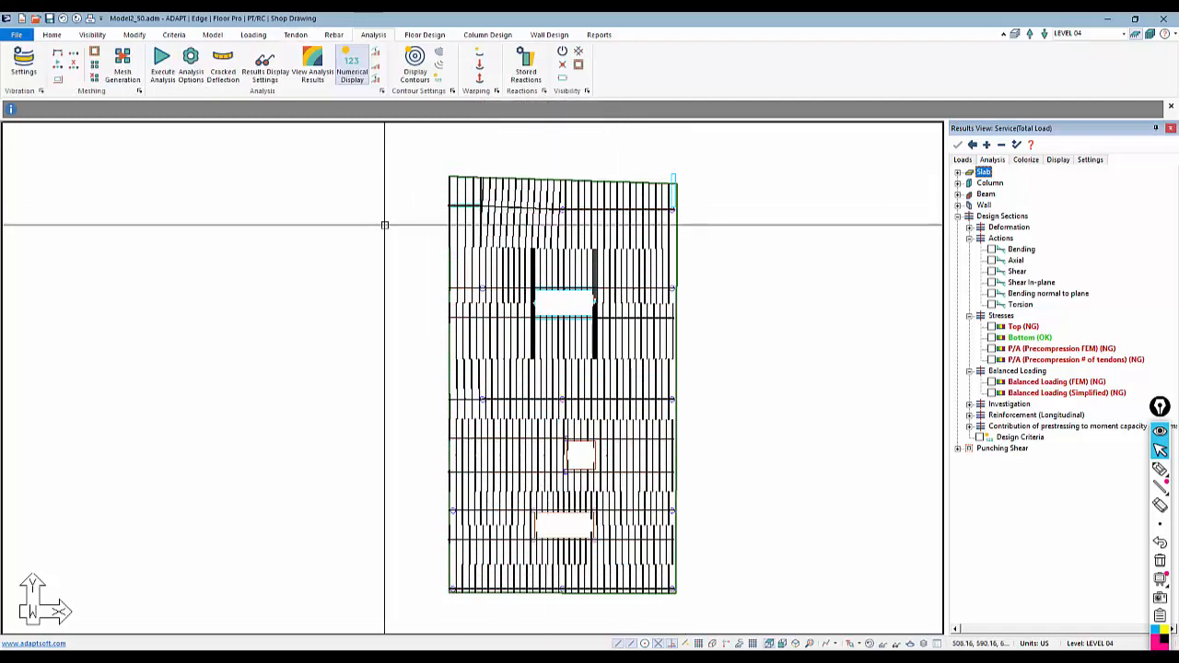
pyautogui.scroll(1, 385, 225)
pyautogui.moveTo(433, 244); pyautogui.dragTo(460, 218, button='middle')
pyautogui.scroll(-1, 474, 212)
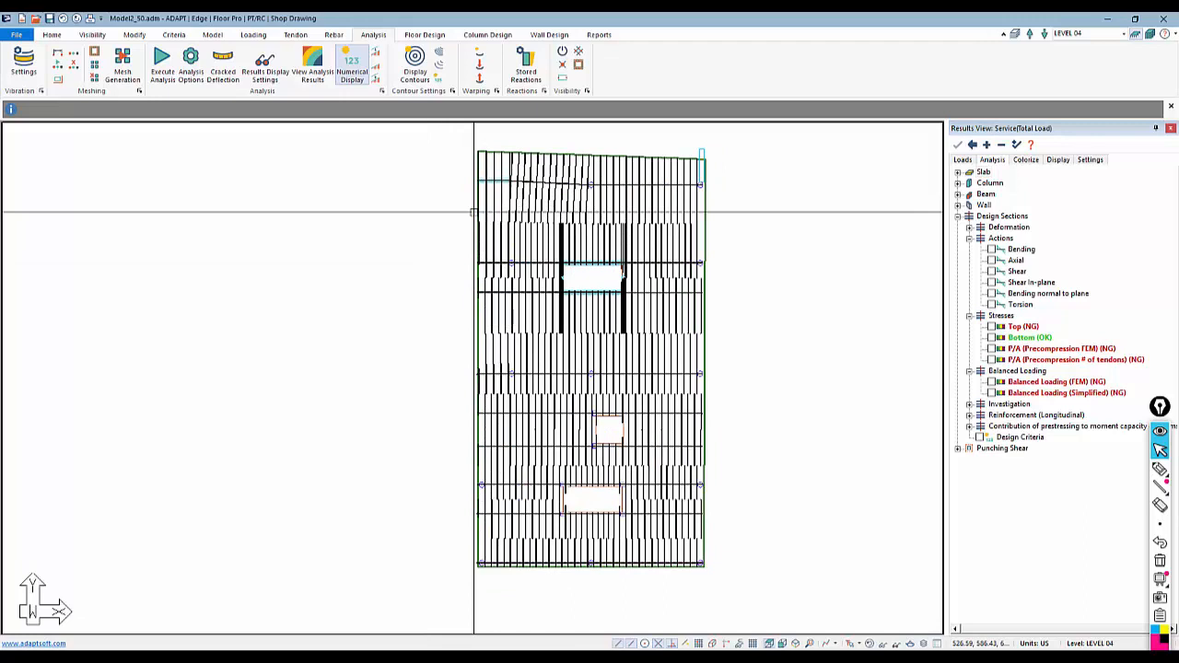
# Generate the calculated rebar plan with the Envelope load combination, calculated bar lengths and bars along support lines
pyautogui.click(426, 35)
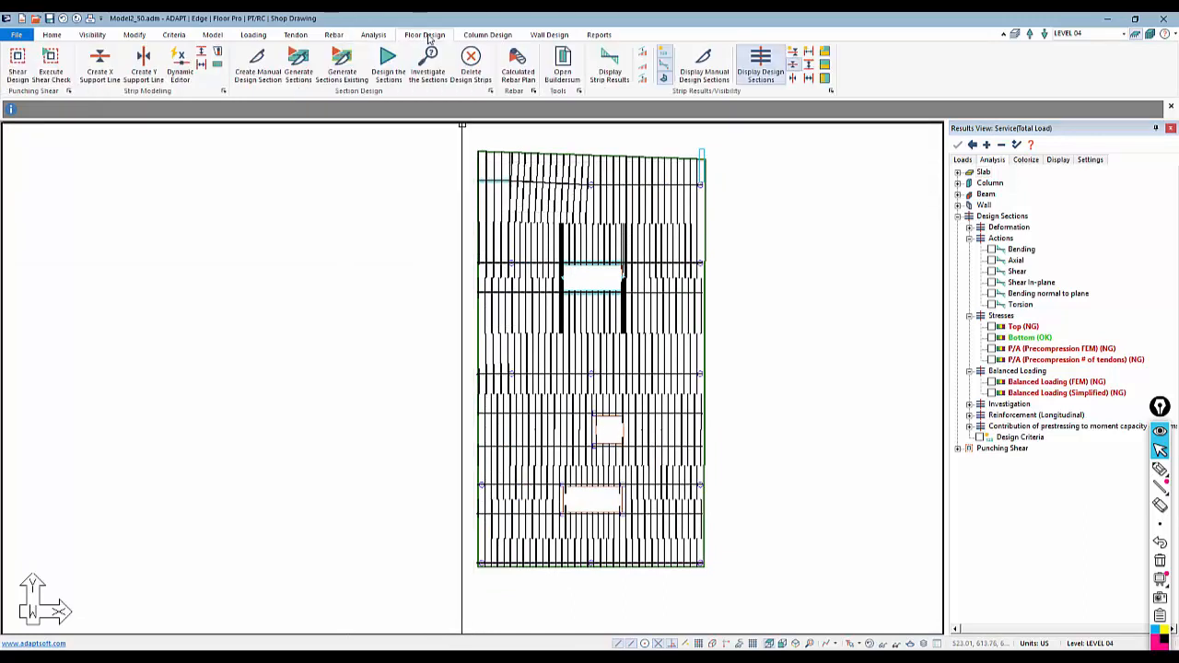
pyautogui.click(518, 67)
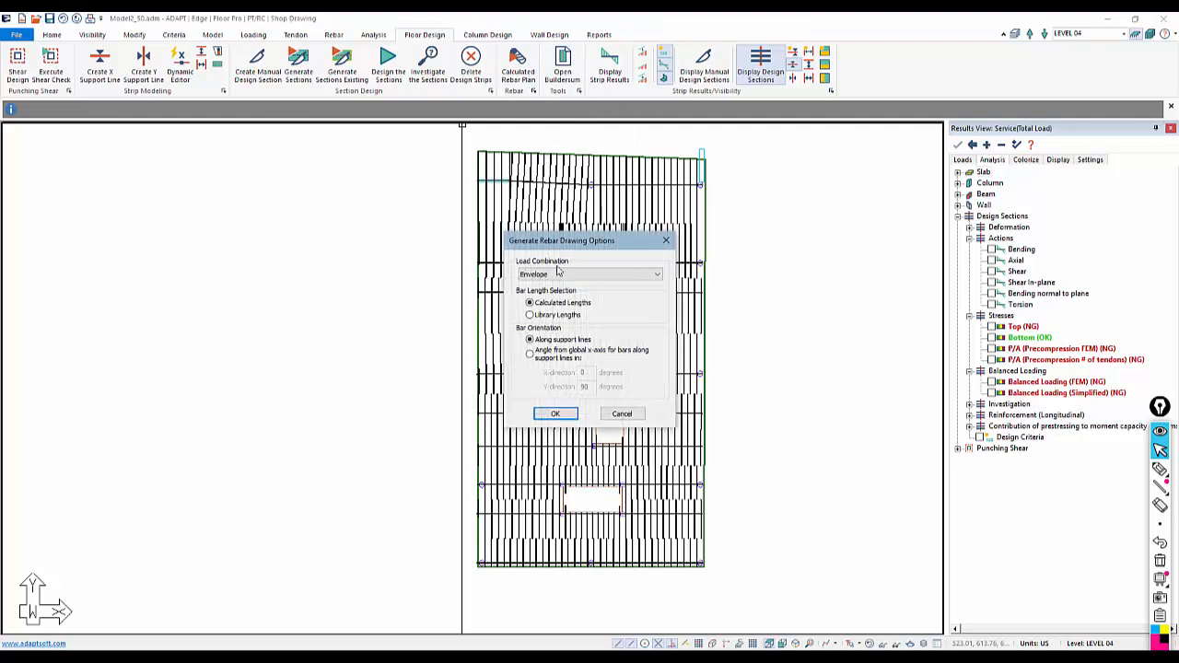
pyautogui.click(554, 414)
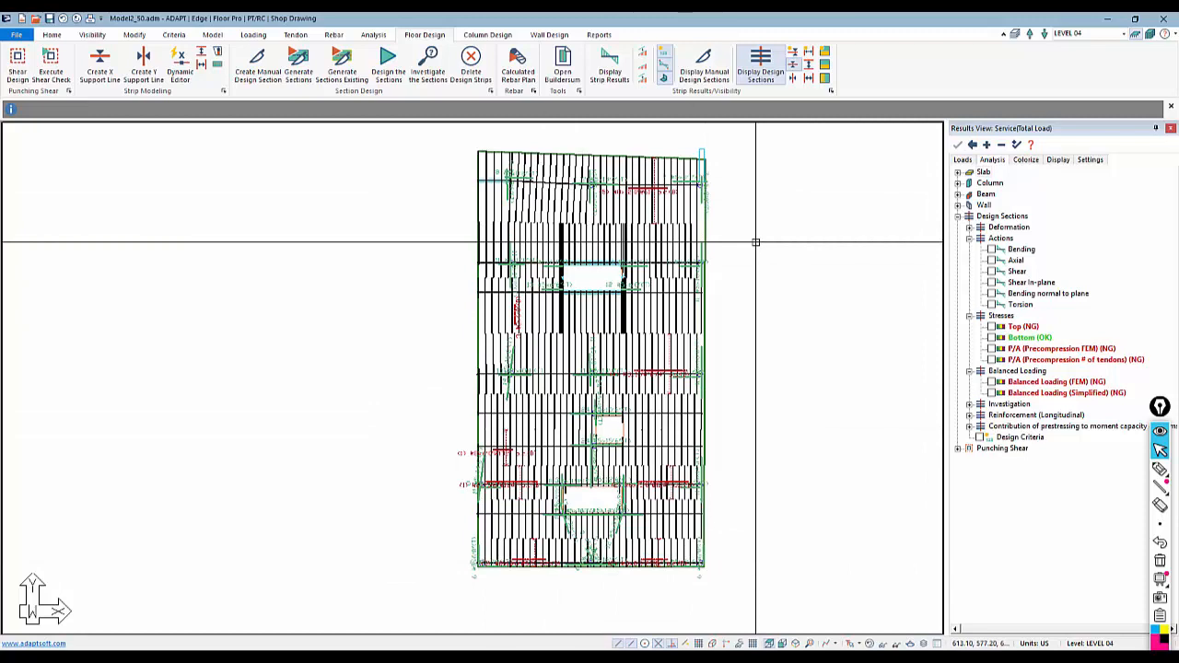
# Hide the design sections and regenerate the calculated rebar plan using the Envelope Strength load combination
pyautogui.click(790, 72)
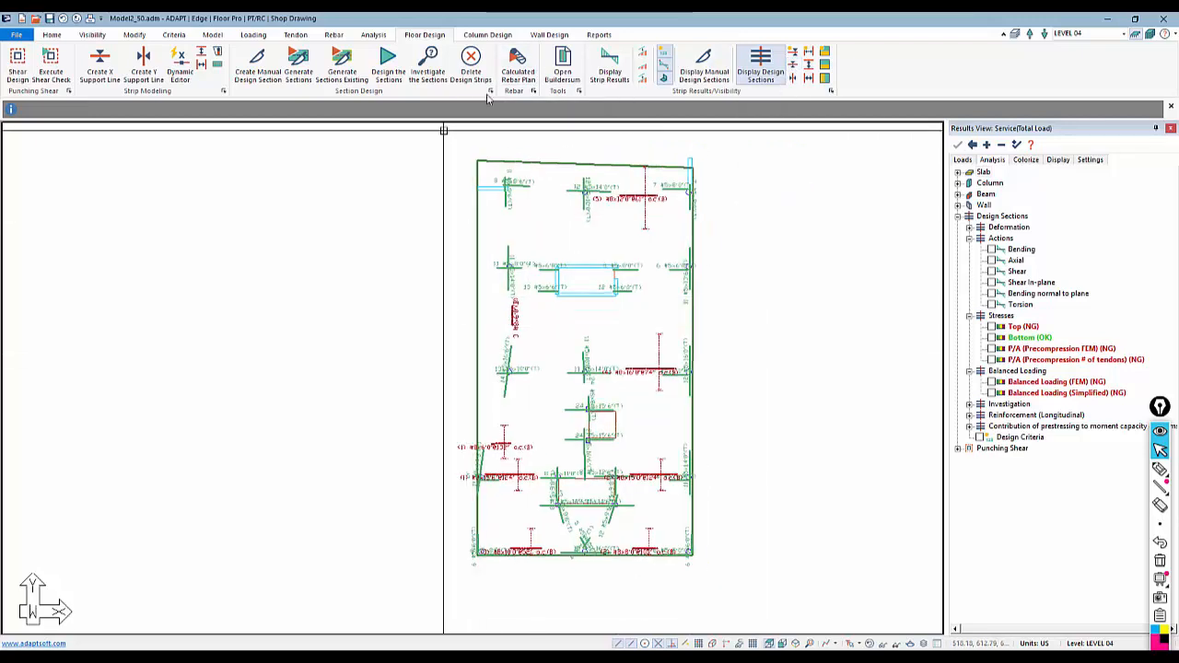
pyautogui.click(518, 76)
pyautogui.click(593, 276)
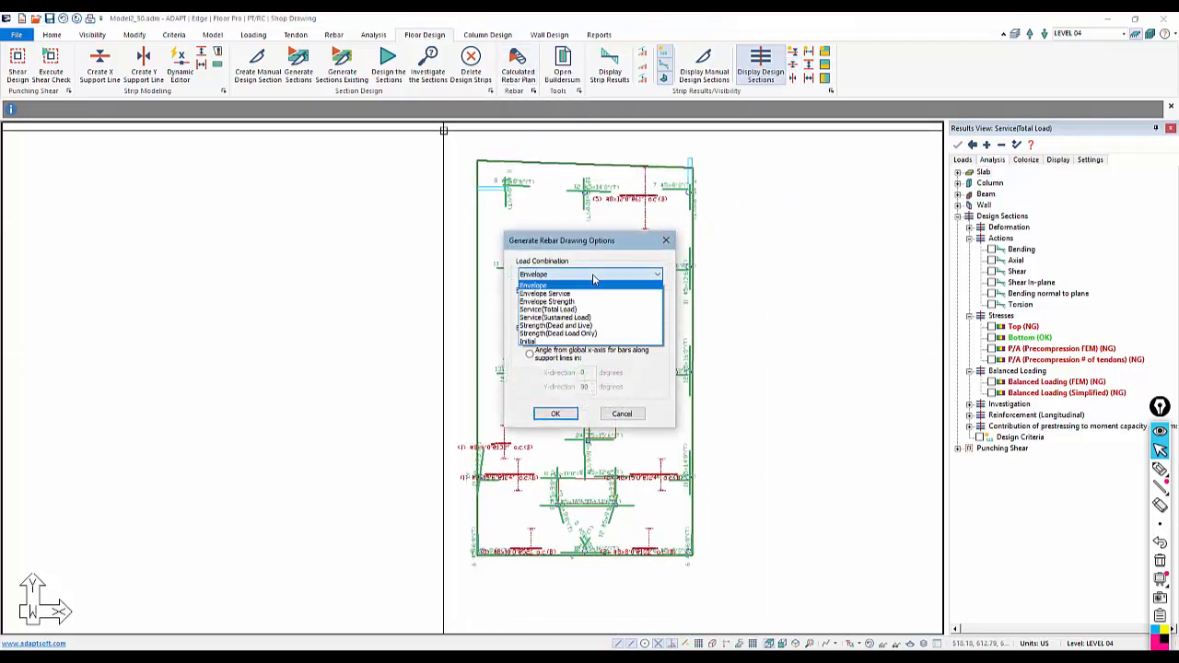
pyautogui.click(562, 301)
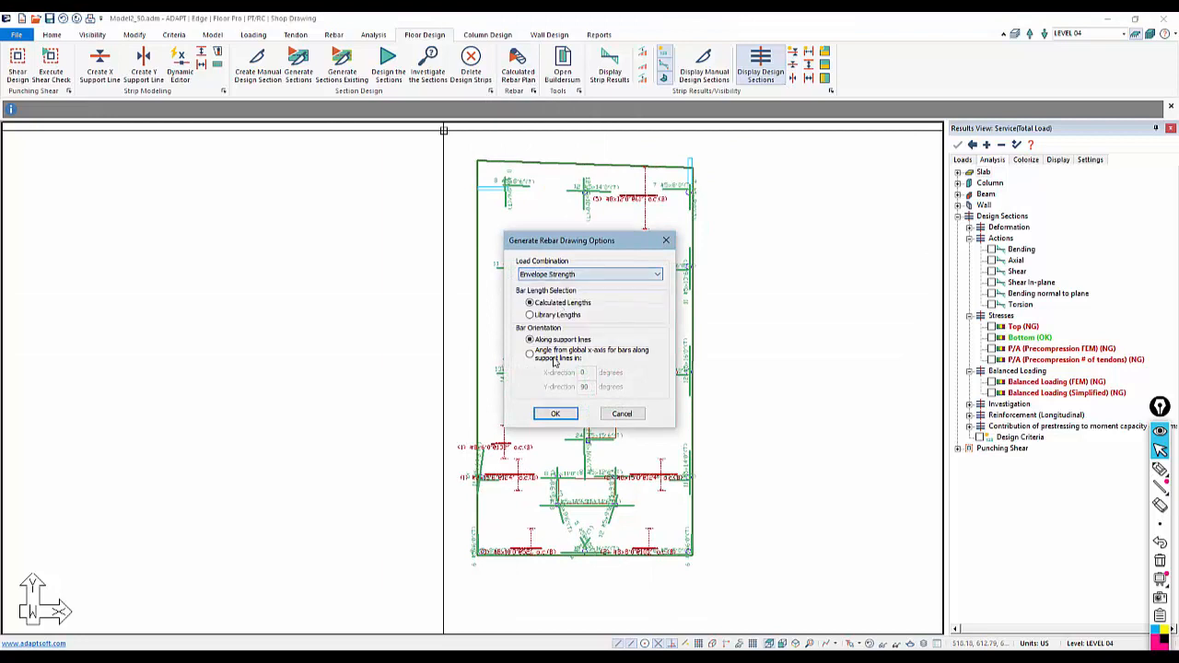
pyautogui.click(556, 414)
# Show the design sections again and display the Moment Capacity with Demand investigation results
pyautogui.click(682, 362)
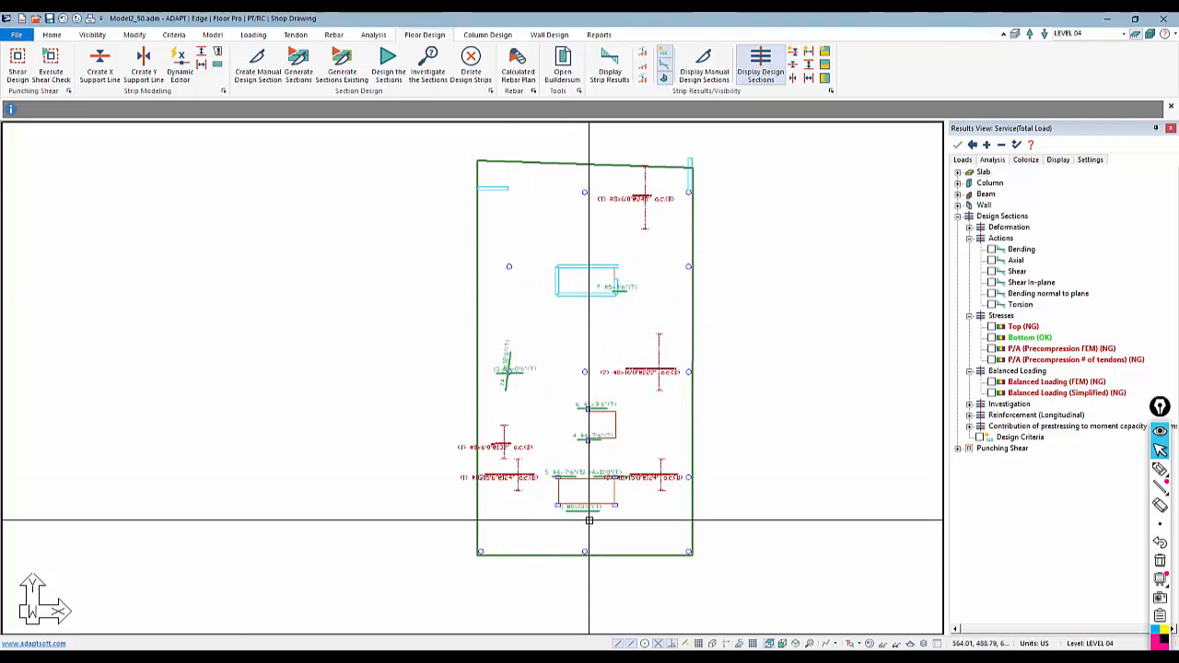
pyautogui.scroll(5, 724, 421)
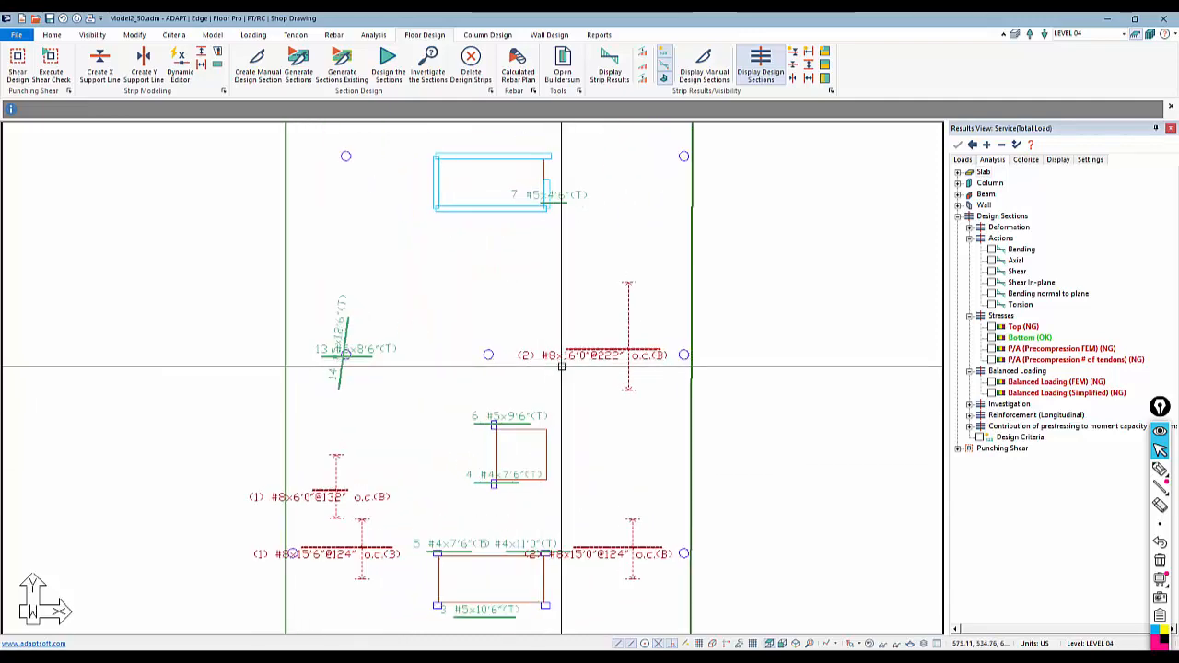
pyautogui.click(799, 77)
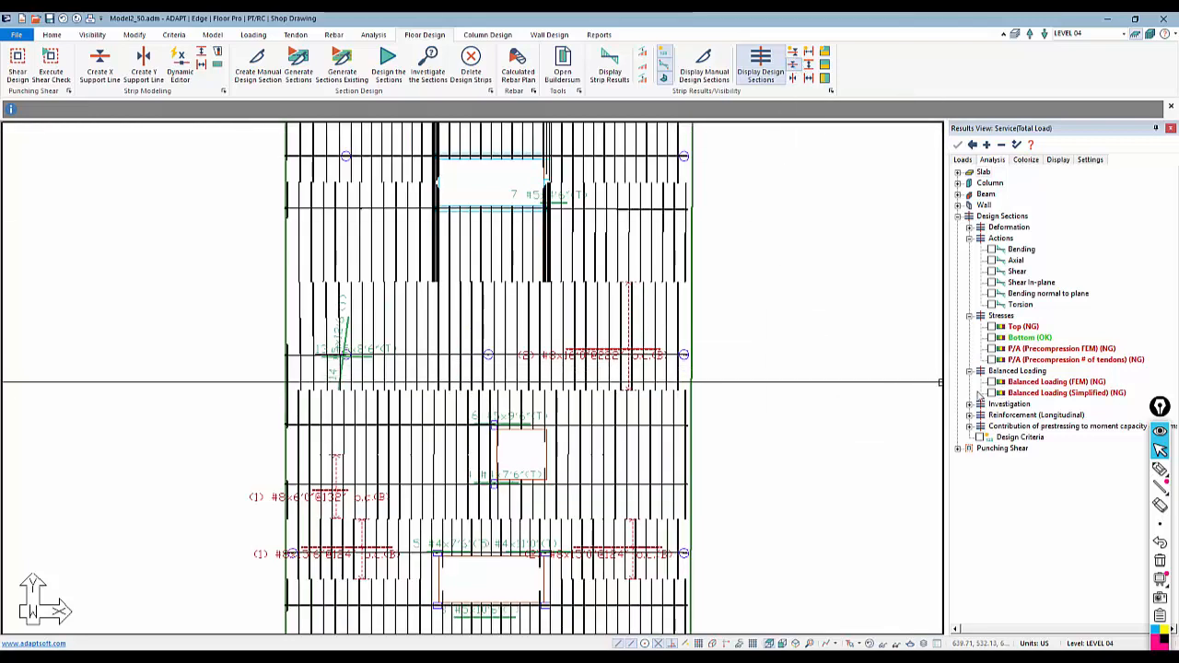
pyautogui.click(970, 404)
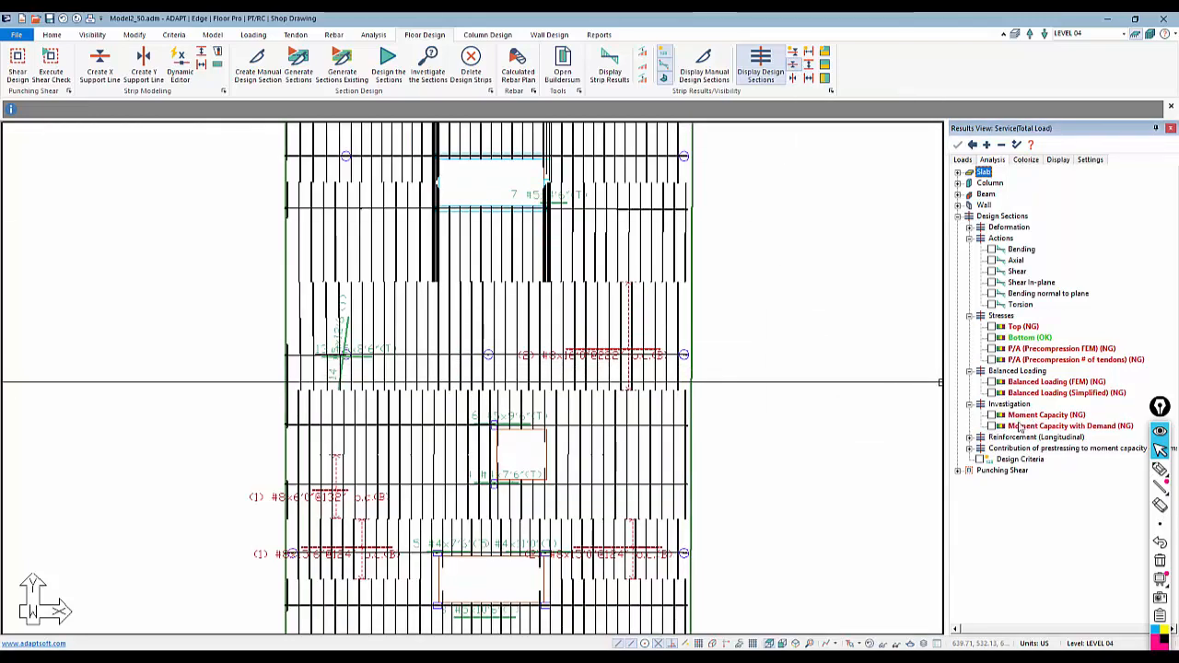
pyautogui.click(994, 426)
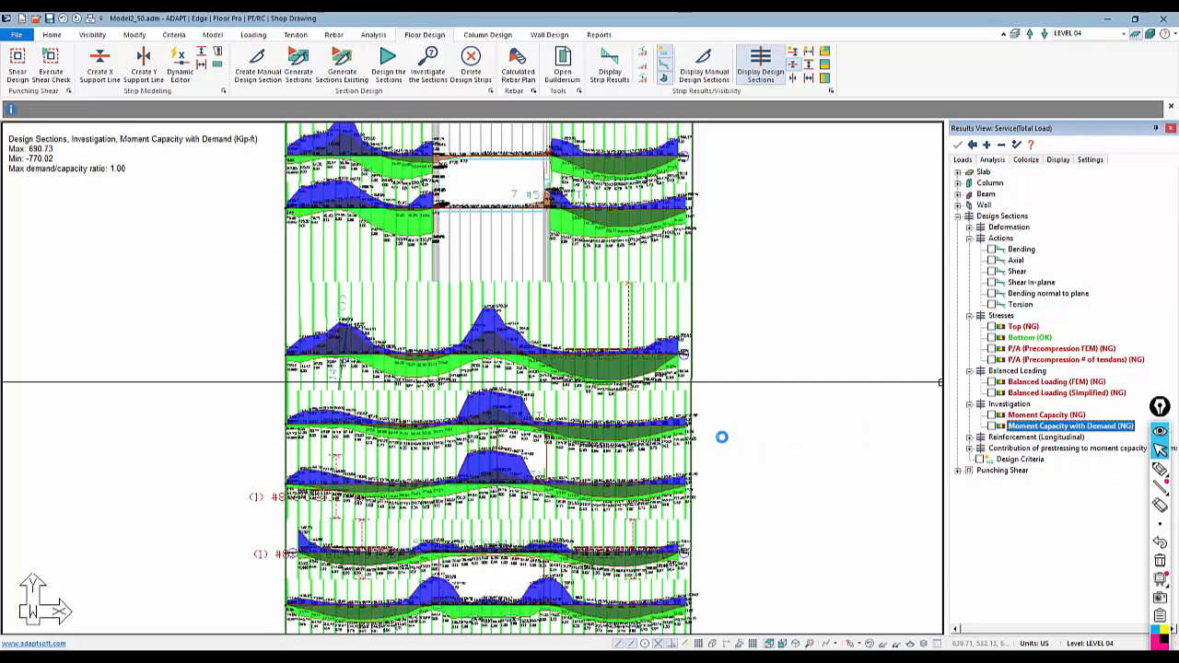
# Zoom in to examine the moment capacity versus demand diagrams and a design section's support line details
pyautogui.scroll(3, 540, 384)
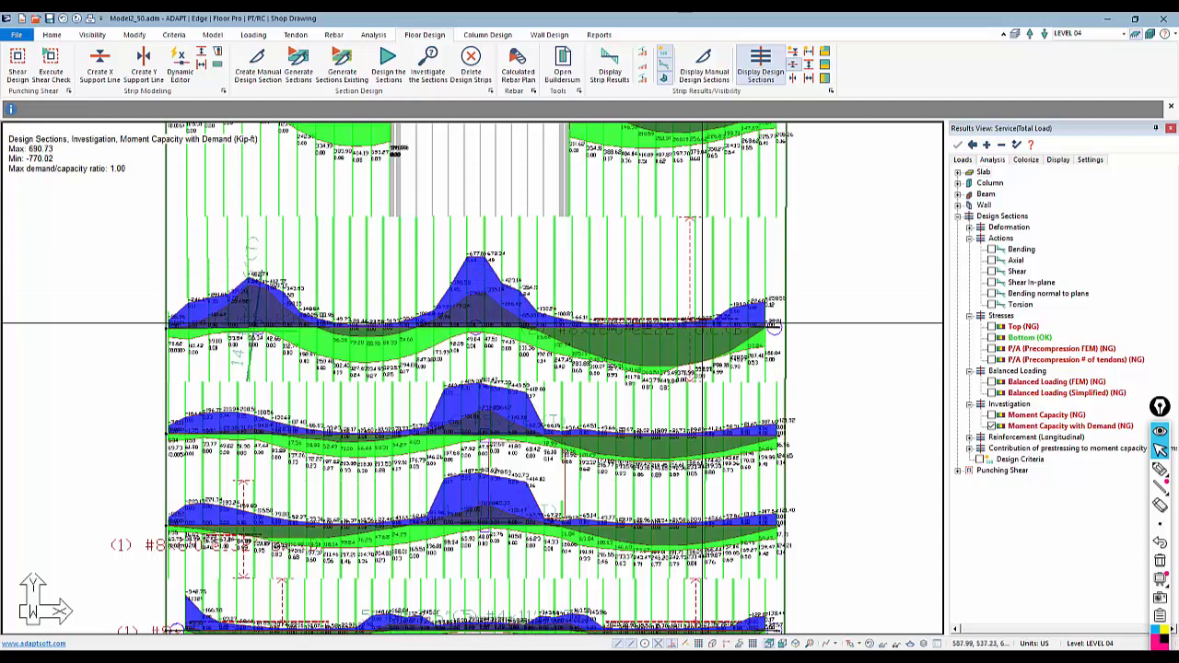
pyautogui.scroll(2, 644, 402)
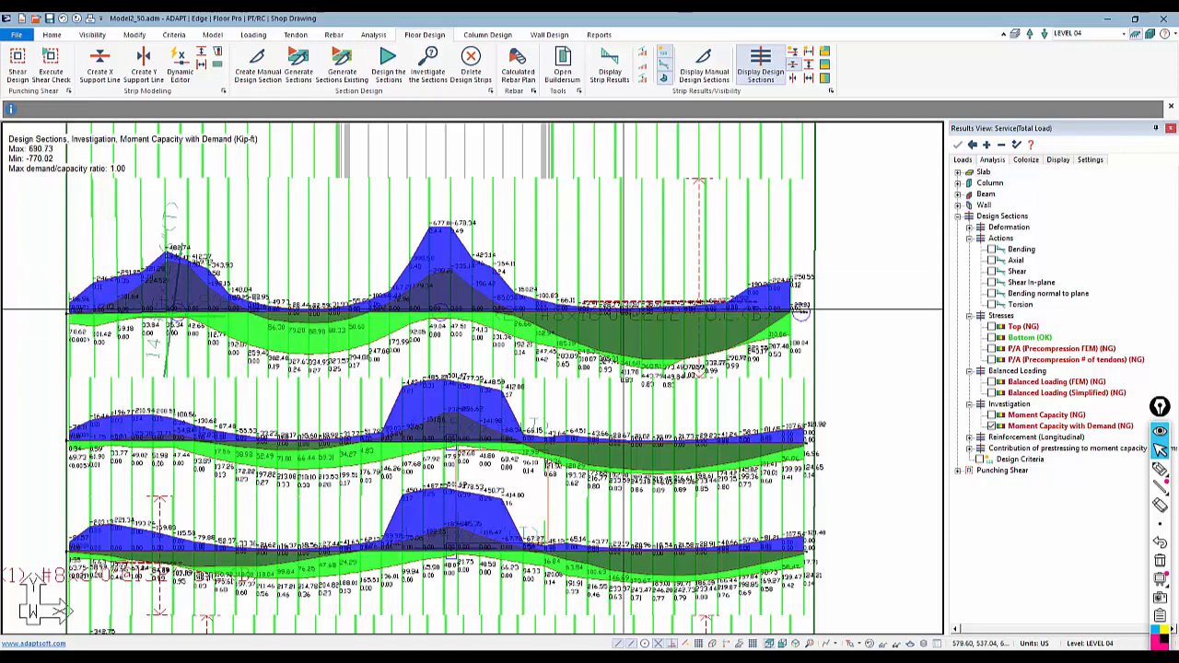
pyautogui.scroll(3, 707, 368)
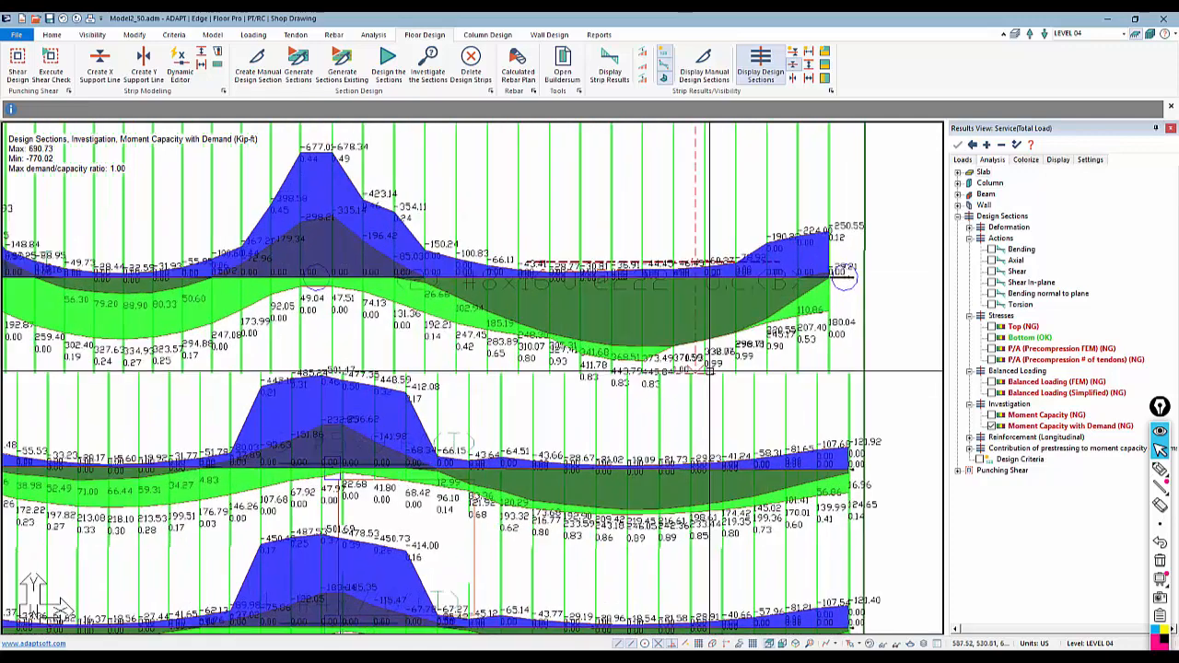
pyautogui.scroll(1, 723, 373)
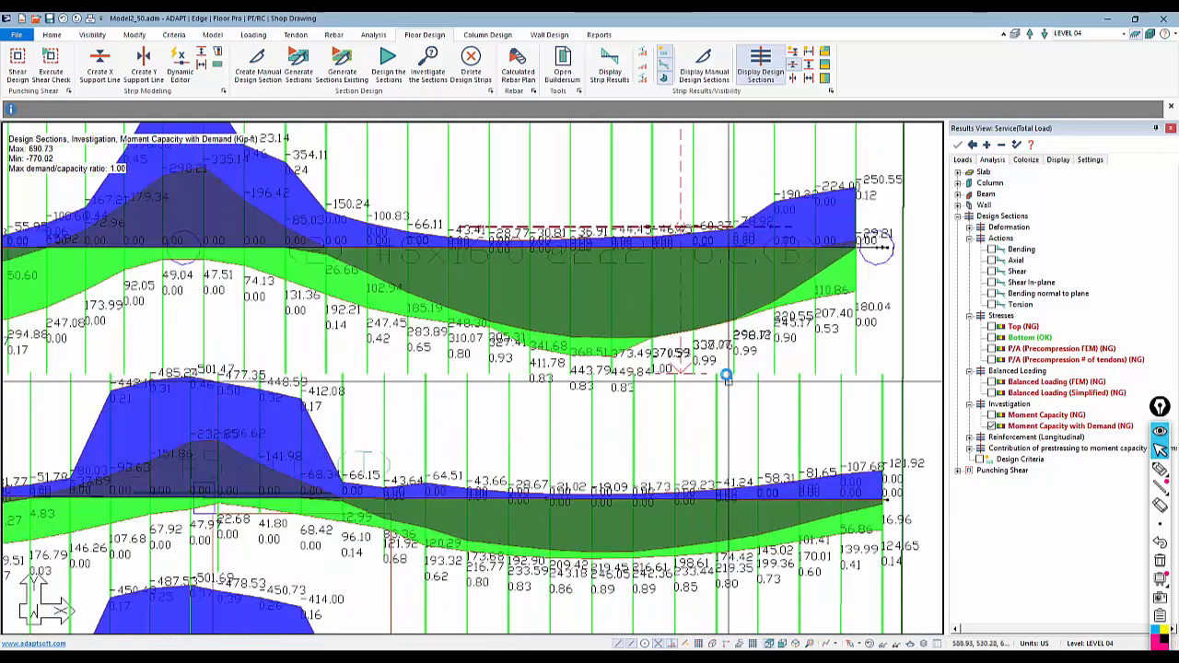
pyautogui.scroll(1, 726, 375)
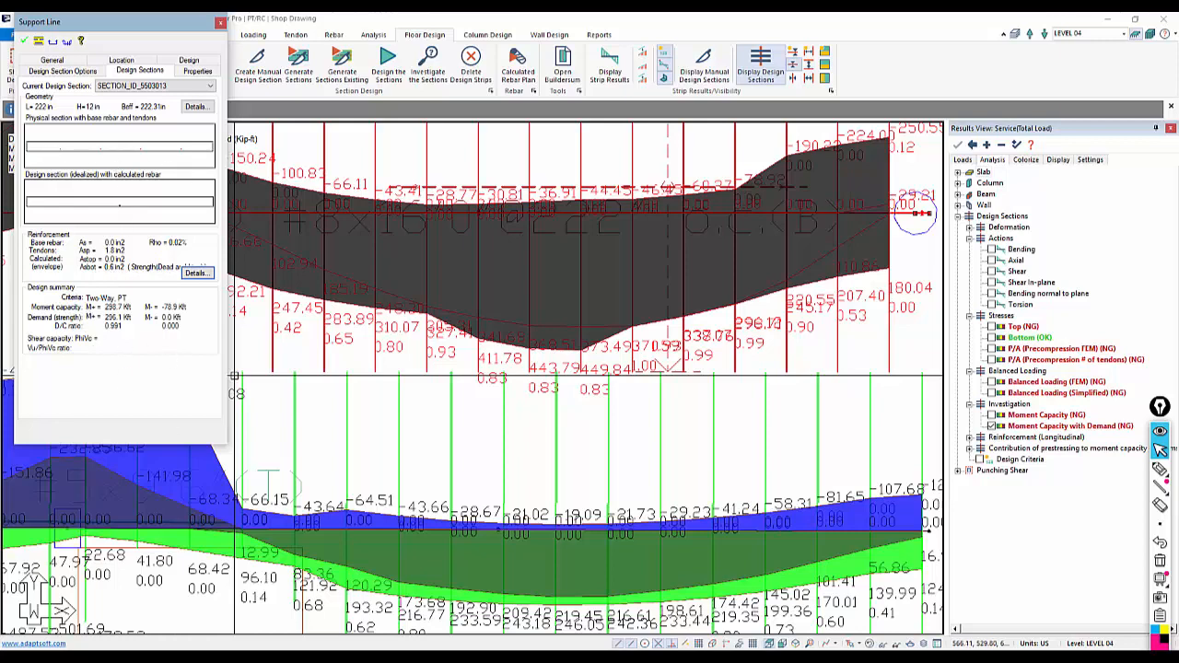
pyautogui.press('Escape')
pyautogui.press('Escape')
# Clear the Moment Capacity with Demand display and return to the whole slab view
pyautogui.scroll(-2, 659, 423)
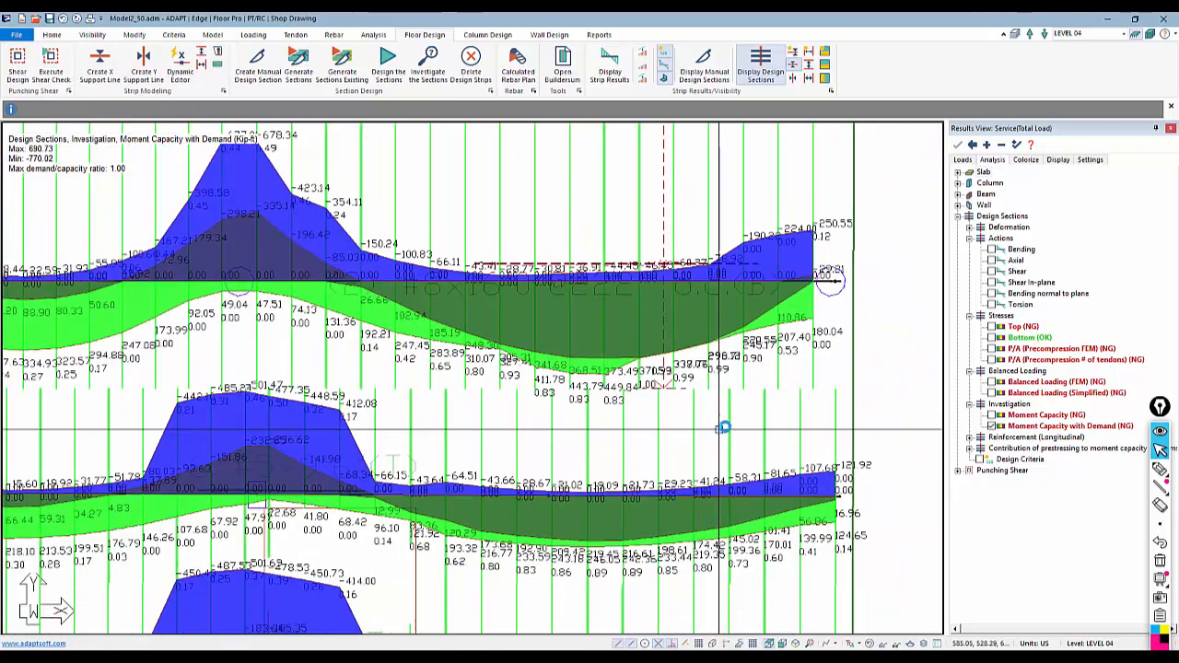
pyautogui.scroll(-2, 724, 427)
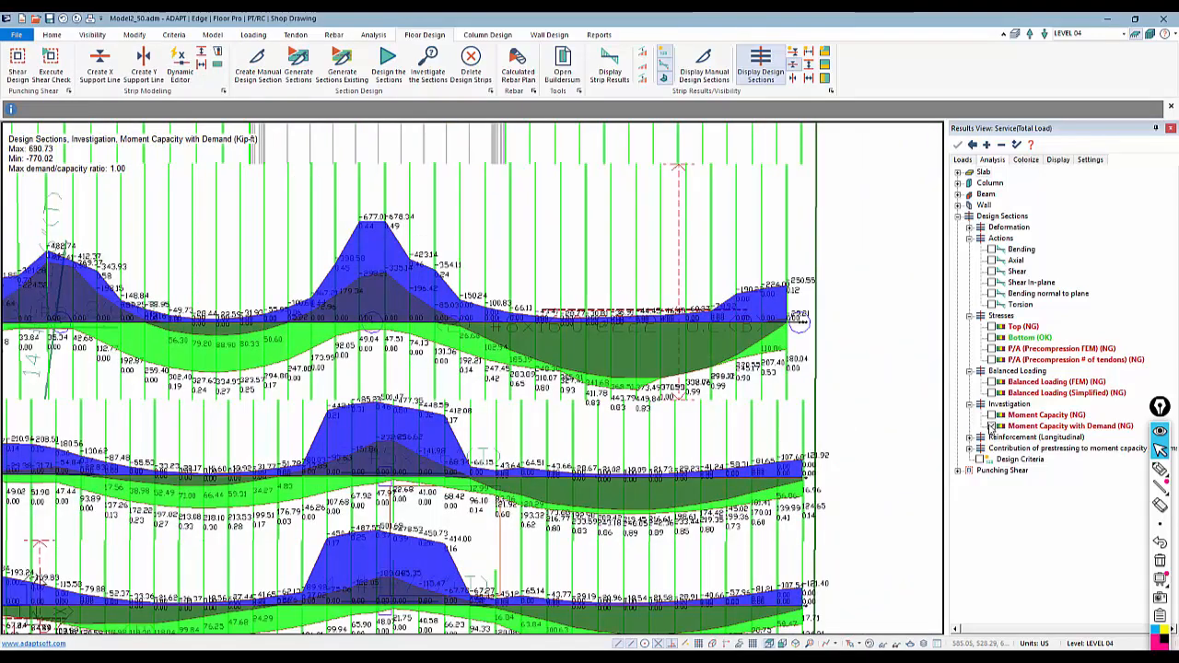
pyautogui.click(990, 426)
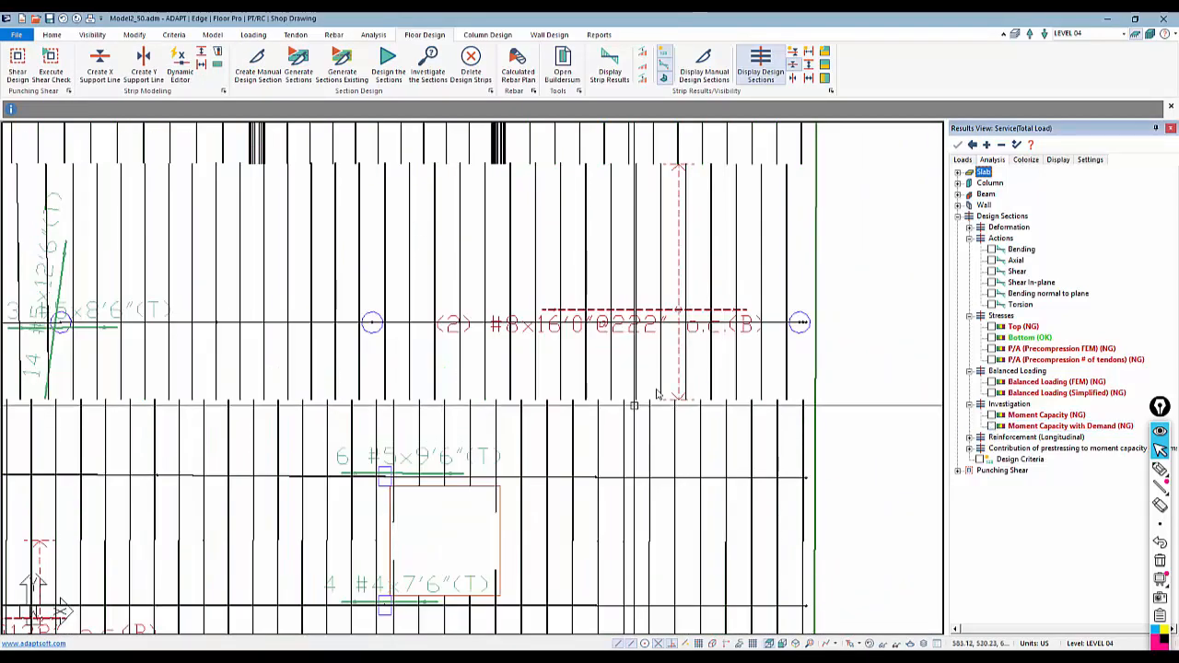
pyautogui.scroll(-8, 692, 377)
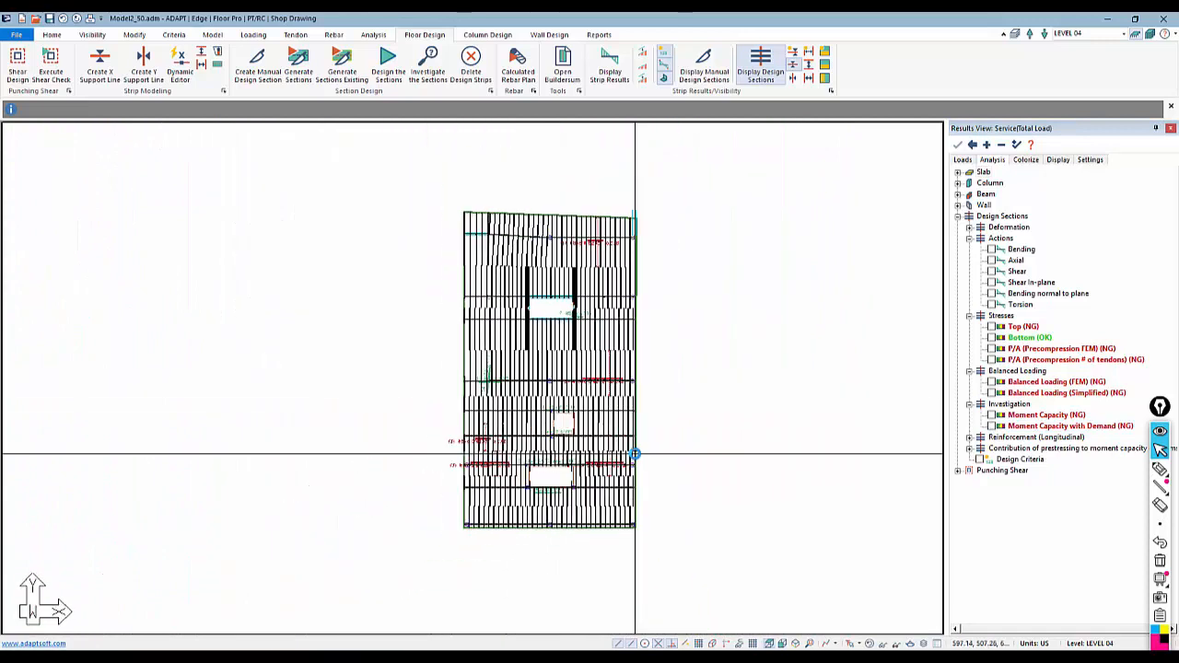
pyautogui.scroll(1, 623, 430)
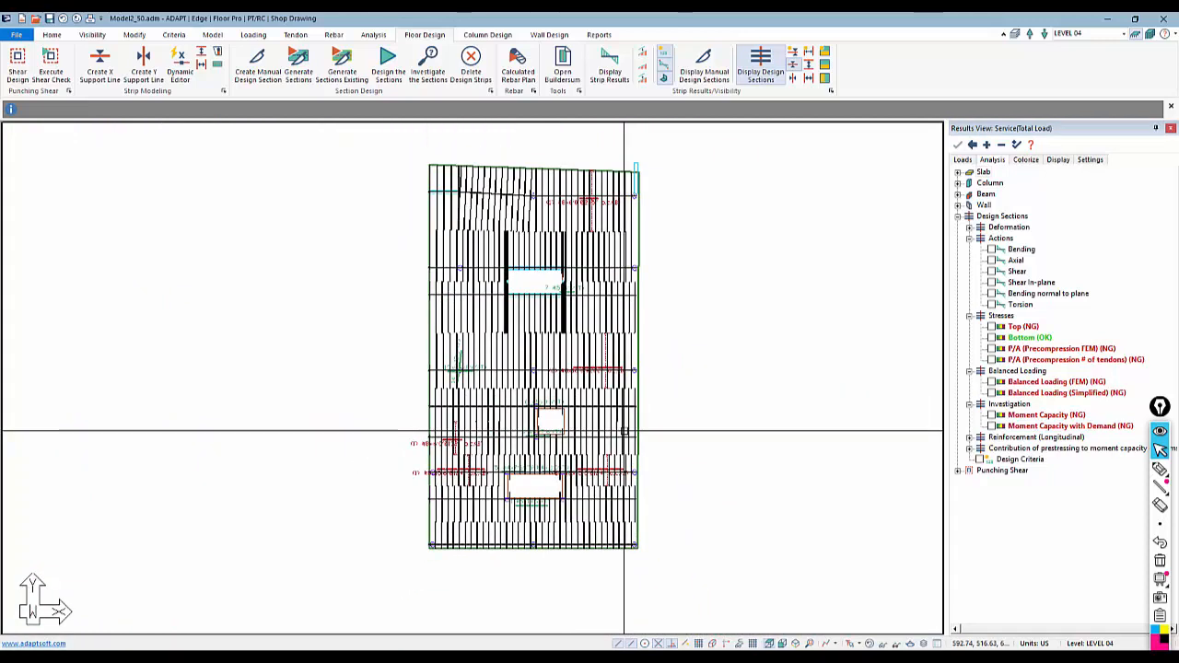